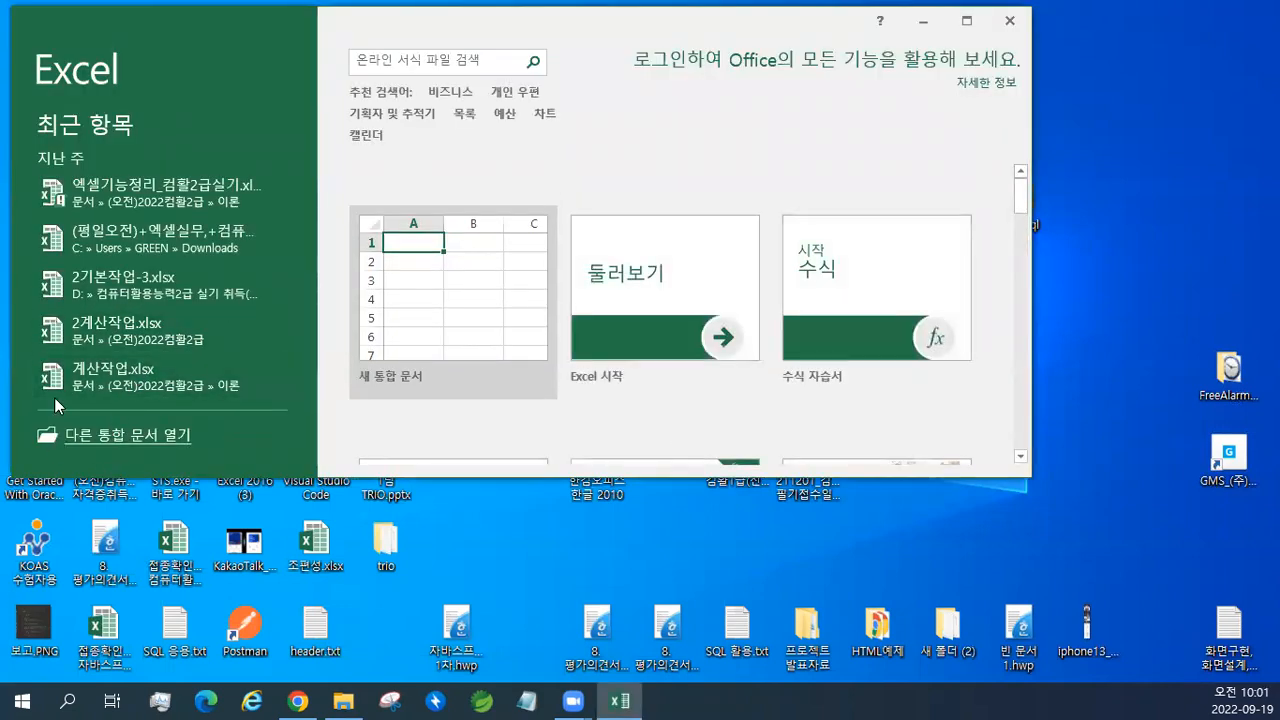
- Open the workbook 엑셀기능정리_컴활2급실기.xlsm from the 이론 folder inside (오전)2022컴활2급 in Documents
left_click(120, 438)
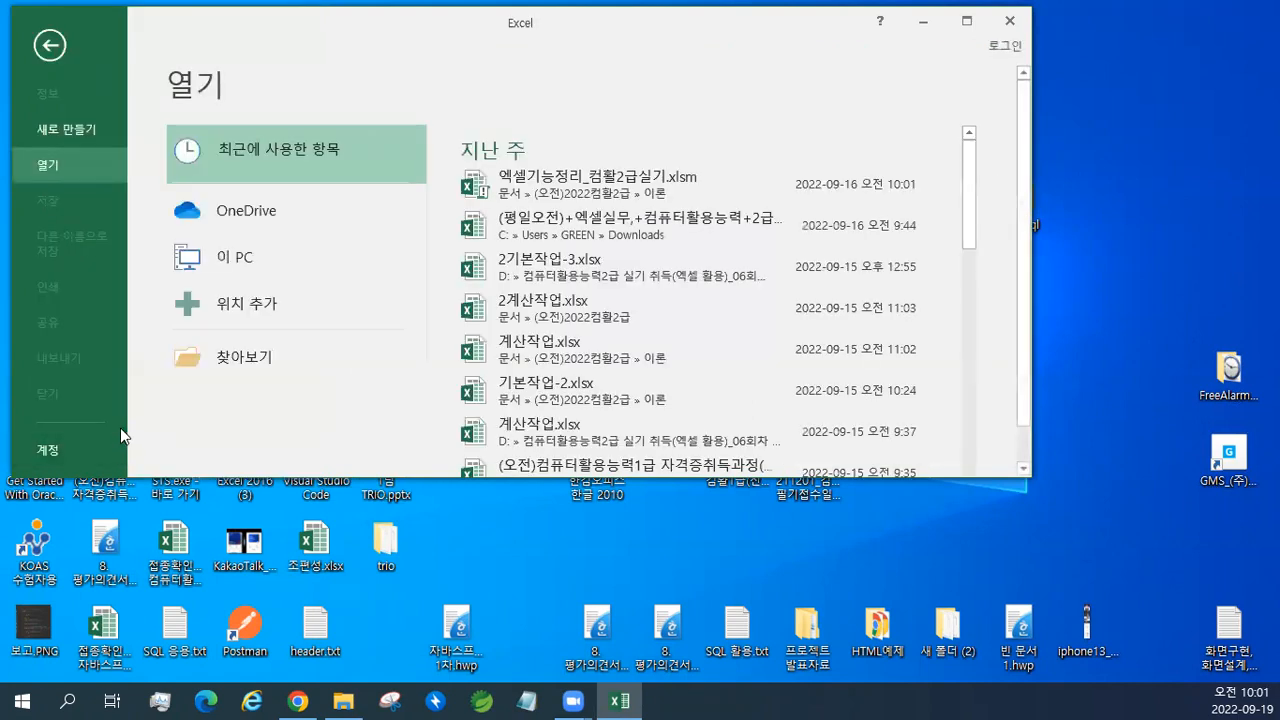
left_click(258, 357)
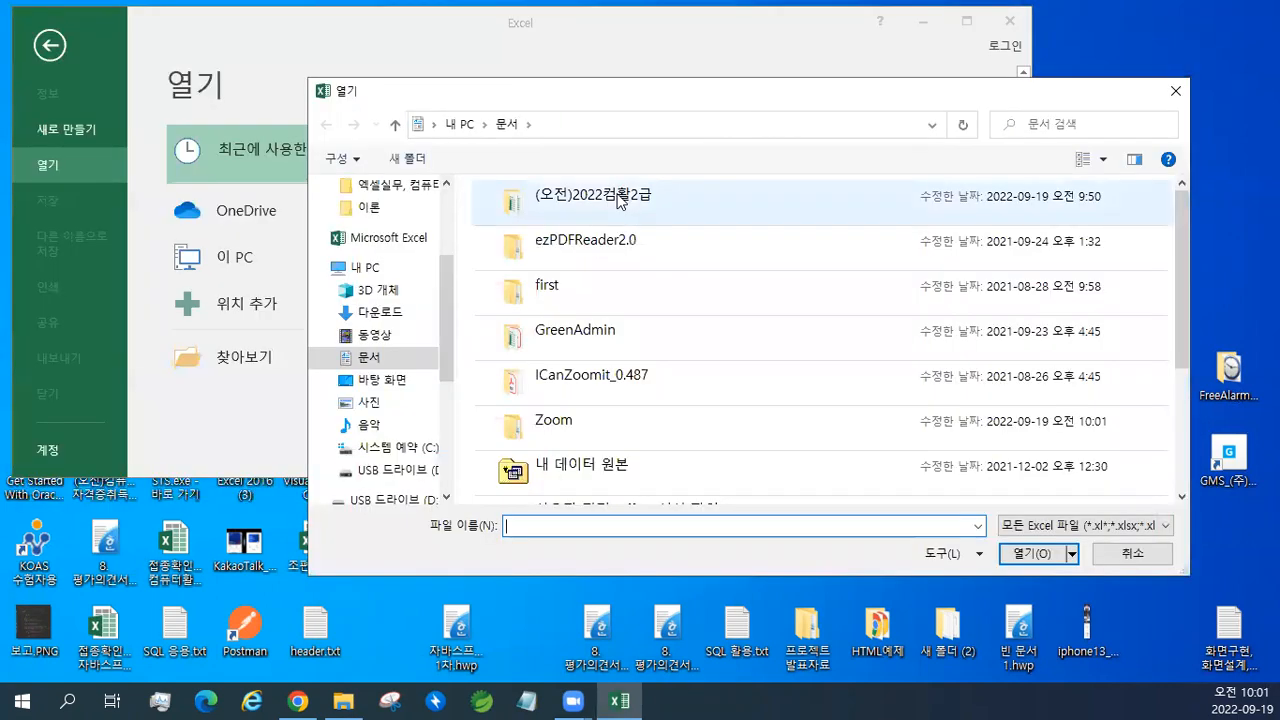
double_click(620, 202)
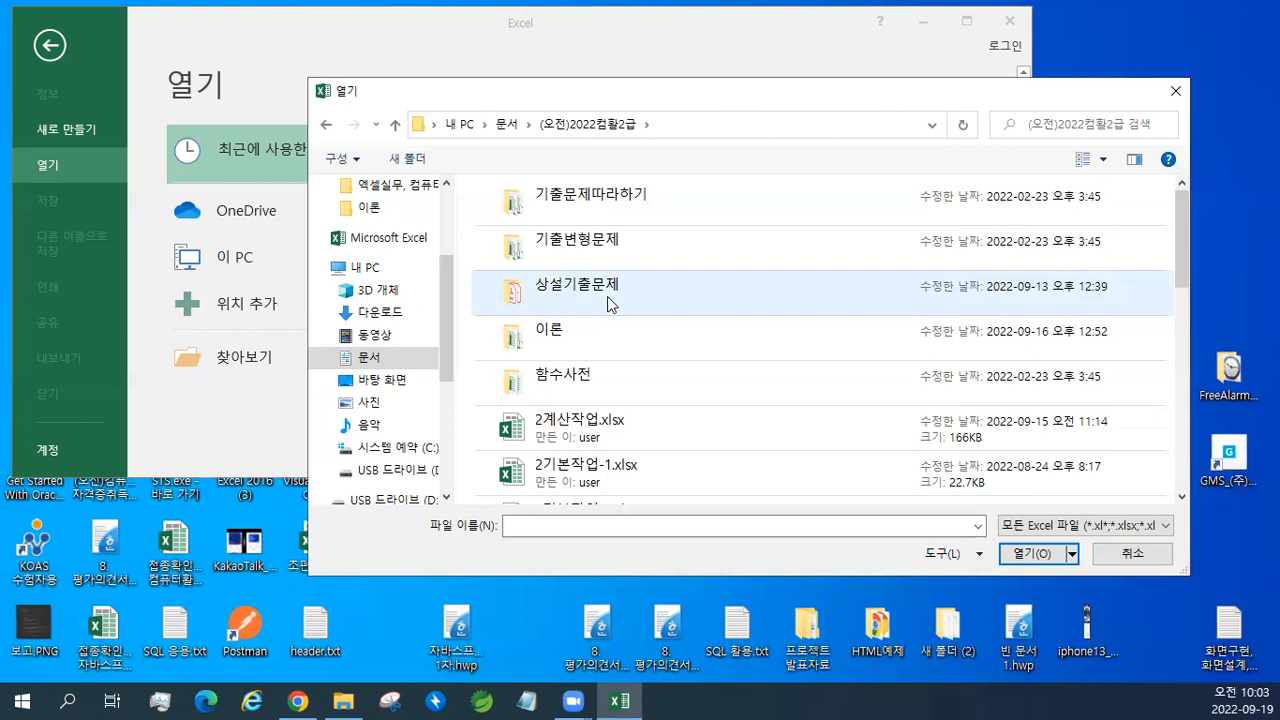
left_click_drag(748, 93, 776, 126)
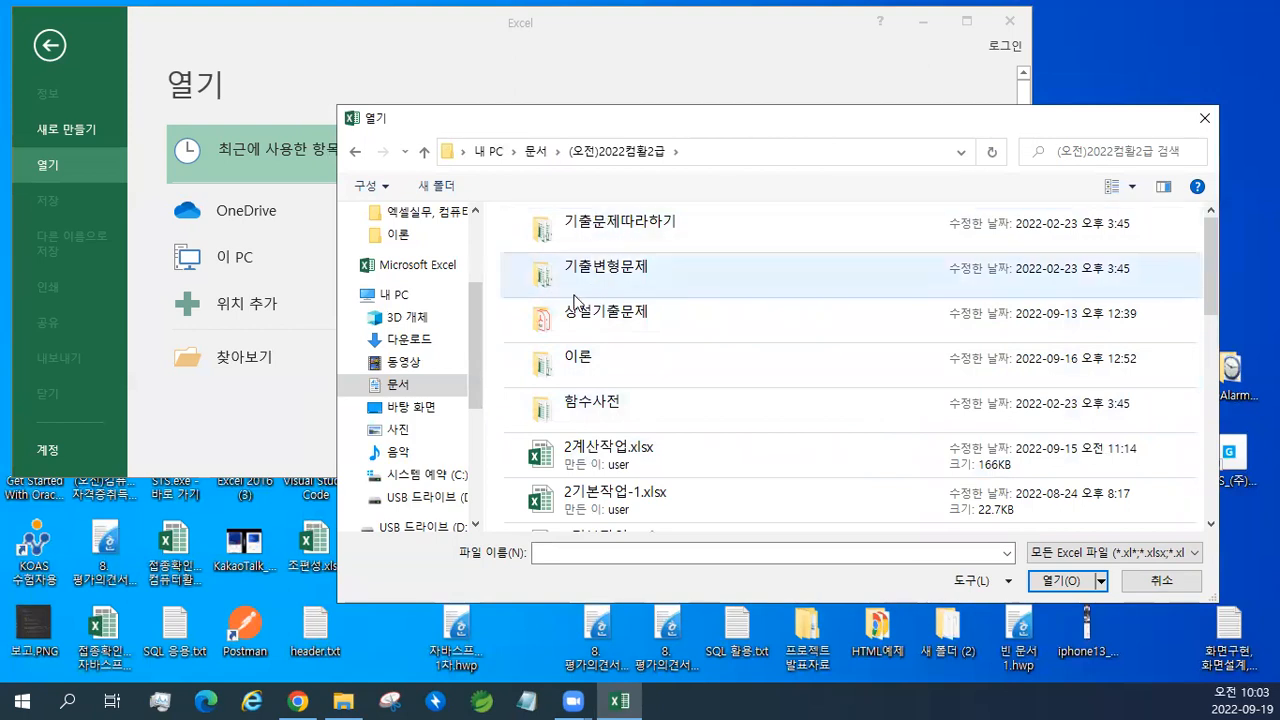
double_click(573, 370)
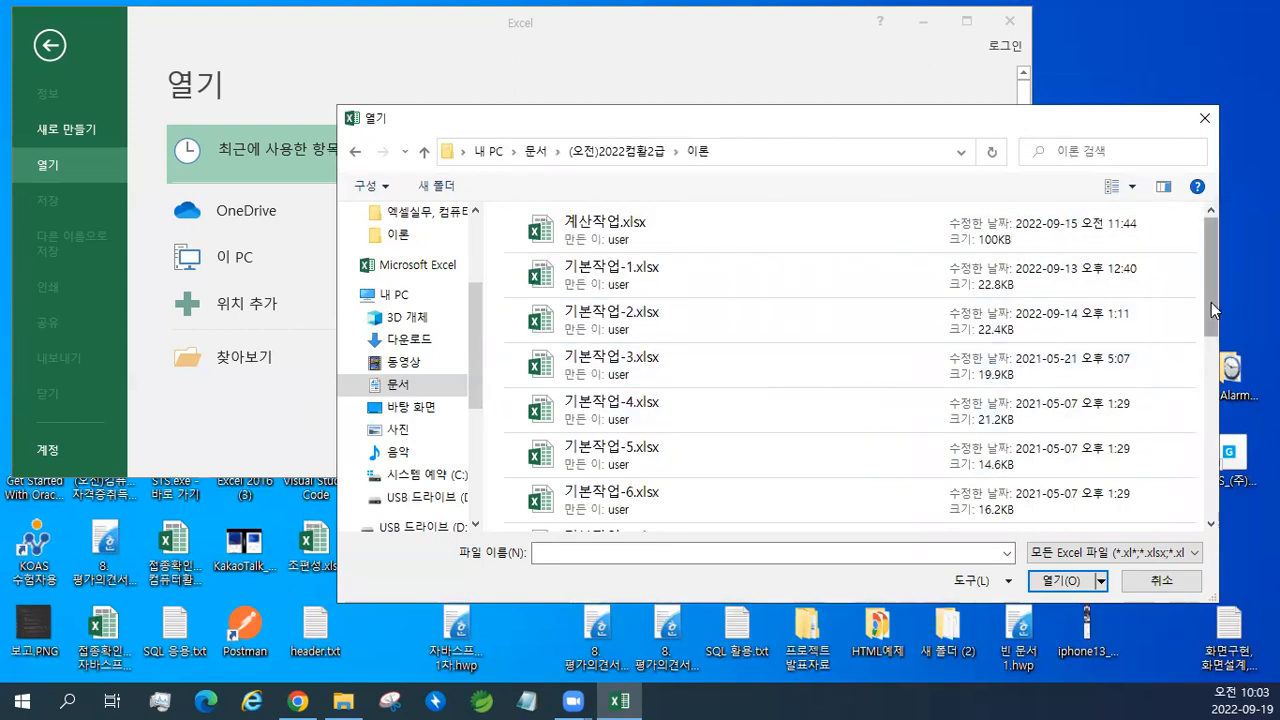
left_click_drag(1211, 300, 1195, 478)
scroll(879, 497, "down", 1)
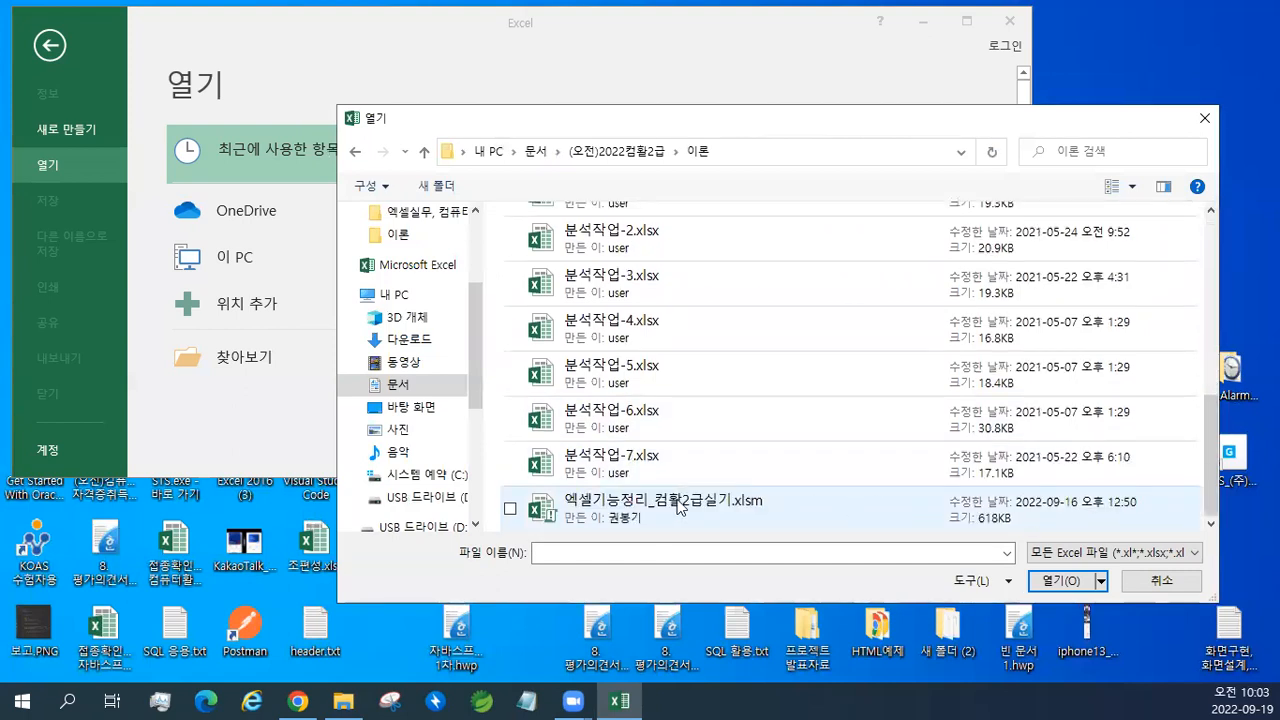
left_click(650, 508)
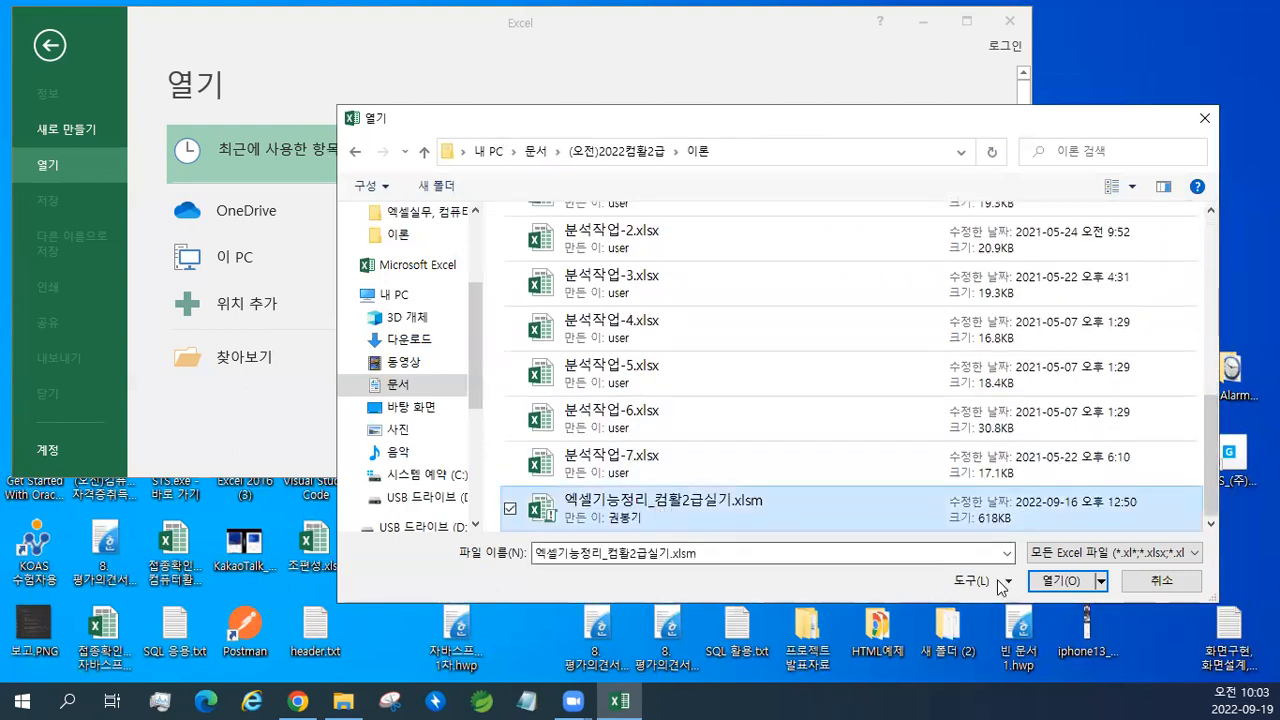
left_click(1073, 590)
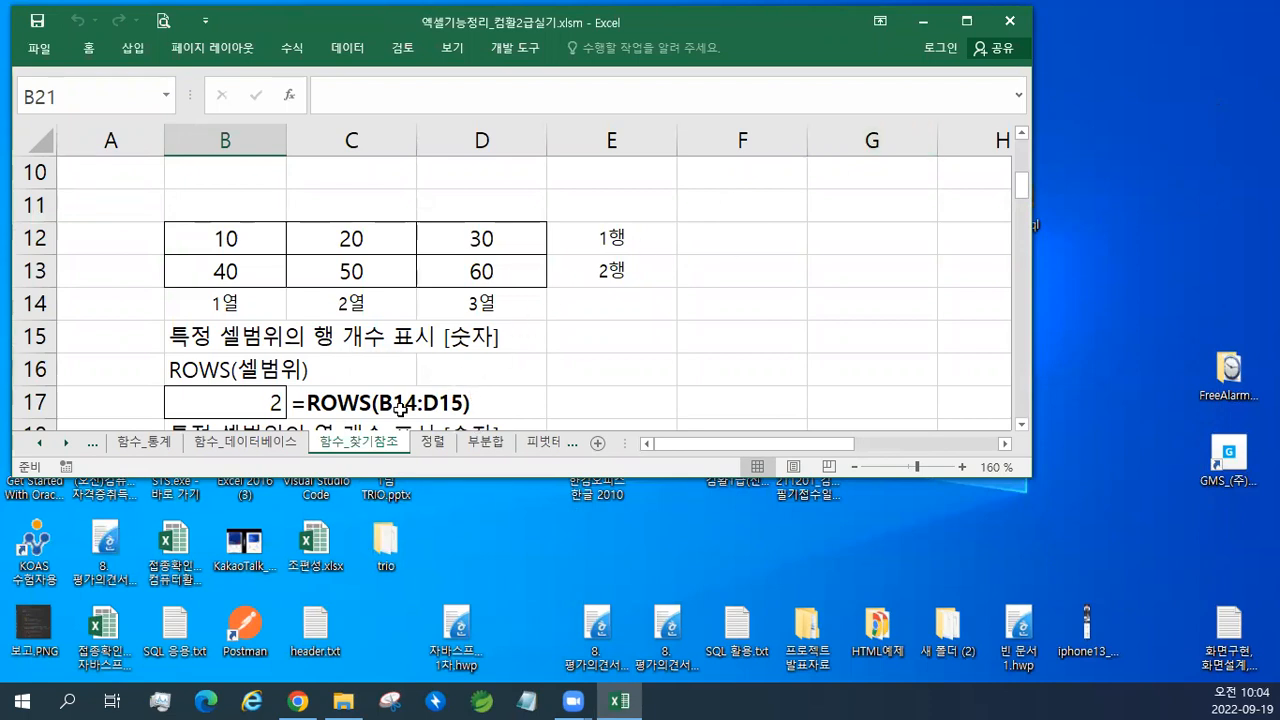
- On the 함수_데이터베이스 sheet, enter the textbook reference 교재77페이지 in cell A1
left_click(468, 270)
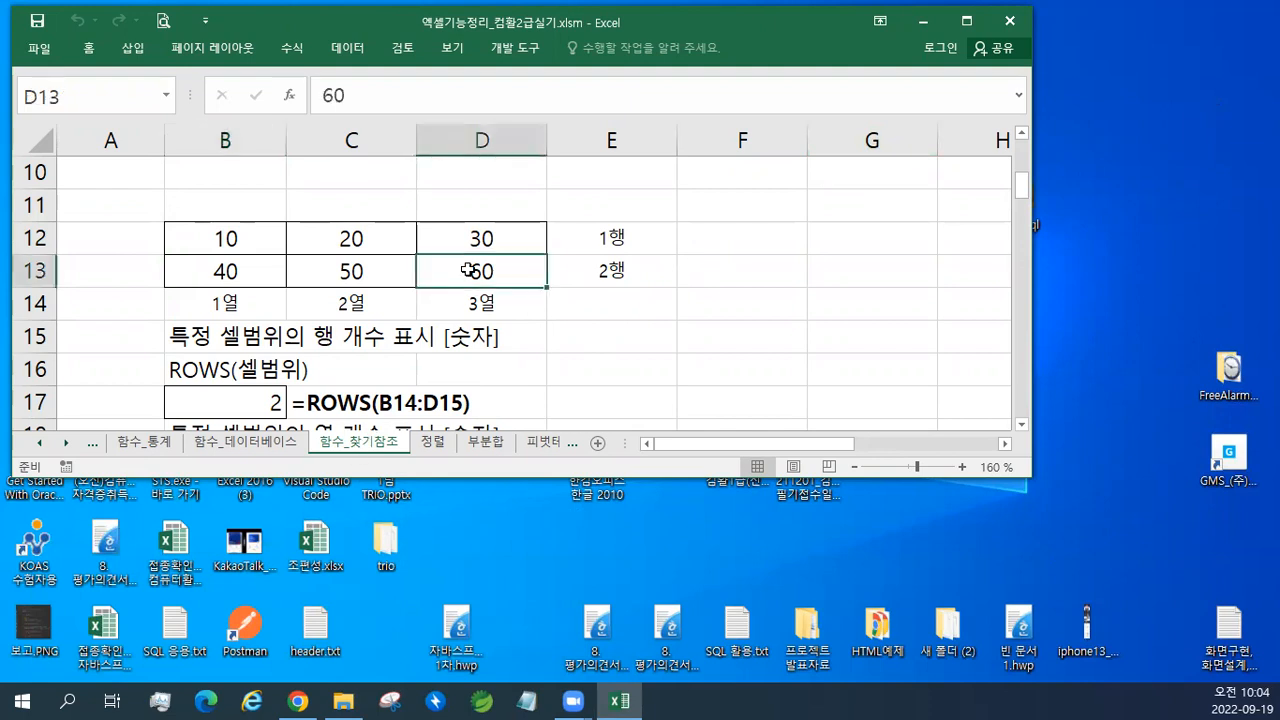
scroll(468, 270, "down", 1)
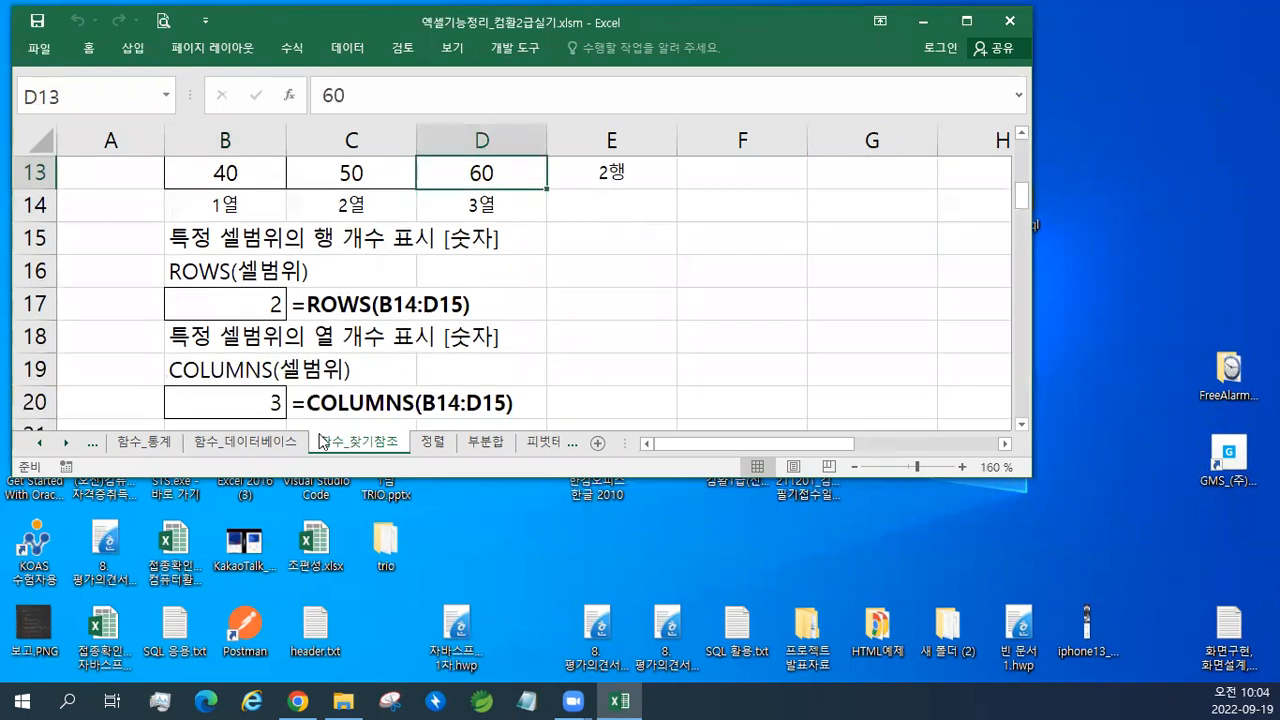
left_click(240, 442)
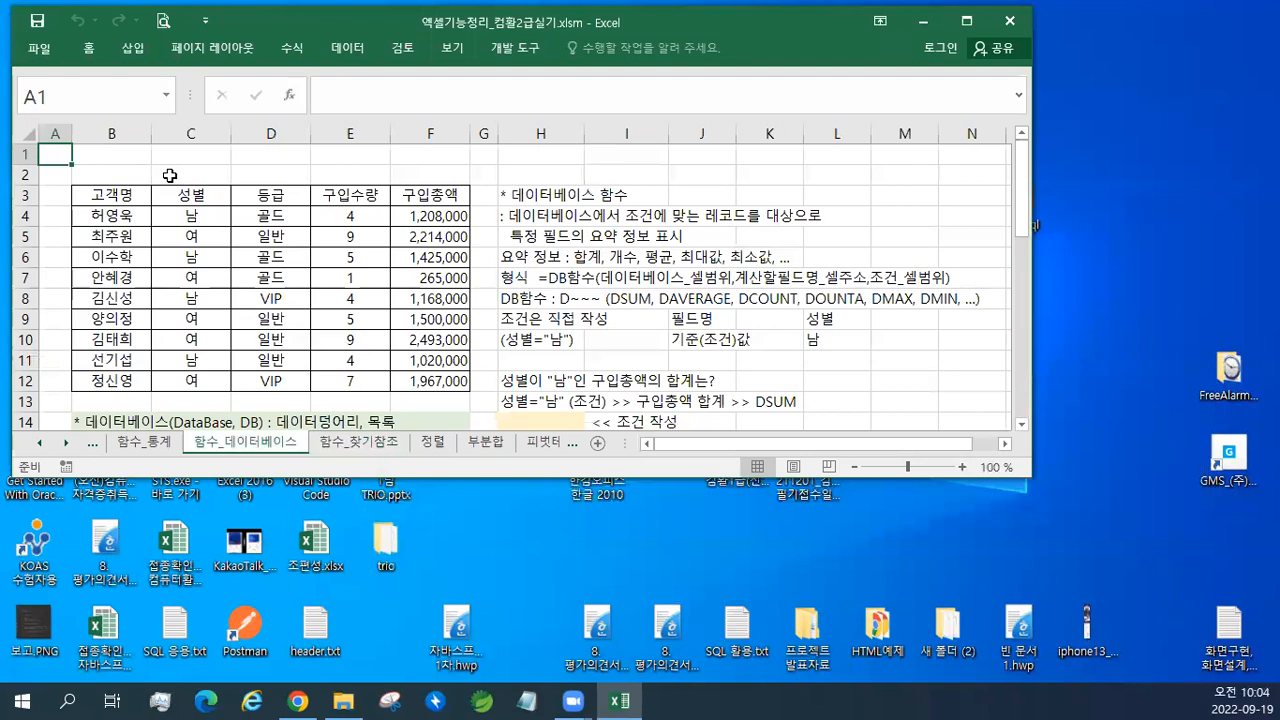
type("ryw")
key("BackSpace")
key("BackSpace")
key("BackSpace")
type("교재")
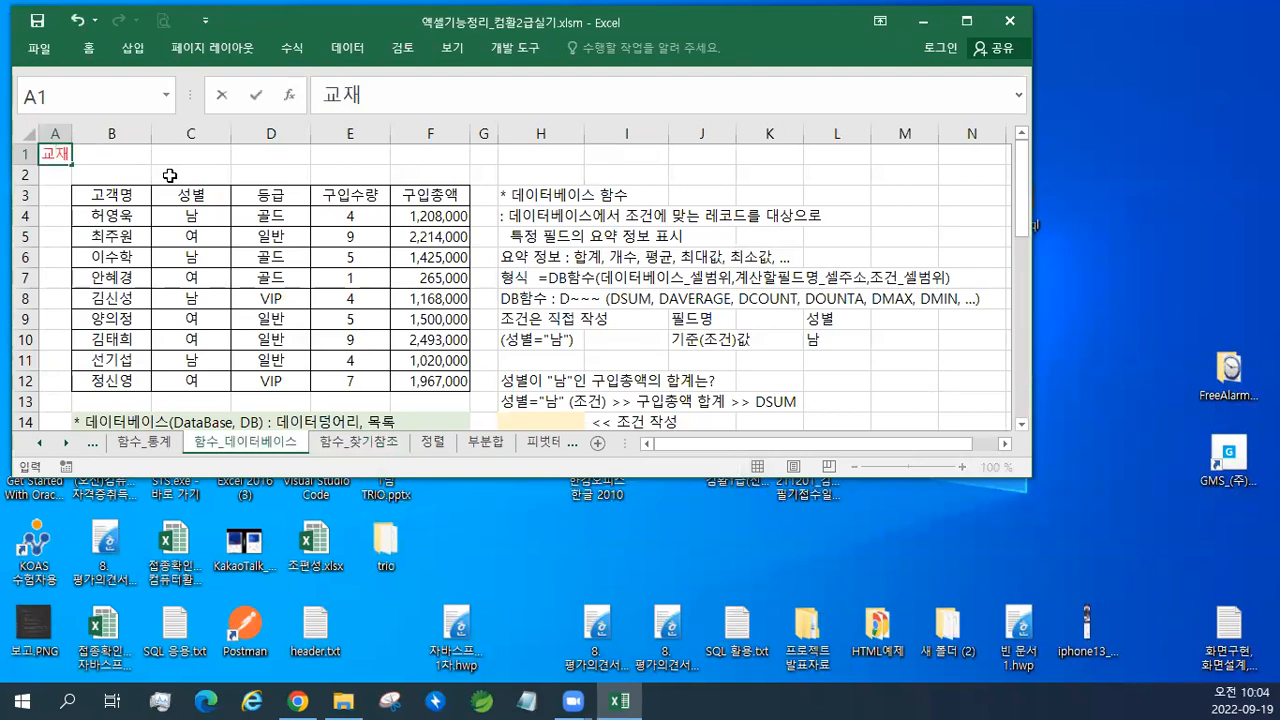
type("77페이지")
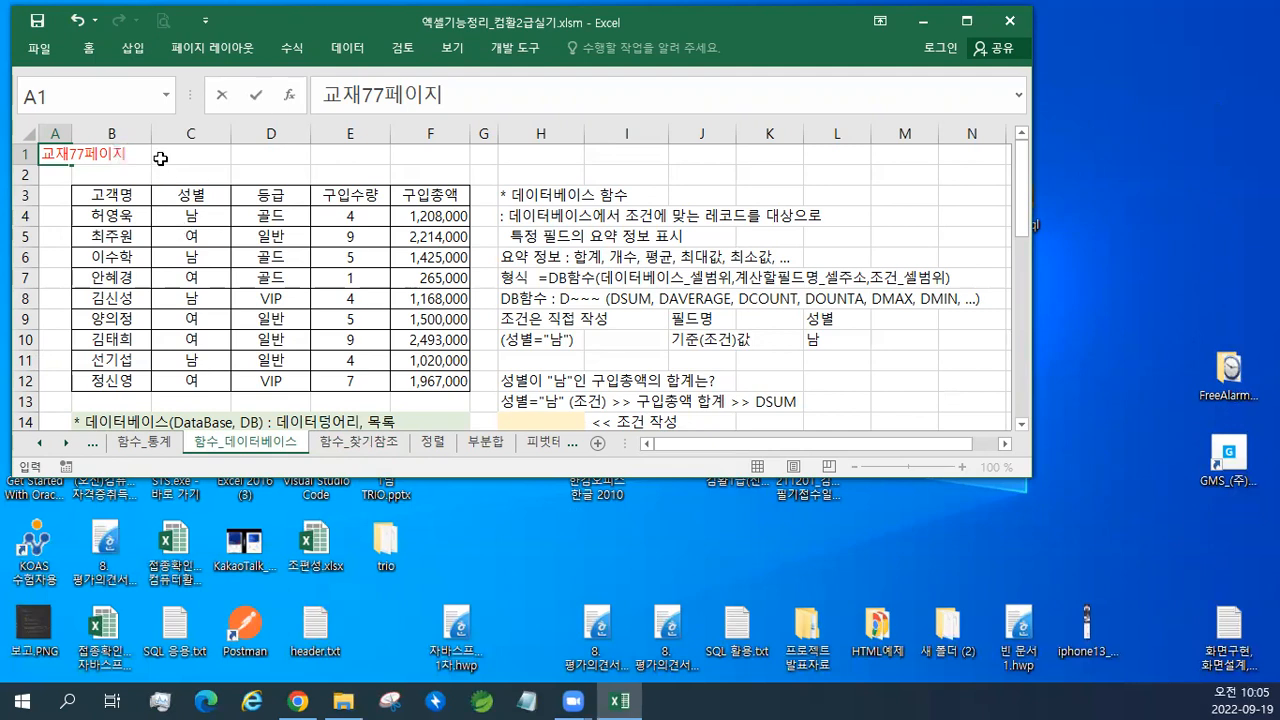
left_click(165, 156)
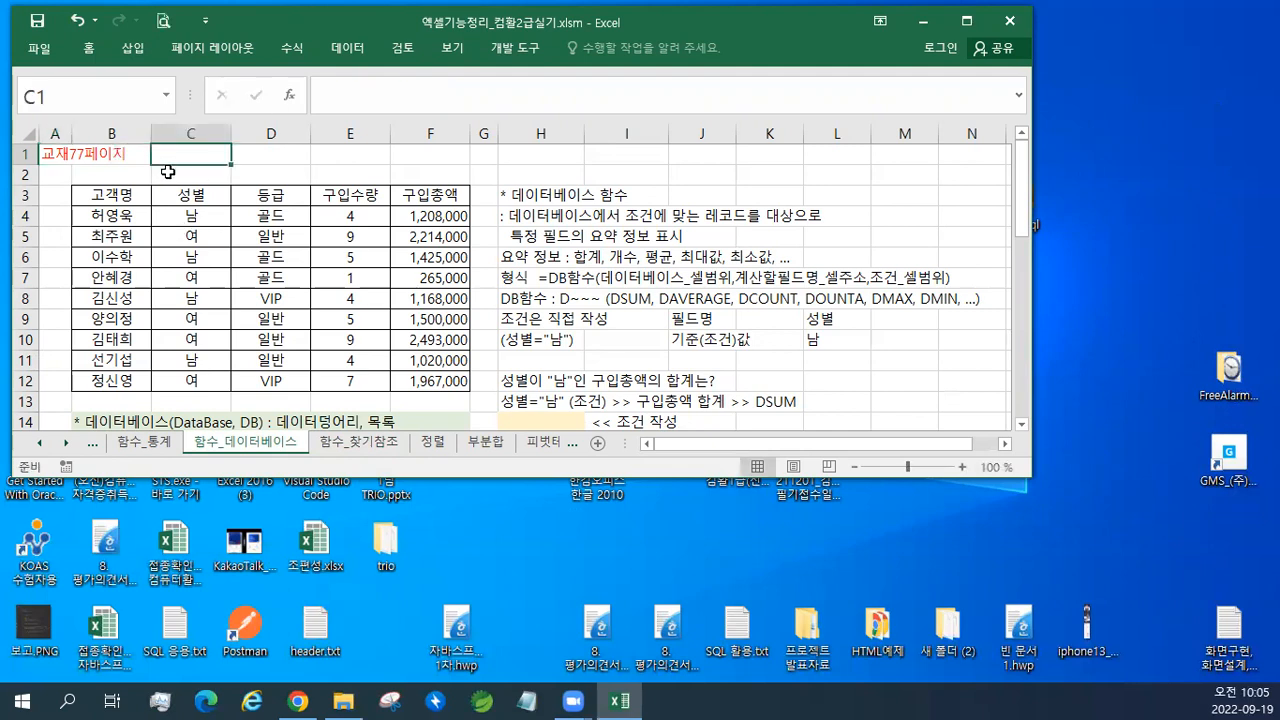
- Maximize the workbook window and enlarge the sheet view to 130%
double_click(270, 22)
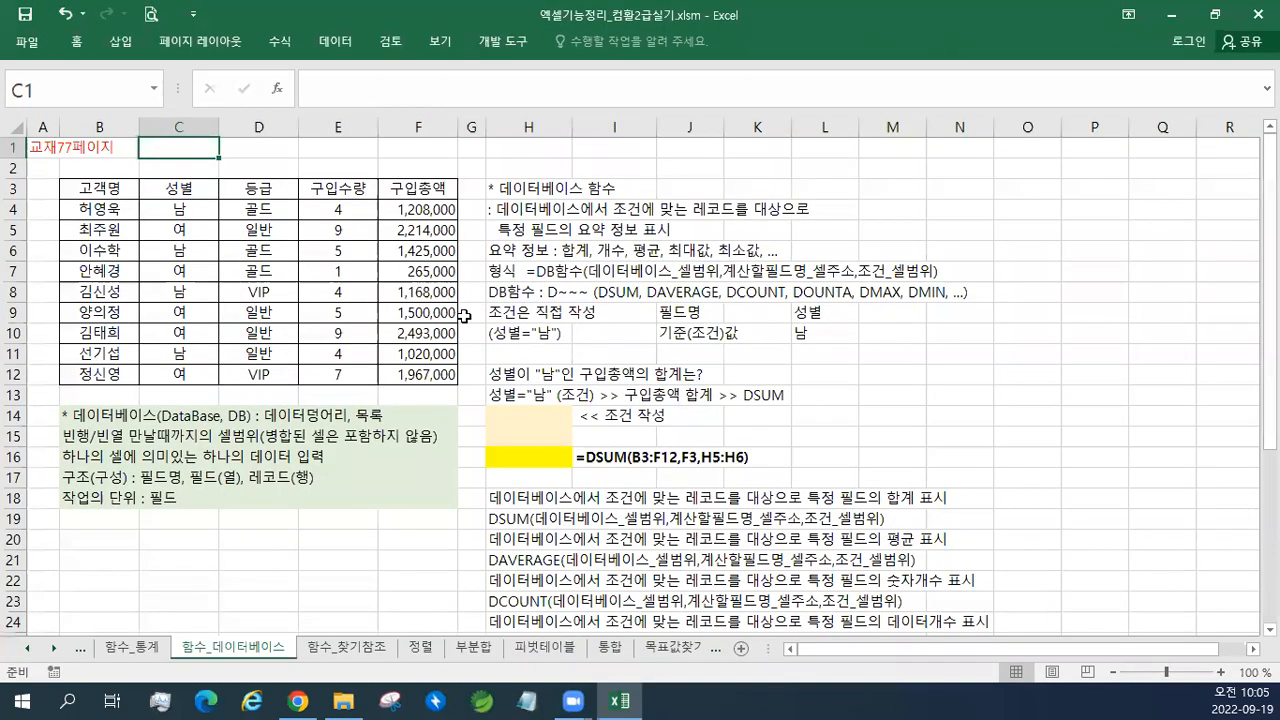
scroll(464, 316, "up", 1)
scroll(464, 316, "up", 2)
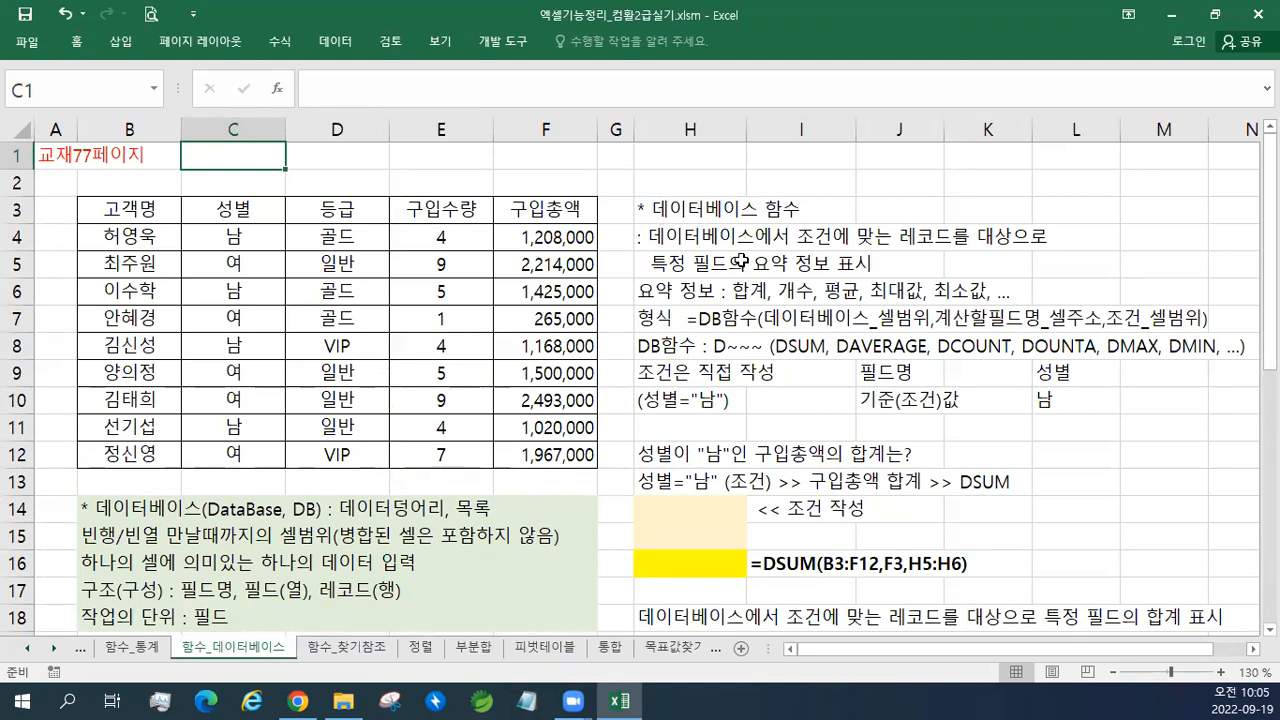
- Copy the database notes in B14:F18, paste them as a picture, and place it beside the customer table over H3:L7
mouse_move(122, 508)
left_mouse_down()
mouse_move(150, 535)
mouse_move(608, 622)
left_mouse_up()
left_click(82, 44)
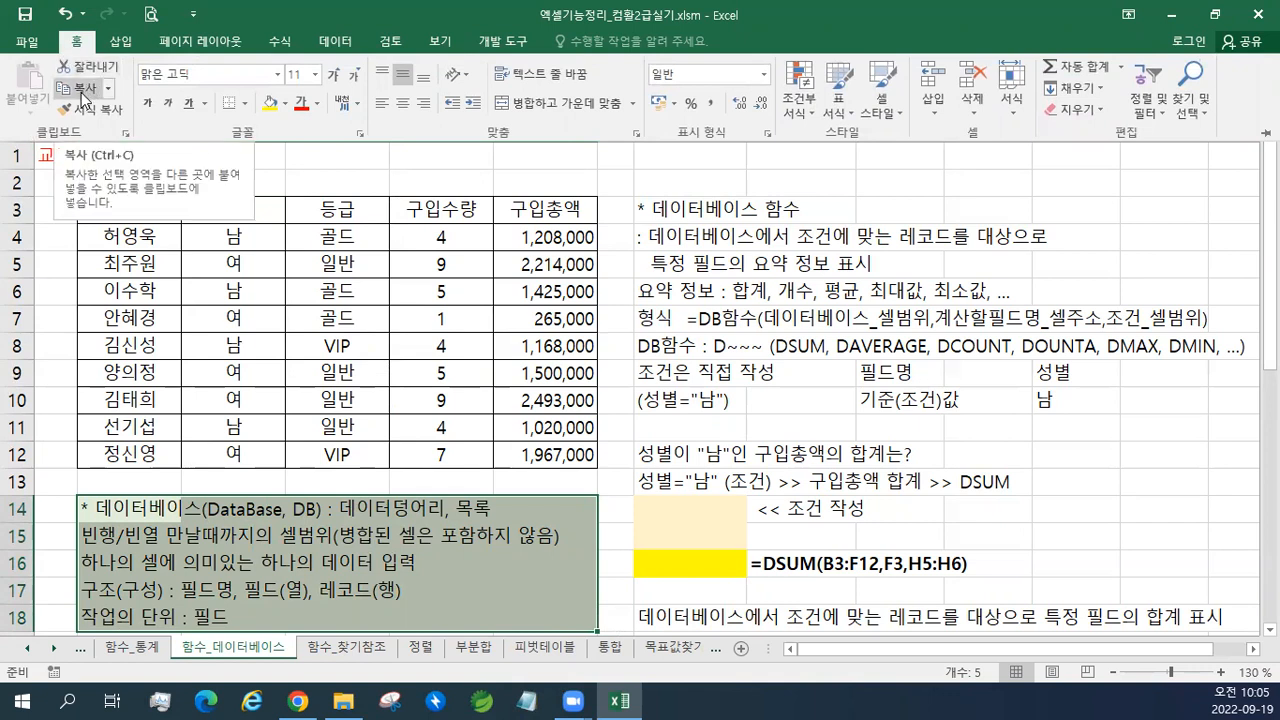
left_click(85, 89)
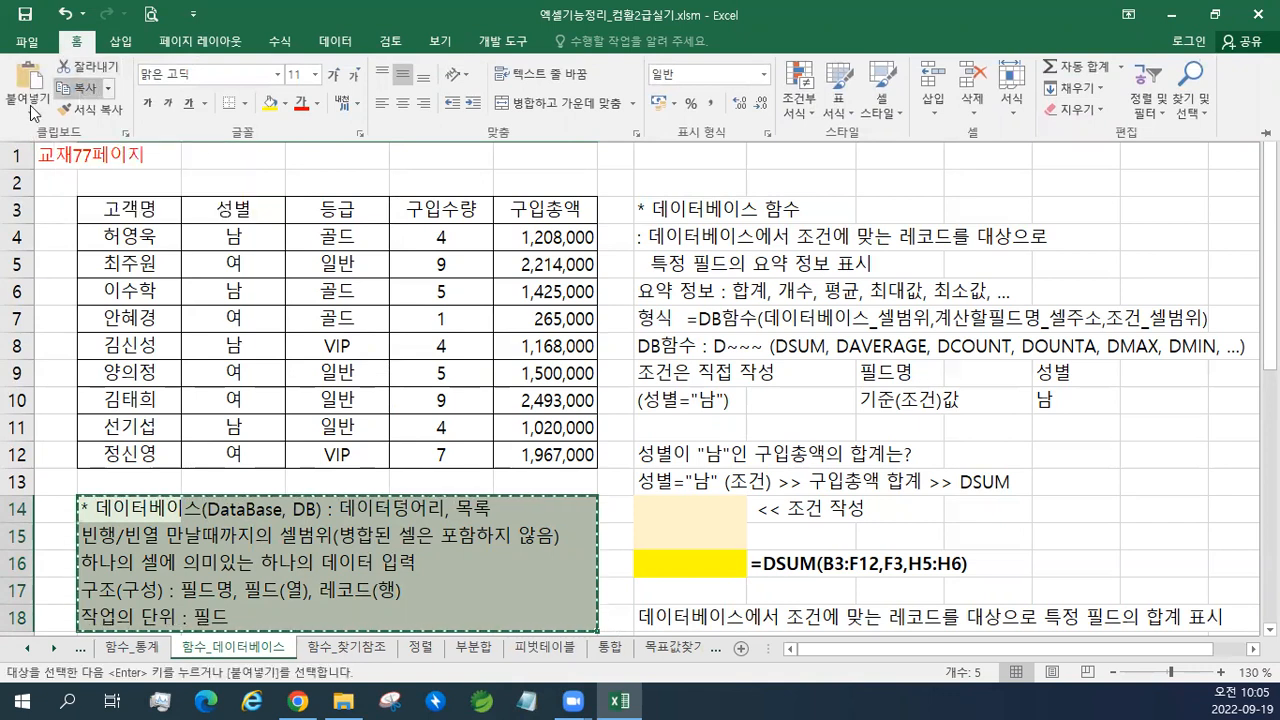
left_click(36, 113)
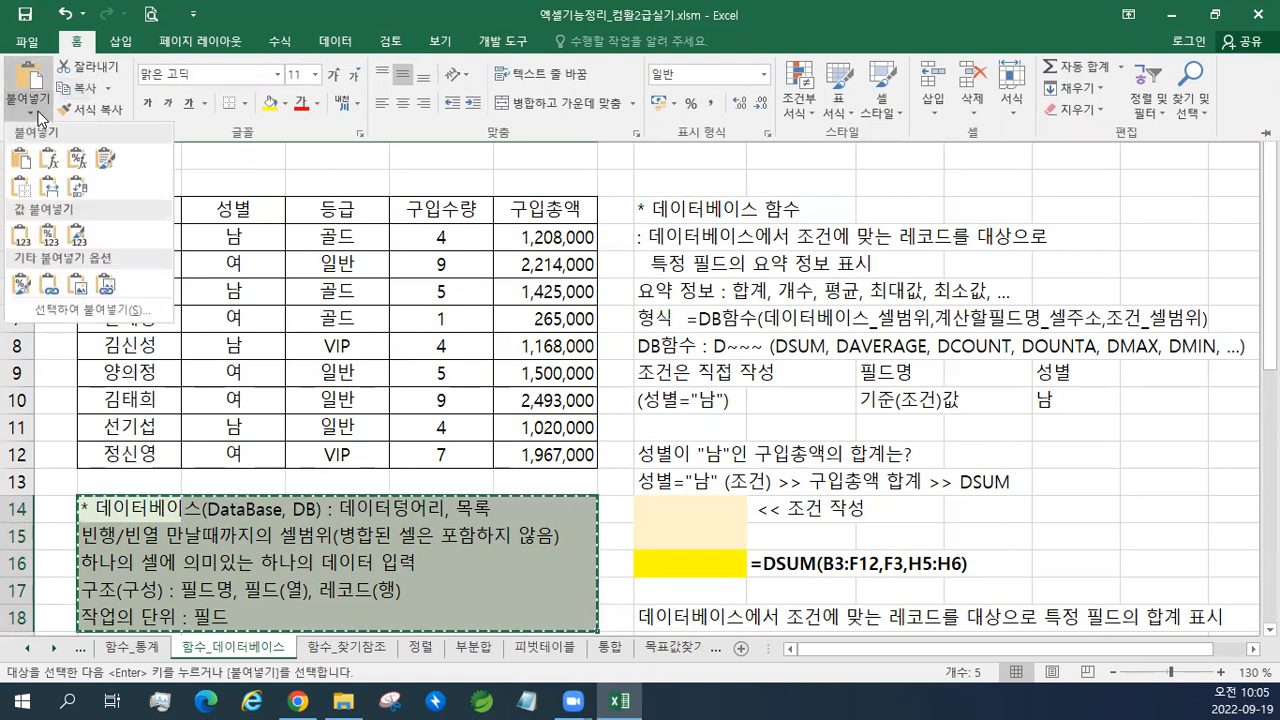
left_click(71, 284)
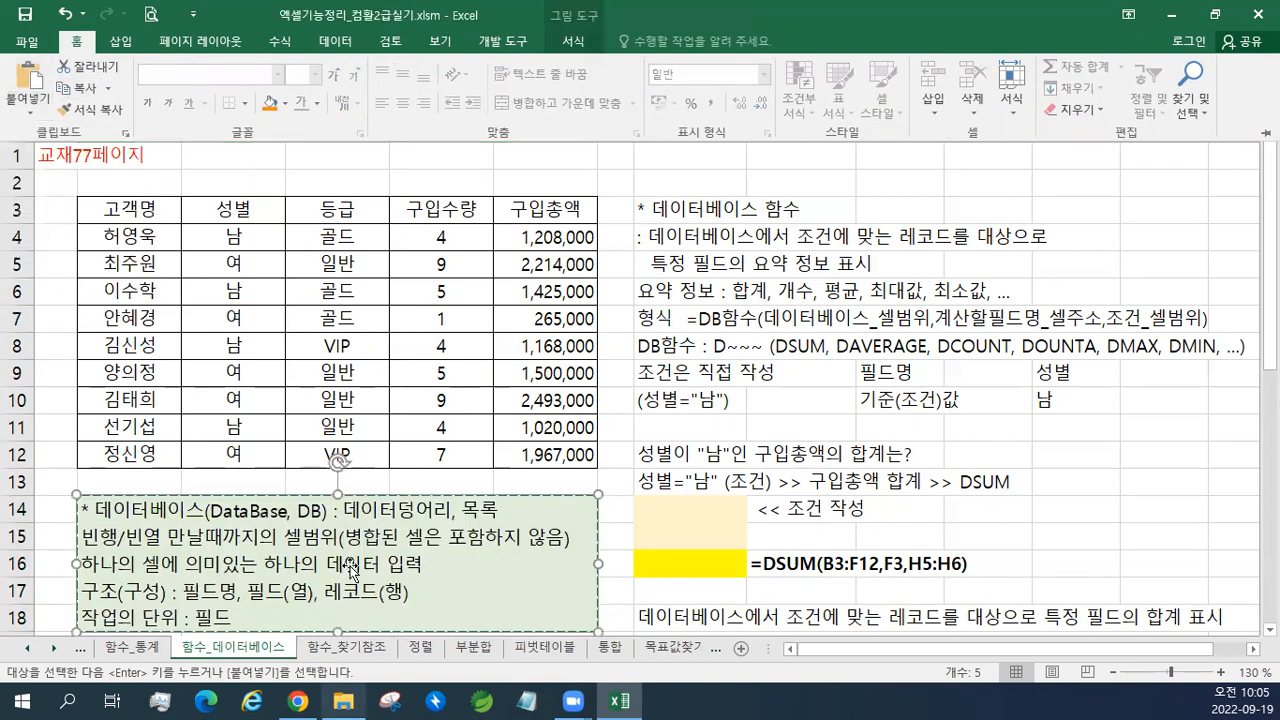
left_click_drag(293, 543, 1062, 193)
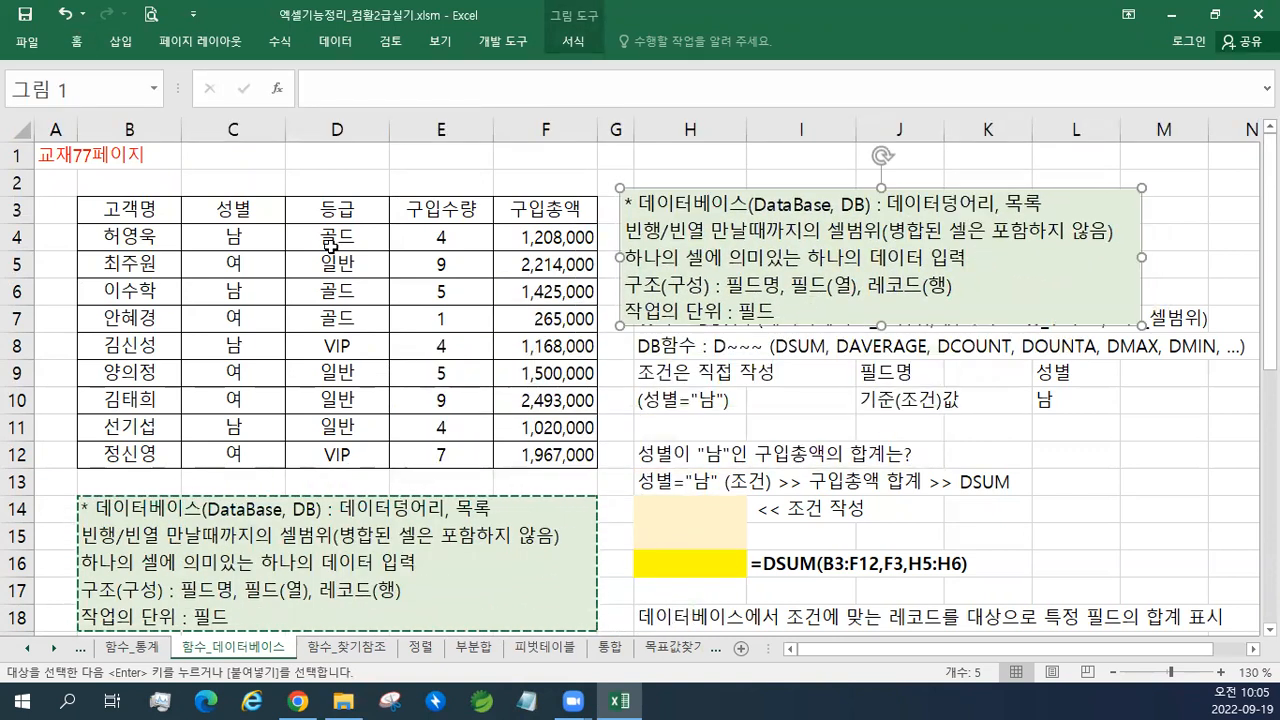
- Compare the customer table B3:F12 with the ranges of 표5 and 표3 in 2계산작업.xlsx, selecting A12:E18 for 표3
left_click_drag(155, 217, 520, 454)
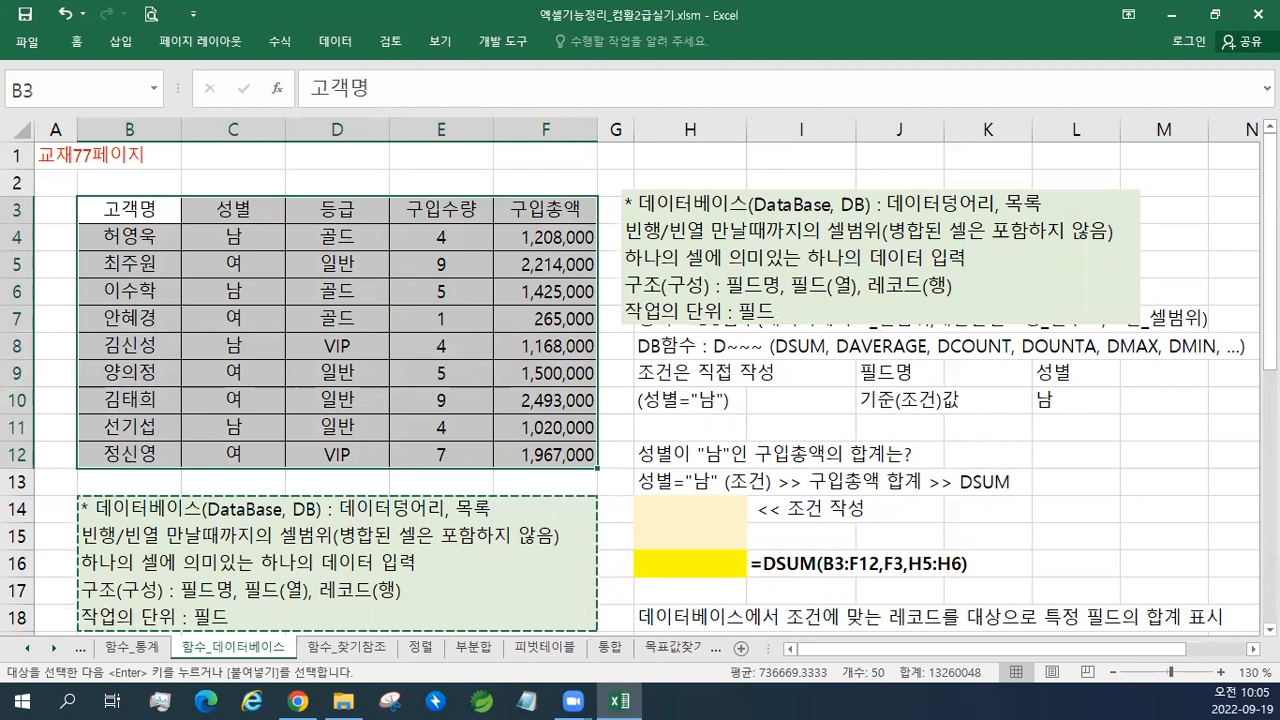
key("alt+Tab")
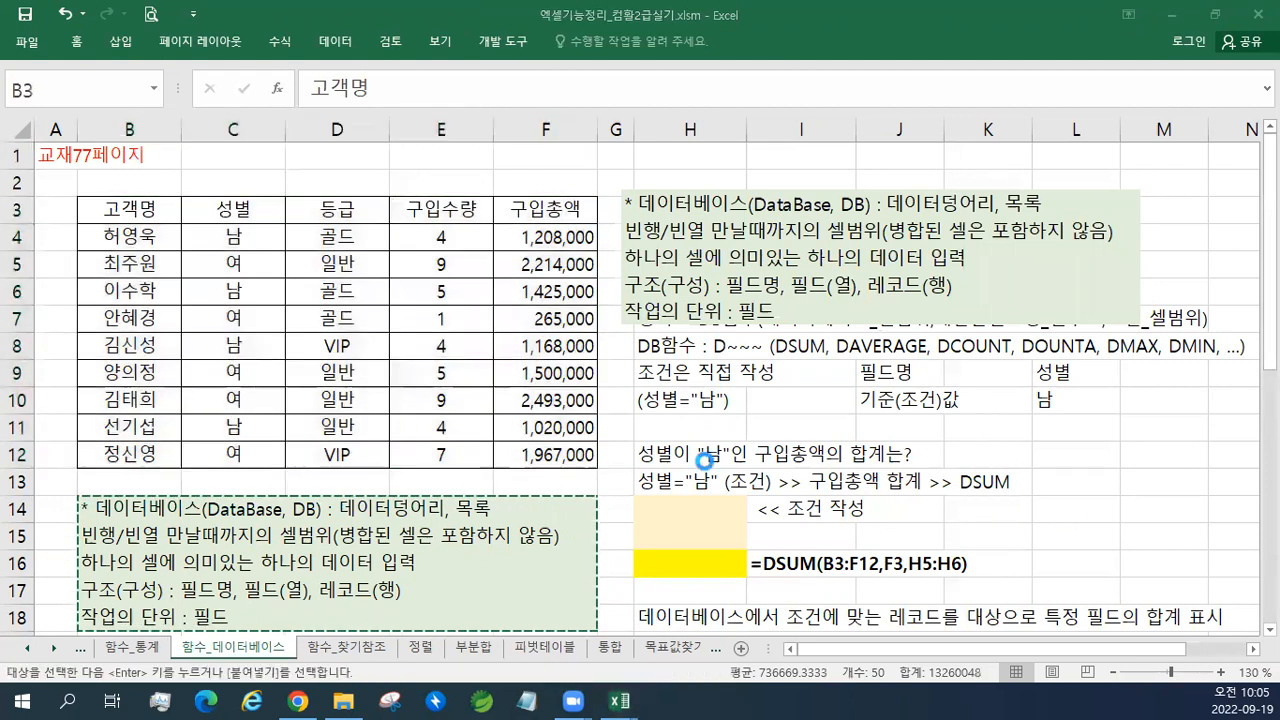
left_click_drag(56, 188, 323, 366)
scroll(361, 361, "up", 3)
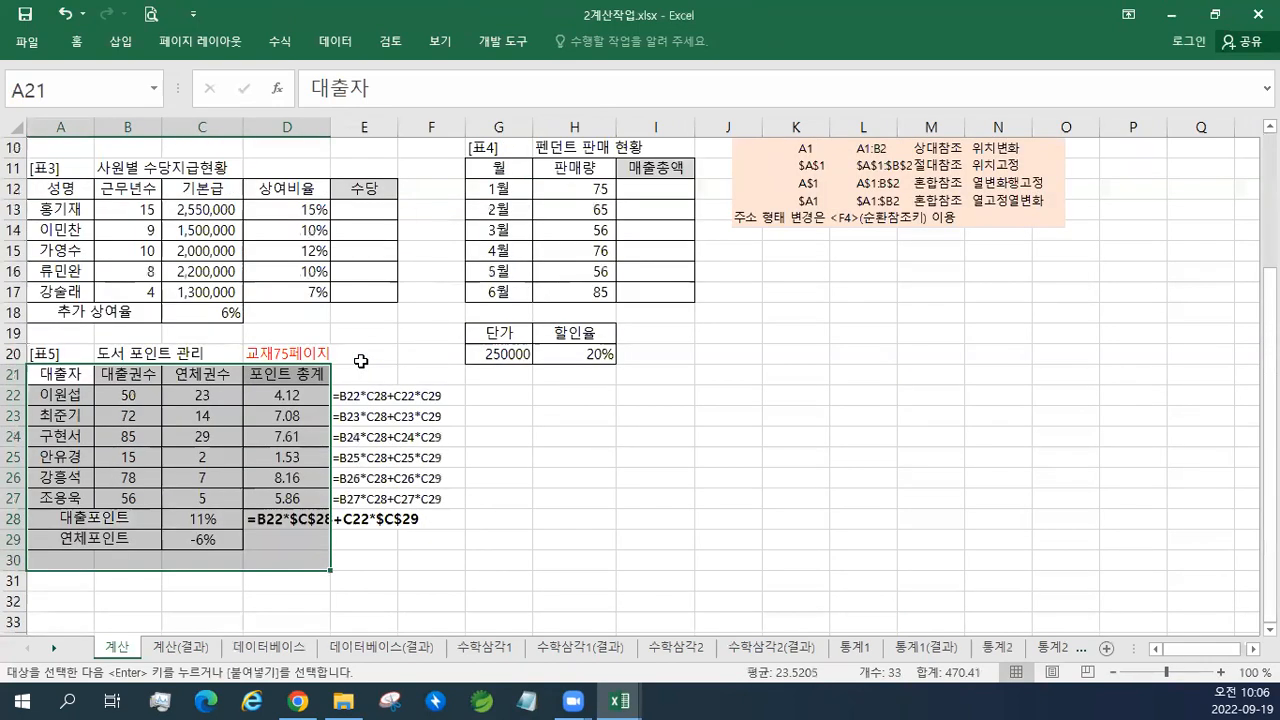
left_click_drag(62, 190, 380, 310)
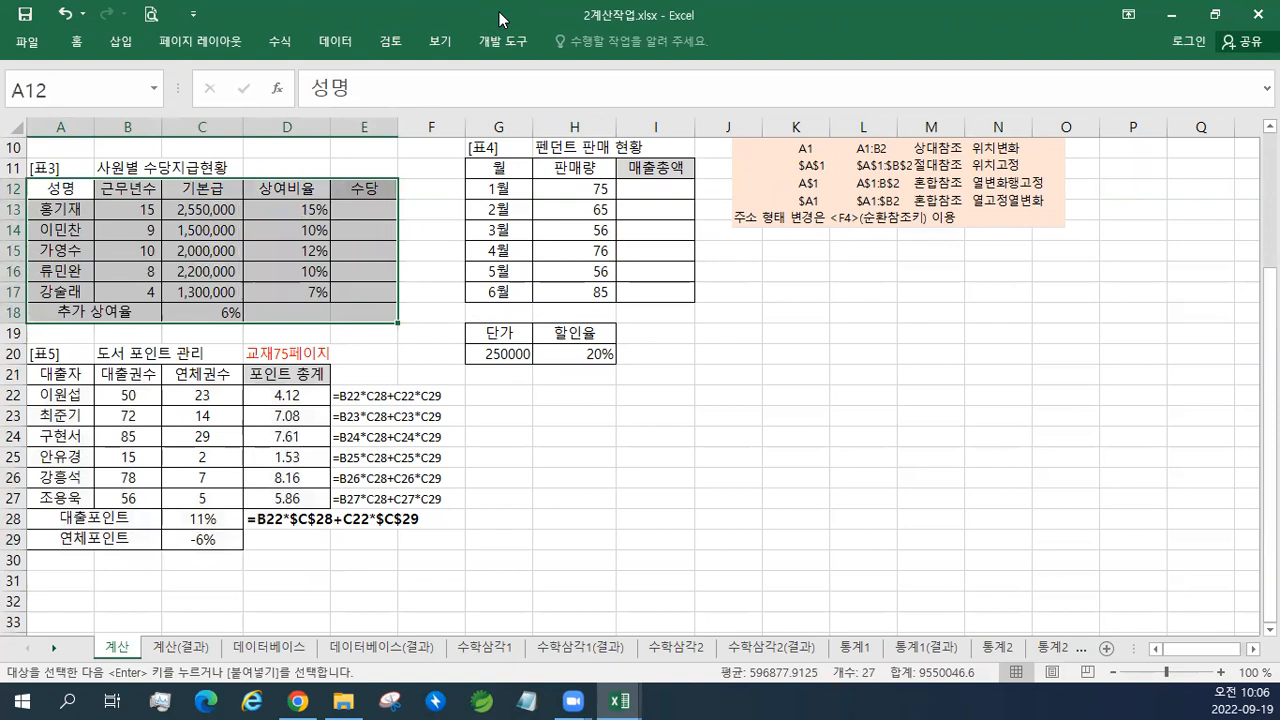
key("alt+Tab")
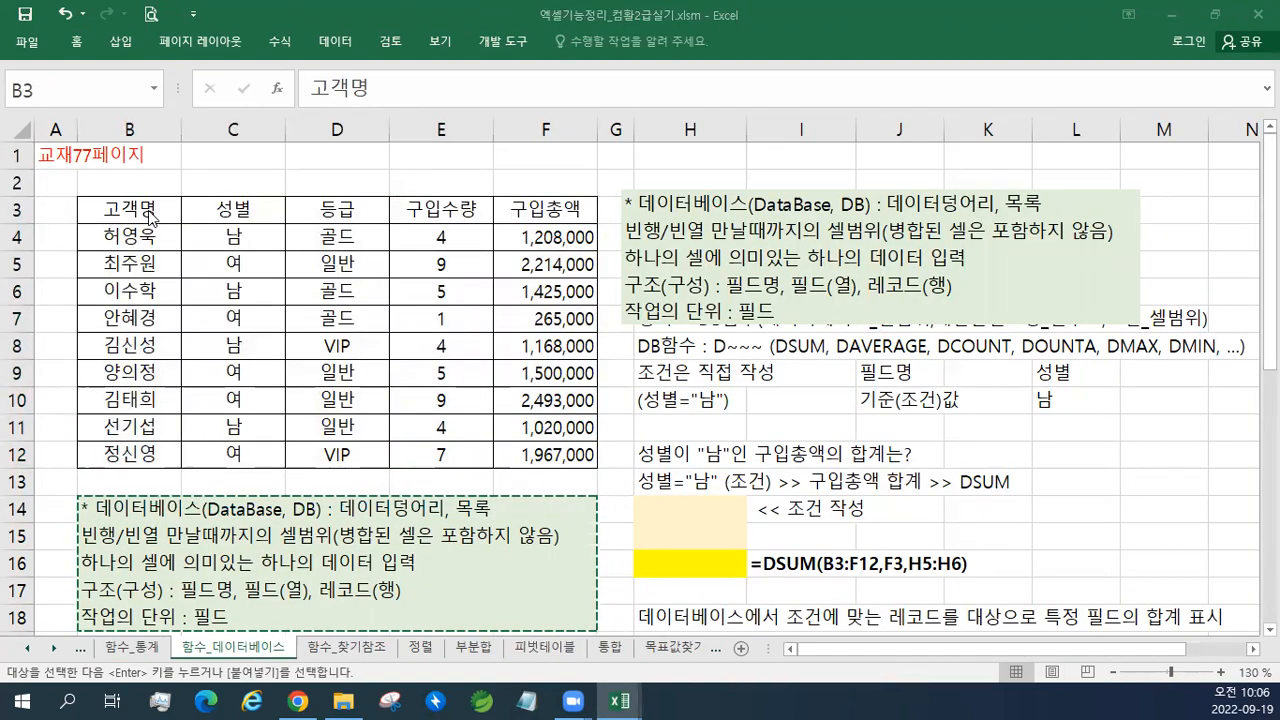
- In 2계산작업.xlsx, select only the 표3 range A12:E17 without the merged row, and move the window below the notes picture's upper lines
key("ctrl+a")
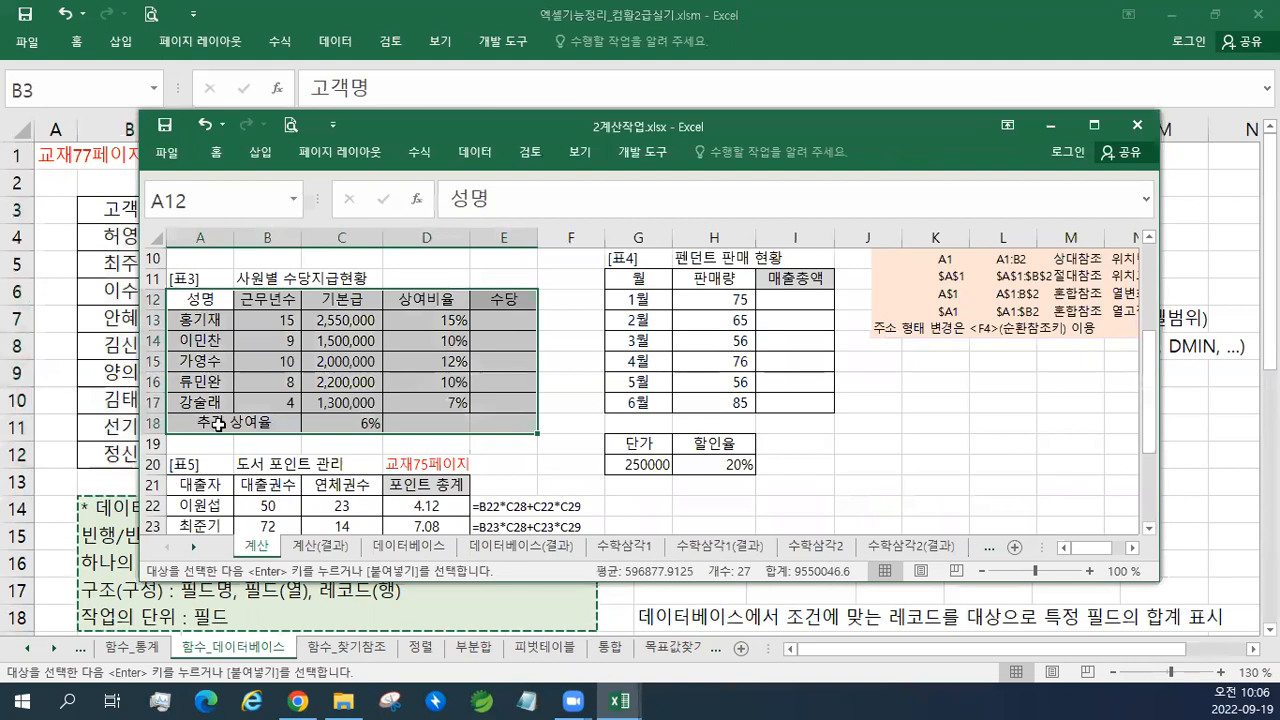
left_click(220, 420)
left_click_drag(210, 298, 503, 436)
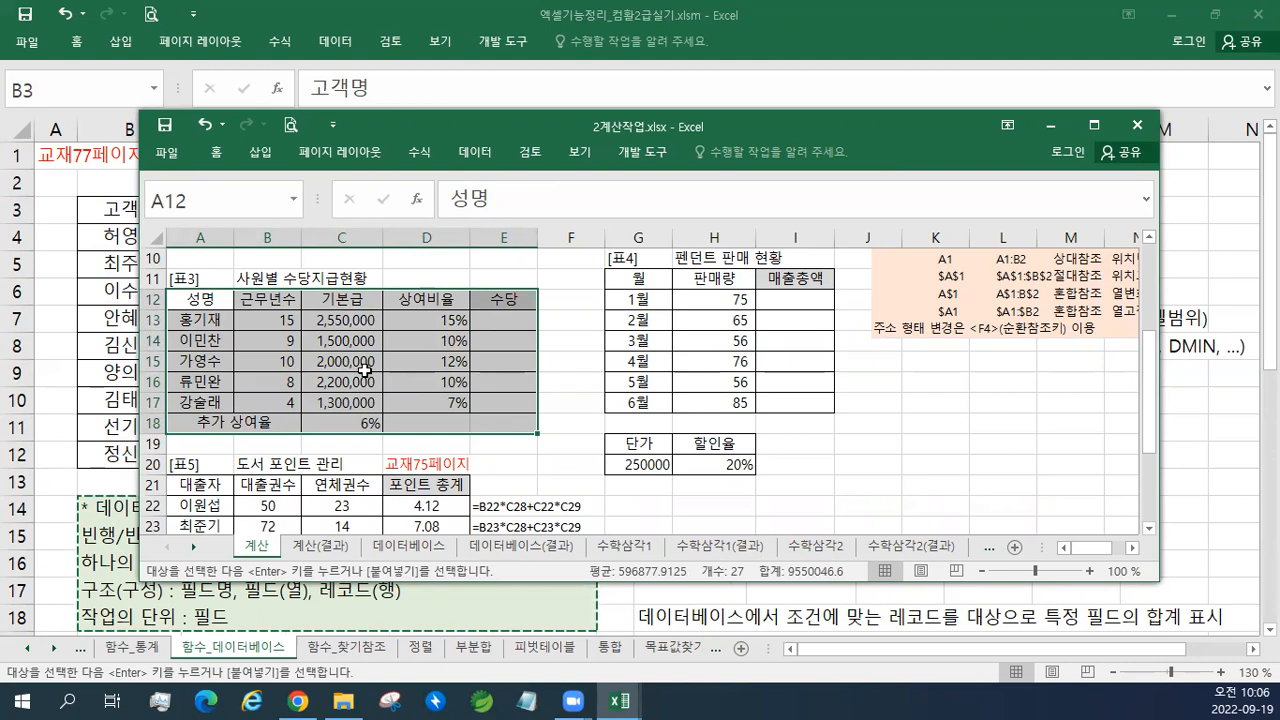
left_click_drag(208, 300, 529, 403)
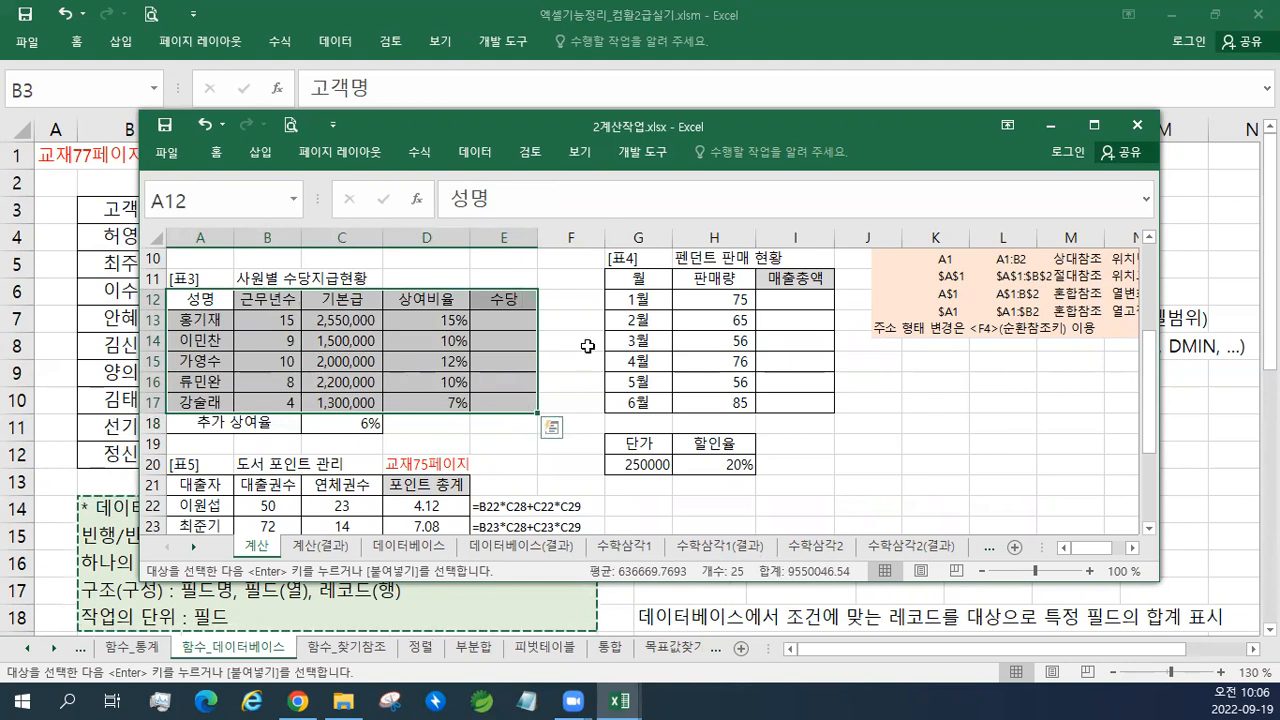
left_click_drag(467, 129, 575, 290)
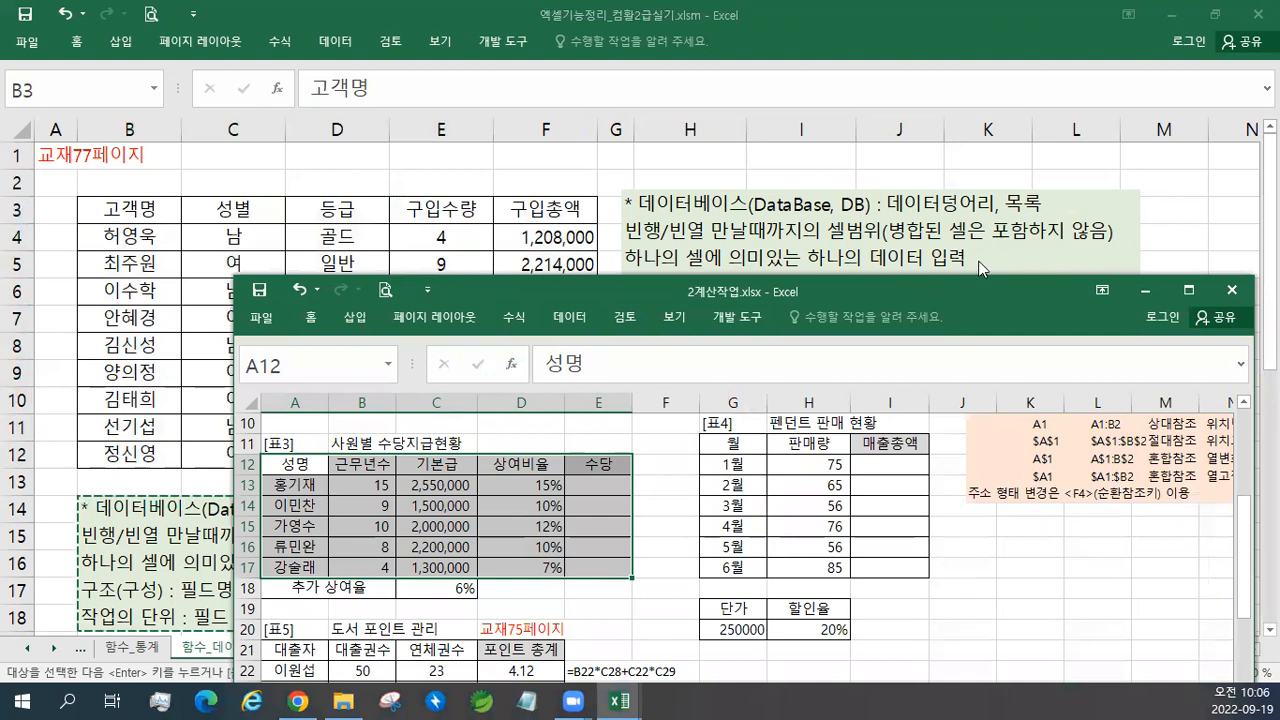
left_click_drag(814, 292, 848, 295)
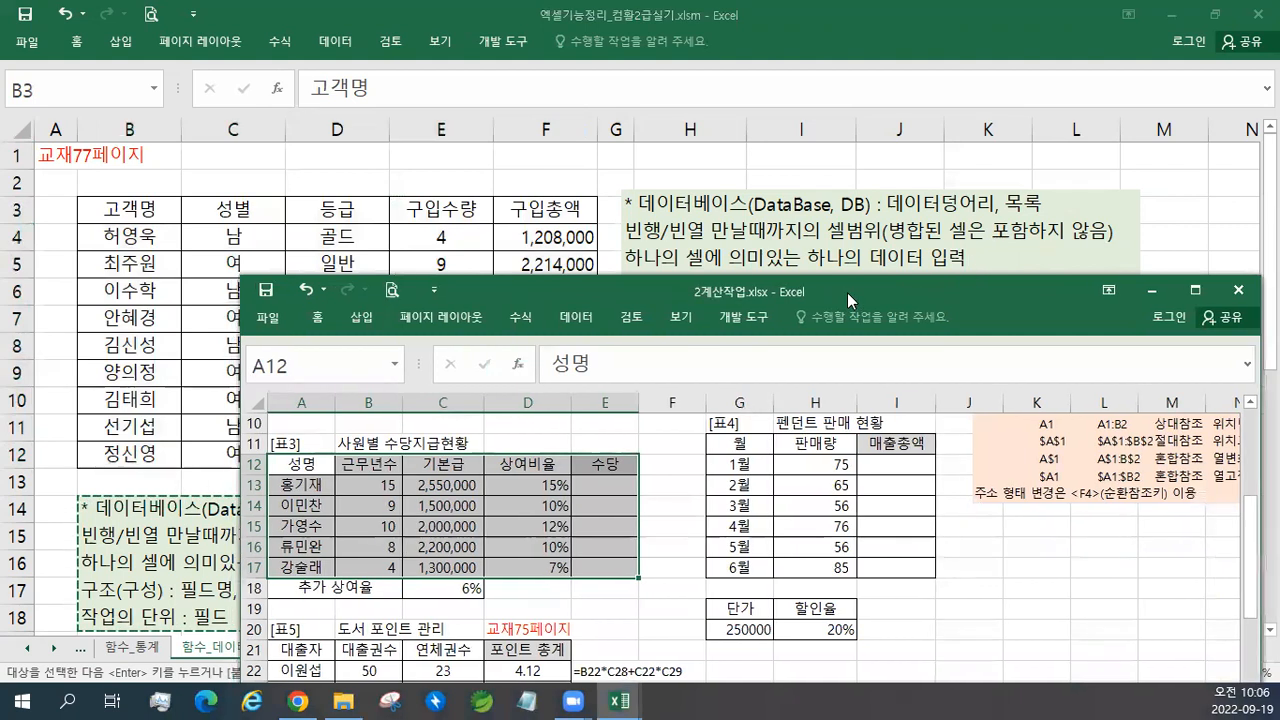
- Return to the 함수_데이터베이스 sheet and examine the individual 성별 entries in cells C4 to C8
left_click(662, 250)
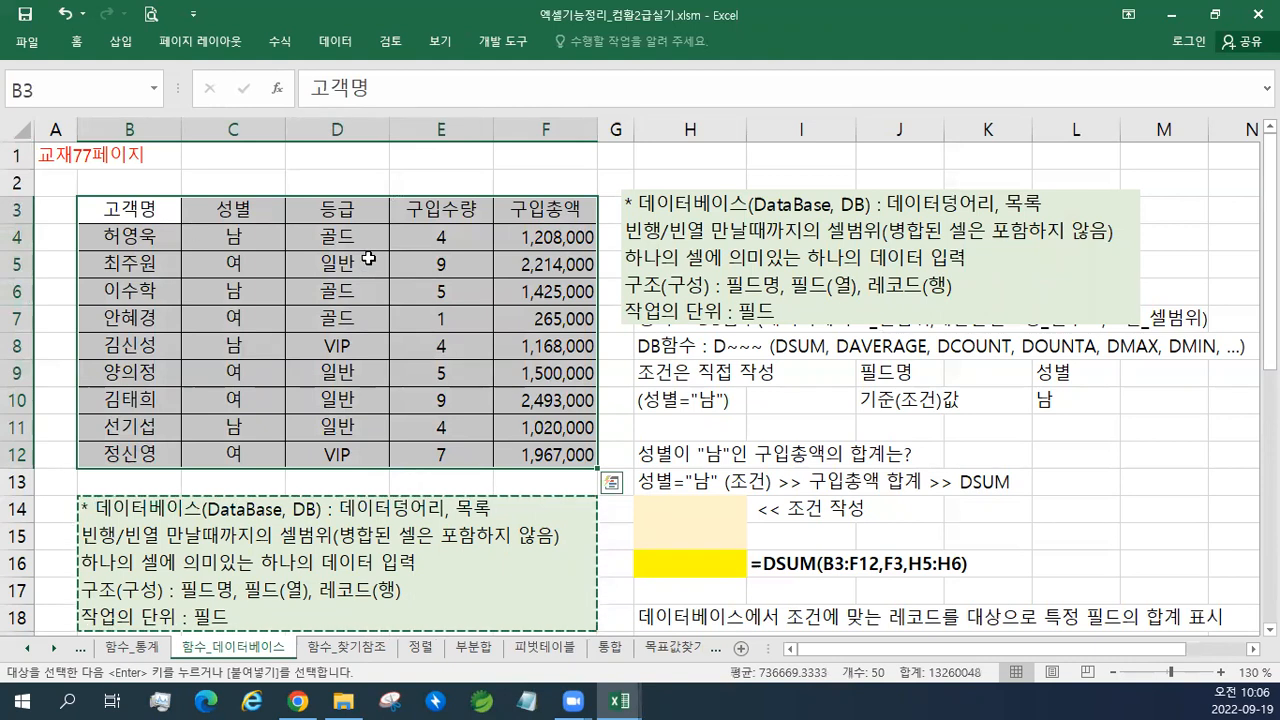
left_click(252, 241)
left_click(248, 268)
left_click(252, 291)
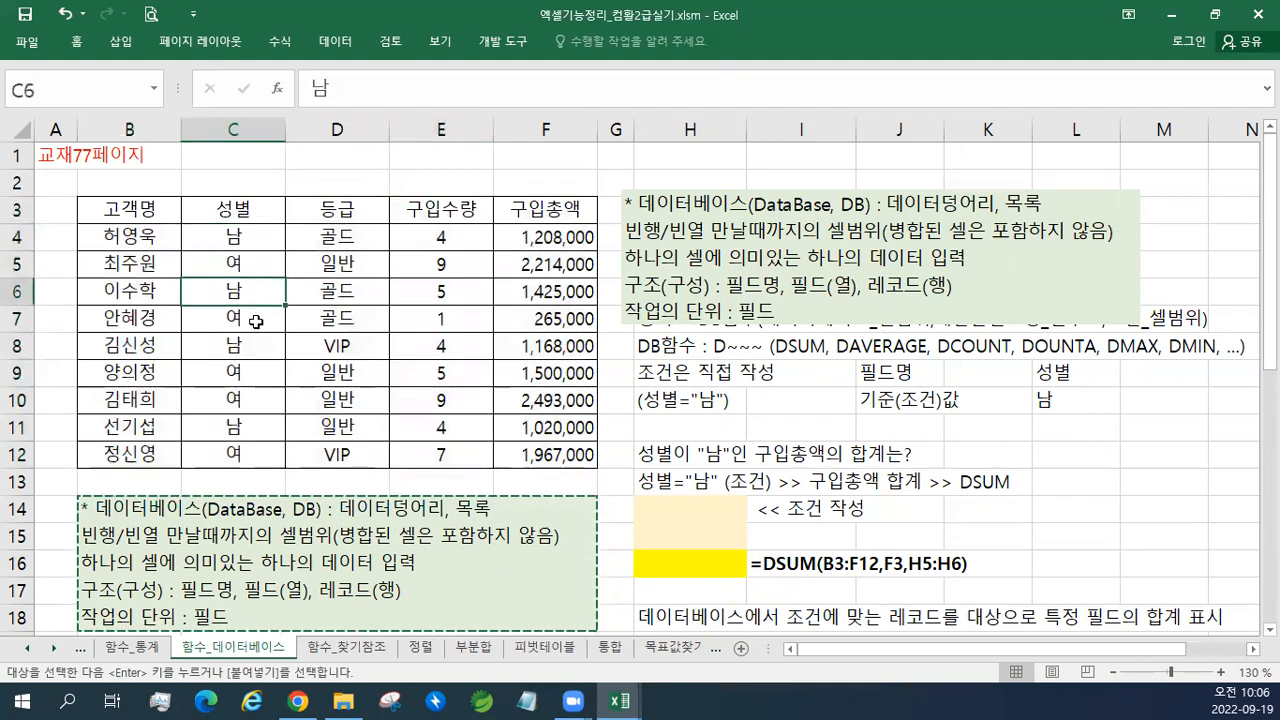
left_click(257, 318)
left_click(259, 340)
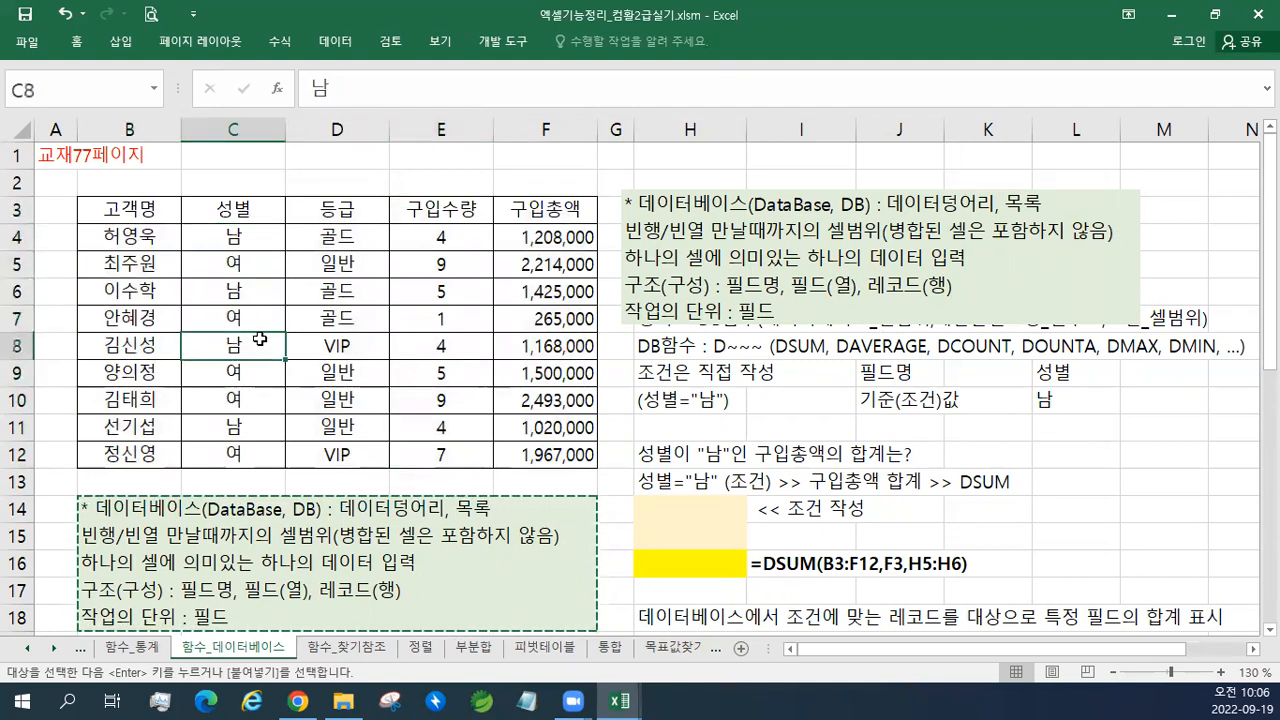
left_click(242, 243)
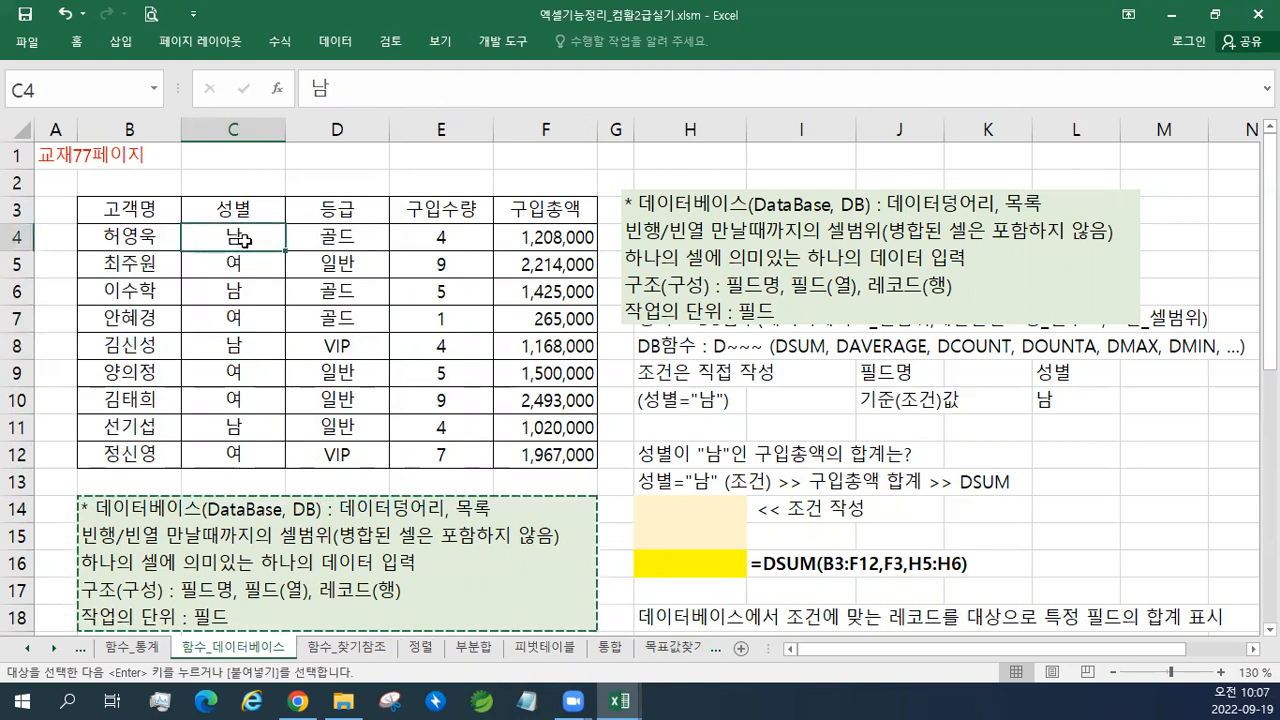
- Try to enter 여 as a second value after 남 in the 성별 cell C8
left_click(251, 268)
left_click(255, 296)
double_click(262, 345)
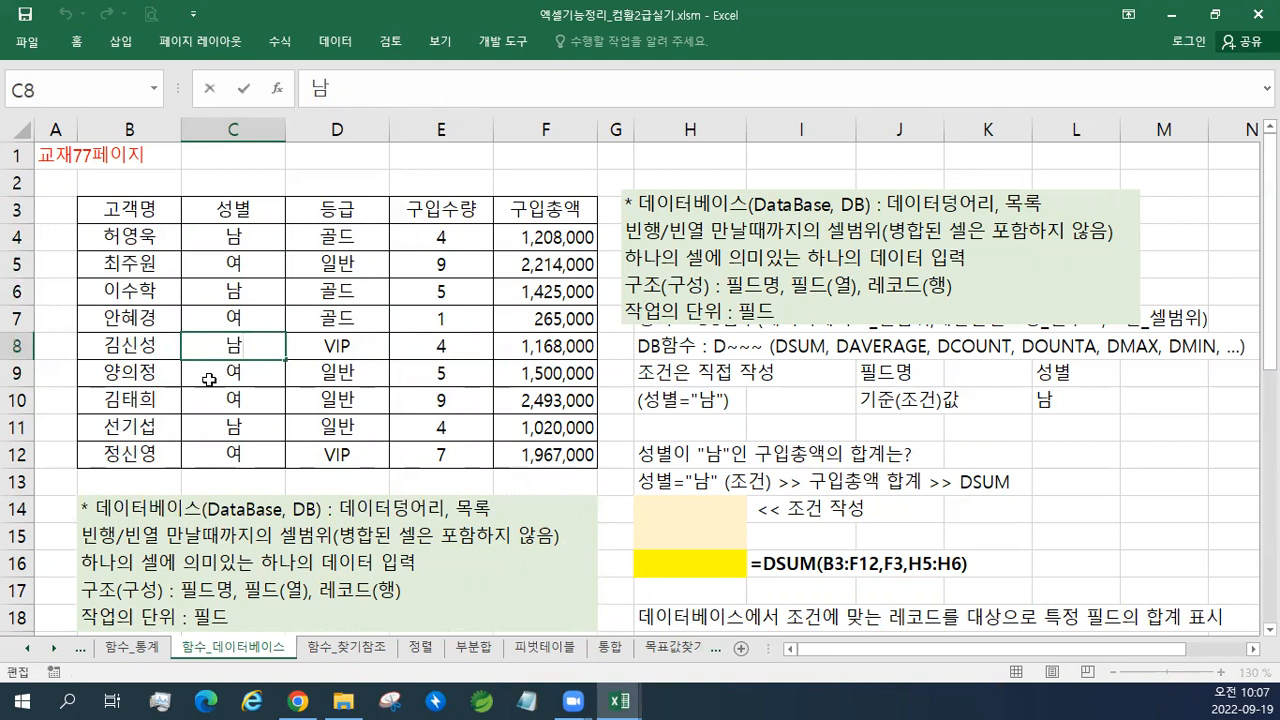
type("여")
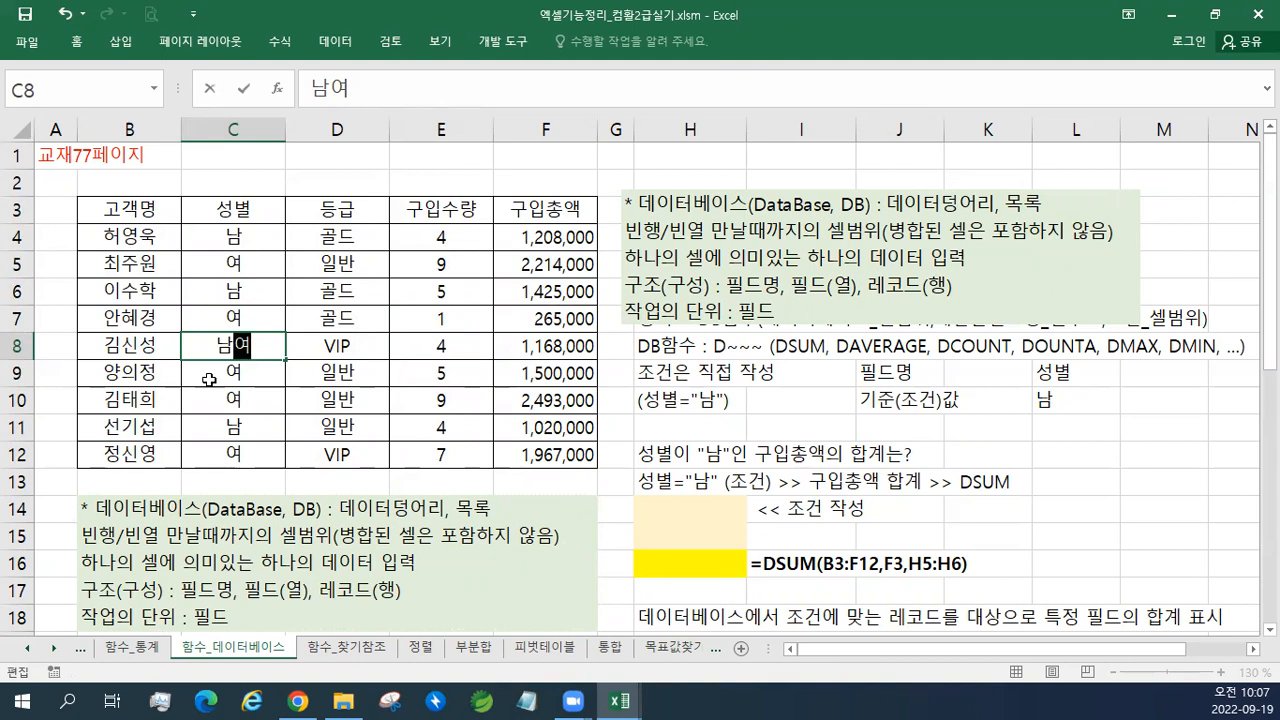
key("Escape")
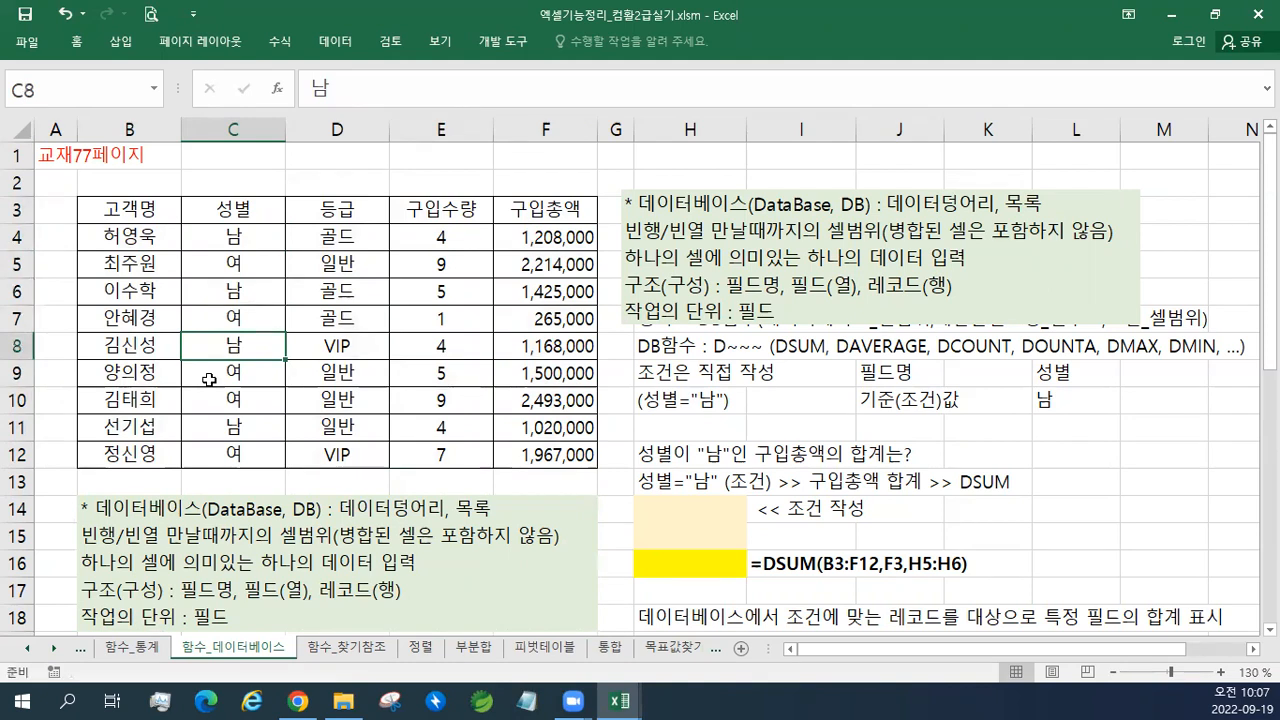
- Go through the customer table B3:F12 and its field names from 고객명 to 구입총액, and make the header row B3:F3 bold
left_click_drag(160, 212, 529, 443)
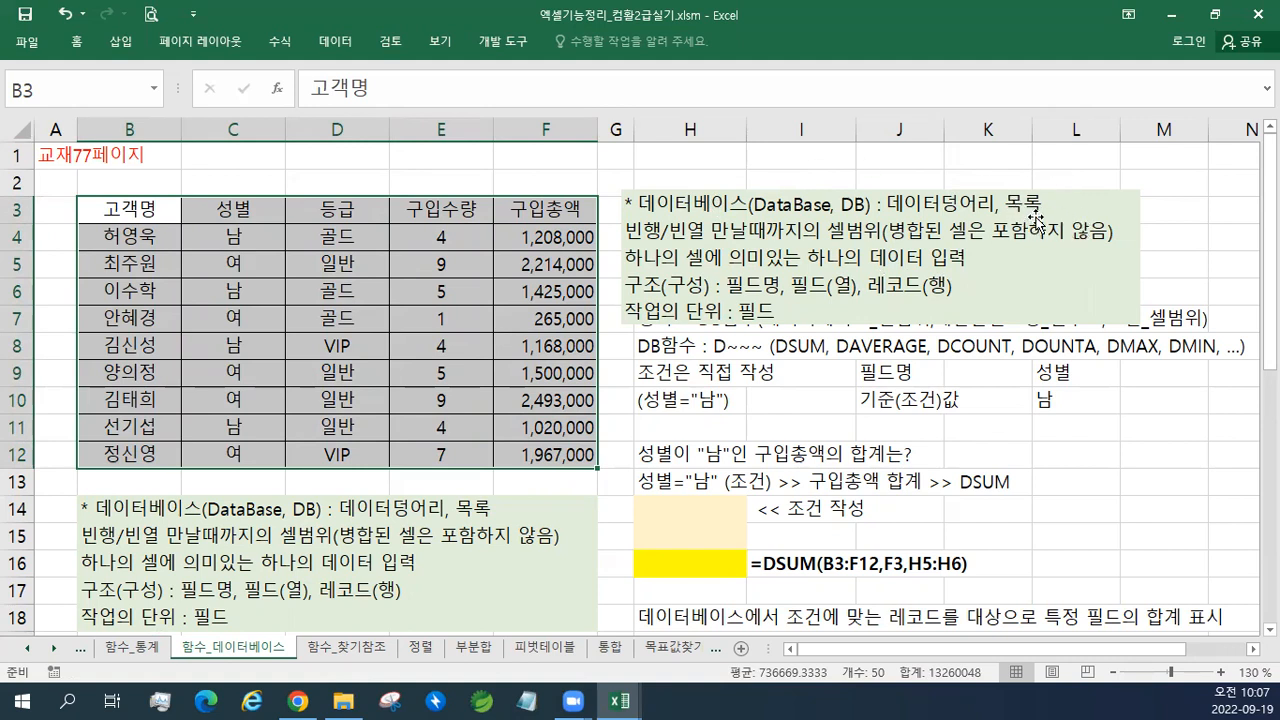
left_click_drag(144, 210, 540, 448)
left_click(140, 212)
left_click(235, 211)
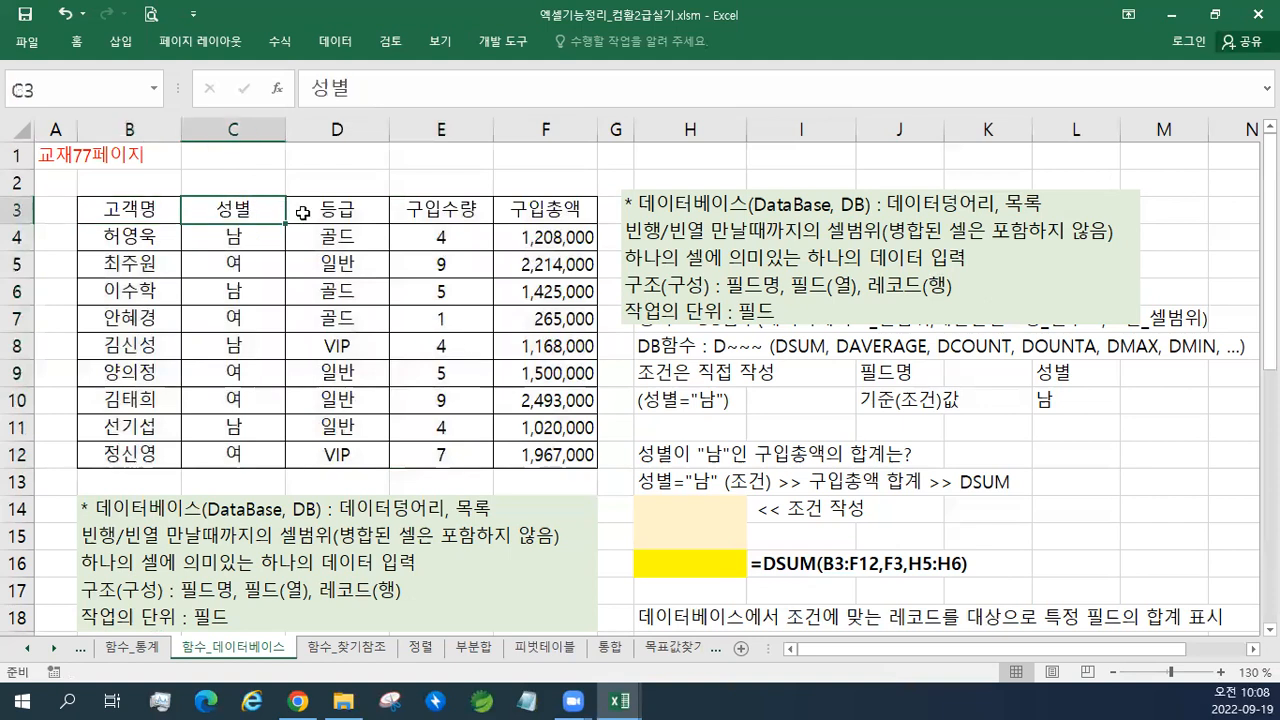
left_click(350, 215)
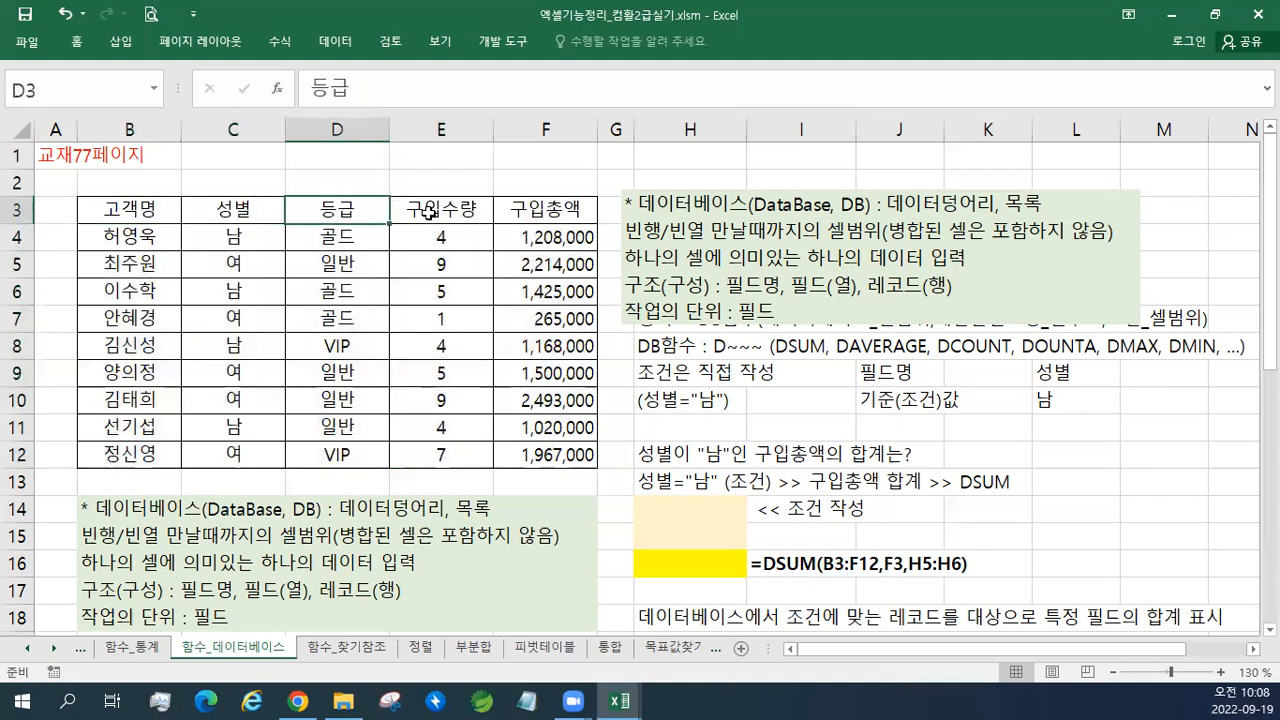
left_click(428, 212)
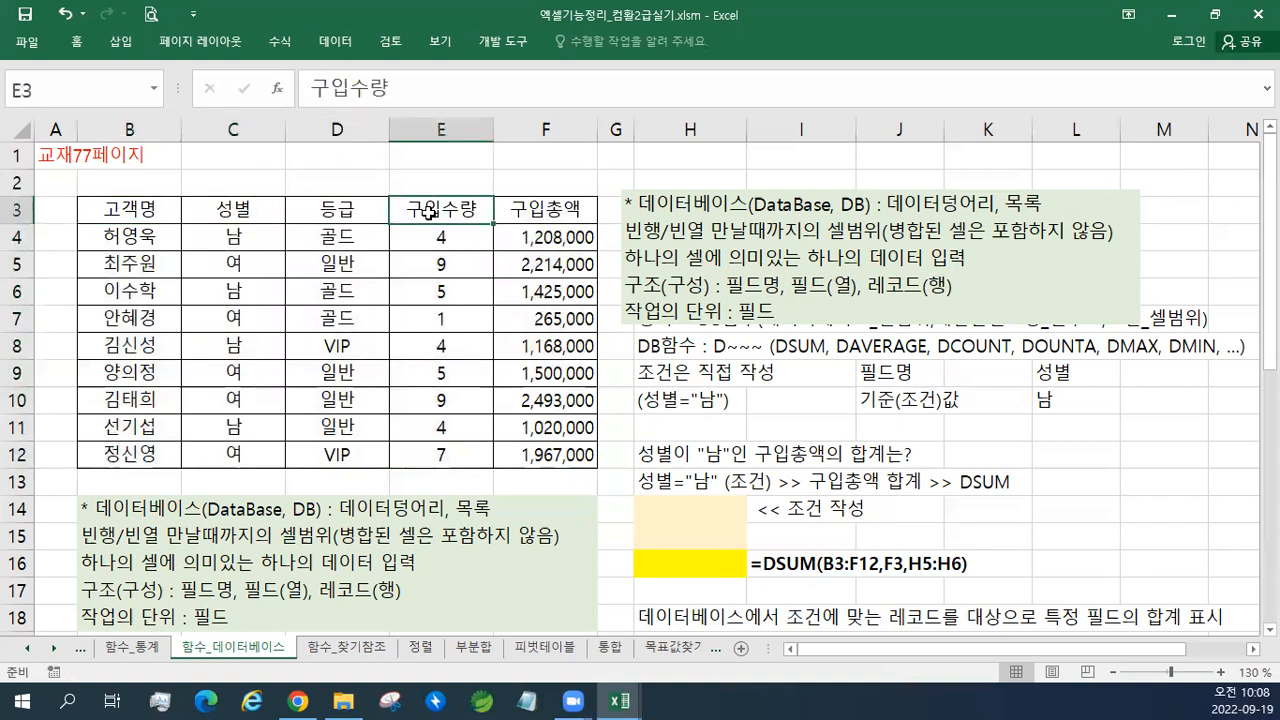
left_click(520, 215)
left_click_drag(130, 210, 522, 208)
left_click(449, 240)
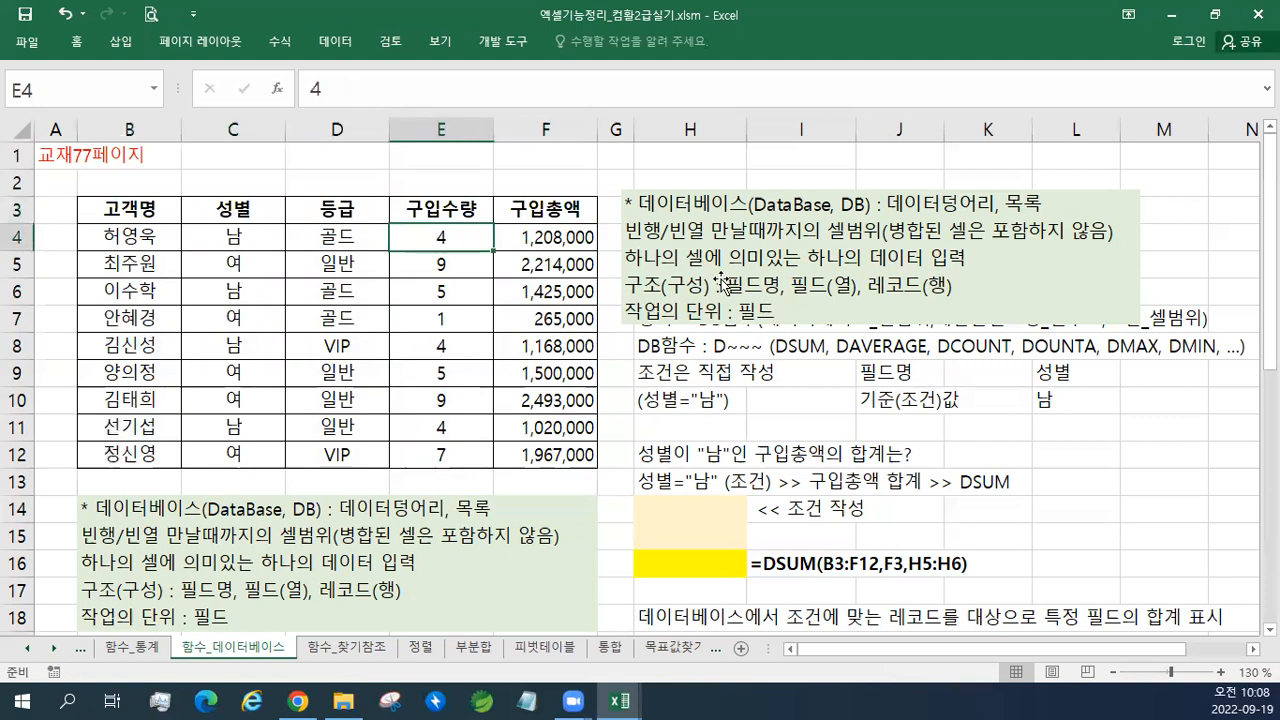
- Examine the customer table field by field, selecting the data of each column from rows 4 to 12
left_click_drag(158, 243, 145, 455)
left_click_drag(236, 240, 238, 458)
left_click_drag(345, 238, 342, 430)
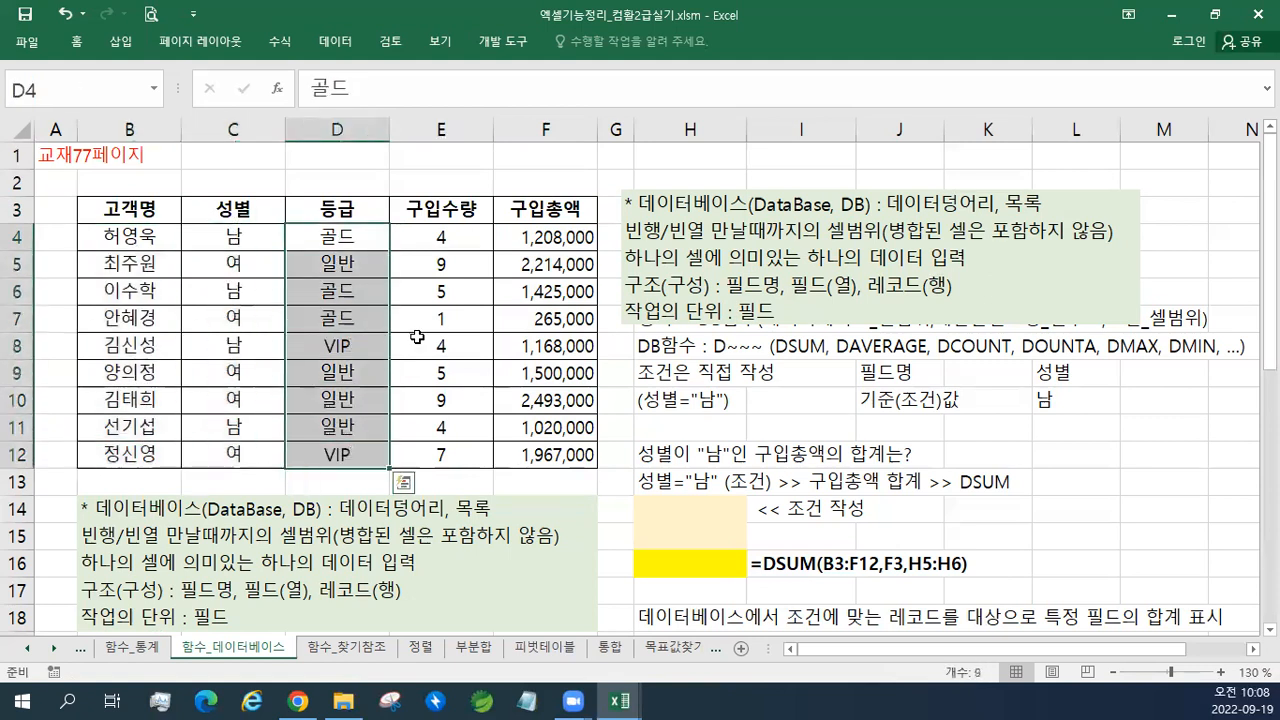
left_click_drag(436, 242, 433, 455)
left_click_drag(545, 238, 547, 456)
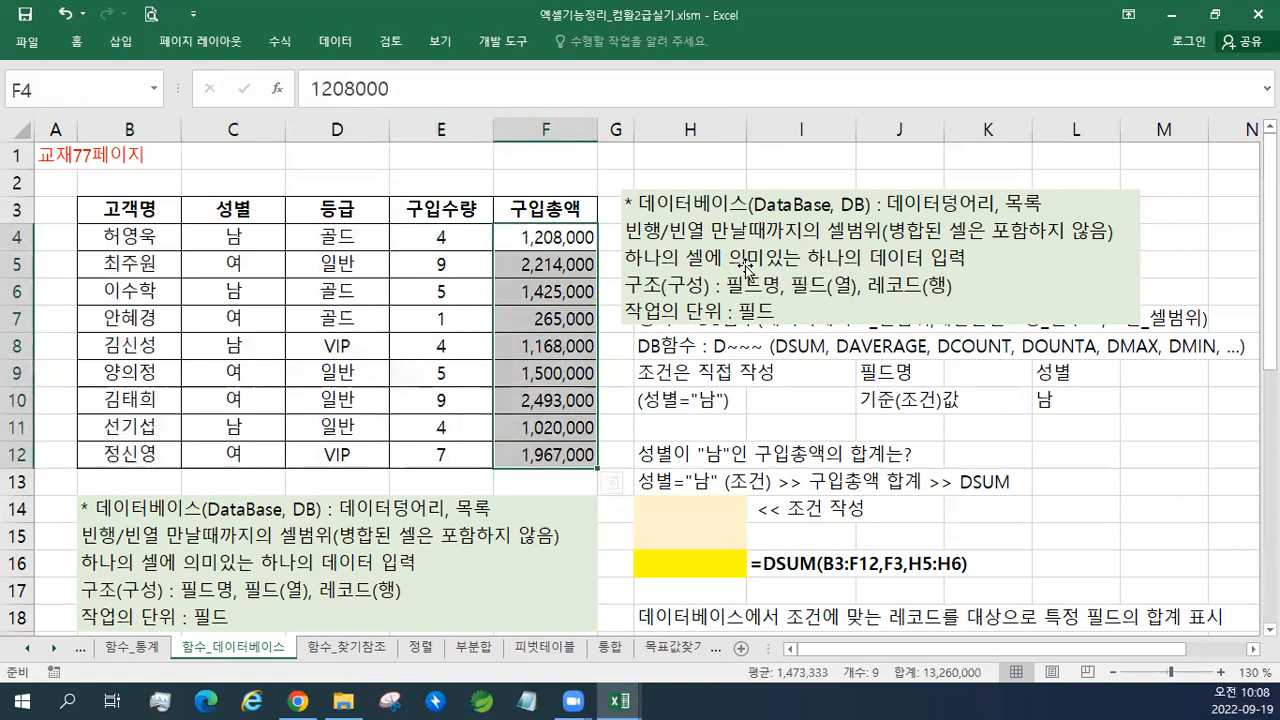
left_click_drag(340, 242, 347, 455)
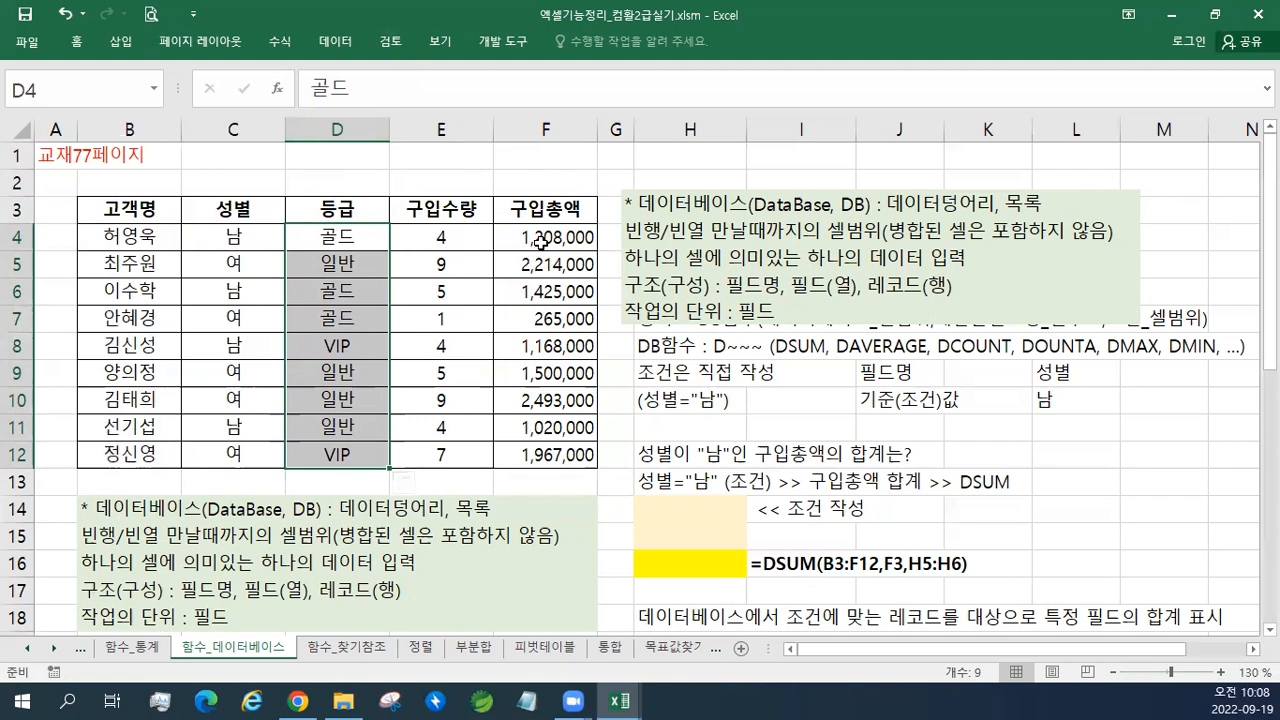
left_click(540, 241)
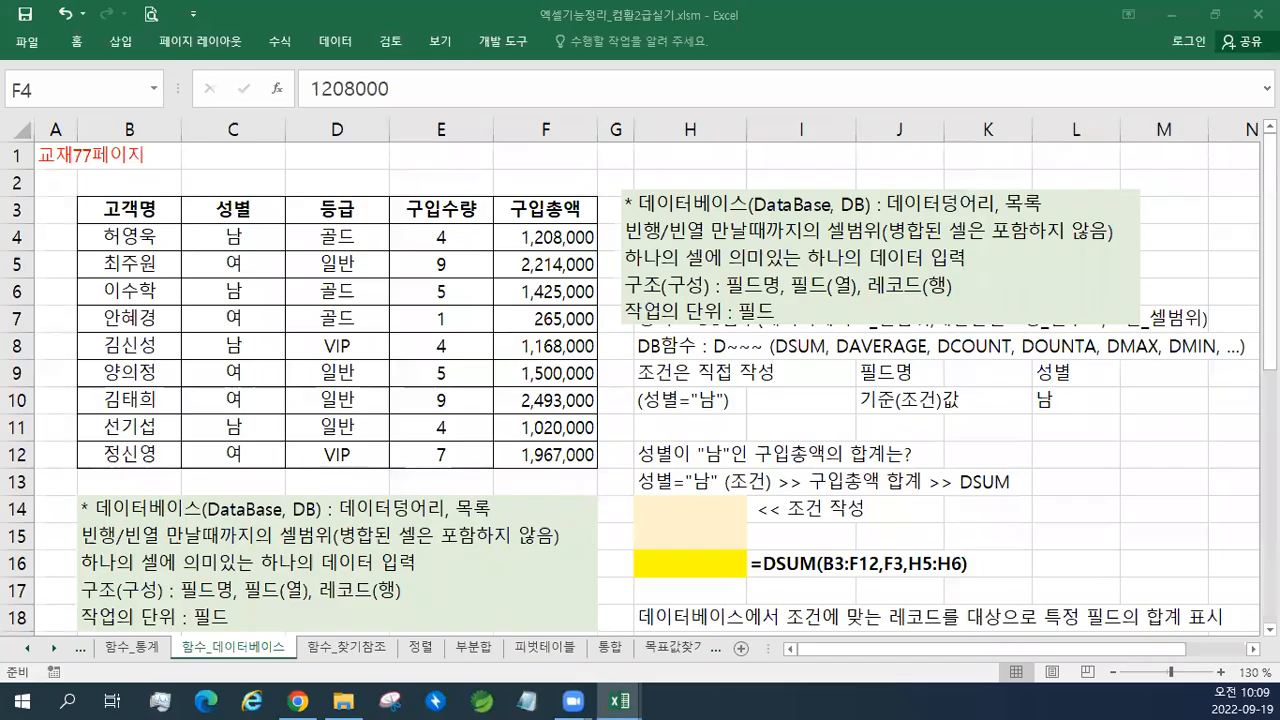
left_click(526, 244)
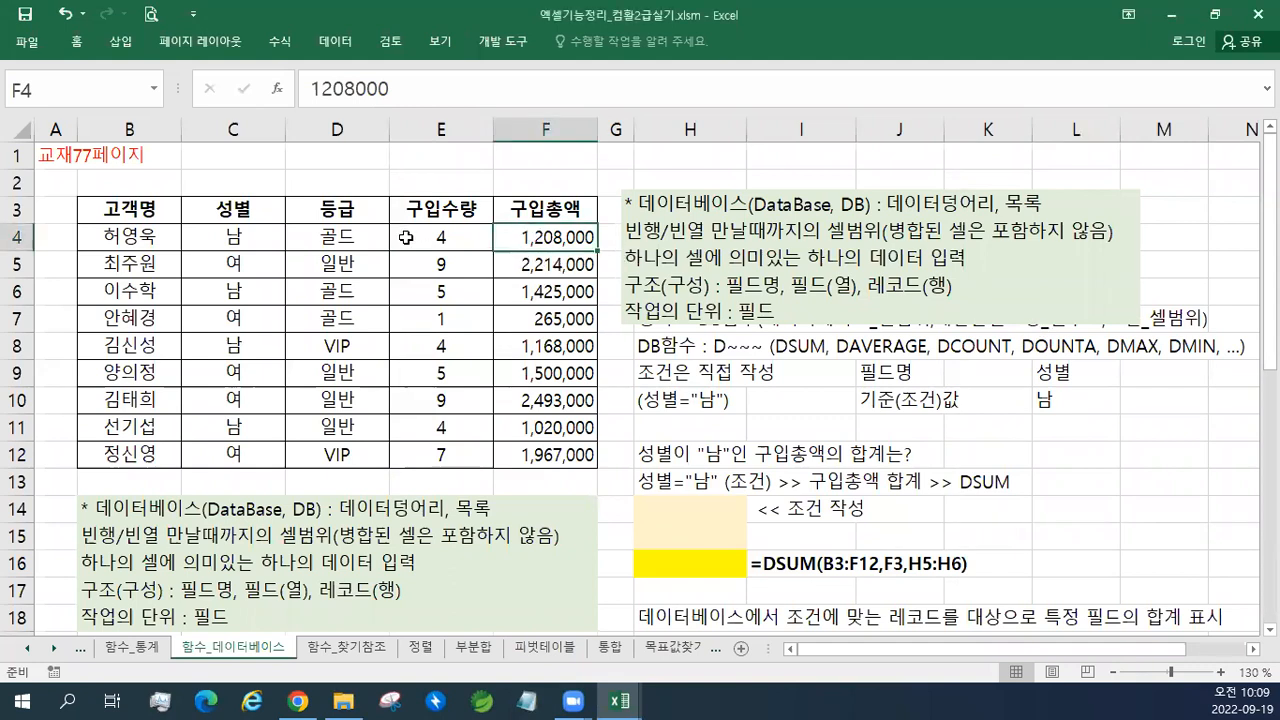
left_click_drag(408, 241, 411, 460)
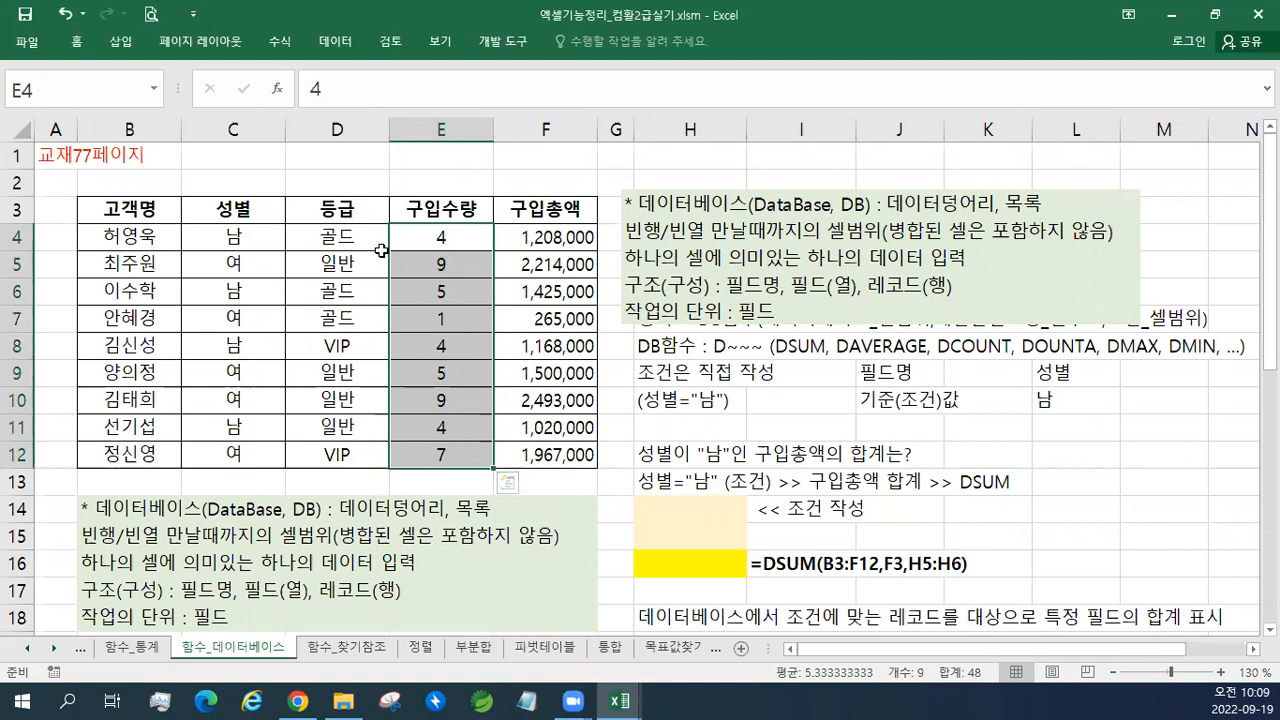
- Examine the customer table record by record, selecting the rows of B4:F8 one at a time
left_click_drag(134, 241, 545, 238)
left_click_drag(166, 265, 565, 266)
left_click_drag(153, 290, 530, 289)
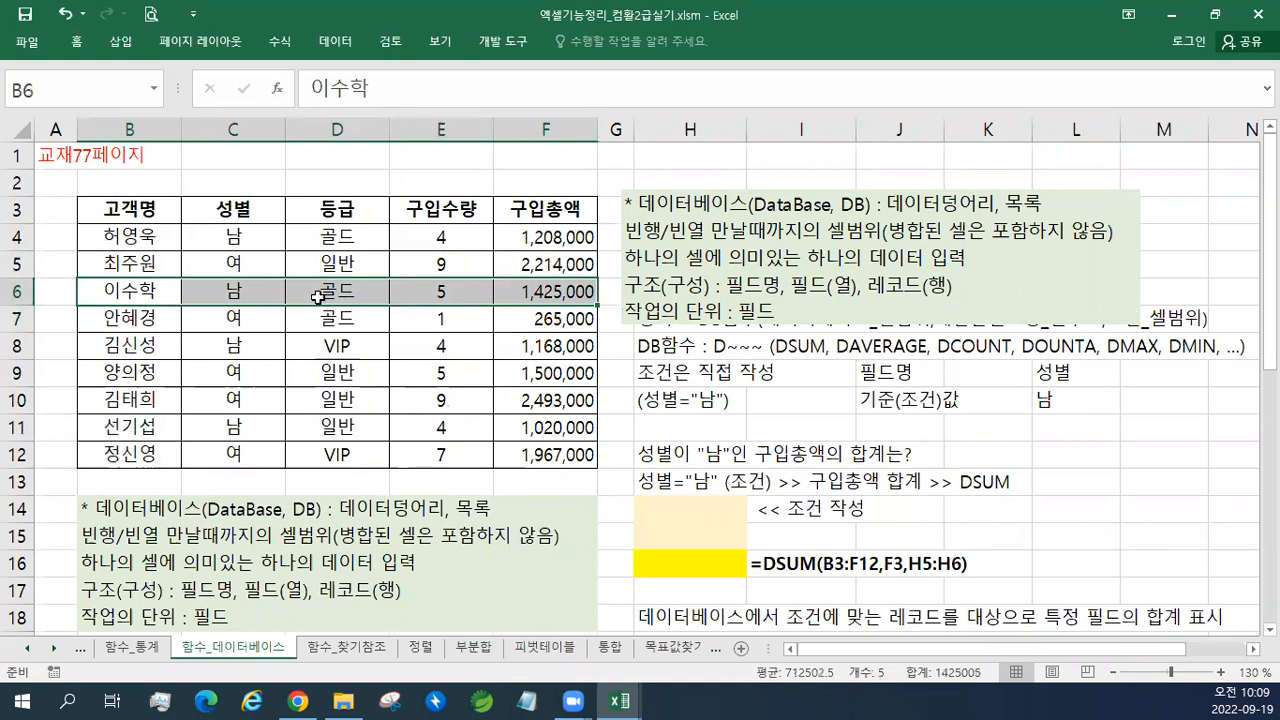
left_click_drag(140, 290, 589, 292)
left_click_drag(115, 322, 590, 320)
left_click(12, 318)
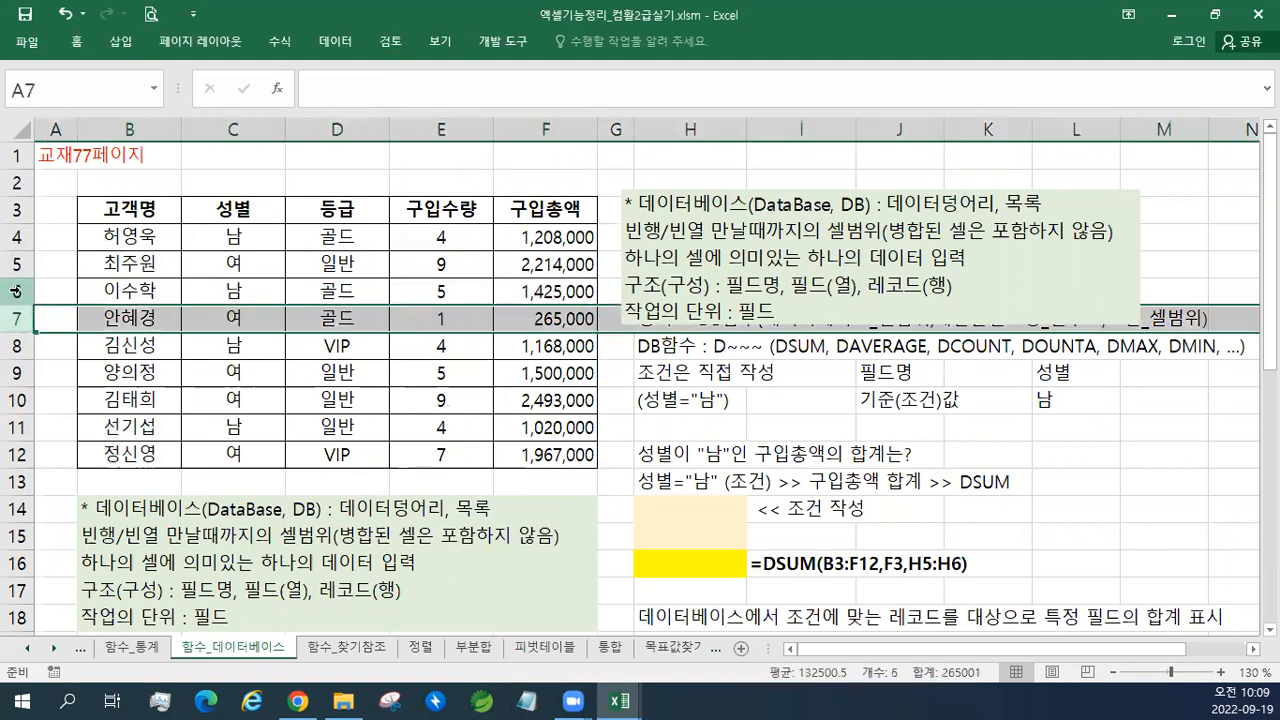
left_click(12, 291)
left_click_drag(106, 289, 486, 291)
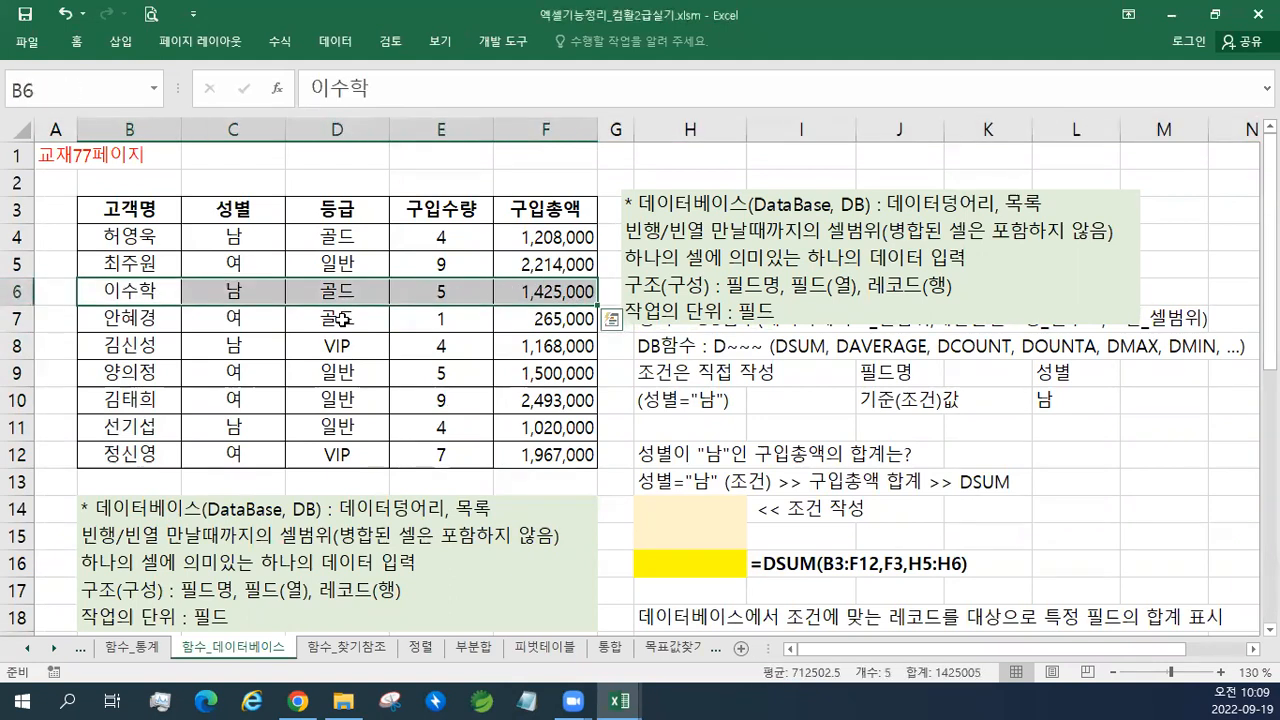
left_click_drag(132, 321, 470, 320)
left_click_drag(130, 346, 560, 346)
left_click(450, 374)
- Check the 고객명 and 성별 columns against the notes picture, and move the picture over the original notes below the customer table
left_click(765, 314)
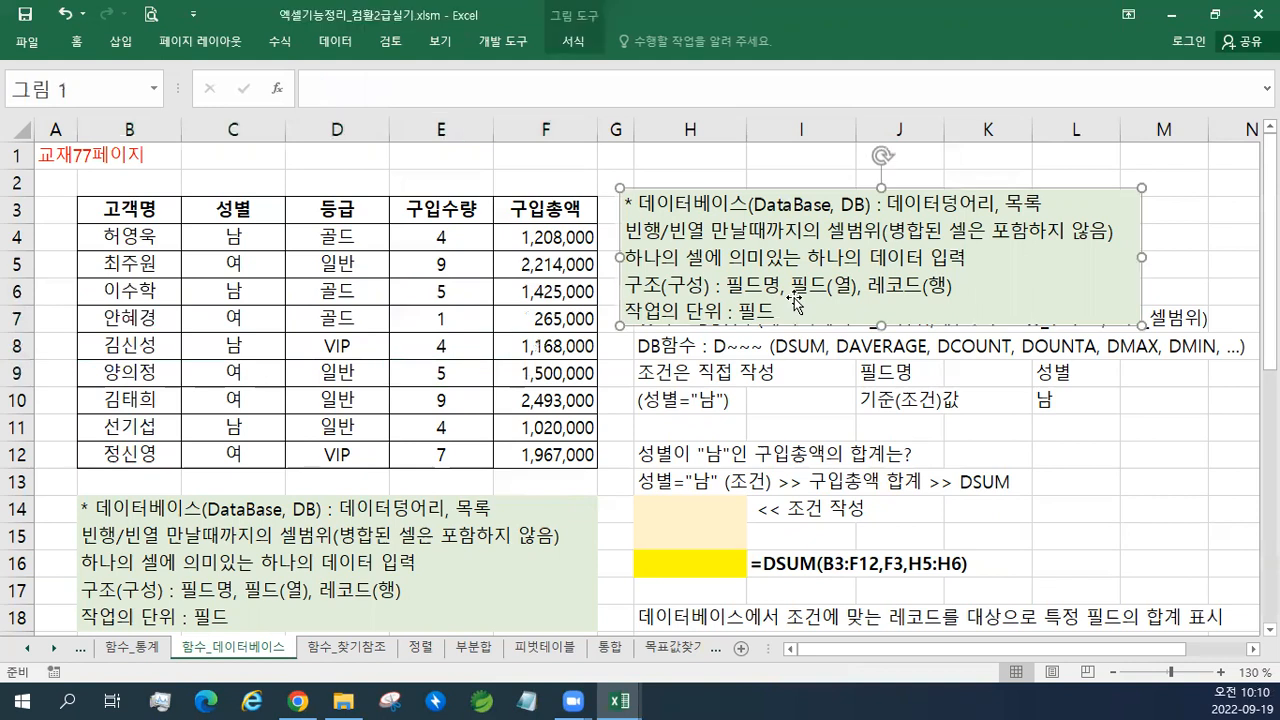
scroll(390, 523, "down", 1)
scroll(390, 523, "up", 1)
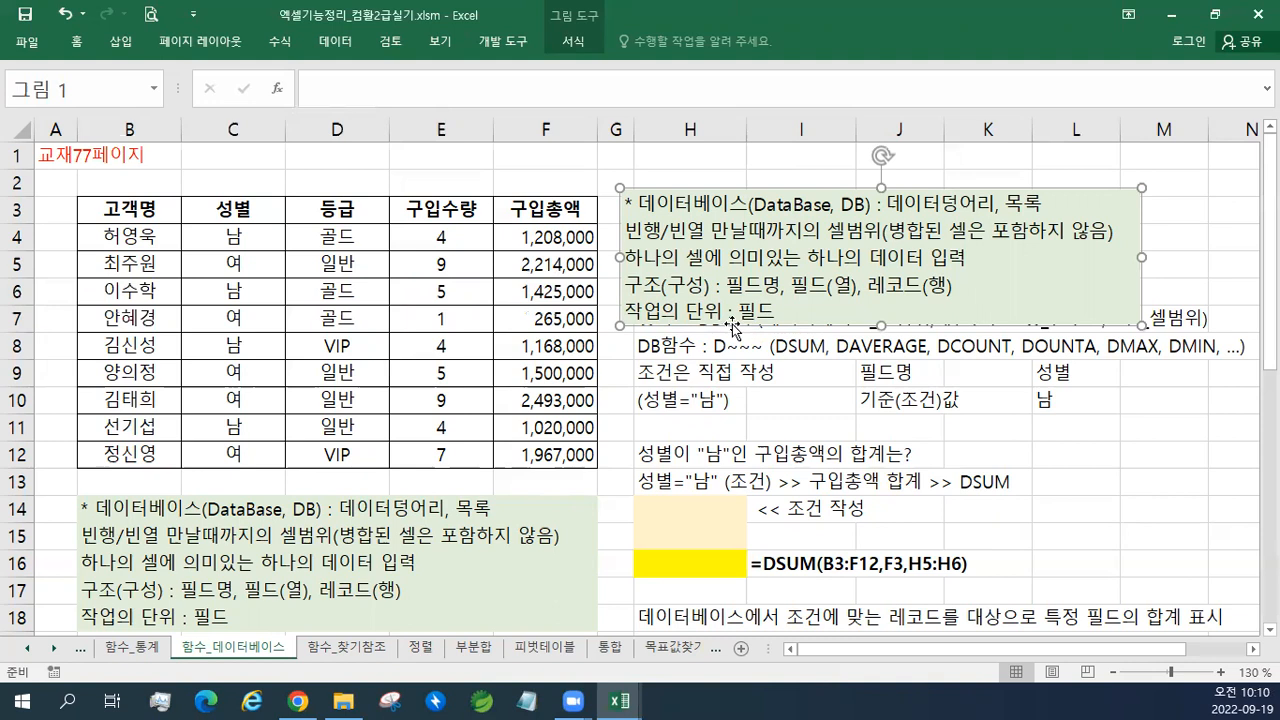
left_click_drag(106, 236, 125, 455)
left_click_drag(220, 245, 224, 440)
left_click(345, 314)
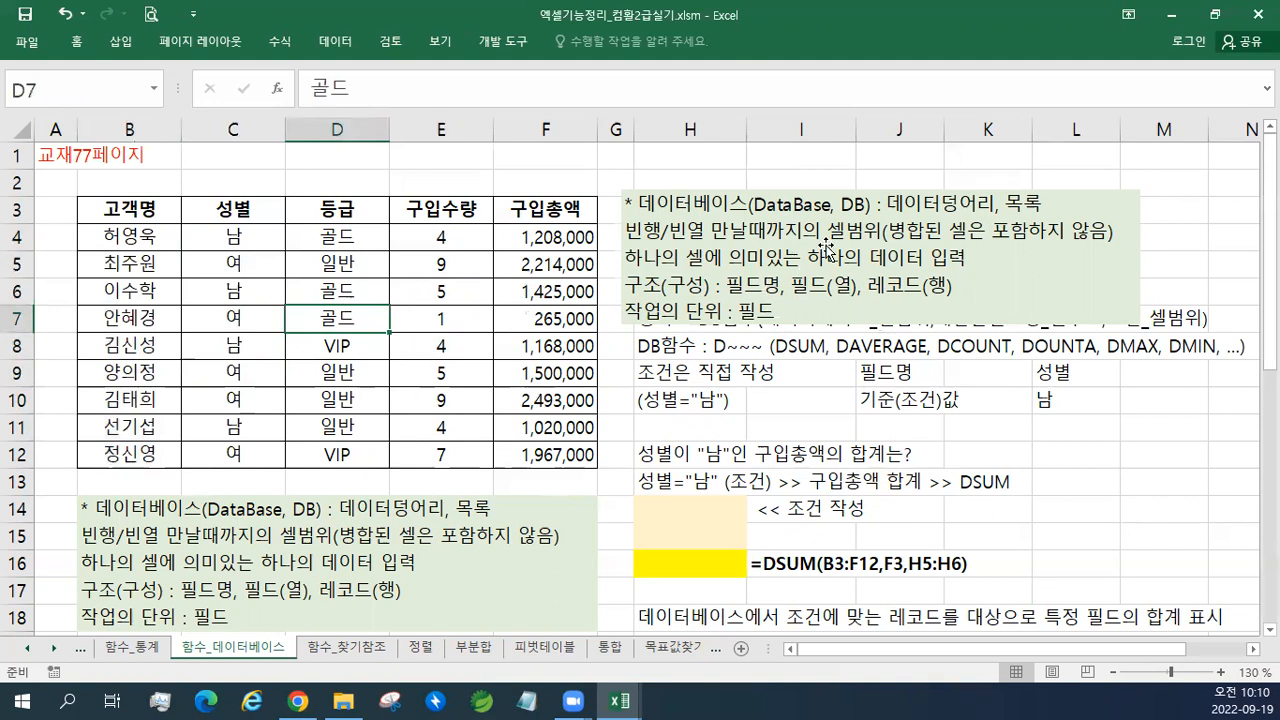
left_click_drag(828, 242, 258, 525)
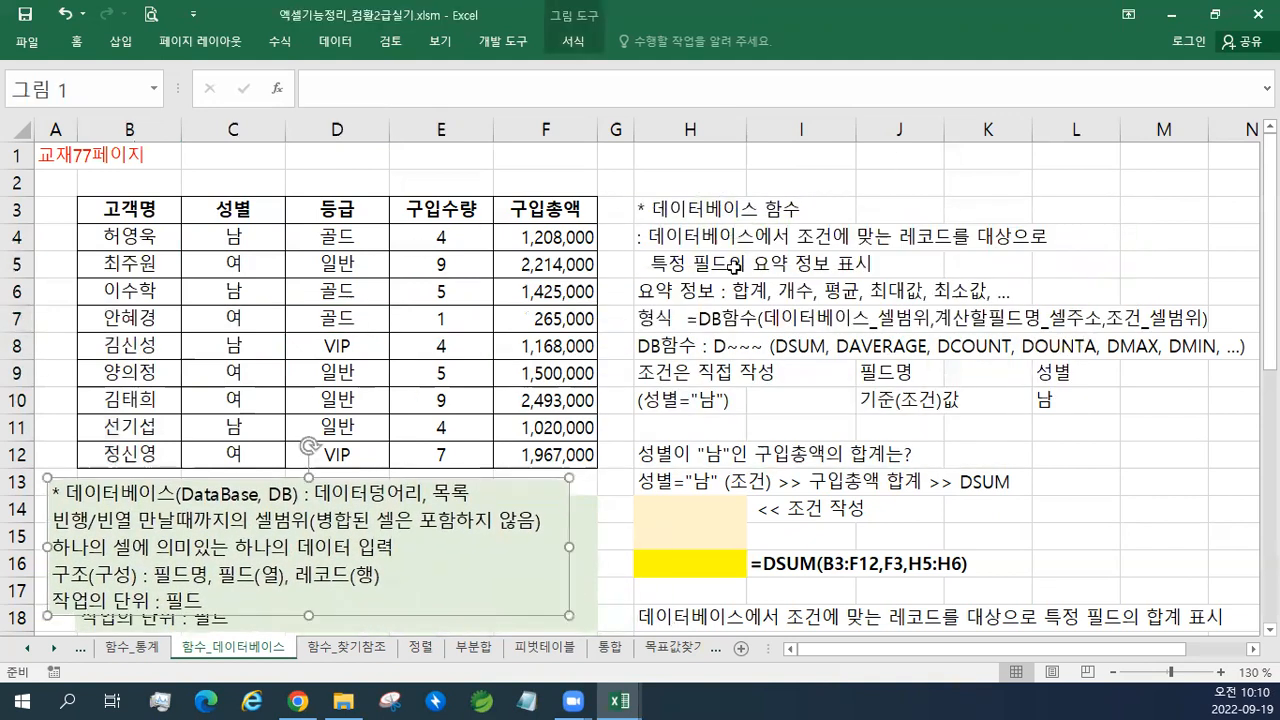
- Select the customer table B3:F12 as the database, and colour the word 조건 red in the function description in H4
scroll(995, 386, "down", 1)
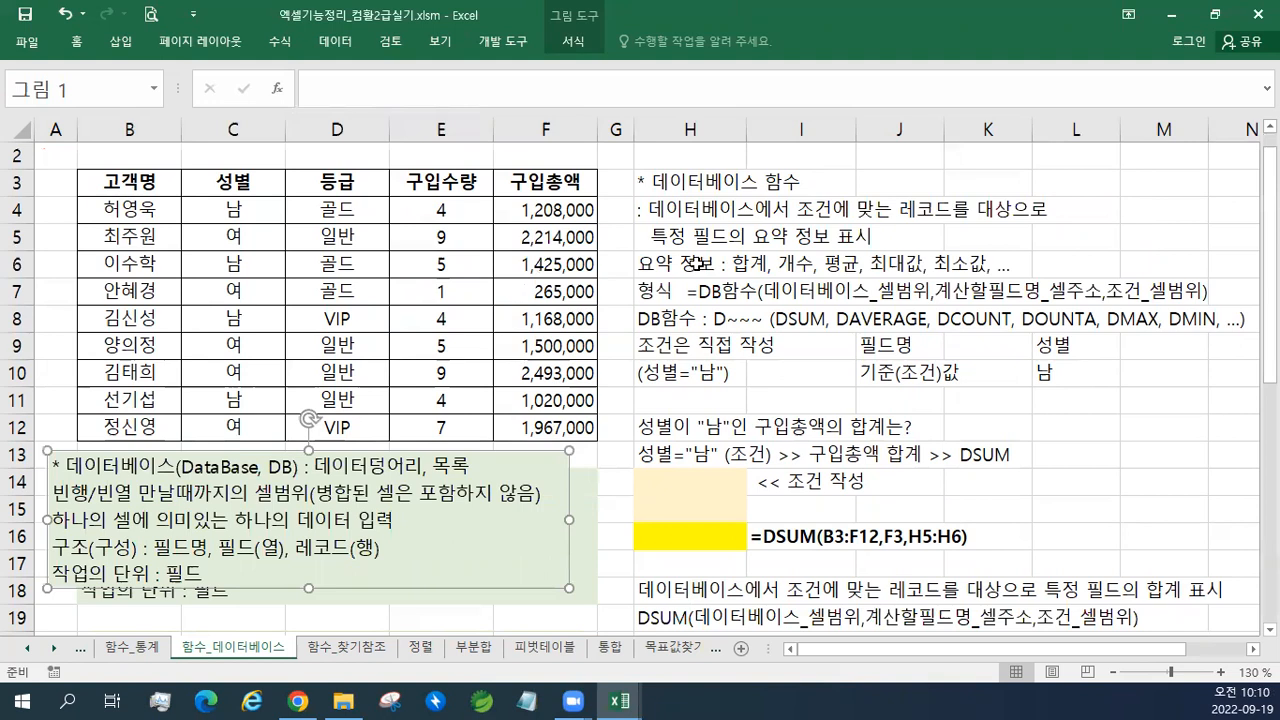
left_click_drag(129, 182, 560, 430)
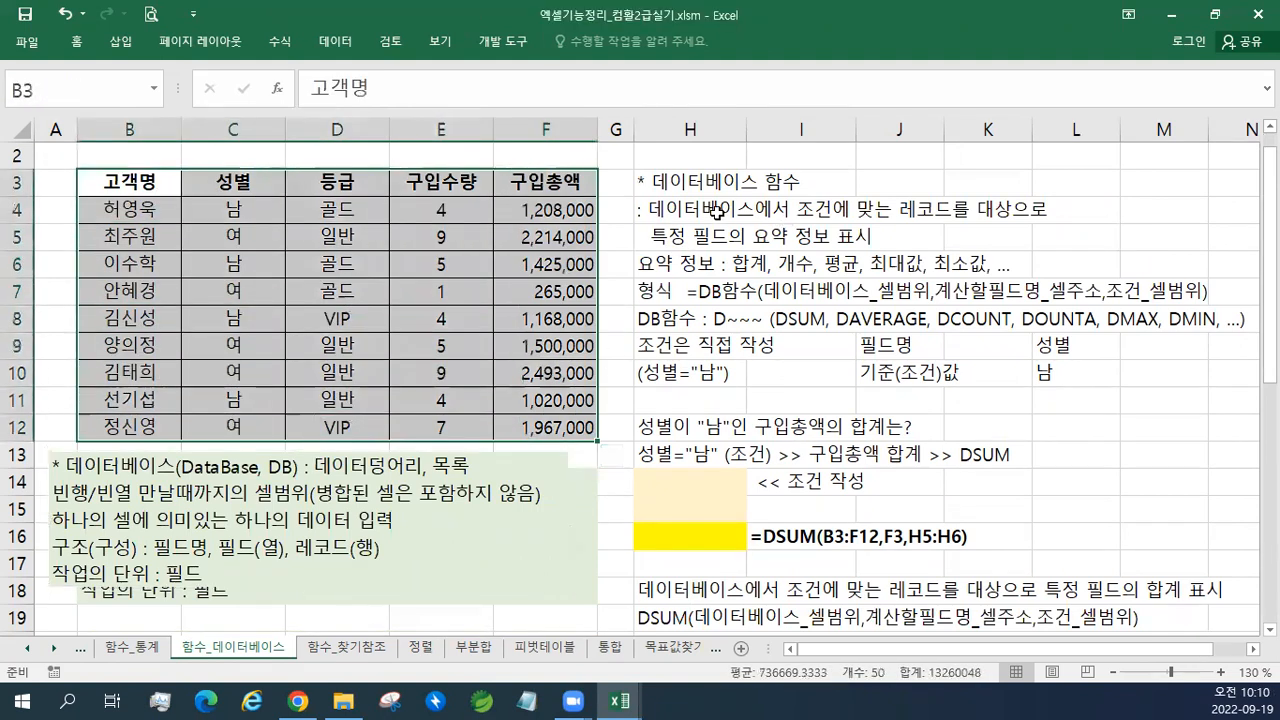
double_click(717, 212)
left_click_drag(797, 210, 833, 208)
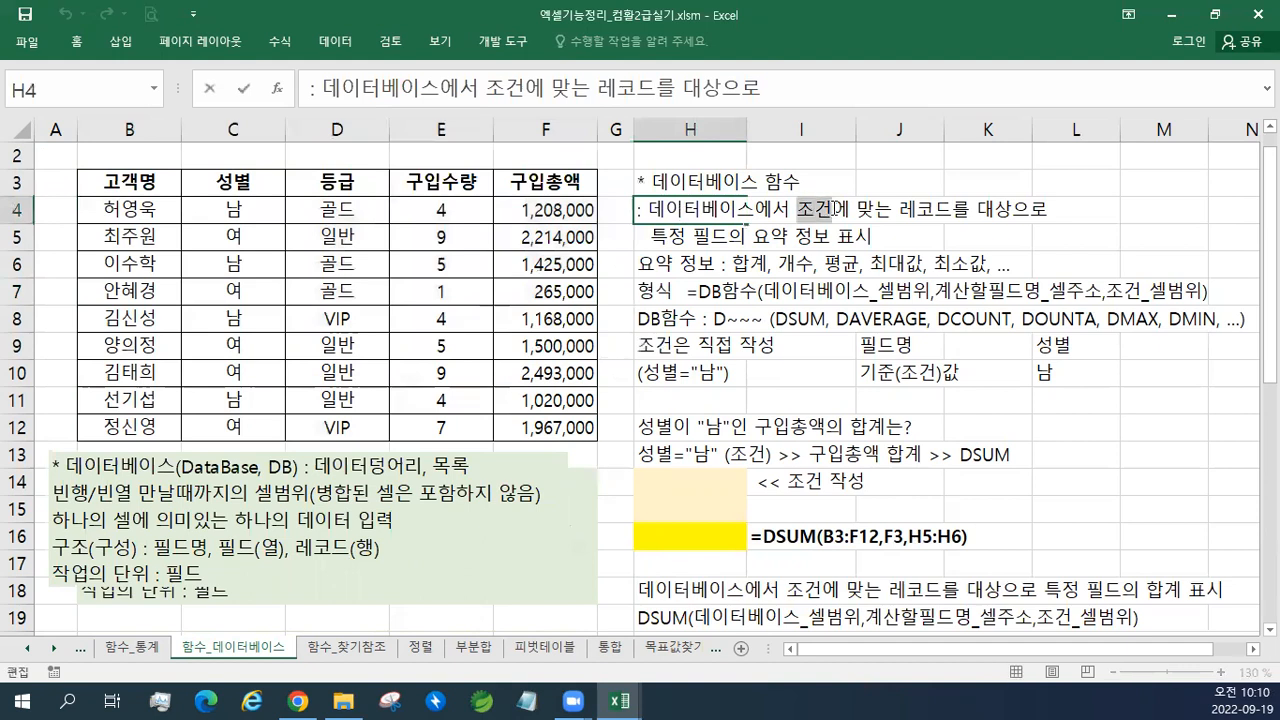
left_click(886, 180)
left_click(860, 232)
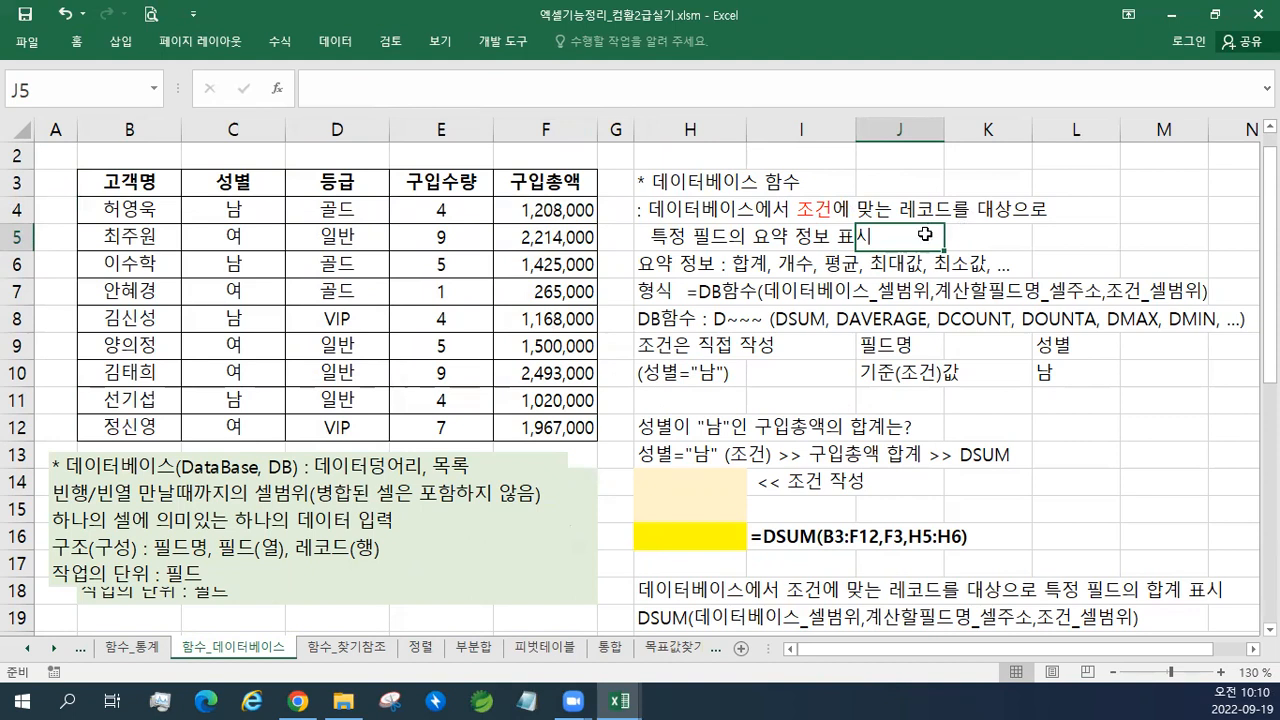
- Fill the records whose 성별 is 남, in rows 4, 6, 8 and 11 of the customer table, with light gold
left_click(214, 188)
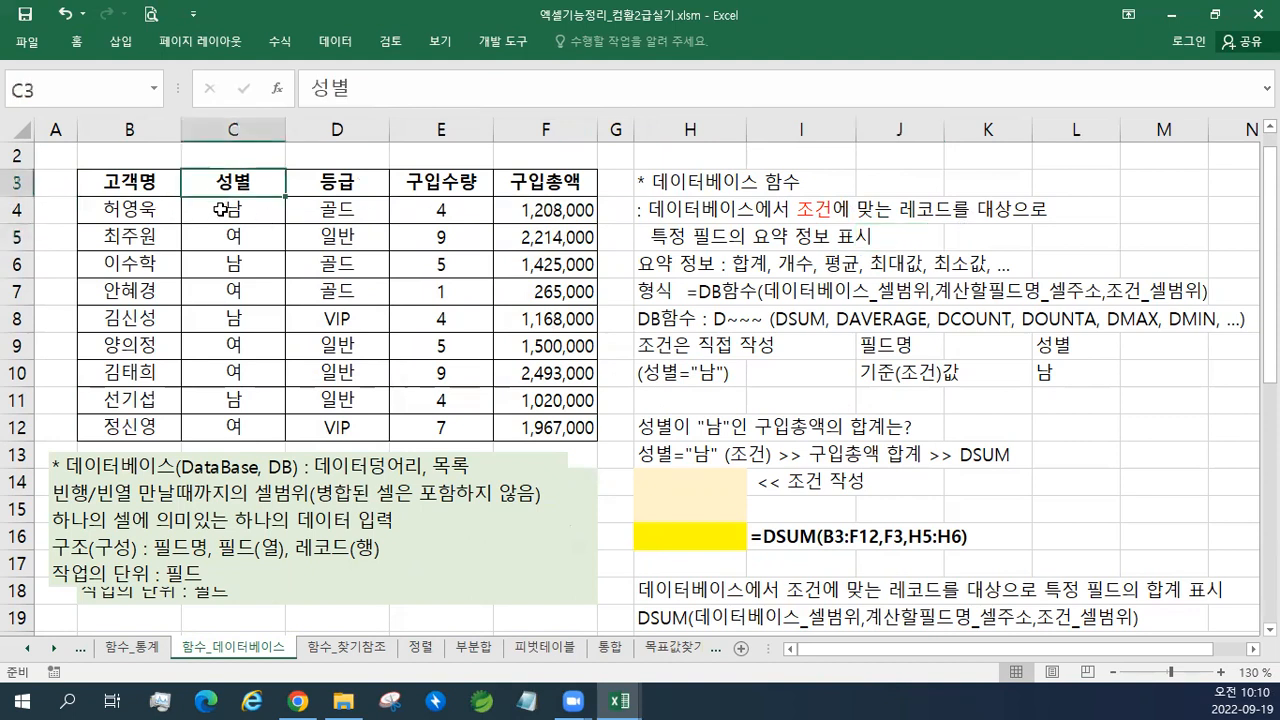
left_click(218, 212)
left_click_drag(120, 212, 552, 213)
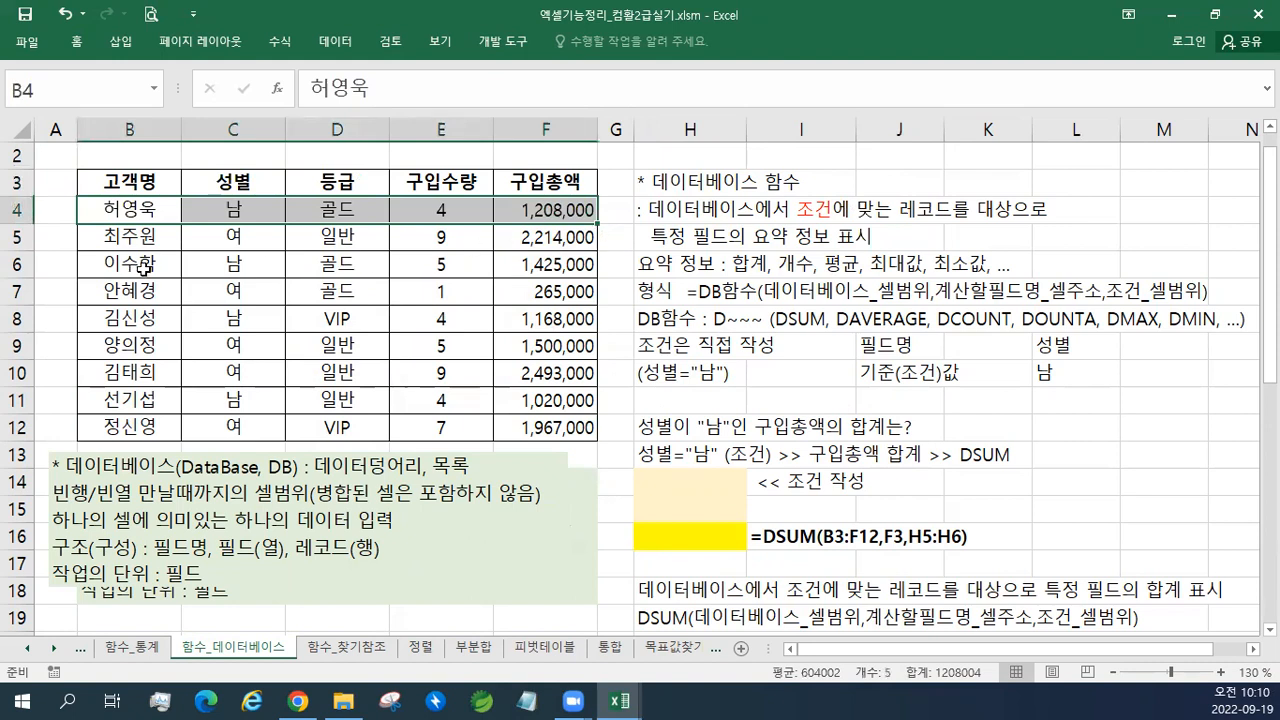
left_click_drag(139, 266, 551, 268, "ctrl")
left_click_drag(140, 320, 545, 320, "ctrl")
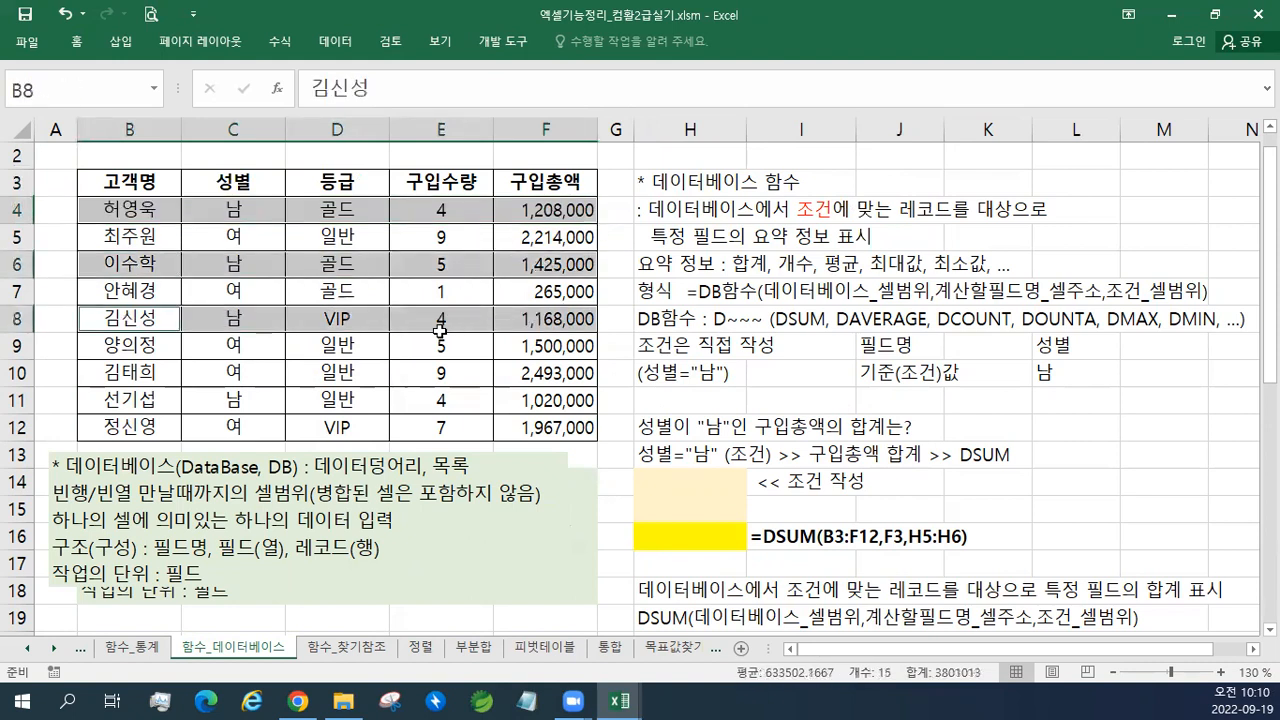
left_click_drag(138, 400, 510, 400, "ctrl")
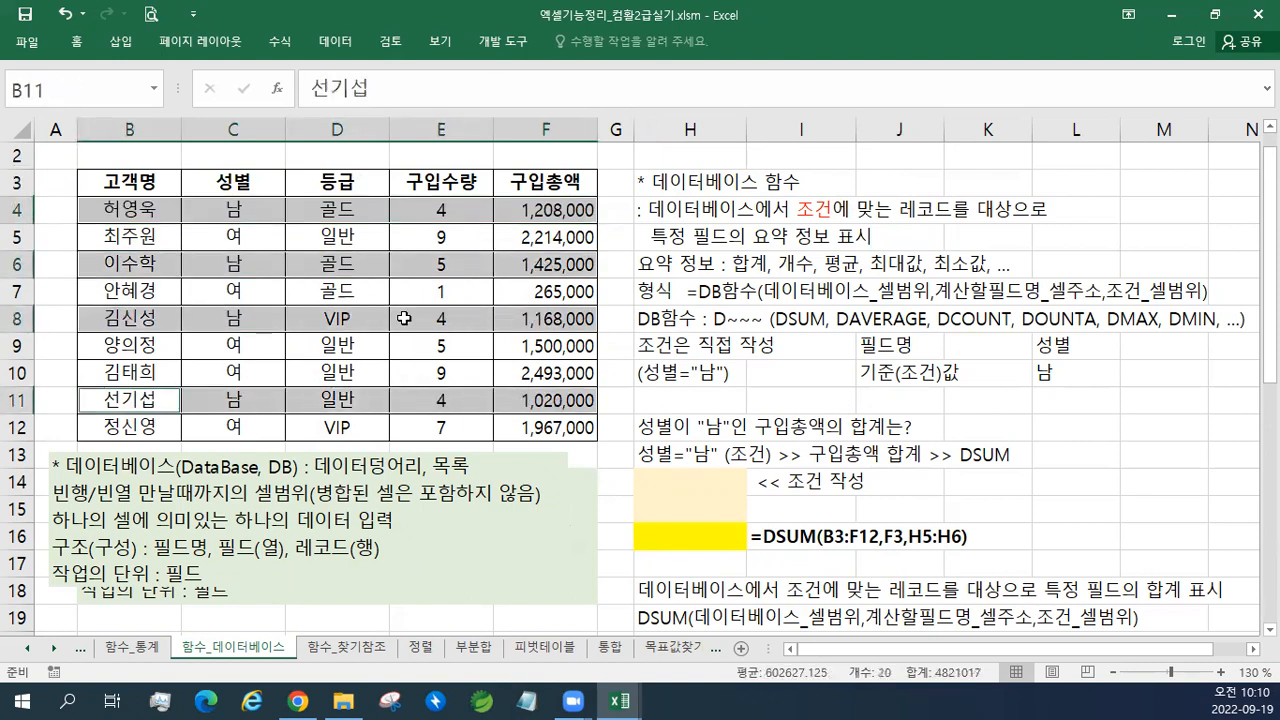
left_click(77, 41)
left_click(285, 104)
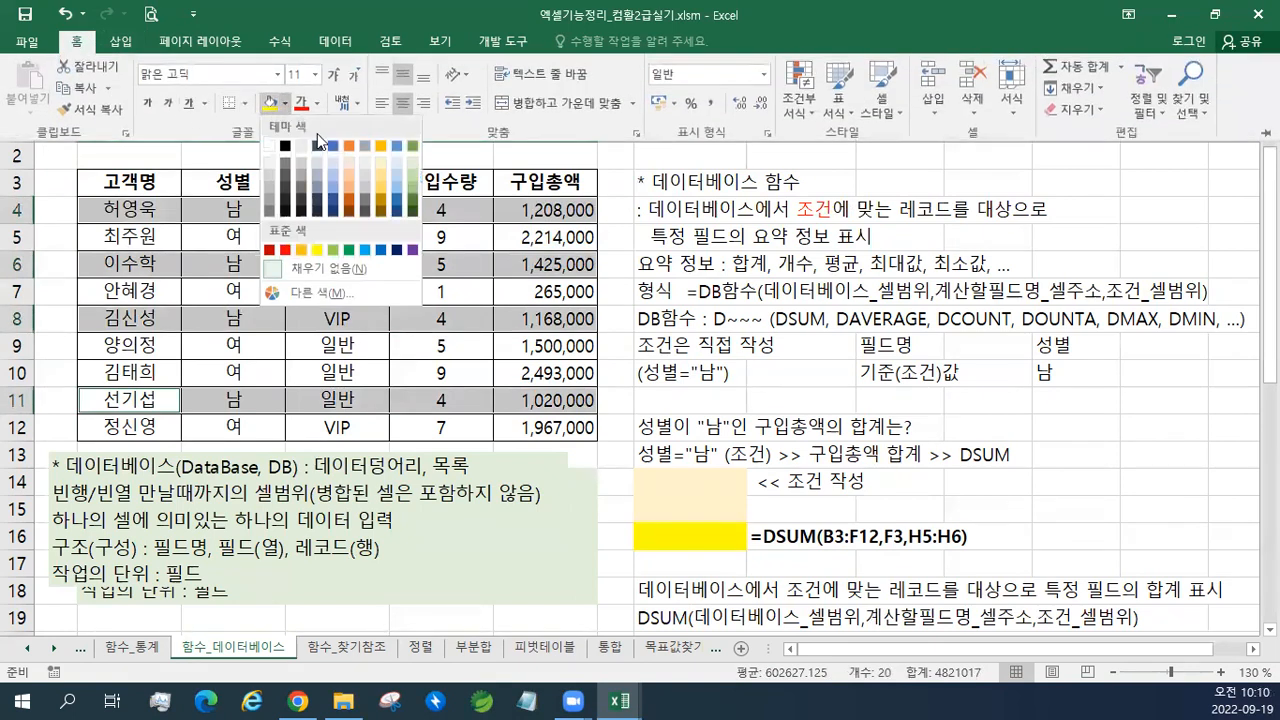
left_click(384, 169)
left_click(409, 302)
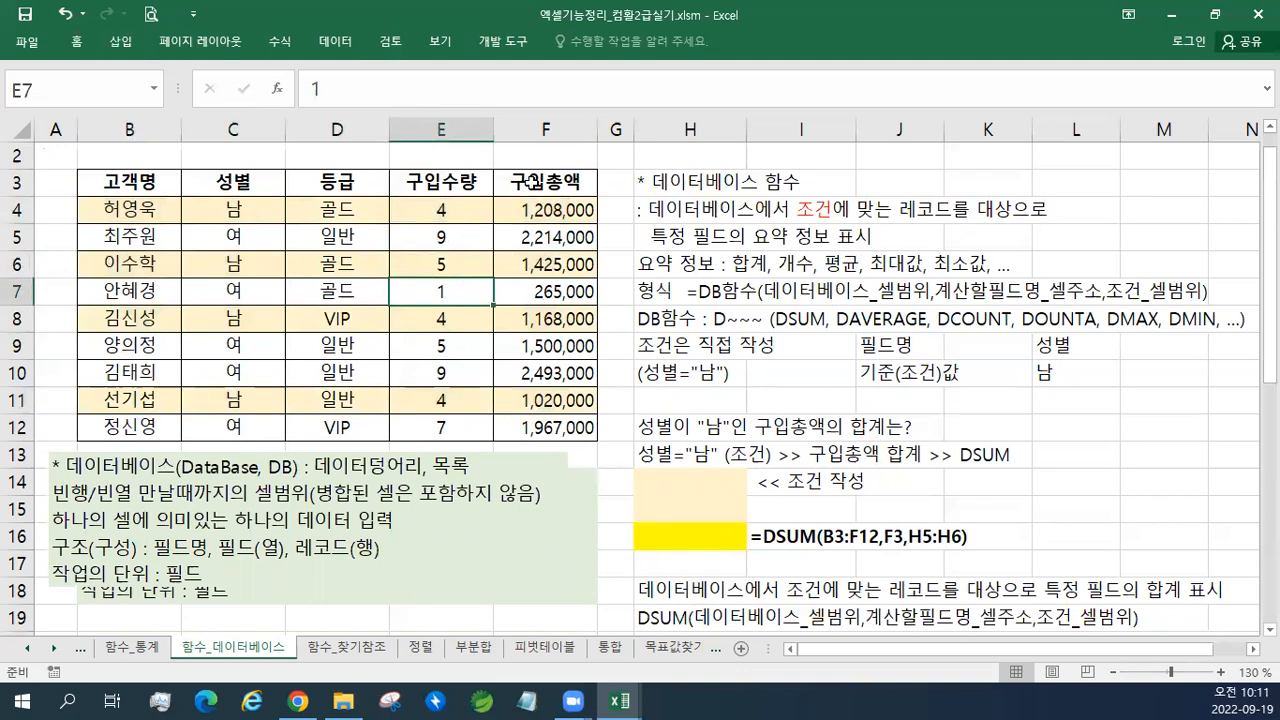
- Compare the 등급, 구입수량 and 구입총액 columns in rows 4 to 12 as possible fields to calculate
left_click_drag(523, 210, 528, 427)
left_click_drag(442, 215, 455, 430)
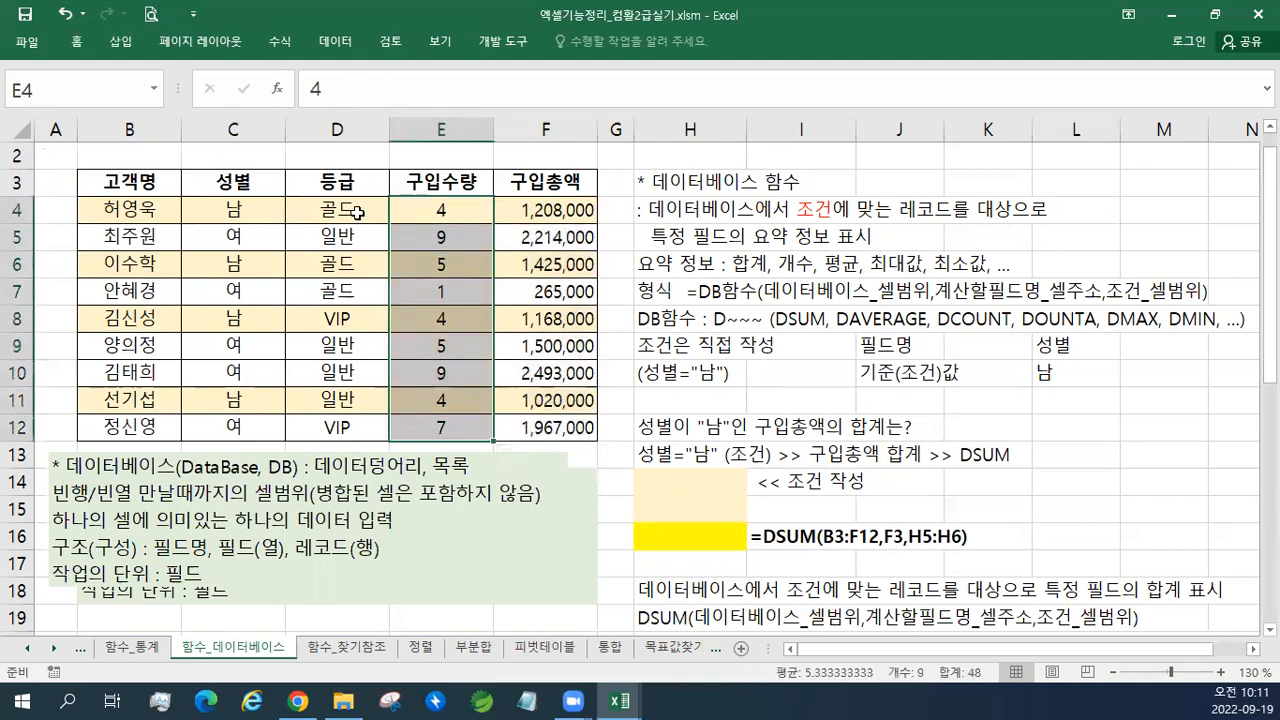
left_click_drag(310, 212, 345, 432)
left_click_drag(443, 212, 445, 432)
left_click_drag(553, 210, 545, 430)
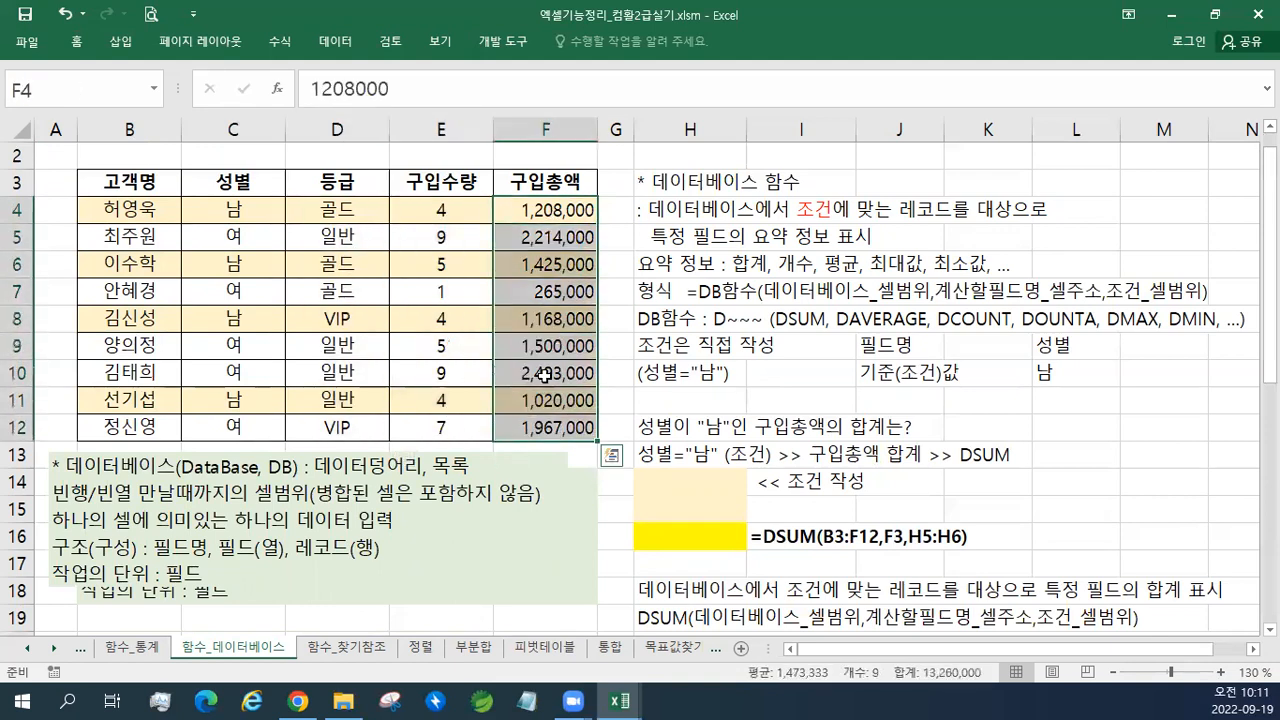
- Examine the 구입총액 values of the shaded 남 records in F4, F6, F8 and F11
left_click(562, 211)
left_click(558, 268)
left_click(555, 318)
left_click(551, 398)
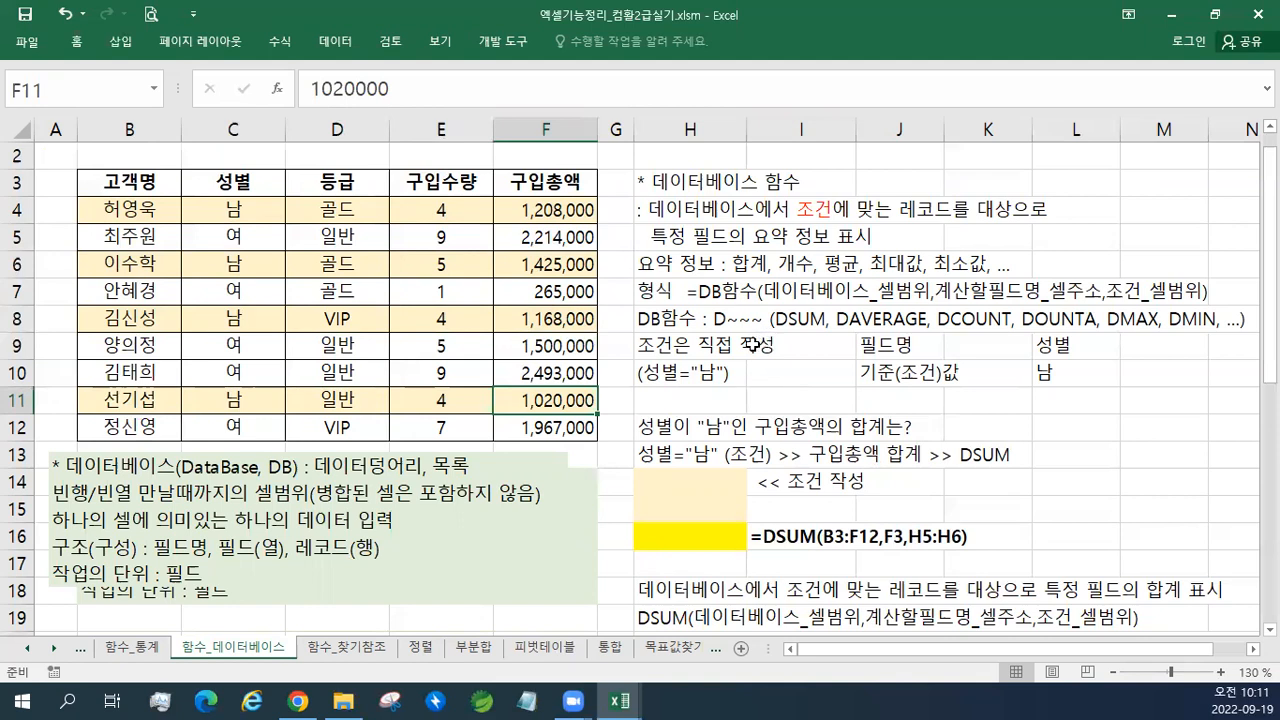
left_click(614, 160)
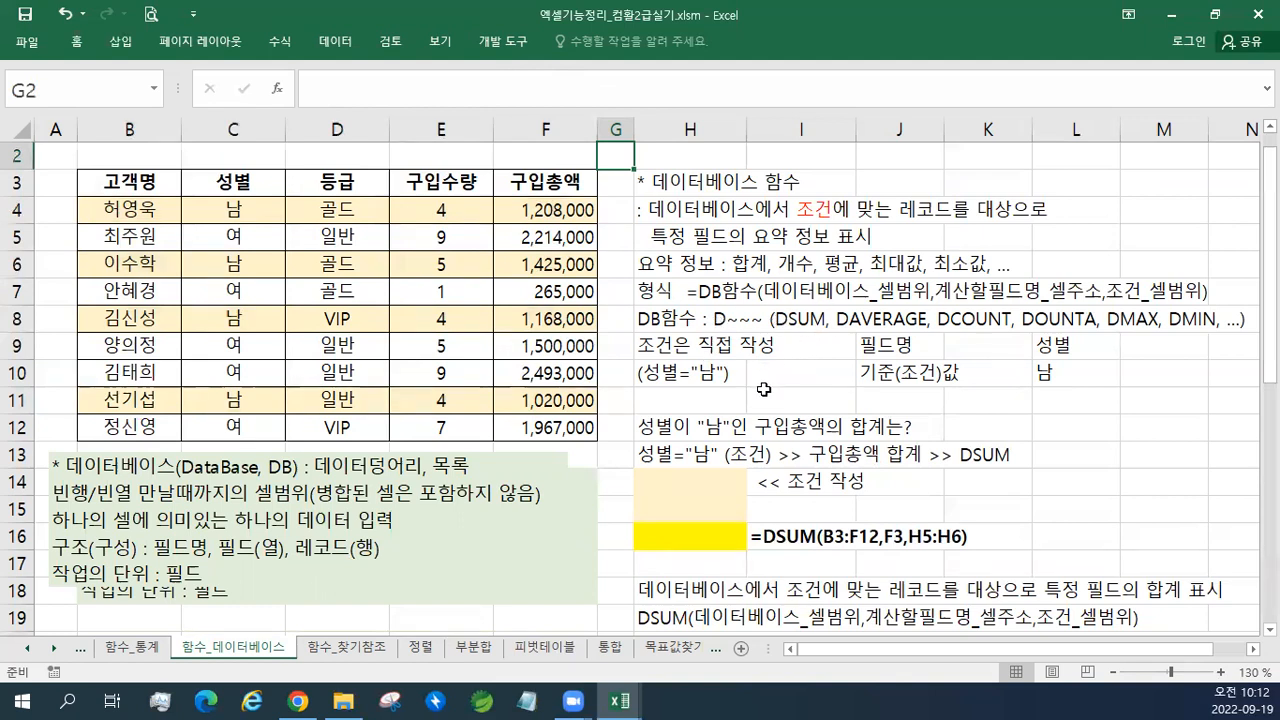
- Examine the descriptions and syntax of the database functions from DSUM to DSTDEV listed in H18:H33
scroll(748, 320, "down", 4)
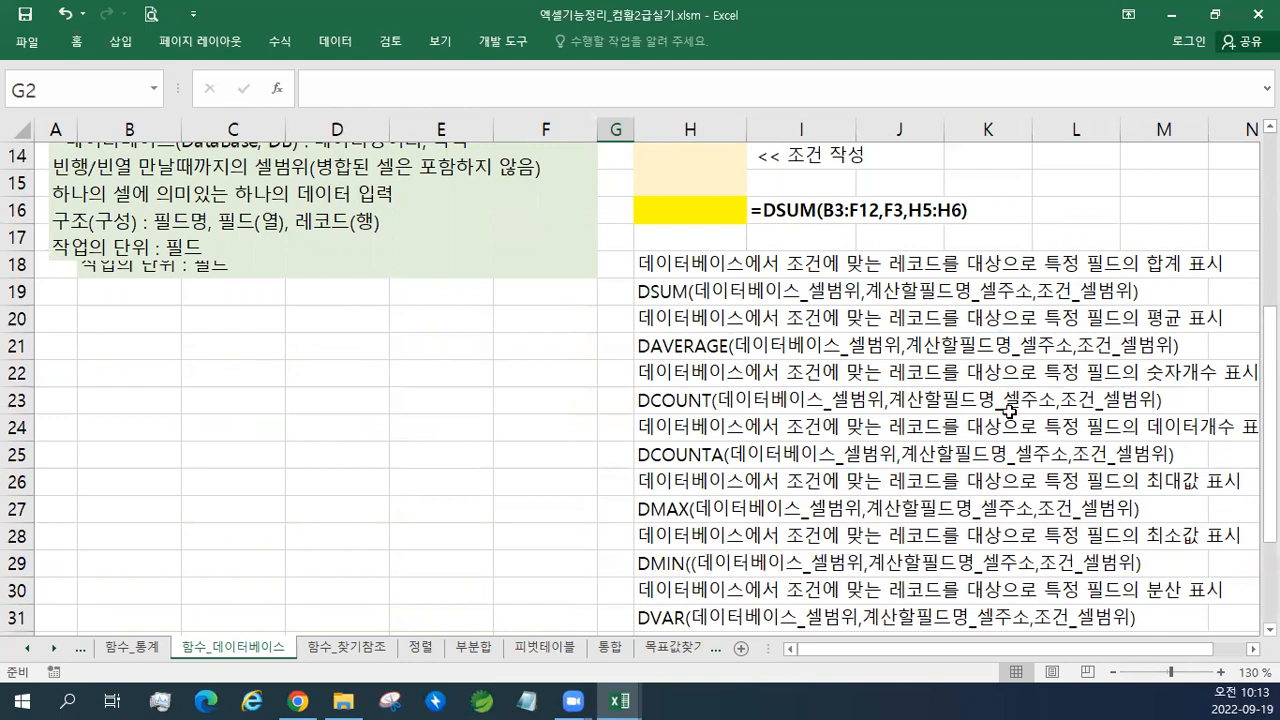
scroll(1010, 410, "down", 2)
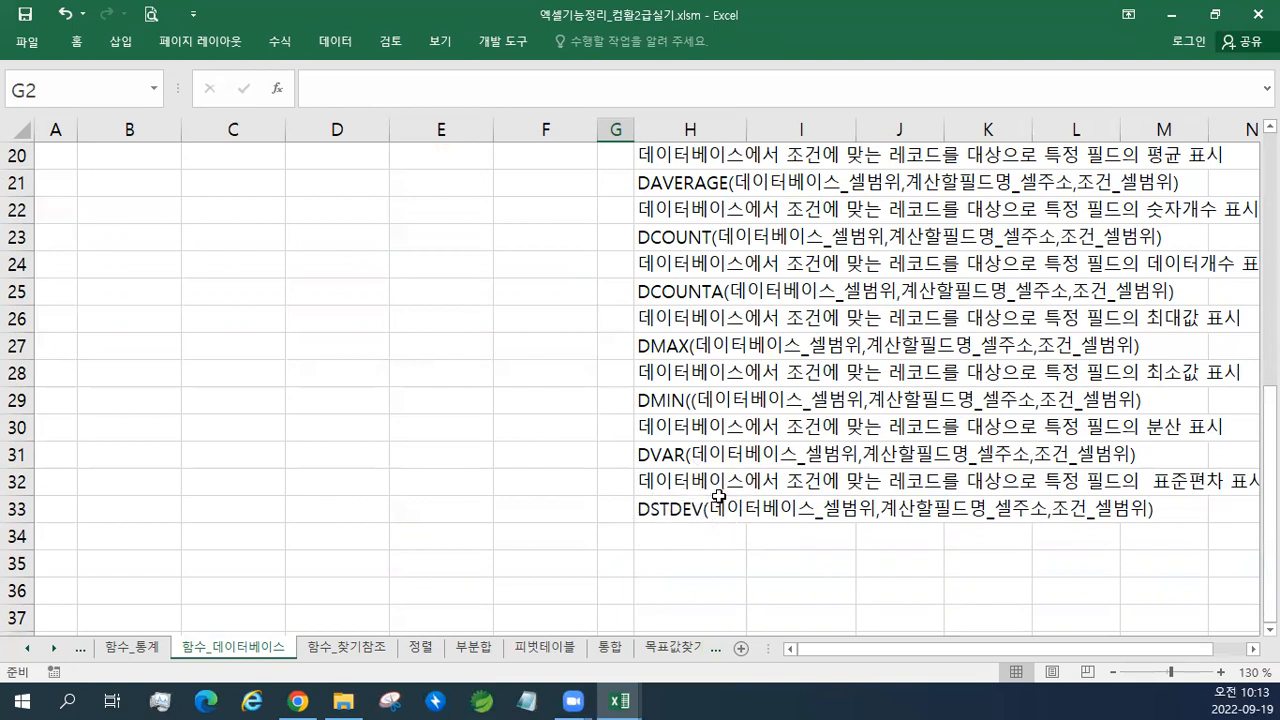
scroll(773, 459, "up", 1)
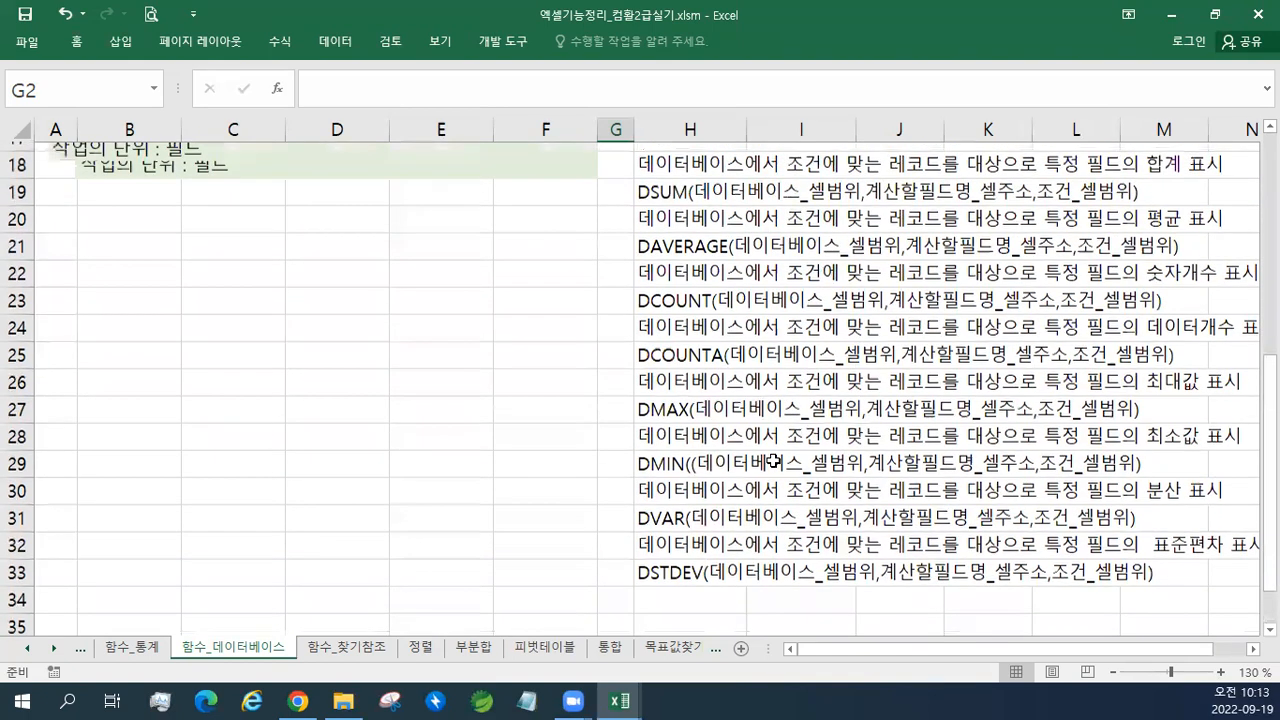
scroll(773, 459, "up", 3)
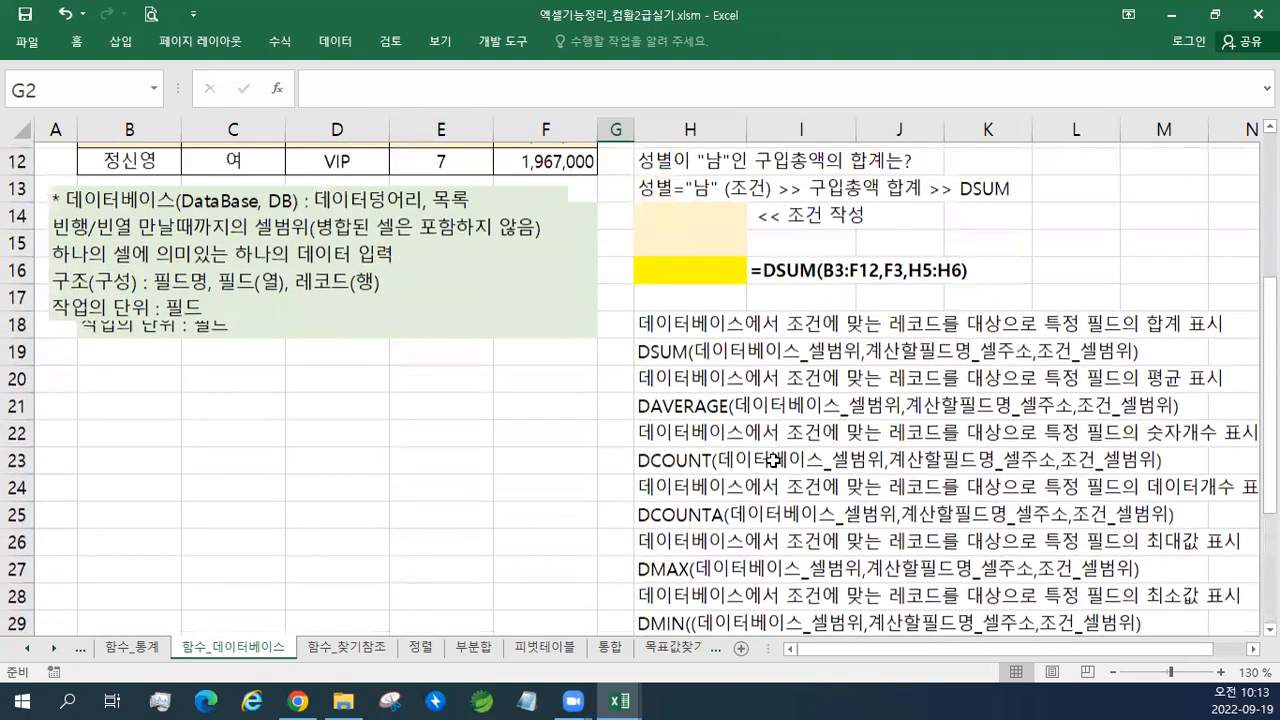
scroll(773, 459, "up", 1)
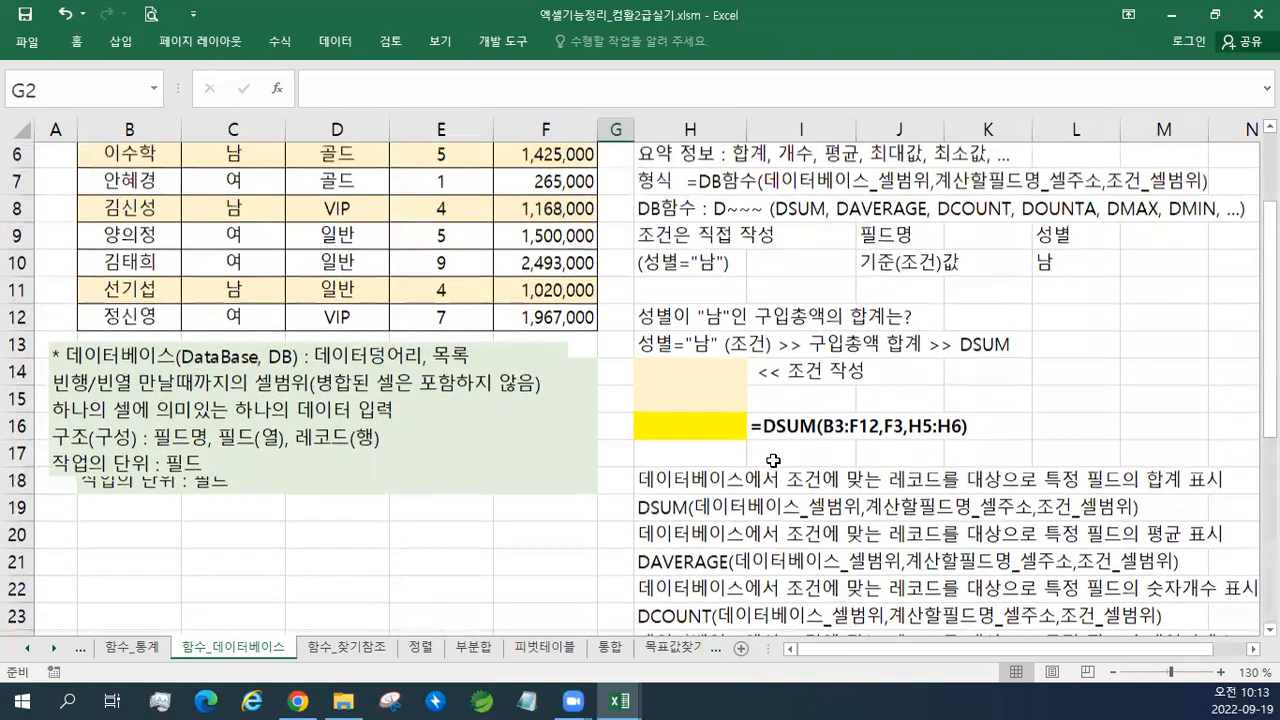
scroll(773, 459, "up", 2)
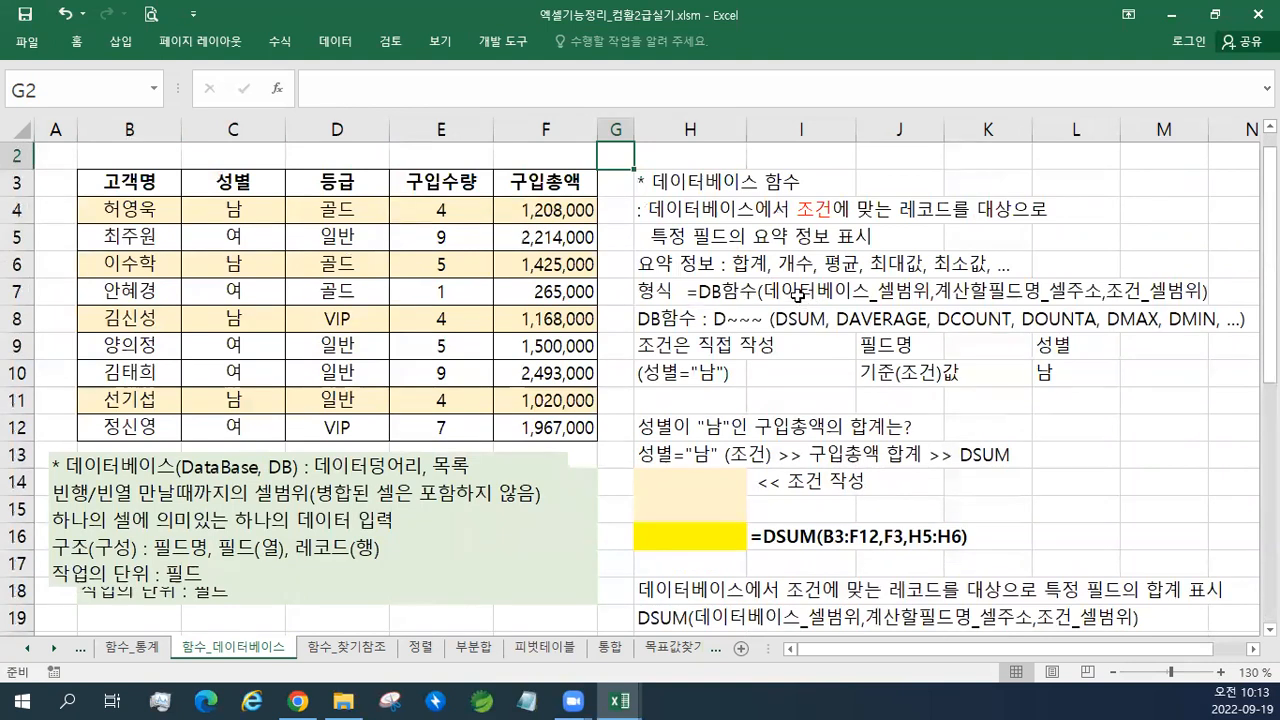
- Highlight B3:F12 as the database range and go through its field name cells from 고객명 to 구입총액 in row 3
left_click_drag(152, 188, 550, 435)
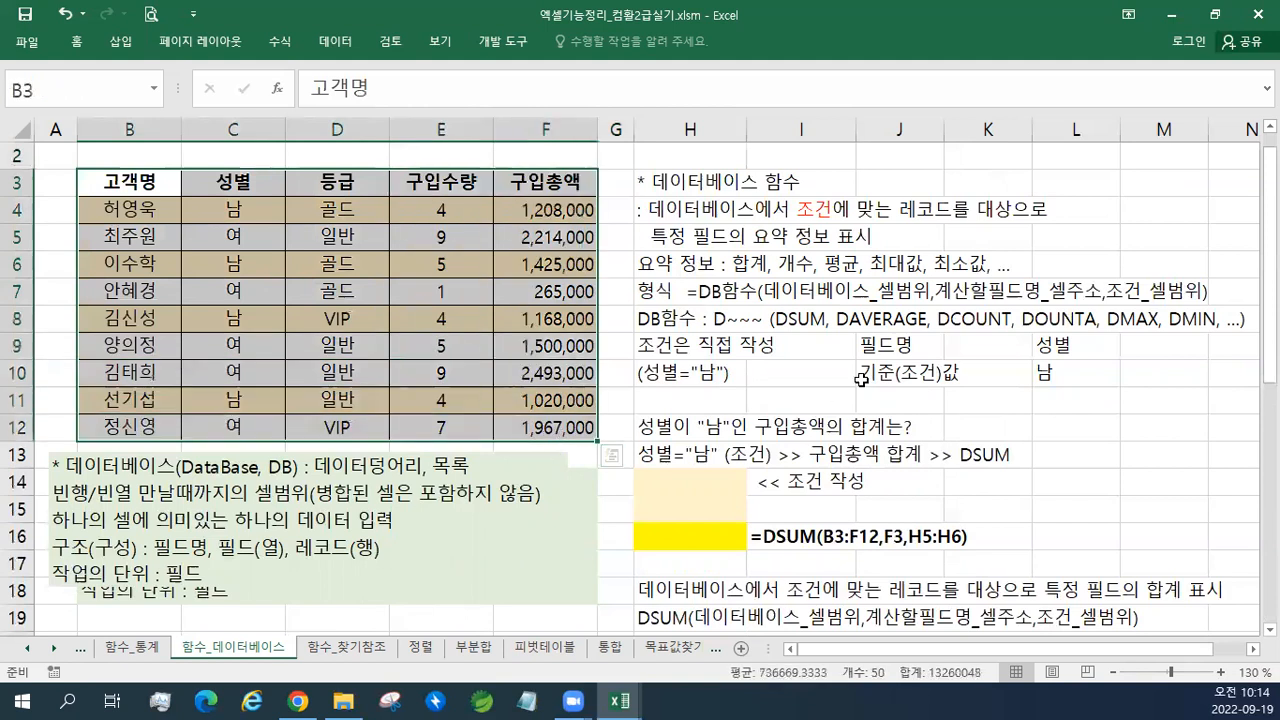
left_click(150, 182)
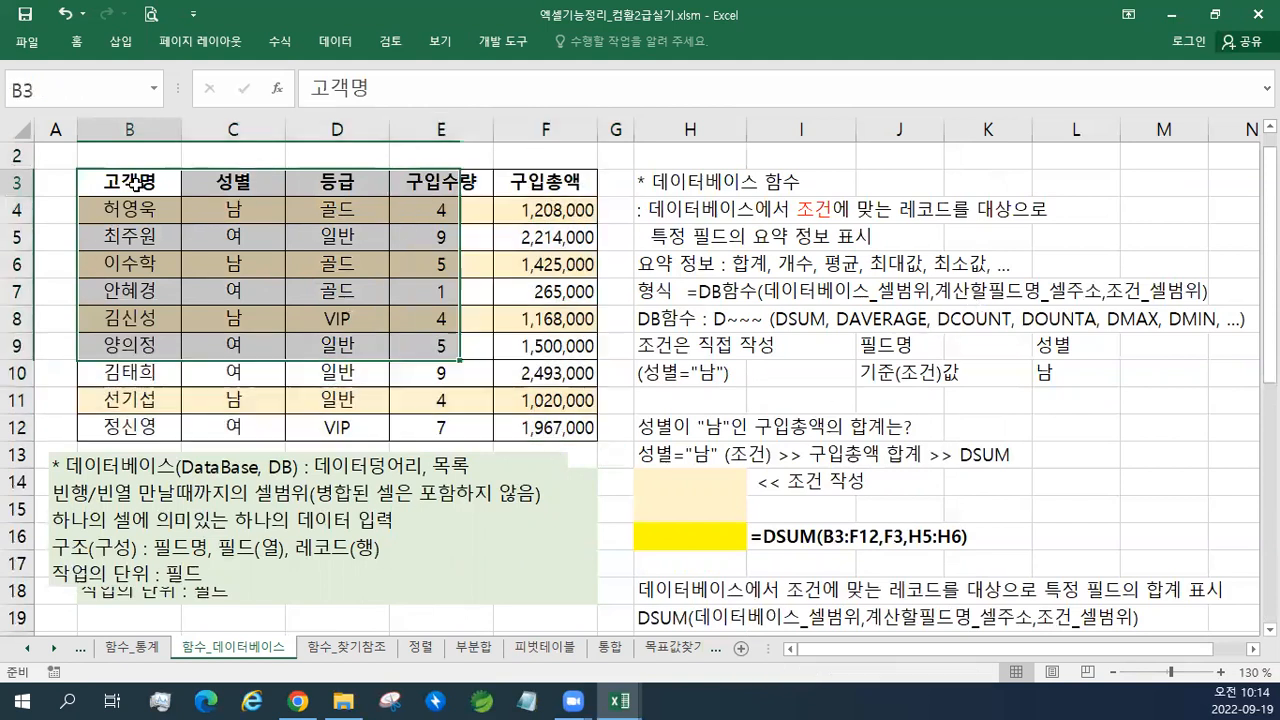
left_click(233, 182)
left_click(330, 180)
left_click(448, 184)
left_click(530, 184)
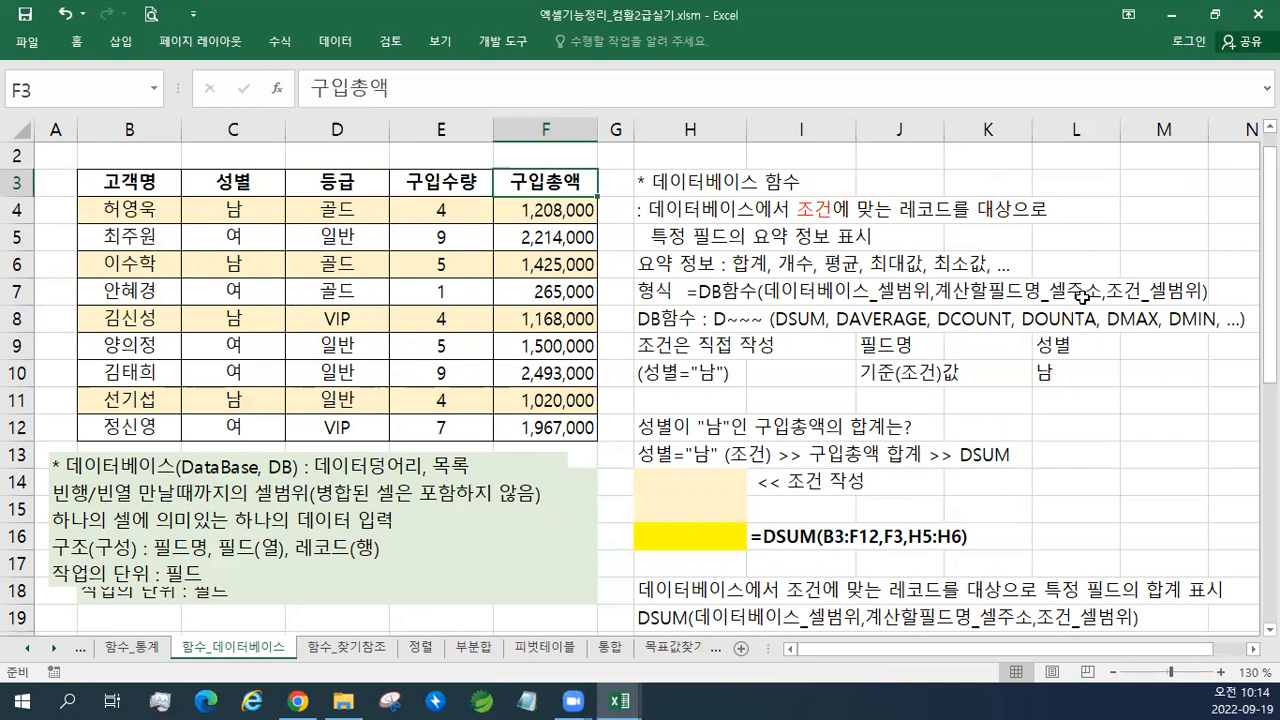
- Examine how a condition is laid out in J9:J10, with the 필드명 above the 기준(조건)값
left_click(672, 392)
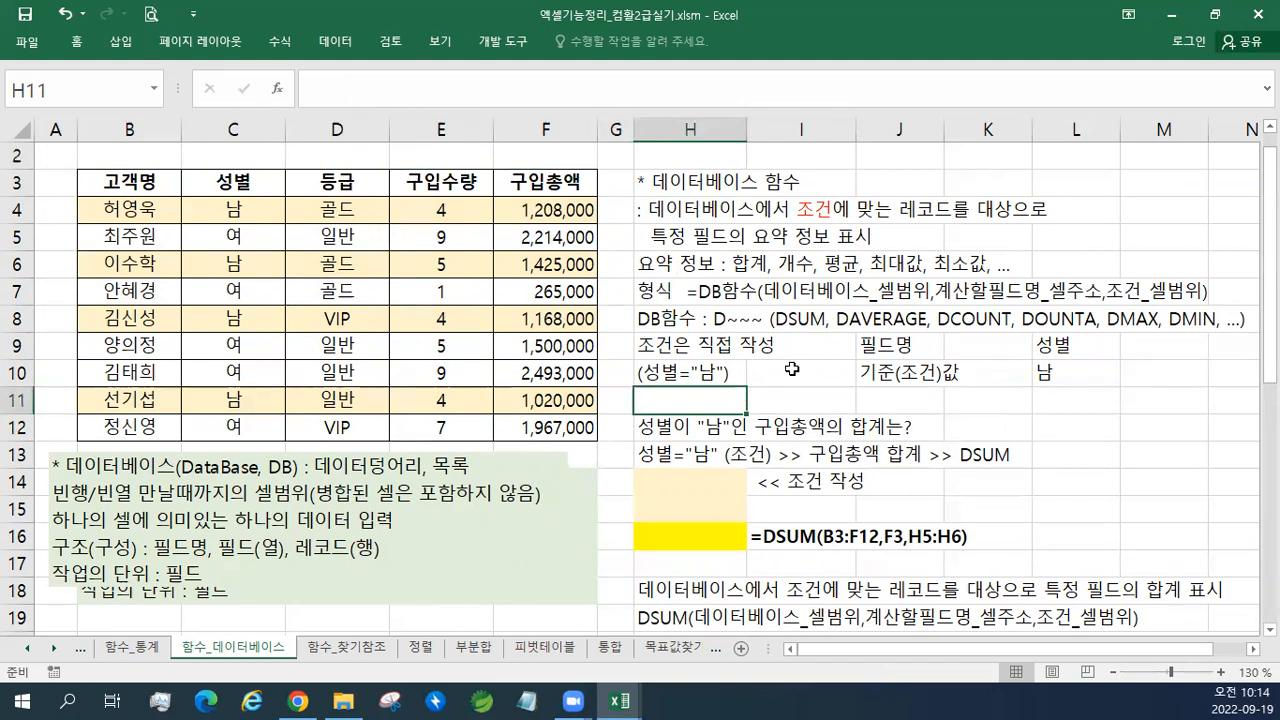
left_click(900, 349)
left_click(900, 375)
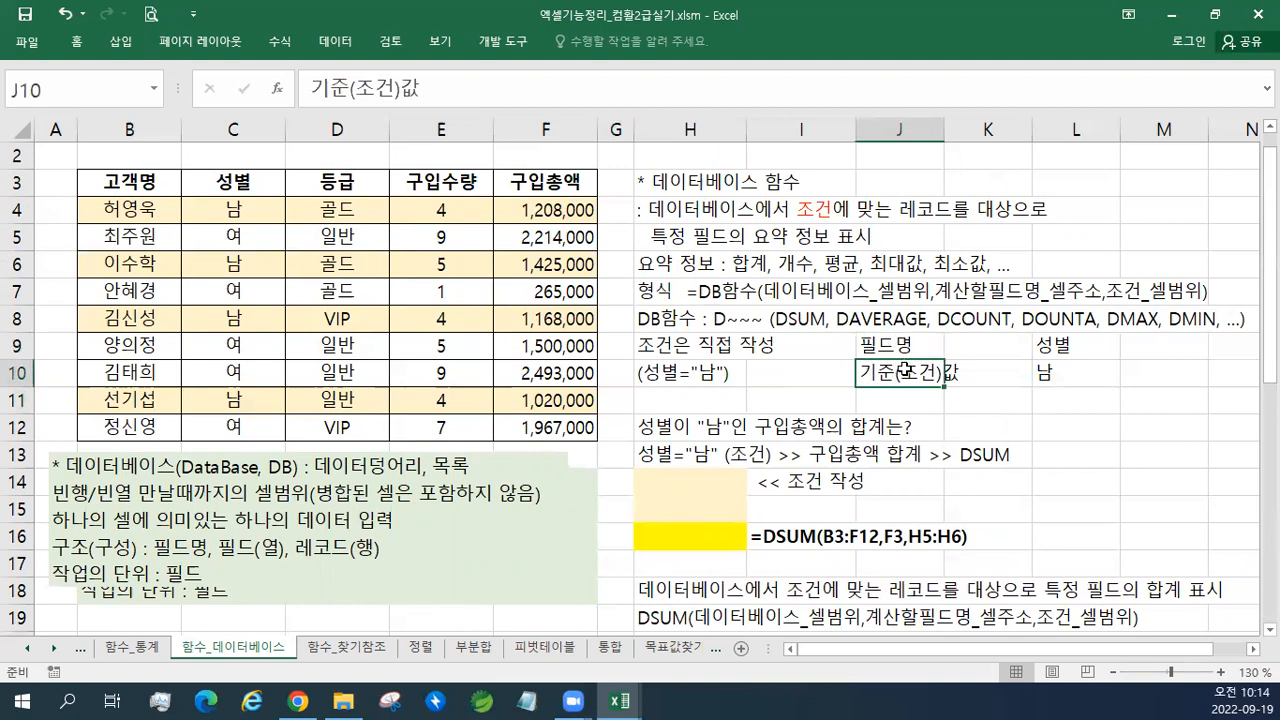
left_click(628, 430)
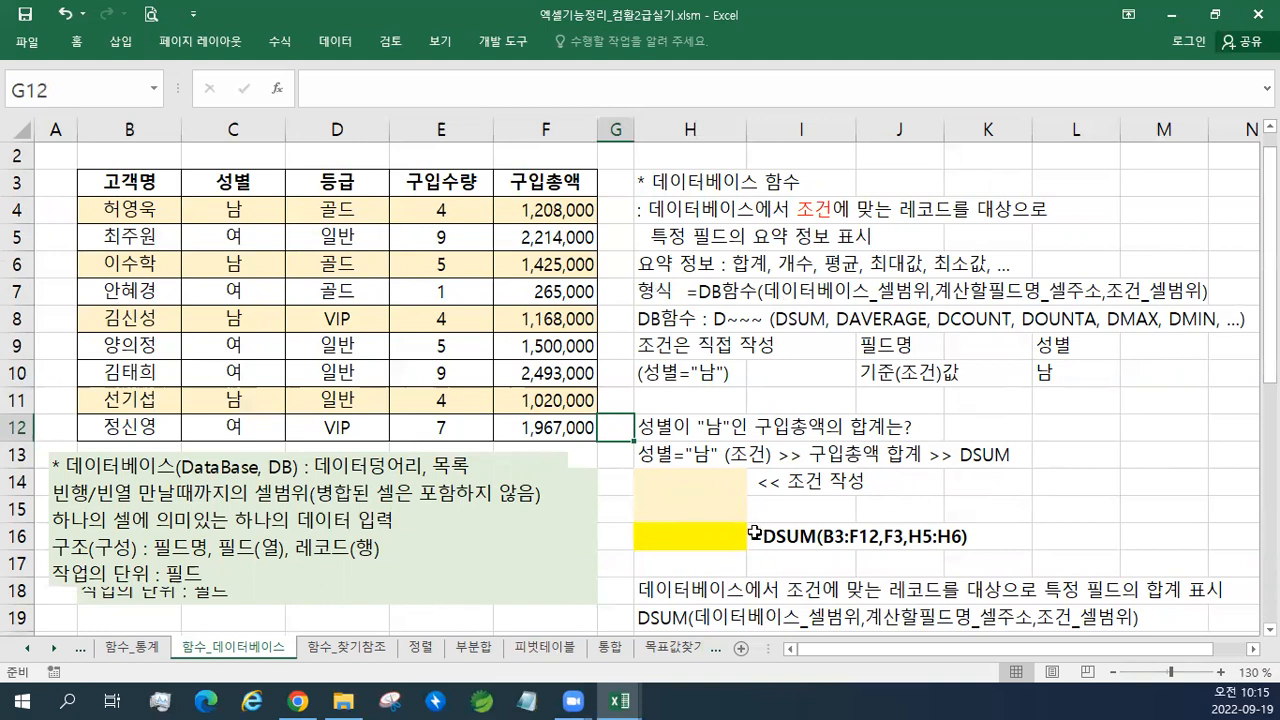
- Write the condition range in H14:H15 with the field name 성별 above the value 남
left_click(706, 484)
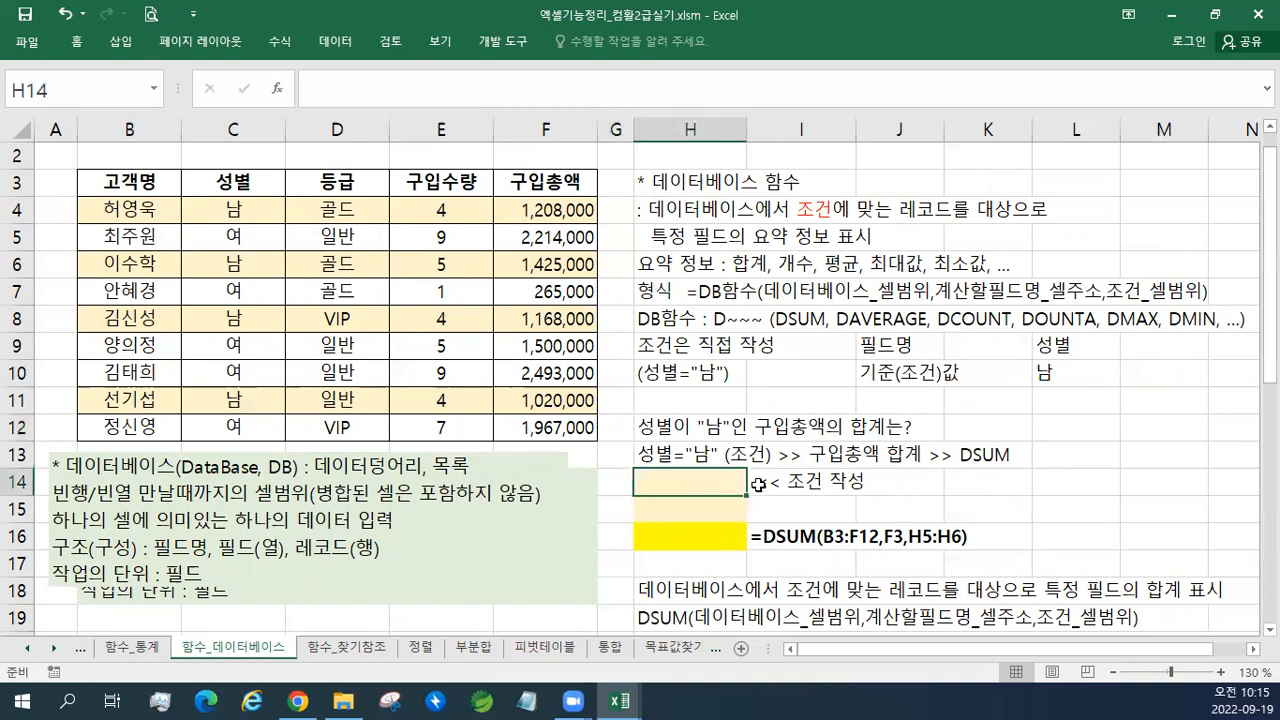
type("성별")
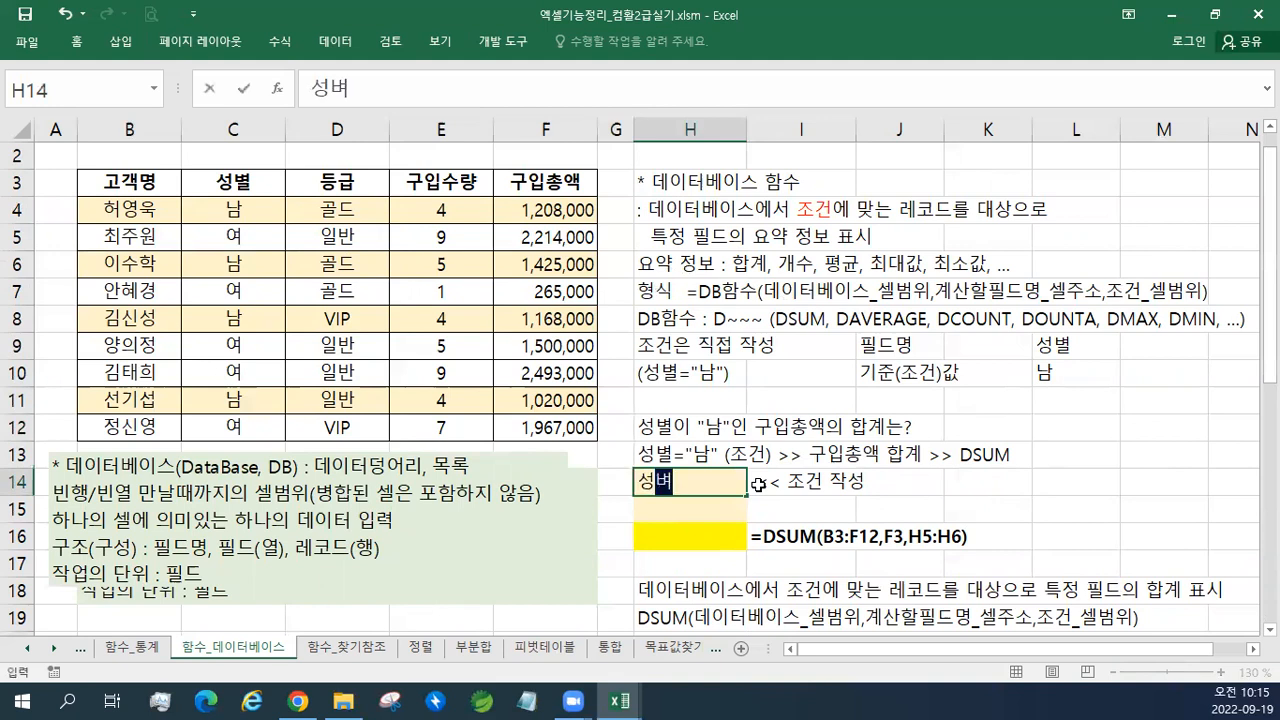
key("Return")
type("남")
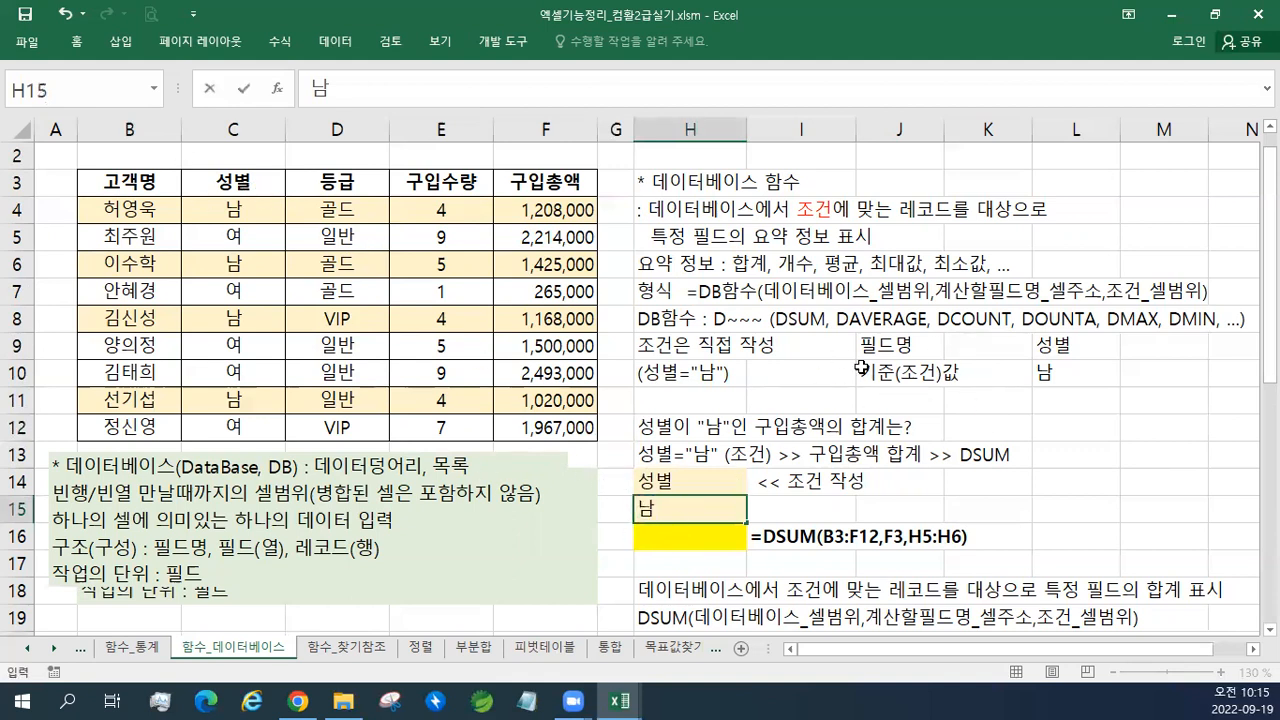
key("Return")
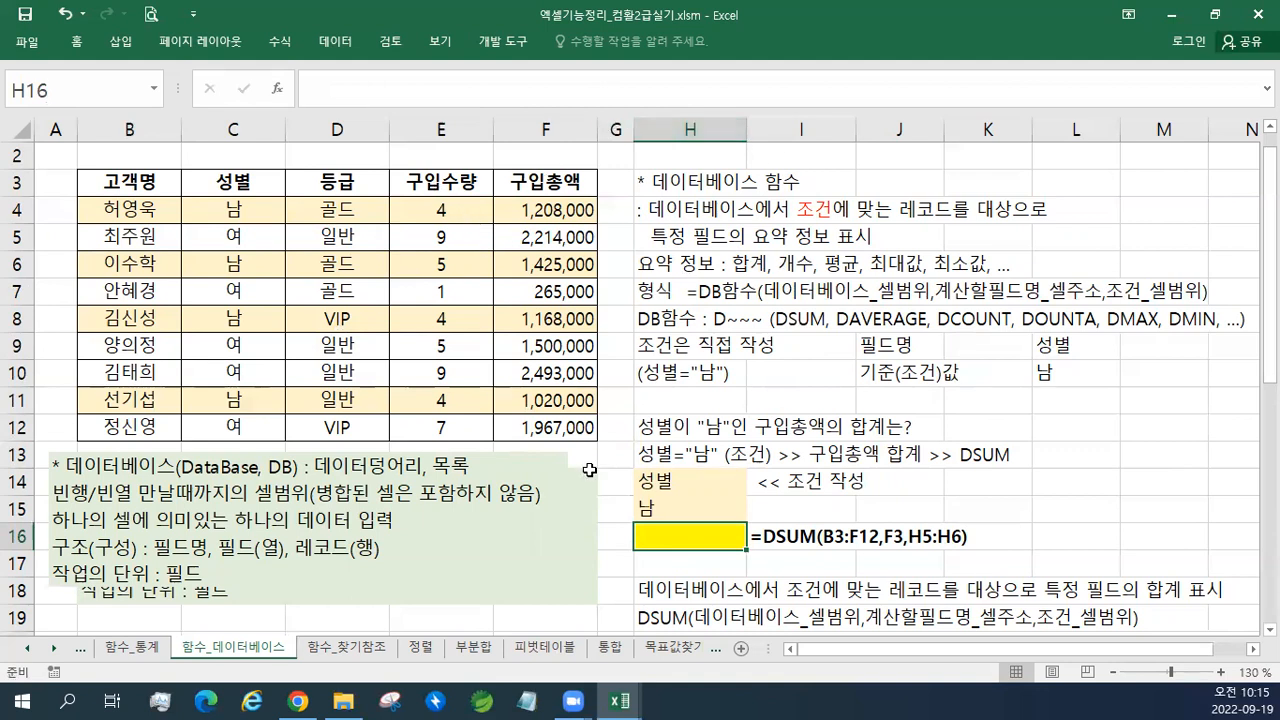
- Remove the yellow fill from H16 and apply all borders to cell H17
right_click(713, 536)
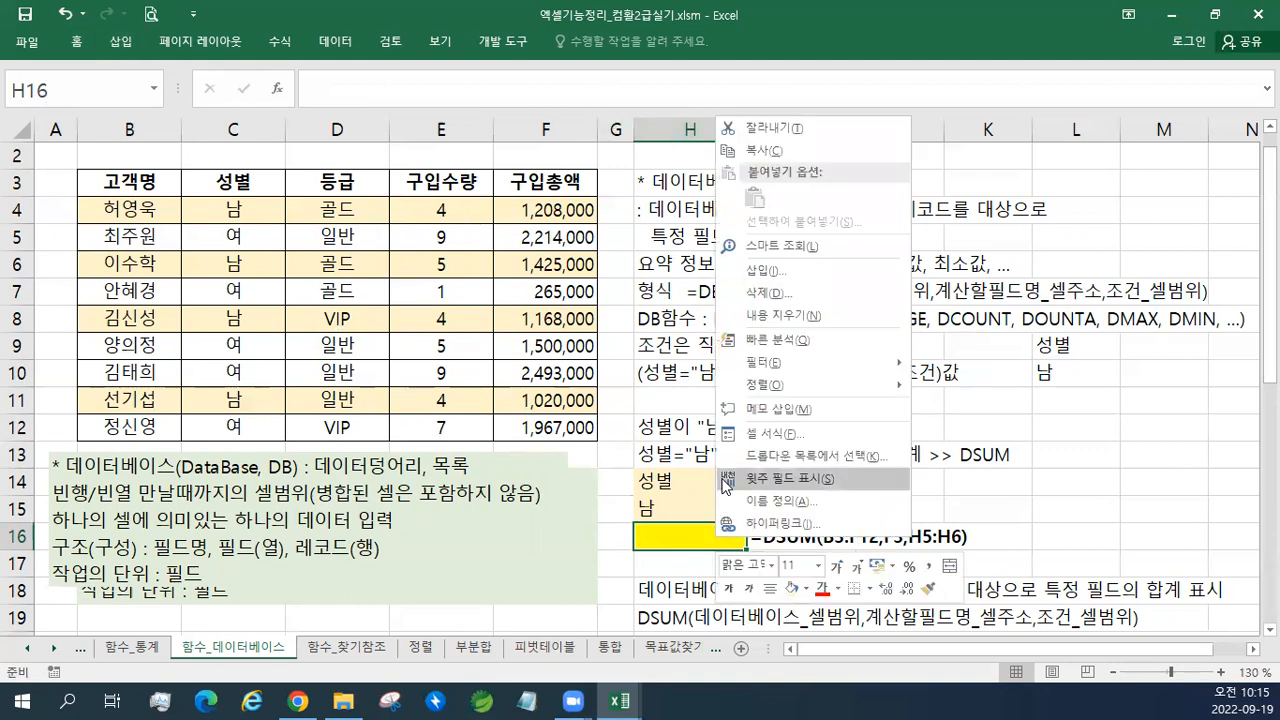
left_click(808, 590)
left_click(840, 566)
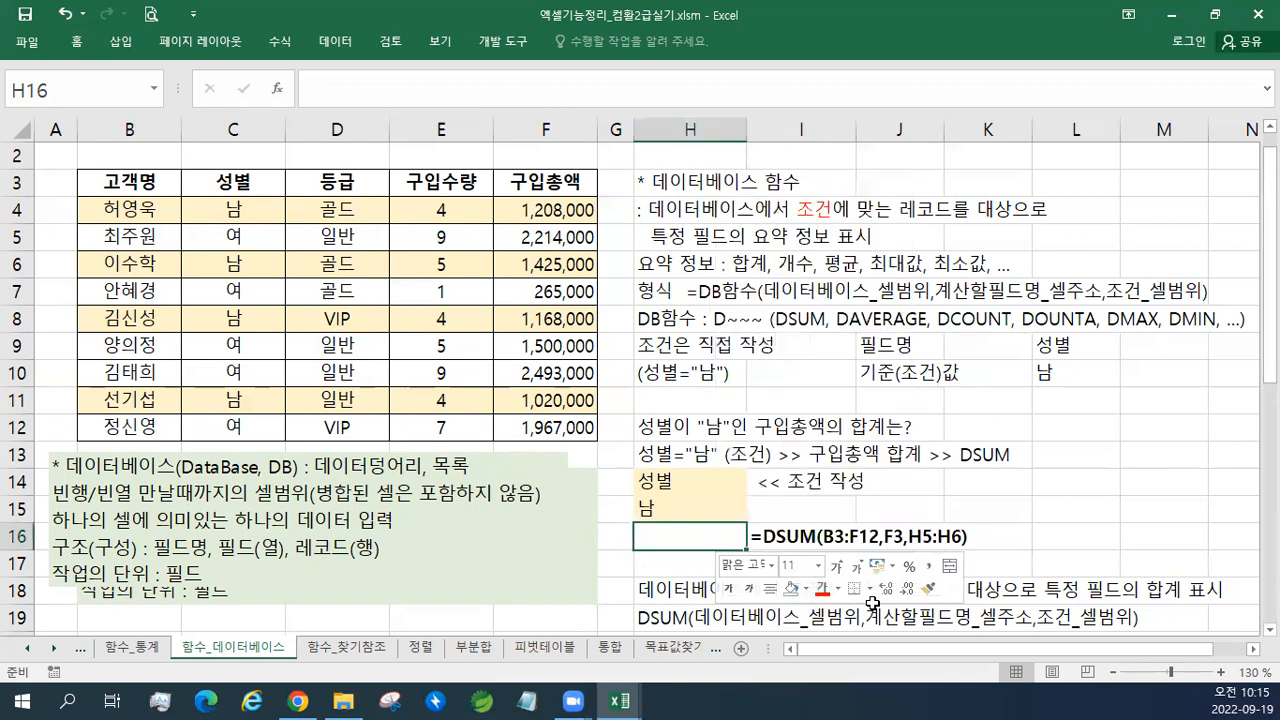
left_click(872, 600)
right_click(724, 564)
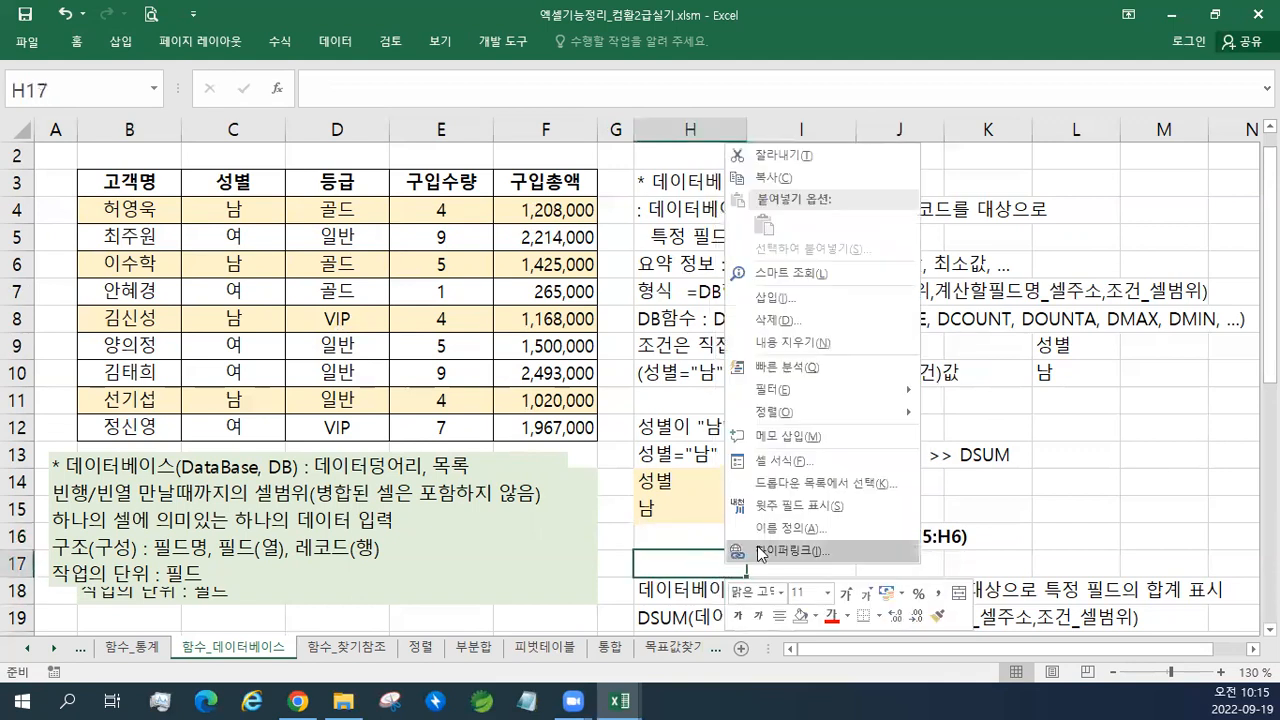
left_click(880, 615)
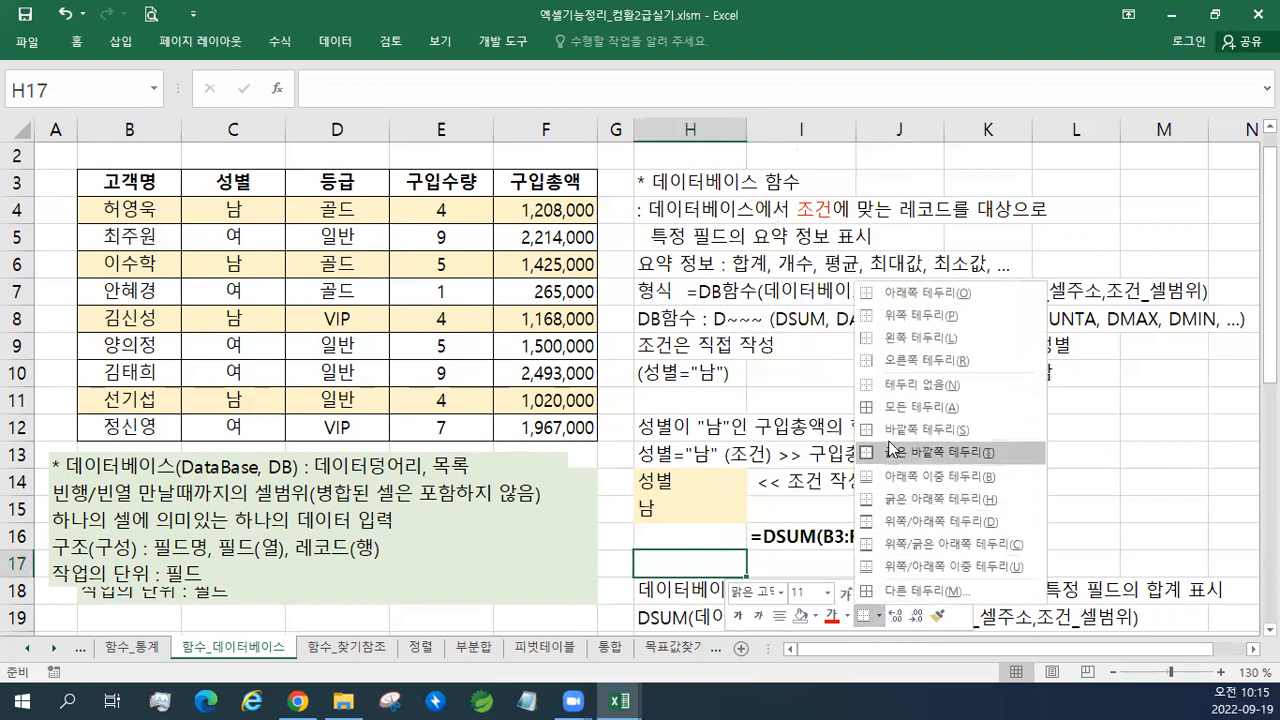
left_click(890, 407)
- Insert the DSUM function in H17, picking it from the 모두 category of the function wizard
left_click(279, 42)
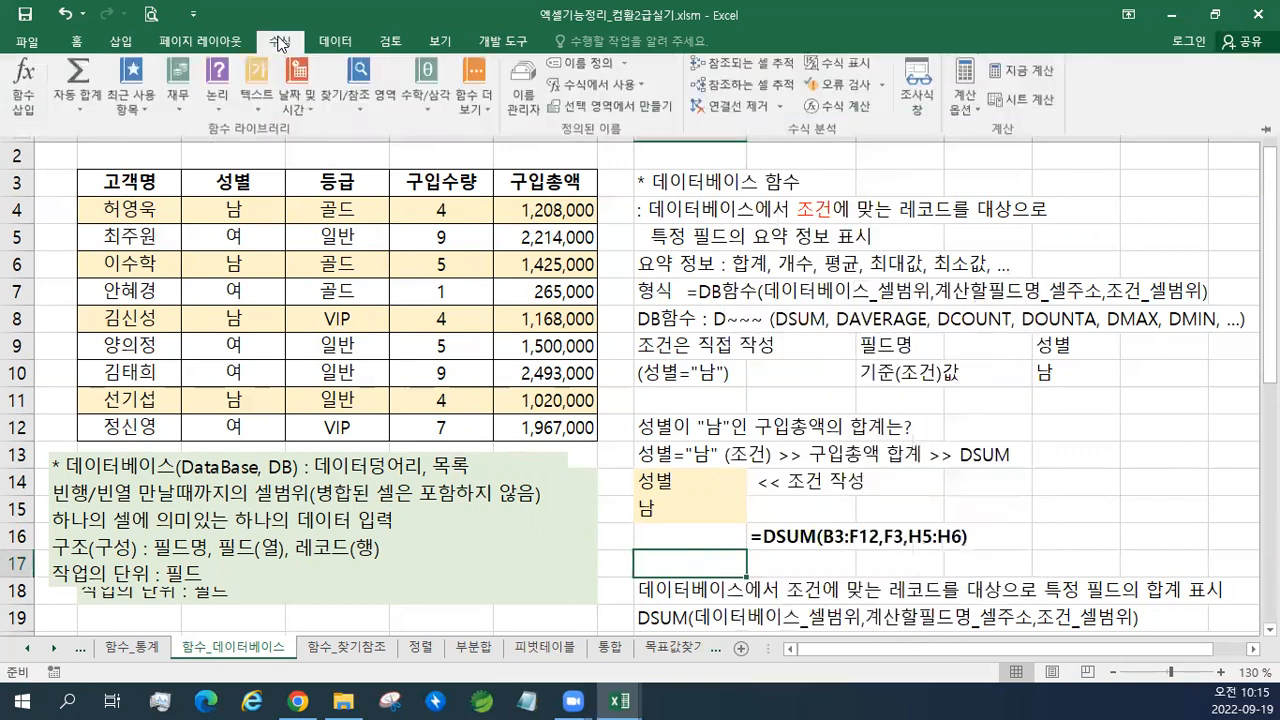
left_click(26, 90)
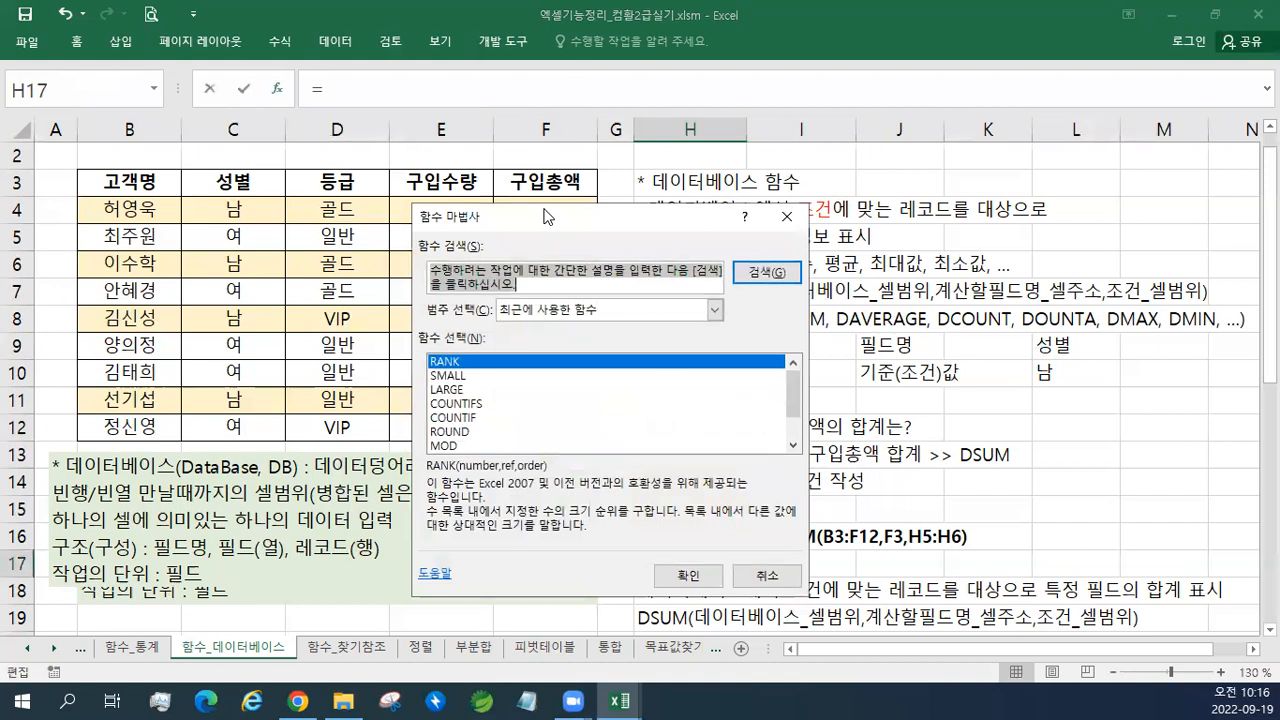
left_click_drag(545, 217, 353, 164)
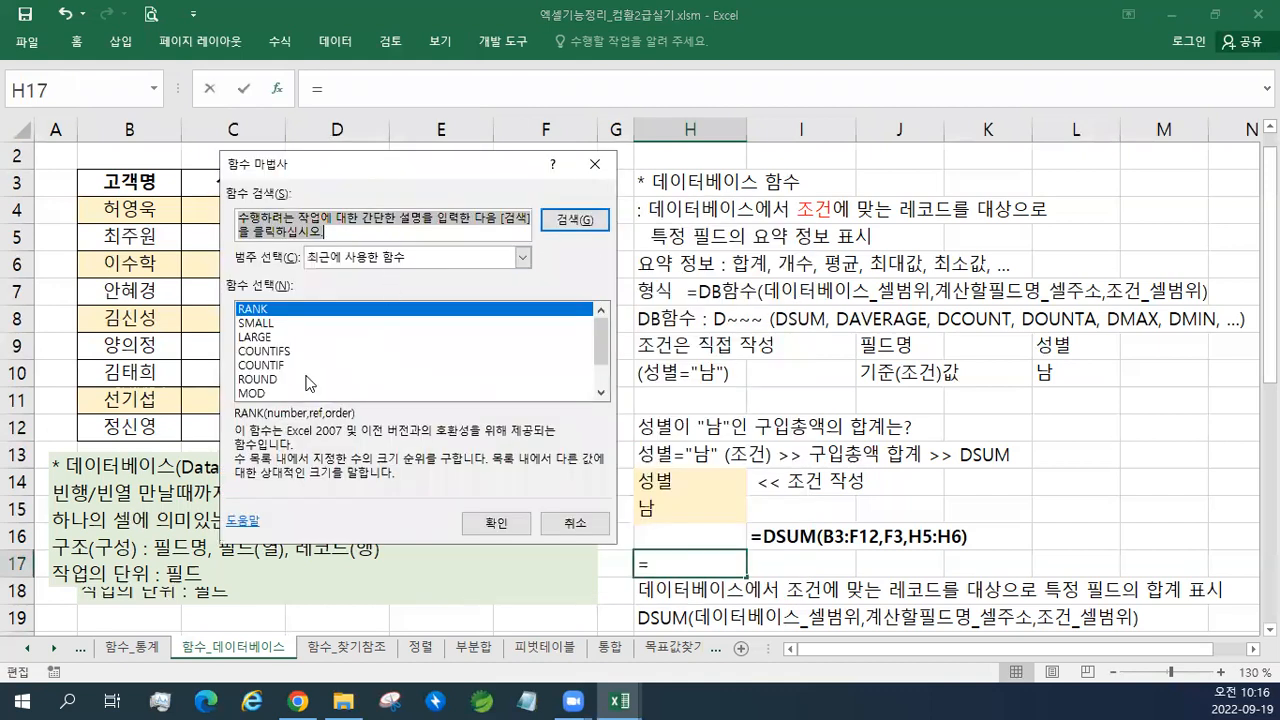
left_click(336, 262)
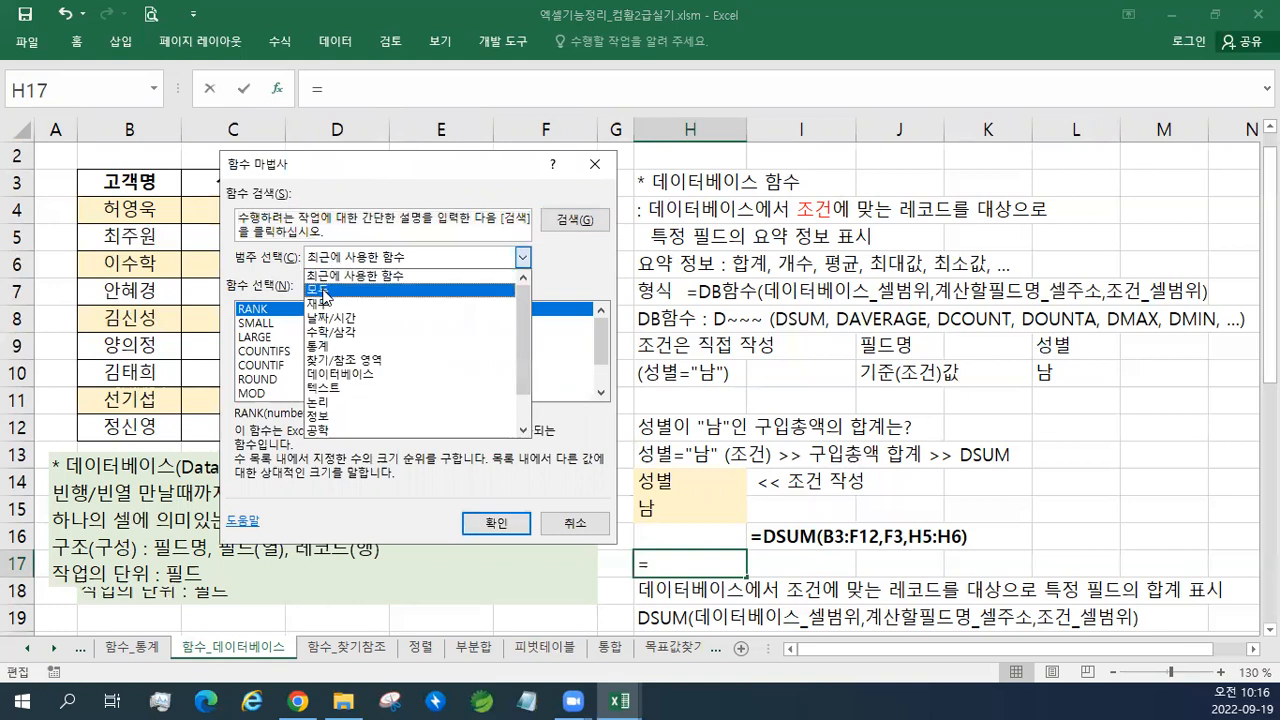
left_click(323, 290)
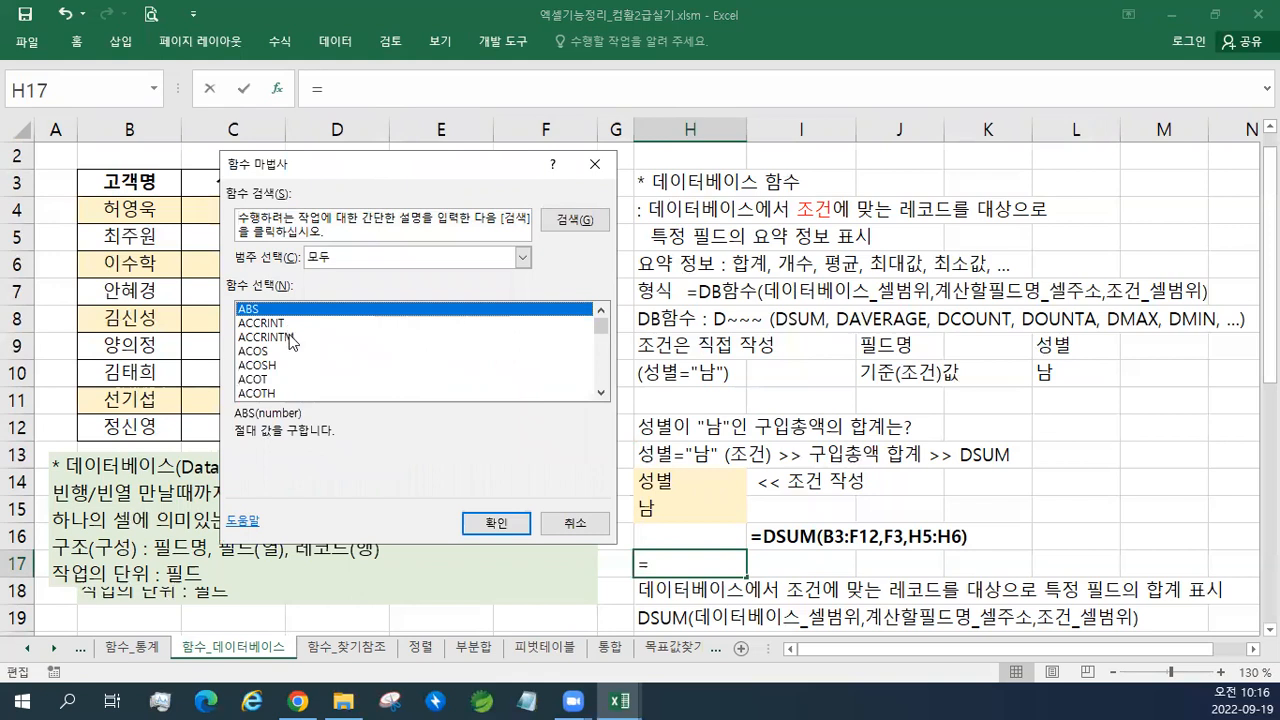
scroll(315, 372, "down", 20)
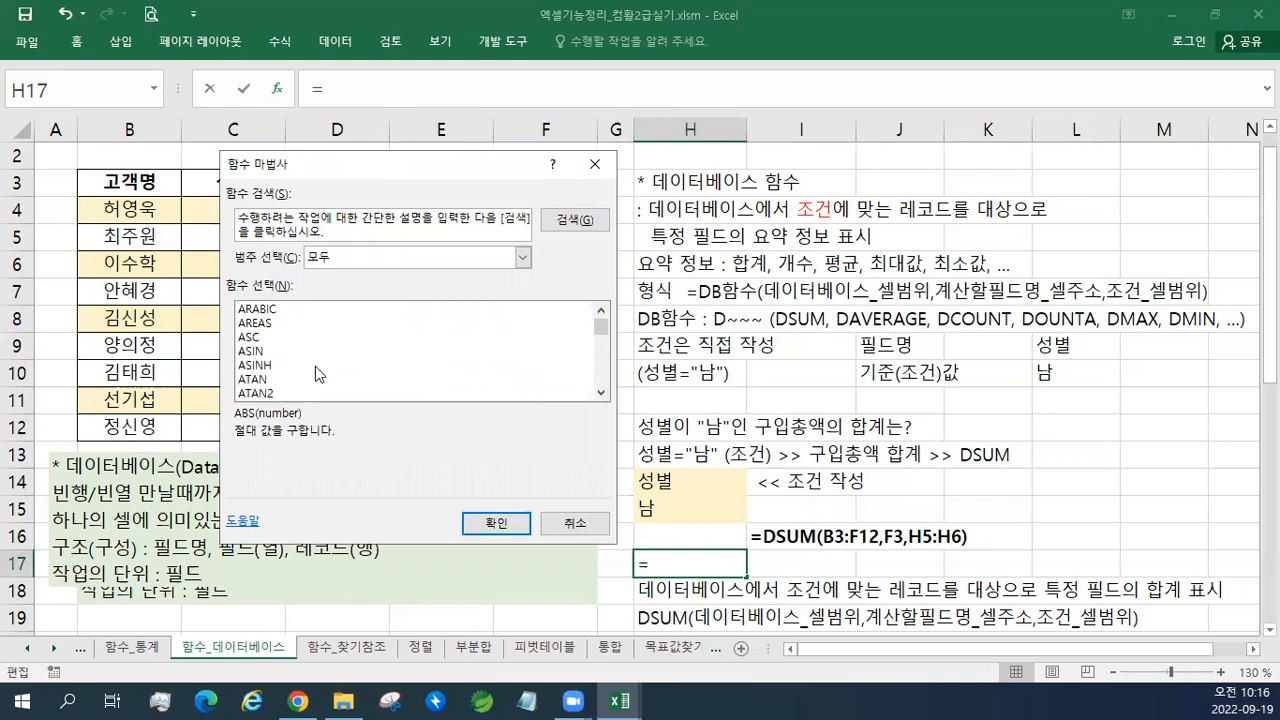
scroll(315, 364, "down", 20)
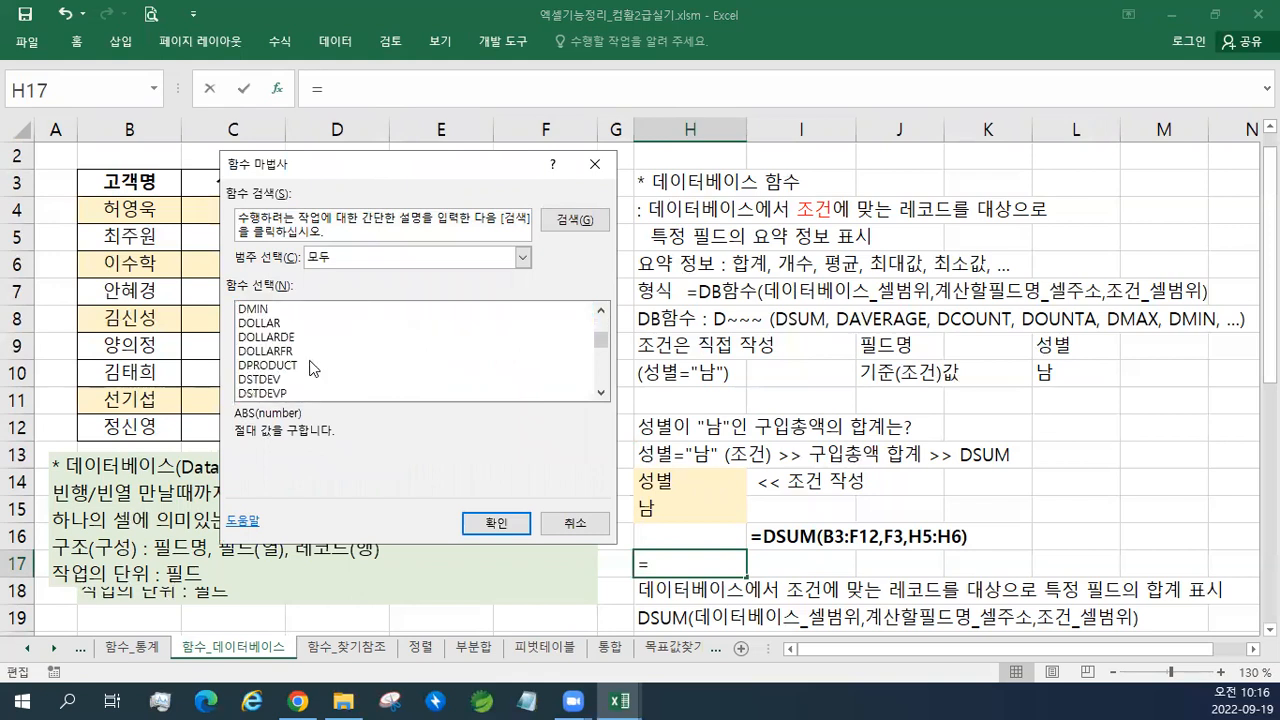
left_click(313, 366)
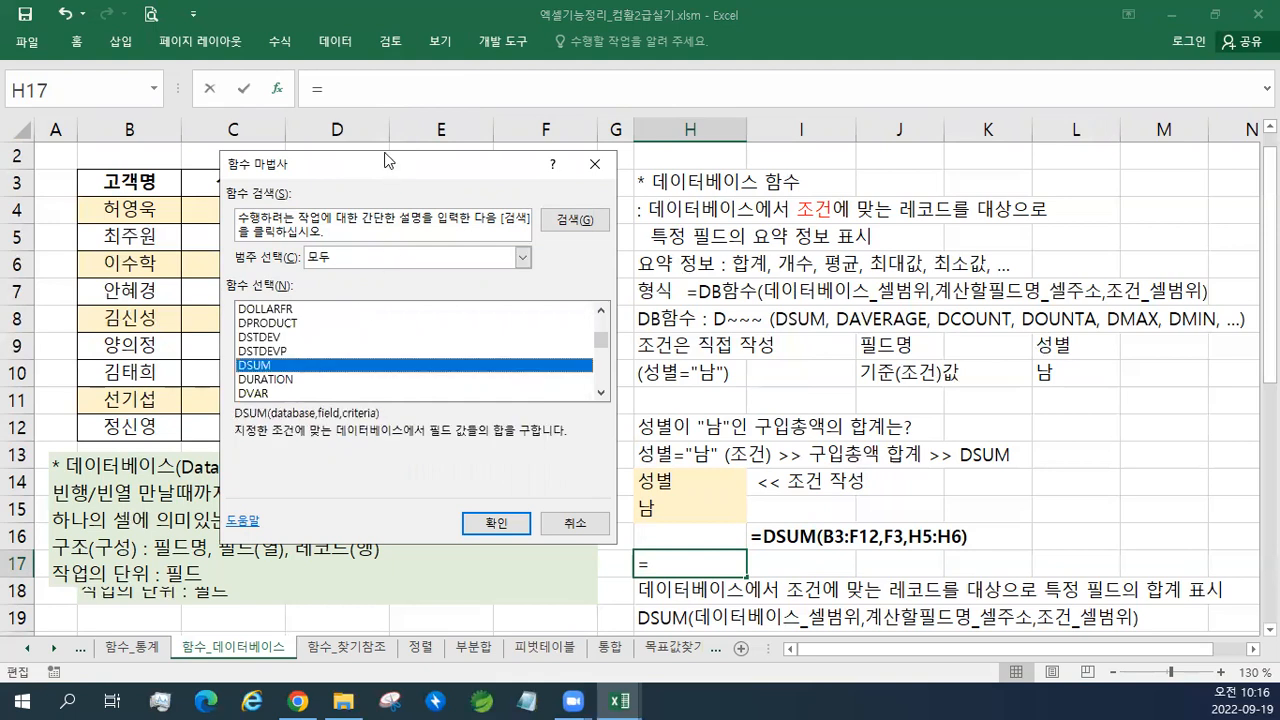
left_click_drag(388, 161, 372, 147)
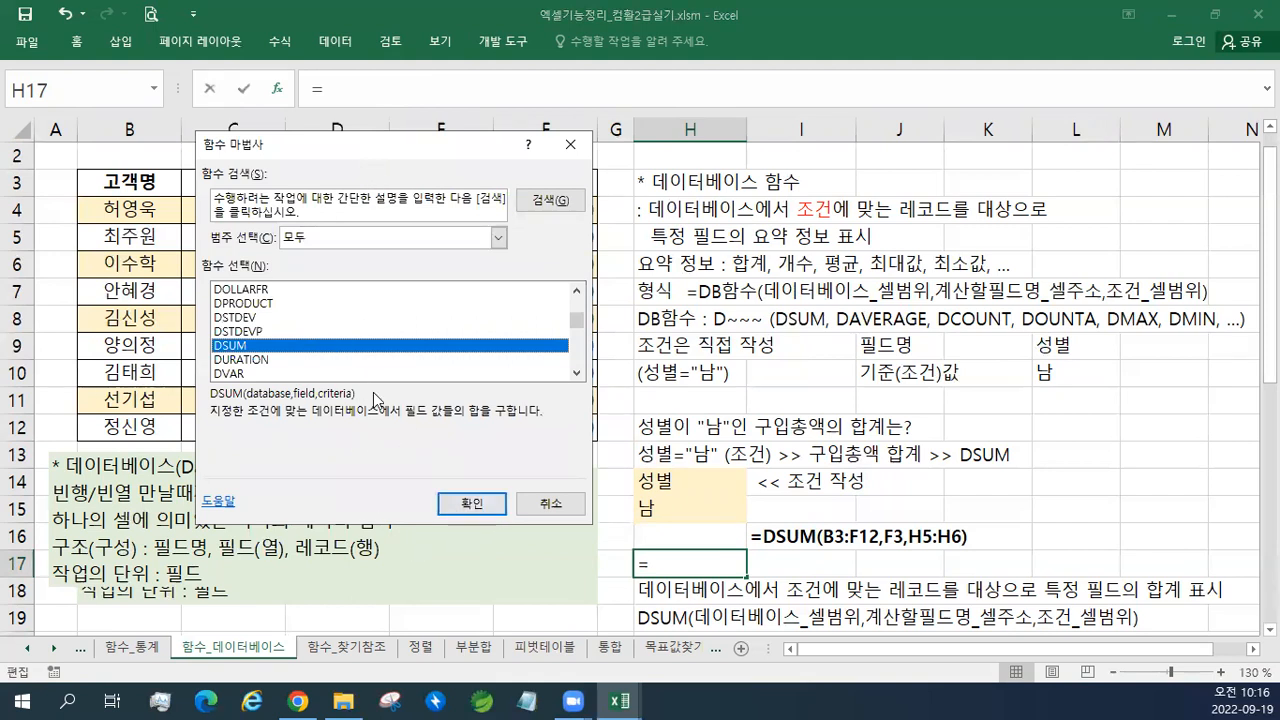
left_click(462, 506)
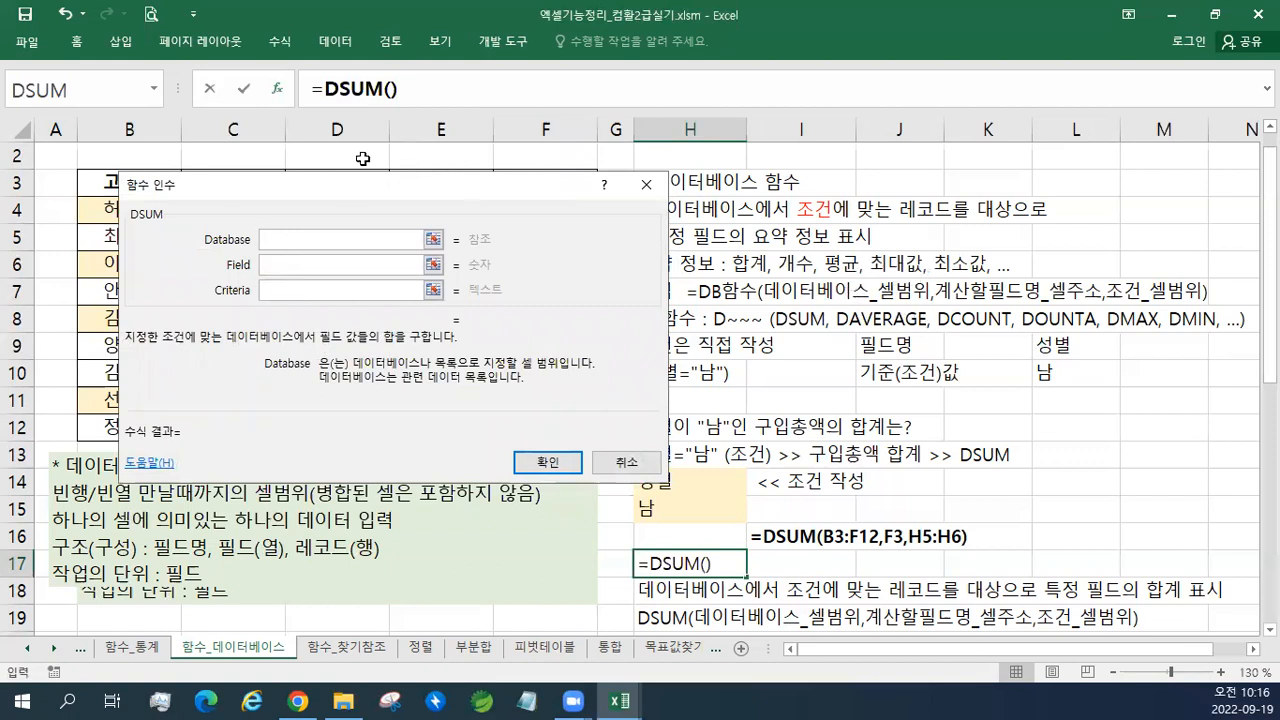
- Set DSUM's Database argument to B3:F12 and its Field argument to the 구입총액 header cell F3
left_click_drag(350, 197, 818, 263)
left_click_drag(118, 183, 545, 425)
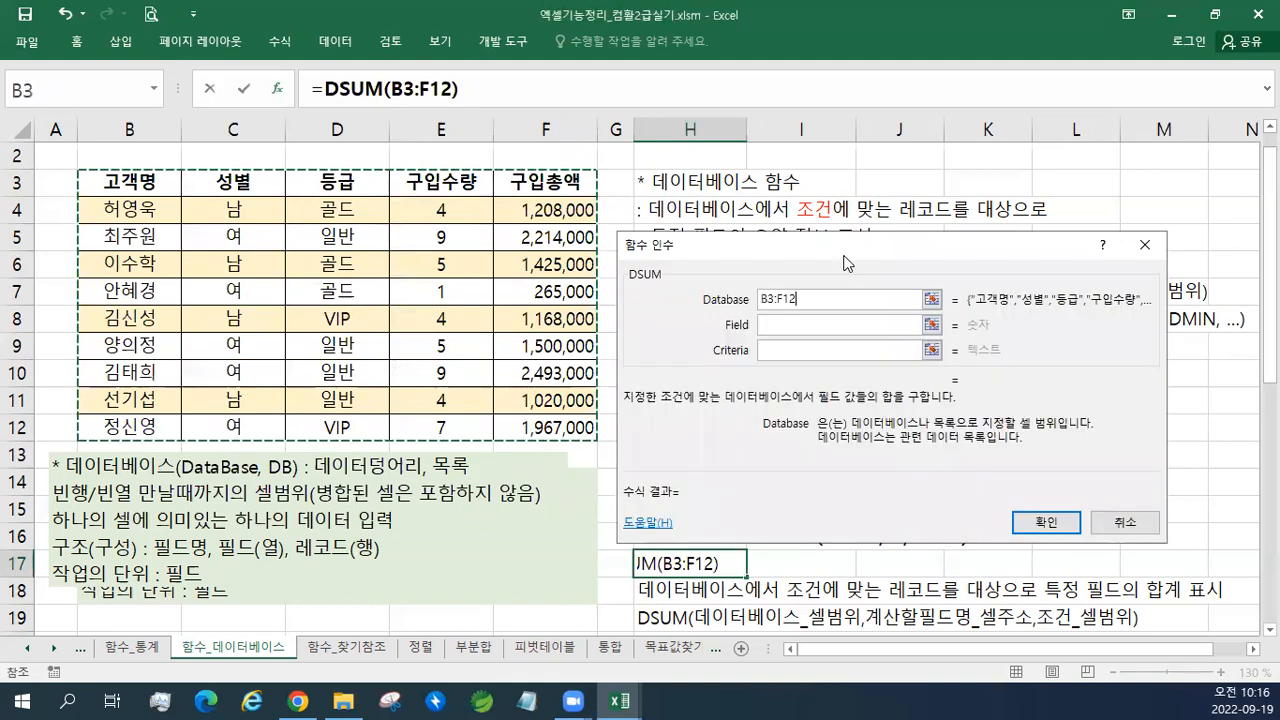
left_click_drag(849, 251, 860, 325)
key("Tab")
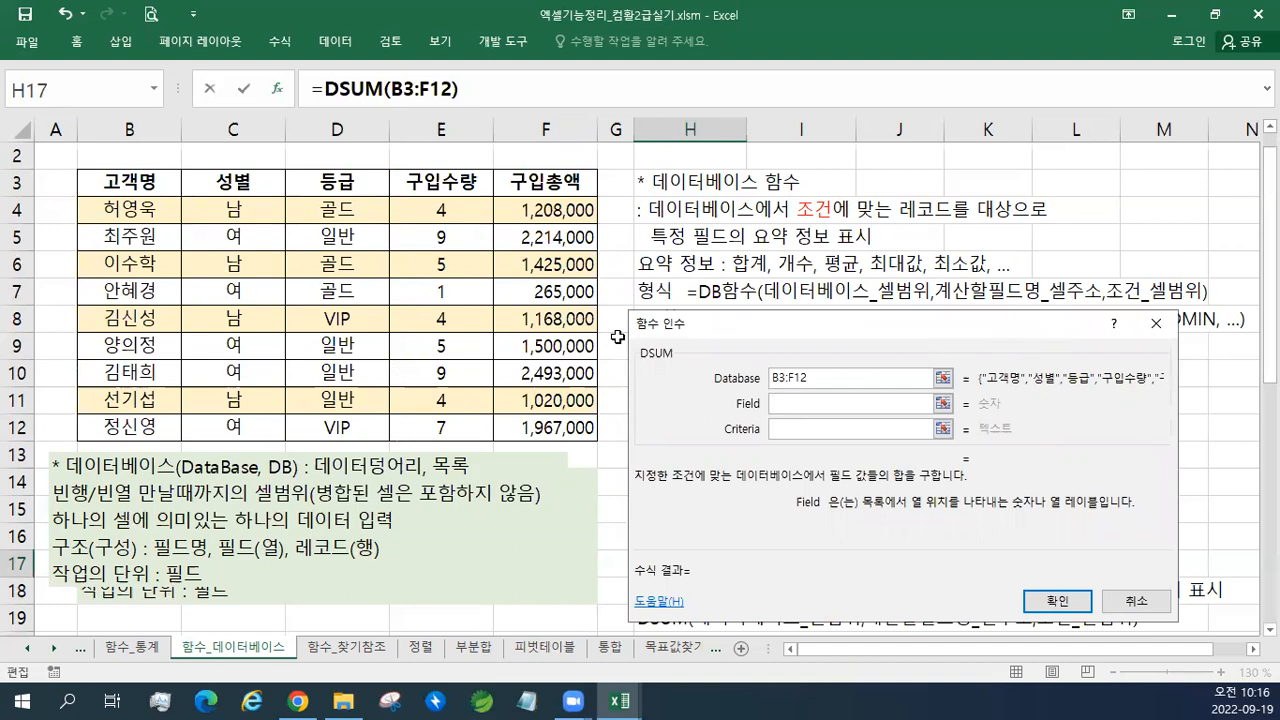
left_click_drag(880, 323, 829, 498)
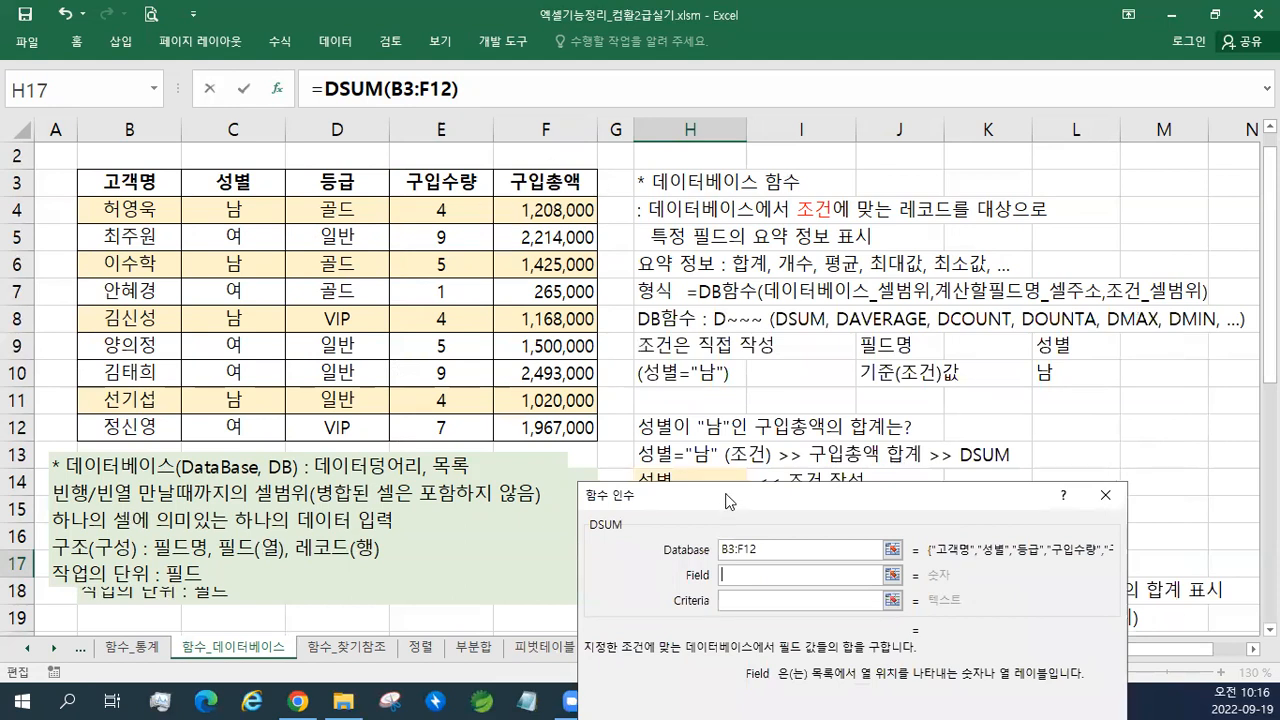
left_click_drag(731, 496, 771, 257)
left_click(545, 182)
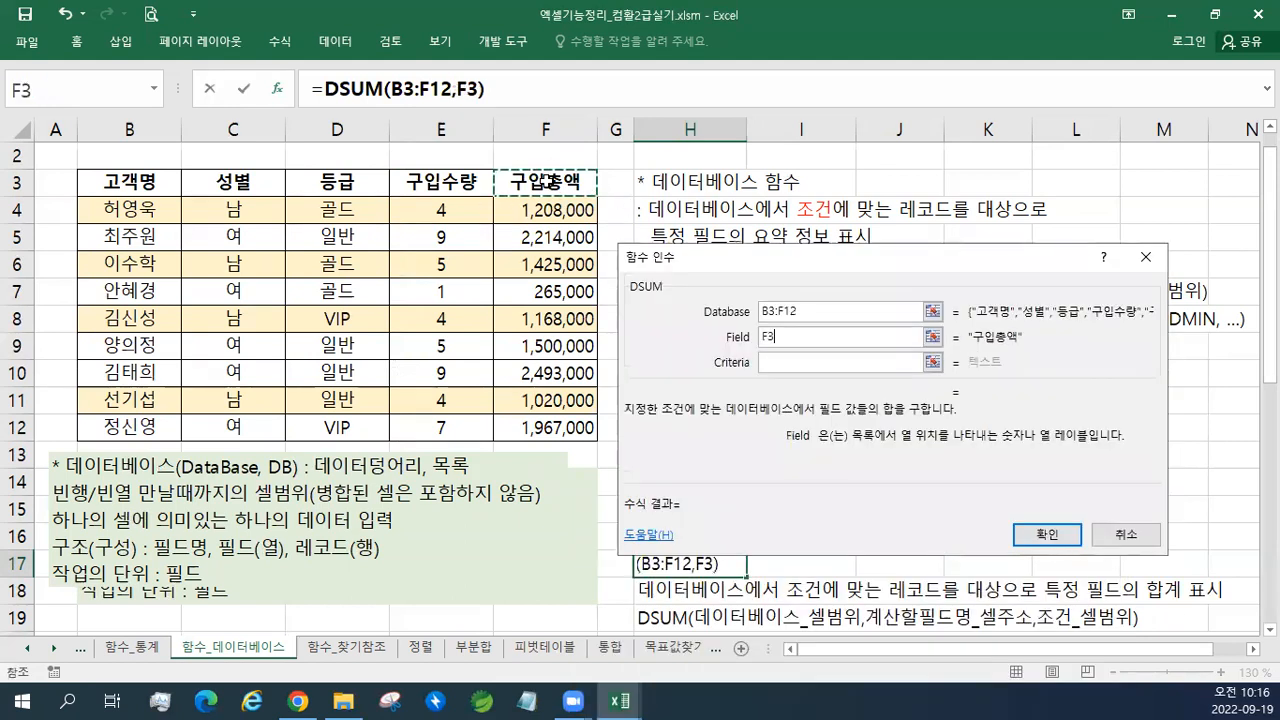
left_click(770, 363)
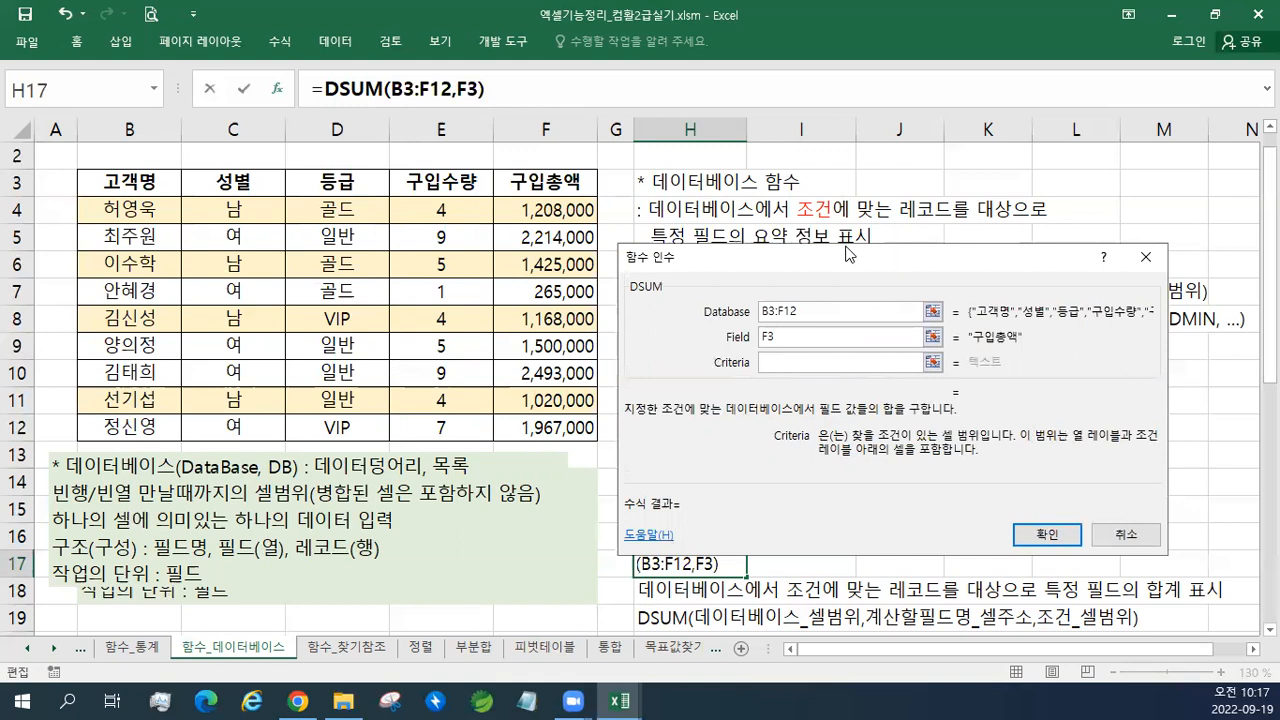
- Set DSUM's Criteria argument to the condition range H14:H15 and complete the formula in H17
left_click_drag(845, 253, 832, 91)
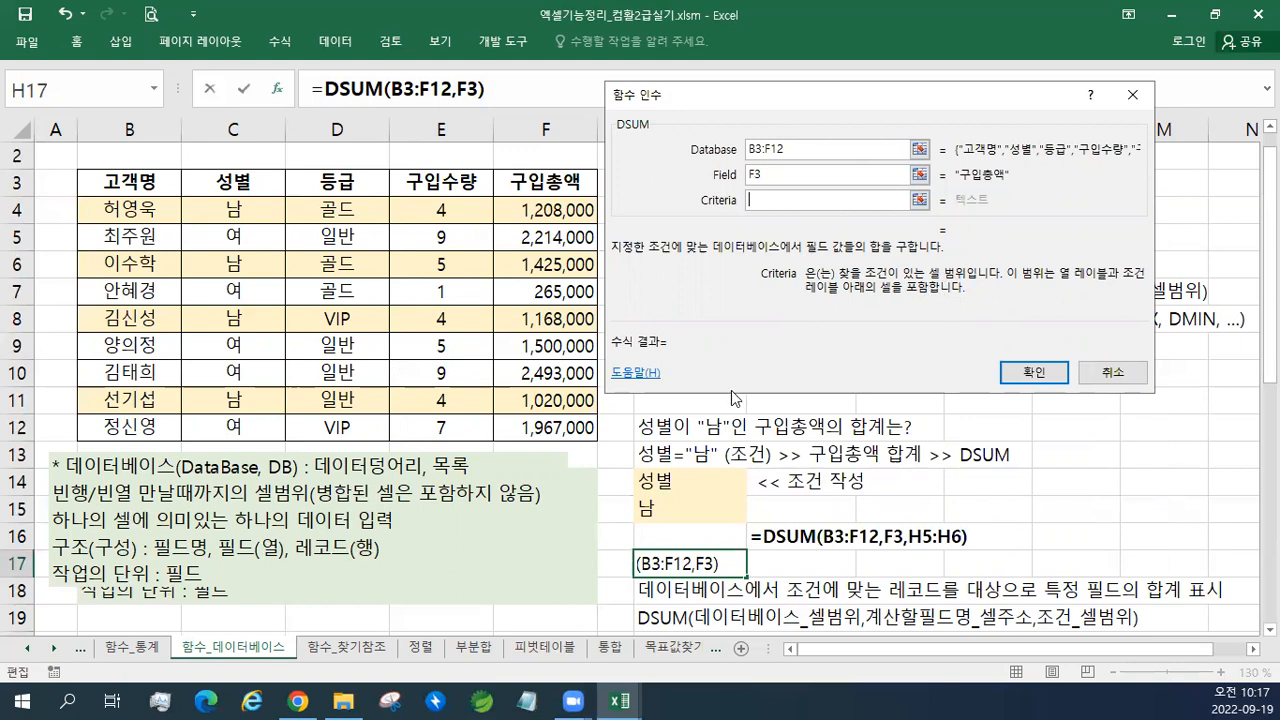
left_click_drag(683, 487, 690, 510)
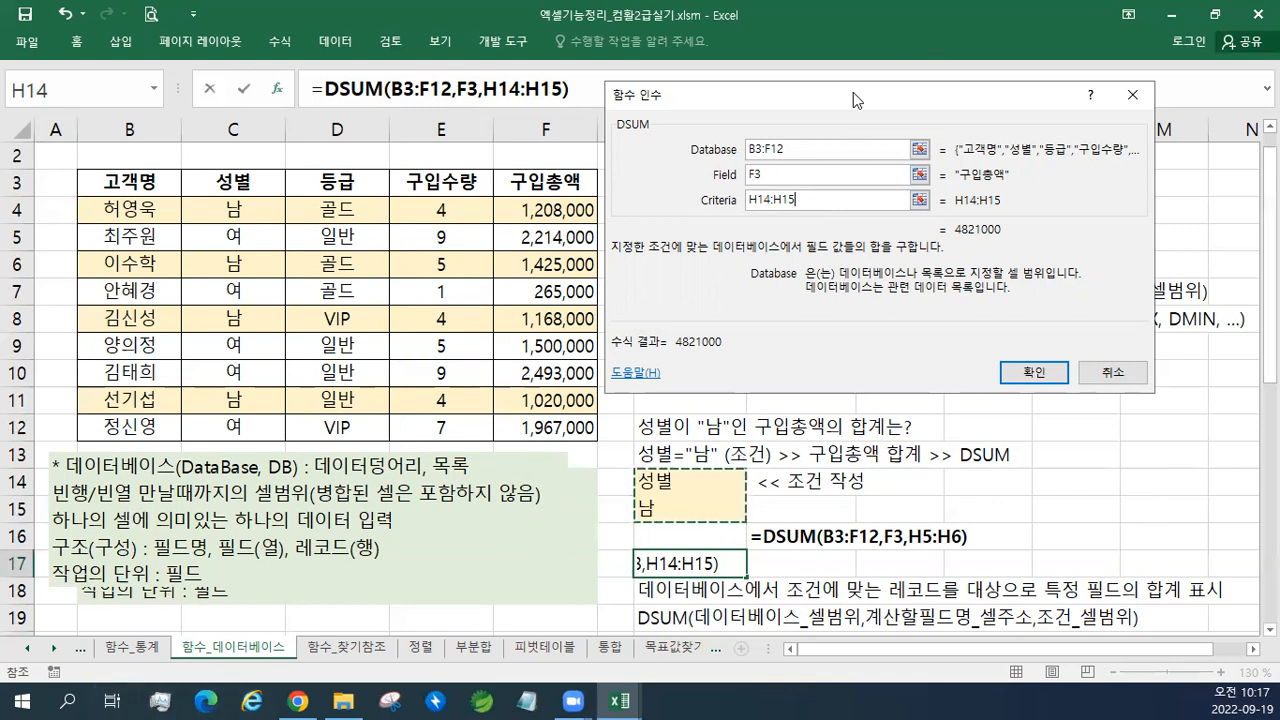
left_click_drag(851, 101, 856, 239)
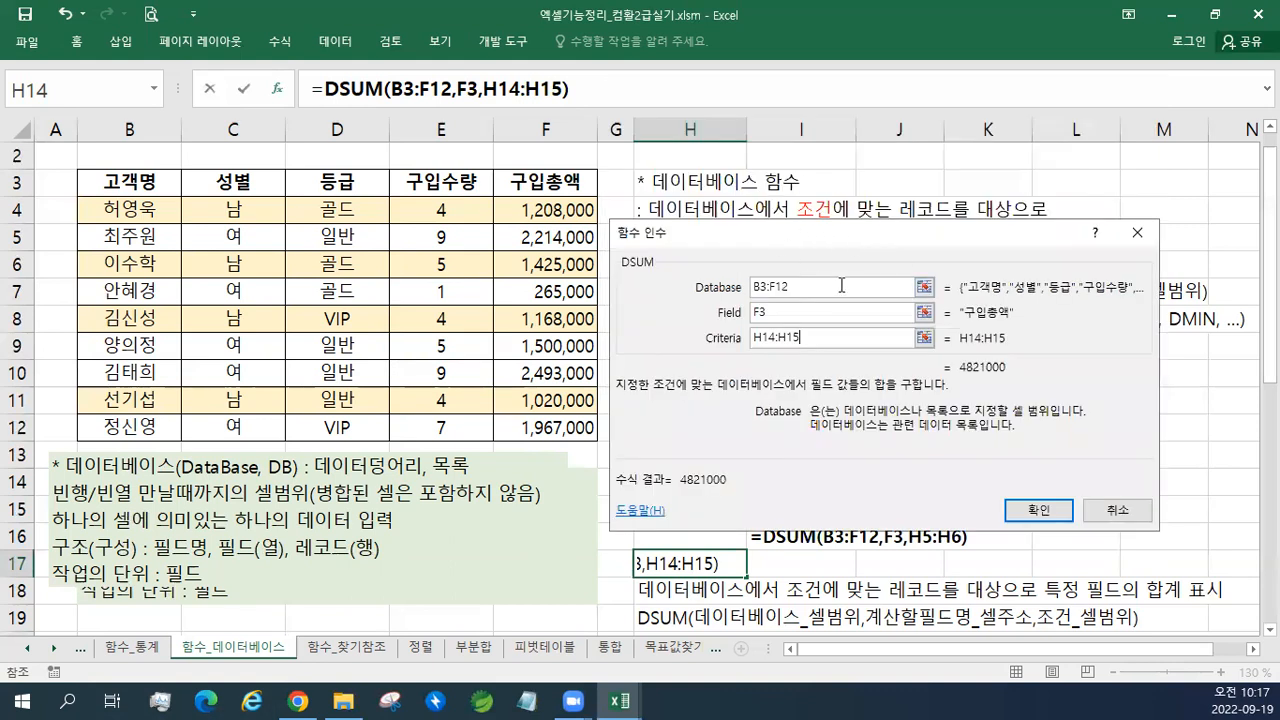
left_click(1031, 512)
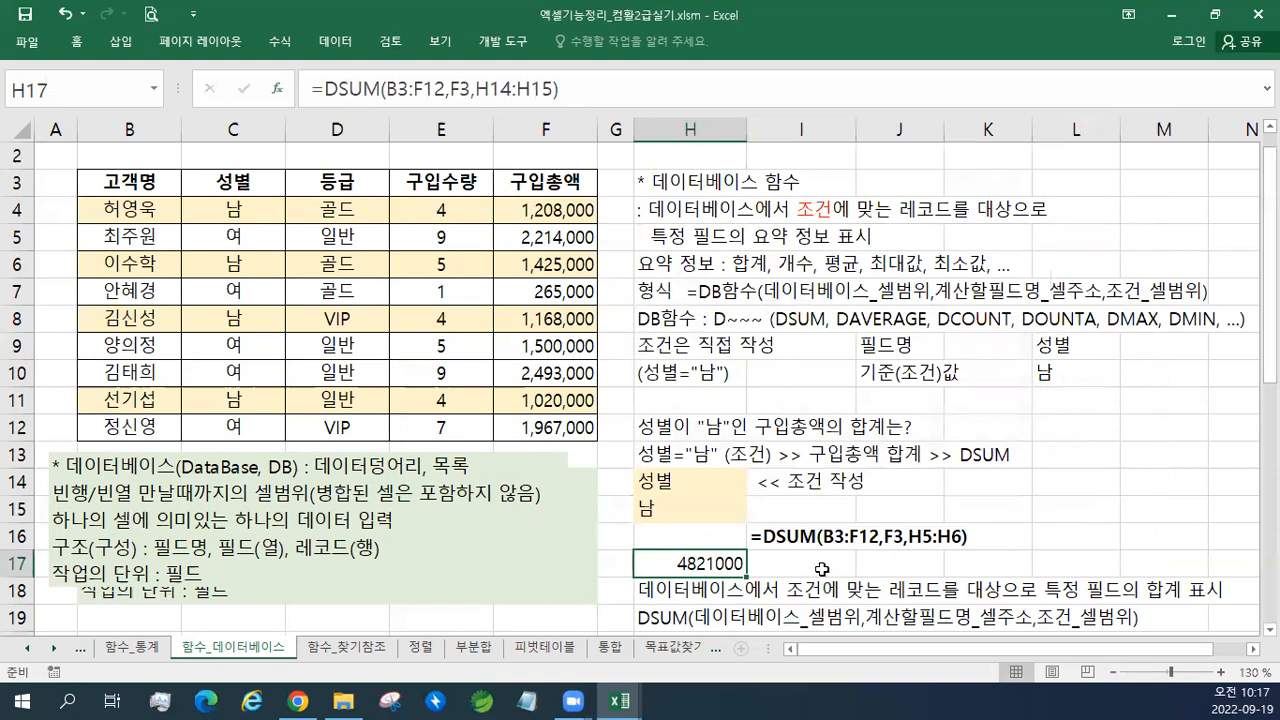
- Move the DSUM result cell from H17 up to H16, beside the written-out formula
left_click_drag(703, 551, 698, 538)
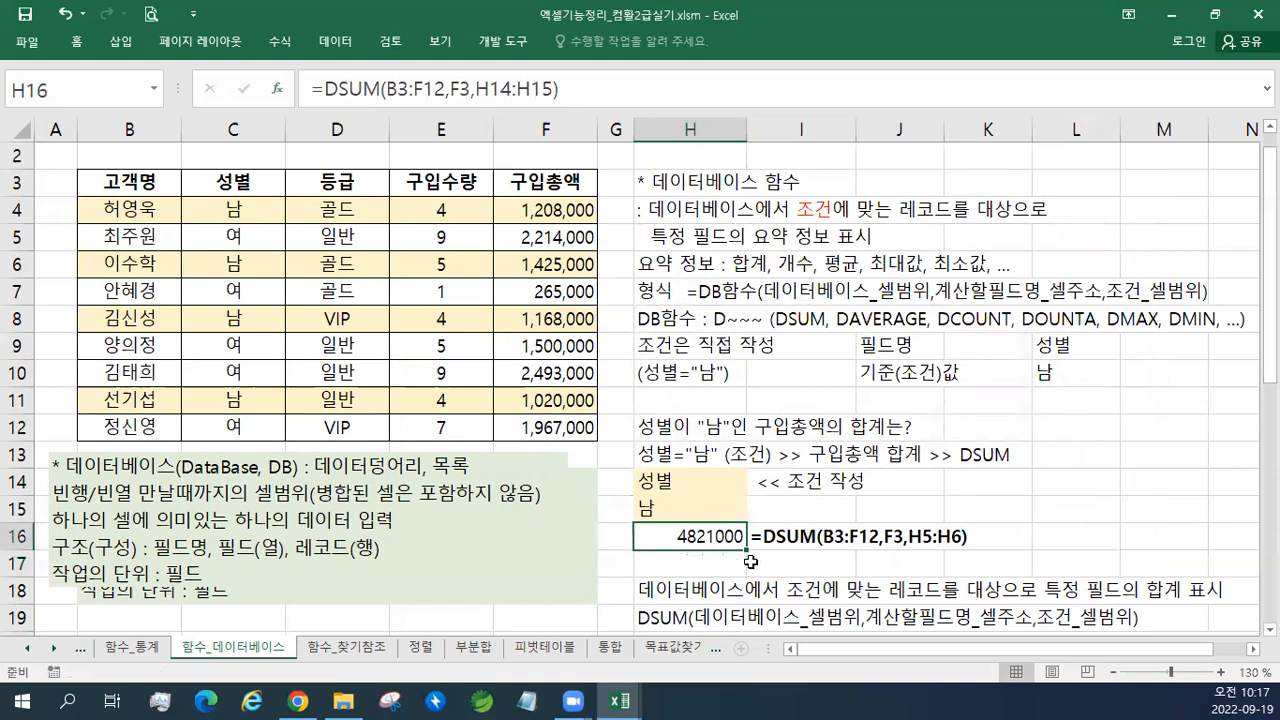
left_click(780, 565)
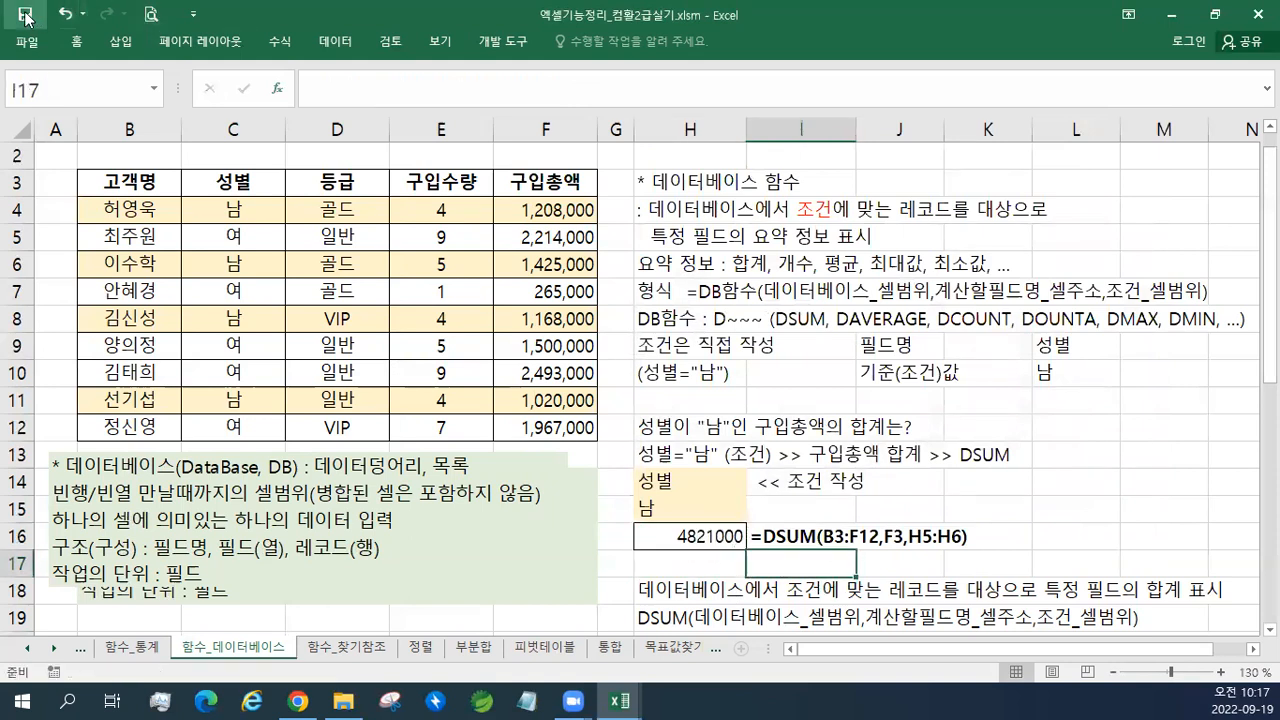
- Restore the workbook window to a smaller size and look over the 함수_찾기참조 sheet
left_click(1215, 14)
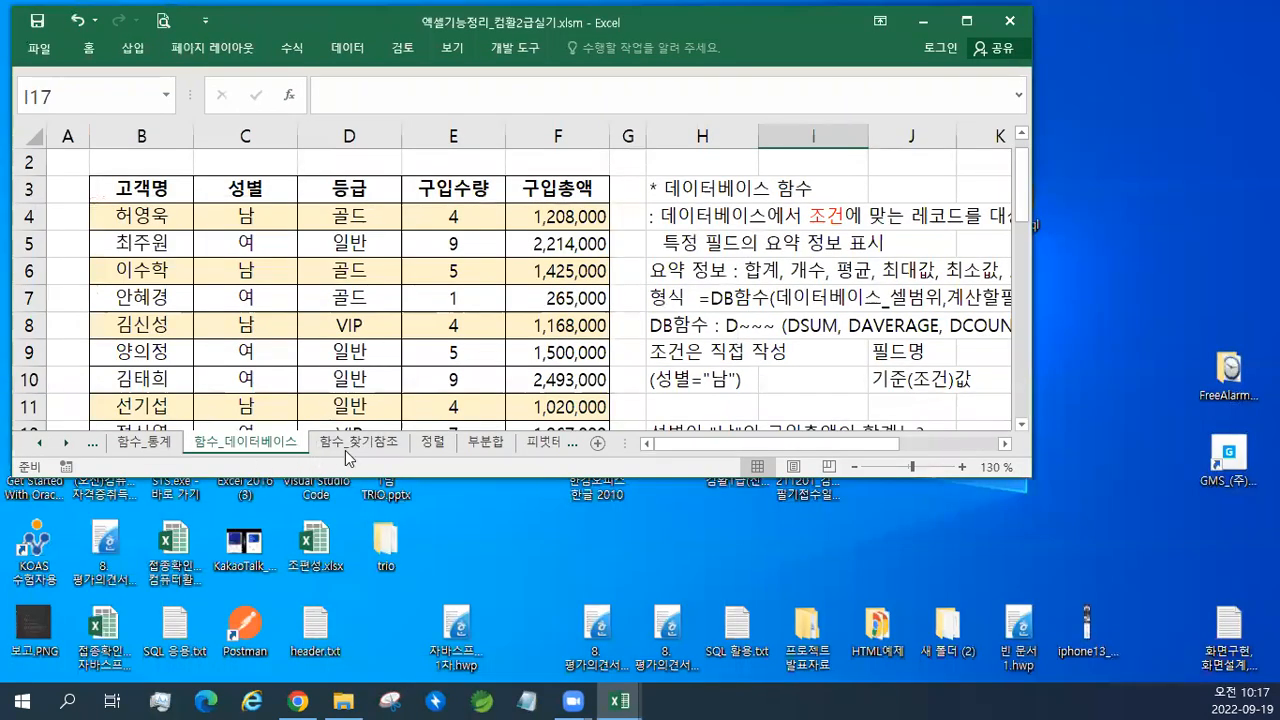
left_click(355, 442)
scroll(323, 374, "down", 3)
scroll(323, 374, "up", 1)
scroll(323, 374, "up", 4)
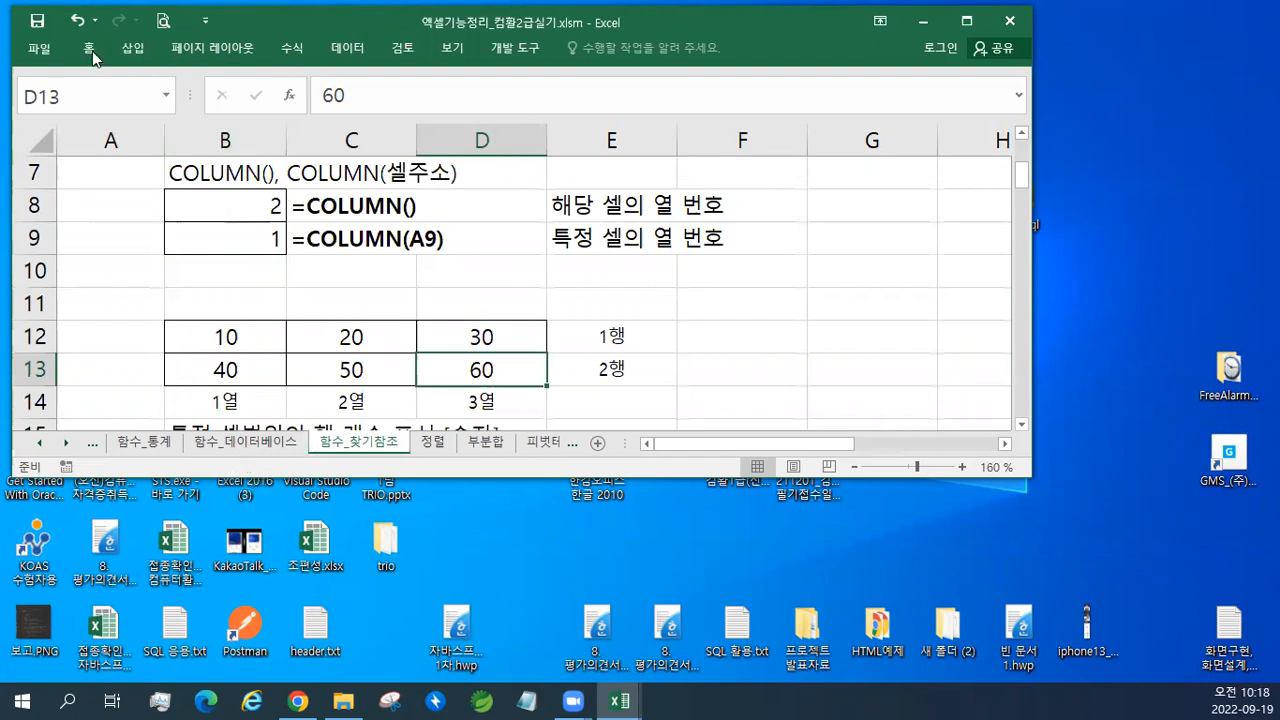
- Open the workbook 계산작업.xlsx from the 이론 folder
left_click(40, 56)
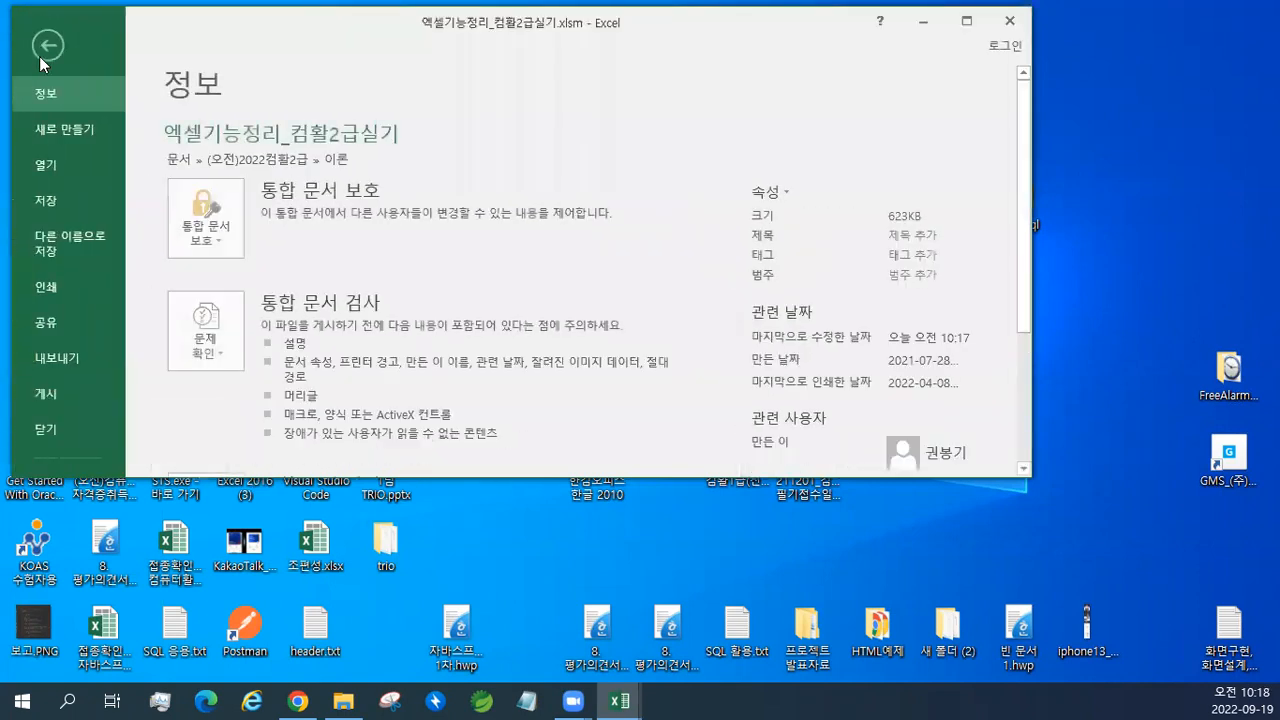
left_click(36, 170)
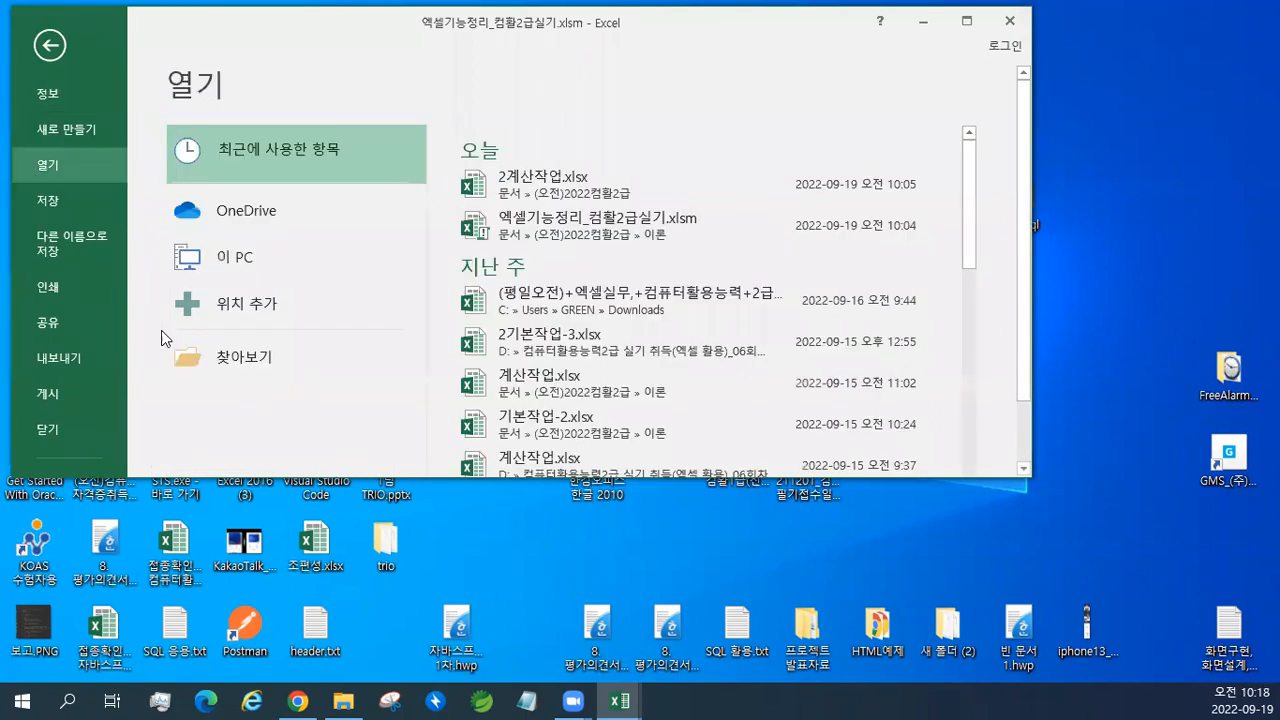
left_click(188, 358)
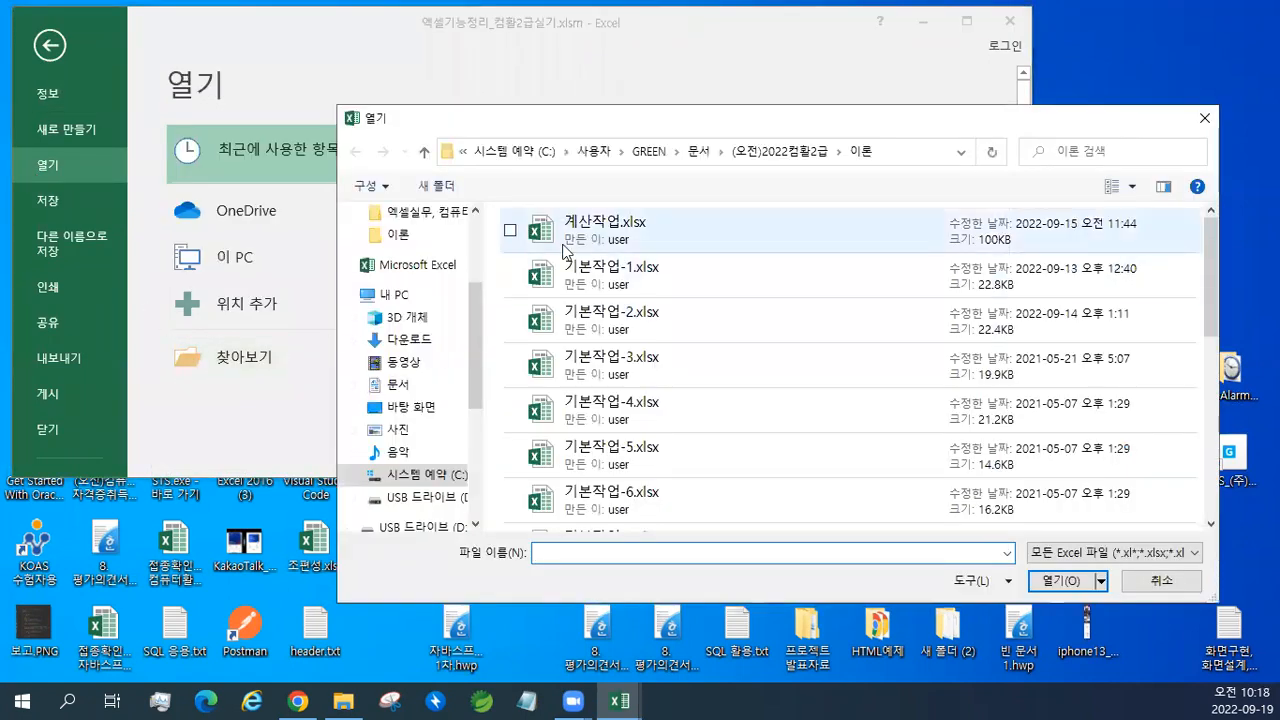
left_click(563, 240)
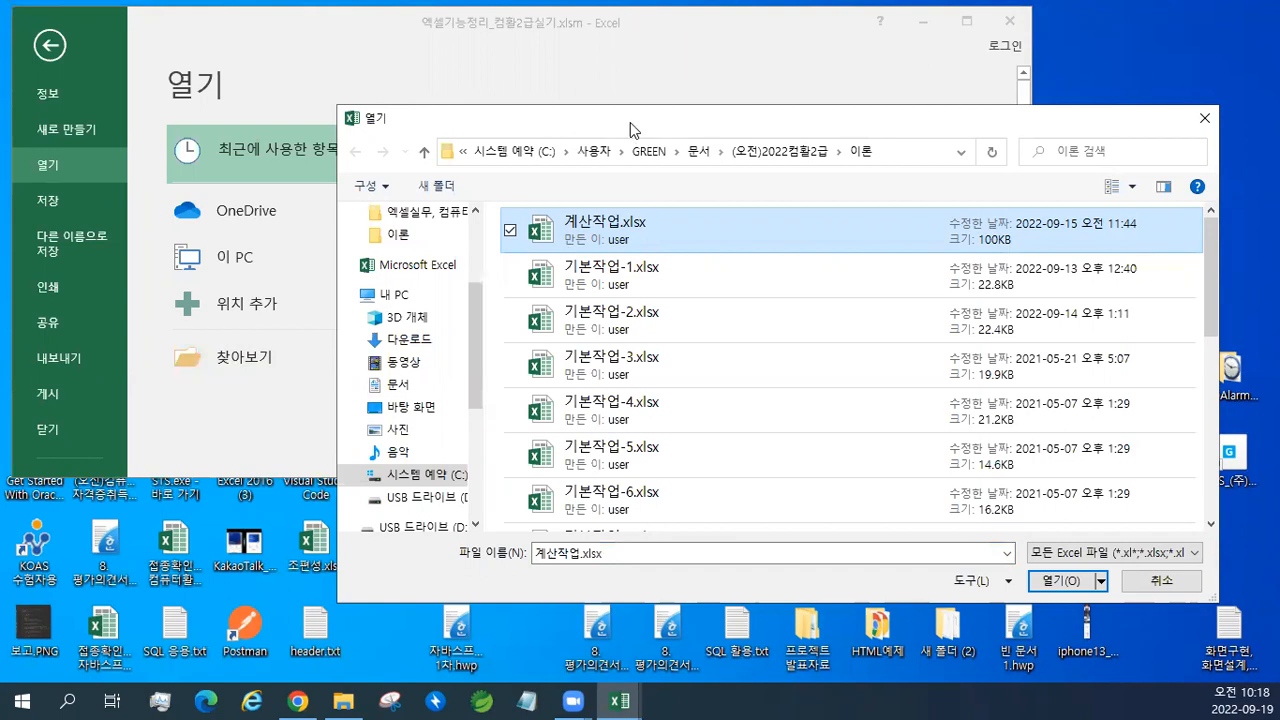
left_click_drag(630, 122, 656, 169)
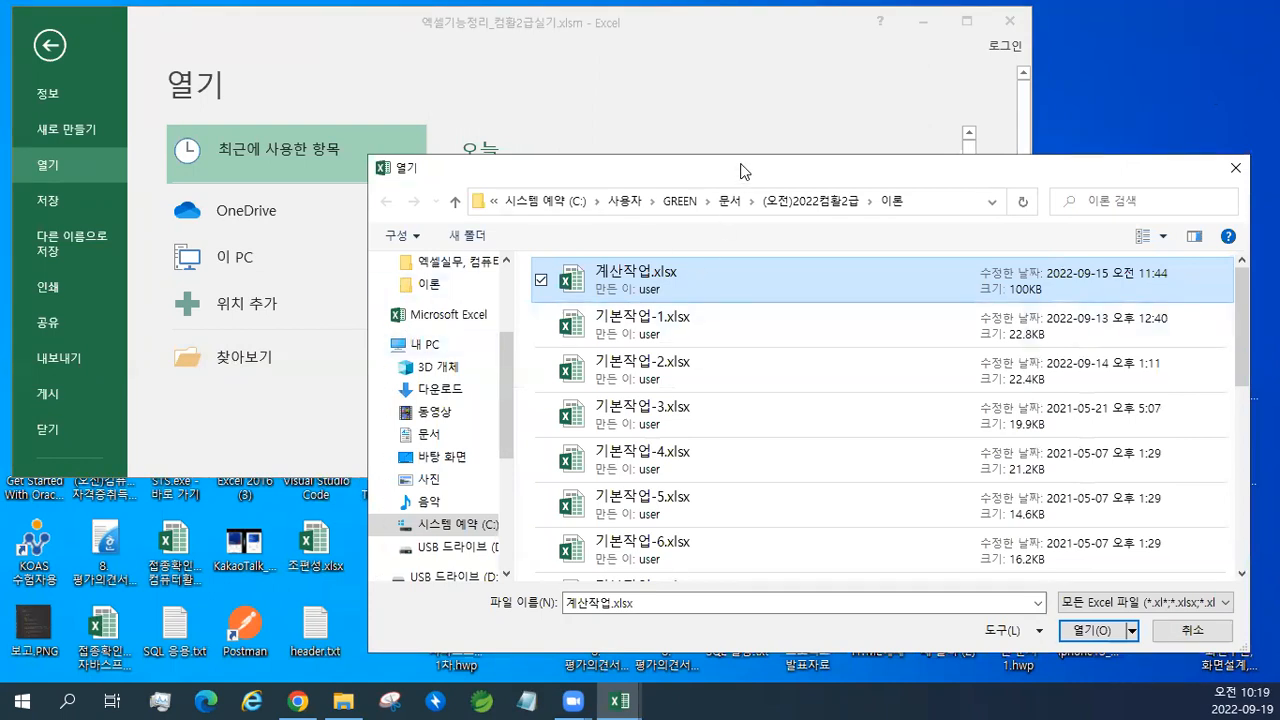
left_click_drag(742, 180, 740, 162)
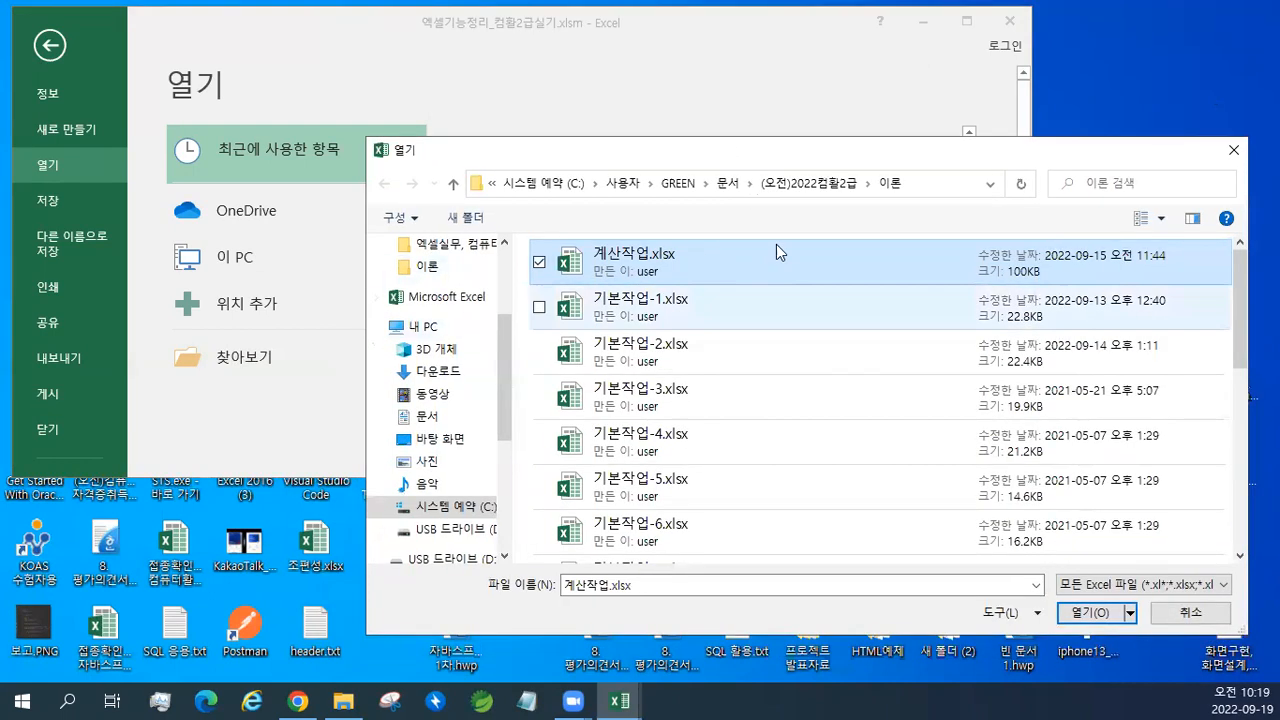
left_click(1080, 614)
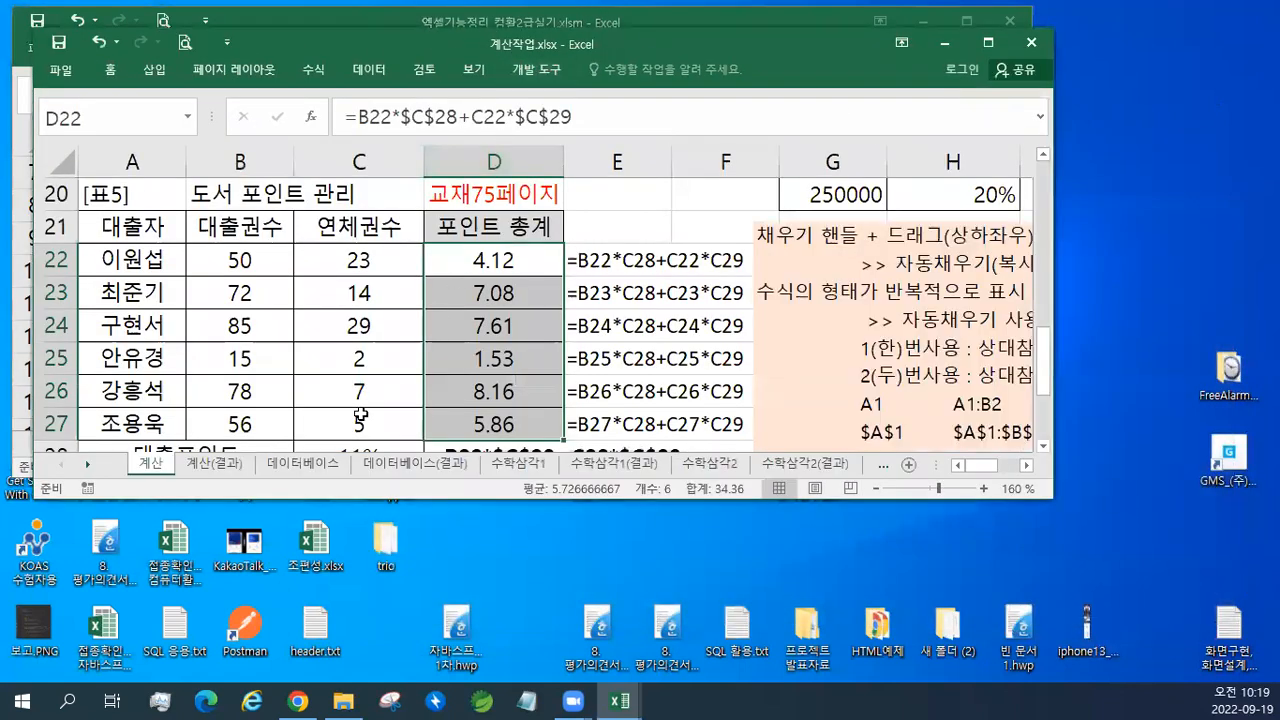
- Show the 수학삼각1 sheet of 계산작업.xlsx in a maximized window
left_click(88, 464)
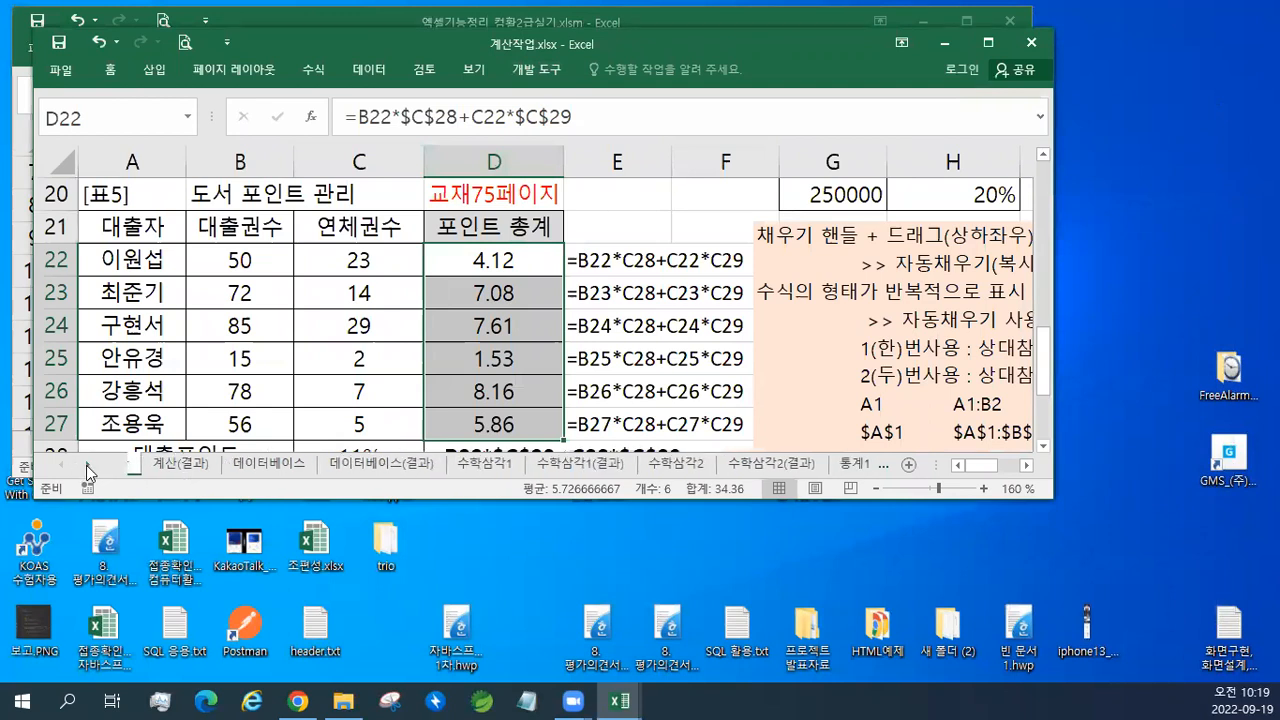
left_click(469, 464)
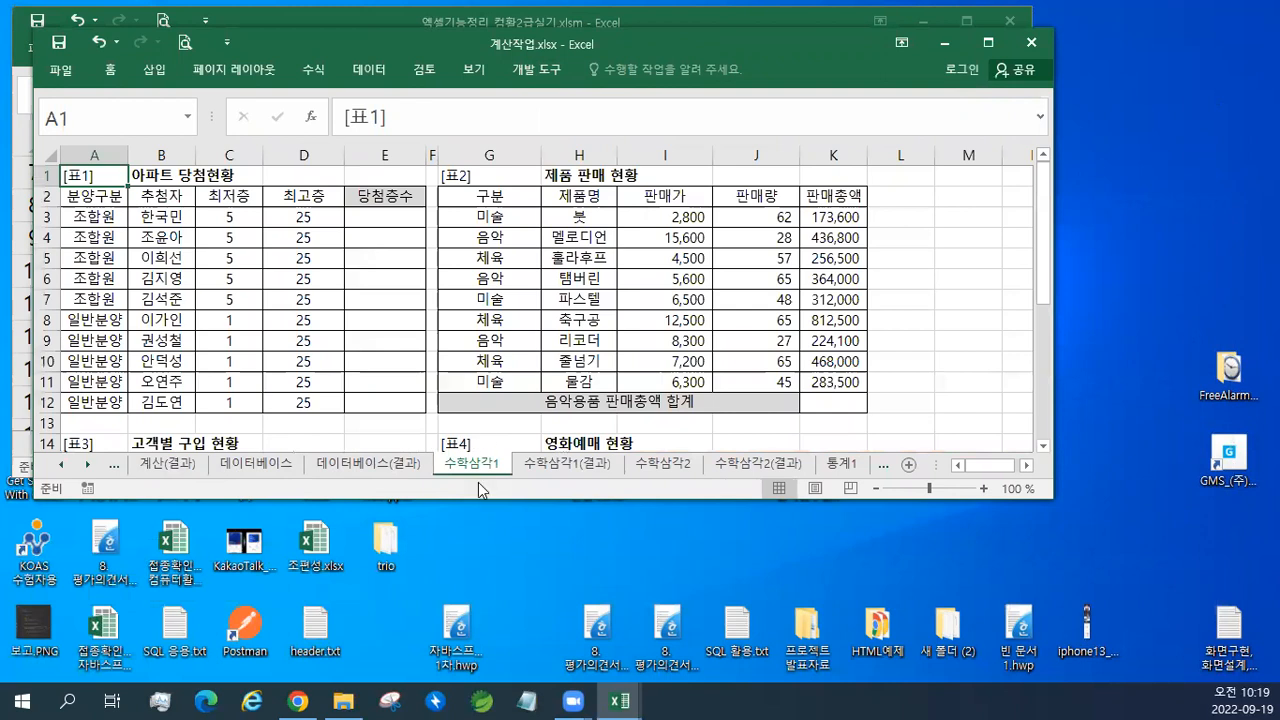
double_click(677, 38)
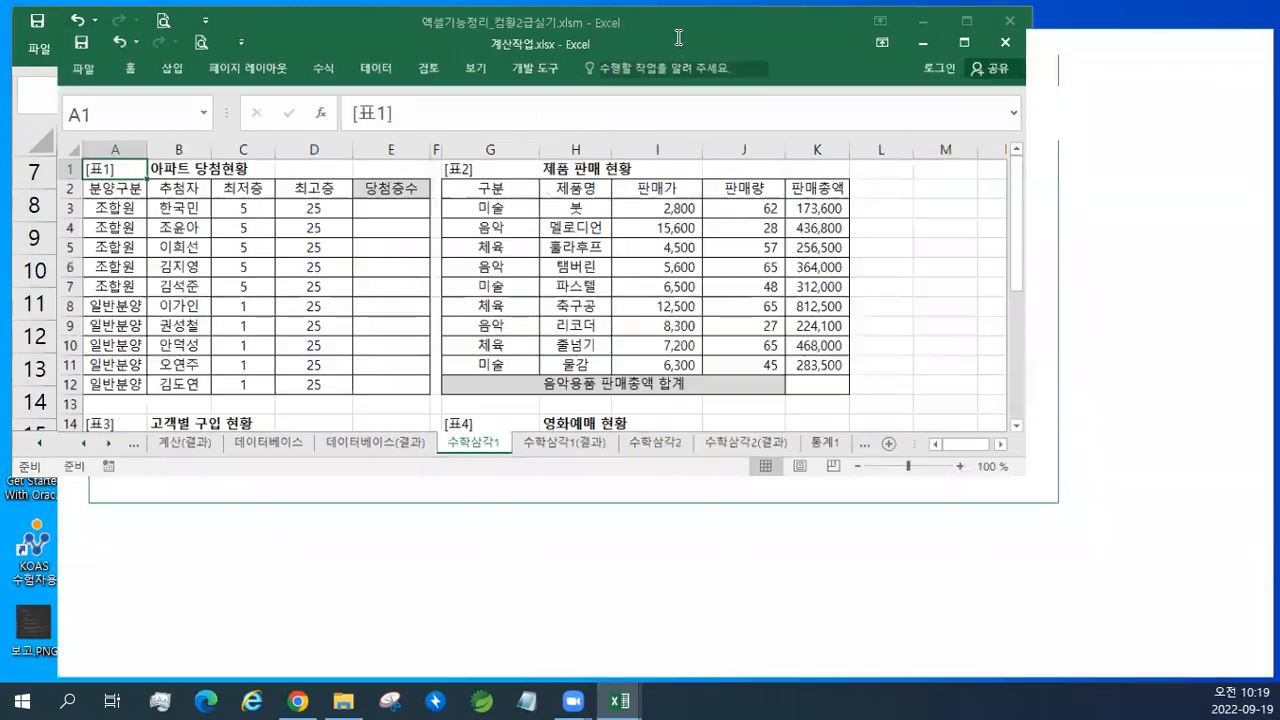
scroll(720, 428, "up", 3)
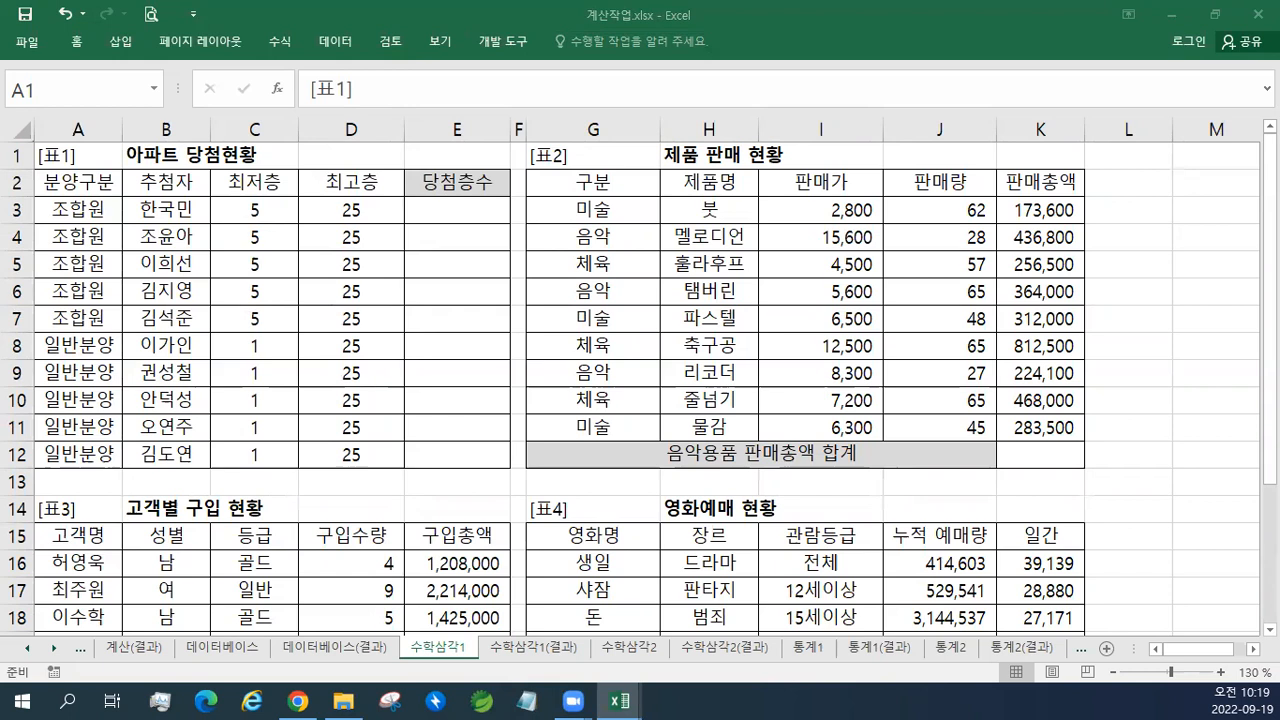
- Enter the red textbook reference 교재84페이지 in cell E1 above the 당첨층수 header
left_click(445, 156)
type("교재84페이지")
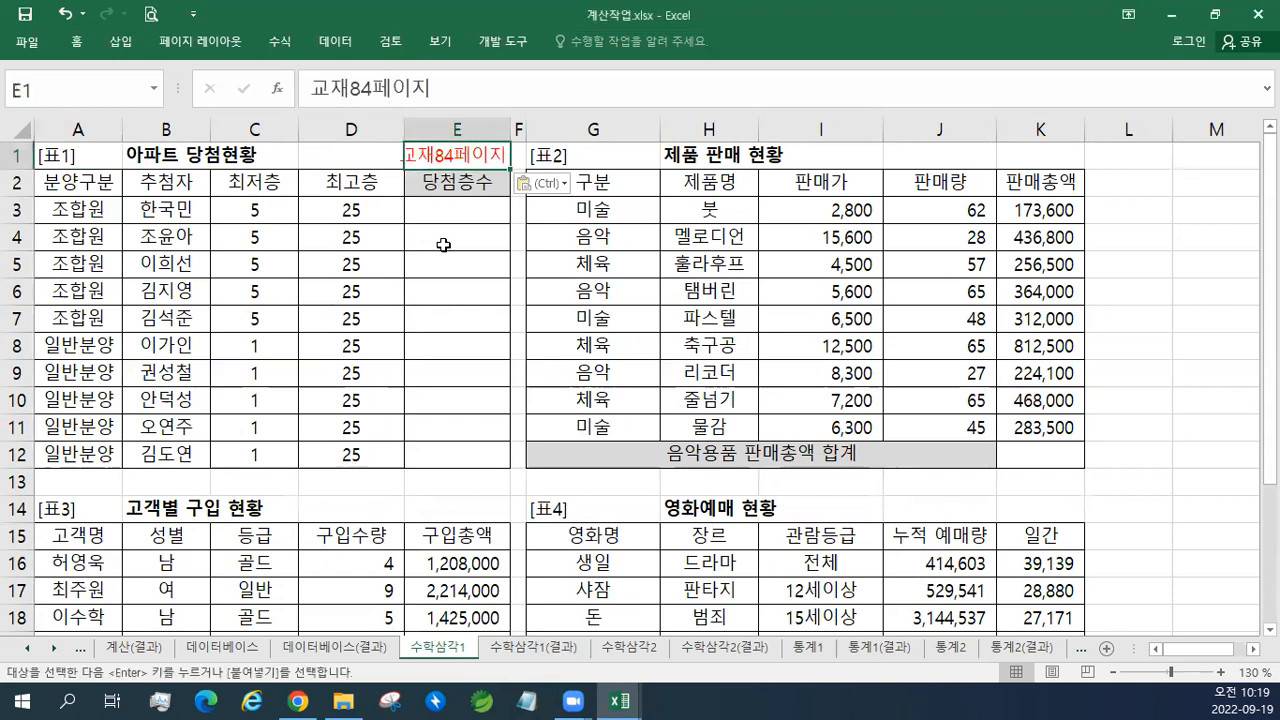
left_click(443, 245)
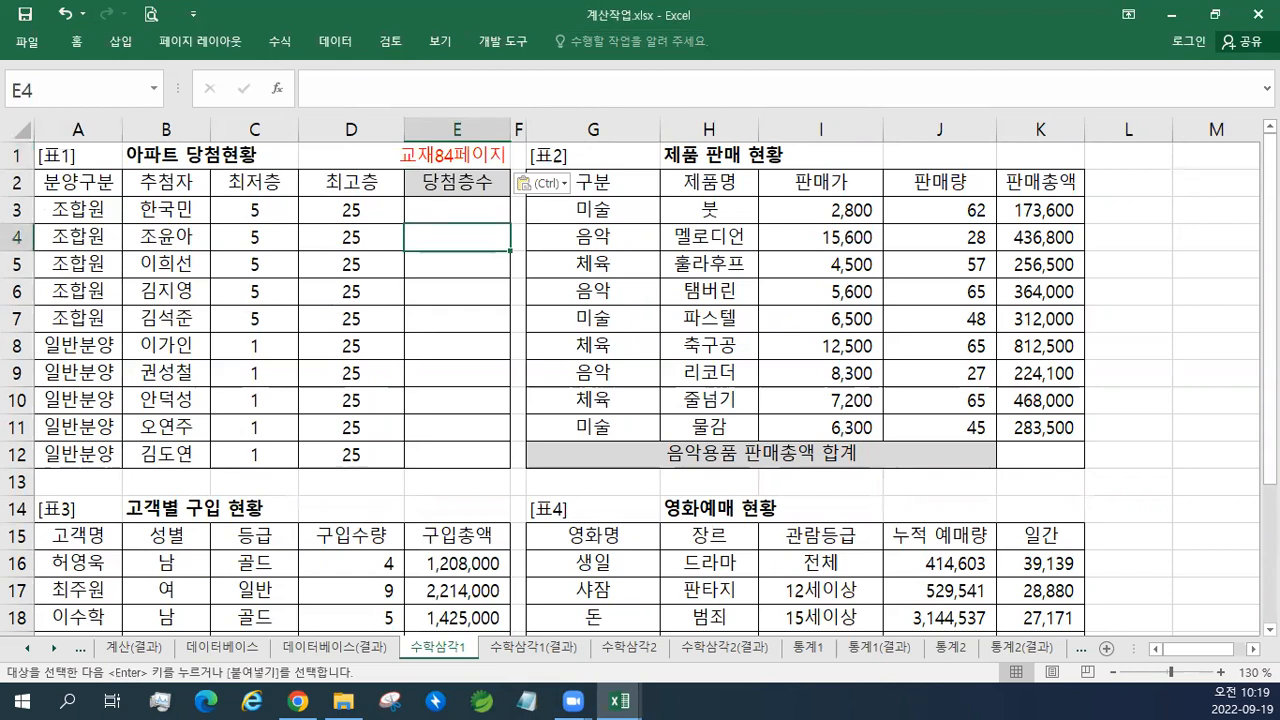
- Insert a text box over 표2 with the 표1. 당첨층수 RANDBETWEEN notes and give it a white fill with an orange outline
key("alt+Tab")
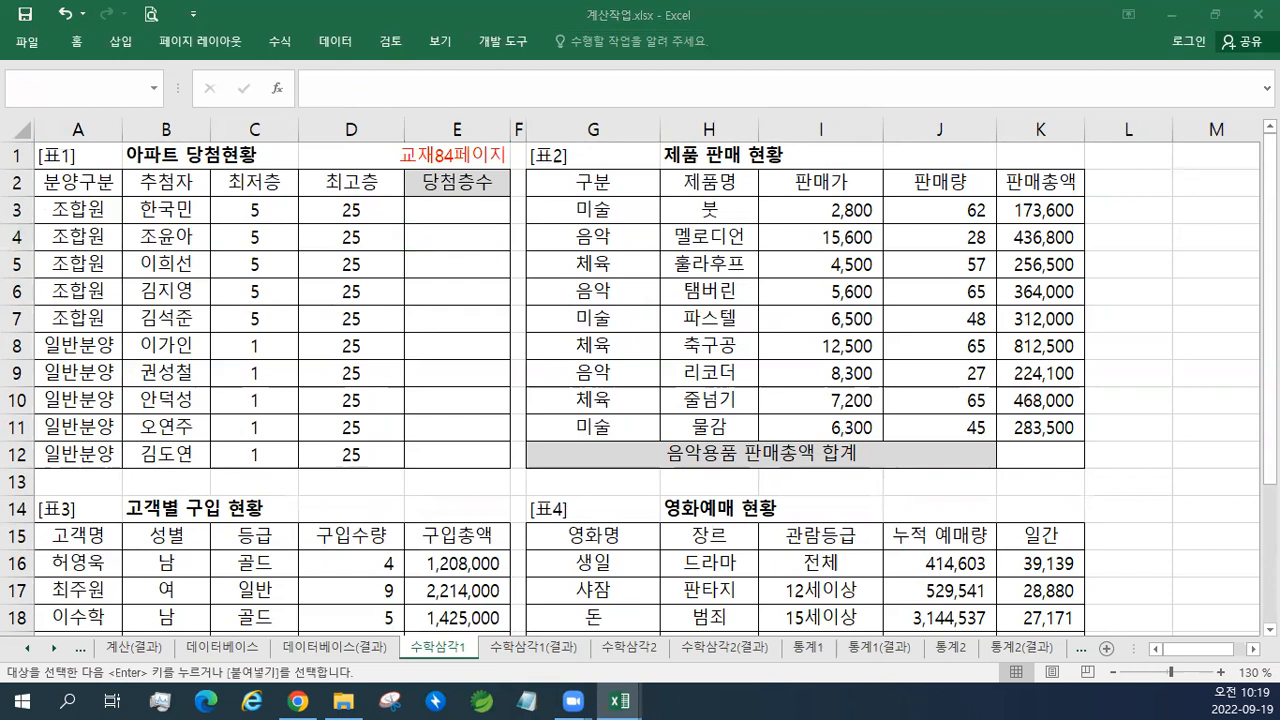
left_click(120, 41)
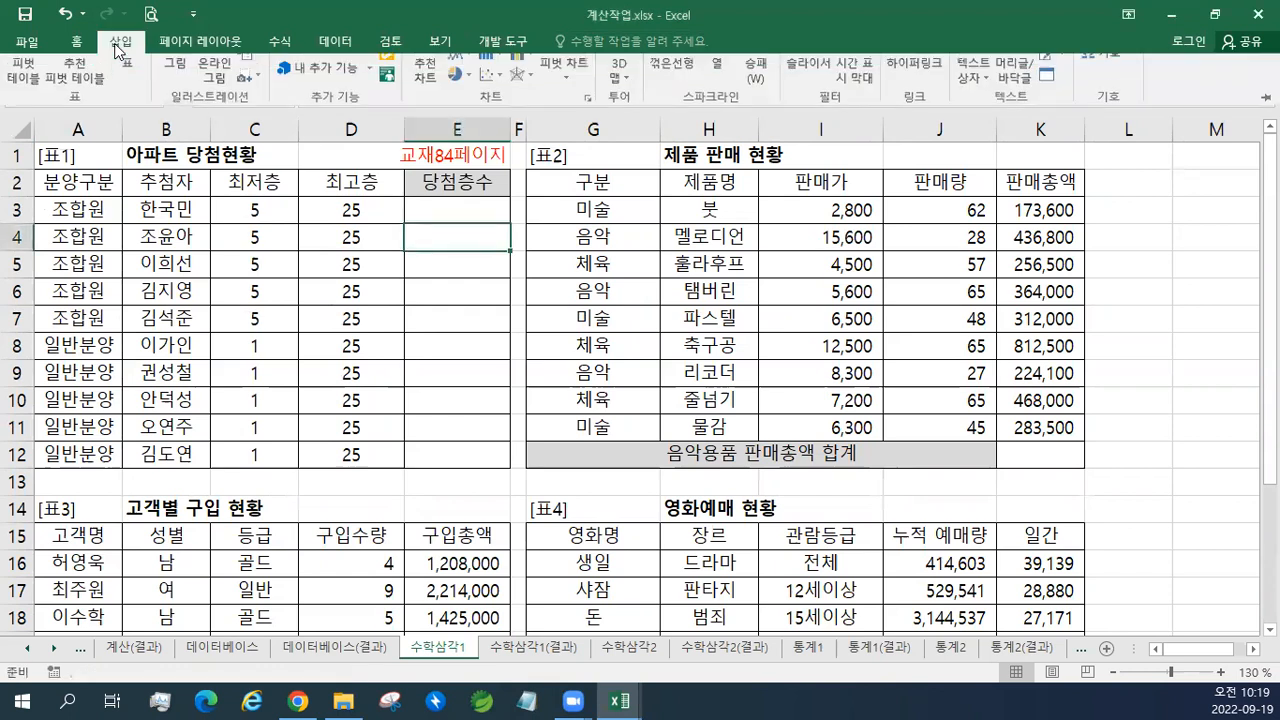
left_click(975, 83)
left_click_drag(517, 216, 518, 217)
type("표1. 당첨층수 =RANDBETWEEN(C3,D3)&\"층\" =RANDBETWEEN(C3,D3) 수식형태반복표시 >> 자동채우기1번사용 >> 상대/절대 무작위(Random) 추출(최소정수~최대정수) RANDBETWEEN(최소정수,최대정수) 데이터 연결 & 연산자")
left_click(580, 45)
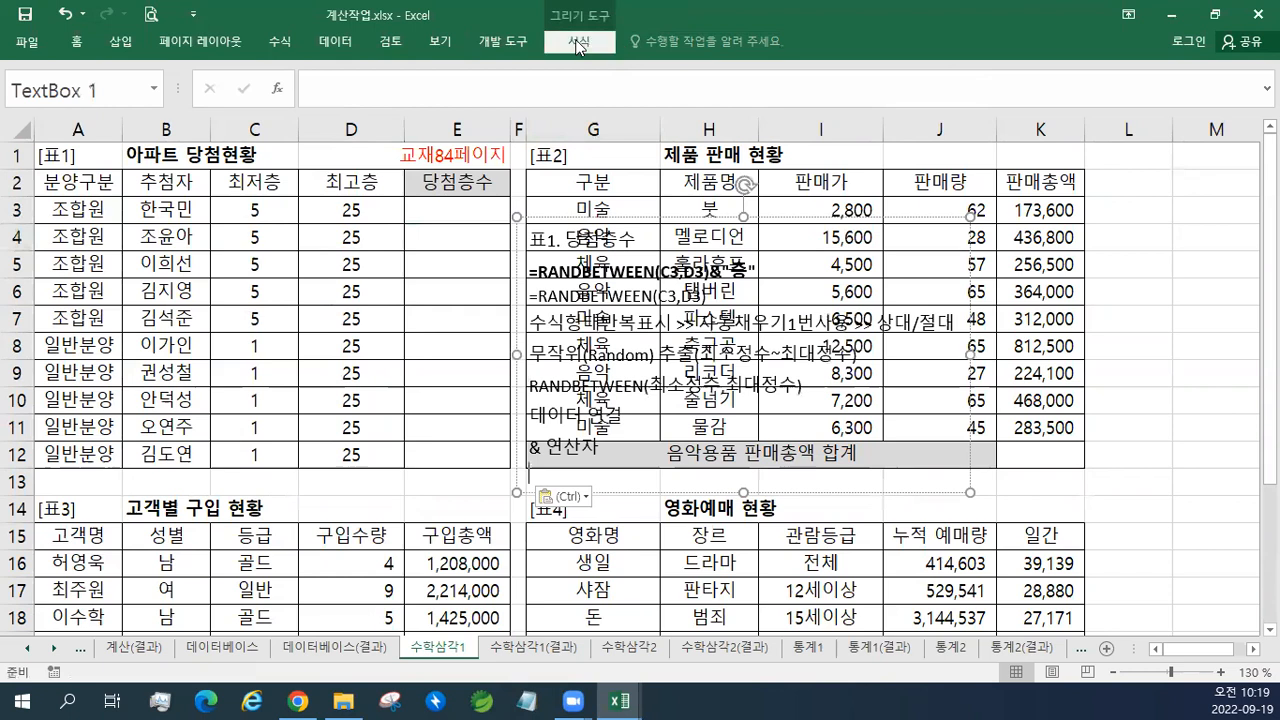
left_click(340, 105)
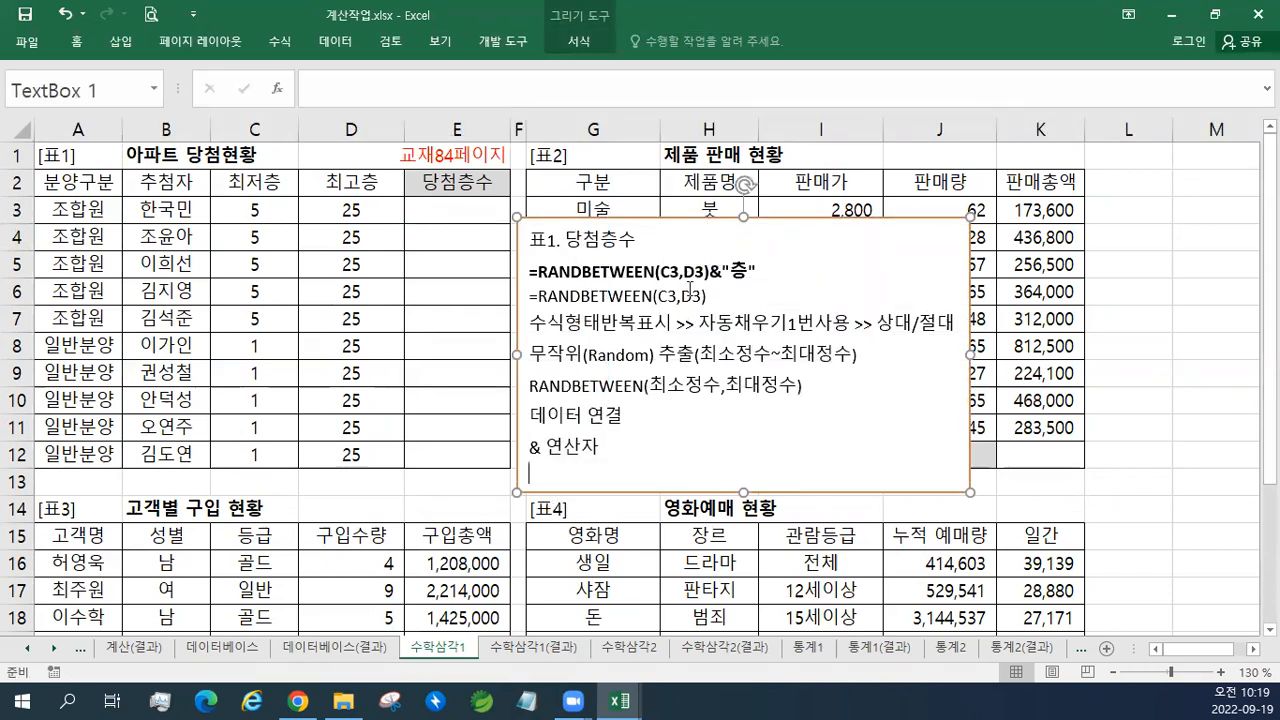
- Enlarge the two RANDBETWEEN formula lines in the notes text box to font size 16
left_click_drag(708, 297, 519, 275)
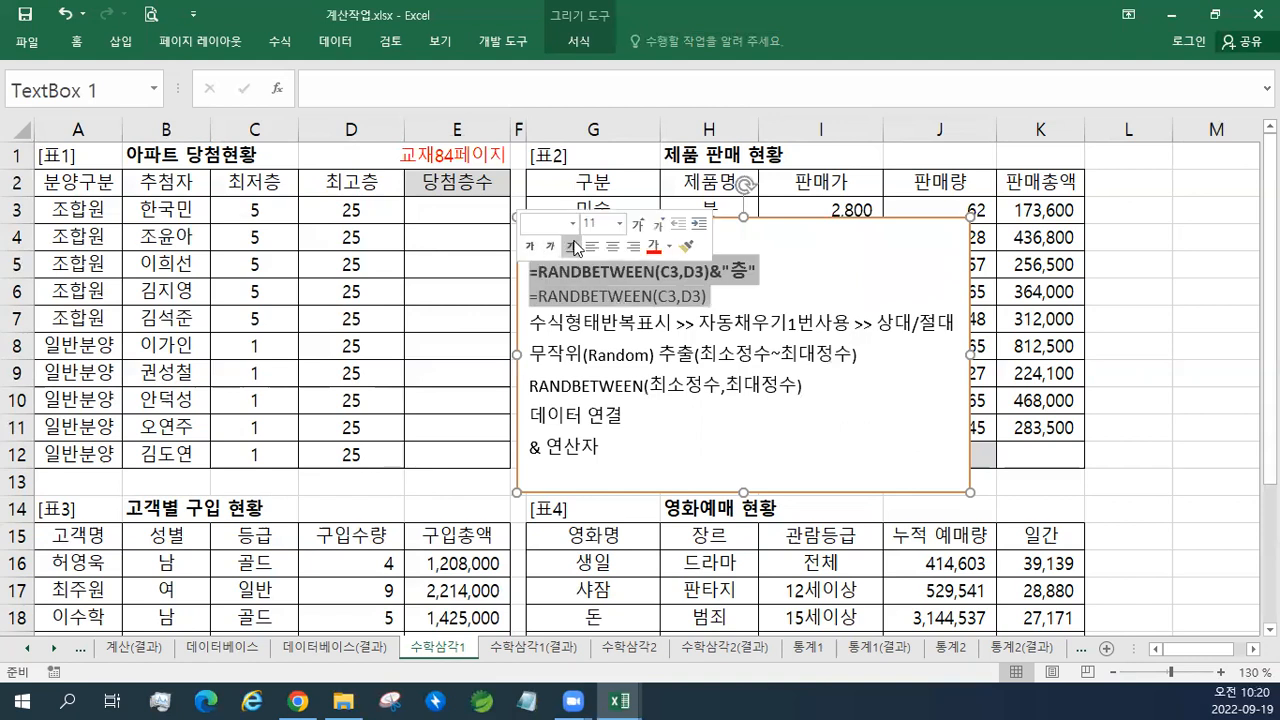
left_click(640, 225)
left_click(640, 225)
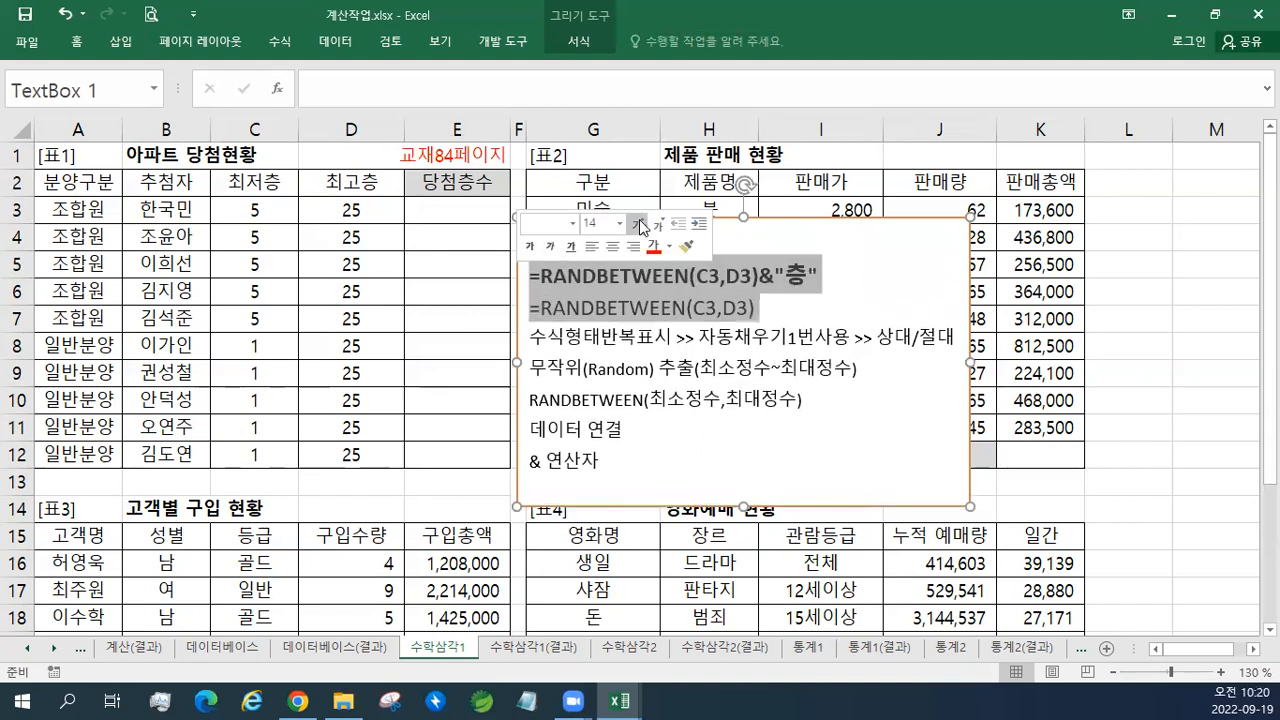
left_click(640, 225)
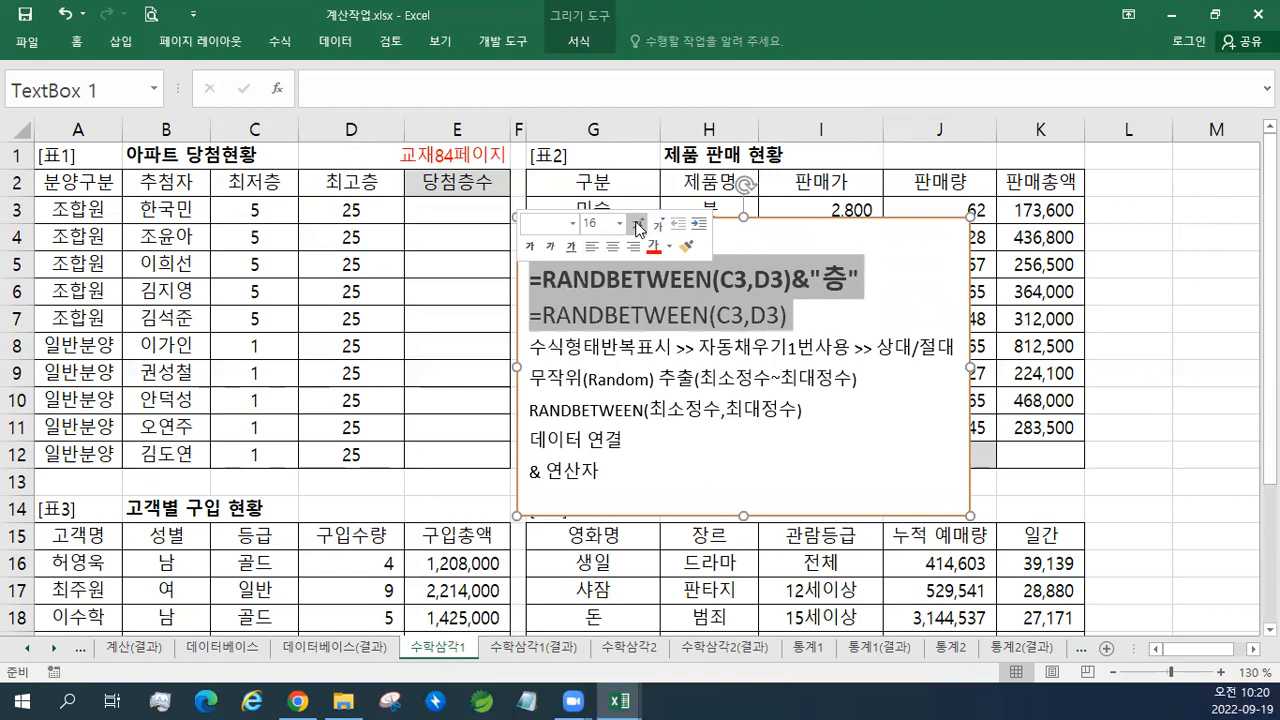
left_click(464, 209)
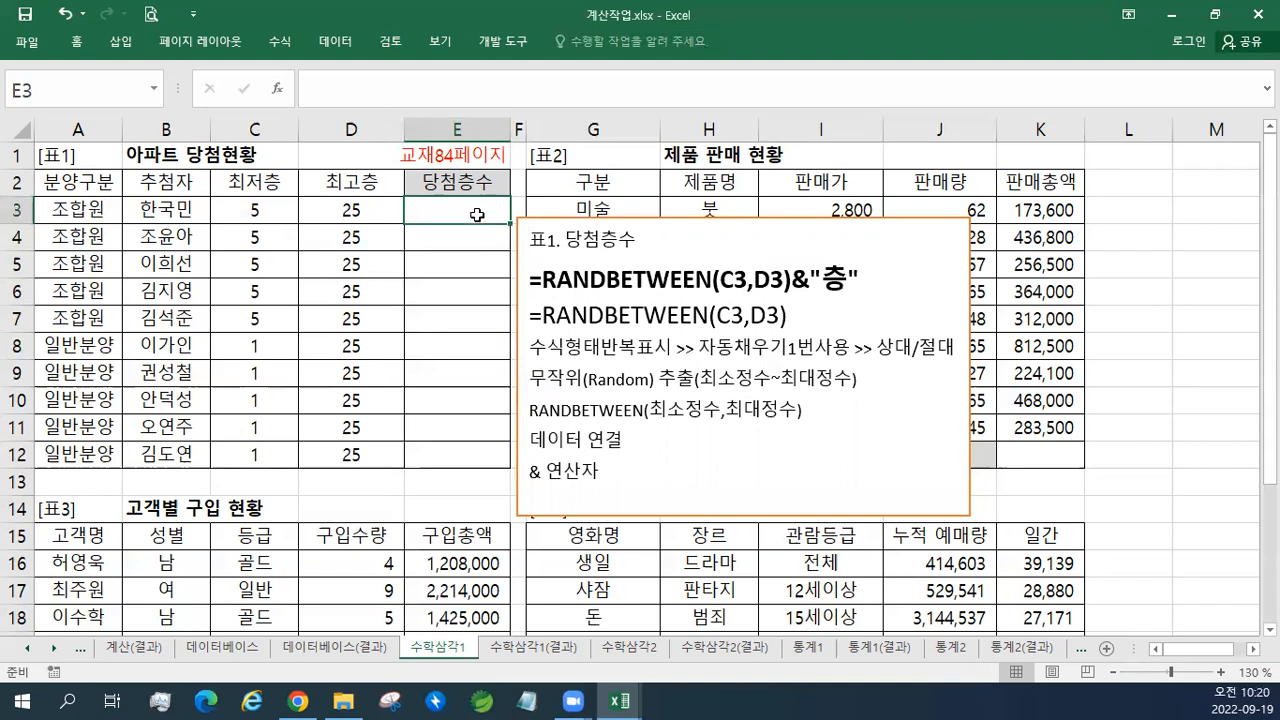
- Move the notes text box slightly down and right so its left edge lines up with column G
left_click(569, 217)
left_click_drag(569, 217, 579, 227)
left_click(479, 210)
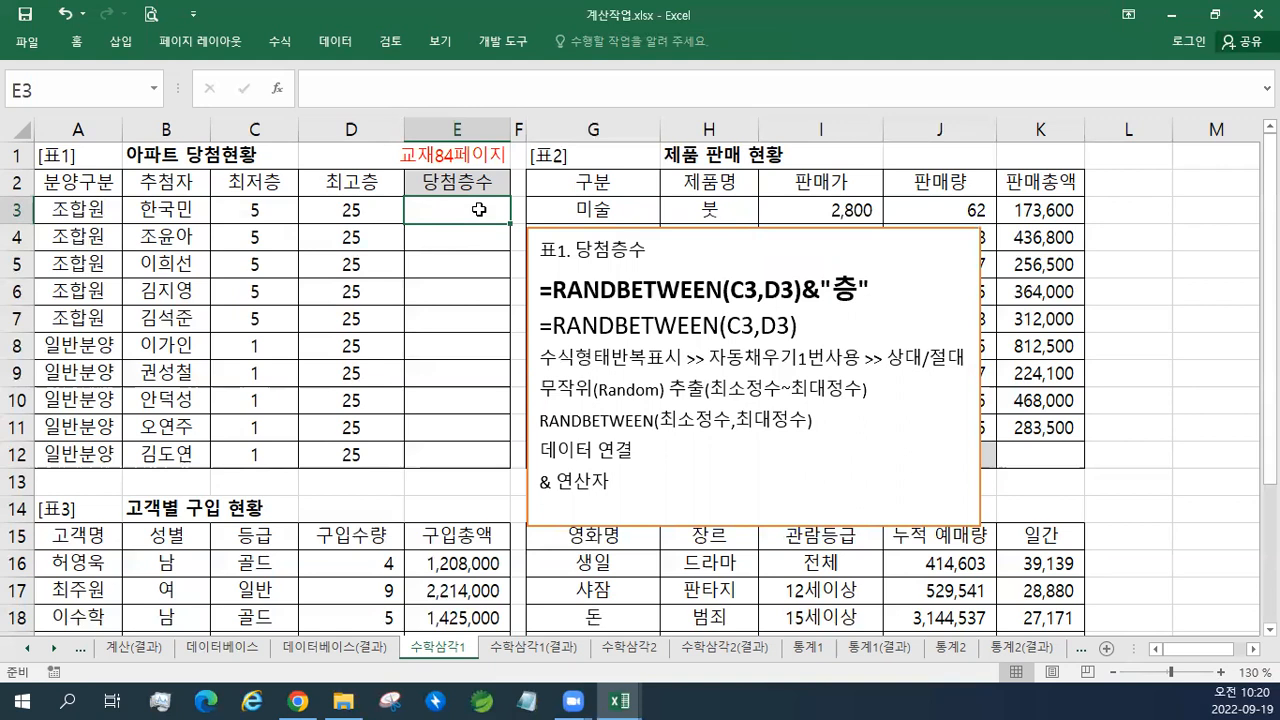
- Examine the 최저층 values, the 최고층 values and the empty 당첨층수 cells E3:E12 of 표1
left_click_drag(262, 218, 262, 452)
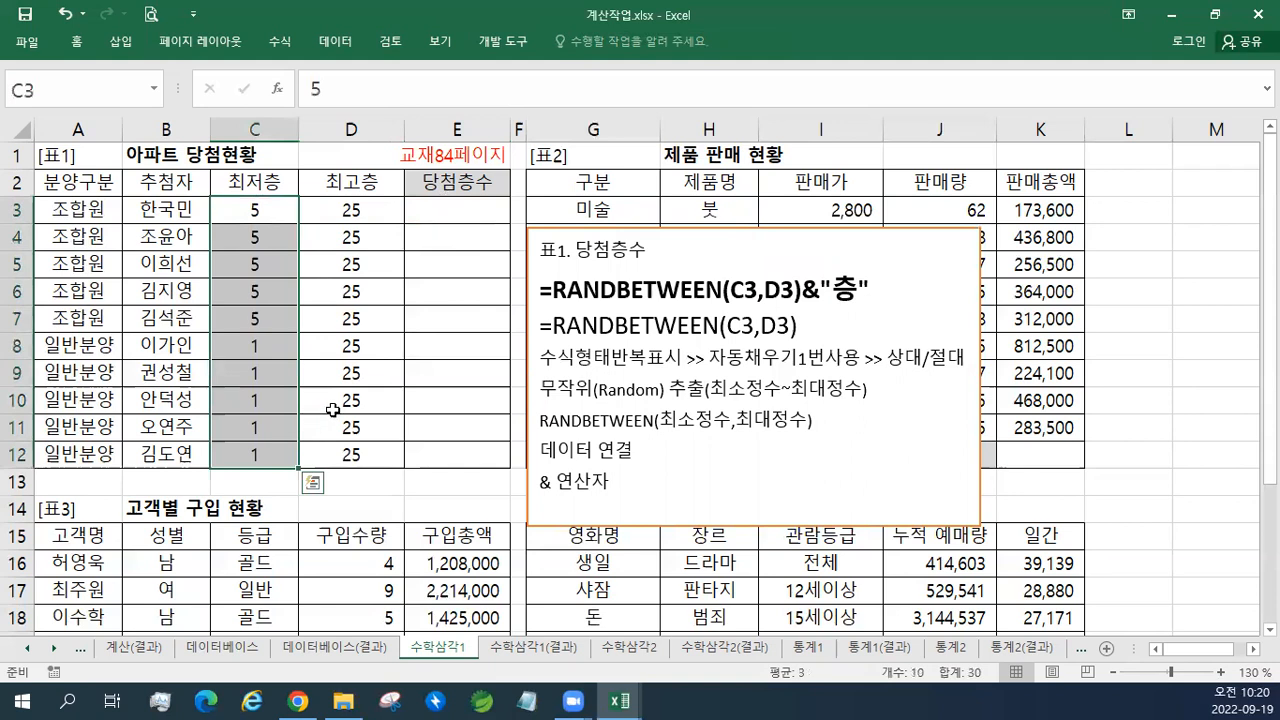
left_click_drag(356, 218, 355, 436)
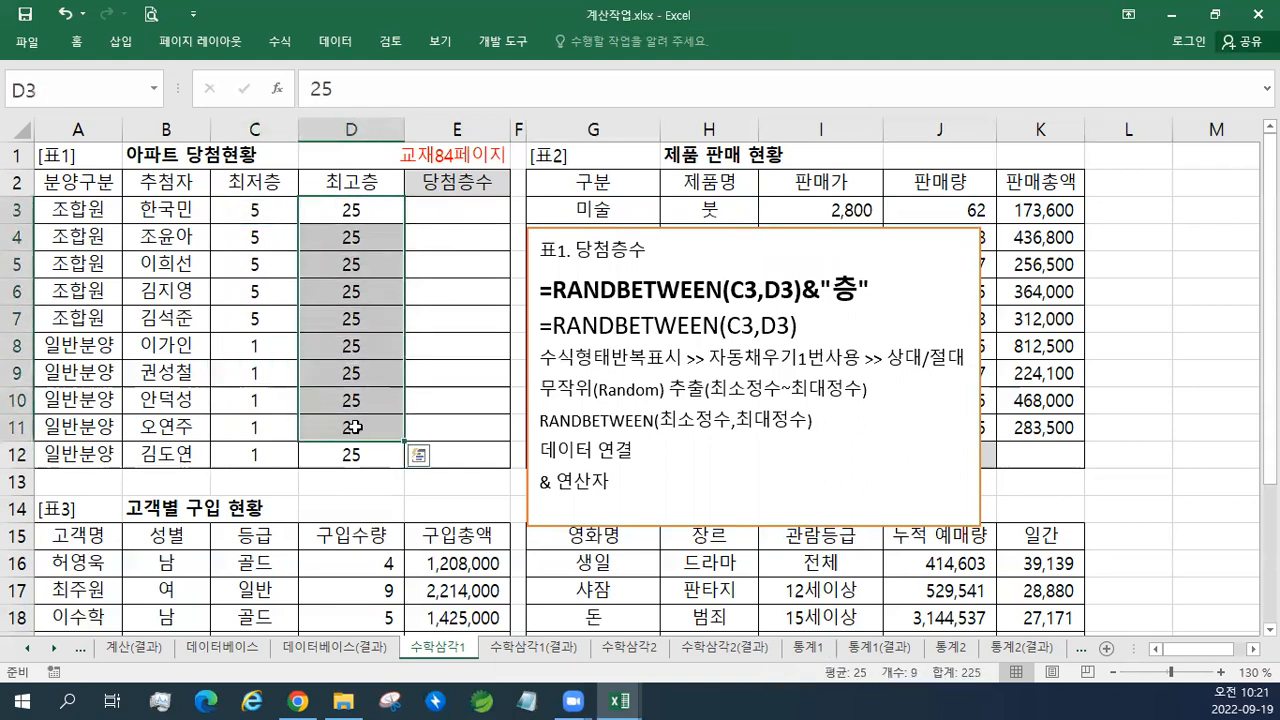
left_click_drag(245, 212, 265, 437)
left_click(356, 233)
left_click(352, 365)
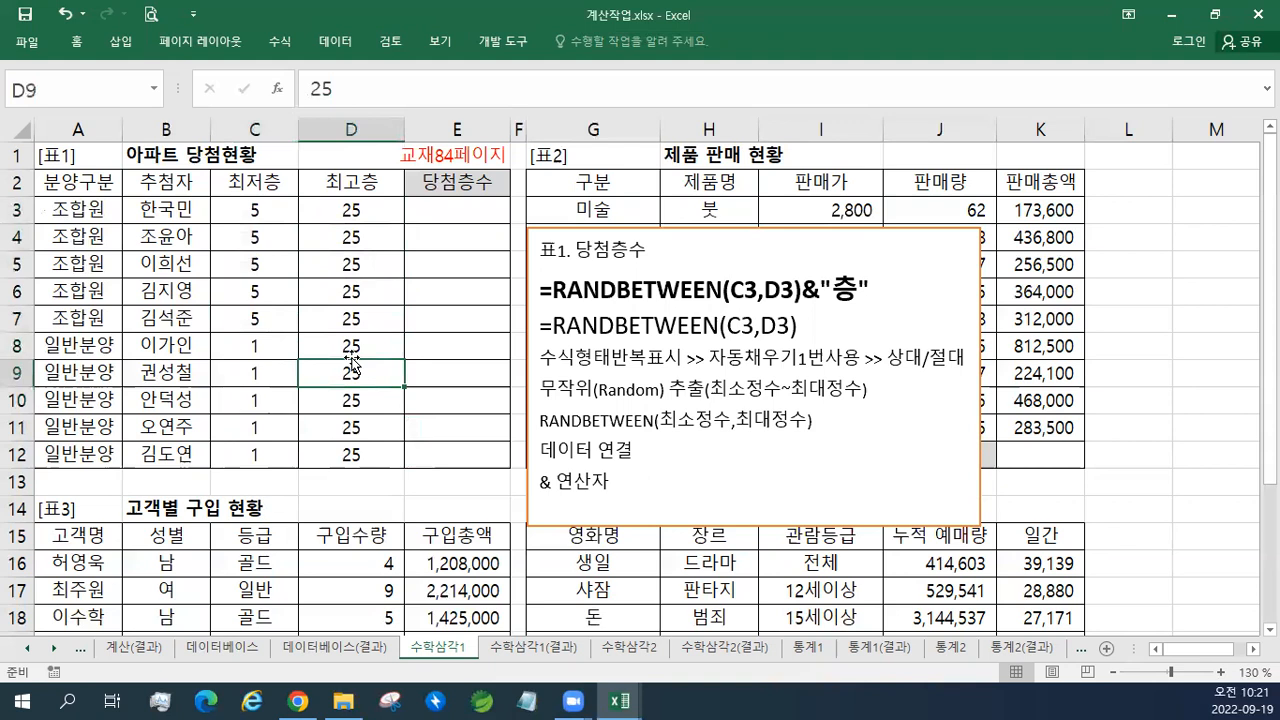
mouse_move(446, 186)
left_mouse_down()
mouse_move(443, 251)
mouse_move(443, 209)
left_mouse_up()
left_click(443, 210)
left_click_drag(443, 255, 446, 454)
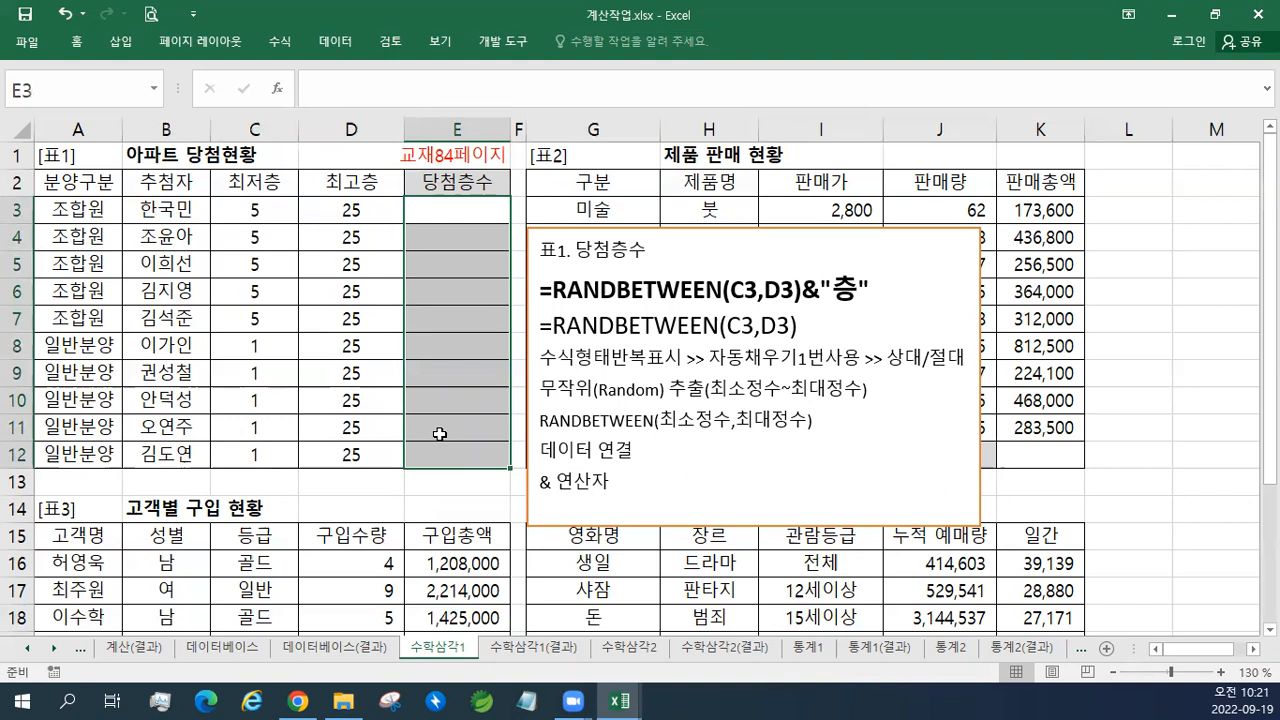
left_click(457, 210)
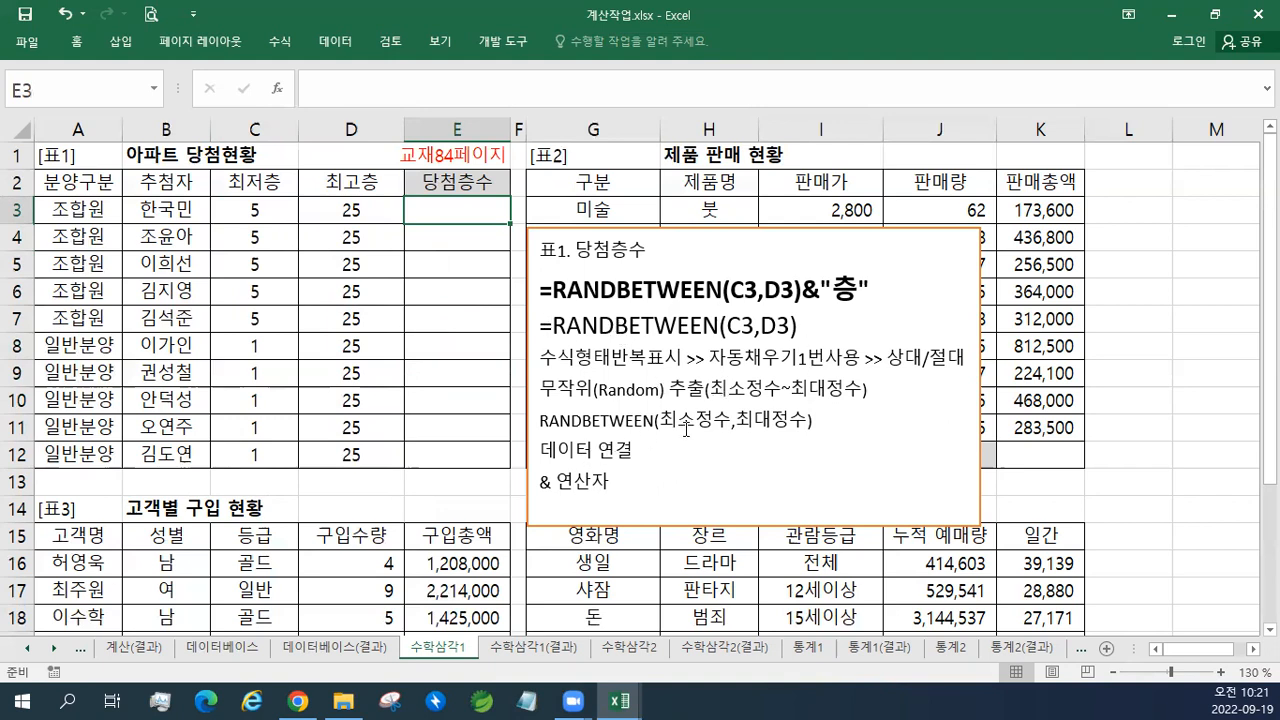
- Go through the empty 당첨층수 cells of 표1 from E3 to E12, individually and as one range
mouse_move(471, 214)
left_mouse_down()
mouse_move(472, 292)
mouse_move(477, 211)
left_mouse_up()
left_click(478, 235)
left_click(474, 266)
left_click(466, 292)
left_click(458, 320)
left_click(456, 346)
left_click(452, 373)
left_click(448, 400)
left_click(441, 450)
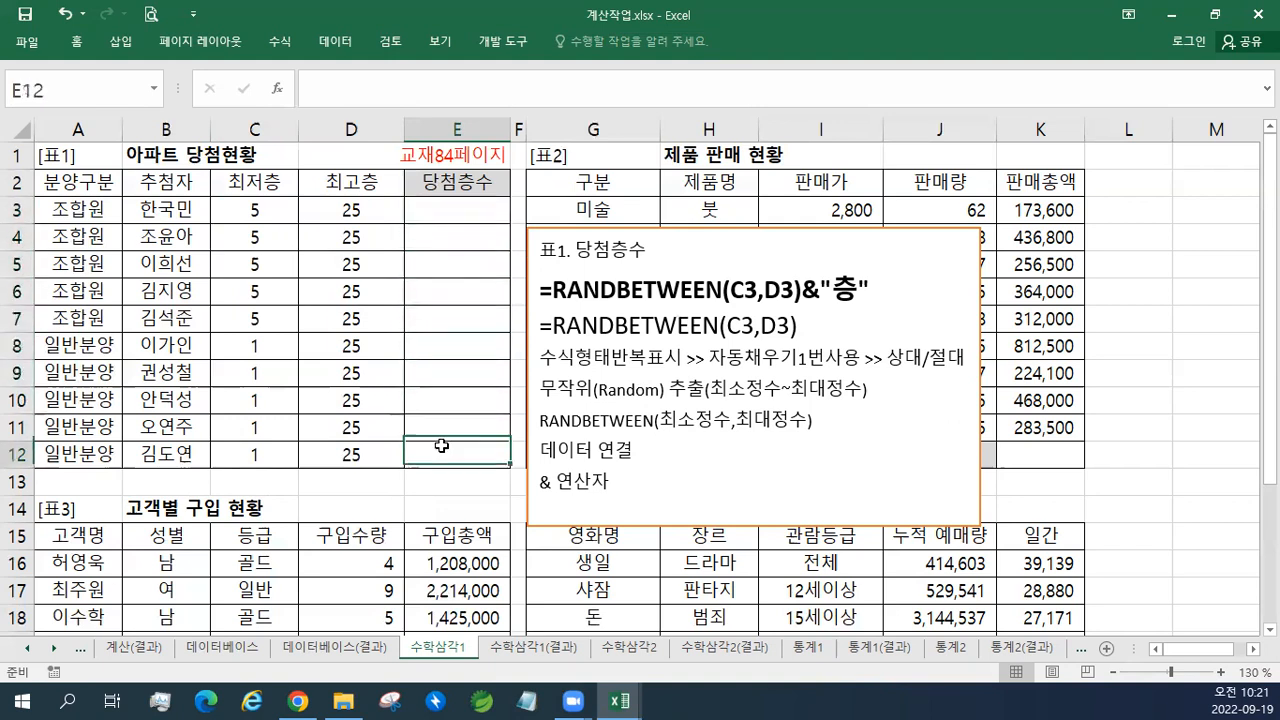
left_click_drag(452, 214, 451, 452)
left_click_drag(460, 214, 451, 432)
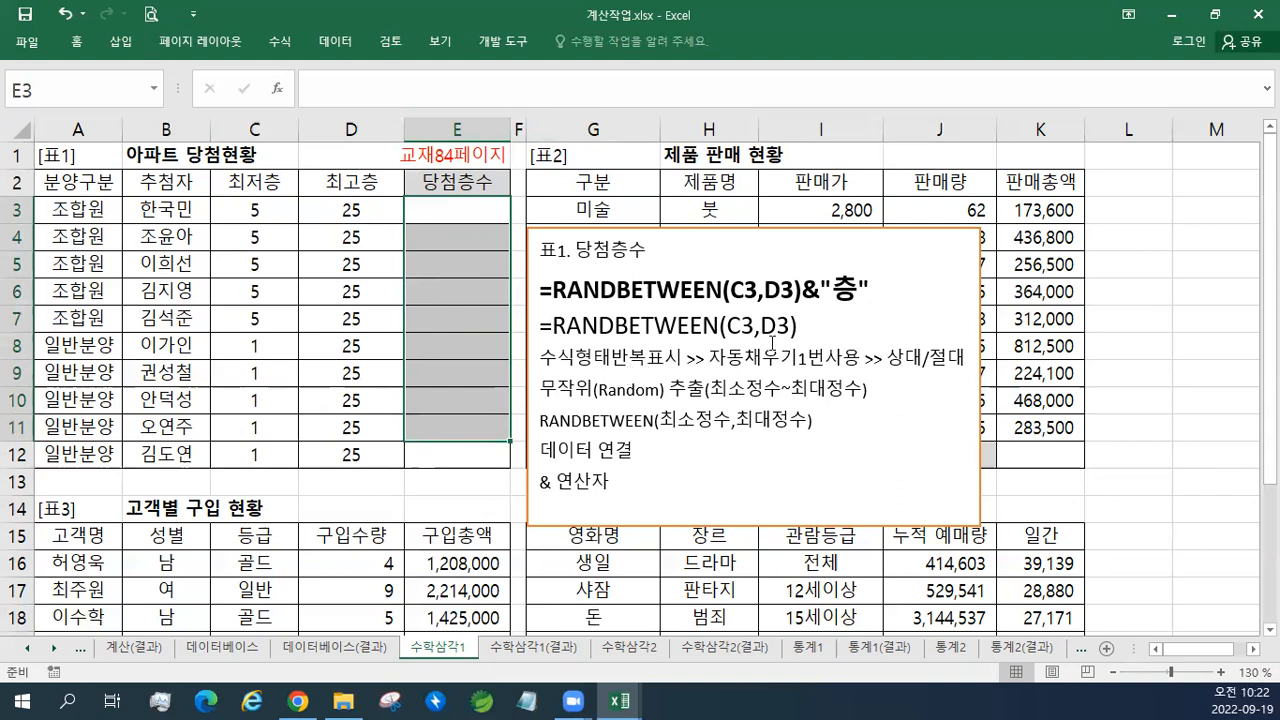
left_click(470, 215)
left_click_drag(508, 222, 501, 467)
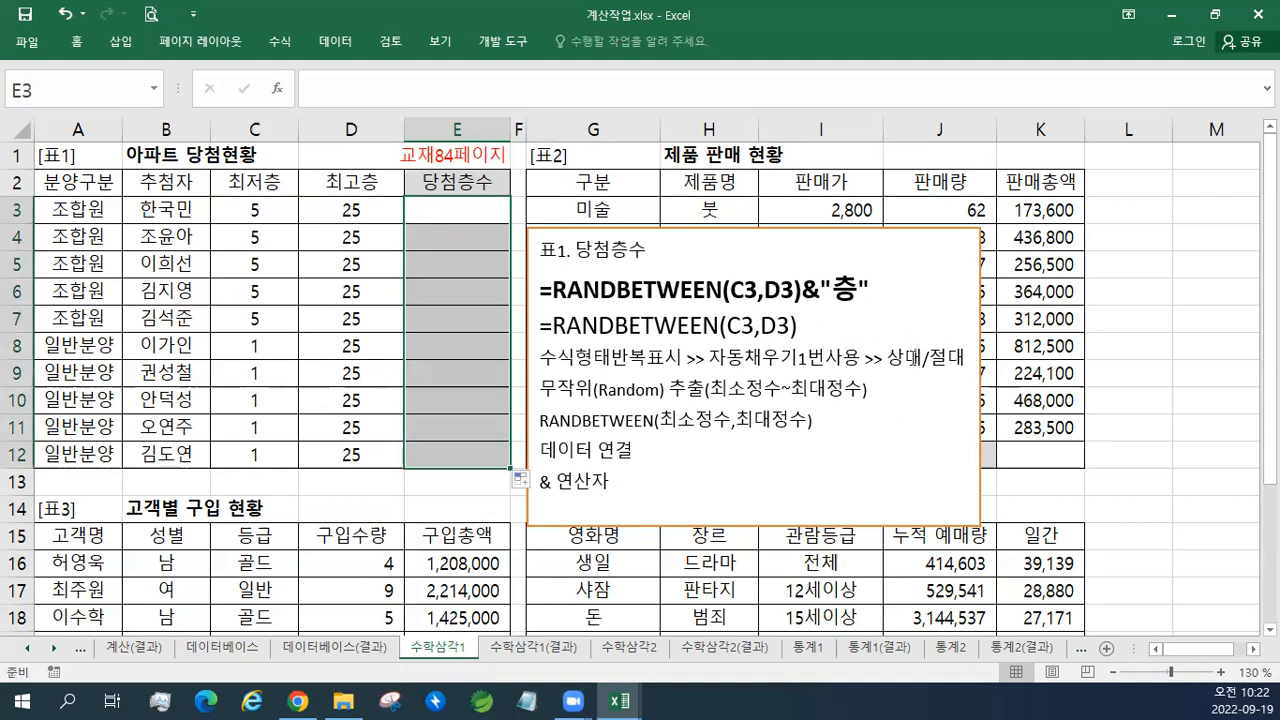
- Begin a RANDBETWEEN formula in 당첨층수 cell E3 with C3 as the minimum argument
left_click(460, 209)
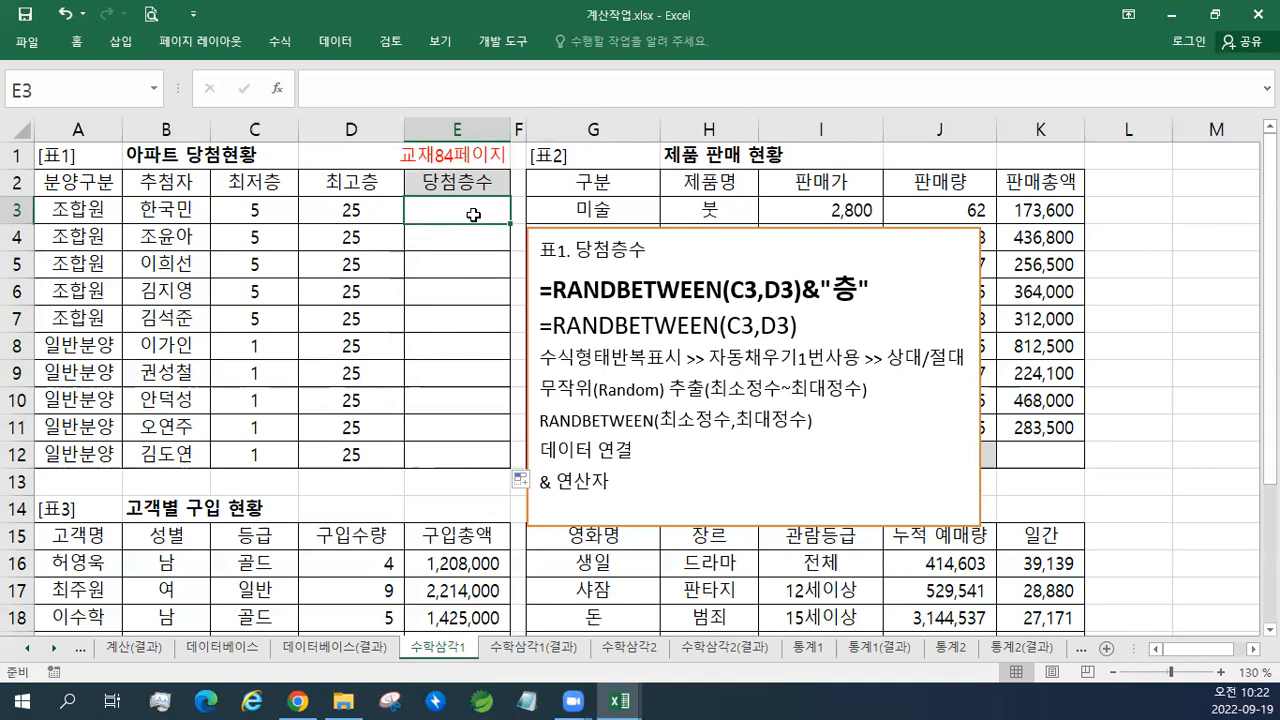
type("=ㄱㅁ")
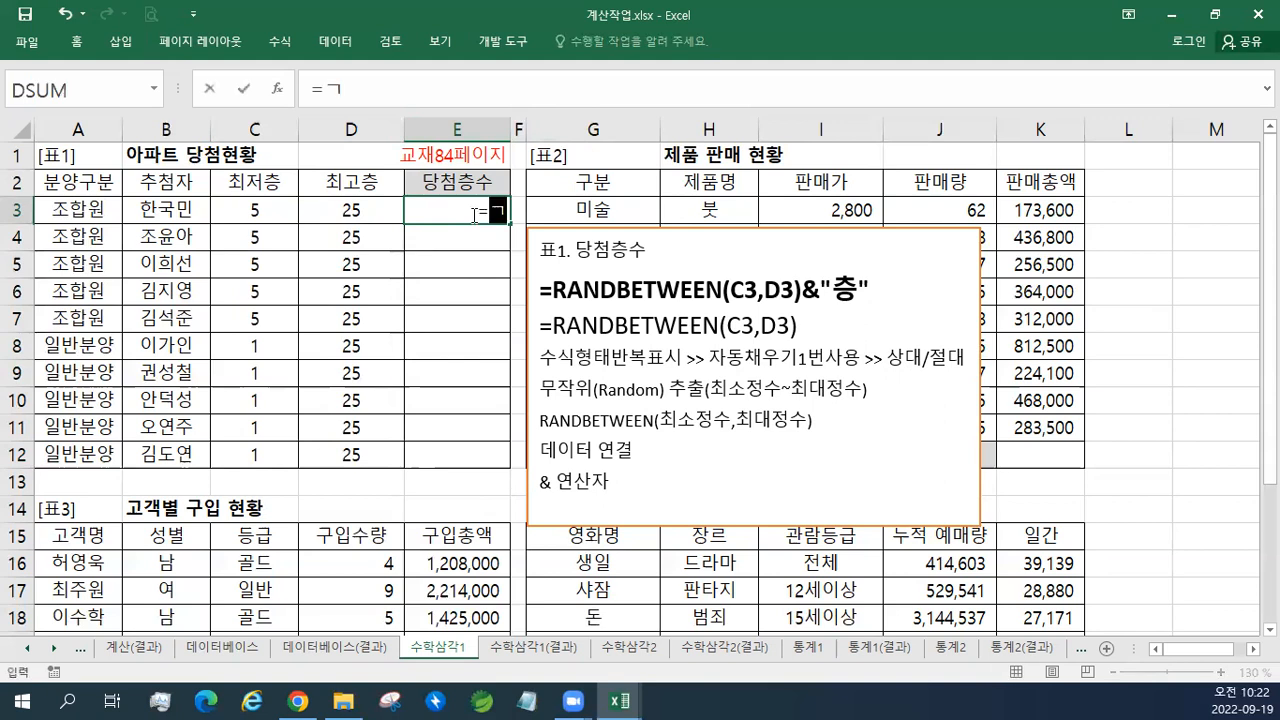
key("BackSpace")
key("BackSpace")
key("Hangul")
type("ra")
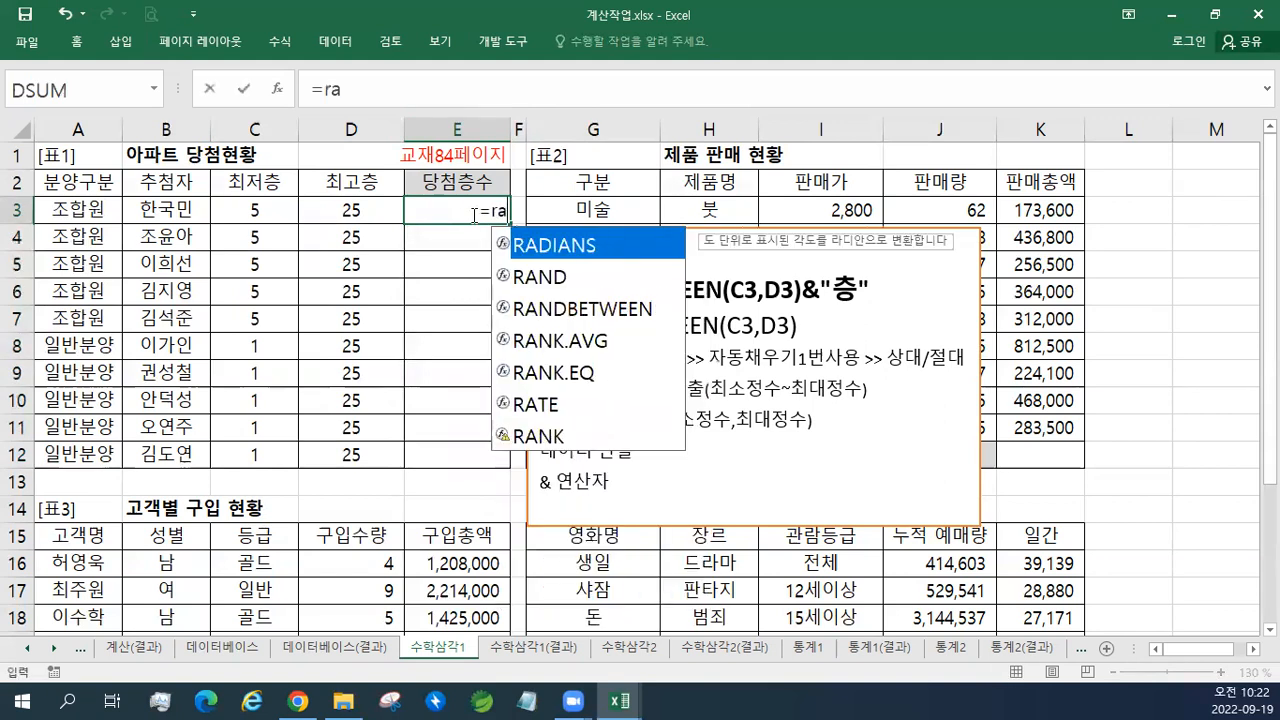
key("BackSpace")
key("BackSpace")
type("R")
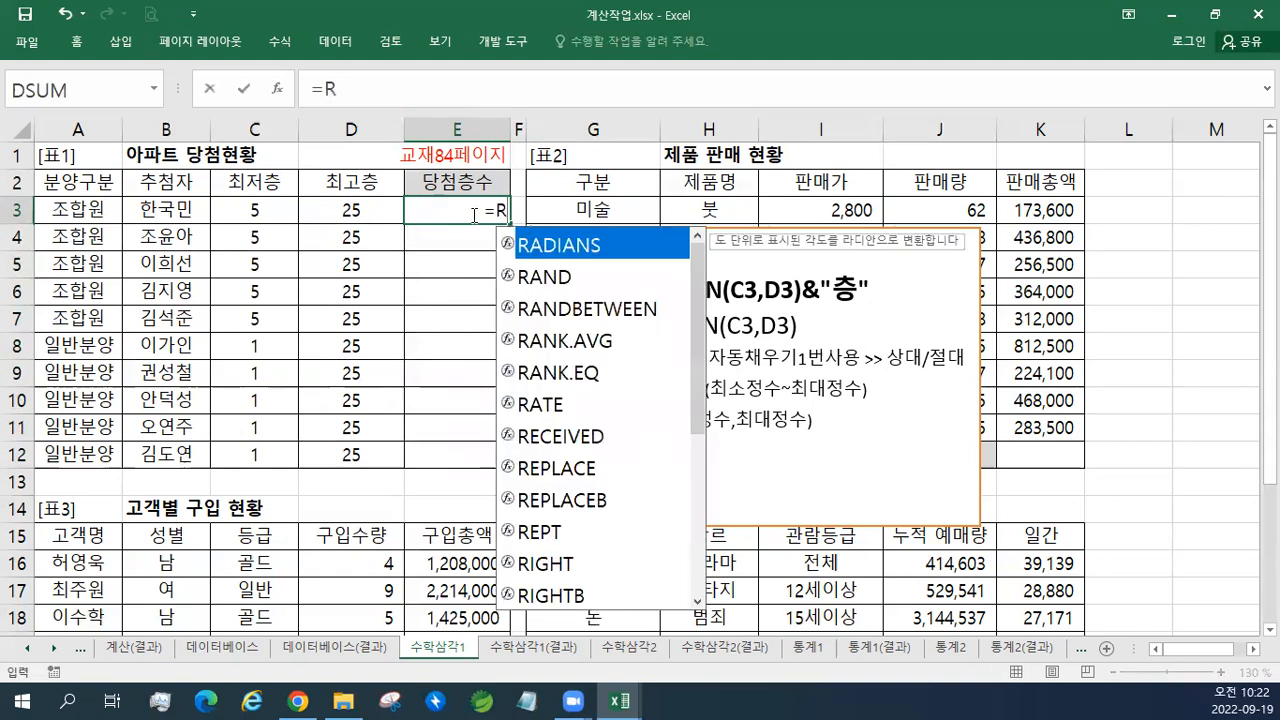
type("AND")
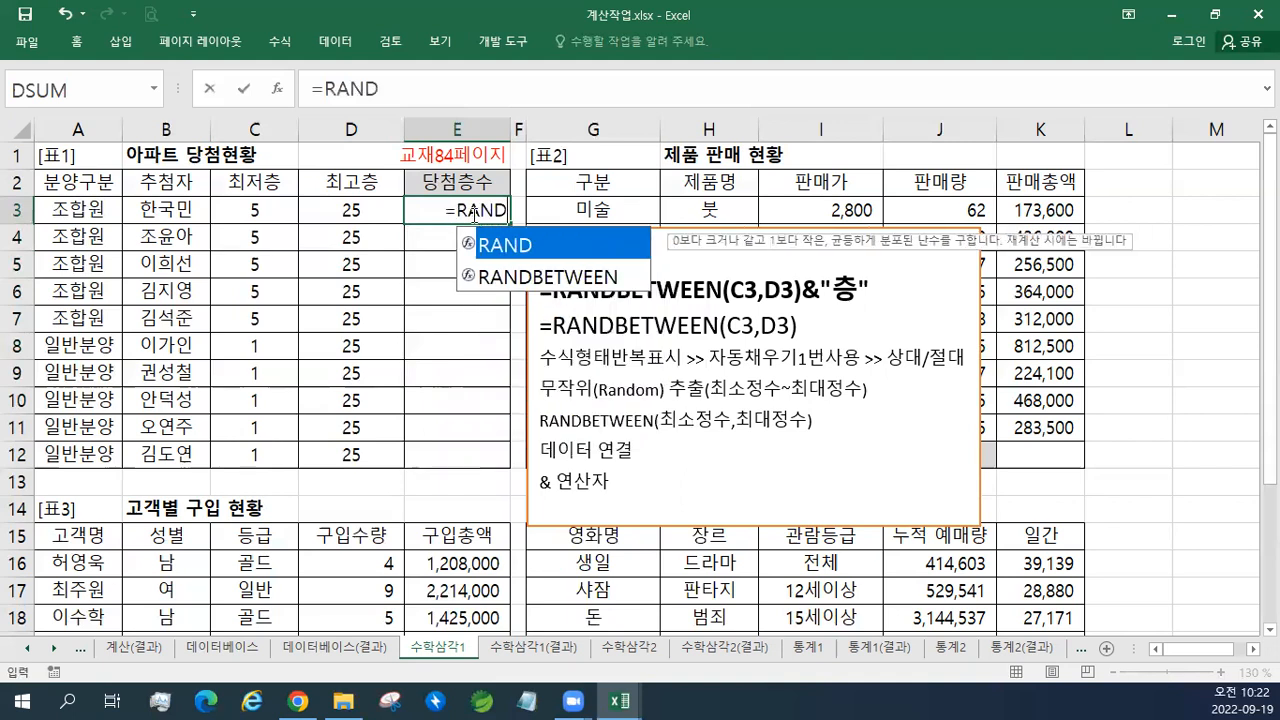
type("BETW")
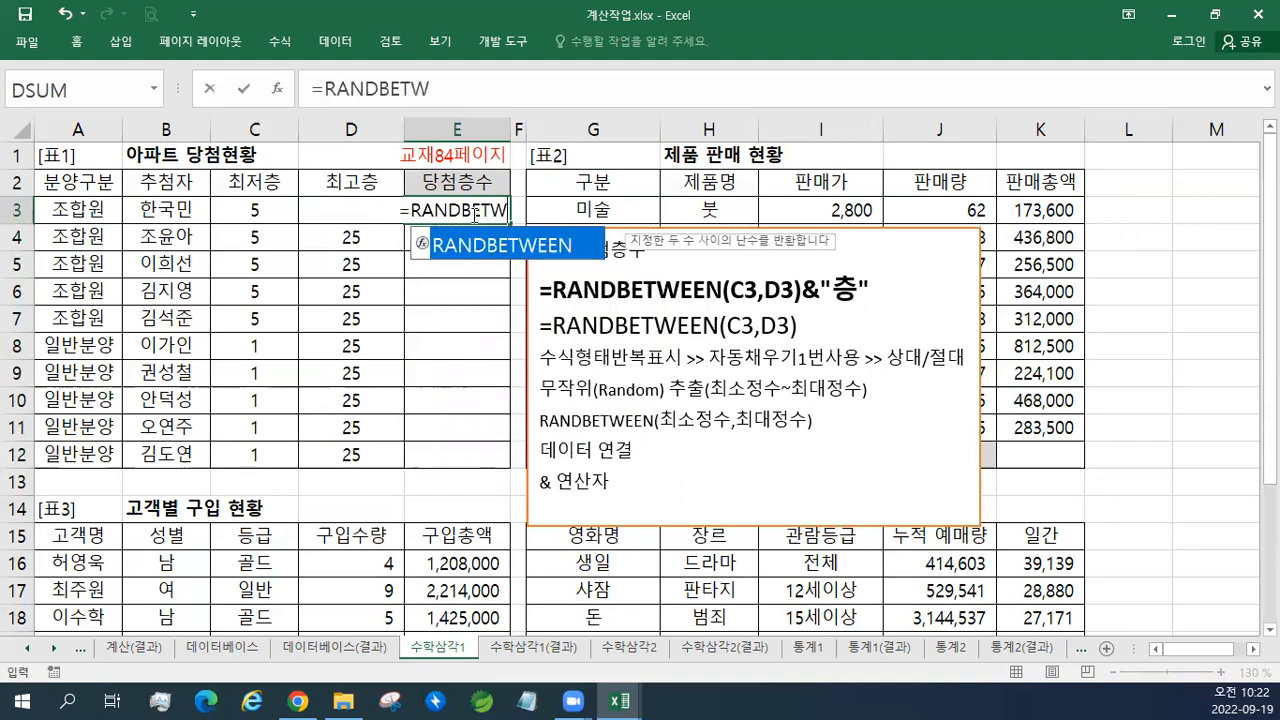
type("EEN(")
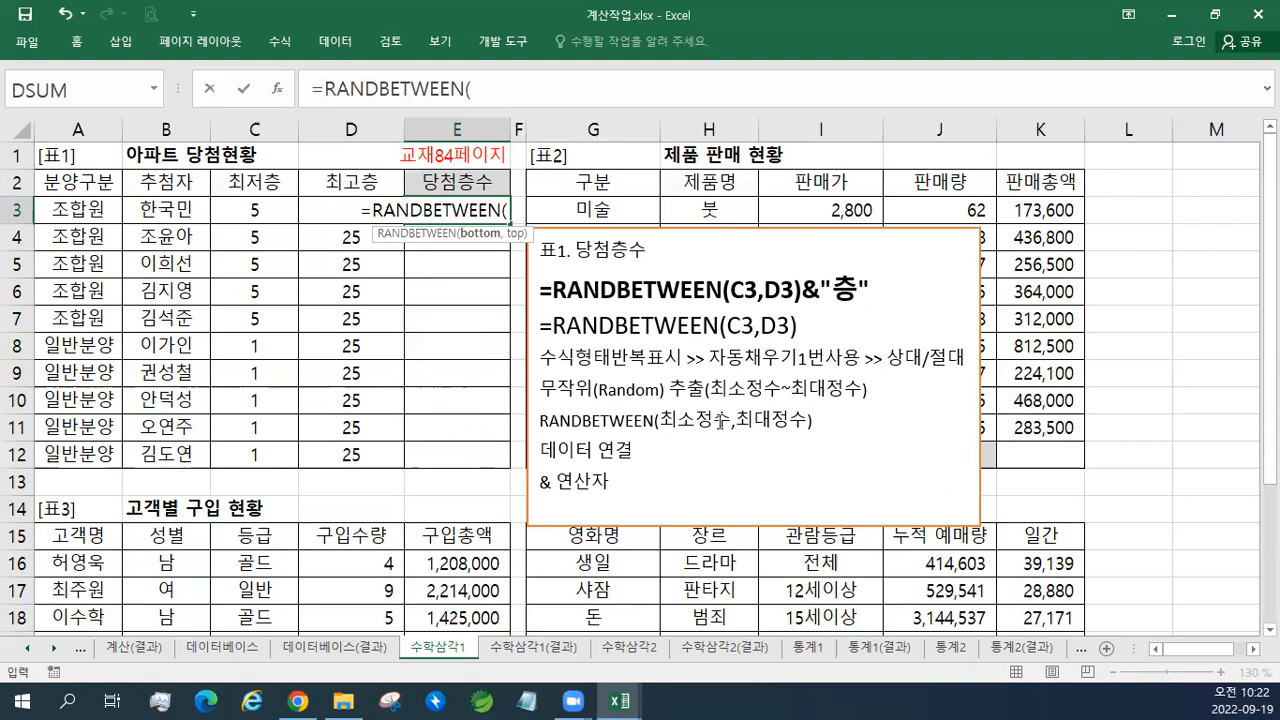
left_click(237, 214)
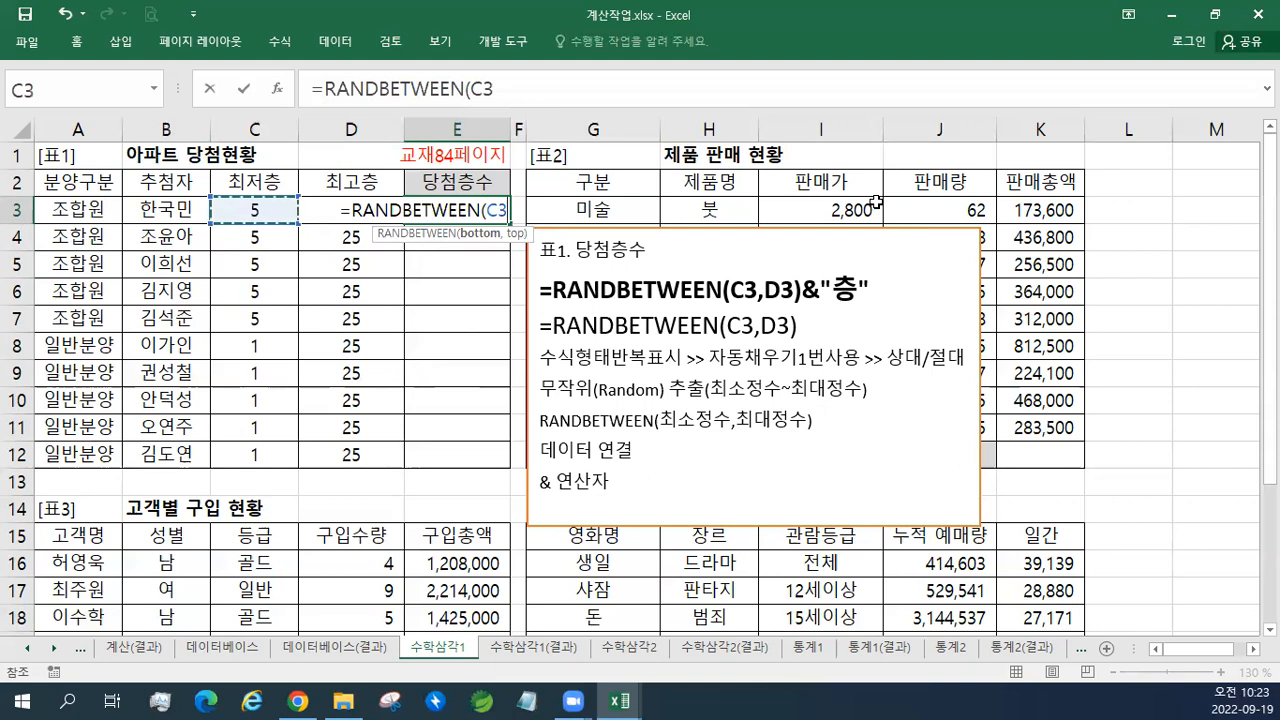
type(",")
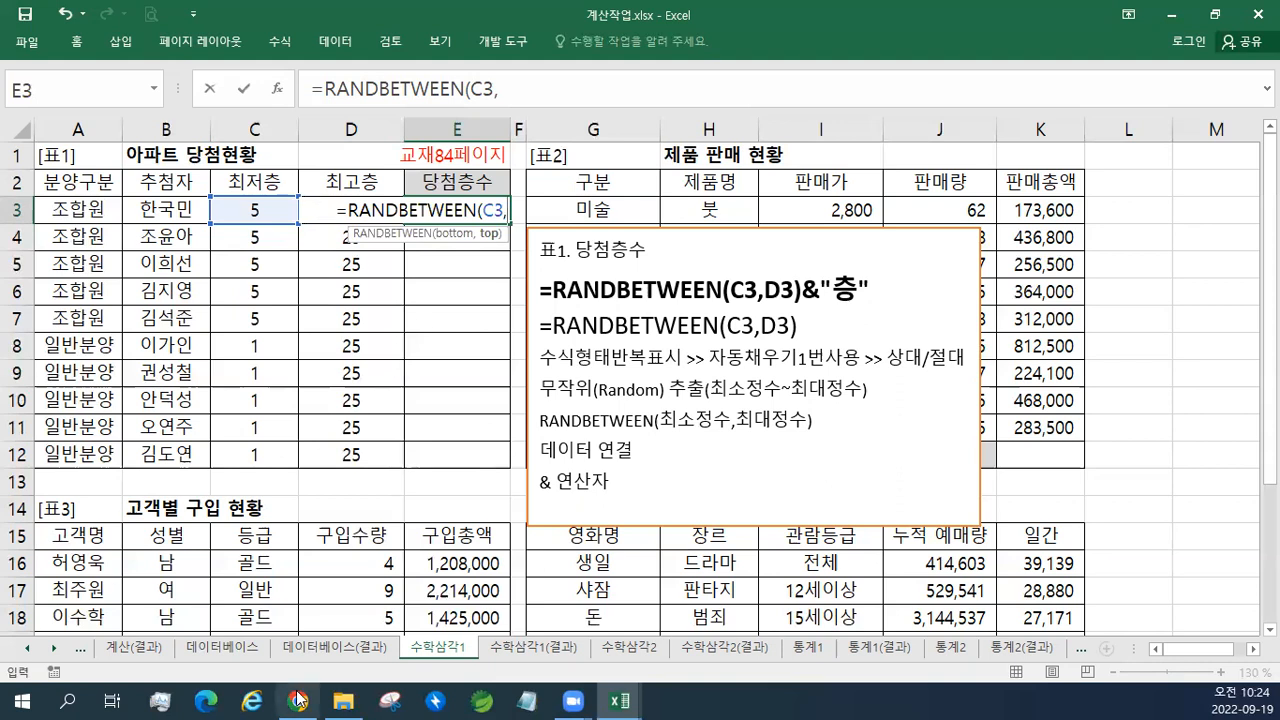
- Switch to 한컴오피스 한글 2010 and enter some arbitrary sample text in its blank document
left_click(22, 697)
scroll(66, 583, "down", 10)
scroll(66, 583, "down", 15)
scroll(68, 590, "down", 5)
scroll(68, 590, "up", 7)
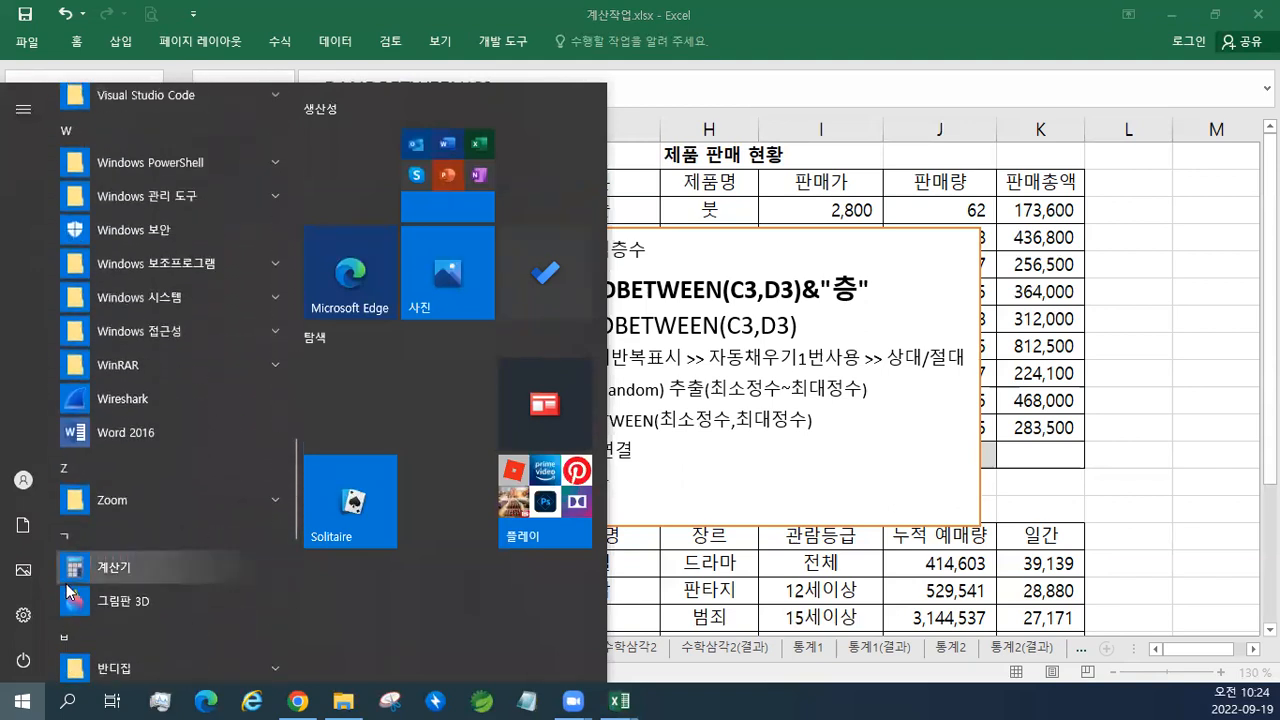
scroll(70, 590, "down", 3)
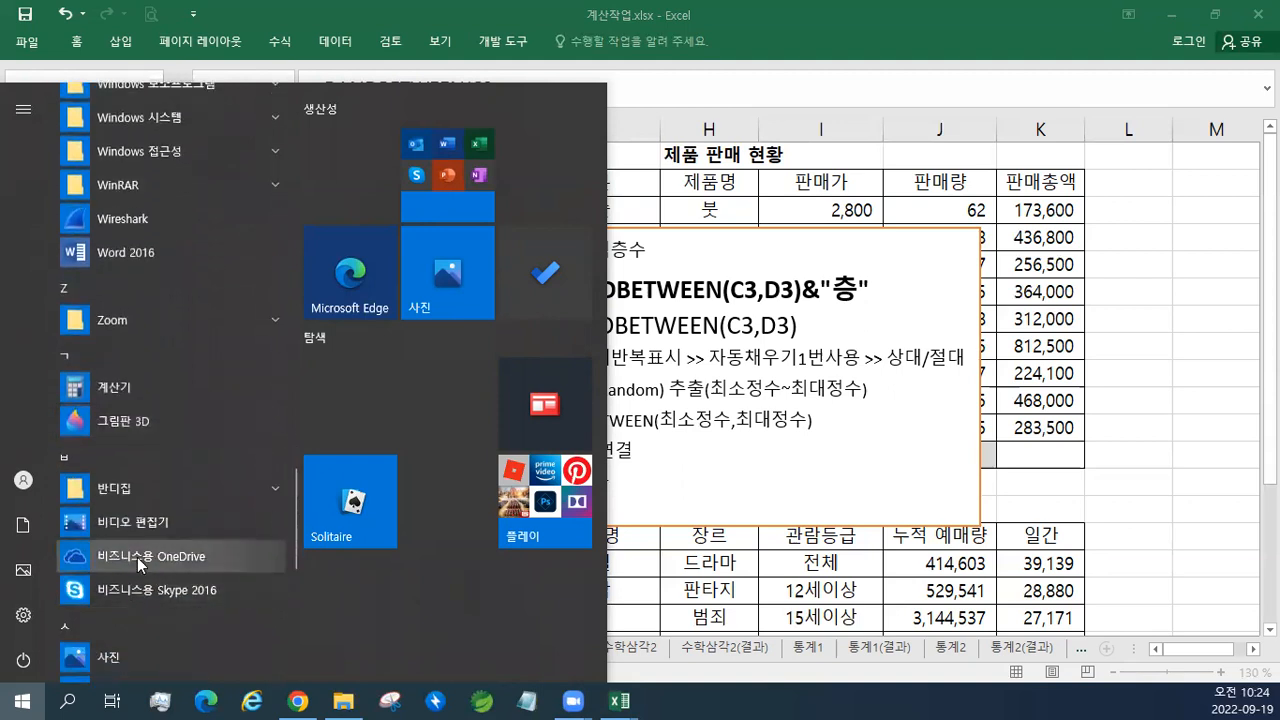
scroll(140, 560, "down", 10)
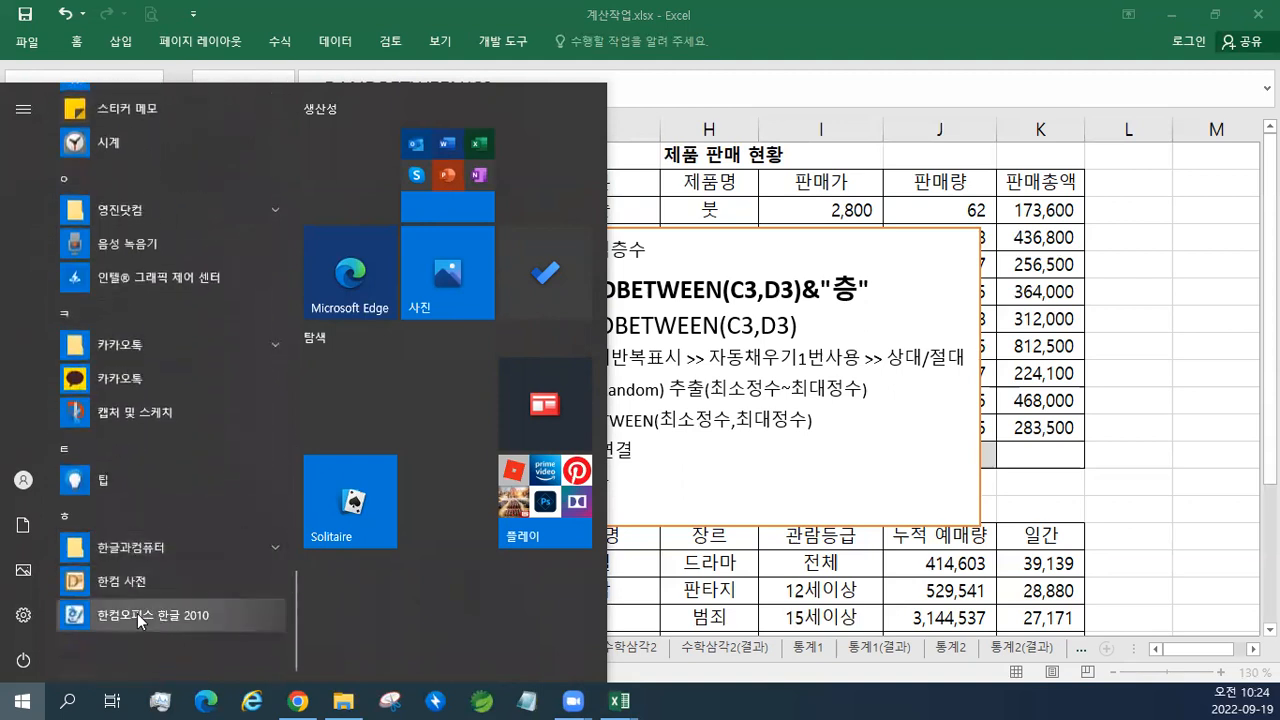
left_click(137, 617)
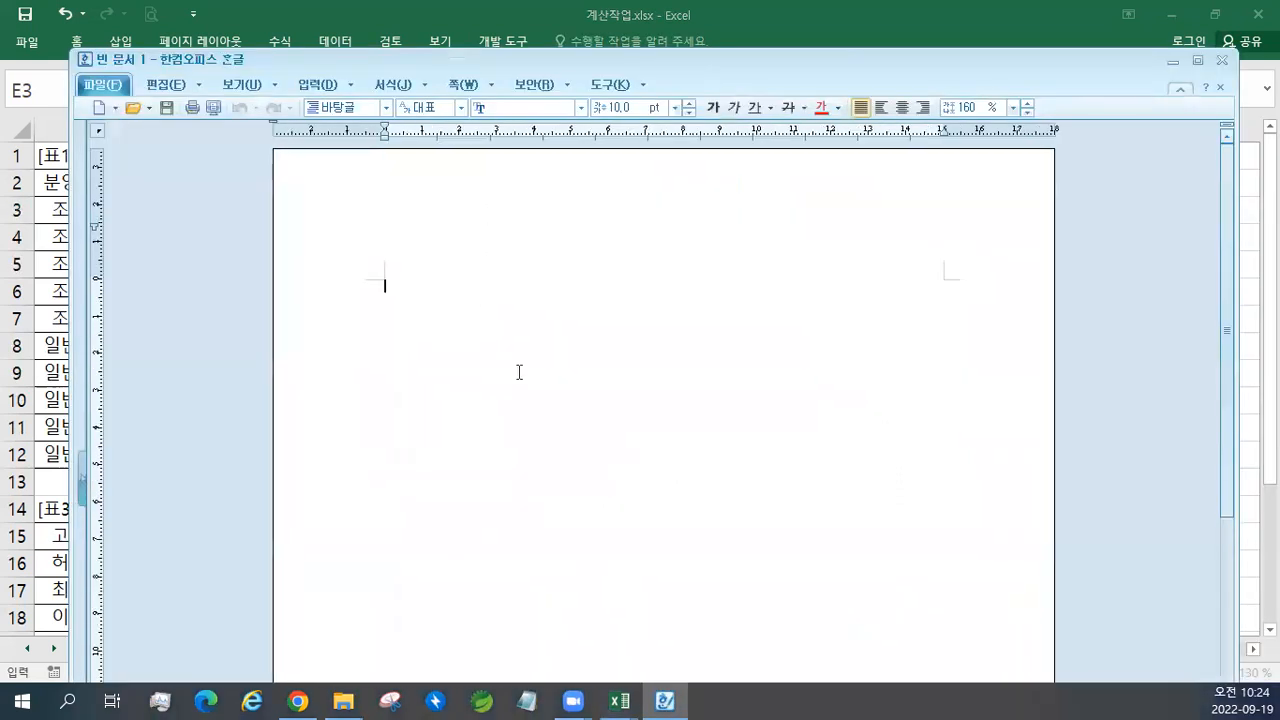
type("쇼여쇼ㅕ쇼ㅕㅛ셔ㅛ75")
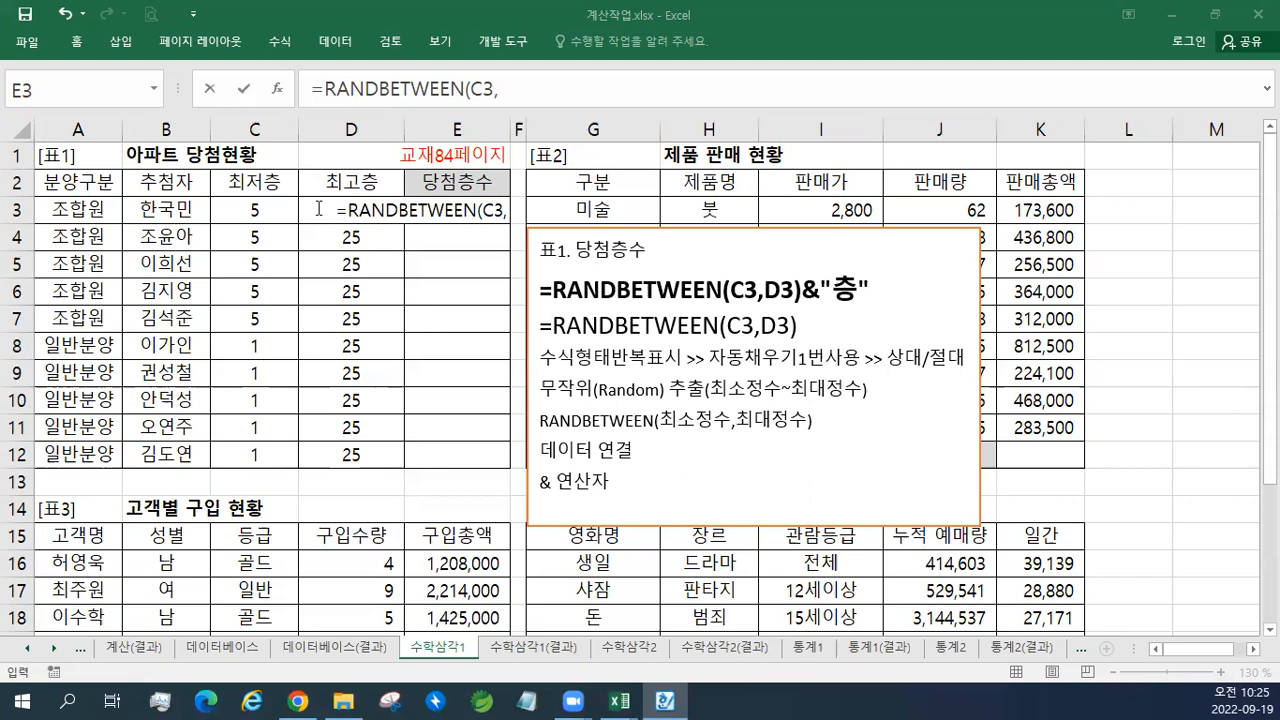
- Complete the unfinished formula in E3 as =RANDBETWEEN(C3,D3) and fill it down through E12
left_click(326, 211)
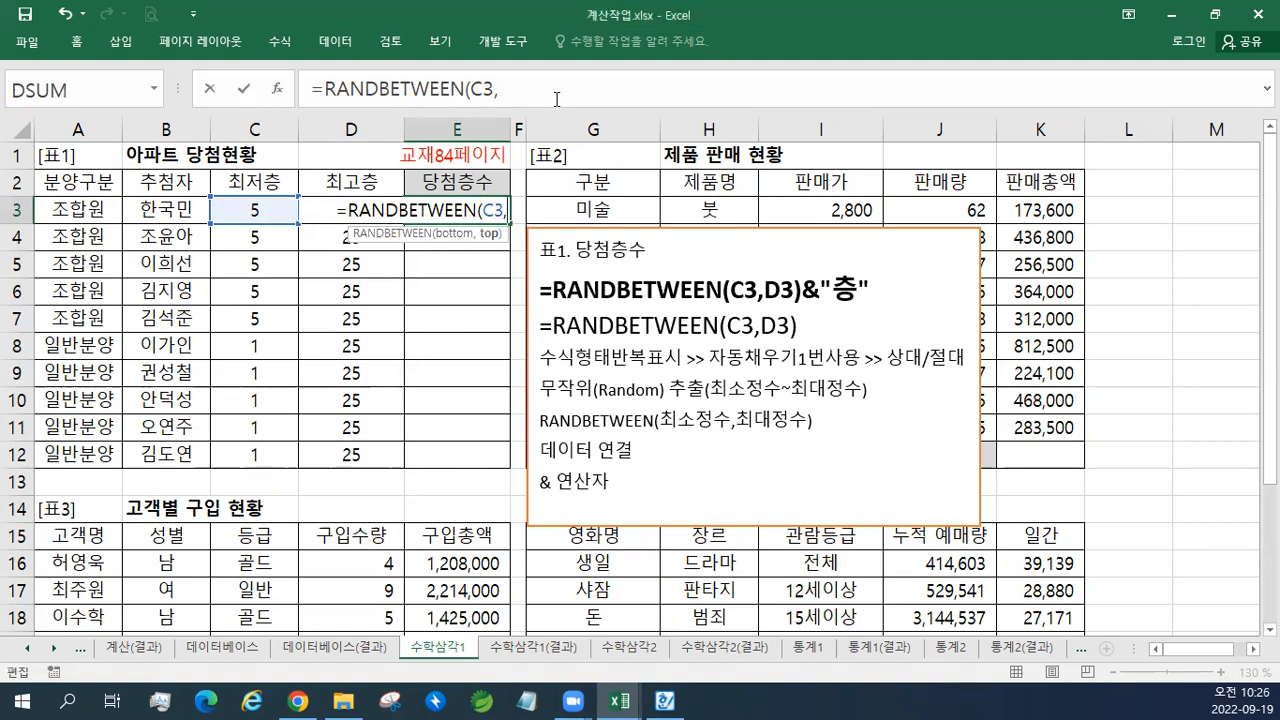
left_click(343, 160)
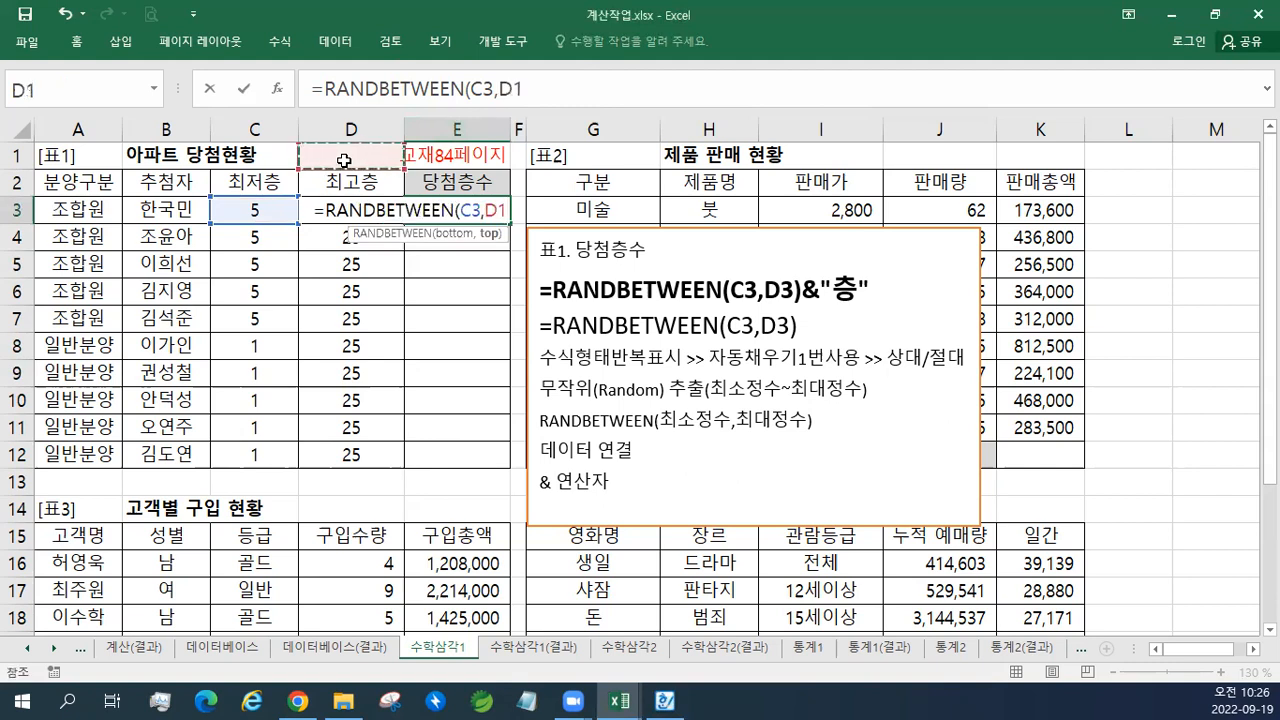
key("Down")
key("Down")
key("Down")
key("Down")
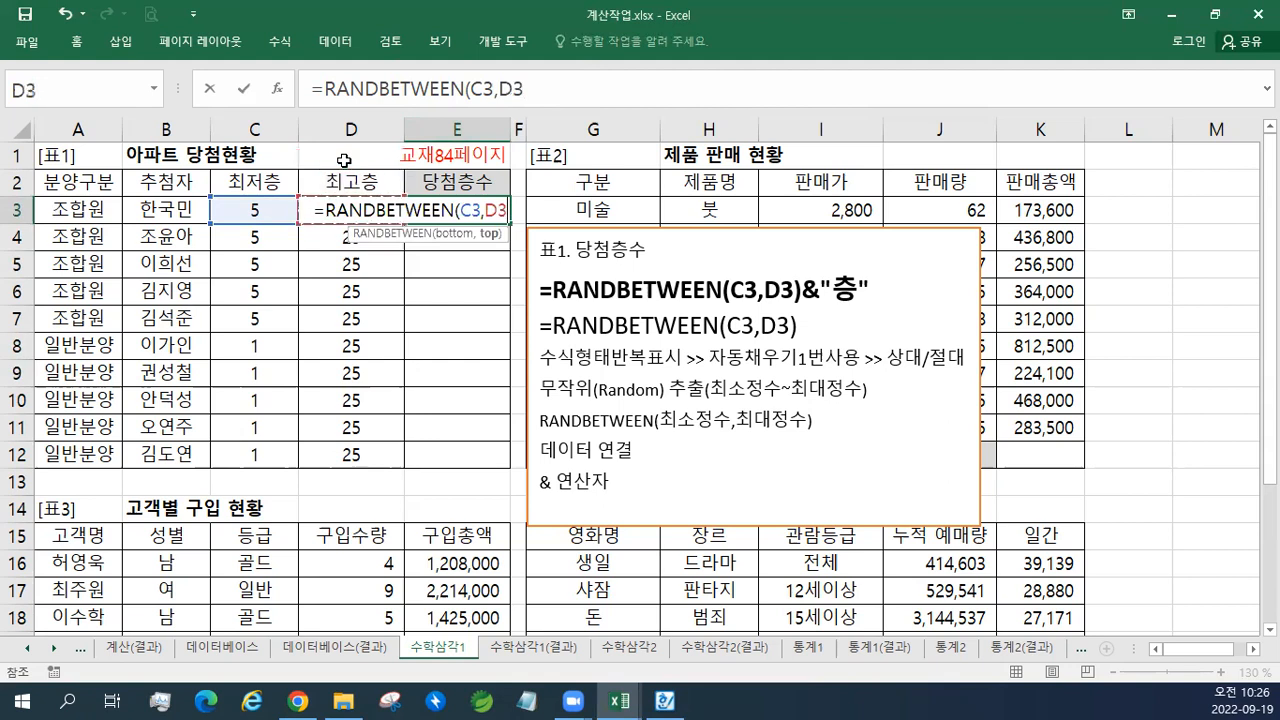
key("Up")
key("Up")
type(")")
key("Return")
key("Up")
left_click_drag(511, 224, 483, 465)
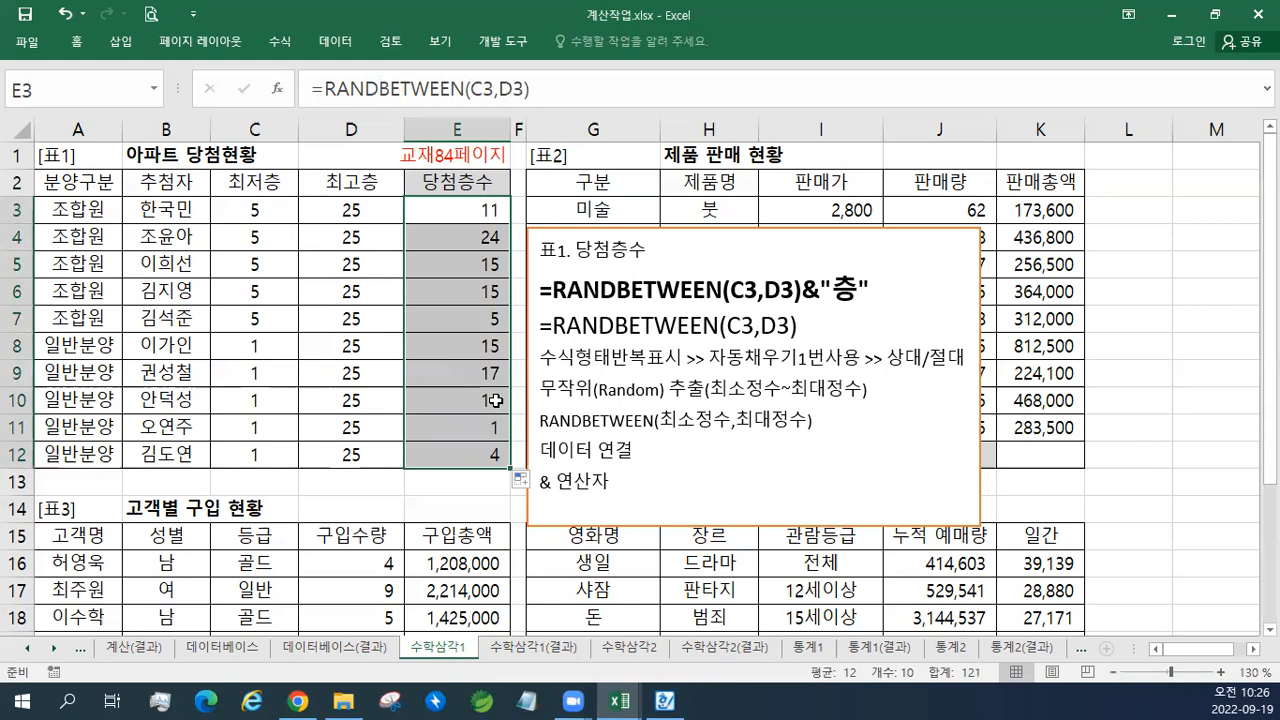
- Append &"층" to the RANDBETWEEN formula in E3 and fill the extended formula down through E12
left_click(478, 208)
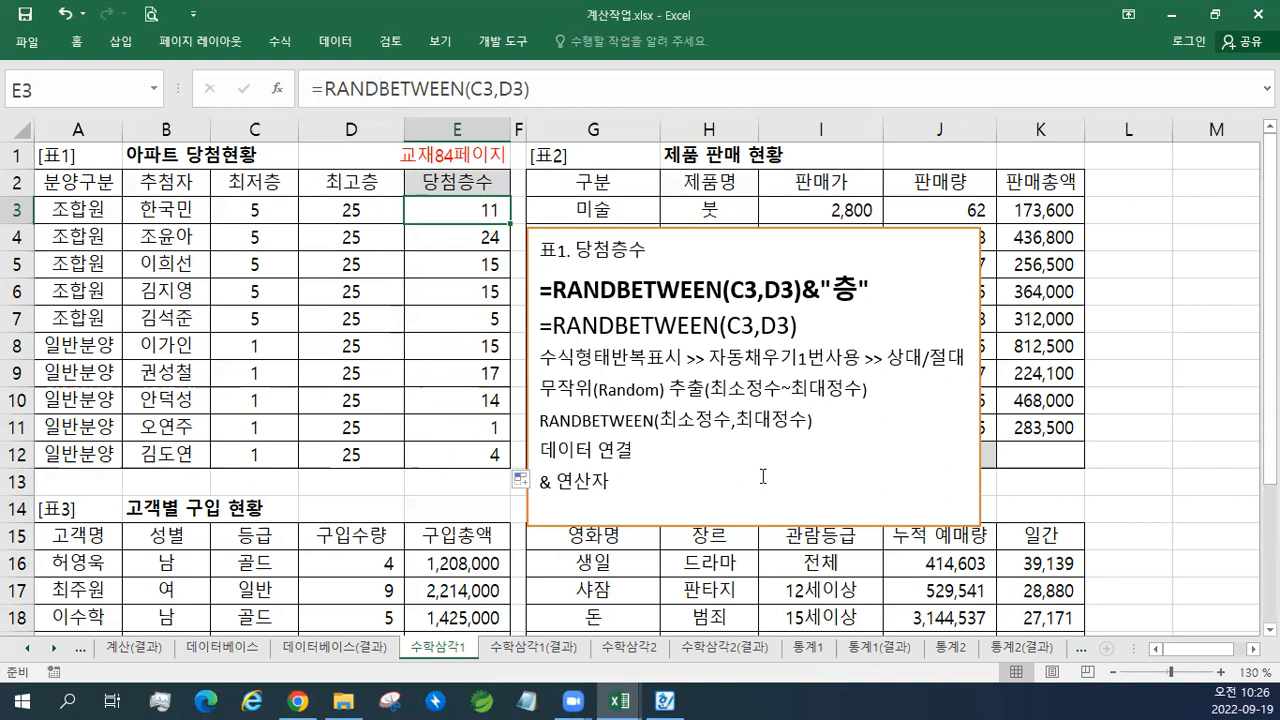
double_click(479, 213)
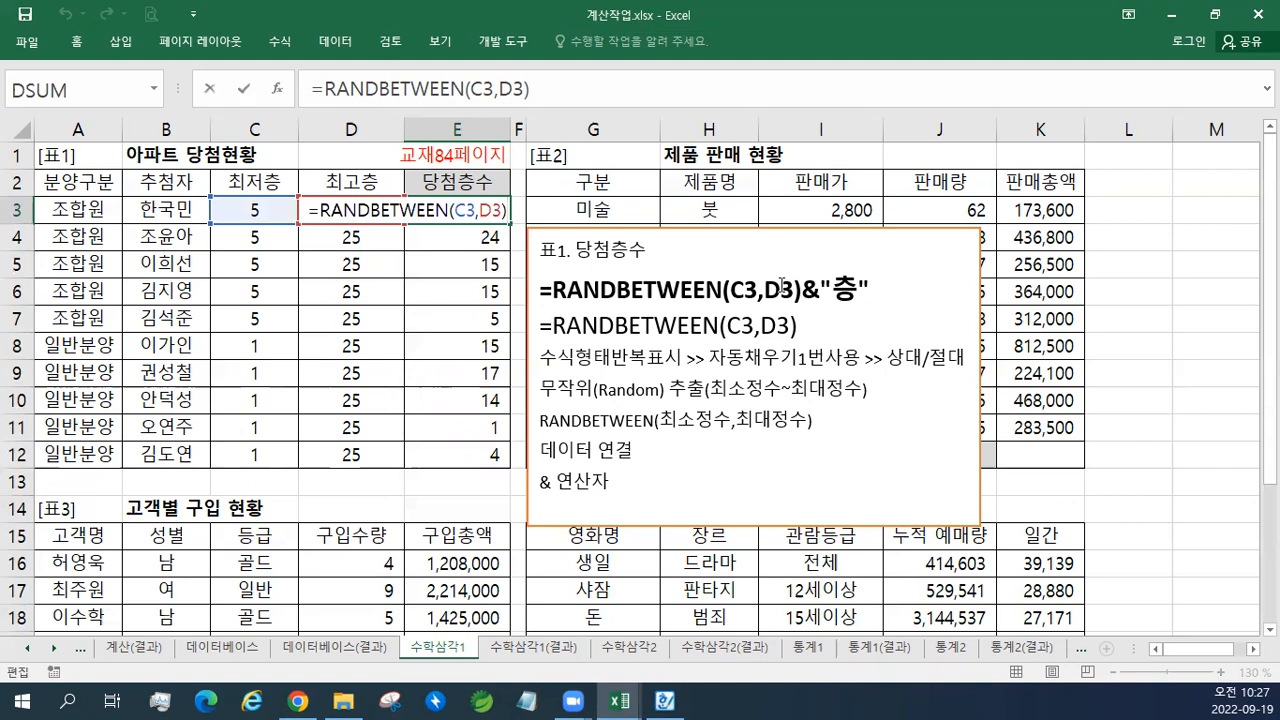
type("&")
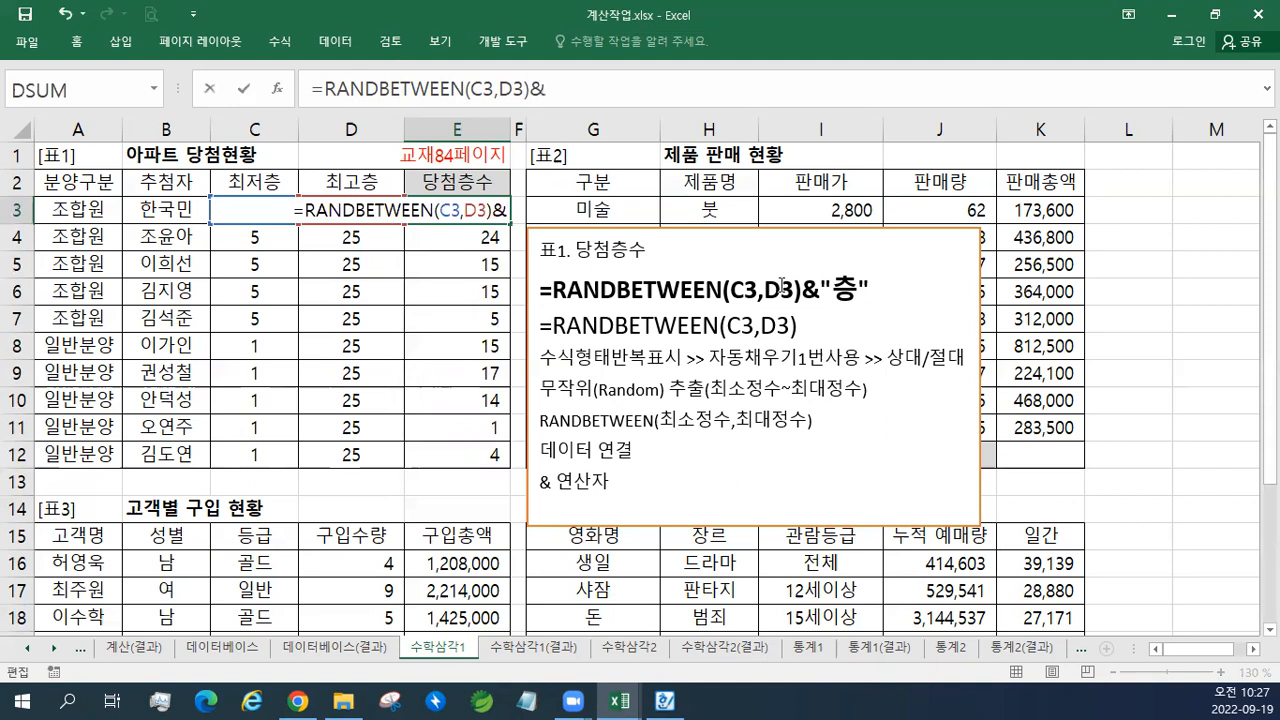
type("\"")
type("CMD")
key("BackSpace")
key("BackSpace")
key("BackSpace")
type("층\"")
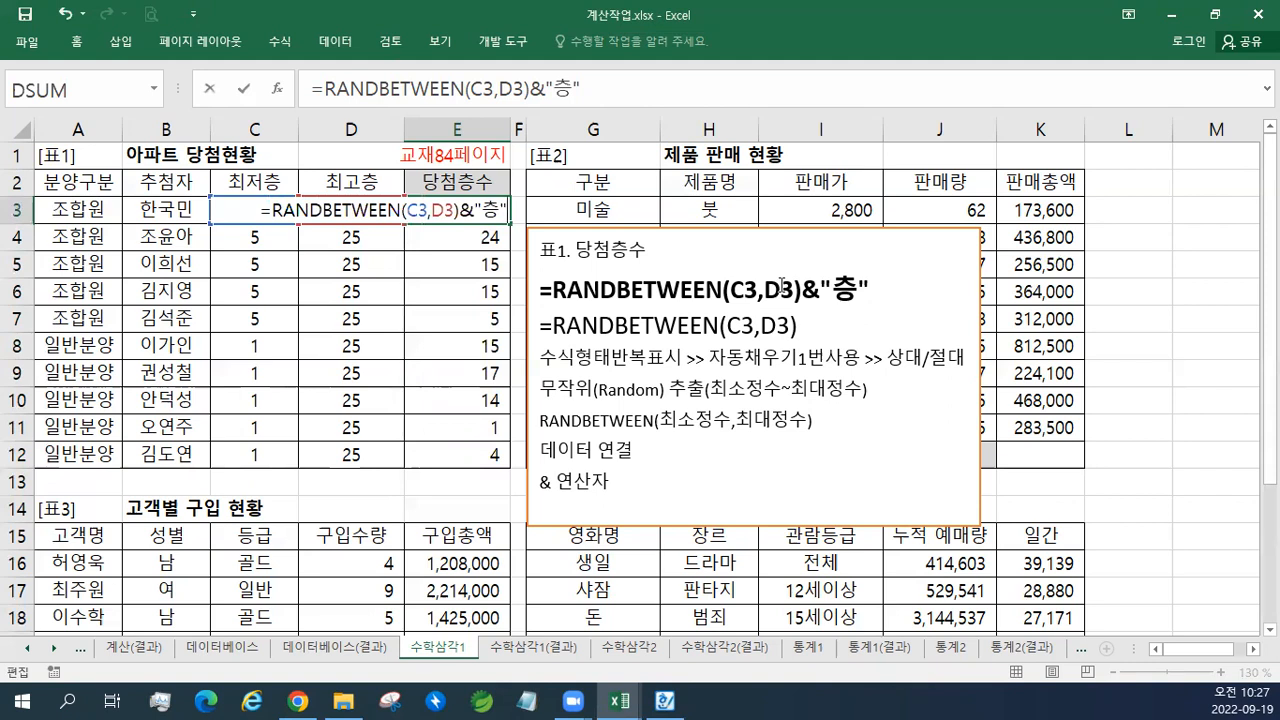
key("Return")
key("Up")
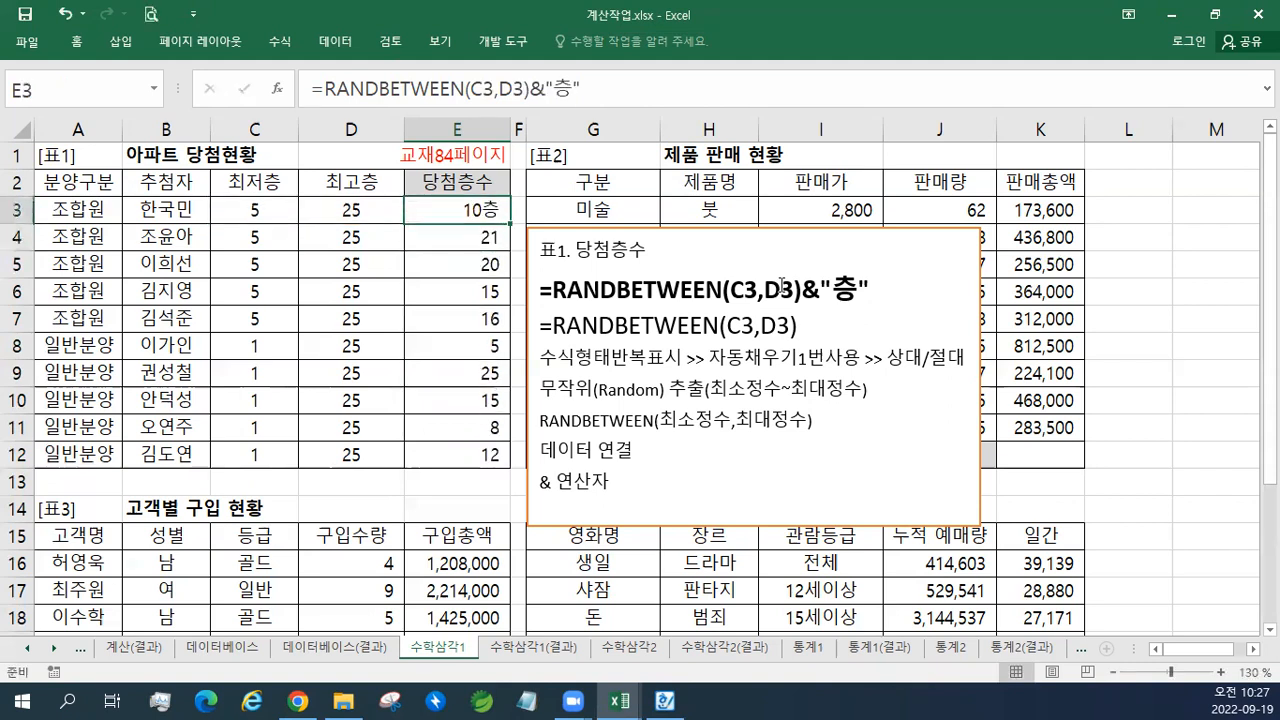
left_click_drag(510, 225, 496, 450)
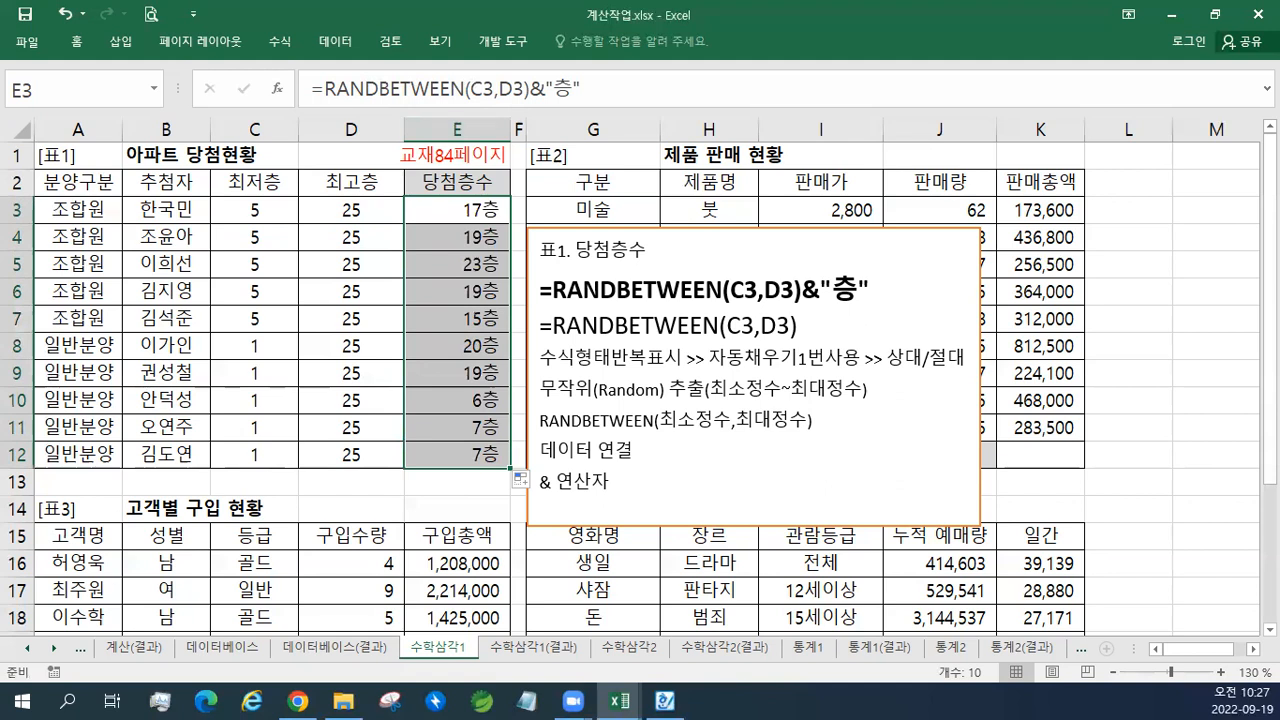
- Close the 한컴오피스 한글 blank document and return to 계산작업.xlsx
key("ctrl+2")
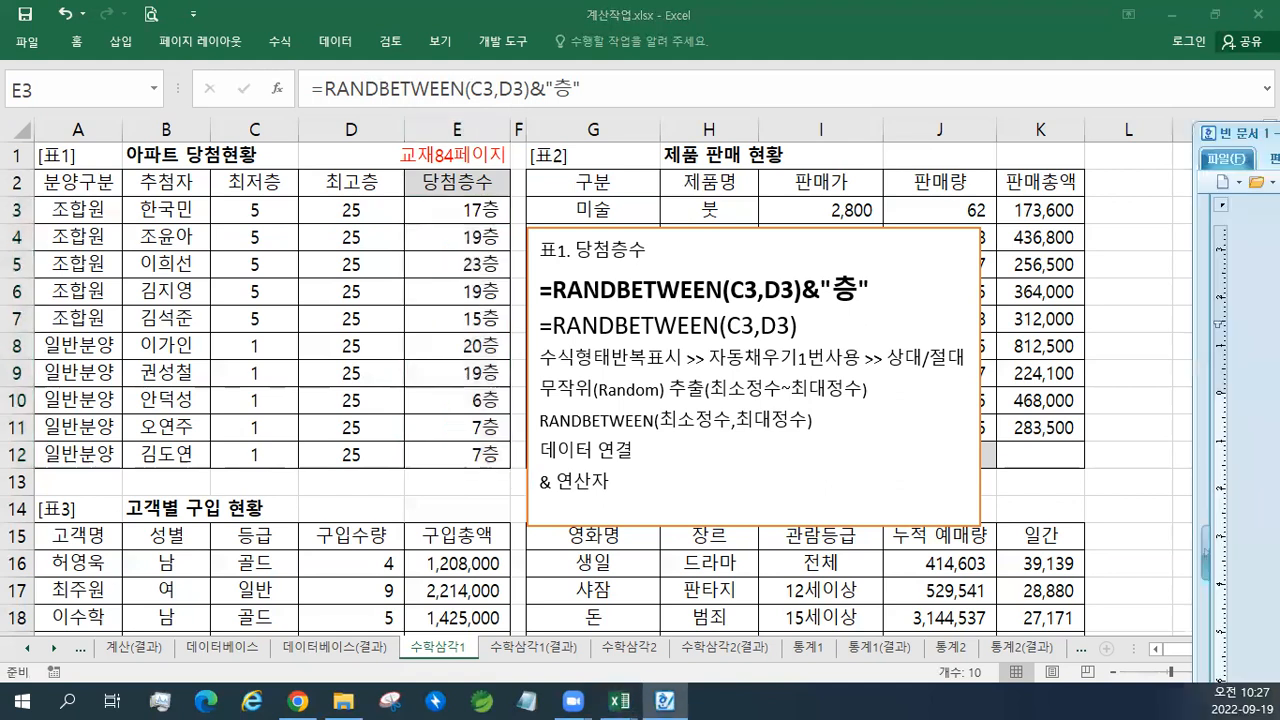
key("alt+F4")
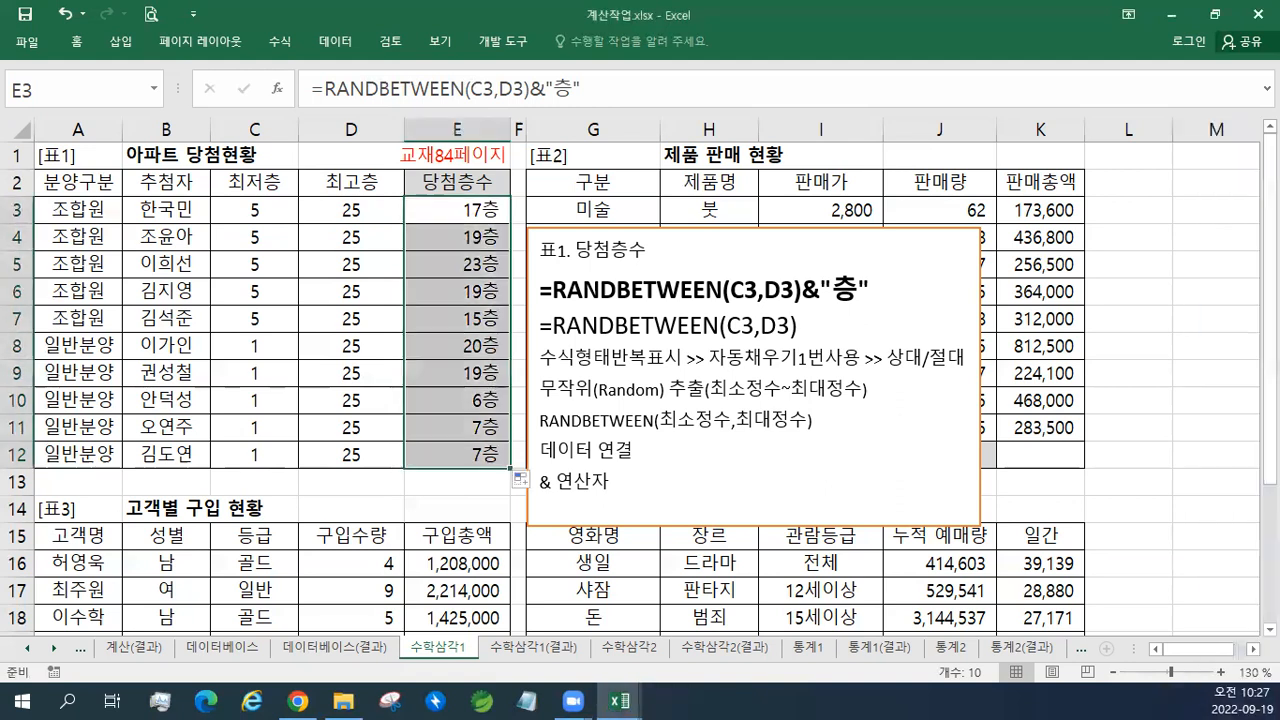
- Move the RANDBETWEEN notes text box off 표2 into the empty area from column L, with its upper edge in row 3
left_click(860, 450)
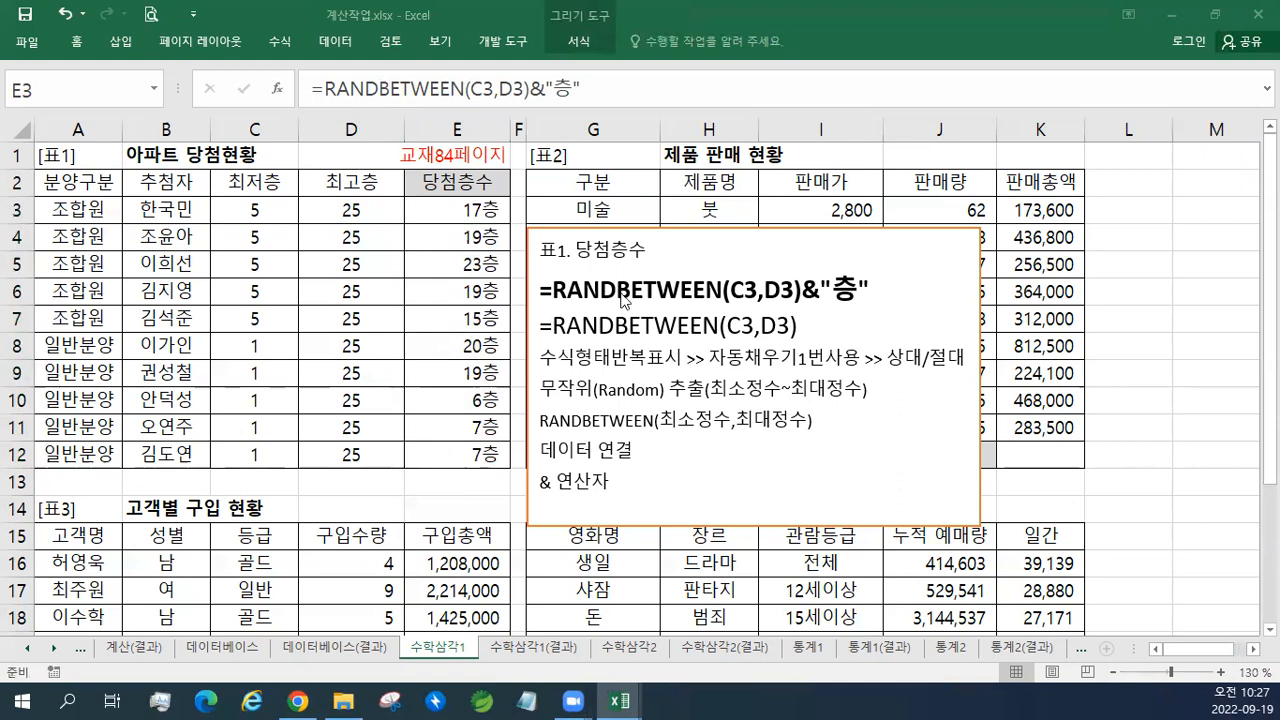
left_click(601, 229)
left_click_drag(601, 229, 1172, 229)
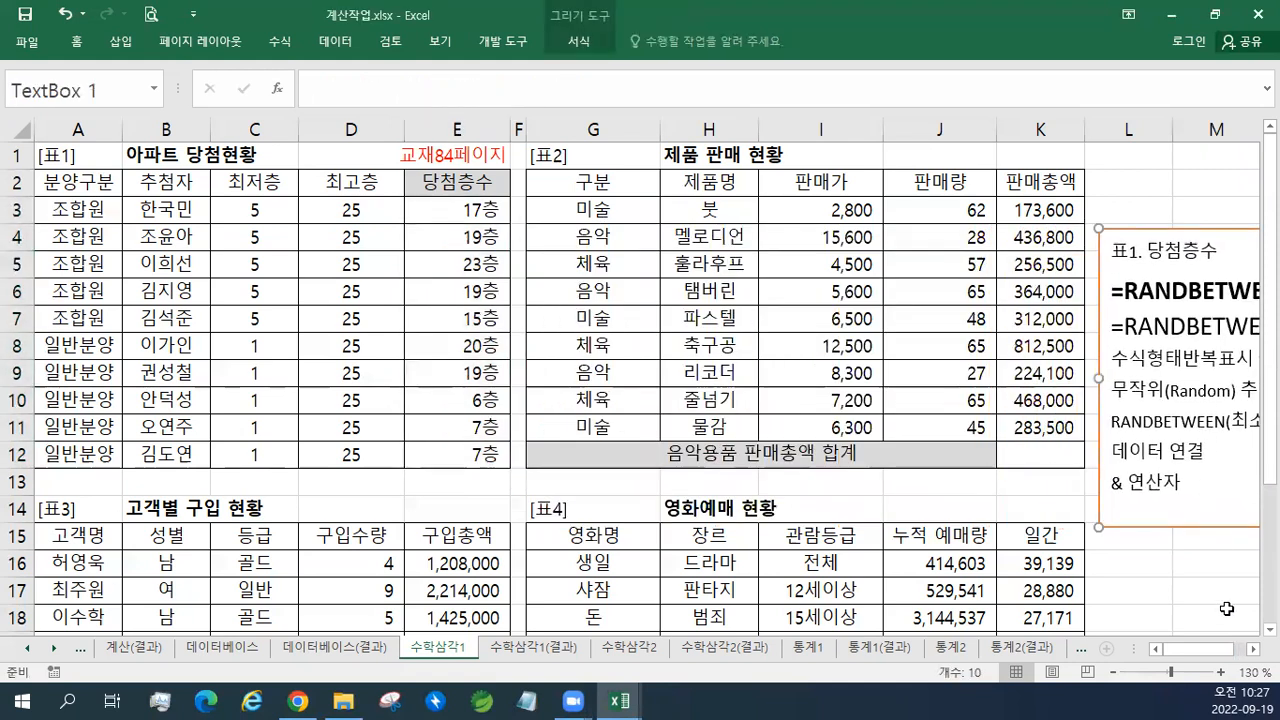
left_click(1253, 649)
left_click(1253, 649)
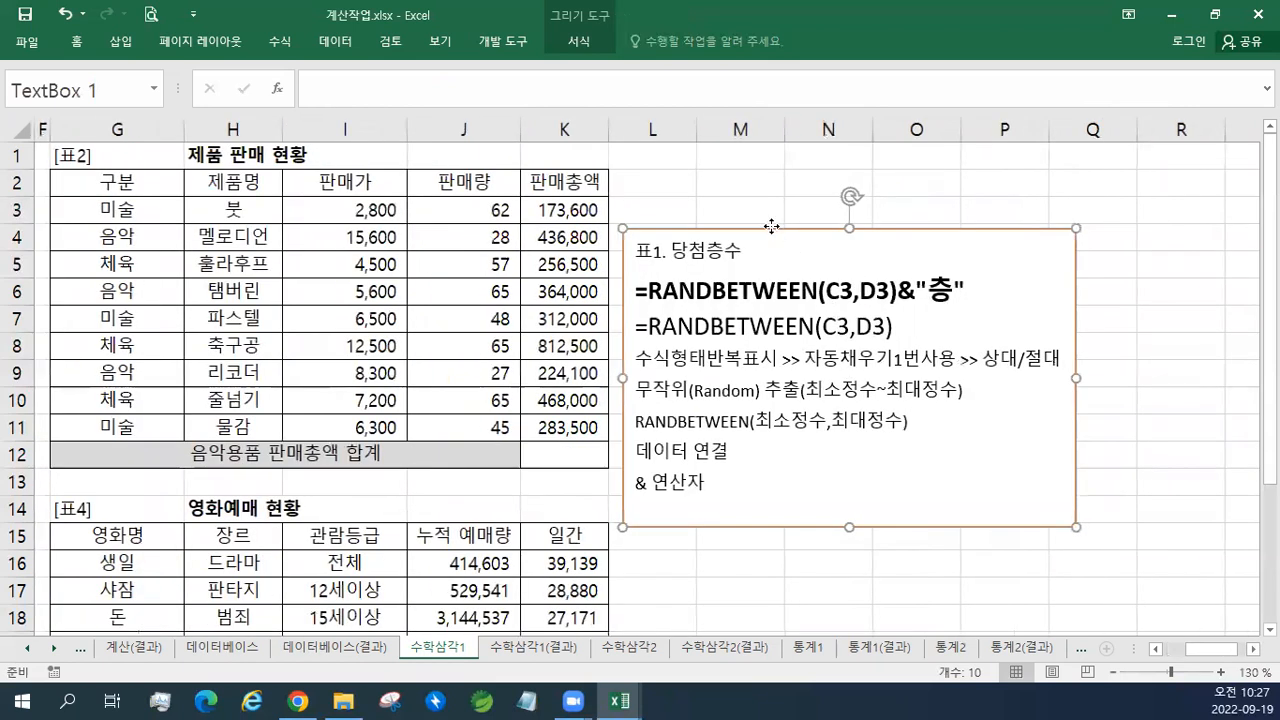
left_click_drag(771, 228, 771, 211)
left_click(567, 456)
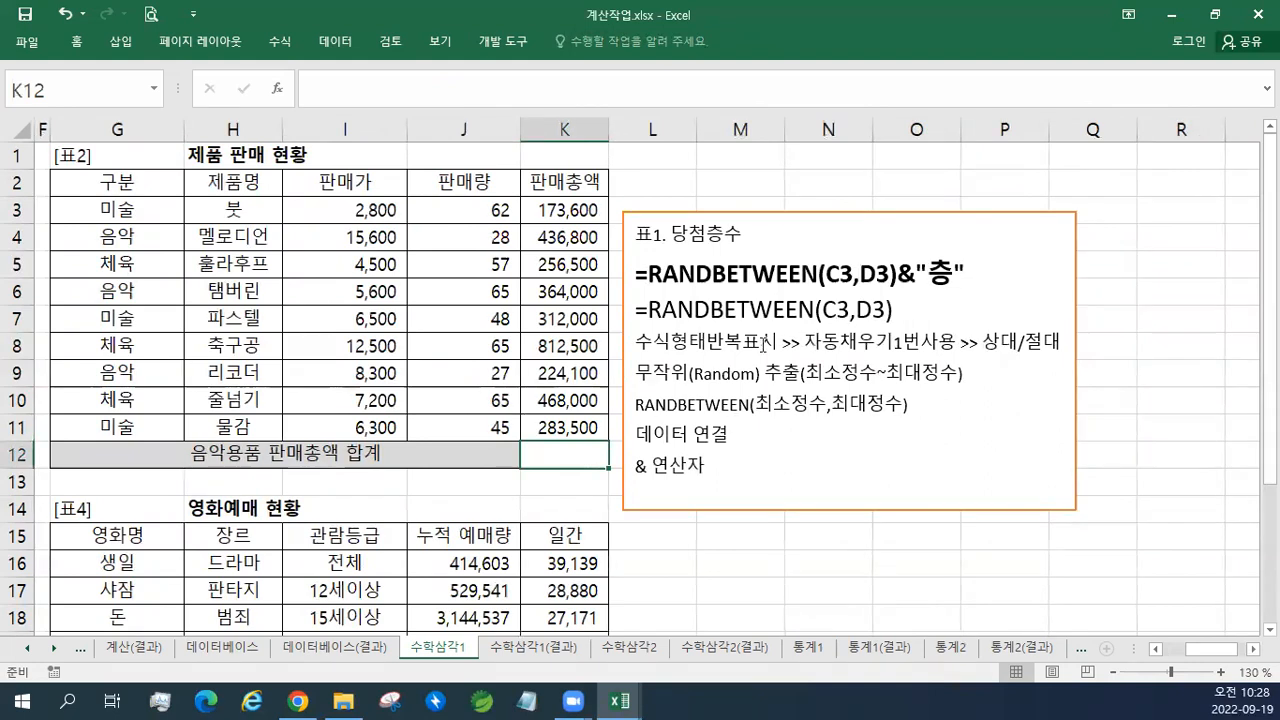
- Insert a blank line above the 표1. 당첨층수 heading in the notes text box
left_click(636, 237)
key("Return")
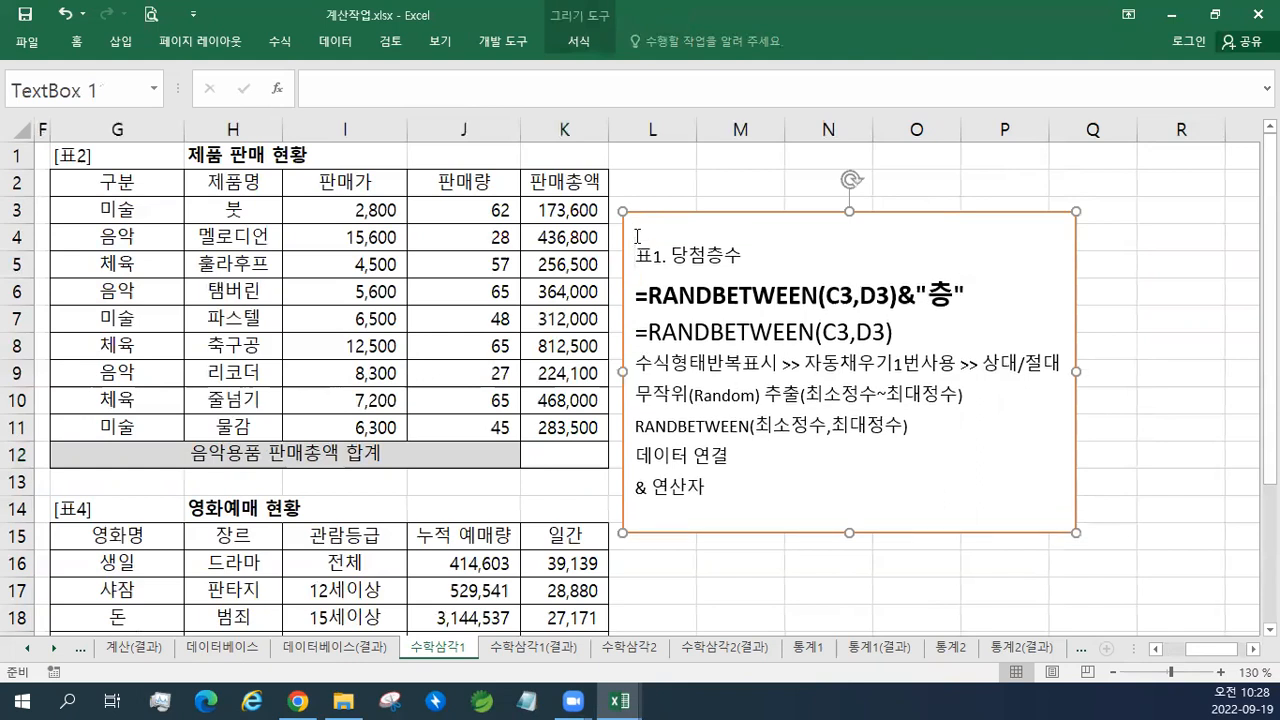
left_click(650, 234)
left_click(148, 181)
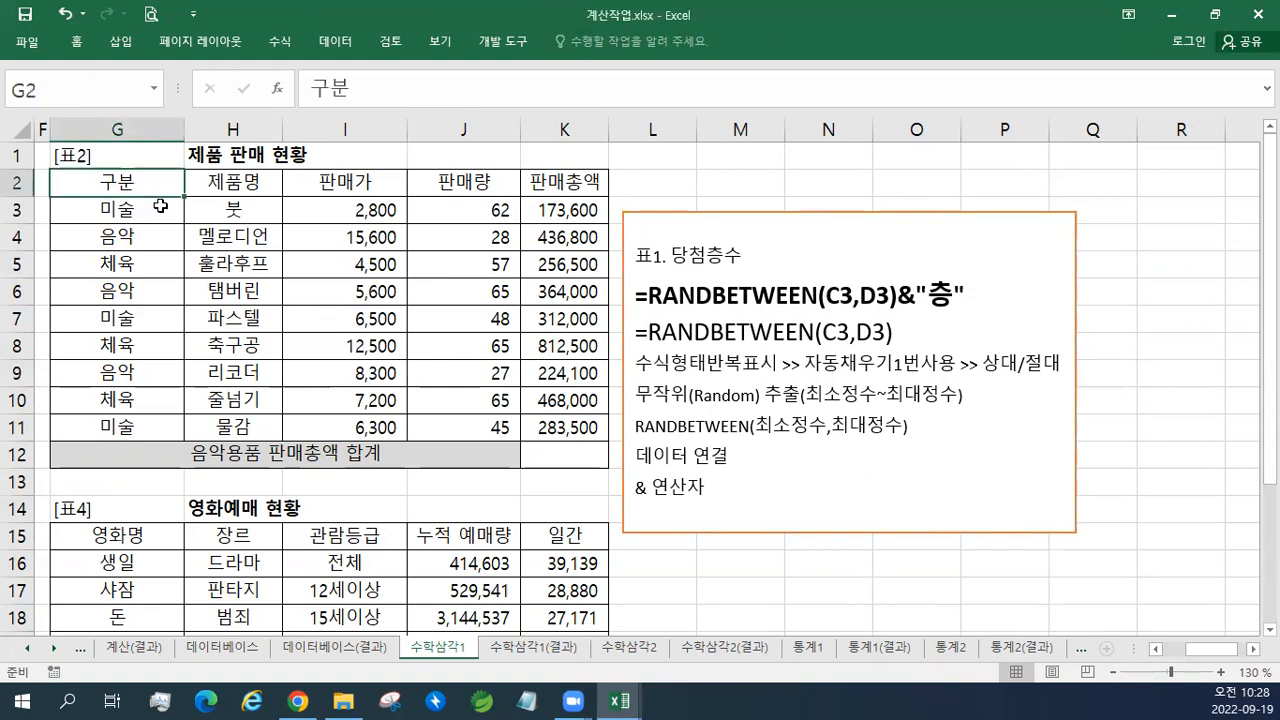
- Add the 표2. 음악용품 판매총액 합계 notes, with the ROUNDUP and SUMIF formulas and syntax, above the 표1 section of the notes text box
left_click_drag(160, 213, 155, 416)
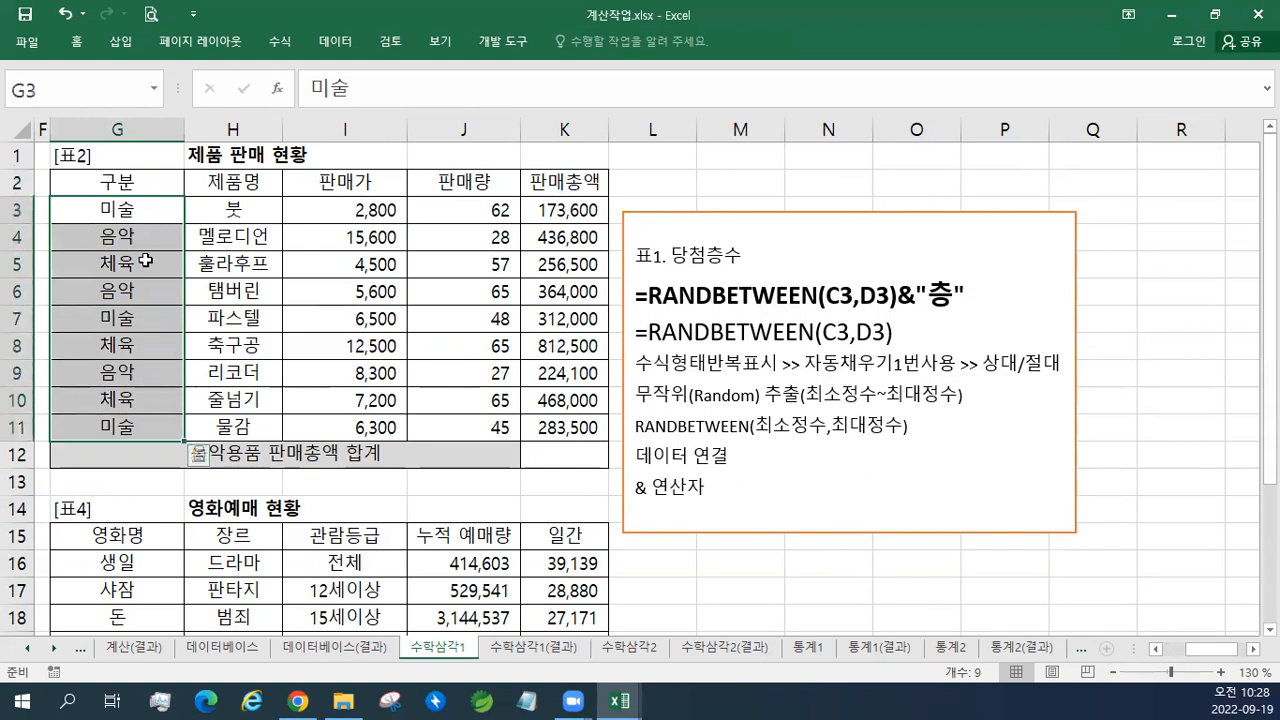
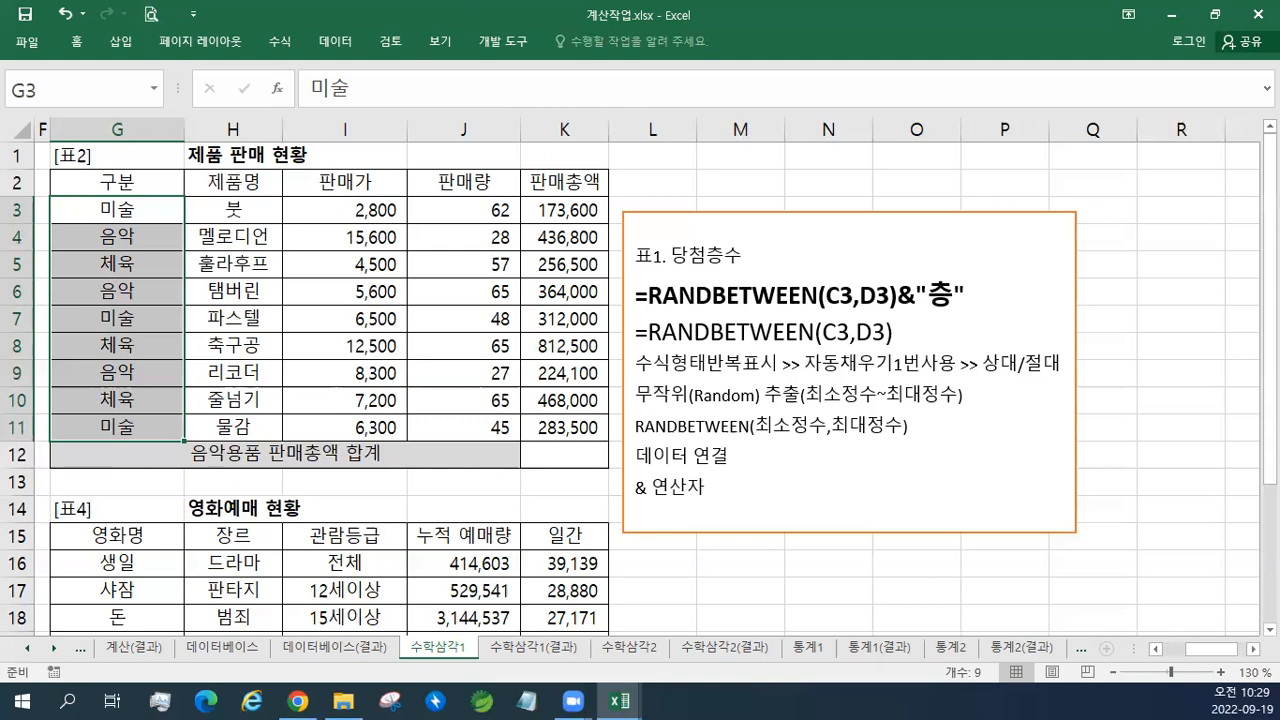
left_click(800, 345)
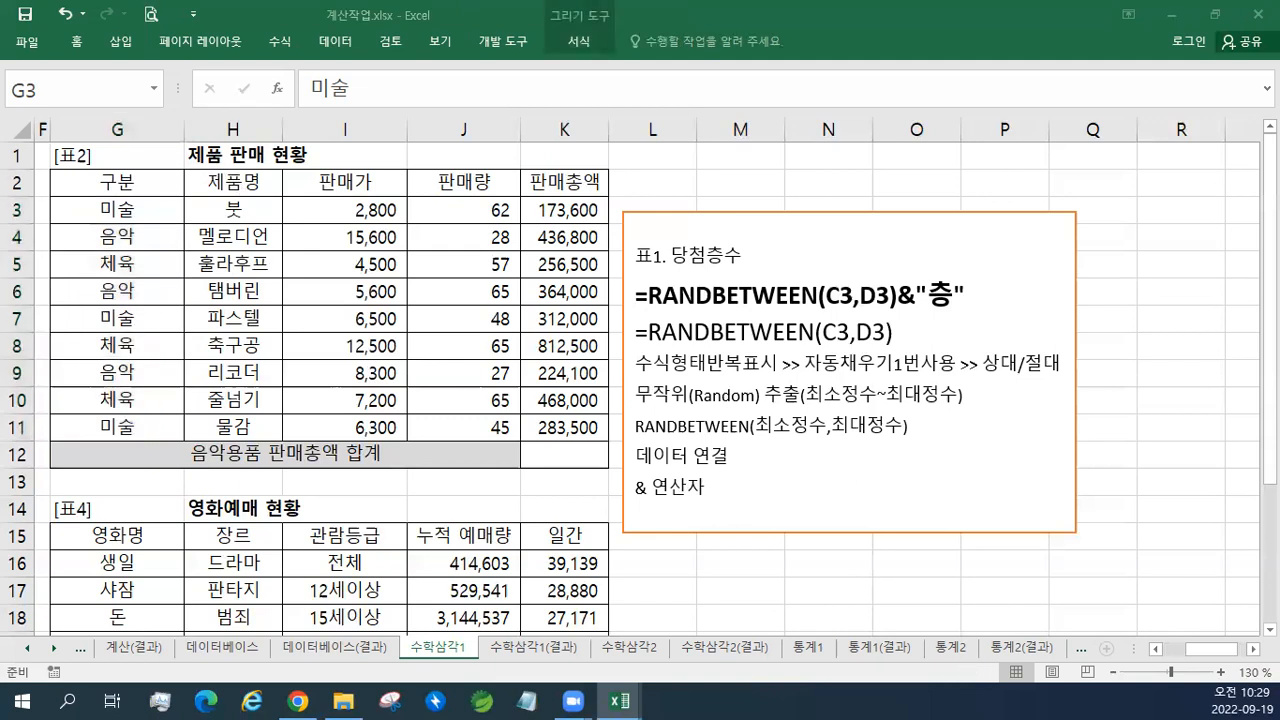
left_click(651, 228)
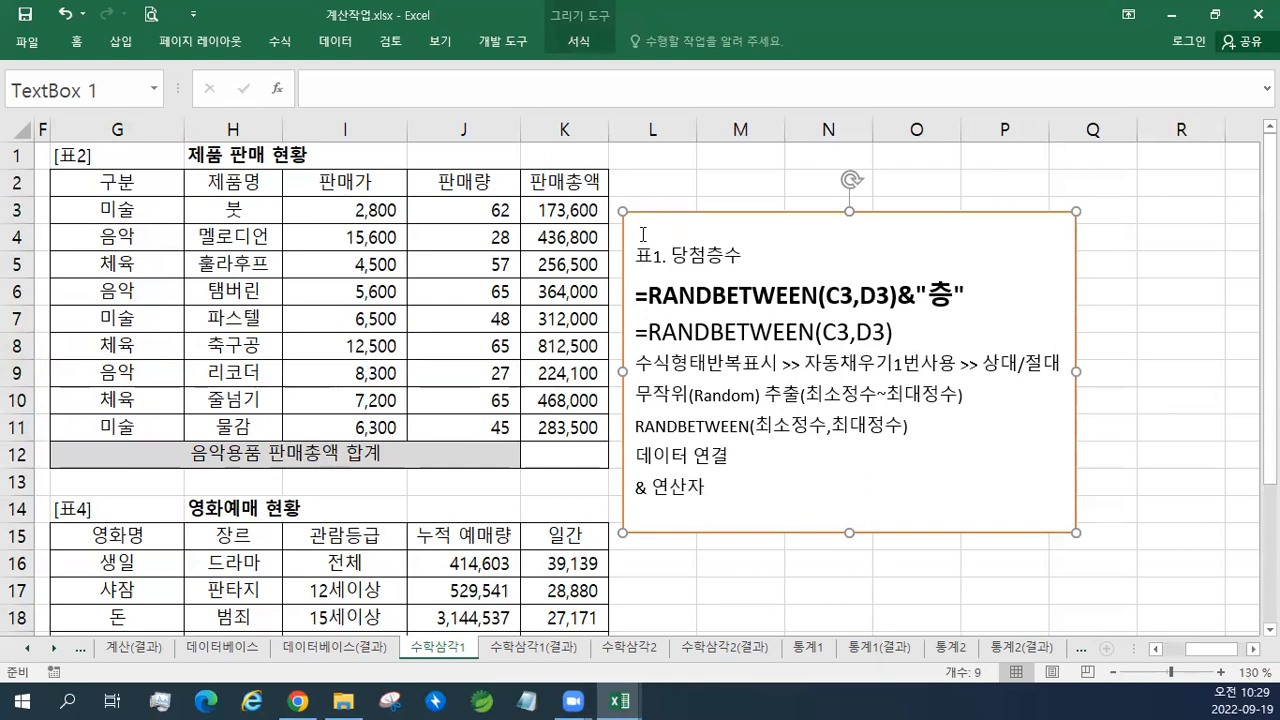
type("표2. 음악용품 판매총액 합계 =ROUNDUP(SUMIF(G3:G11,\"음악\",K3:K11),-3) =SUMIF(G3:G11,\"음악\",K3:K11) 구분=\"음악\" (조건) >> 판매총액 합계 >> SUMIF, DSUM 올림 표시 ROUNDUP(숫자,자릿수) 1개의 조건(값)에 맞는 합계 표시 SUMIF(조건(값)을찾을범위,조건(값), 합계구할 범위)")
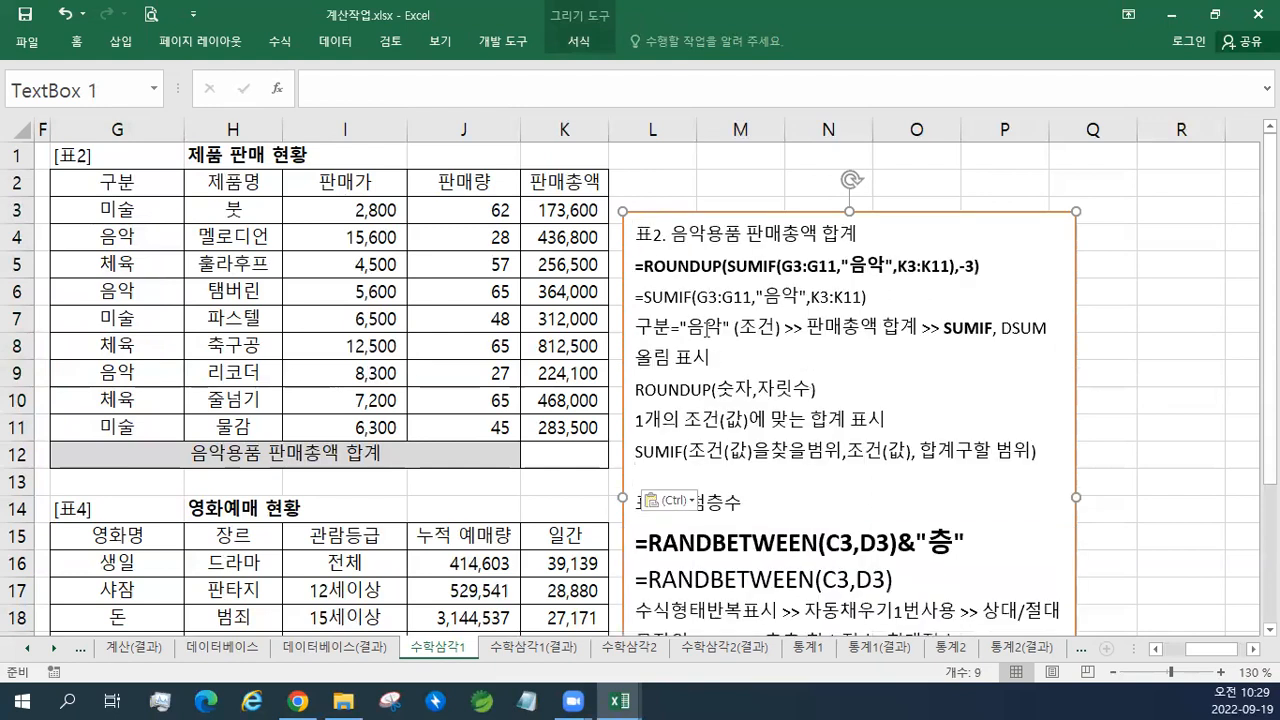
- Enlarge the font of the ROUNDUP and SUMIF formula lines in the 표2 section of the notes text box
left_click_drag(877, 302, 636, 262)
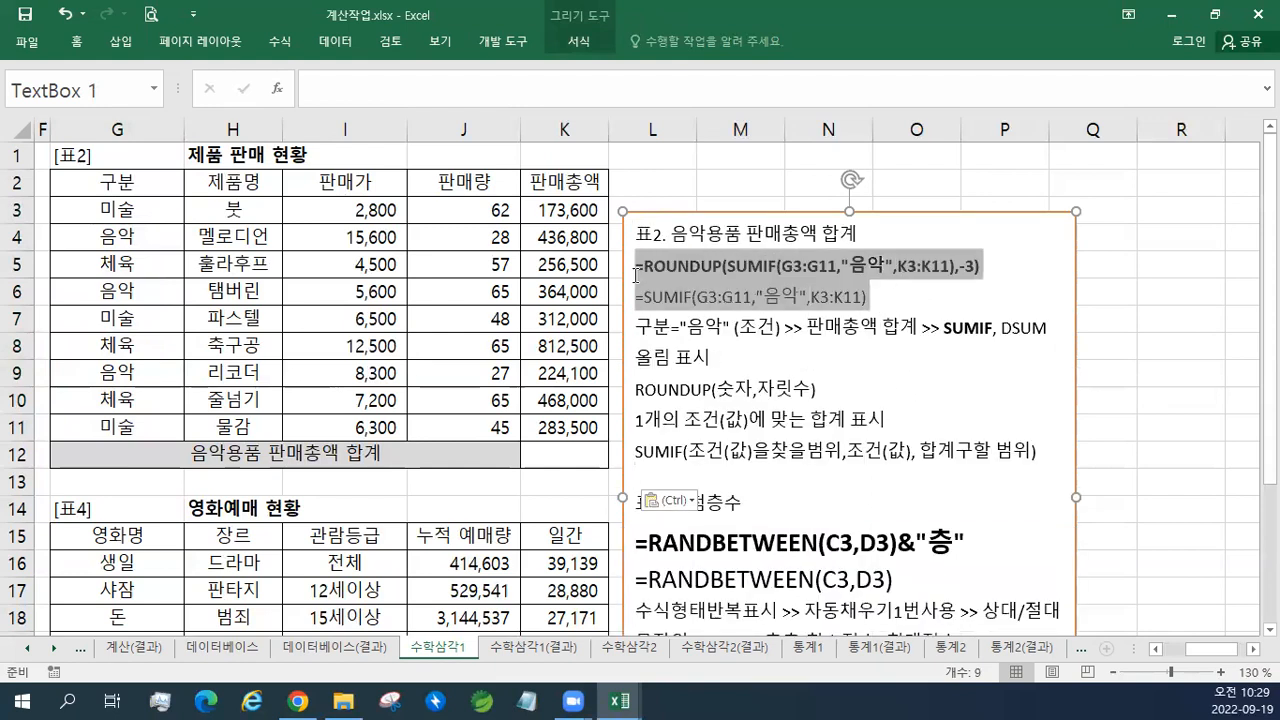
left_click(766, 228)
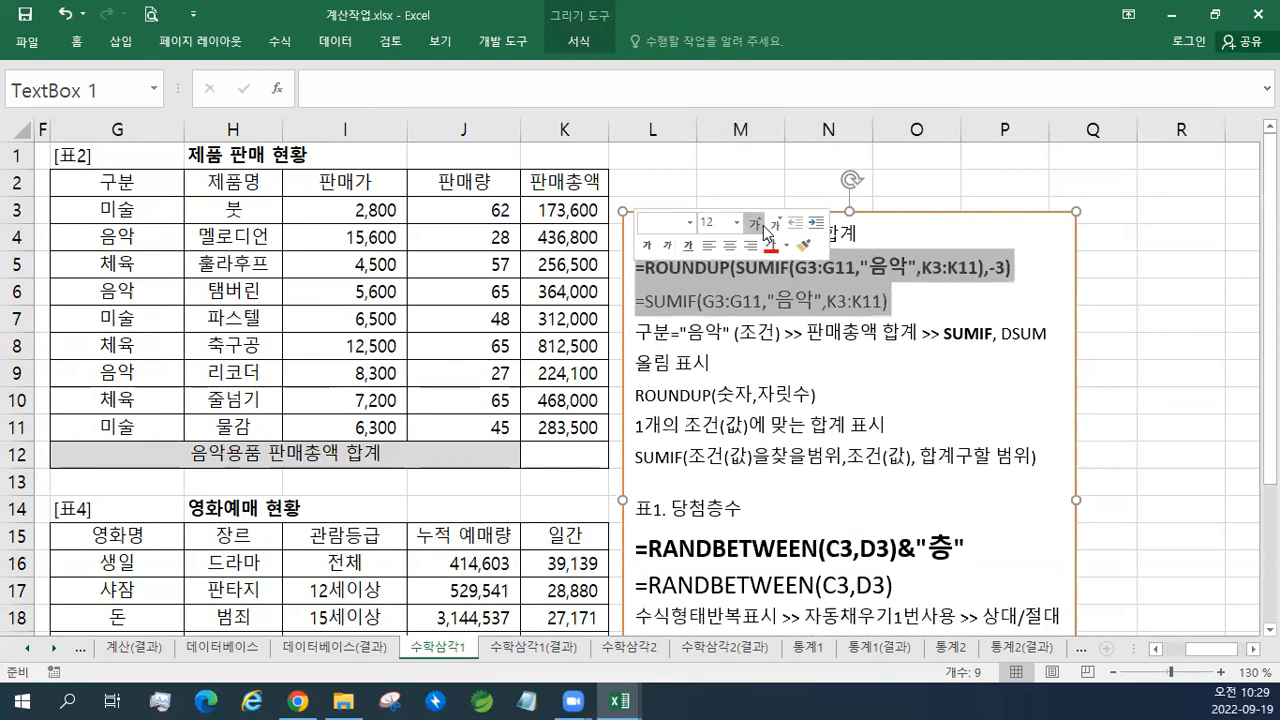
left_click(766, 228)
left_click(766, 228)
left_click(566, 457)
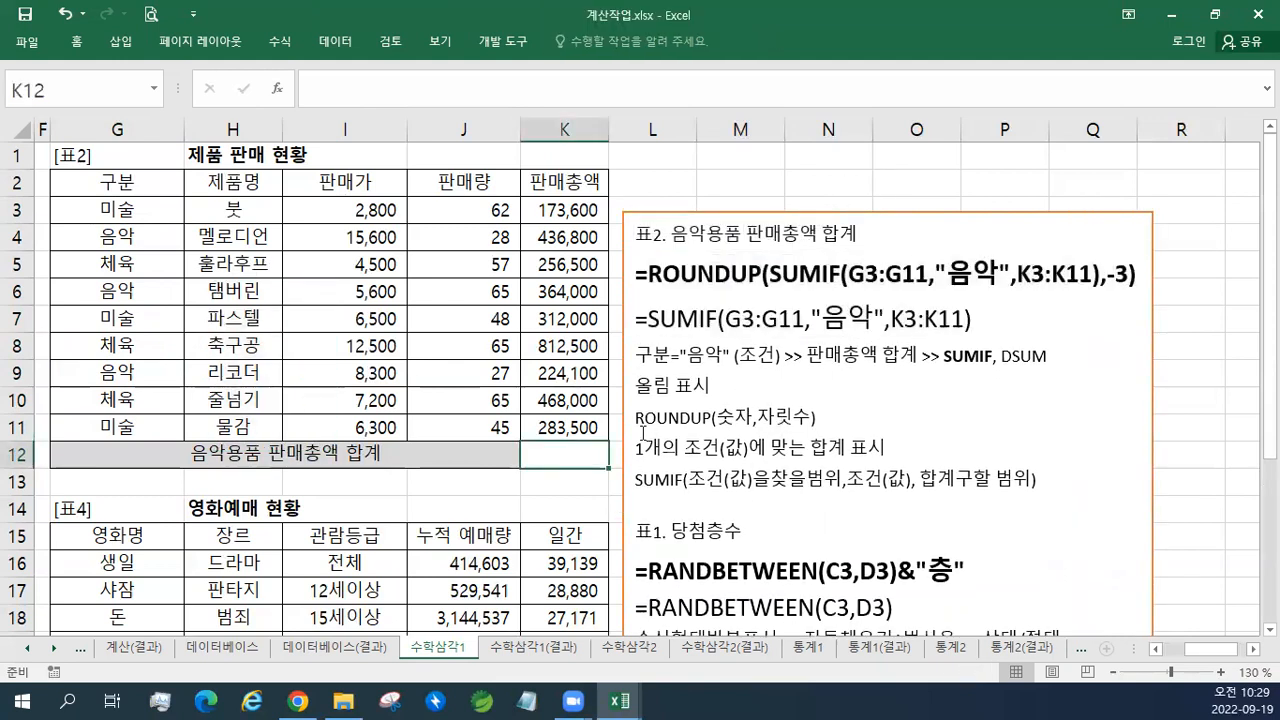
- Examine the 표2 notes on ROUNDUP, SUMIF syntax, the 구분="음악" condition and the 판매총액 합계 target
left_click_drag(636, 384, 838, 421)
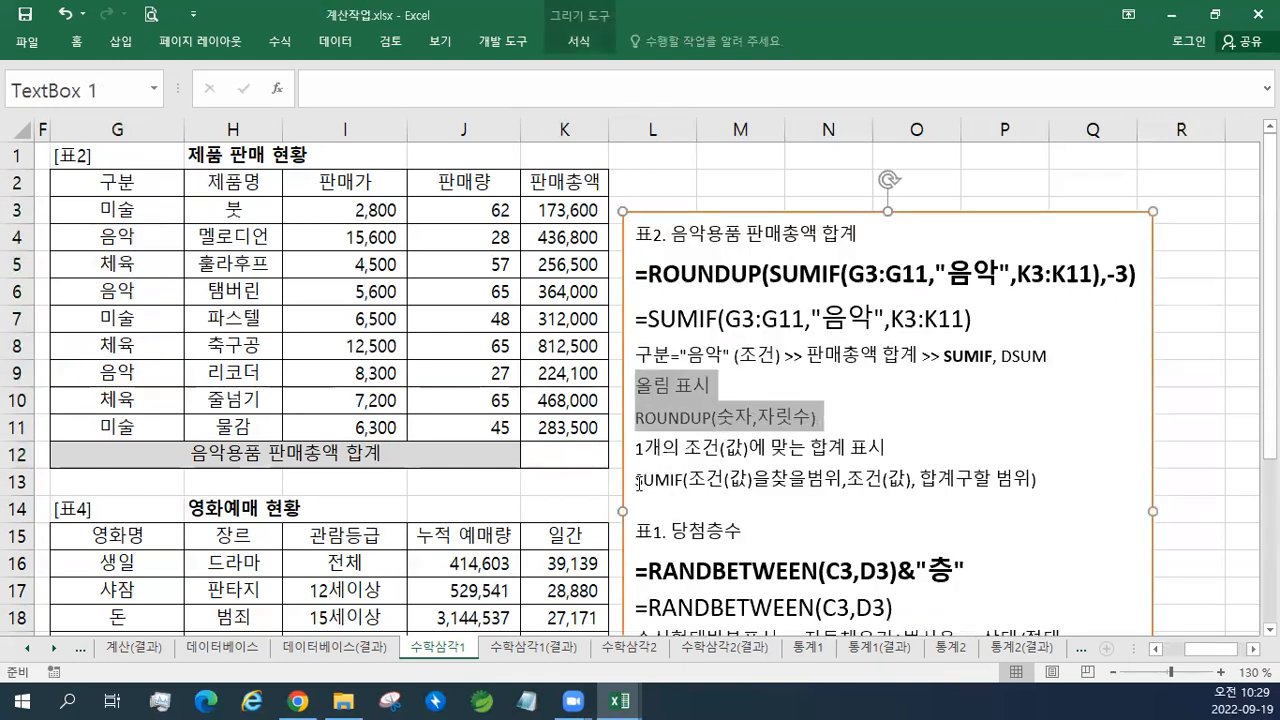
double_click(659, 482)
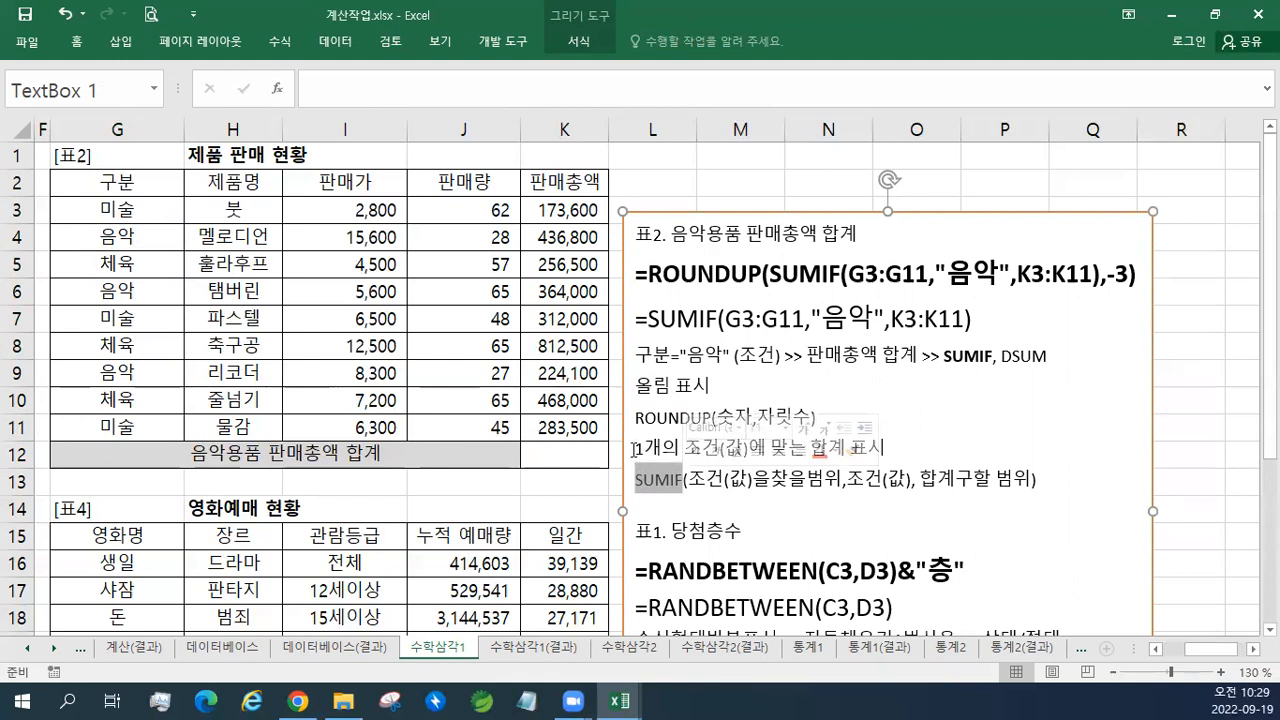
left_click(636, 450)
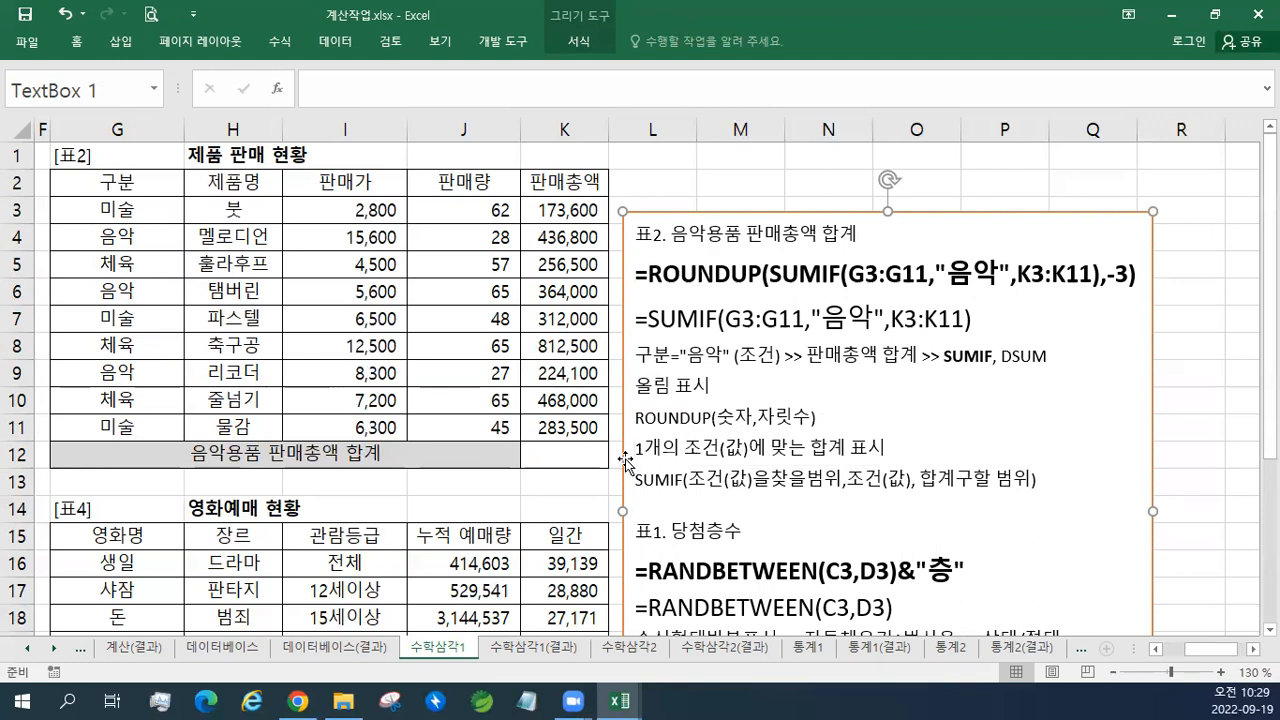
left_click_drag(633, 455, 891, 458)
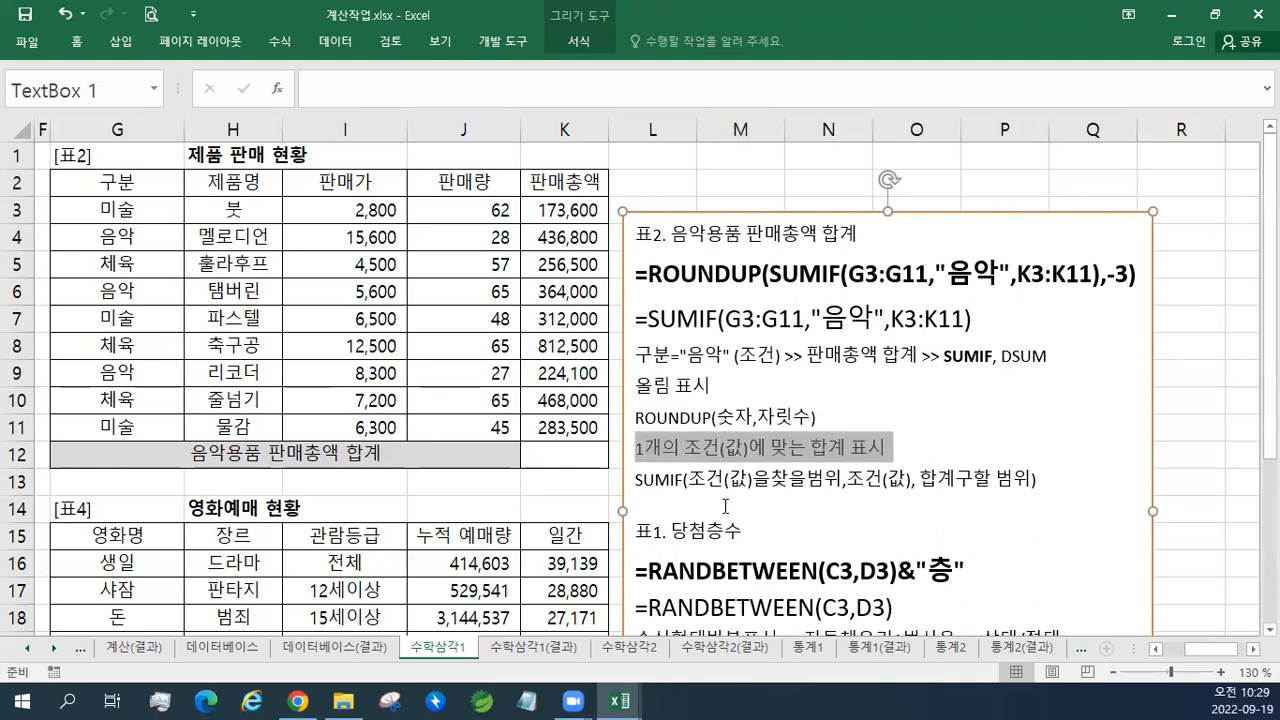
left_click(668, 482)
left_click(550, 458)
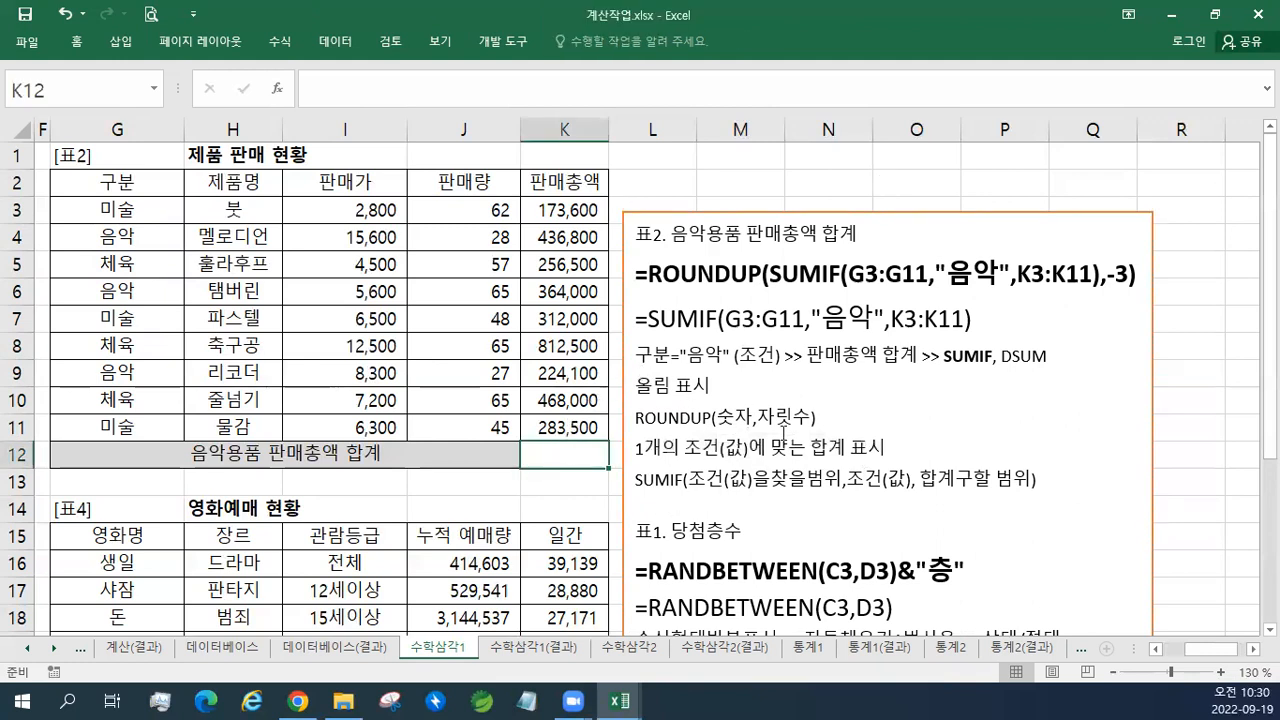
left_click_drag(640, 357, 734, 357)
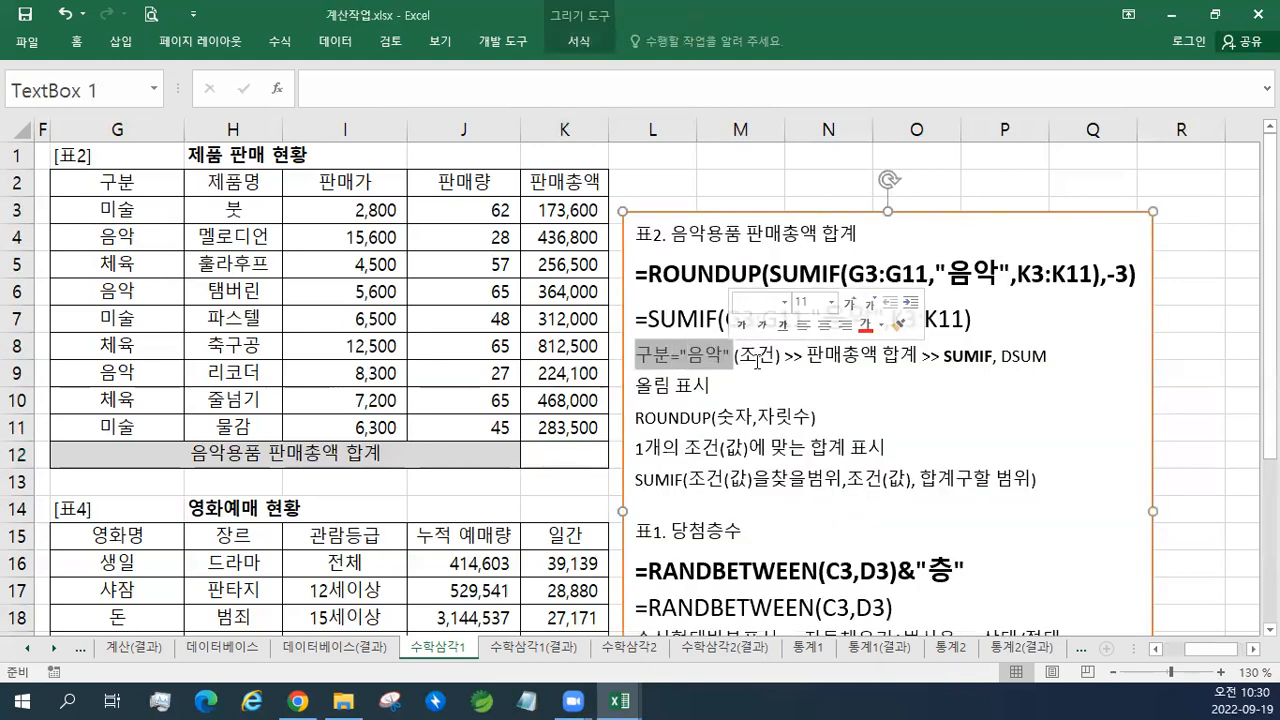
left_click(752, 358)
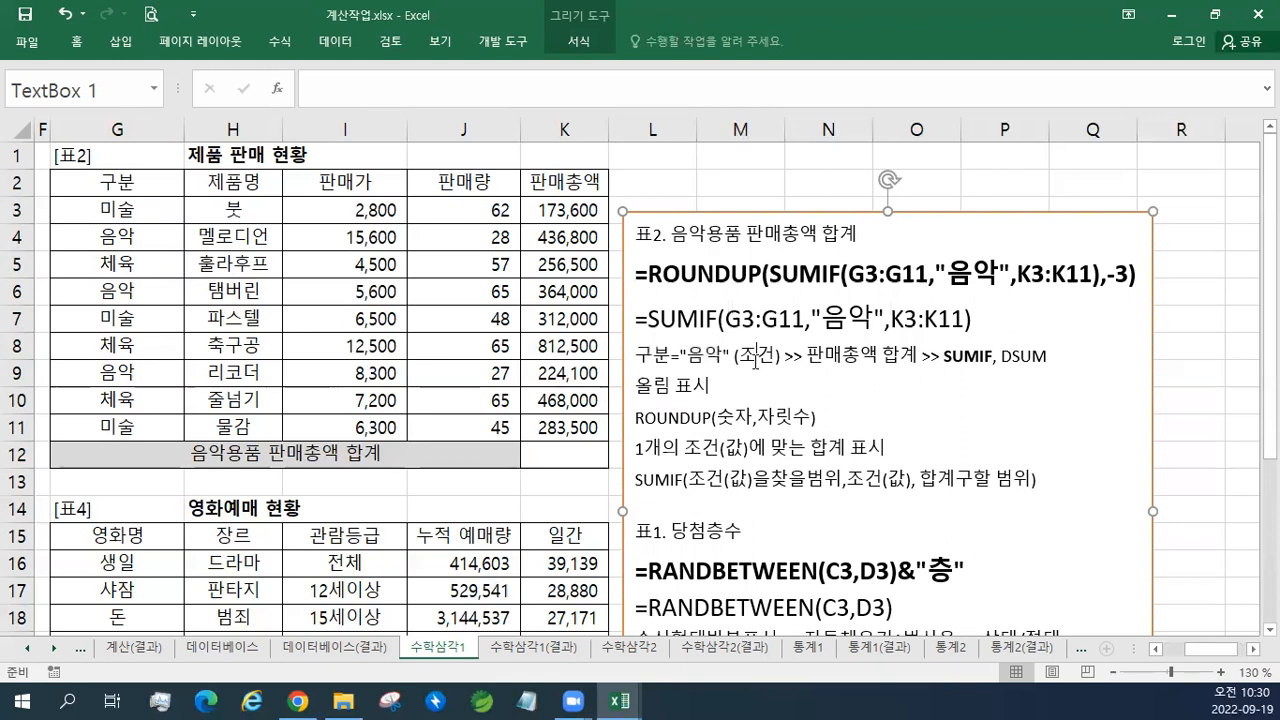
left_click_drag(809, 353, 910, 350)
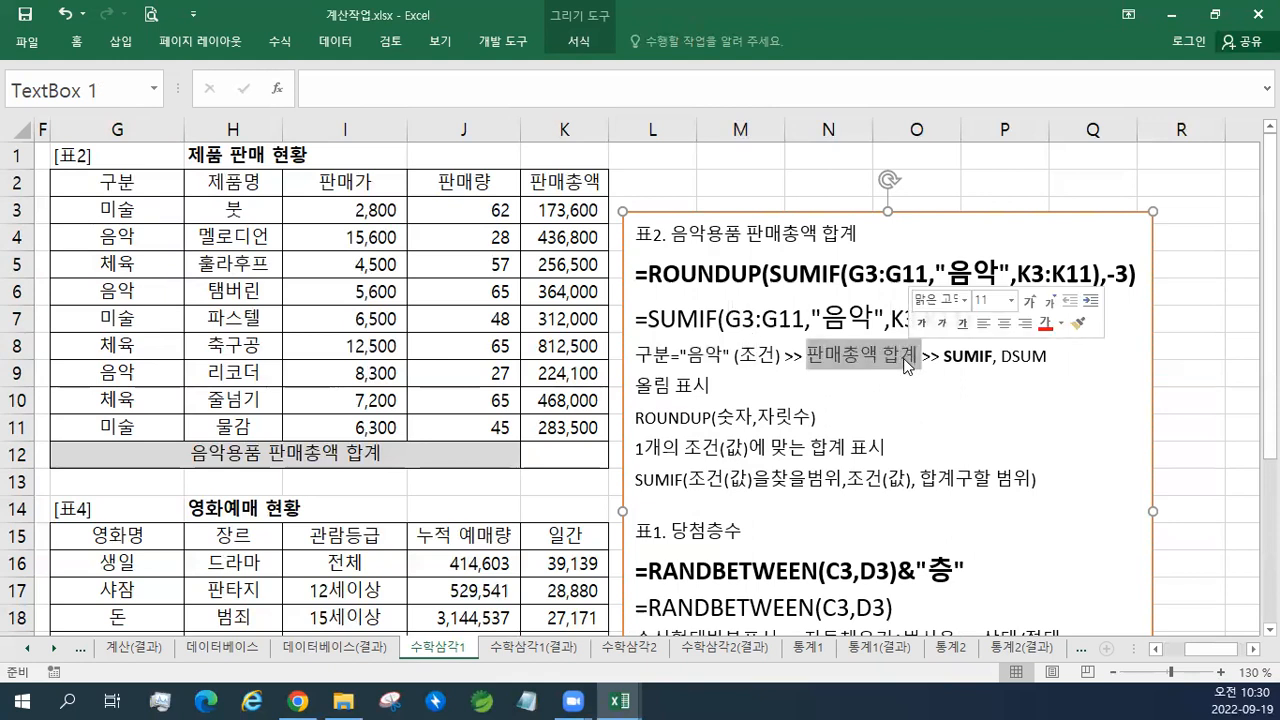
left_click(920, 358)
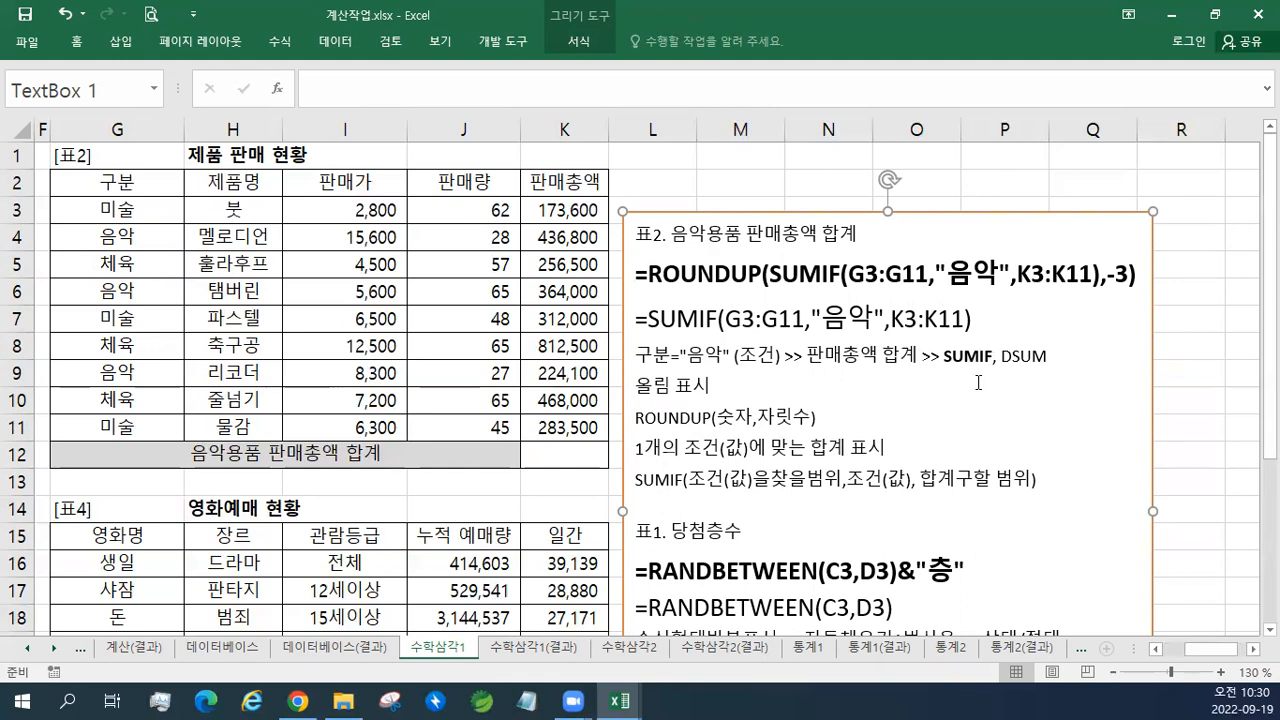
- Begin a SUMIF formula in K12 with the 구분 range G3:G11 as its condition range
left_click(587, 457)
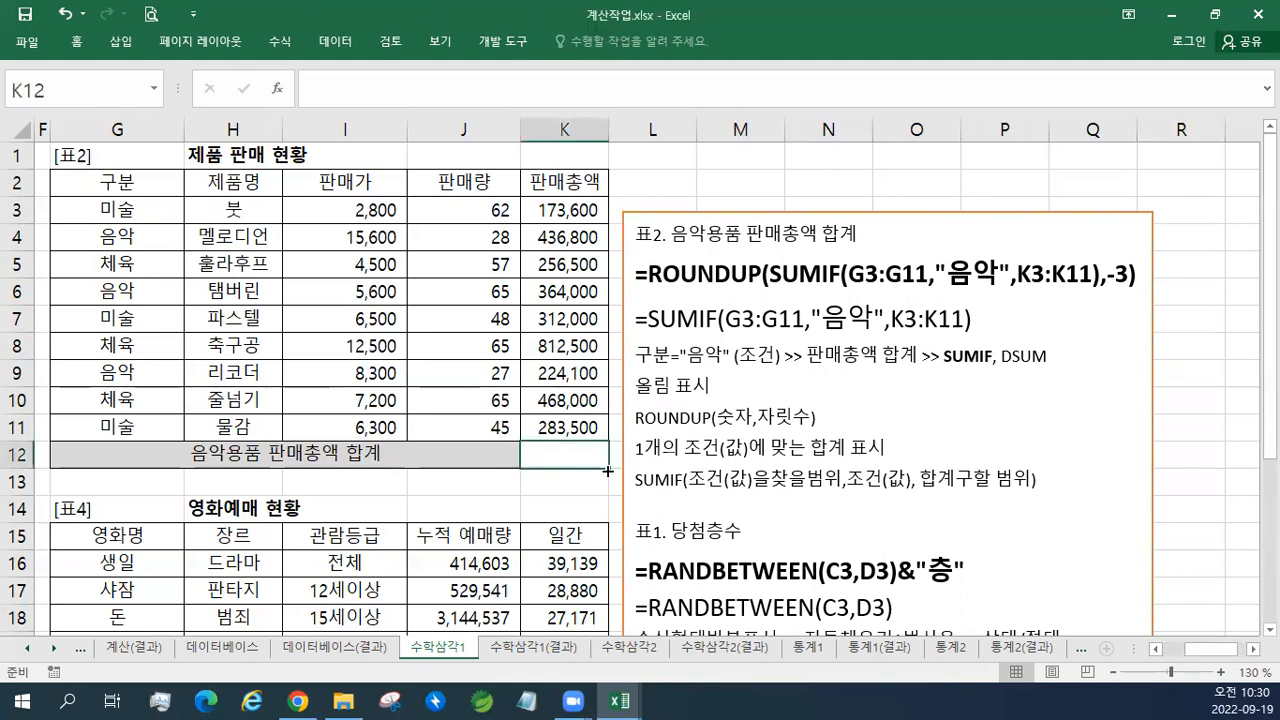
type("=")
type("녀")
key("BackSpace")
key("BackSpace")
type("SU")
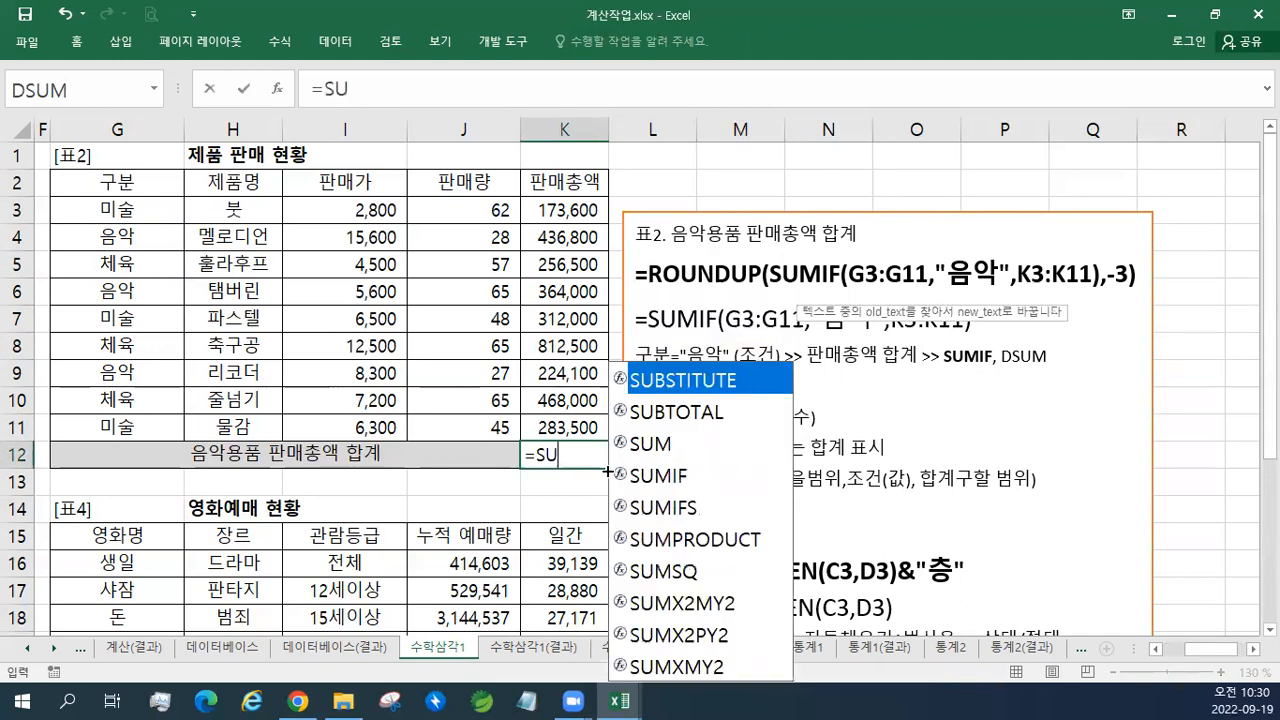
type("MIF(")
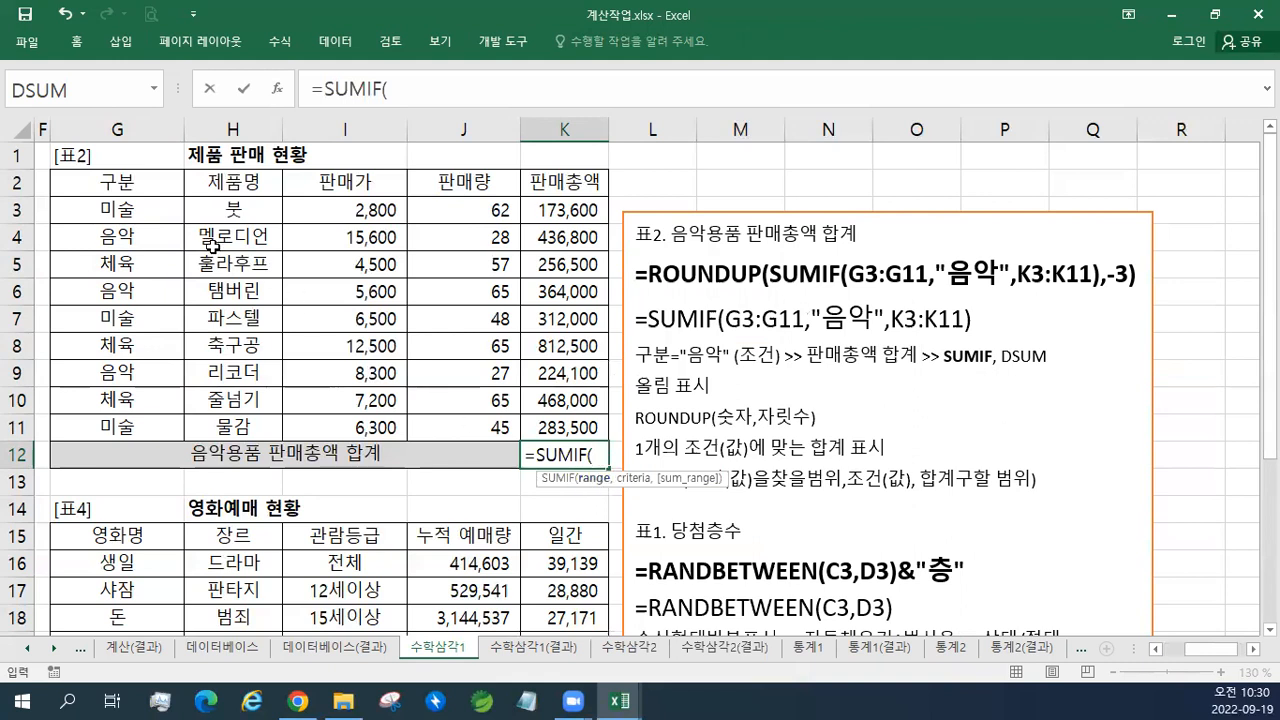
left_click_drag(162, 213, 150, 428)
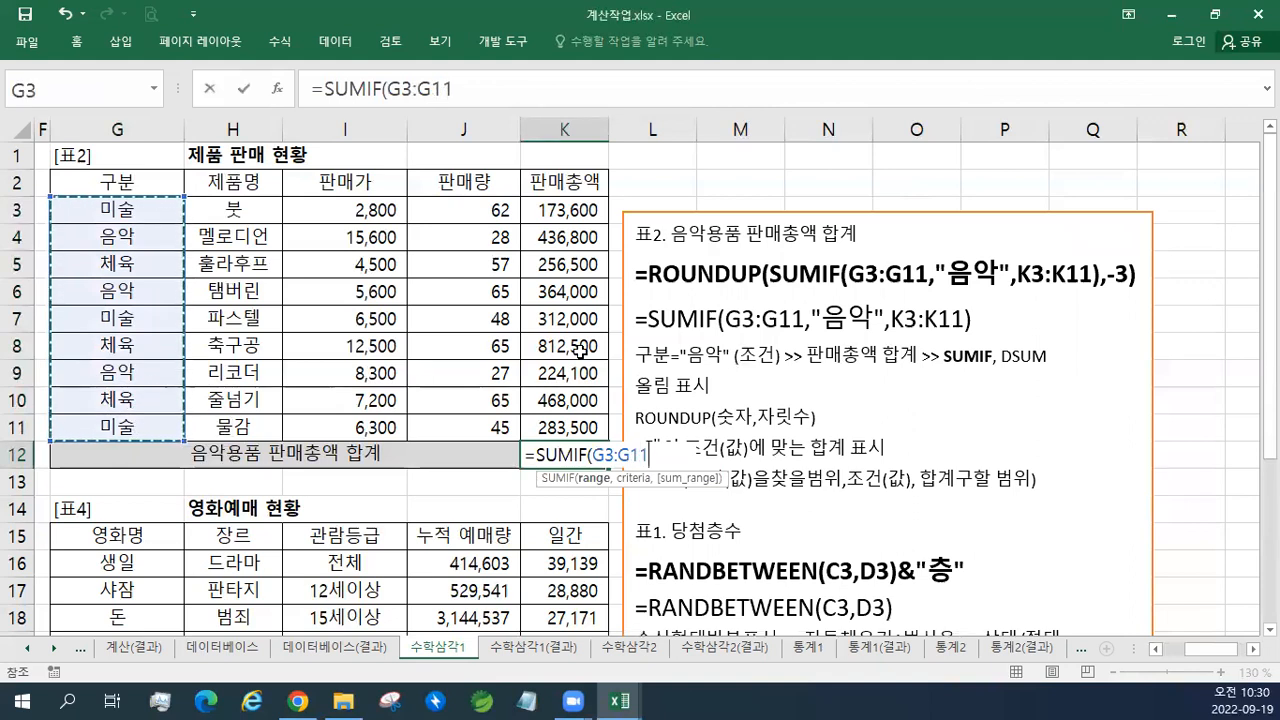
type("K")
key("BackSpace")
type(",")
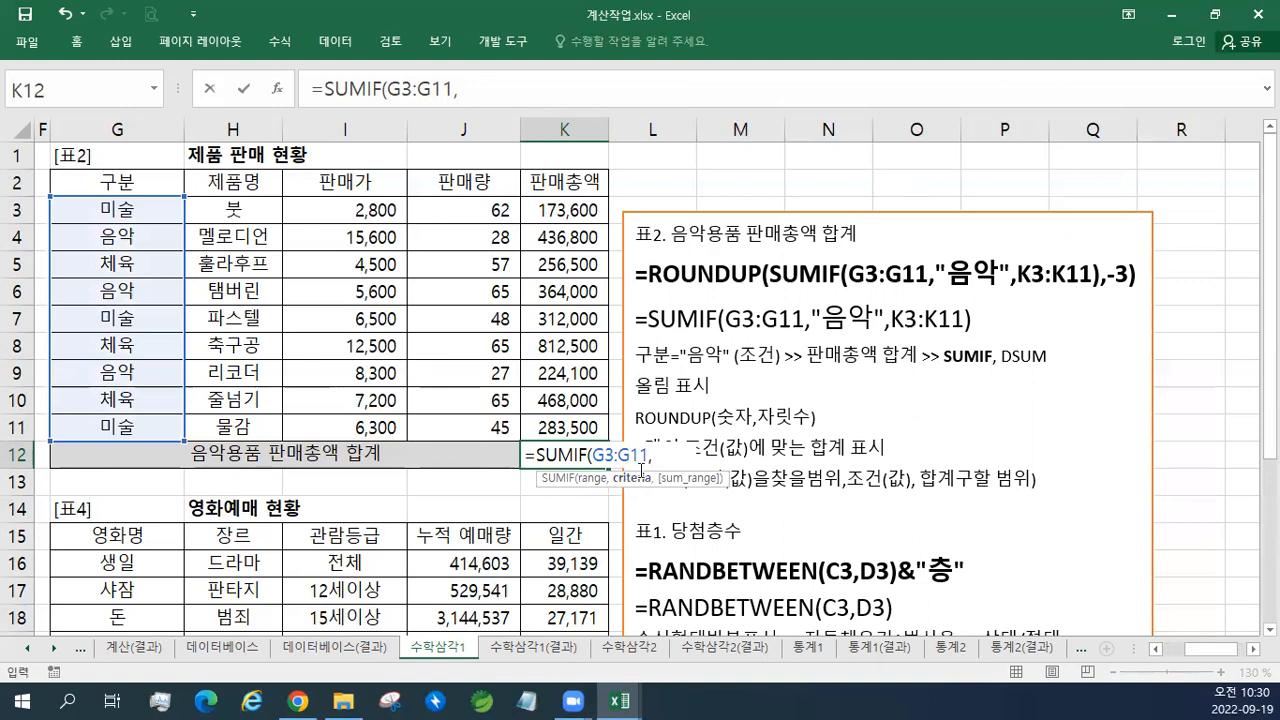
- Complete the SUMIF formula in K12 with the criterion "음악" and the sum range K3:K11
type("\"")
type("DM")
key("BackSpace")
key("BackSpace")
type("음악\"")
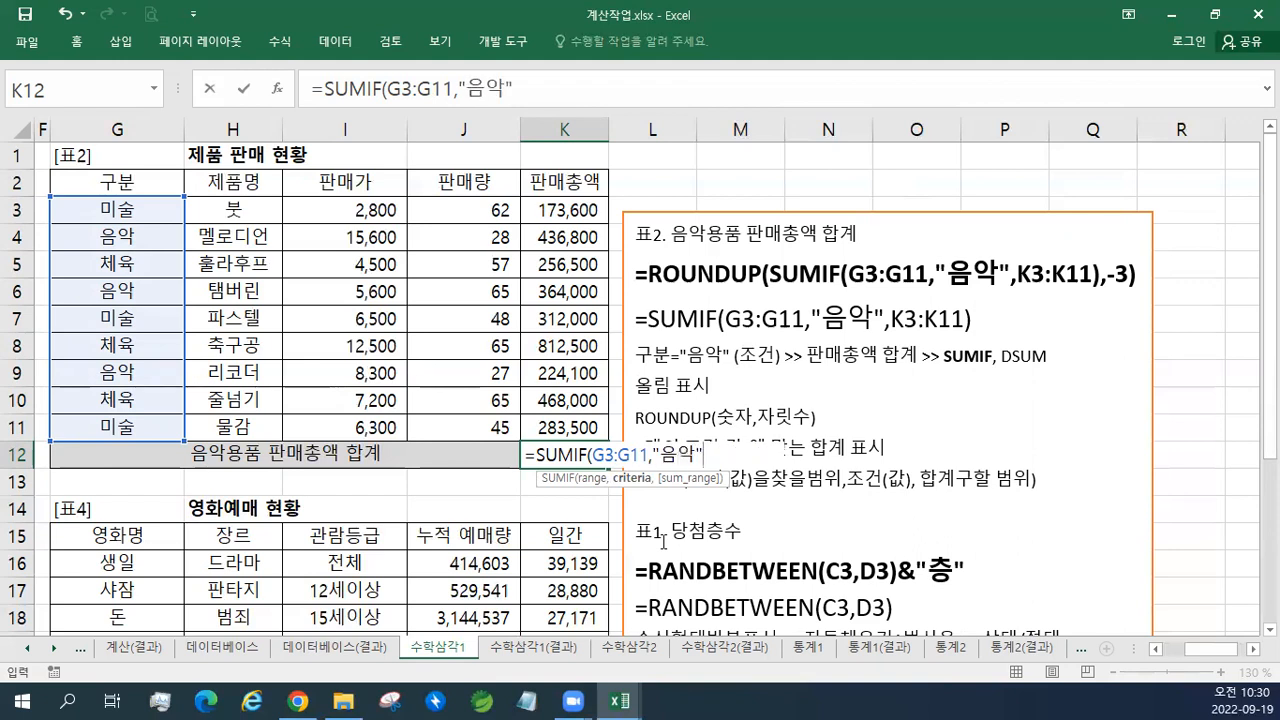
type(",")
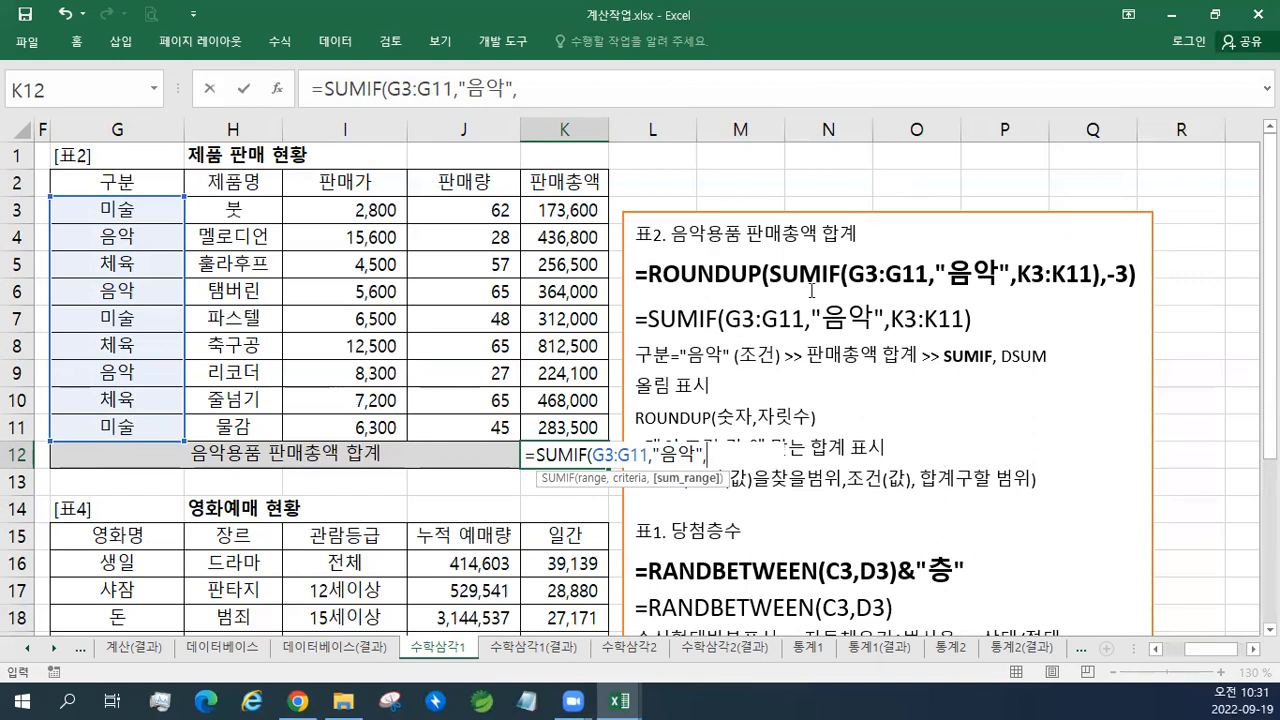
left_click_drag(571, 213, 566, 428)
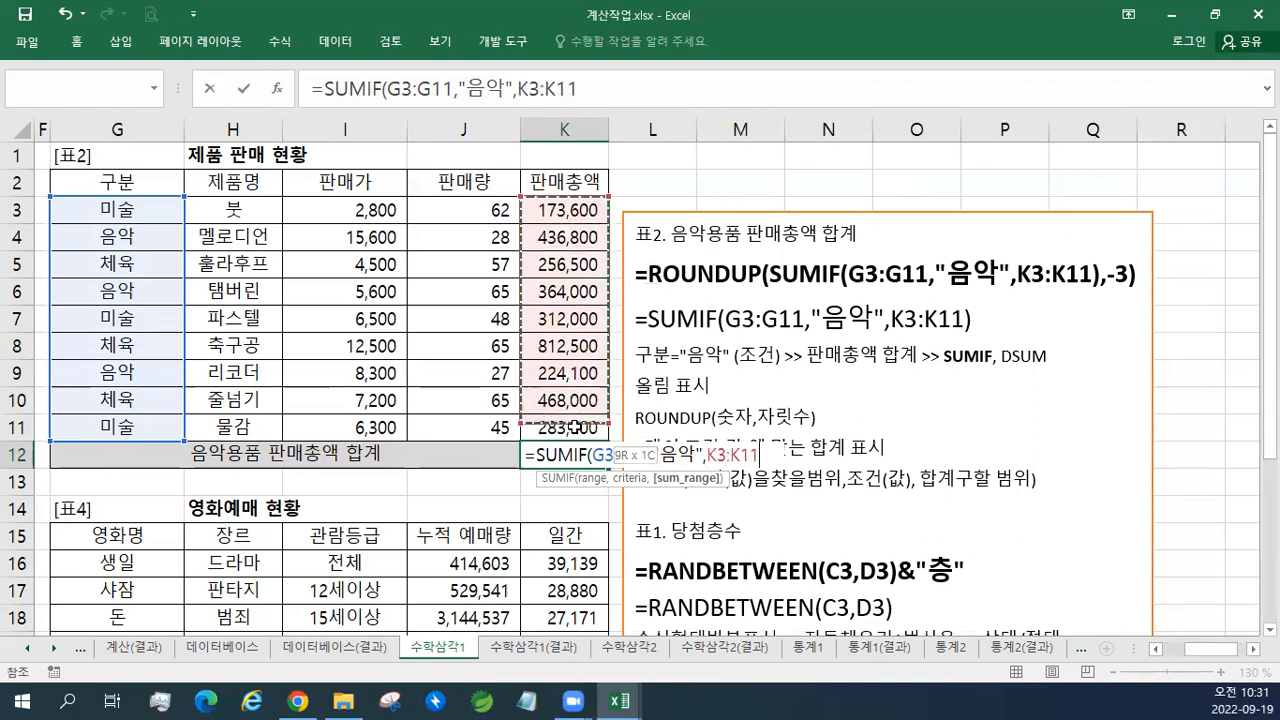
type(")")
key("Return")
key("Up")
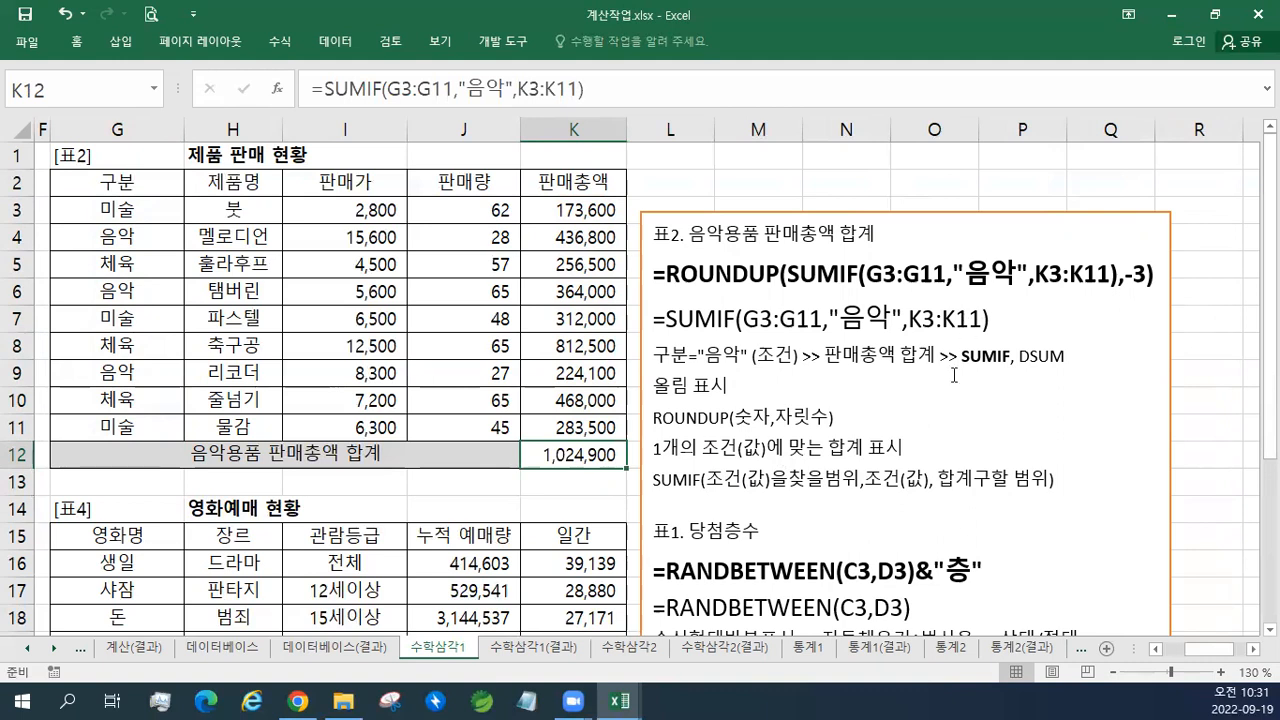
double_click(588, 455)
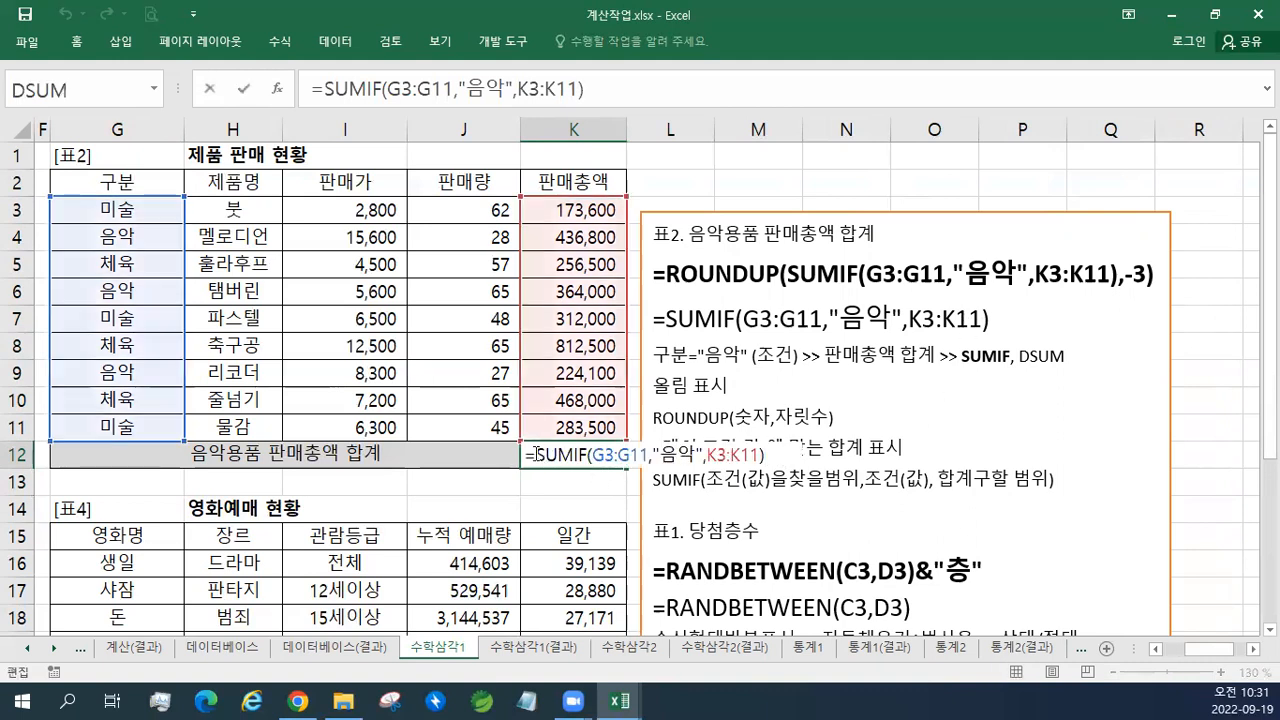
left_click_drag(541, 455, 815, 462)
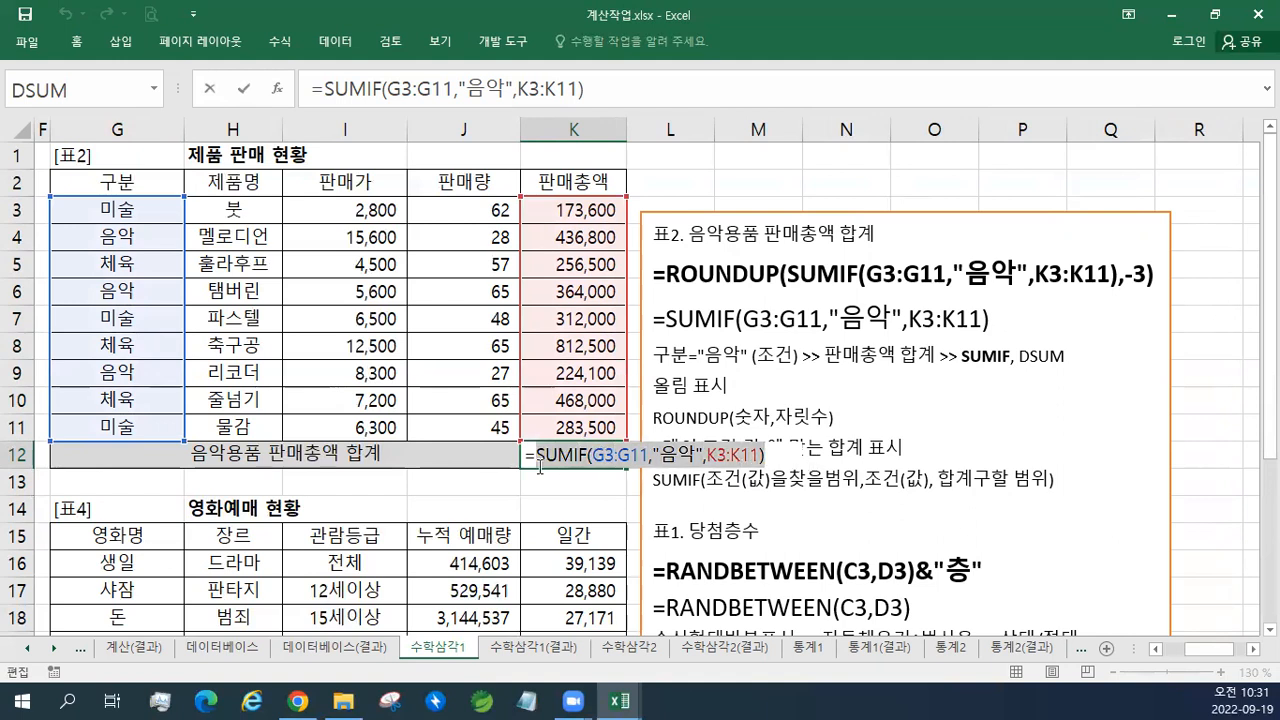
left_click_drag(537, 457, 781, 457)
key("Return")
- Nest the SUMIF expression in K12 as the number argument of ROUNDUP and begin the digits argument after it
double_click(540, 455)
left_click_drag(540, 455, 806, 458)
left_click(532, 453)
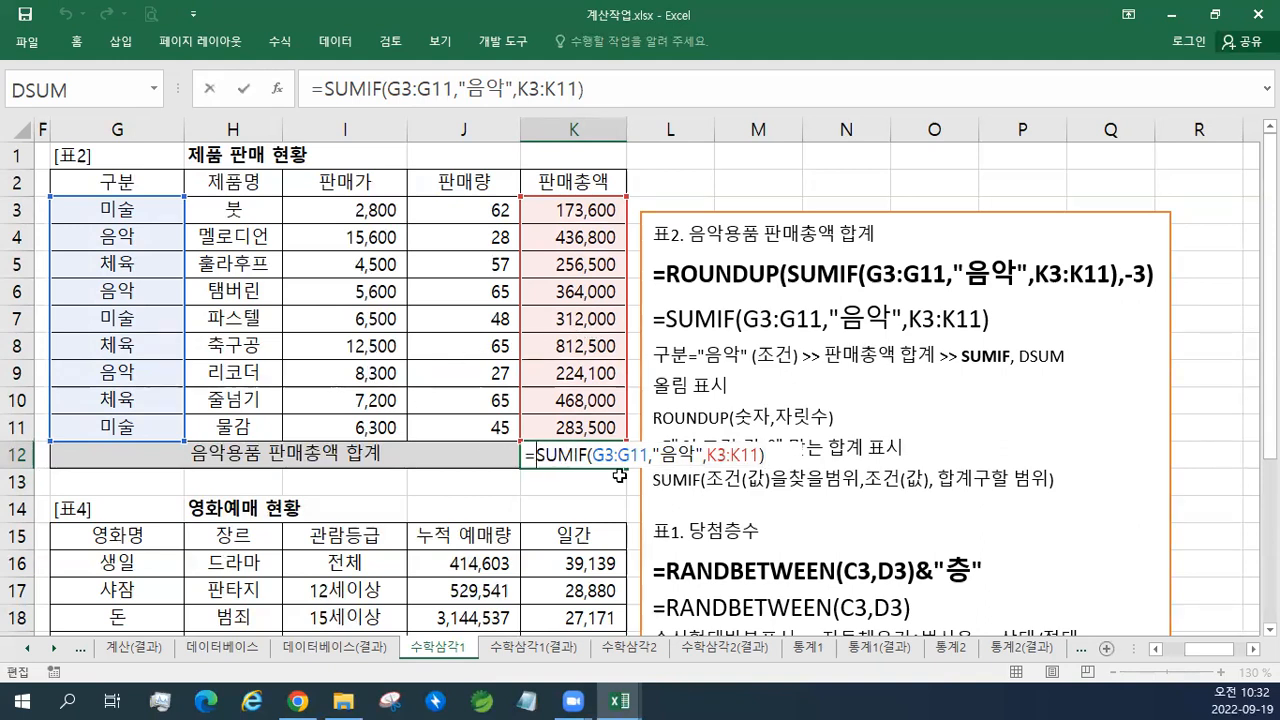
type("개")
key("BackSpace")
type("ROUND")
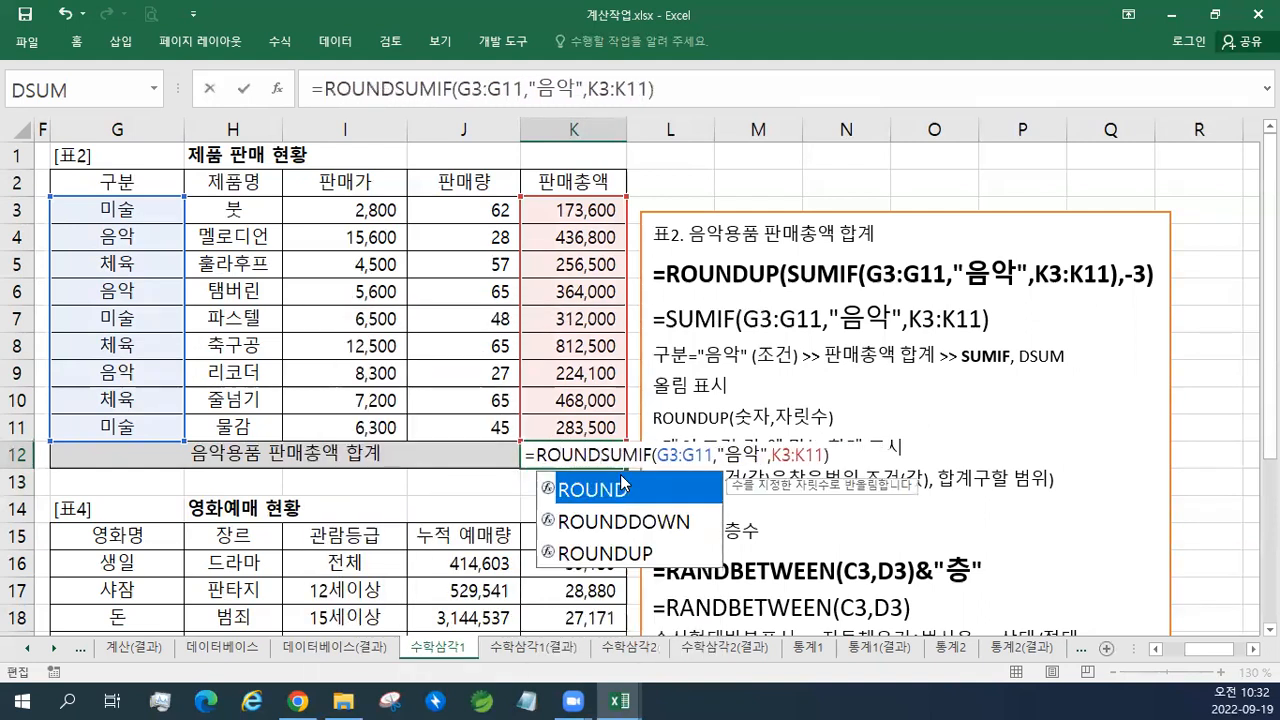
type("UP(")
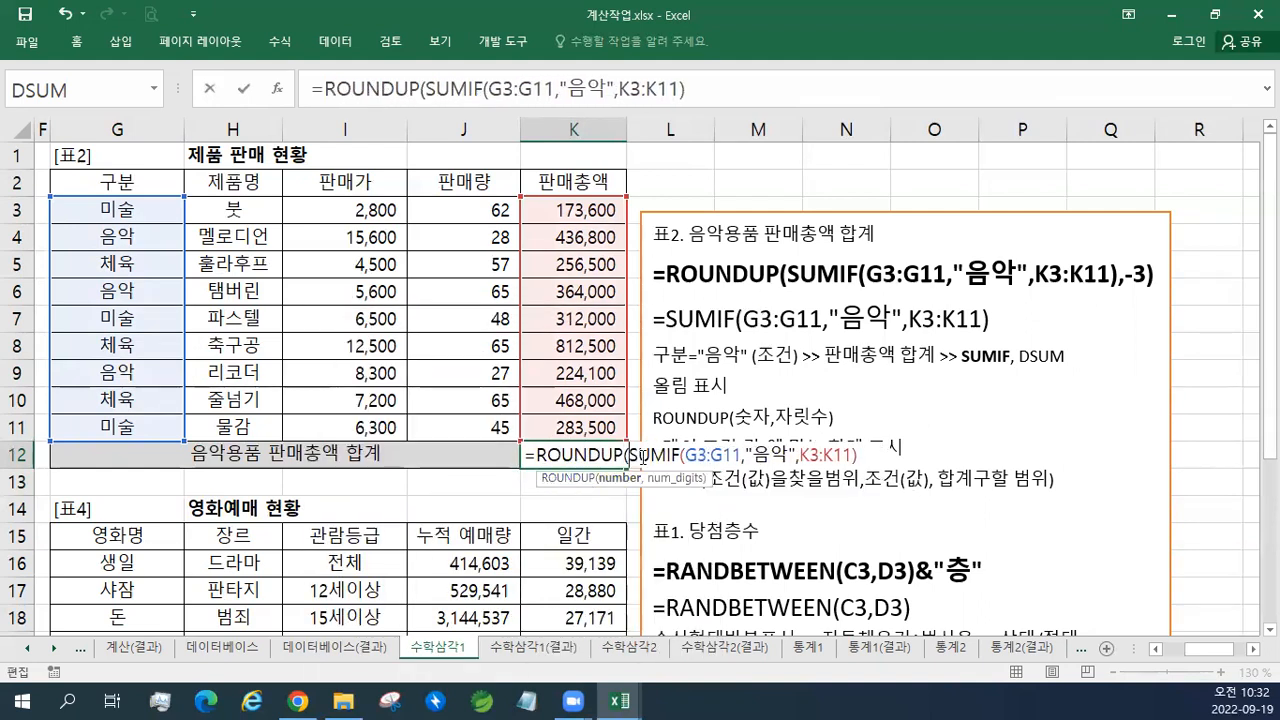
left_click_drag(628, 455, 866, 455)
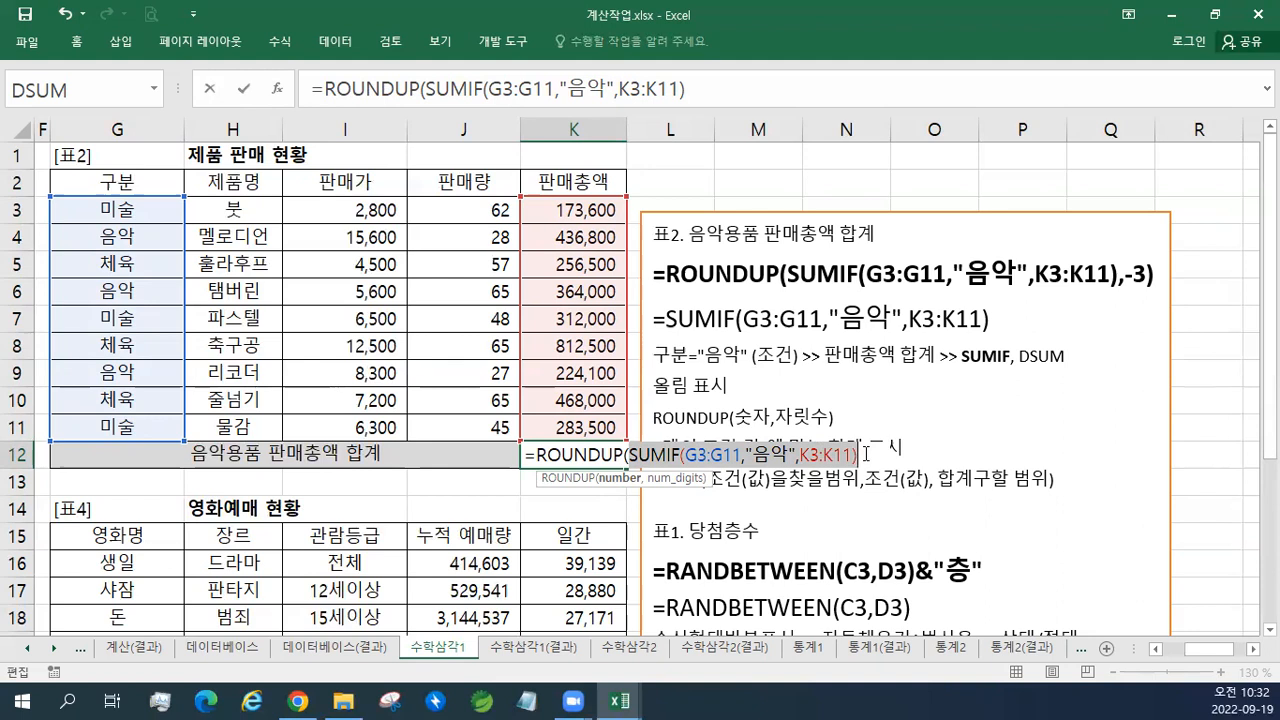
left_click(866, 455)
type(",")
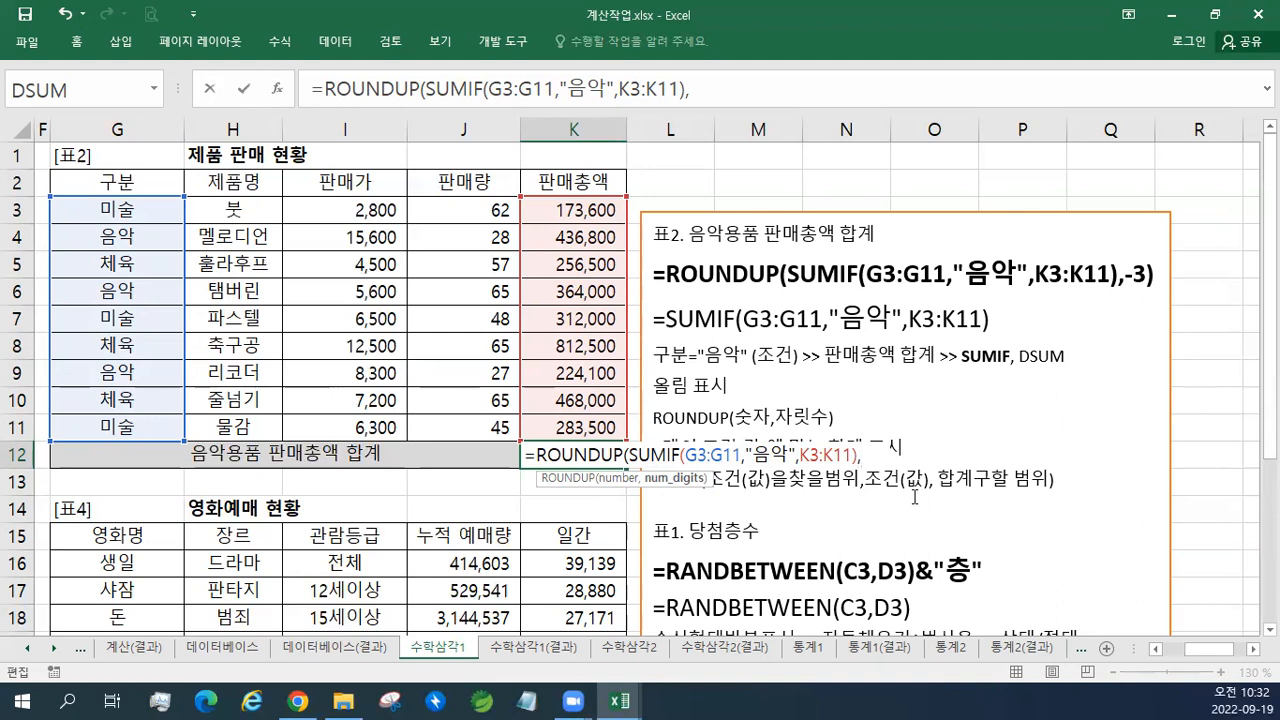
- Complete the K12 ROUNDUP formula around SUMIF(G3:G11,"음악",K3:K11) with -3 as the number of digits
type("-3)")
key("Return")
key("Up")
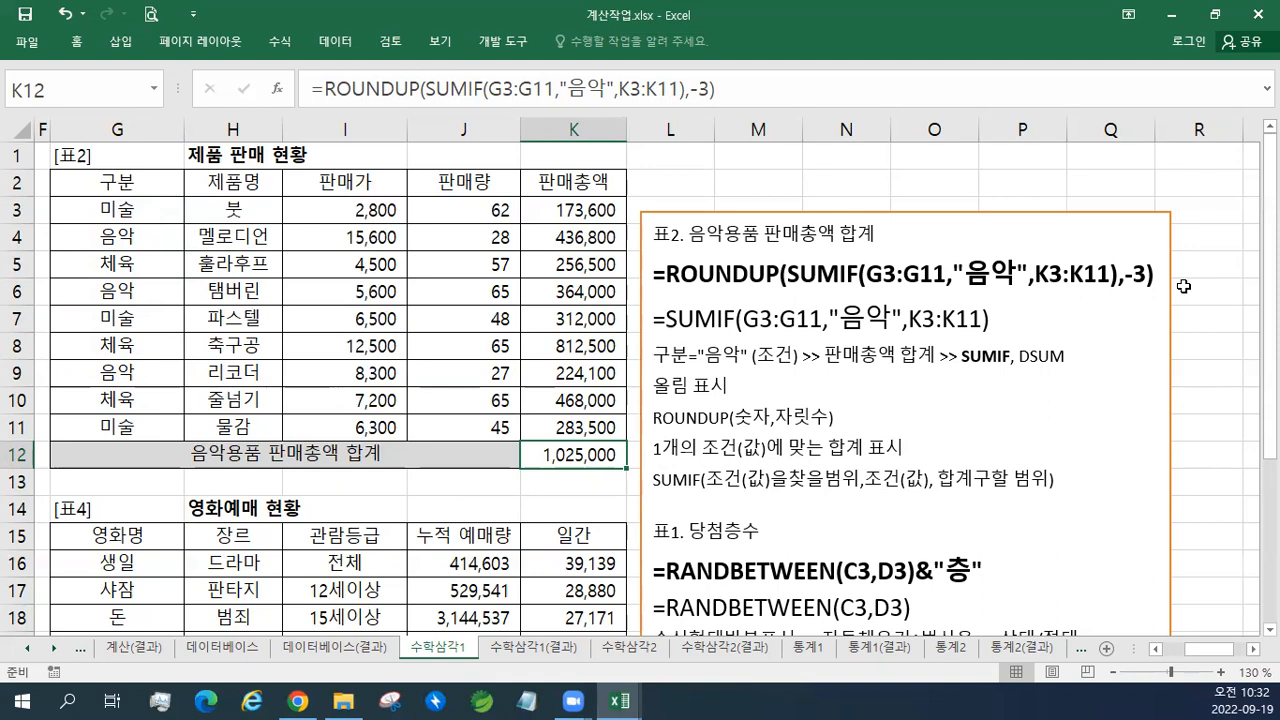
- Change the number of digits in K12's ROUNDUP formula to -2
key("F2")
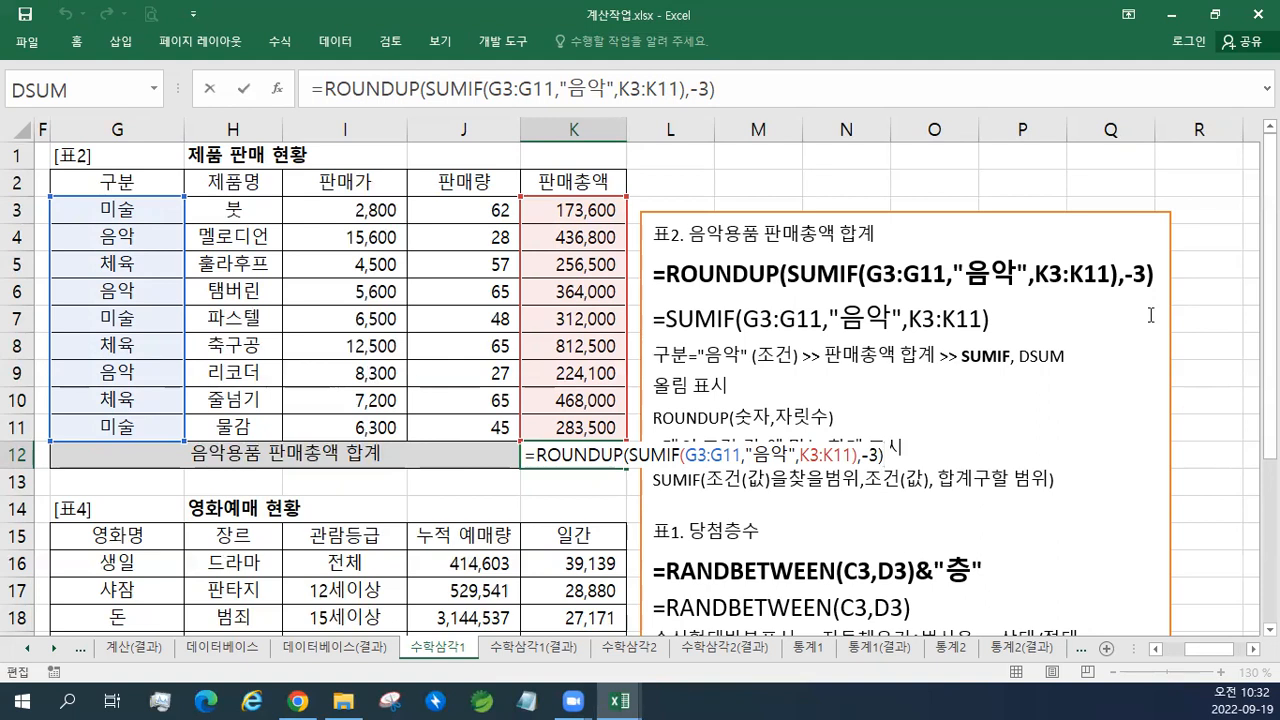
key("BackSpace")
key("BackSpace")
type("2)")
key("Return")
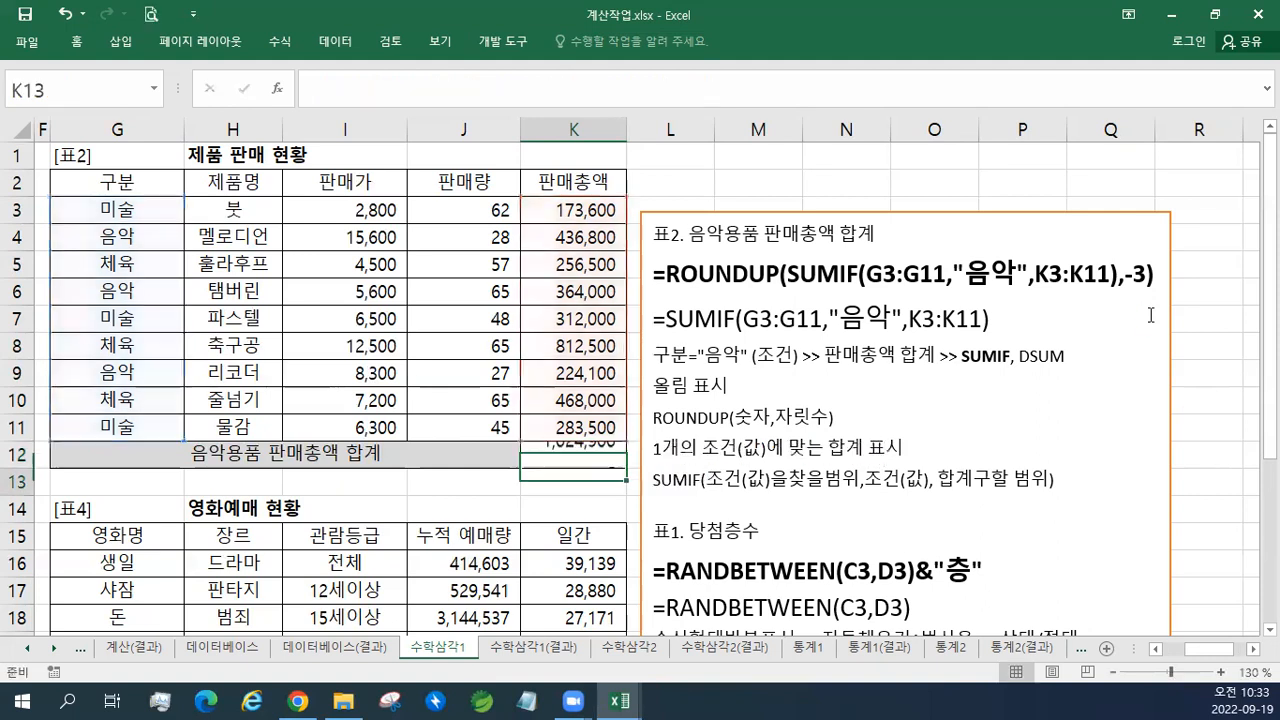
key("Up")
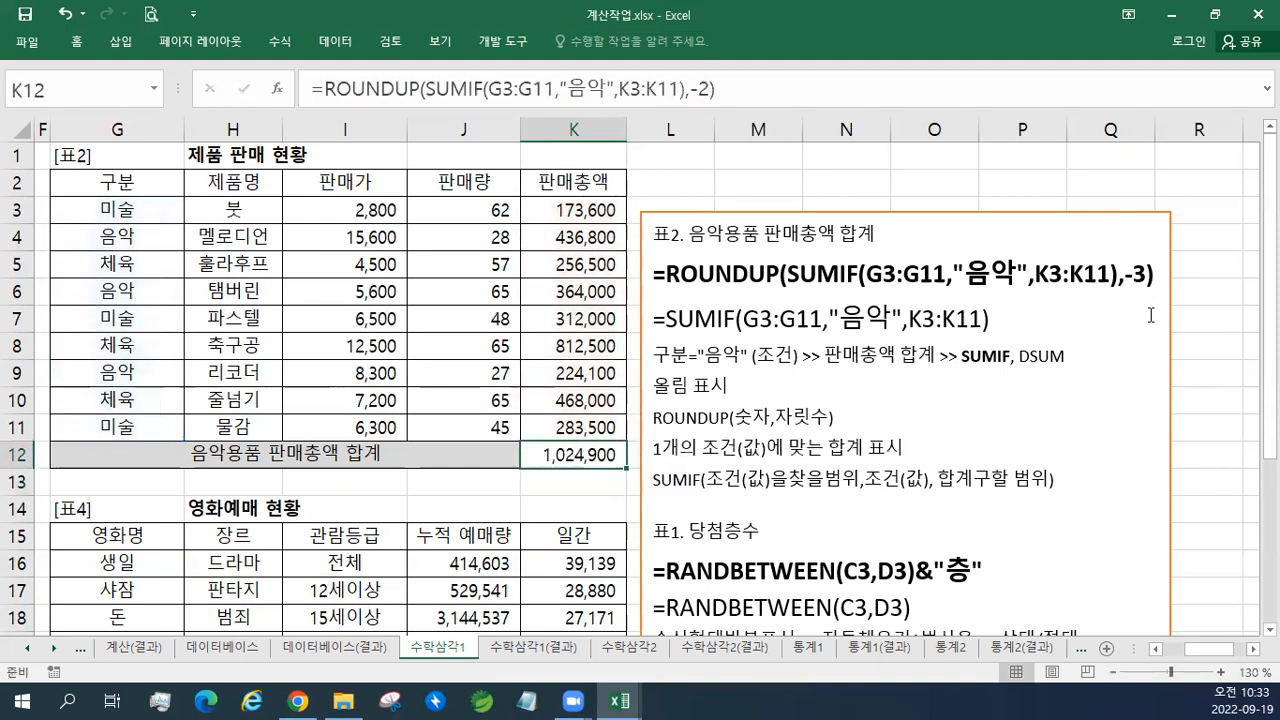
- Set the number of digits in K12's ROUNDUP formula to -3
double_click(612, 452)
key("BackSpace")
type("3")
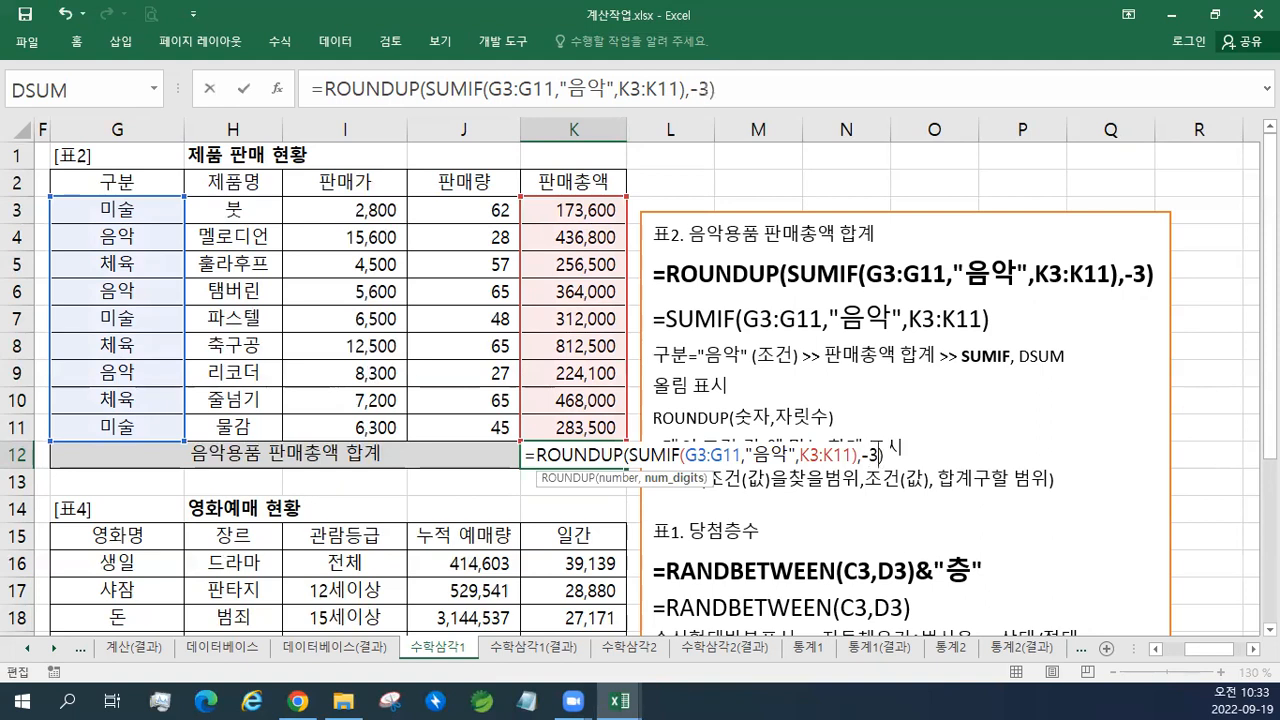
key("Return")
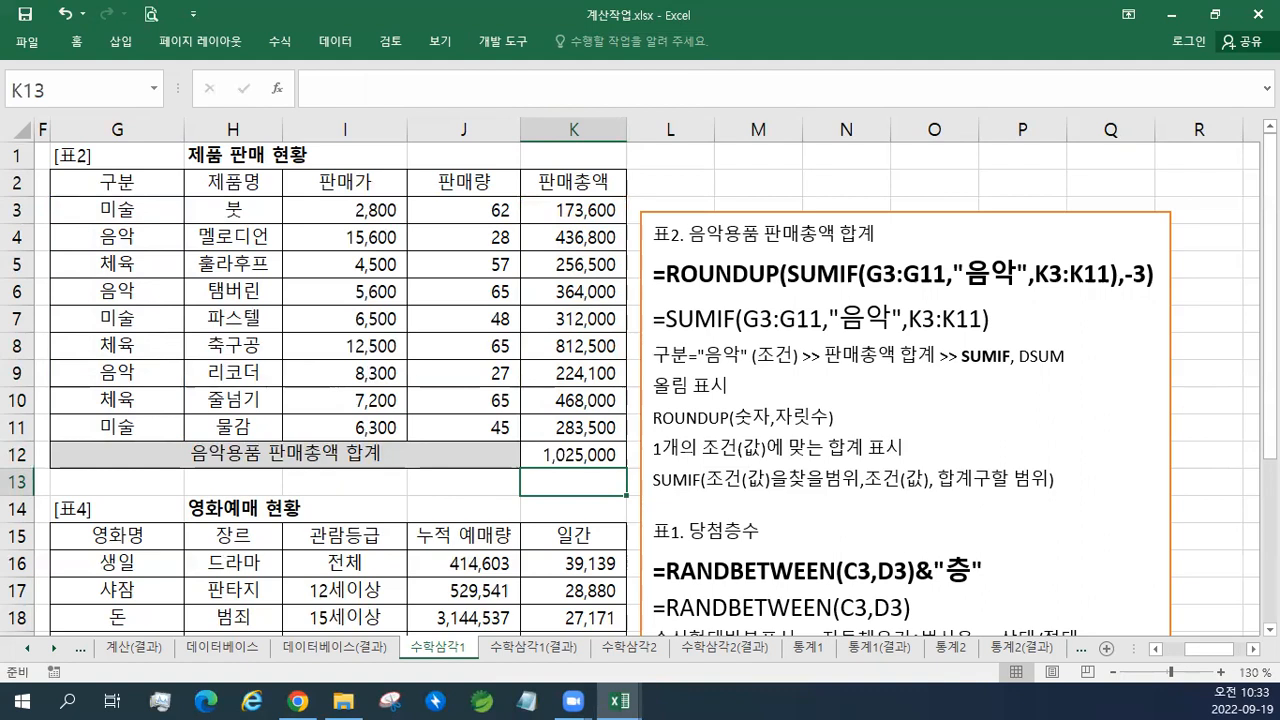
left_click(600, 454)
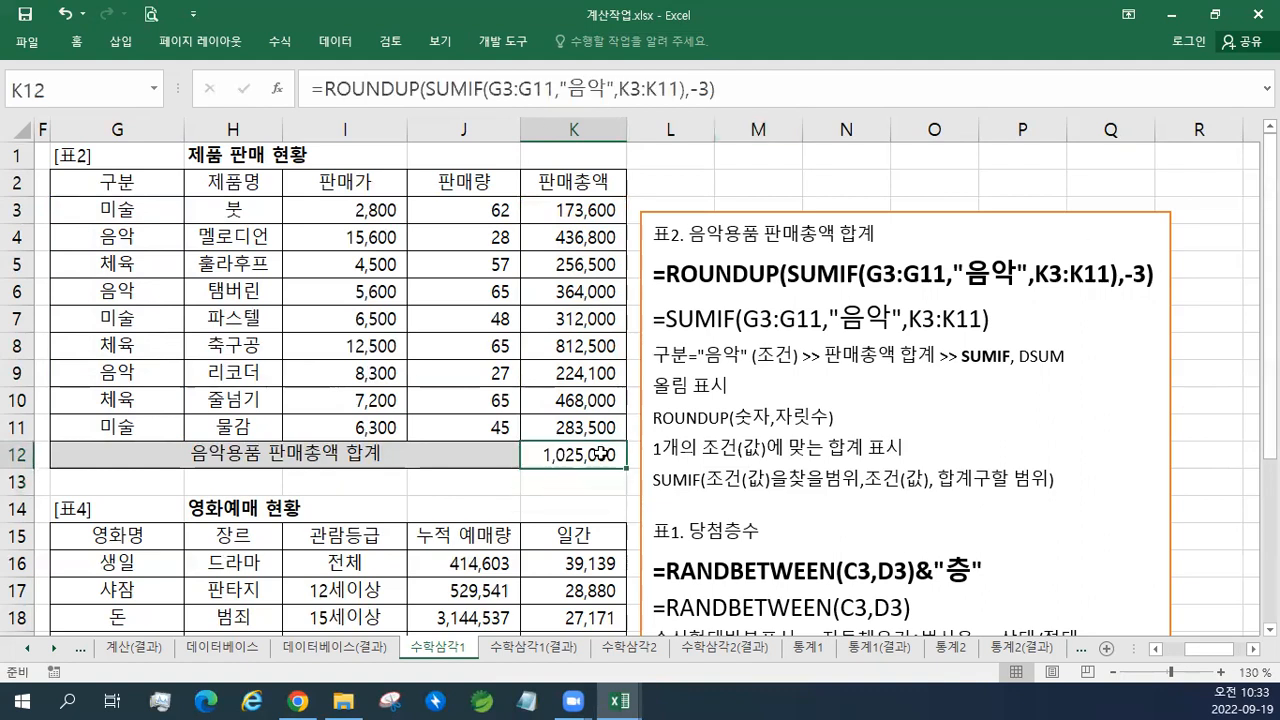
- Move the formula notes text box down the sheet so that it sits beside table [표4]
left_click(654, 449)
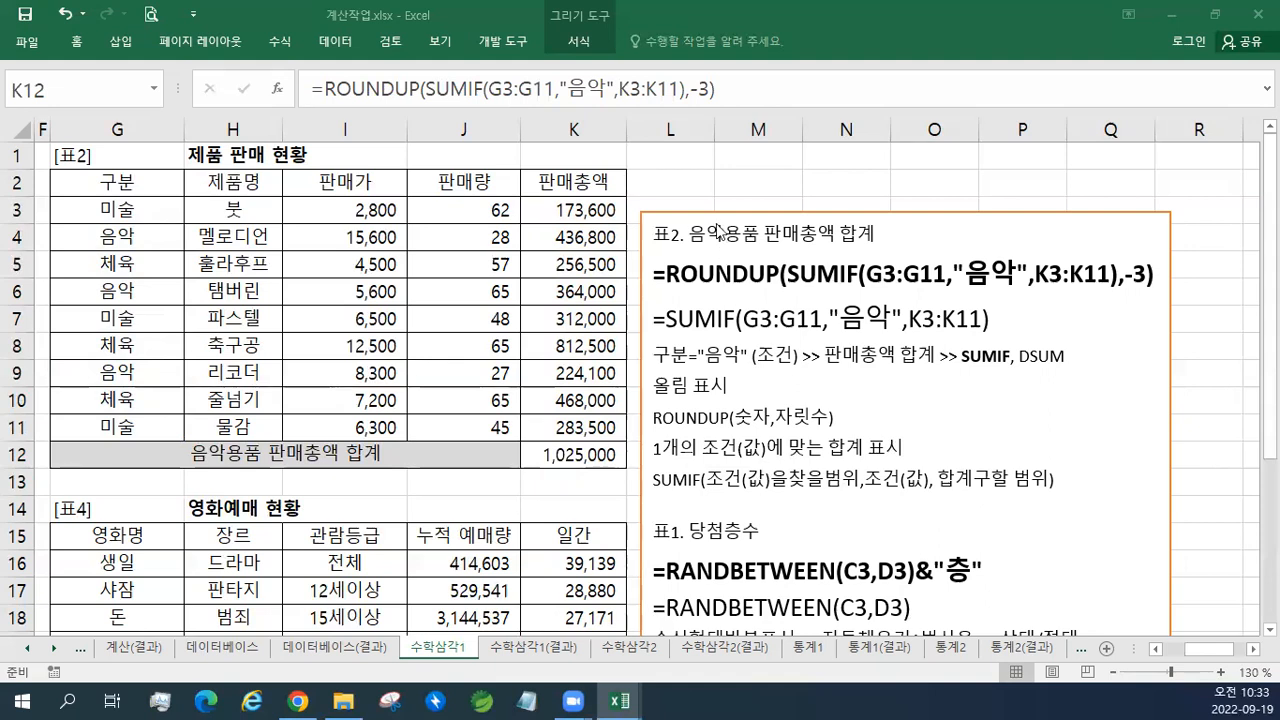
key("Delete")
key("ctrl+z")
left_click_drag(717, 211, 715, 557)
scroll(1078, 608, "down", 4)
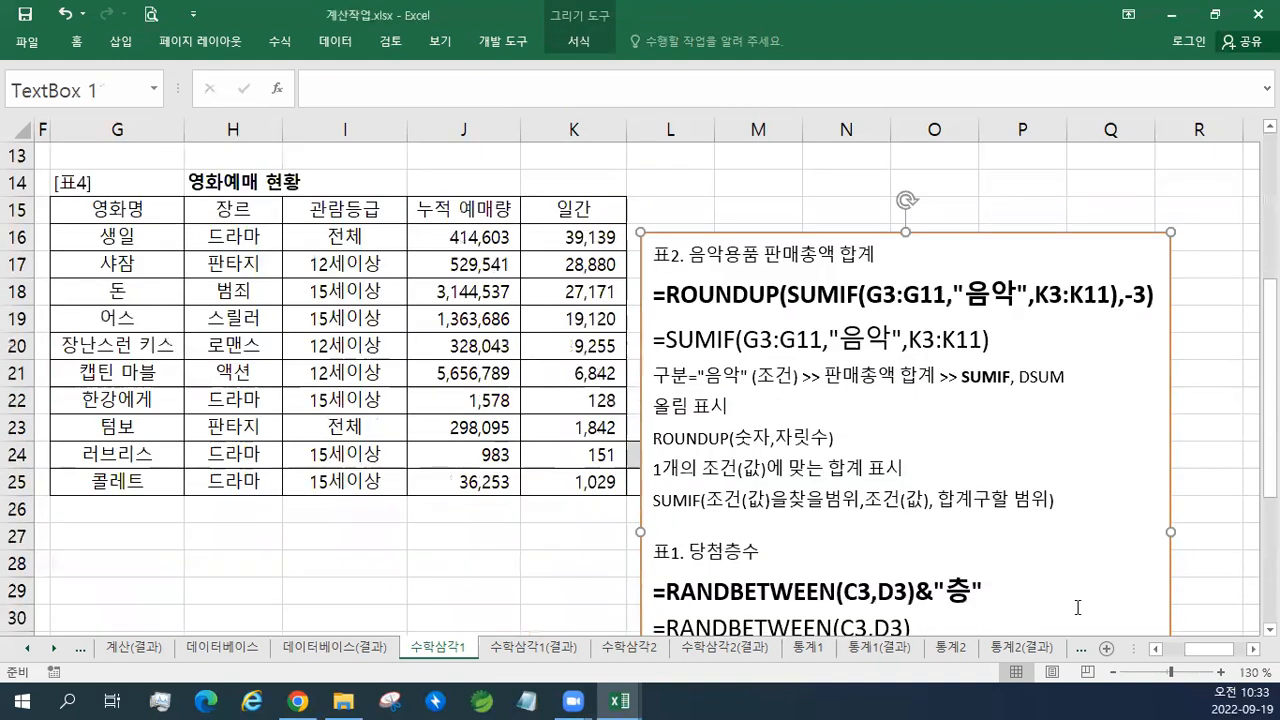
scroll(1240, 622, "down", 1)
- Insert a blank line at the start of the notes and paste the copied "표4. 드라마-15세이상 일간 합계" notes there
left_click(652, 227)
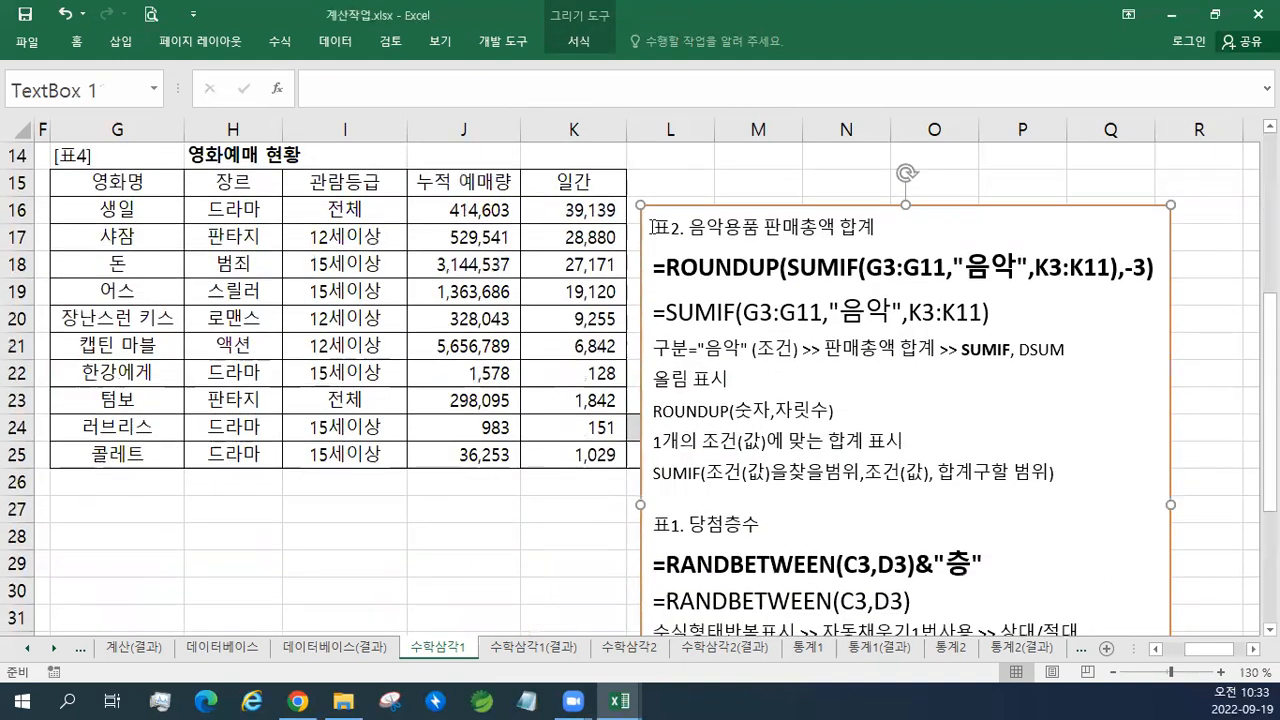
key("Return")
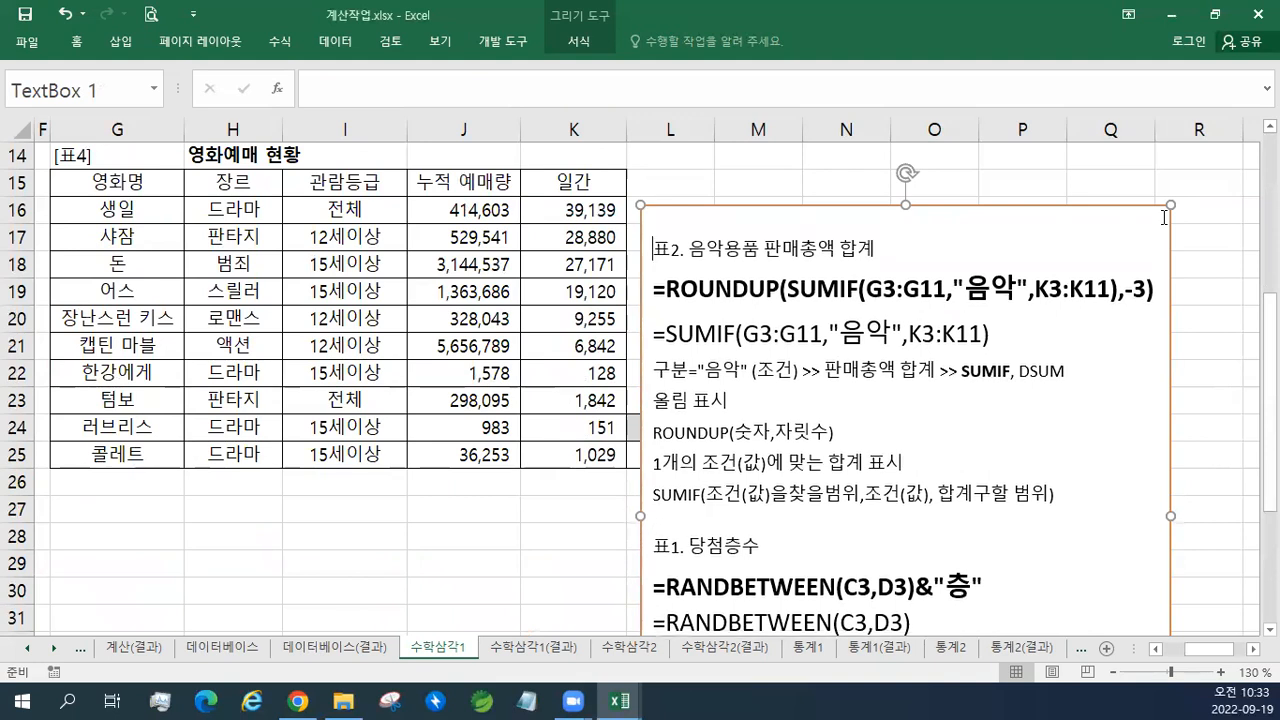
left_click(672, 219)
key("ctrl+v")
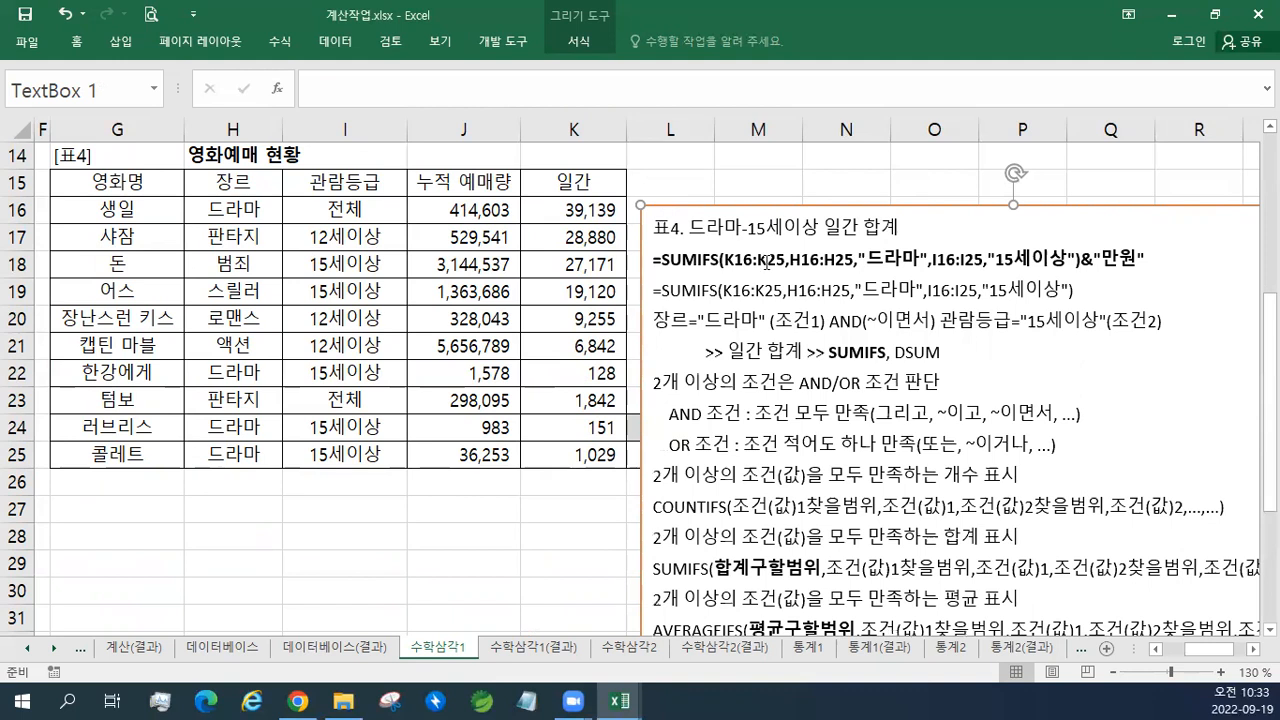
- Enlarge the two SUMIFS formula lines in the notes to font size 16
left_click_drag(1075, 289, 596, 256)
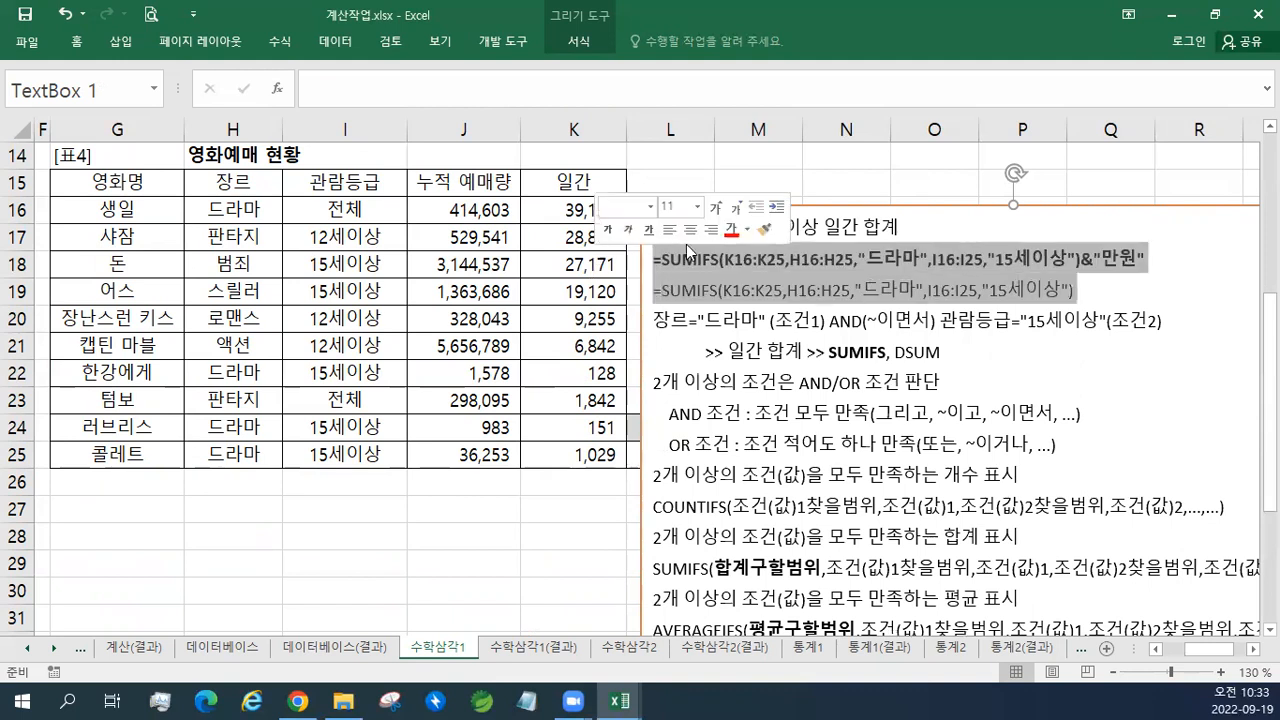
left_click(716, 207)
left_click(716, 207)
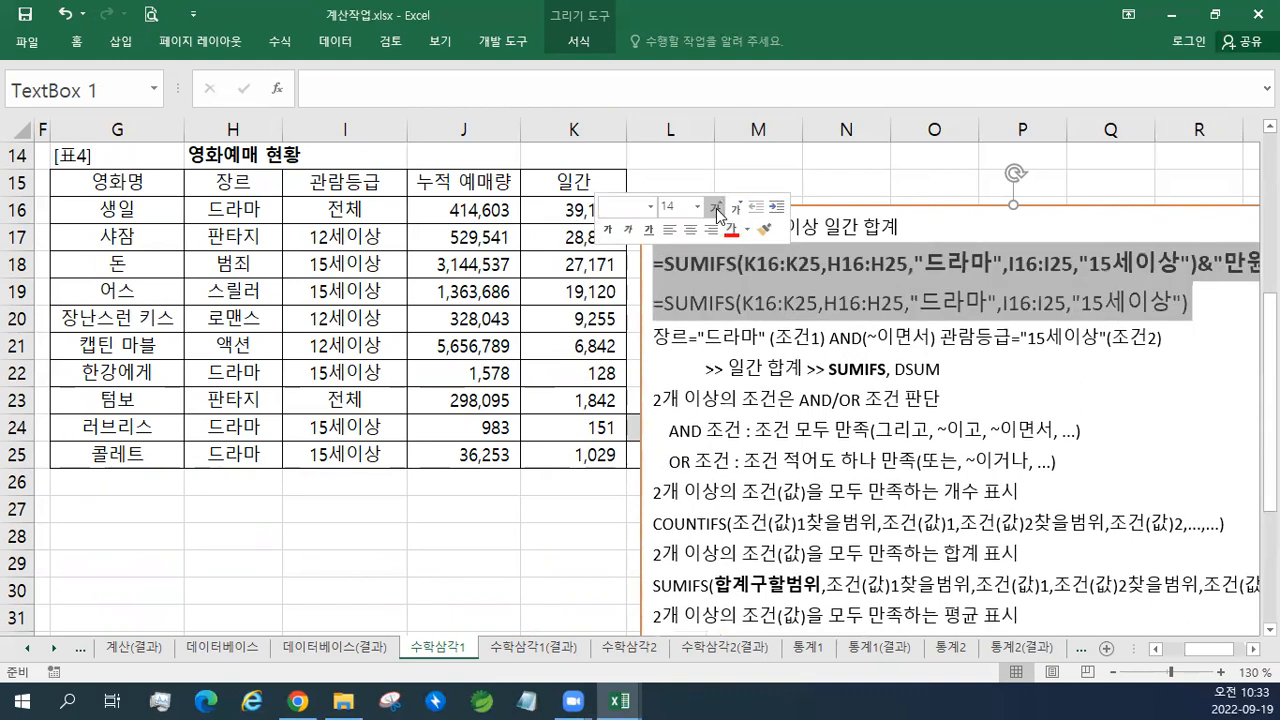
left_click(716, 207)
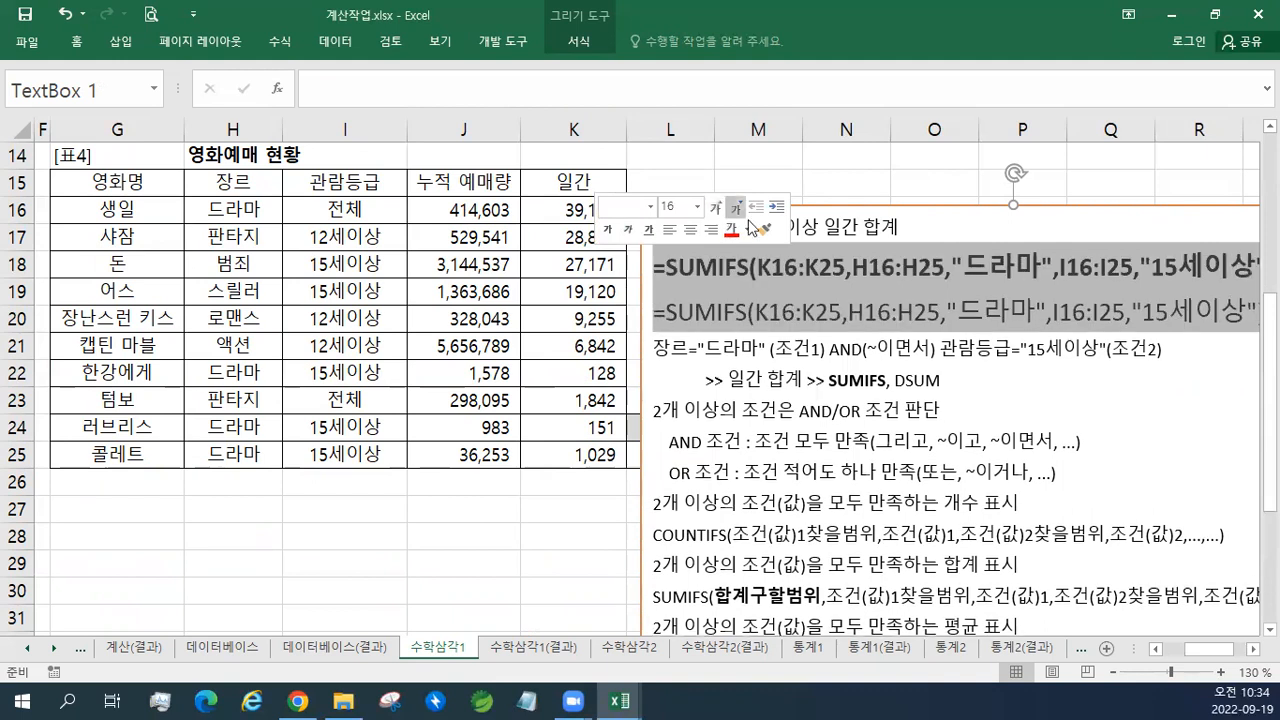
left_click(855, 352)
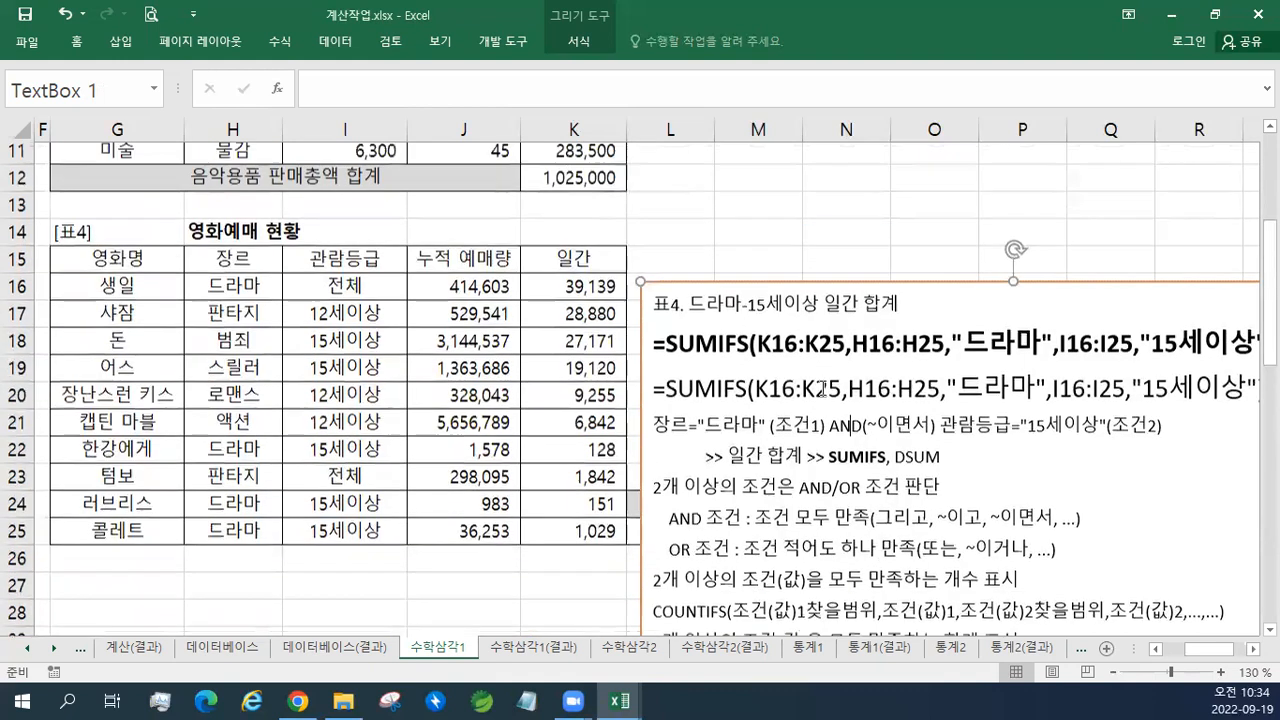
- Clear the music goods sales total in K12 and undo the clearing
scroll(638, 389, "up", 3)
left_click(575, 350)
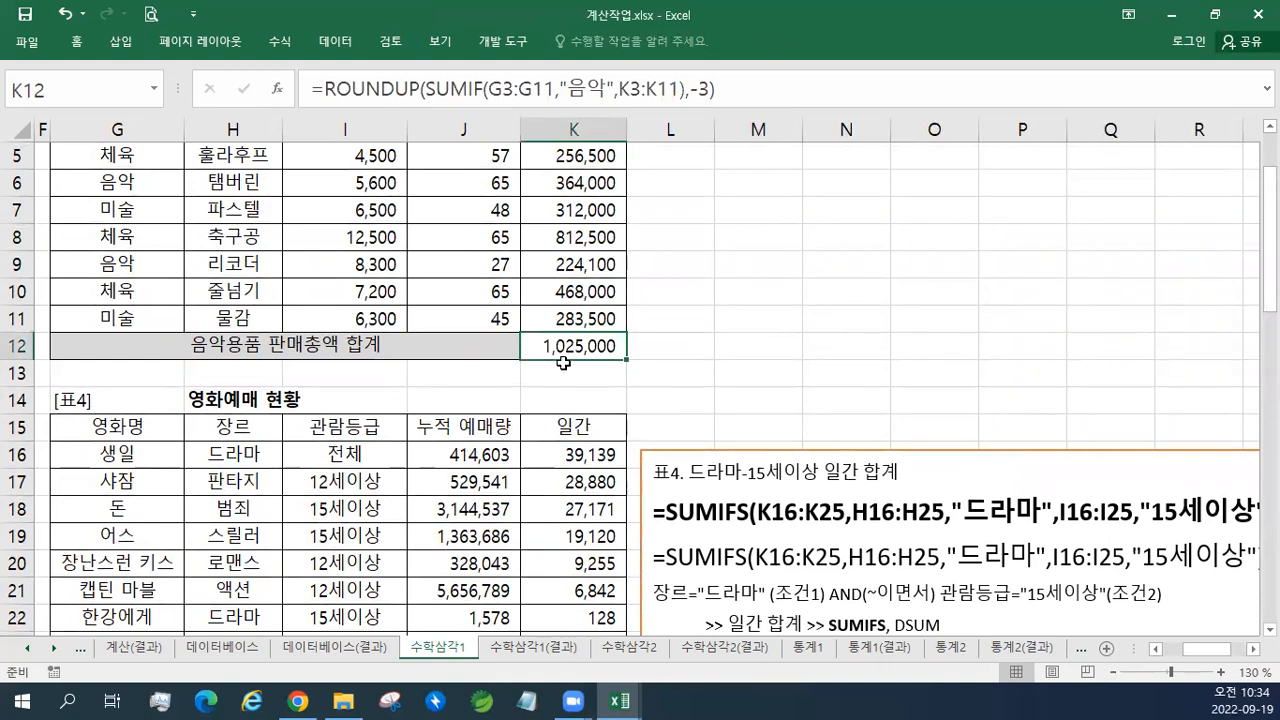
key("Delete")
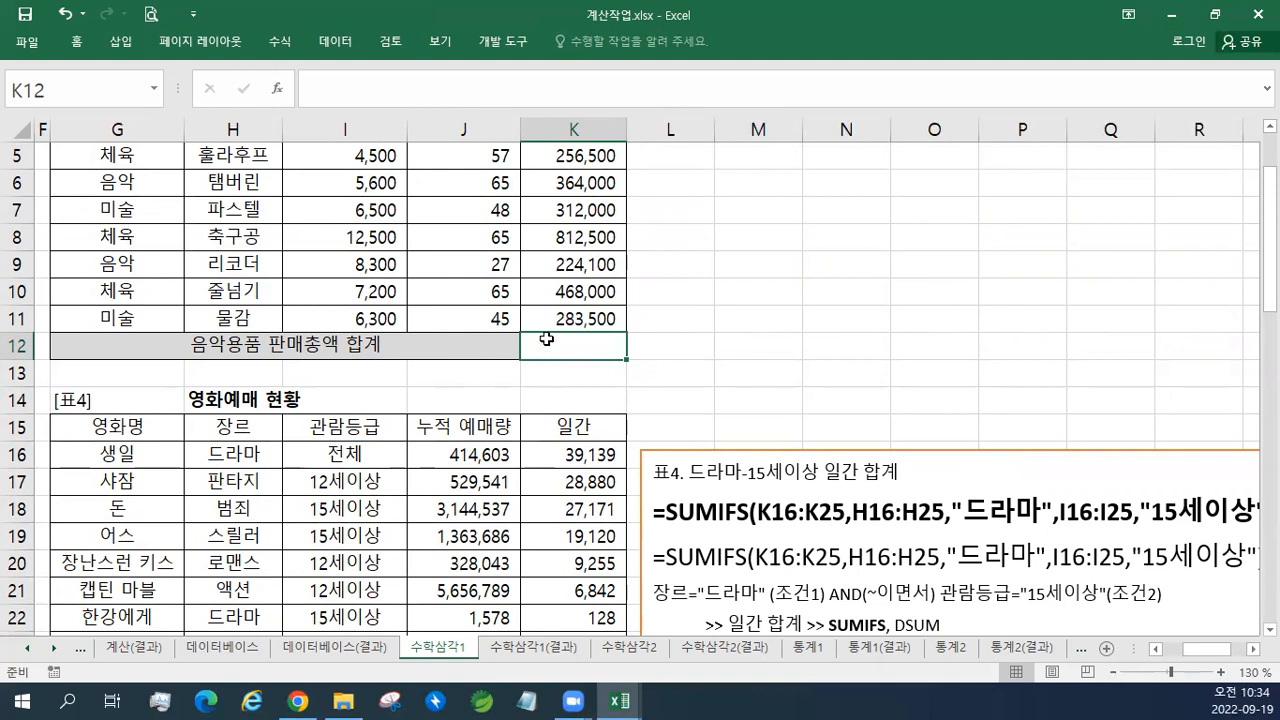
left_click(64, 14)
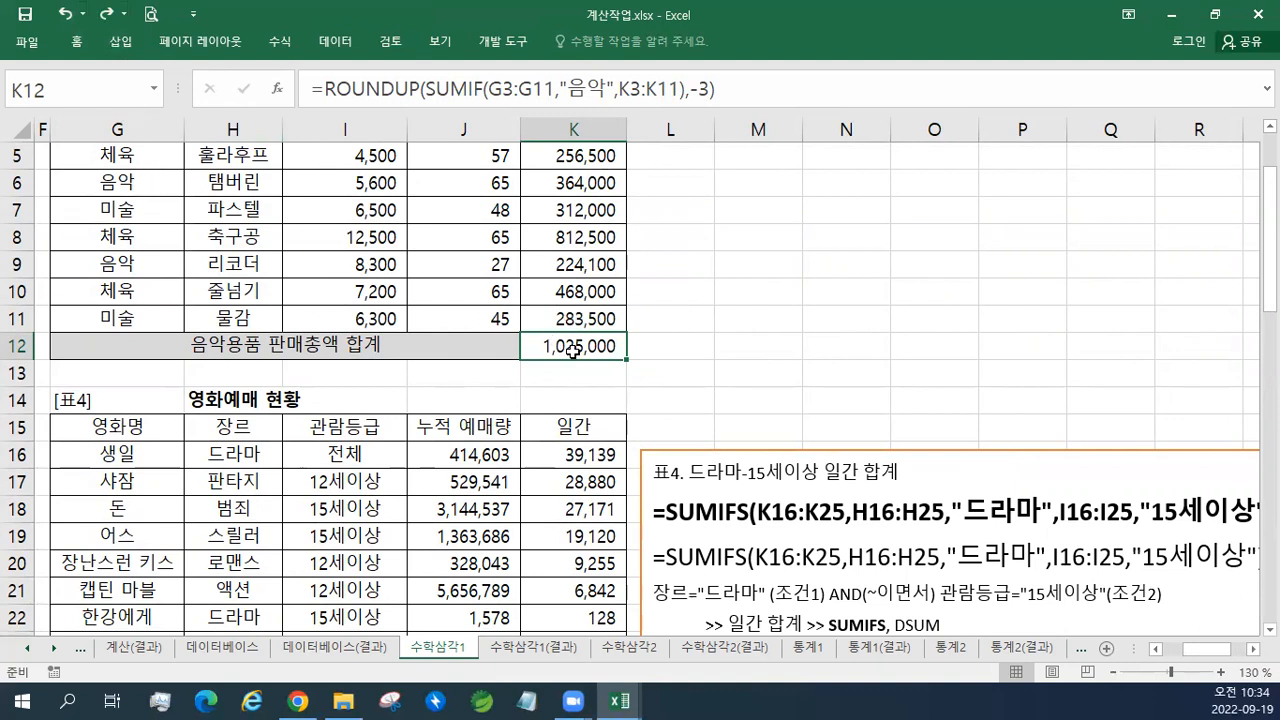
- Examine the genre, rating and daily columns of the movie booking table and the COUNTIFS, SUMIFS and AVERAGEIFS syntax notes
scroll(578, 345, "down", 3)
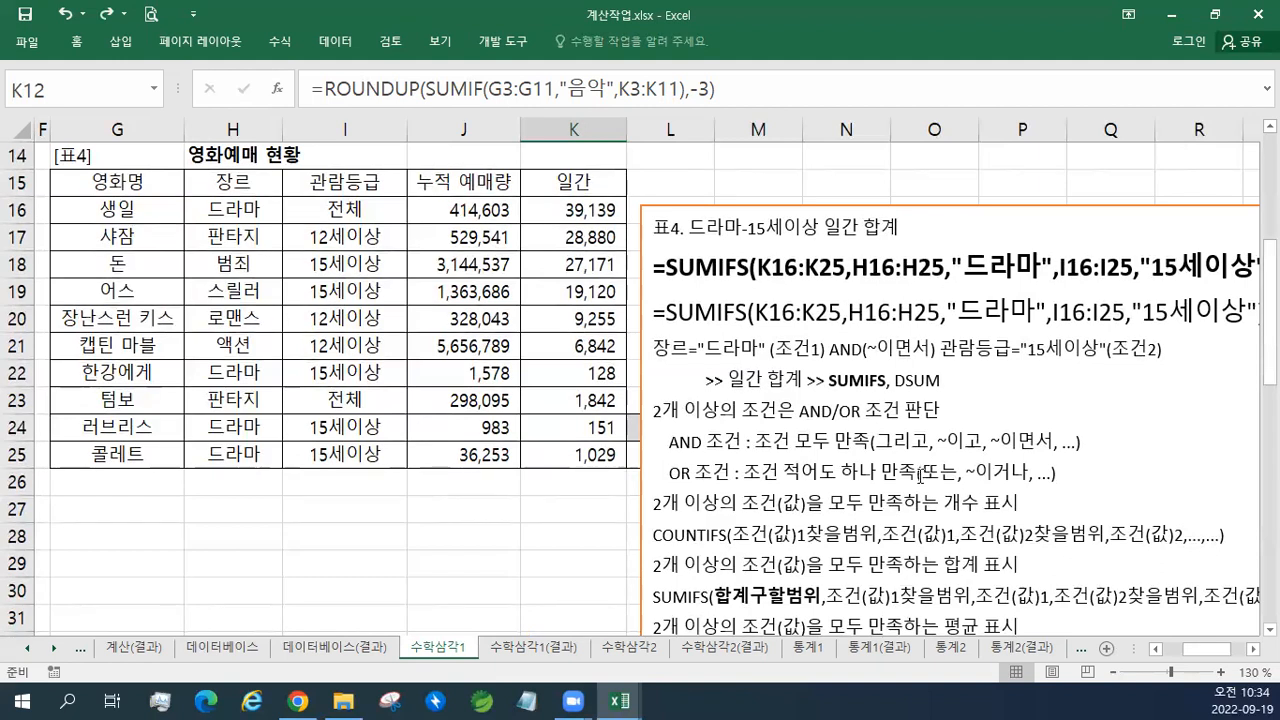
left_click_drag(236, 210, 236, 455)
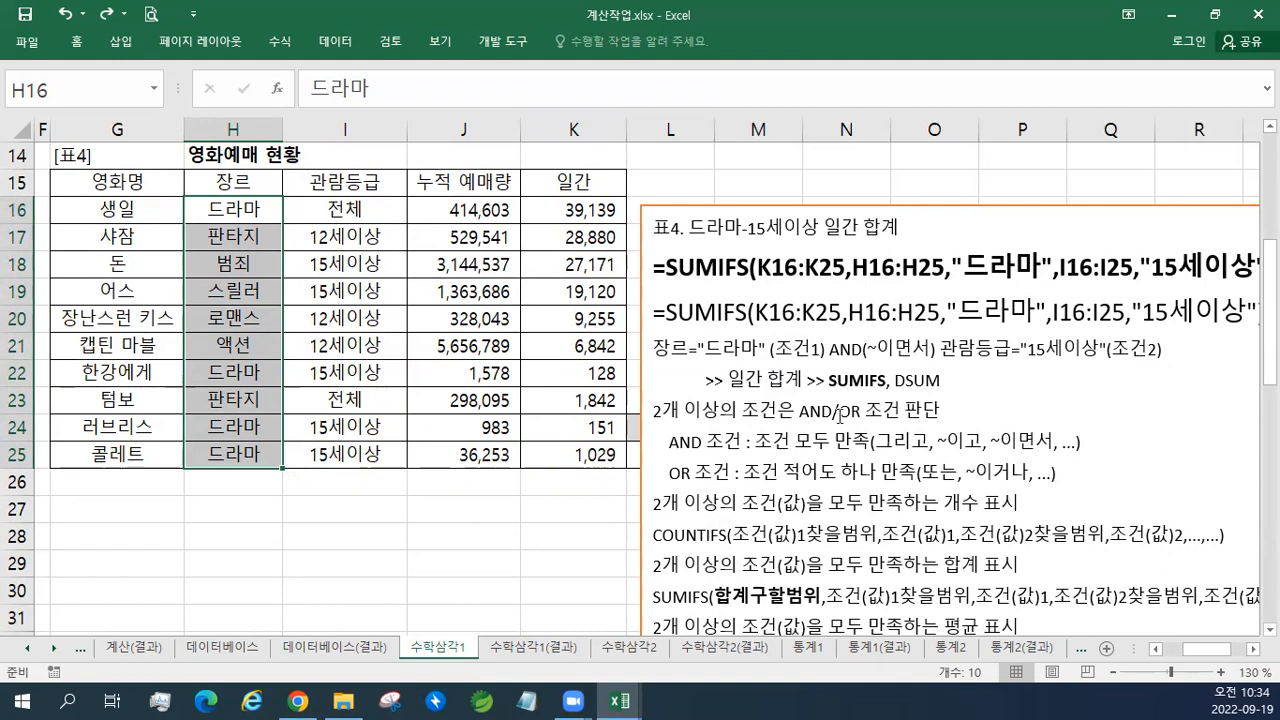
left_click_drag(378, 211, 367, 450)
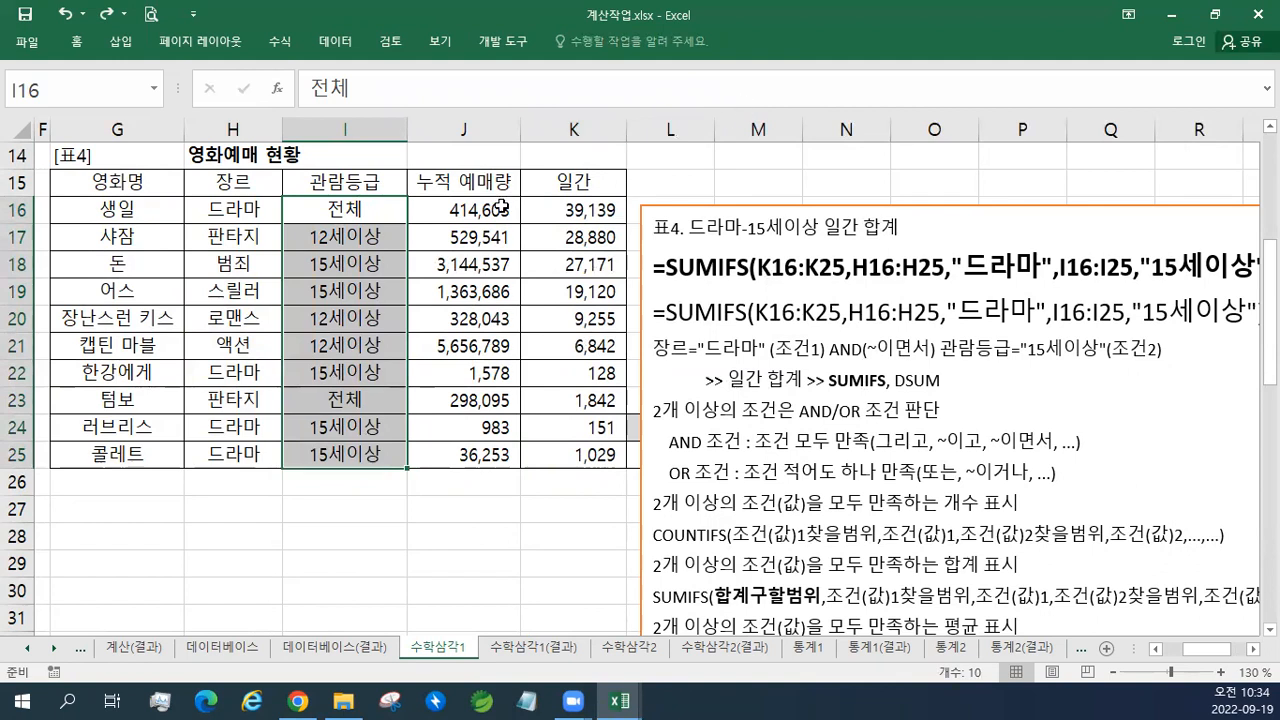
left_click(400, 242)
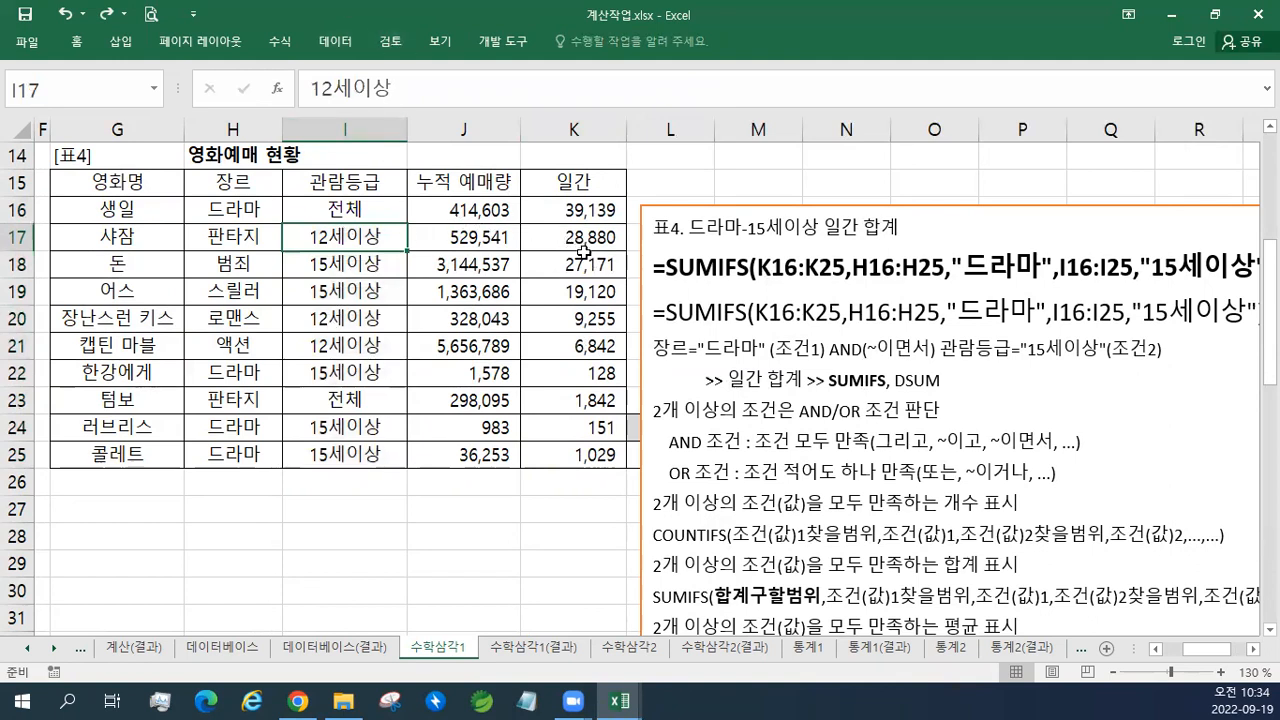
left_click_drag(584, 218, 590, 428)
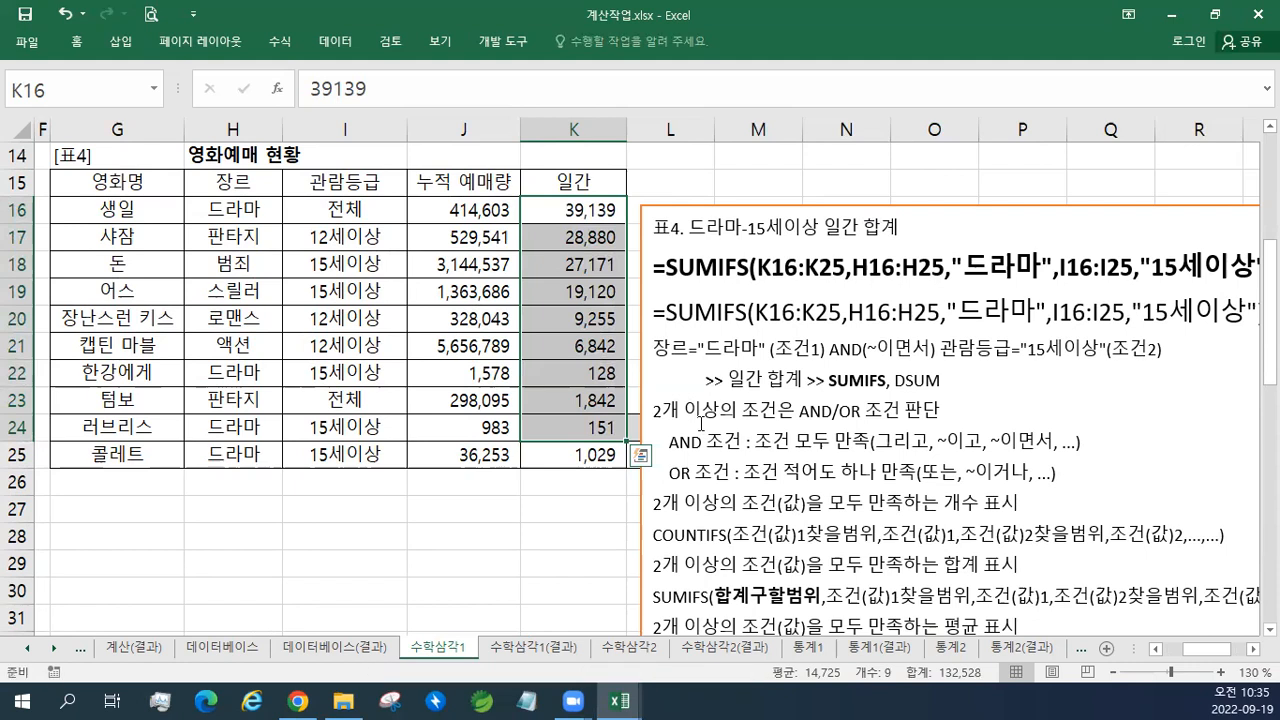
scroll(735, 437, "down", 3)
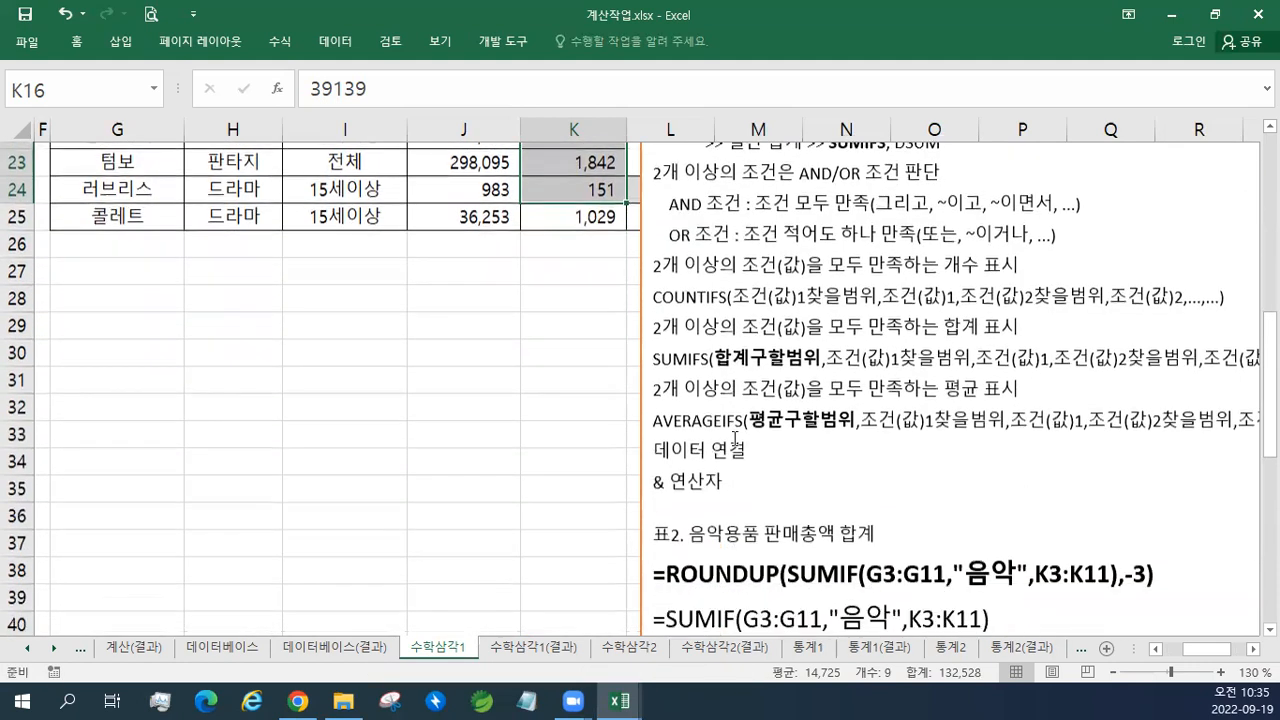
scroll(735, 437, "down", 1)
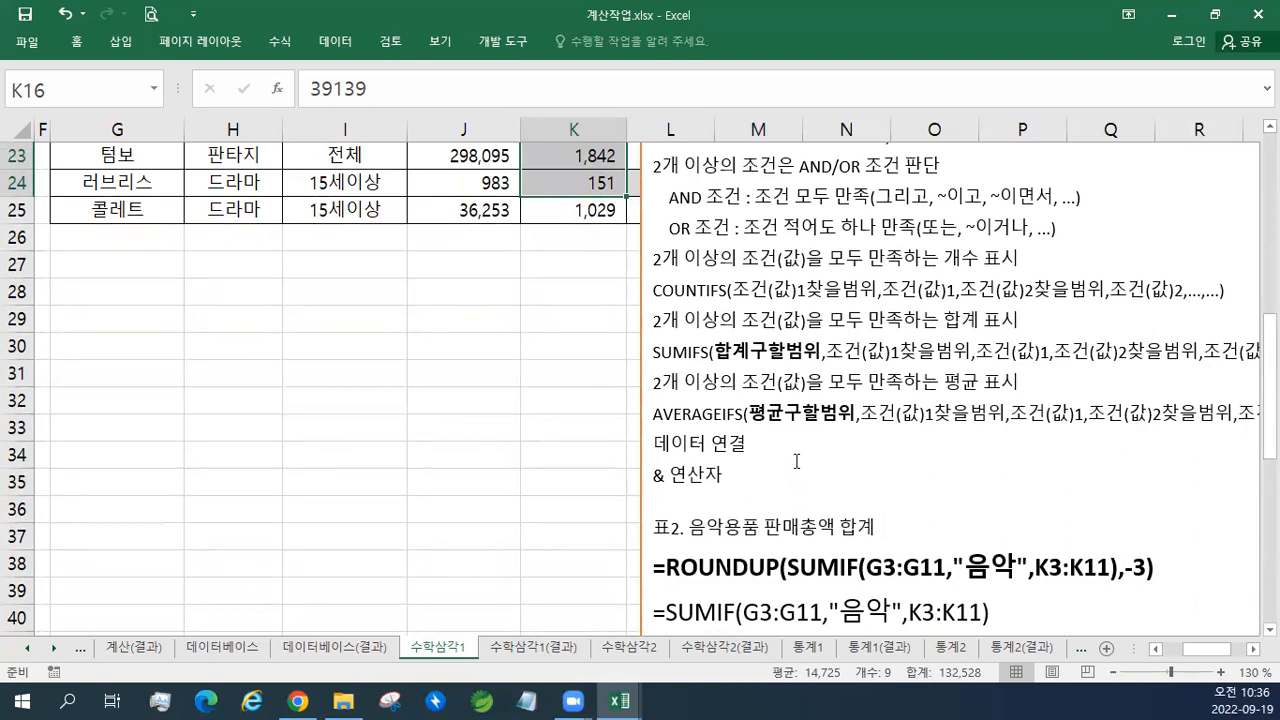
- Color the three note lines explaining AND/OR condition evaluation green
left_click(730, 472)
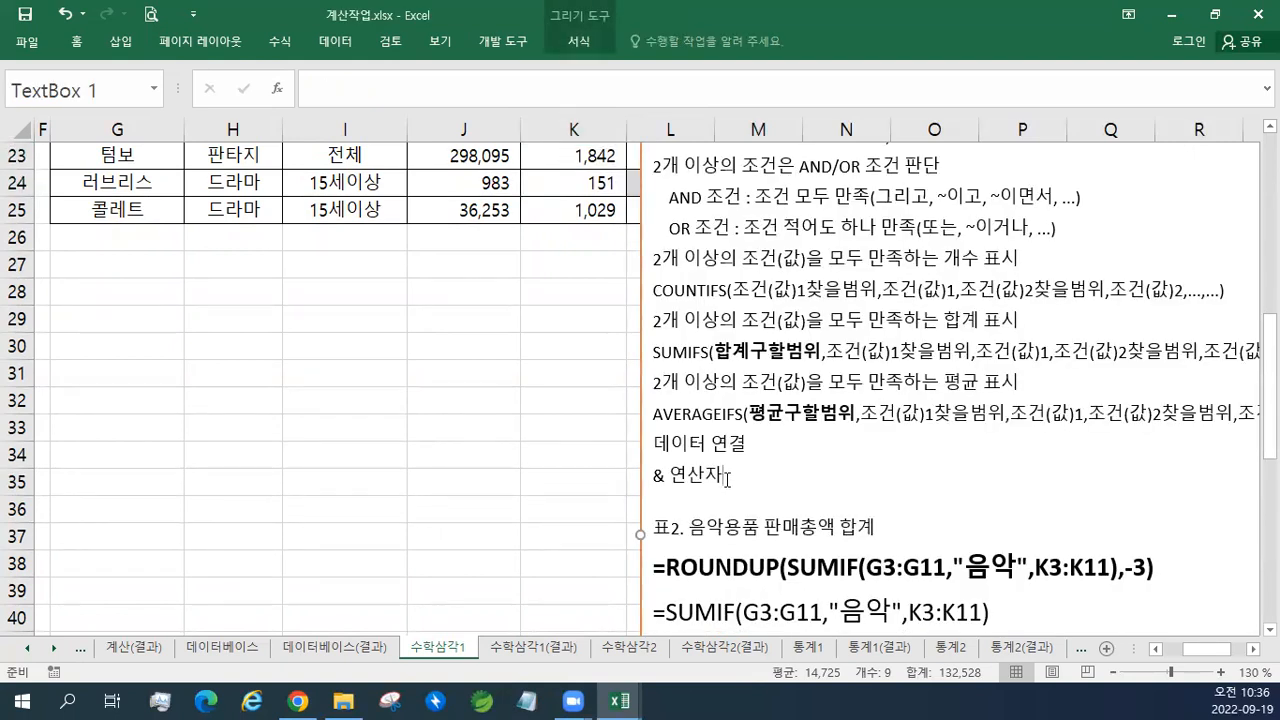
scroll(727, 479, "up", 3)
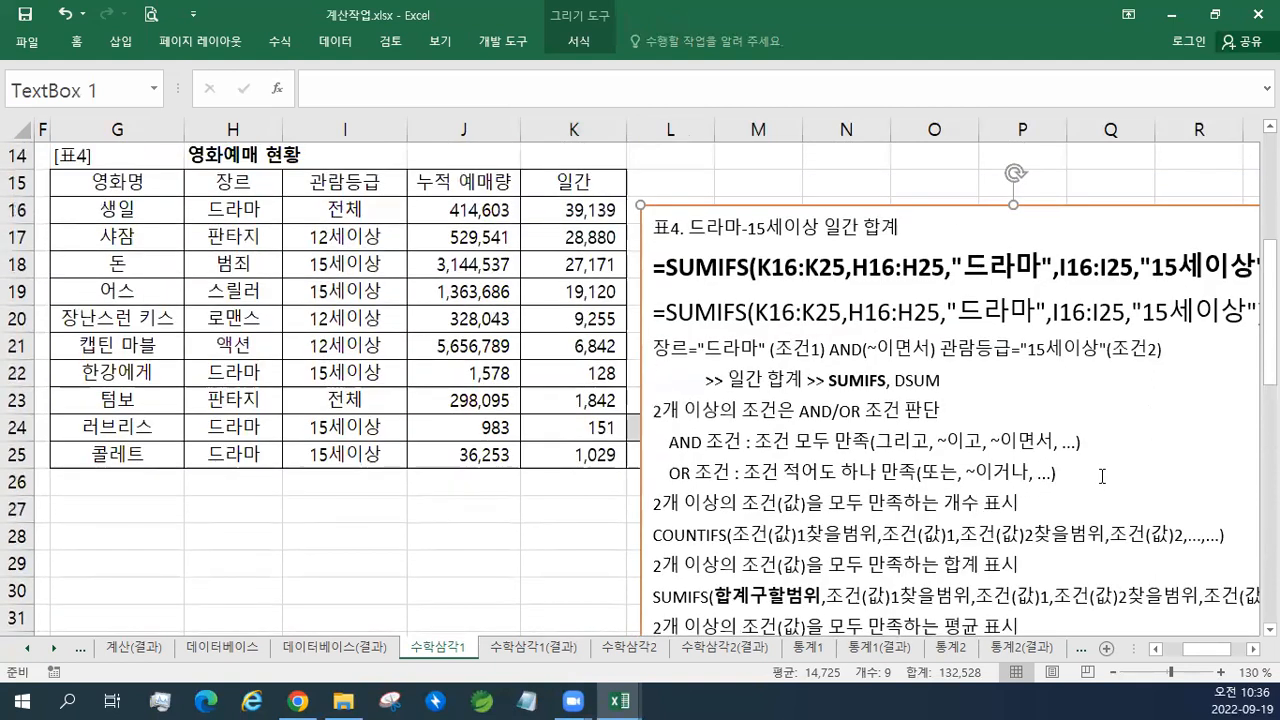
left_click_drag(1080, 478, 654, 410)
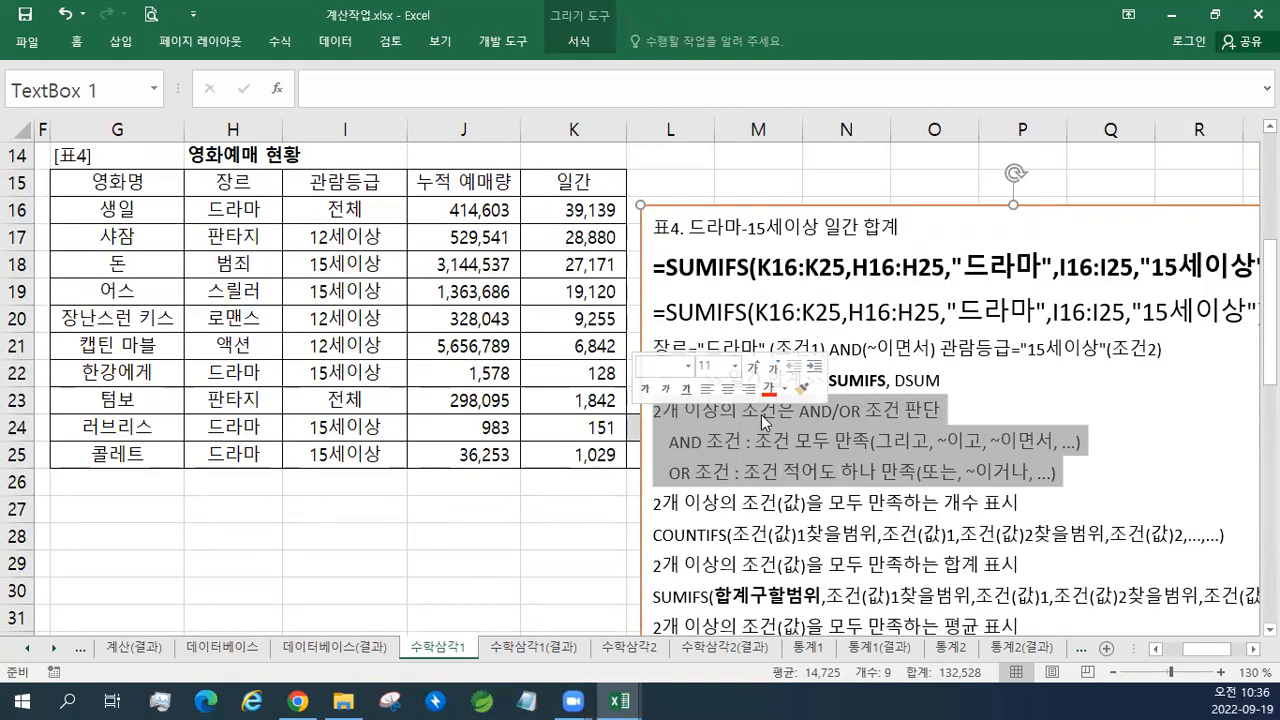
left_click(784, 388)
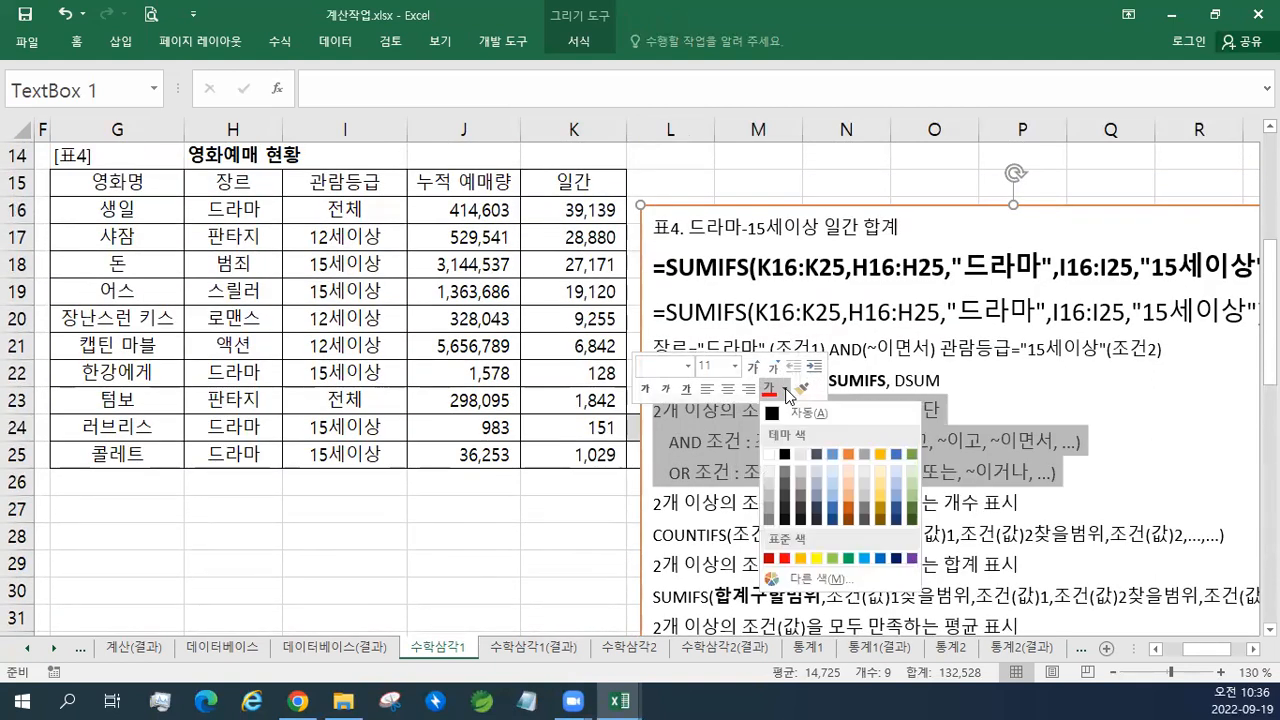
left_click(849, 557)
left_click(855, 458)
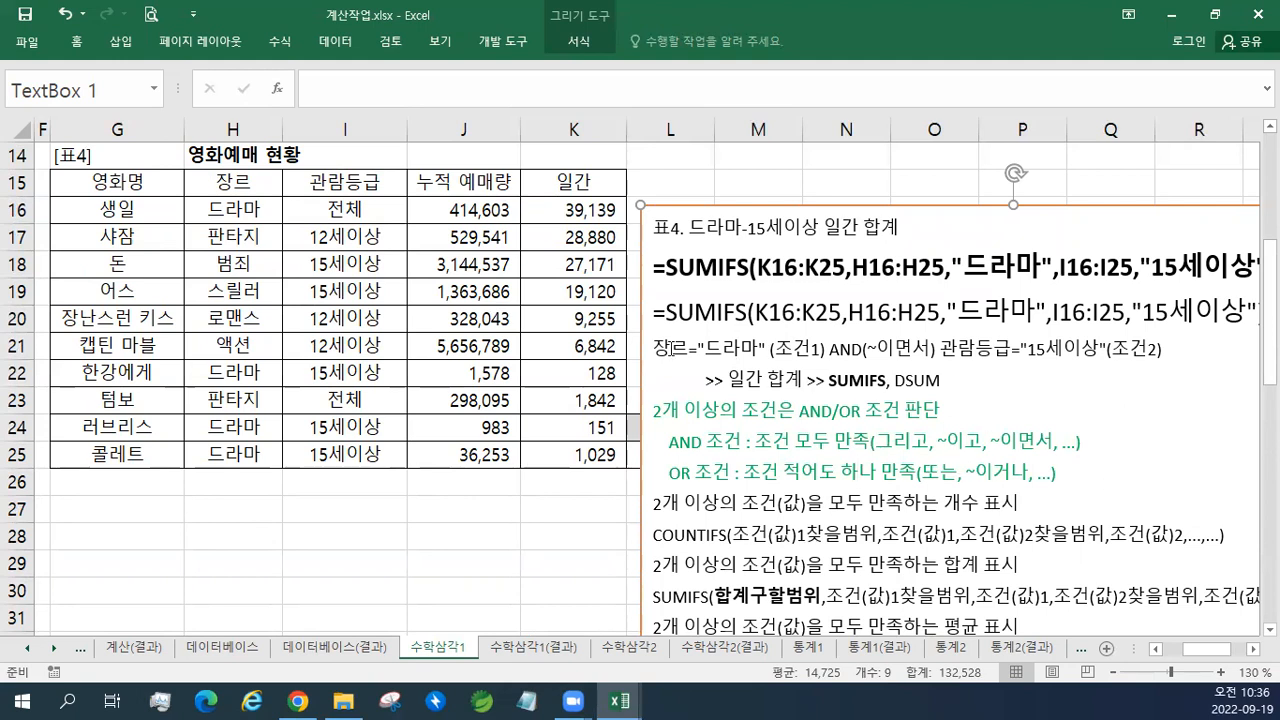
- Examine the genre "드라마" and rating "15세이상" conditions in the notes together with the AND/OR explanation
left_click_drag(654, 347, 771, 352)
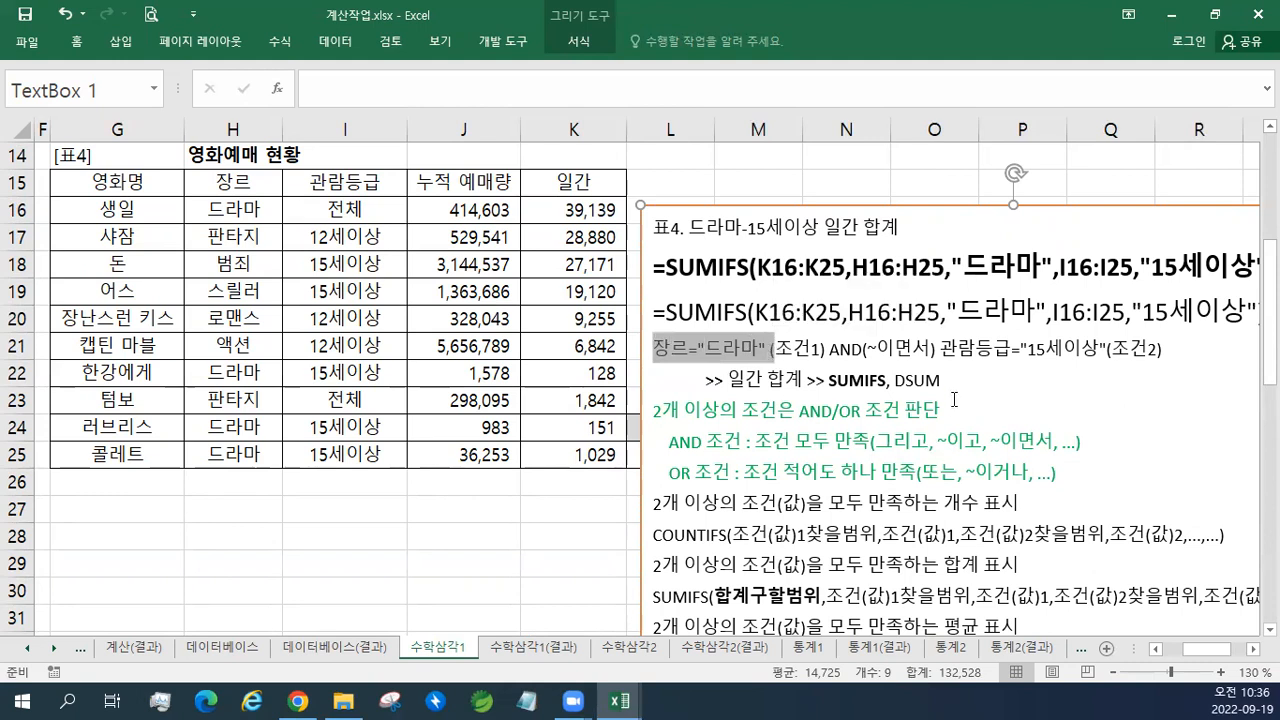
left_click_drag(940, 348, 1088, 348)
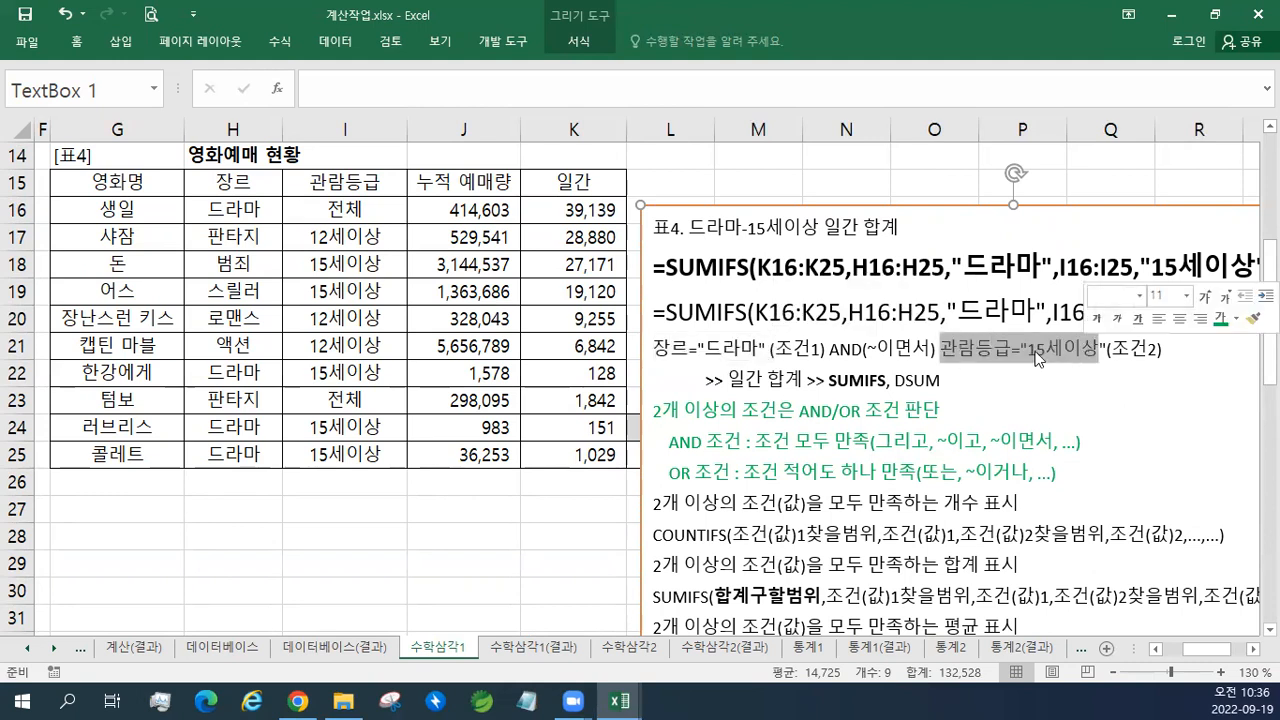
left_click_drag(776, 349, 815, 345)
left_click_drag(1156, 352, 1163, 349)
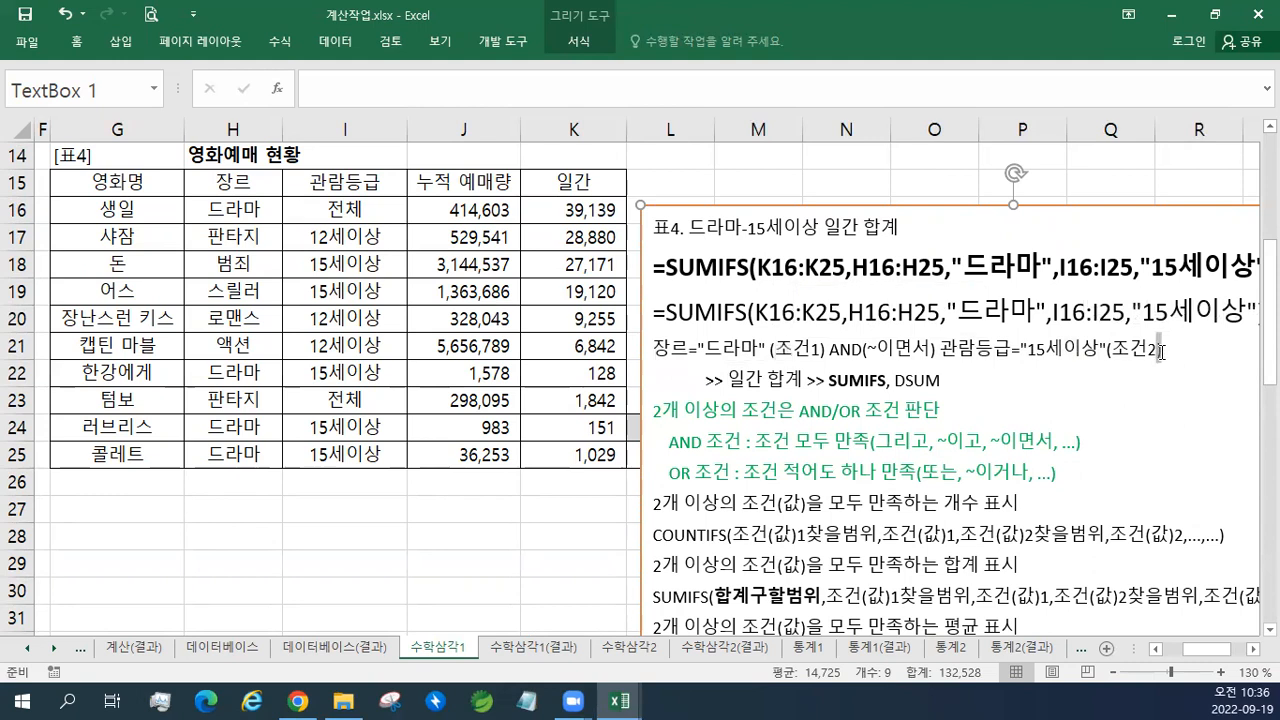
left_click_drag(1090, 482, 655, 408)
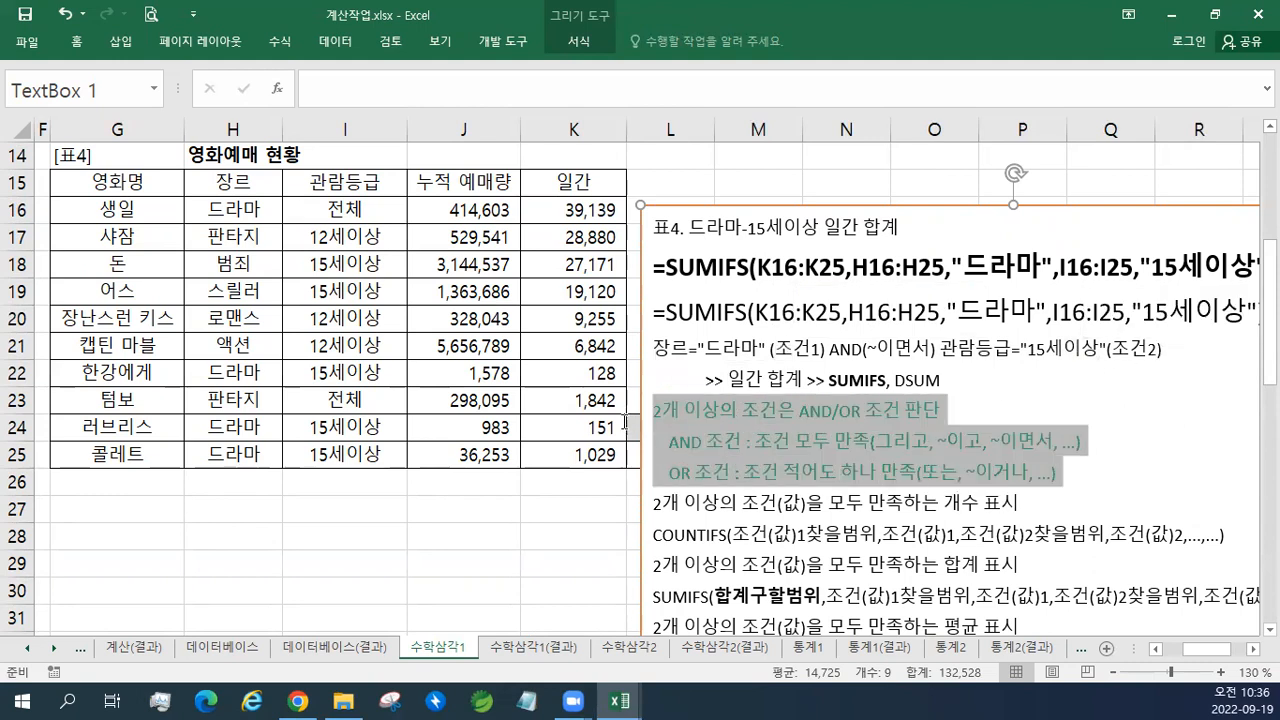
- Switch to the 엑셀기능정리_컴활2급실기.xlsm workbook and open its 함수_논리 sheet
left_click(792, 443)
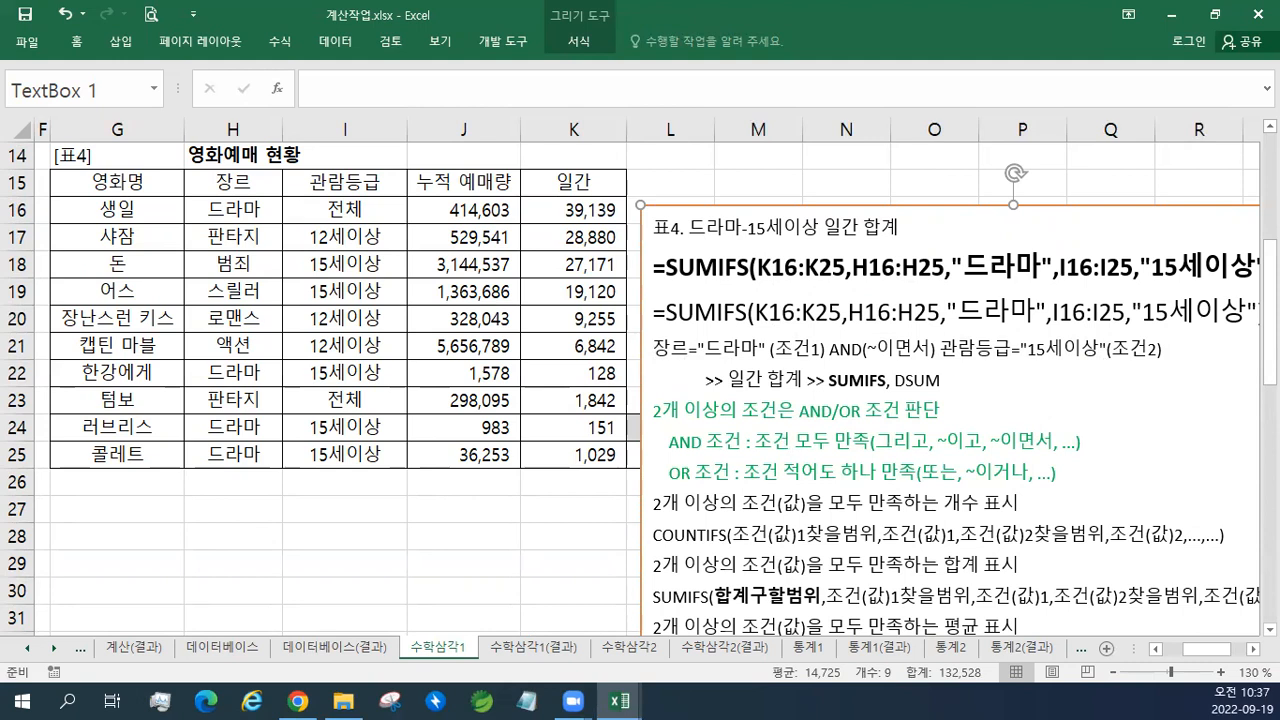
mouse_move(620, 701)
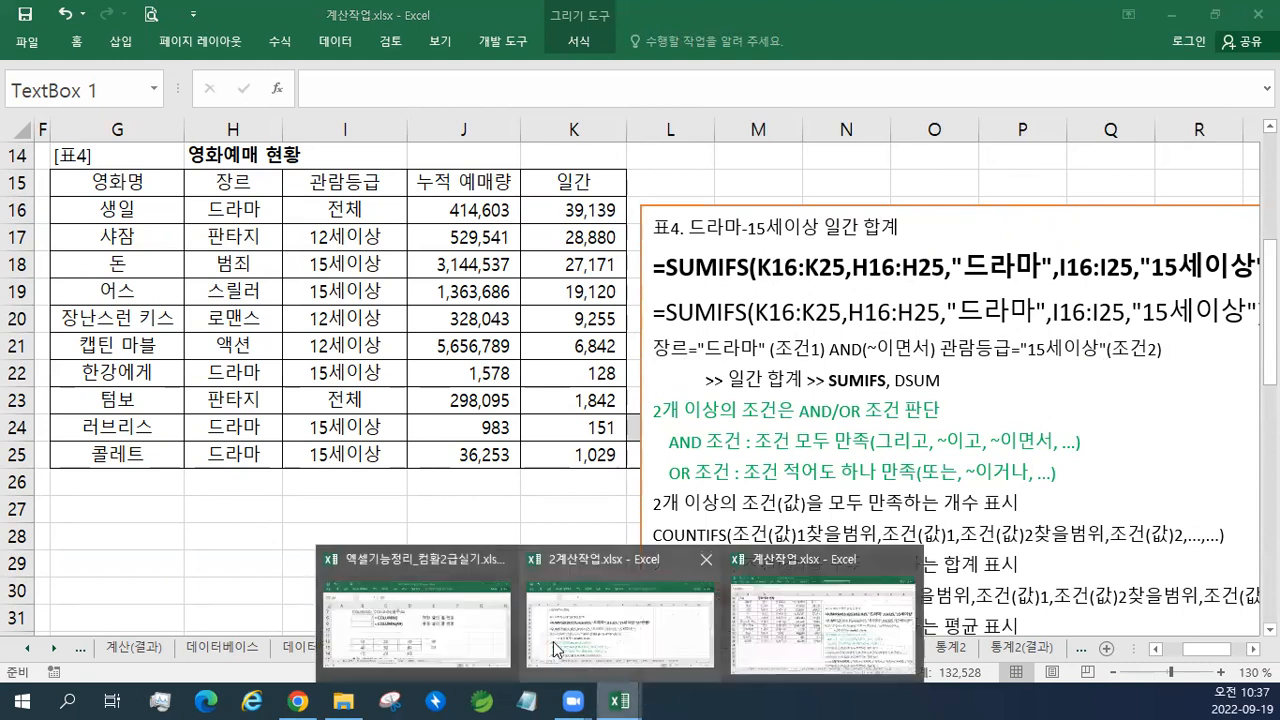
left_click(418, 628)
left_click(67, 444)
left_click(67, 444)
left_click(67, 444)
left_click(67, 444)
left_click(67, 444)
left_click(67, 444)
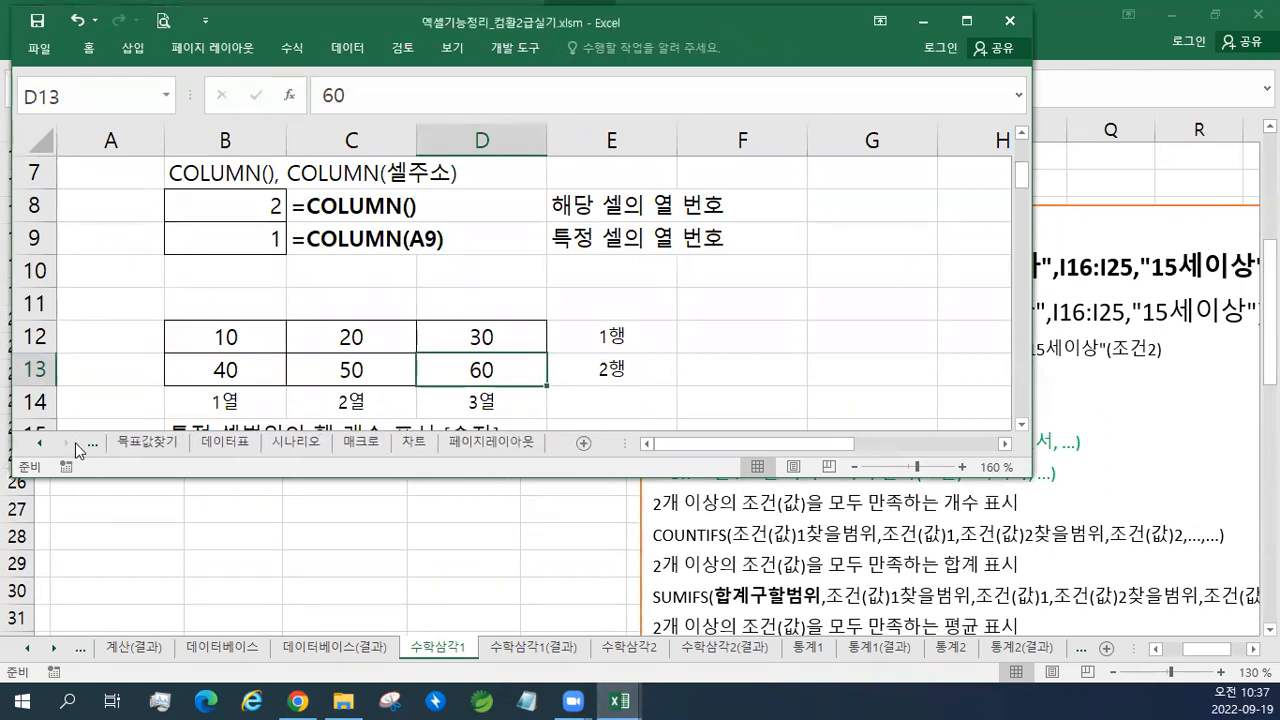
left_click(38, 444)
left_click(38, 444)
left_click(38, 444)
left_click(38, 444)
left_click(38, 444)
left_click(38, 444)
left_click(38, 444)
left_click(38, 444)
left_click(38, 444)
left_click(38, 444)
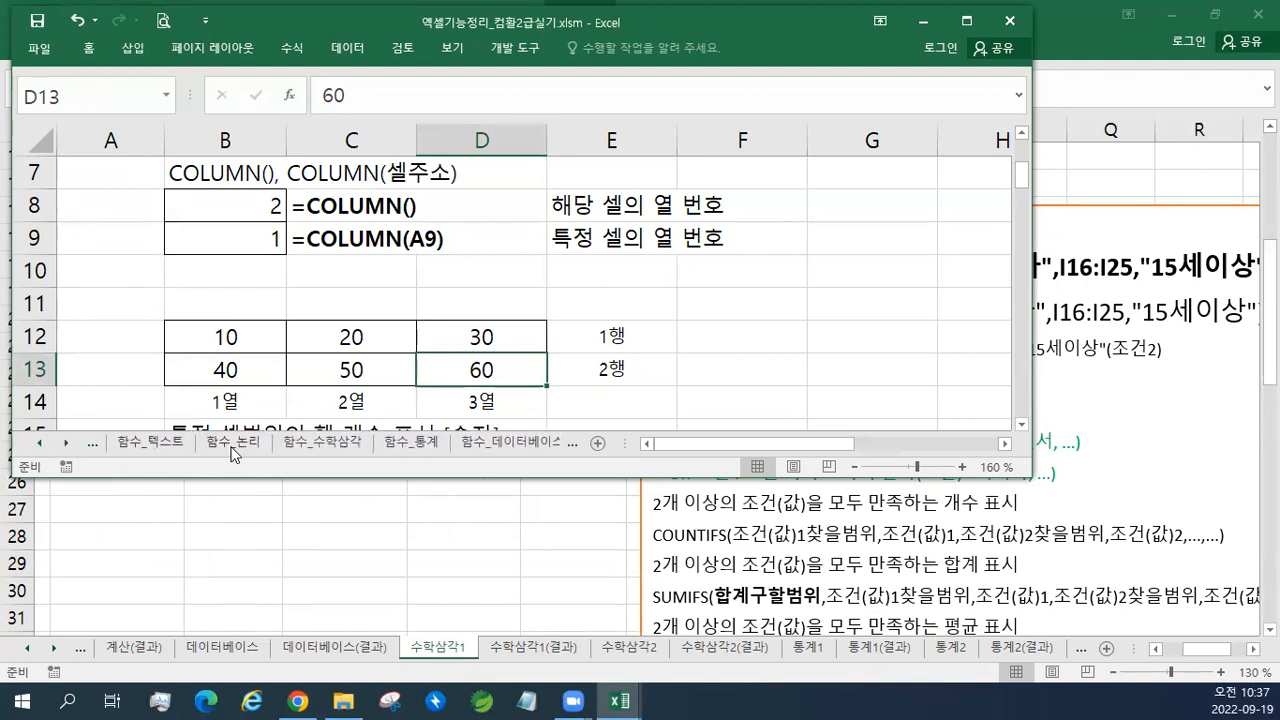
left_click(232, 447)
- Examine the AND/OR condition notes, truth table and function syntax in the maximized reference workbook, and return to 계산작업.xlsx
scroll(578, 354, "up", 7)
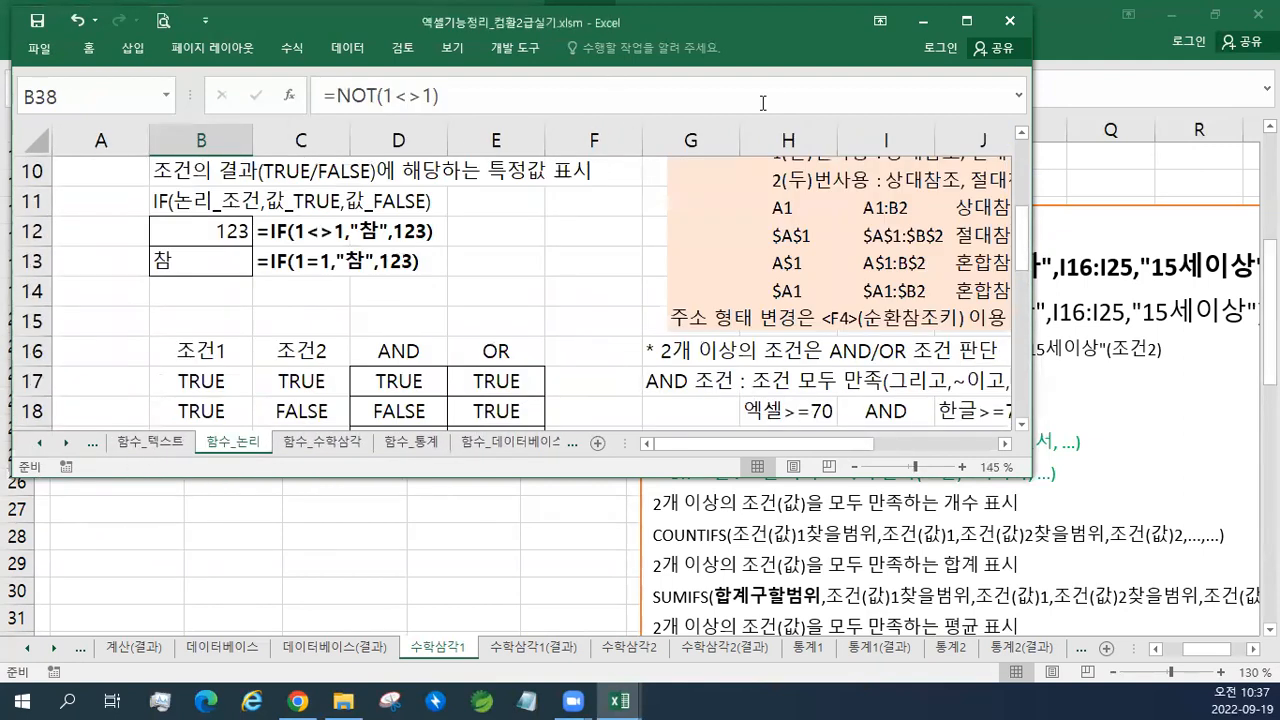
double_click(746, 32)
scroll(925, 410, "up", 1)
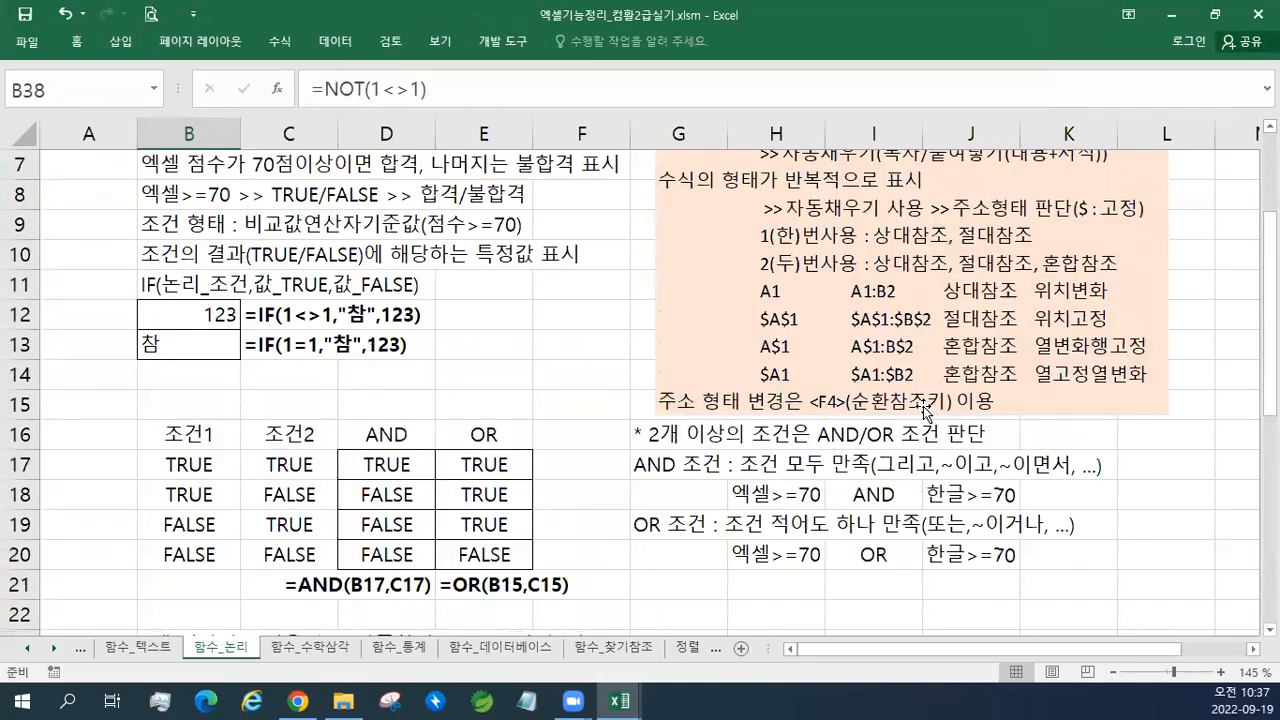
scroll(600, 420, "down", 1)
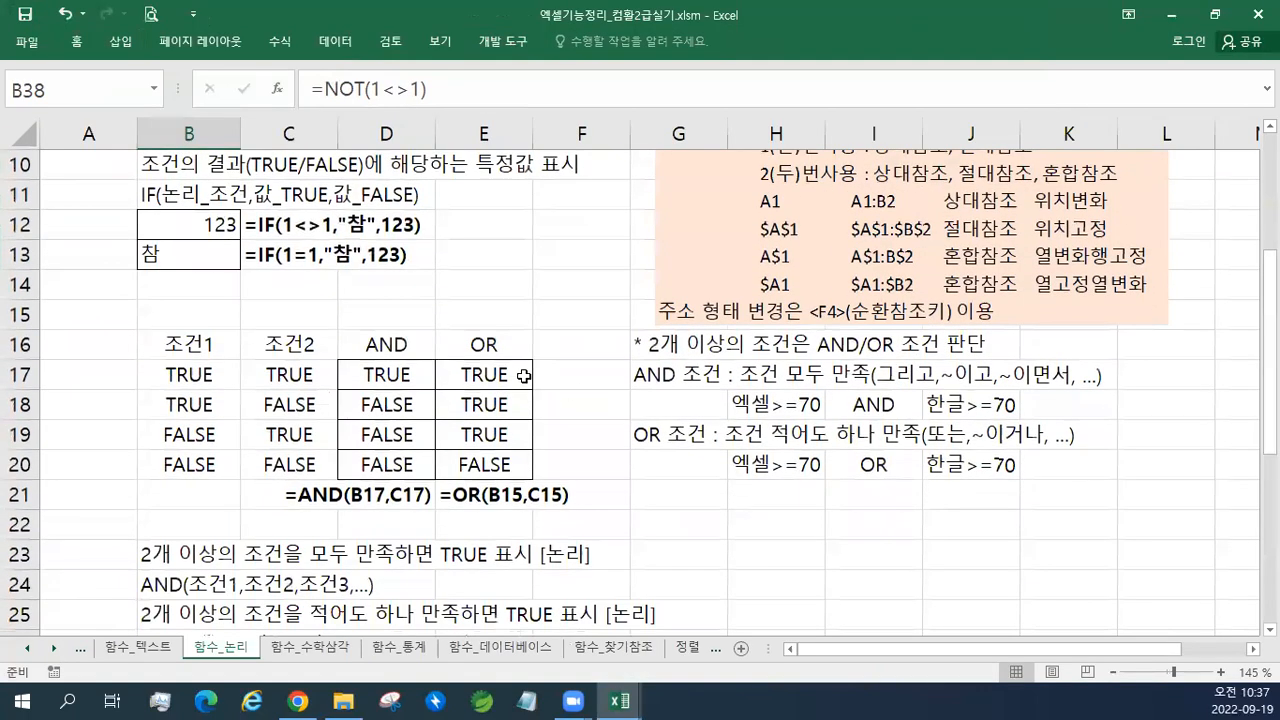
left_click_drag(640, 350, 1075, 495)
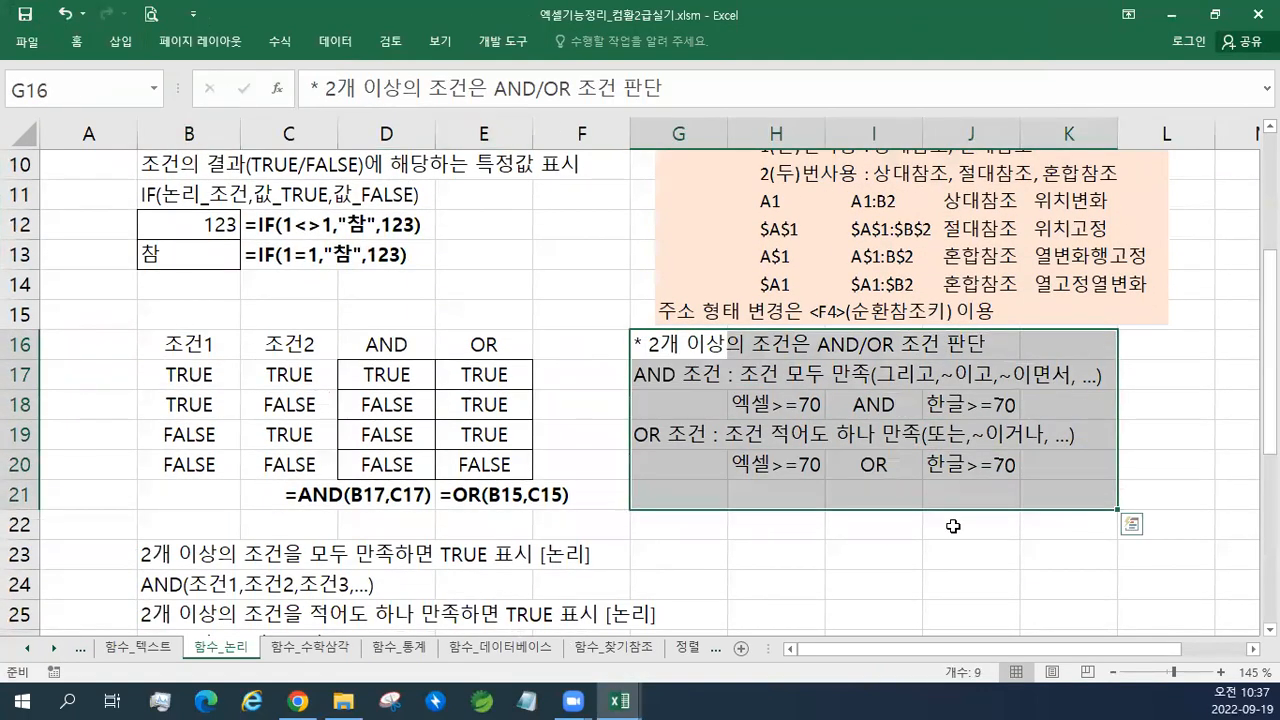
left_click(790, 440)
scroll(445, 335, "down", 1)
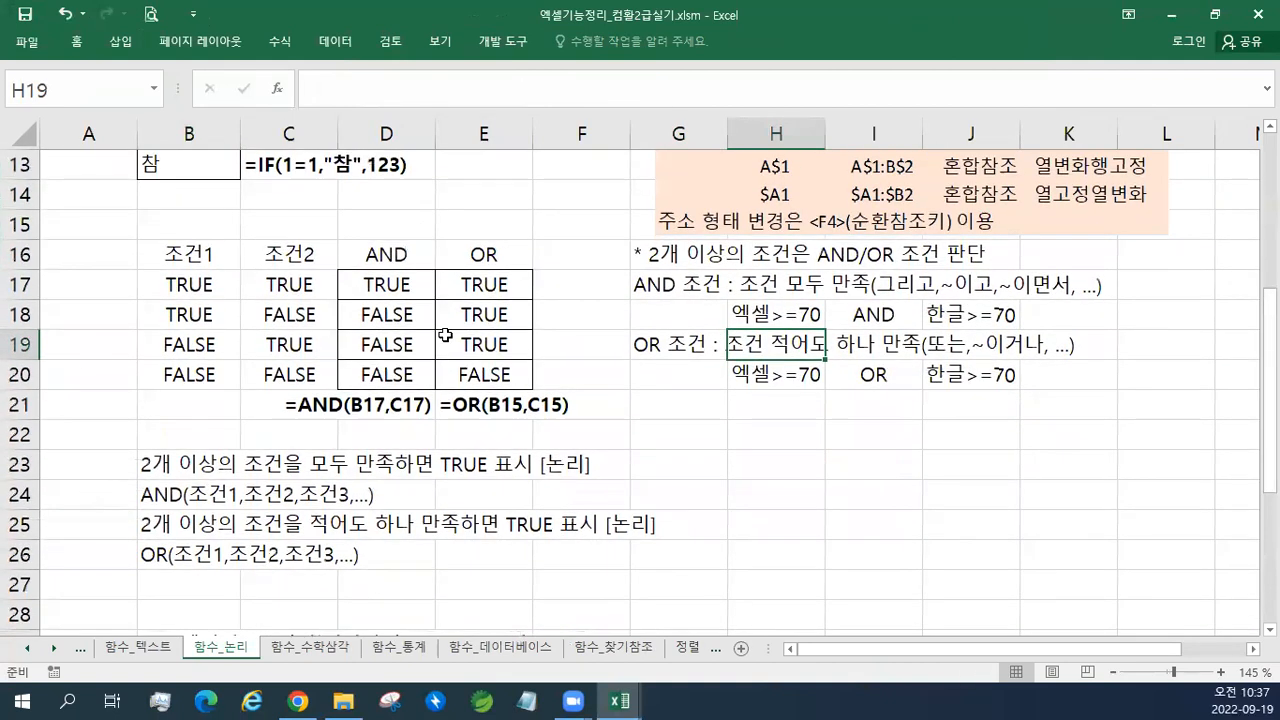
left_click(195, 555)
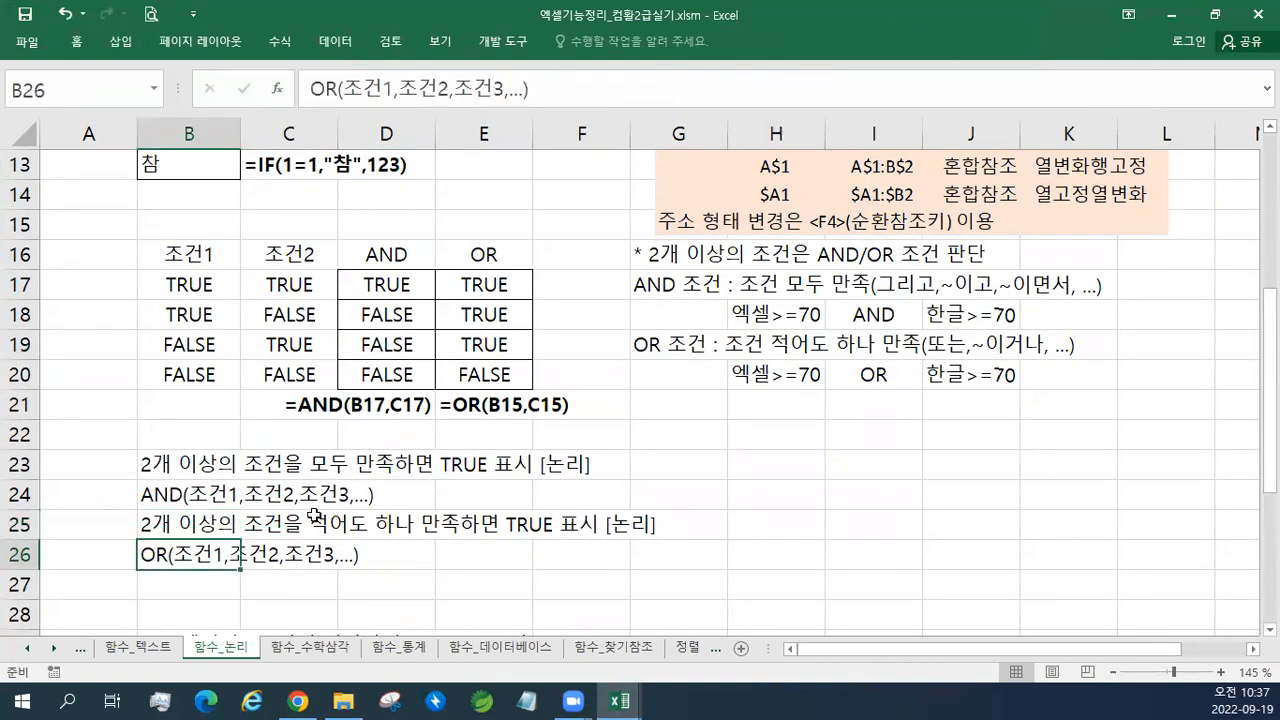
left_click(1172, 24)
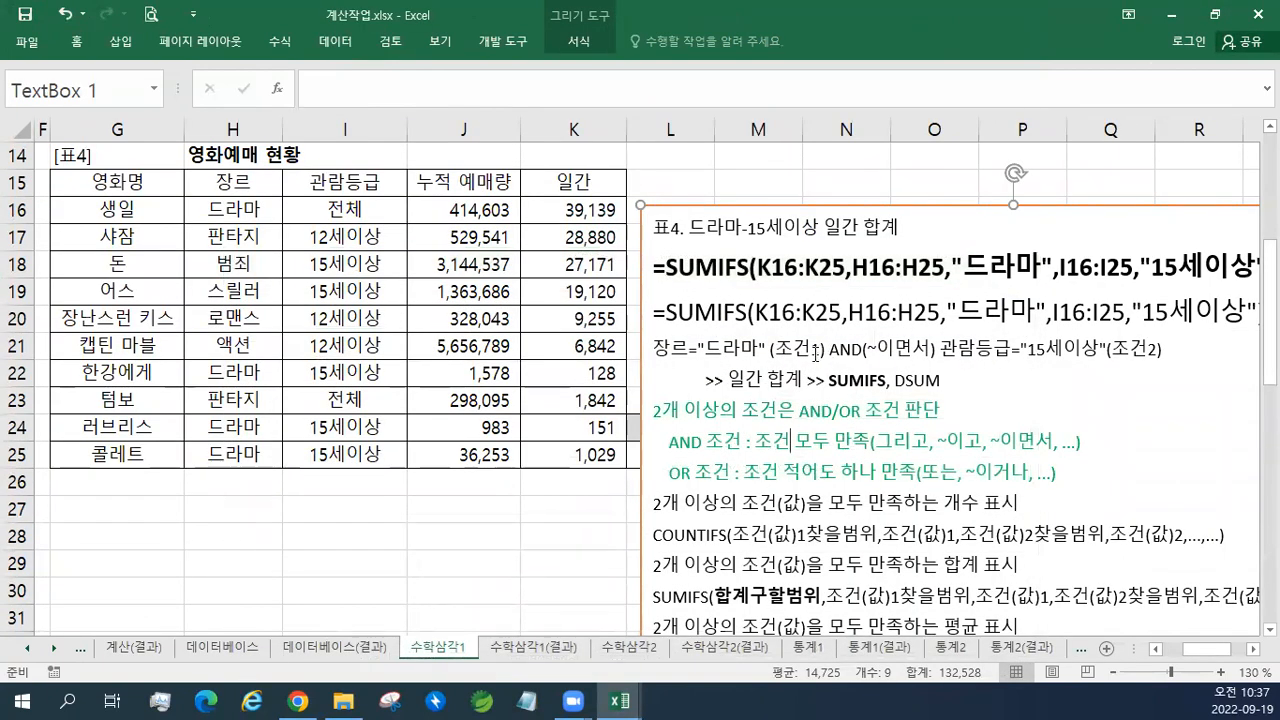
- Color the word "이면서" green in the genre and rating condition line of the table 4 notes
left_click_drag(652, 349, 1166, 349)
left_click_drag(876, 349, 932, 349)
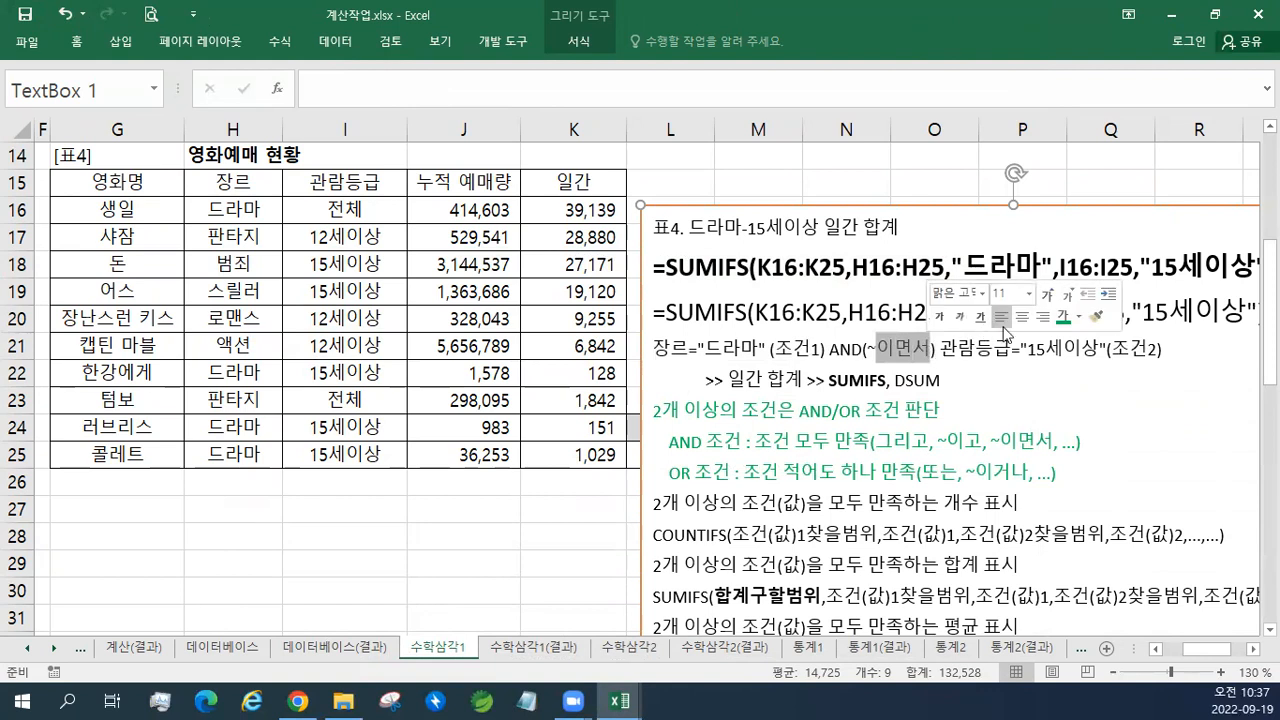
left_click(1064, 317)
key("Down")
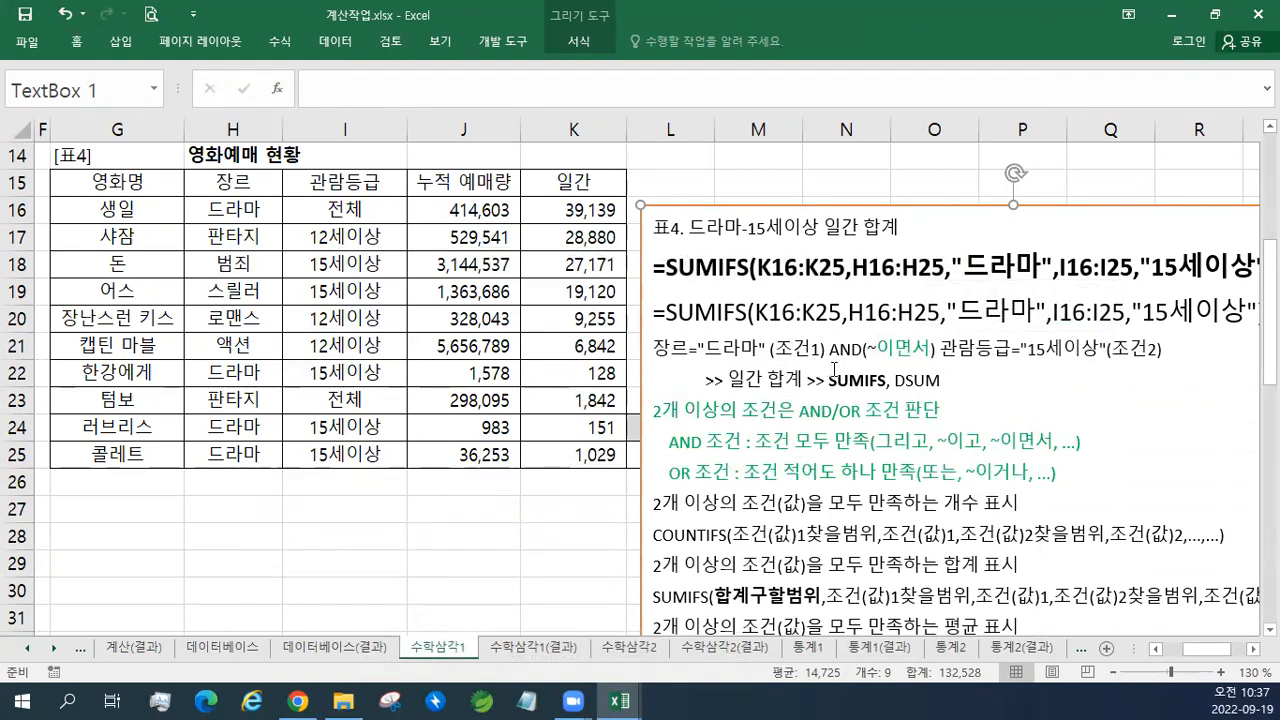
- Color the word "AND" red between the genre and rating conditions in the table 4 notes
left_click_drag(829, 349, 862, 349)
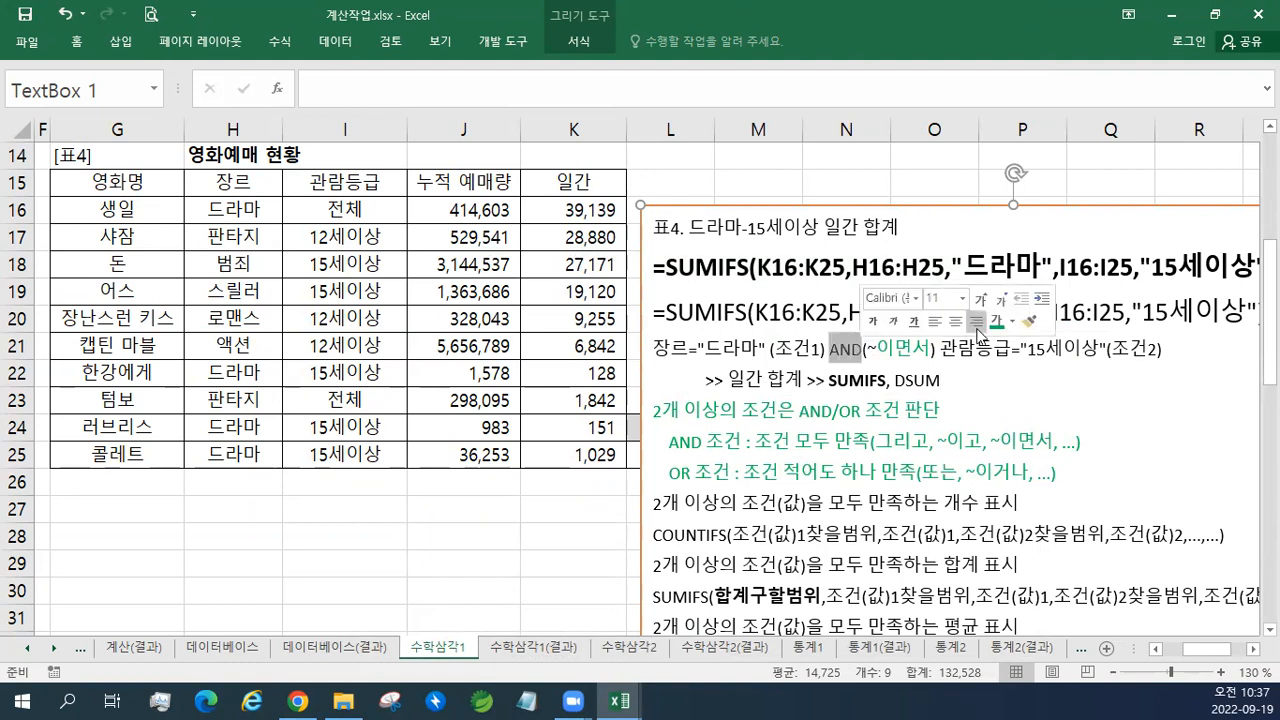
left_click(1013, 321)
left_click(1013, 492)
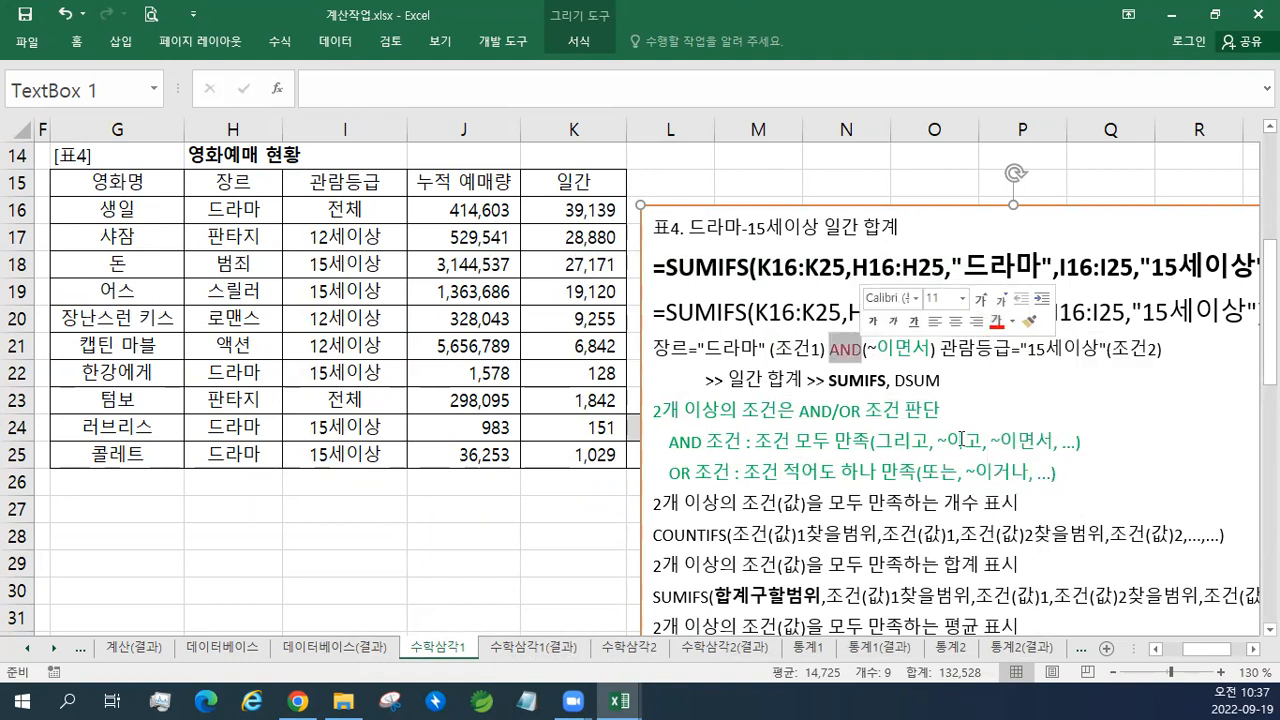
left_click(941, 411)
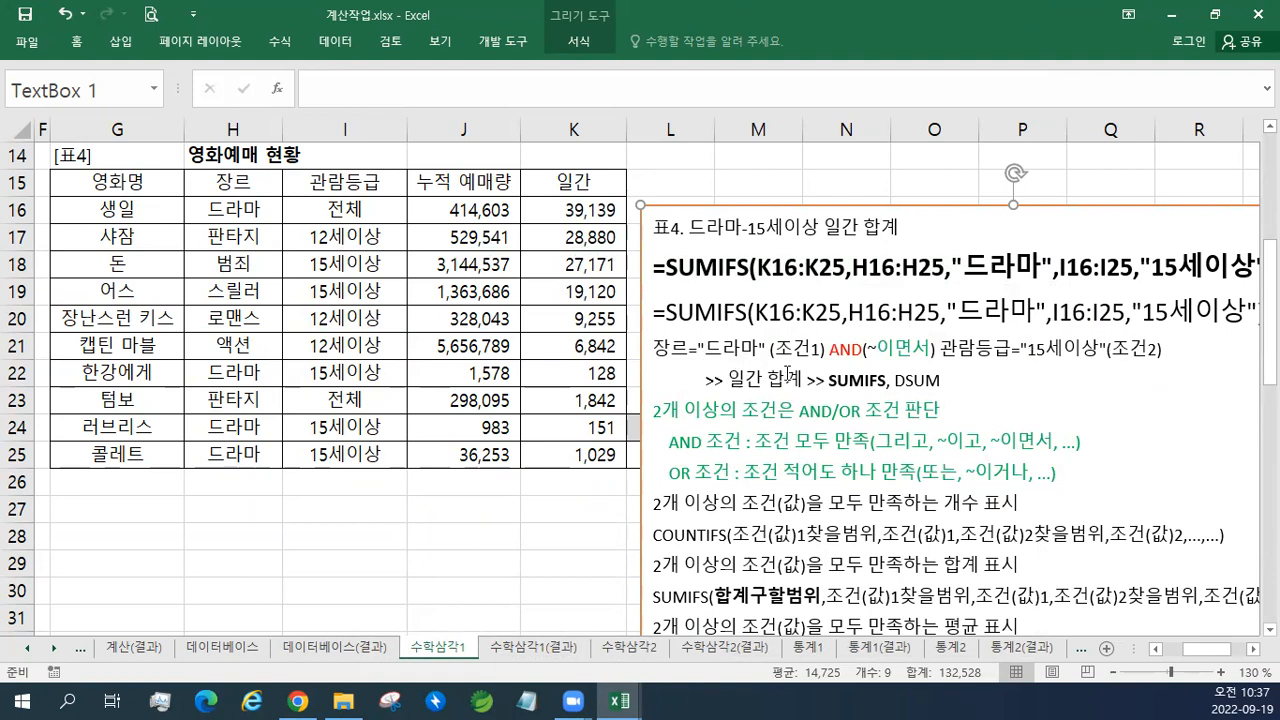
- Move the notes text box below the movie booking table to uncover the result cell for the daily total
left_click_drag(830, 381, 885, 382)
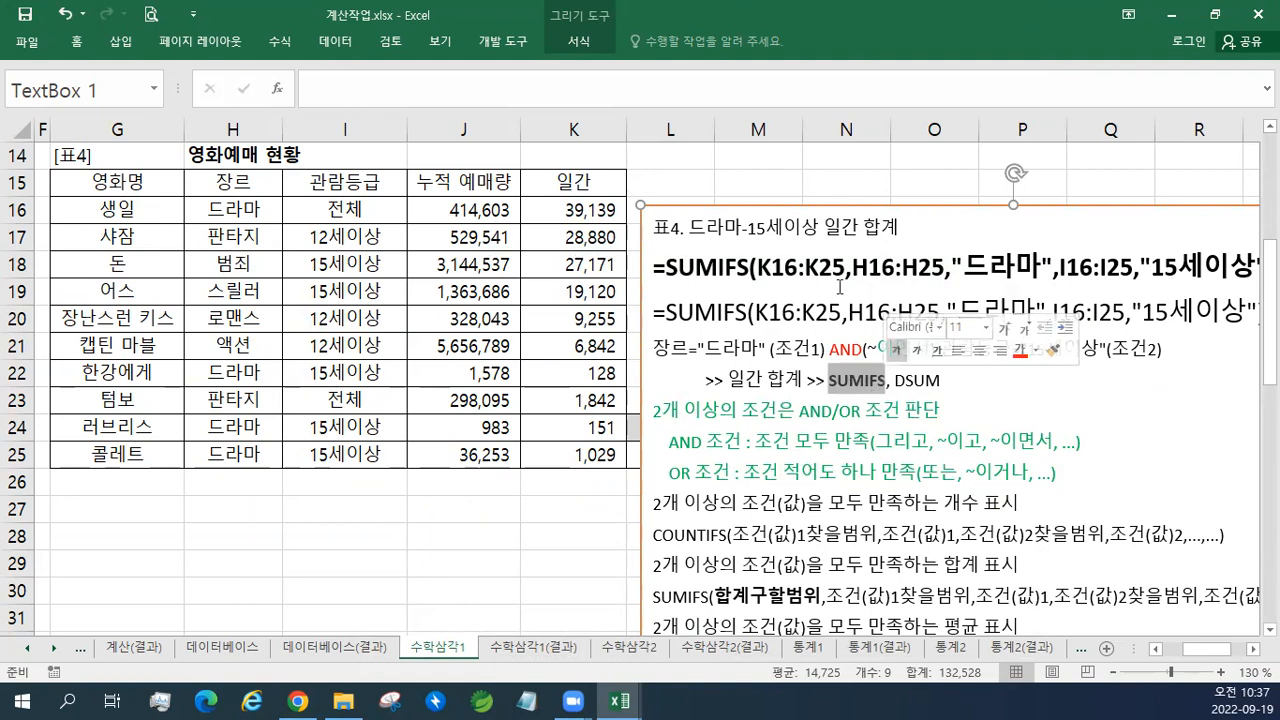
left_click_drag(840, 205, 376, 476)
- Begin a SUMIFS formula in L25 for the drama, 15세이상 daily total
left_click(689, 453)
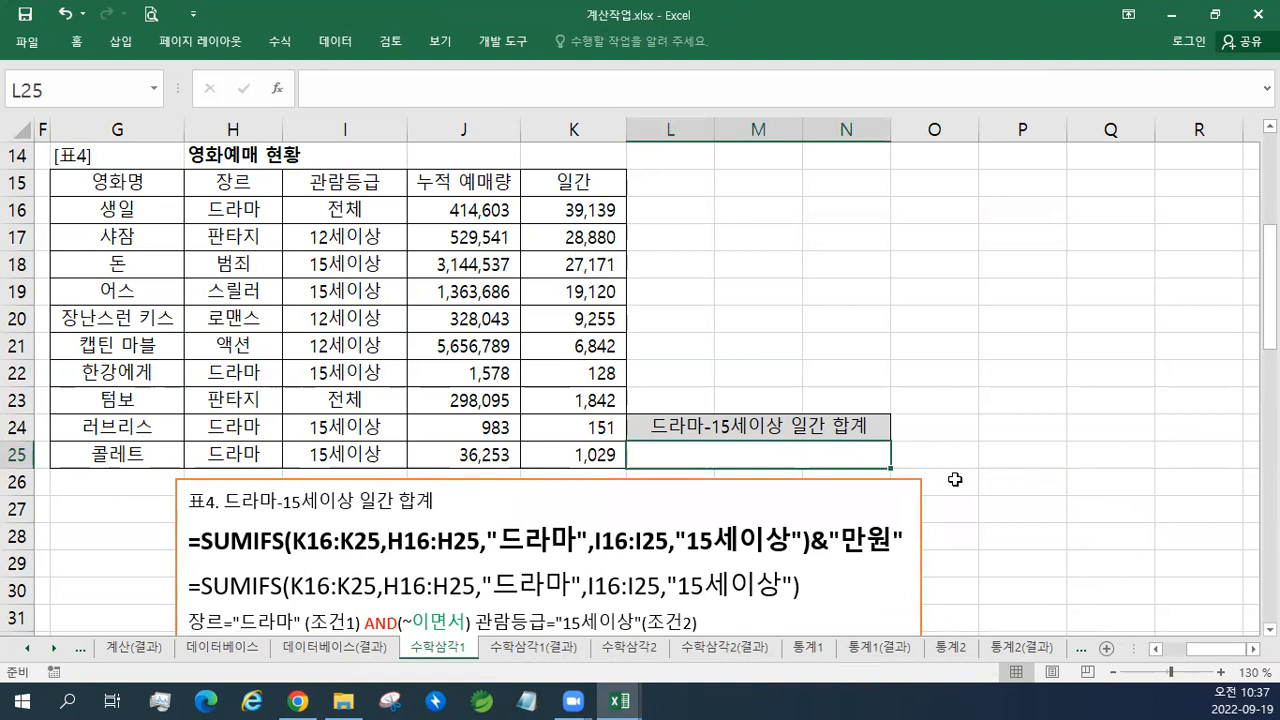
type("=SI")
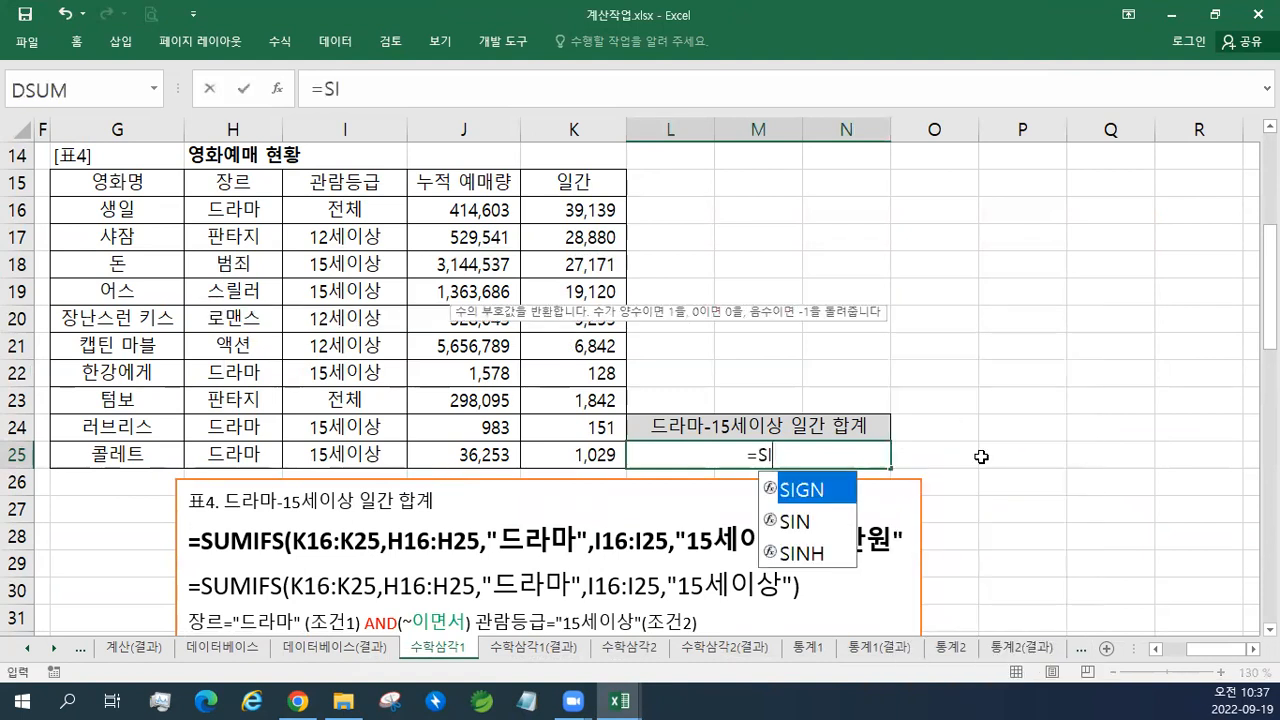
key("BackSpace")
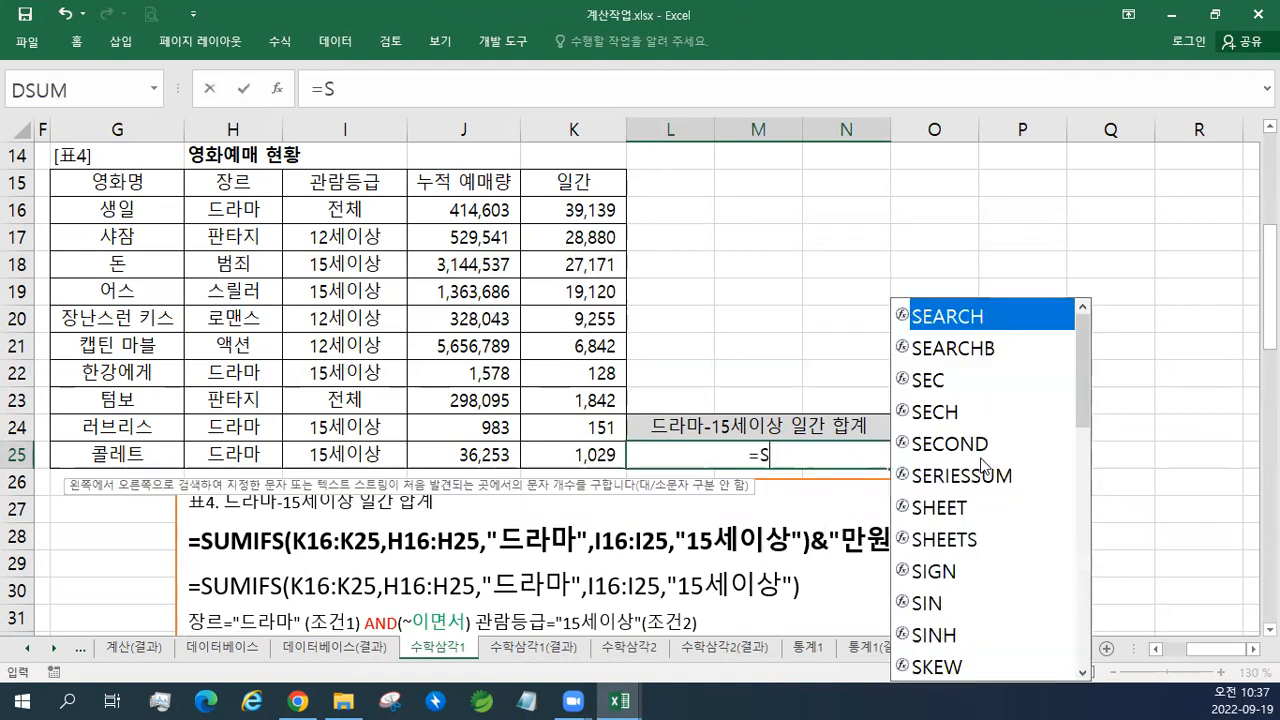
type("I")
key("BackSpace")
type("U")
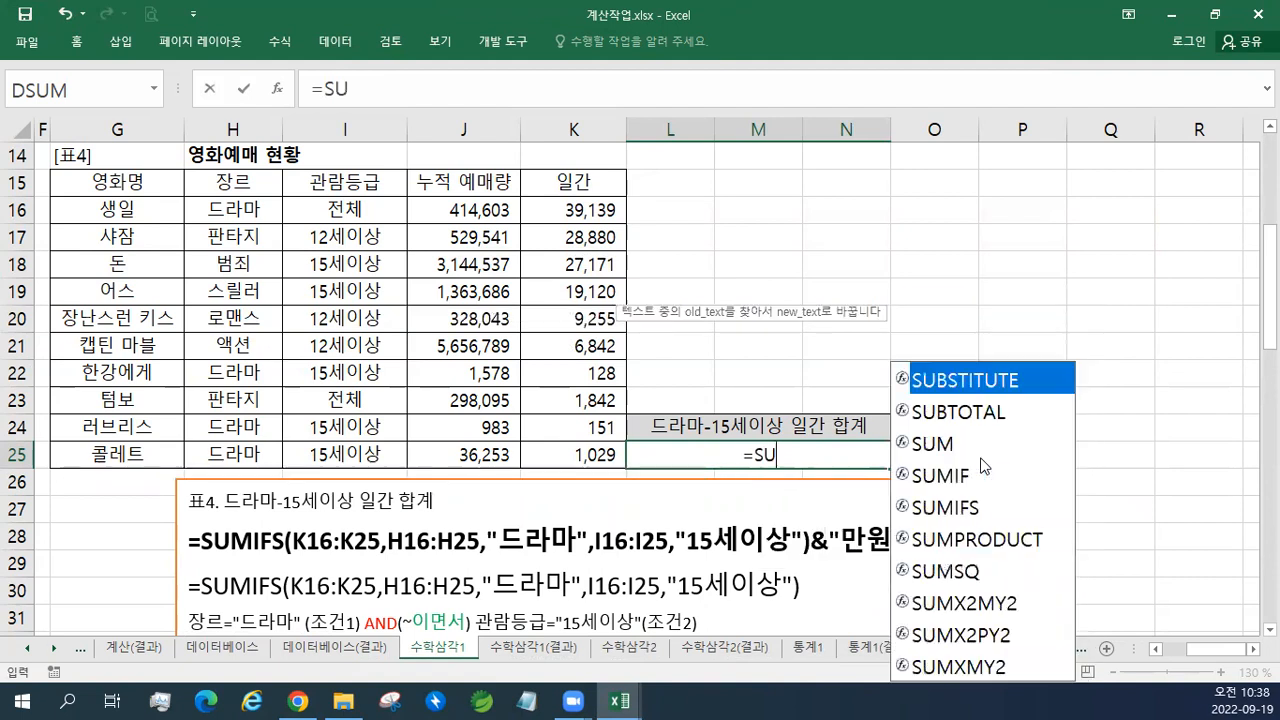
type("MIFS(")
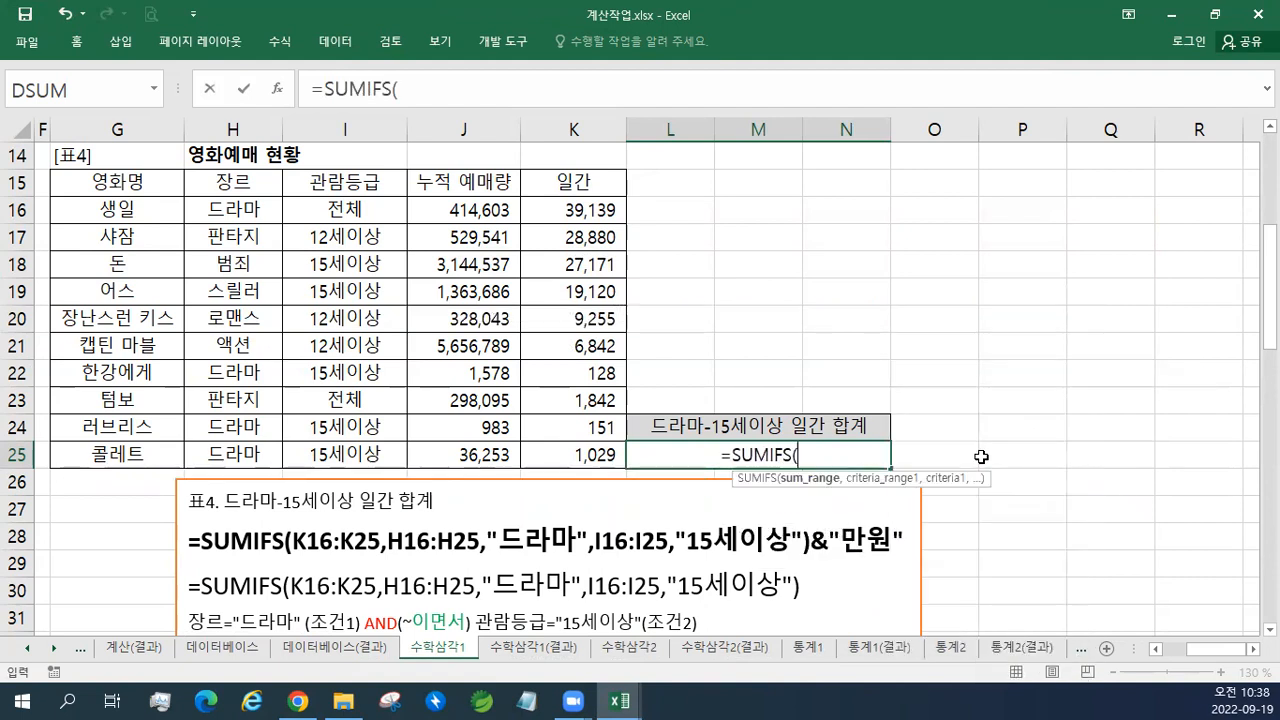
- Check the SUMIFS syntax notes and set the daily column K16:K25 as the formula's sum range
scroll(981, 456, "down", 5)
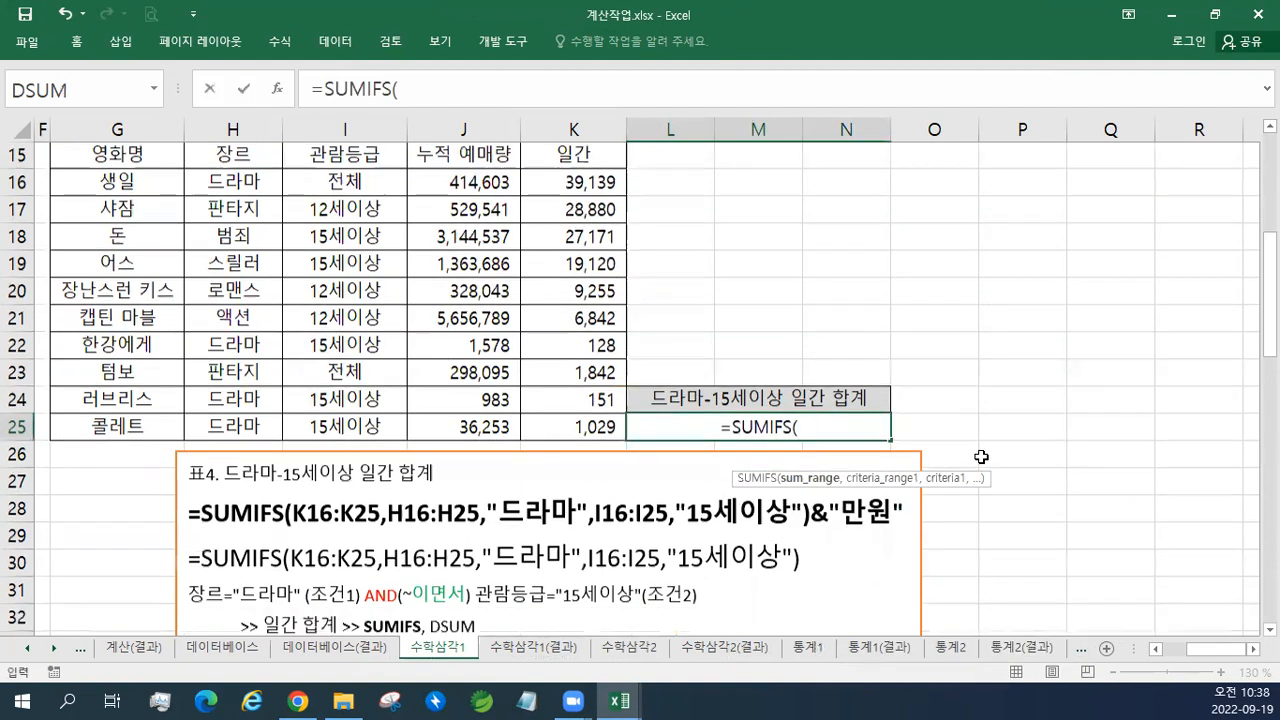
scroll(981, 456, "down", 1)
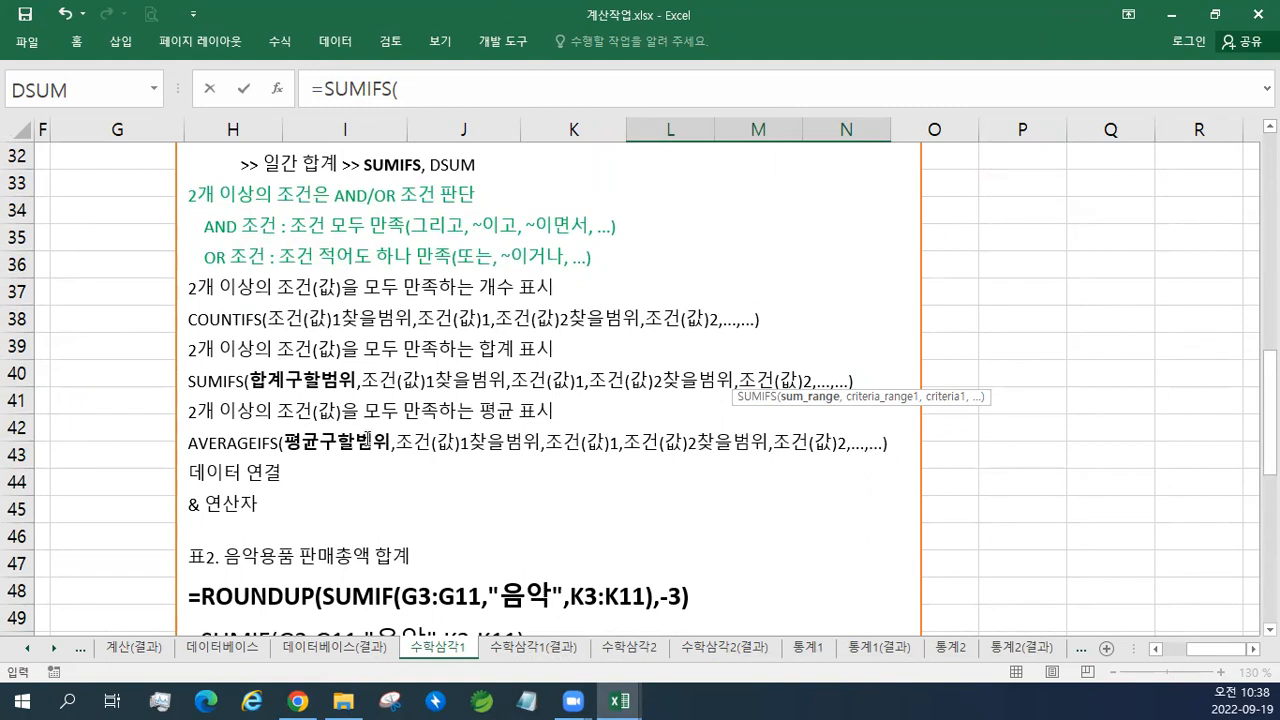
scroll(600, 411, "up", 4)
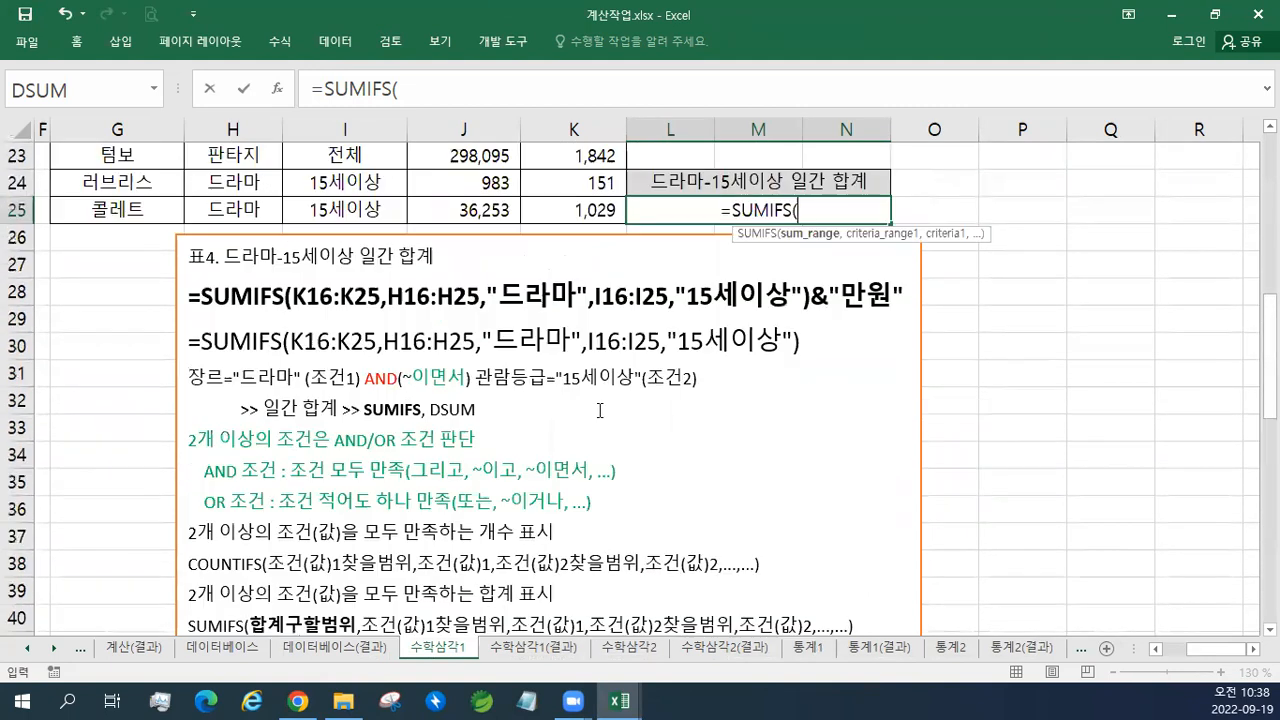
scroll(600, 411, "up", 2)
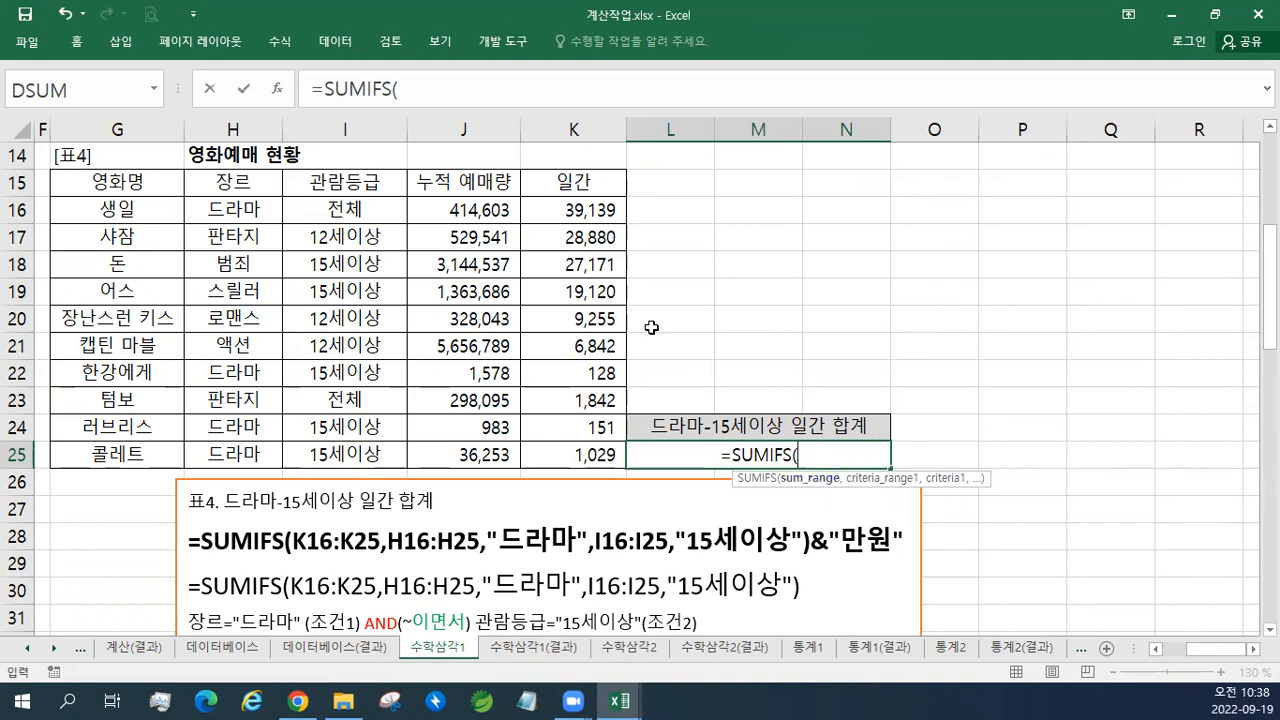
left_click_drag(580, 212, 572, 452)
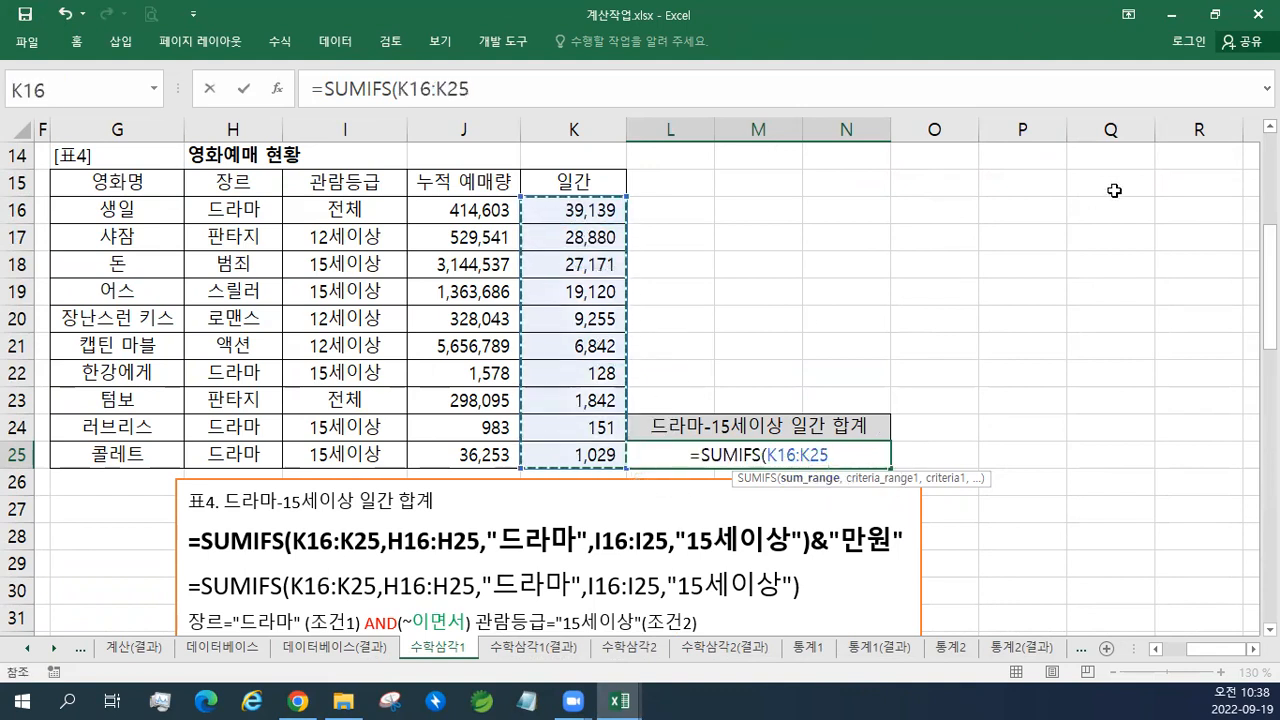
type(",")
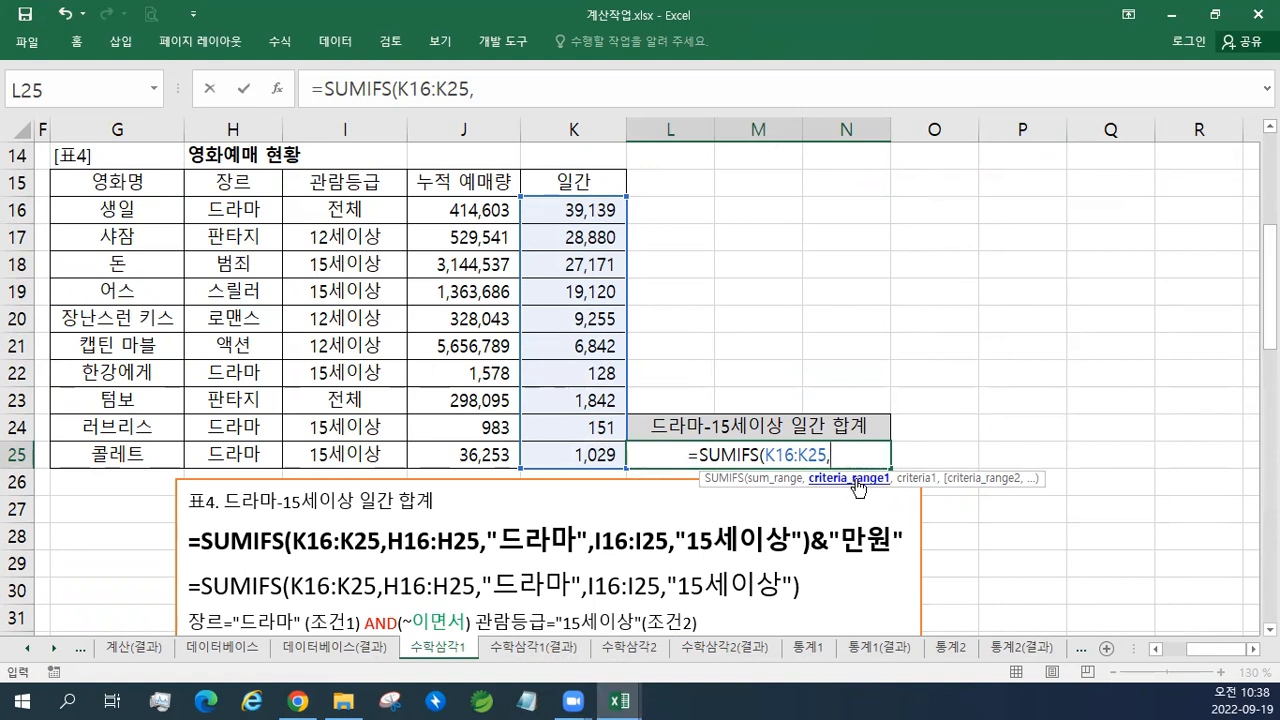
- Add the genre range H16:H25 with the criterion "드라마" to the SUMIFS formula
left_click_drag(235, 210, 235, 454)
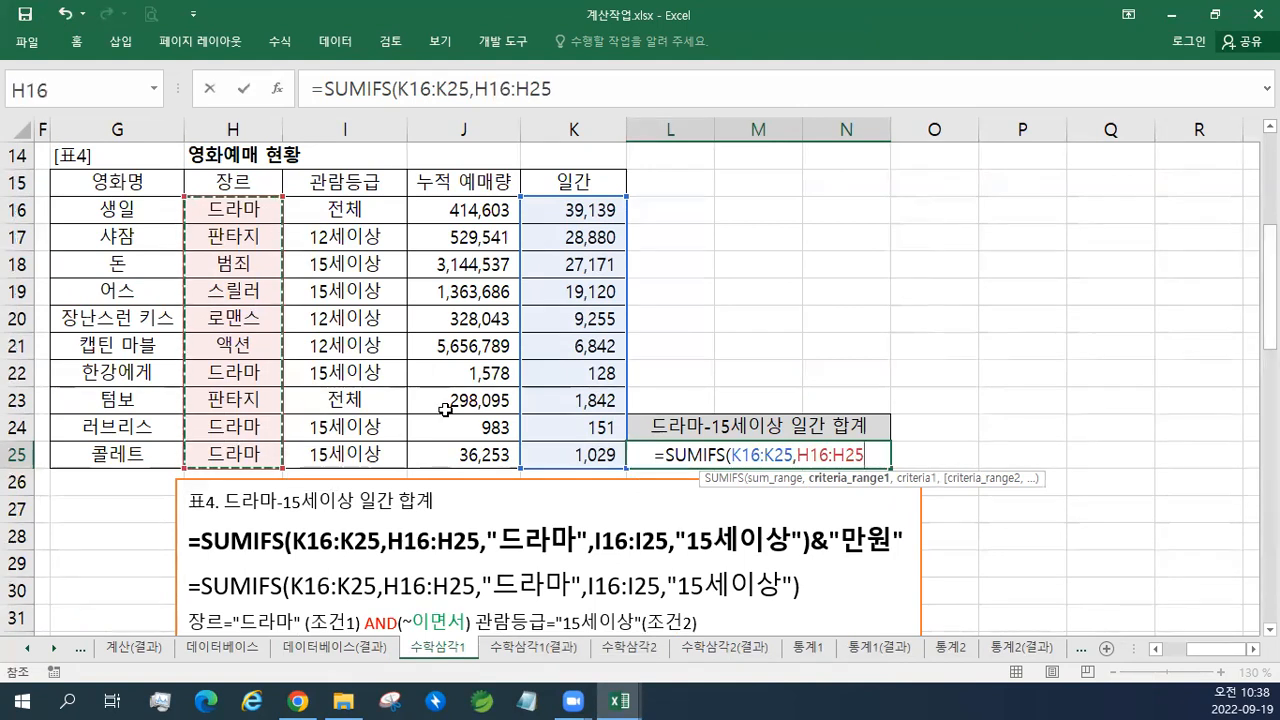
type(",")
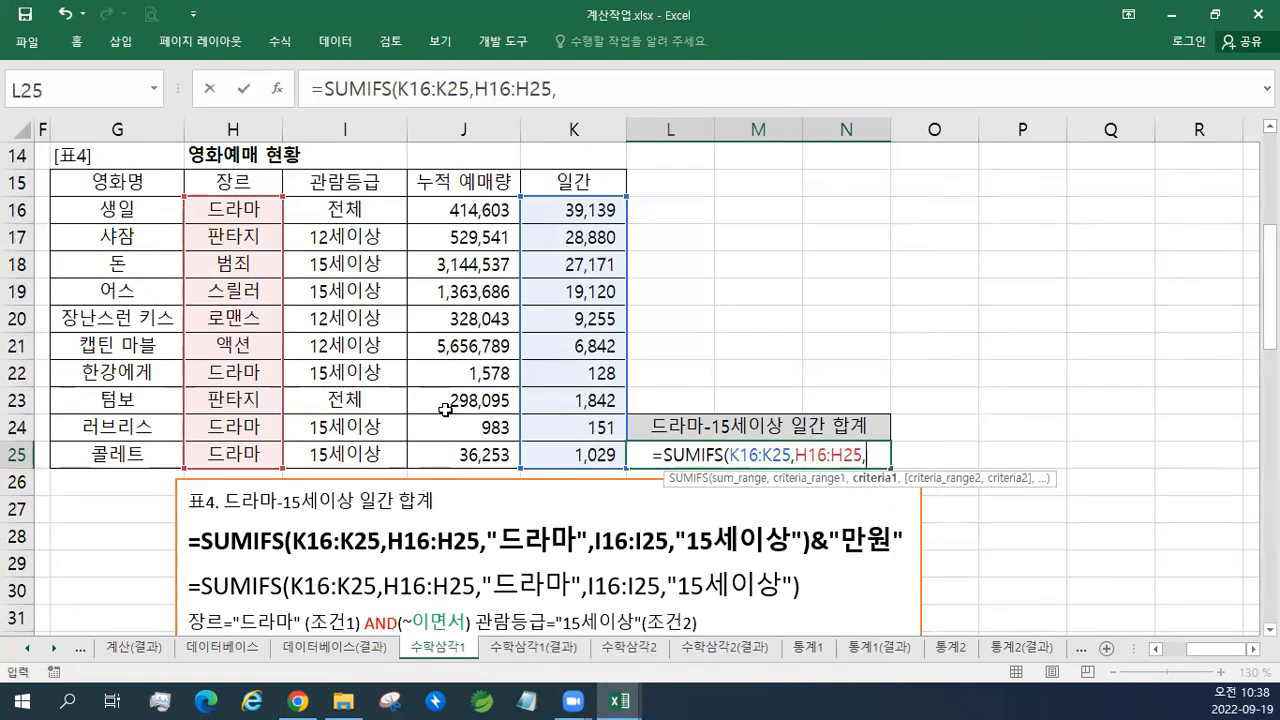
type("\"E")
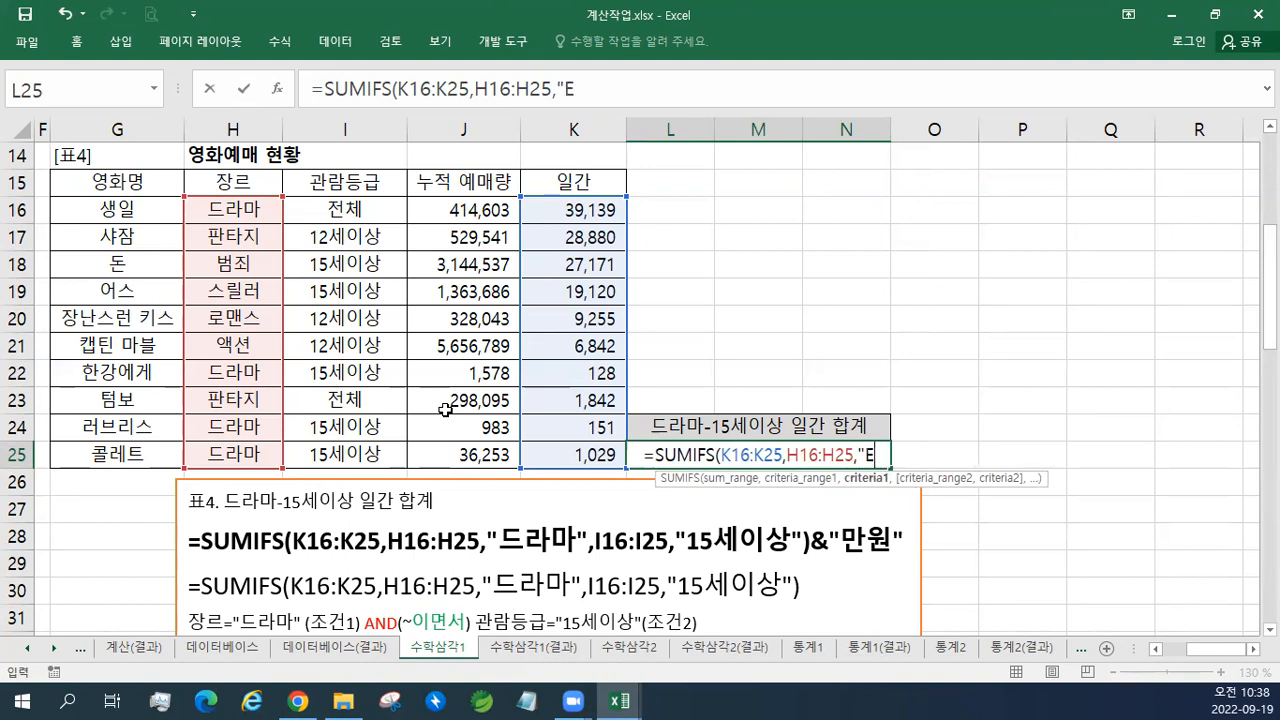
key("BackSpace")
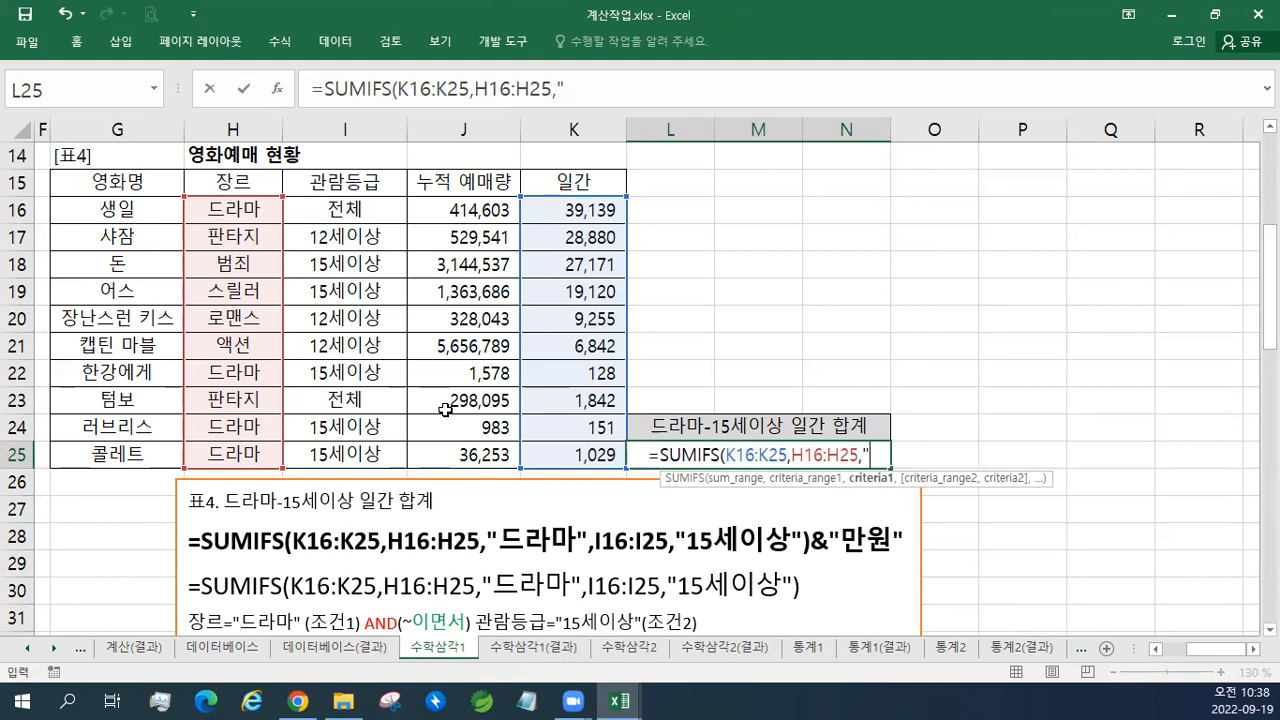
type("E")
key("BackSpace")
type("ㄷ드라마\"")
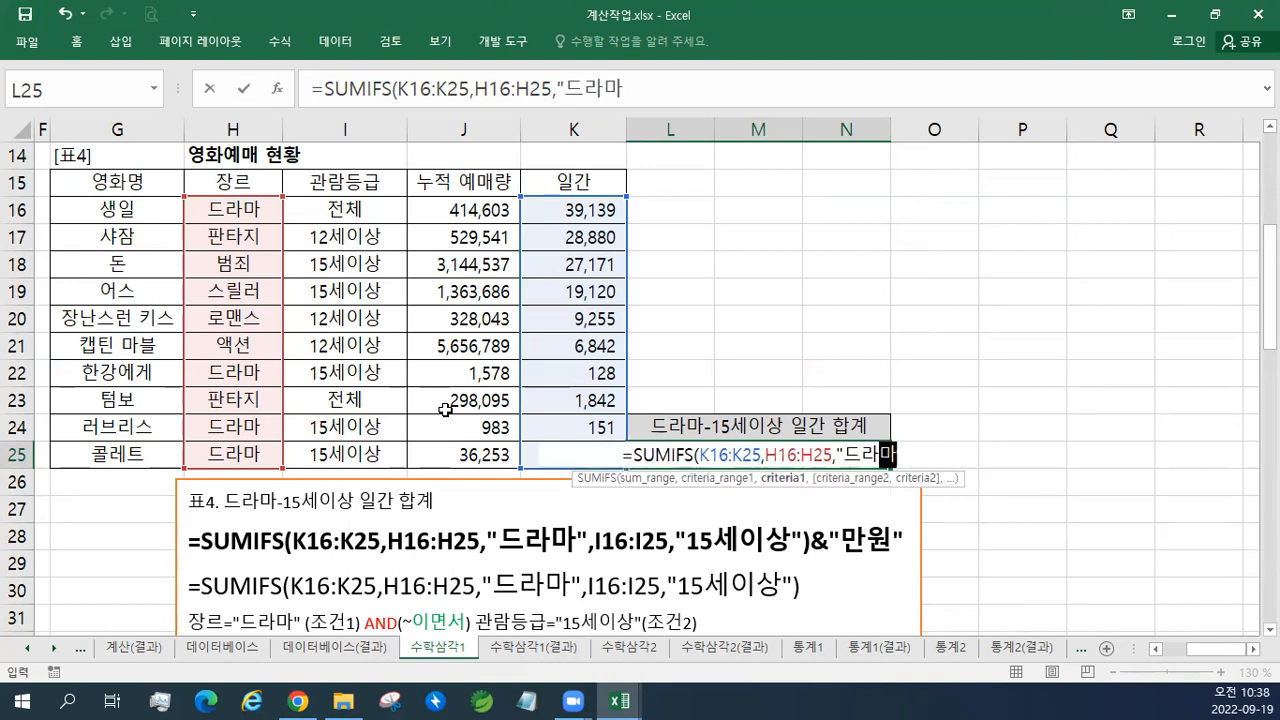
- Add the rating range I16:I25 with the criterion "15세이상" to the SUMIFS formula and enter it in L25
type(",")
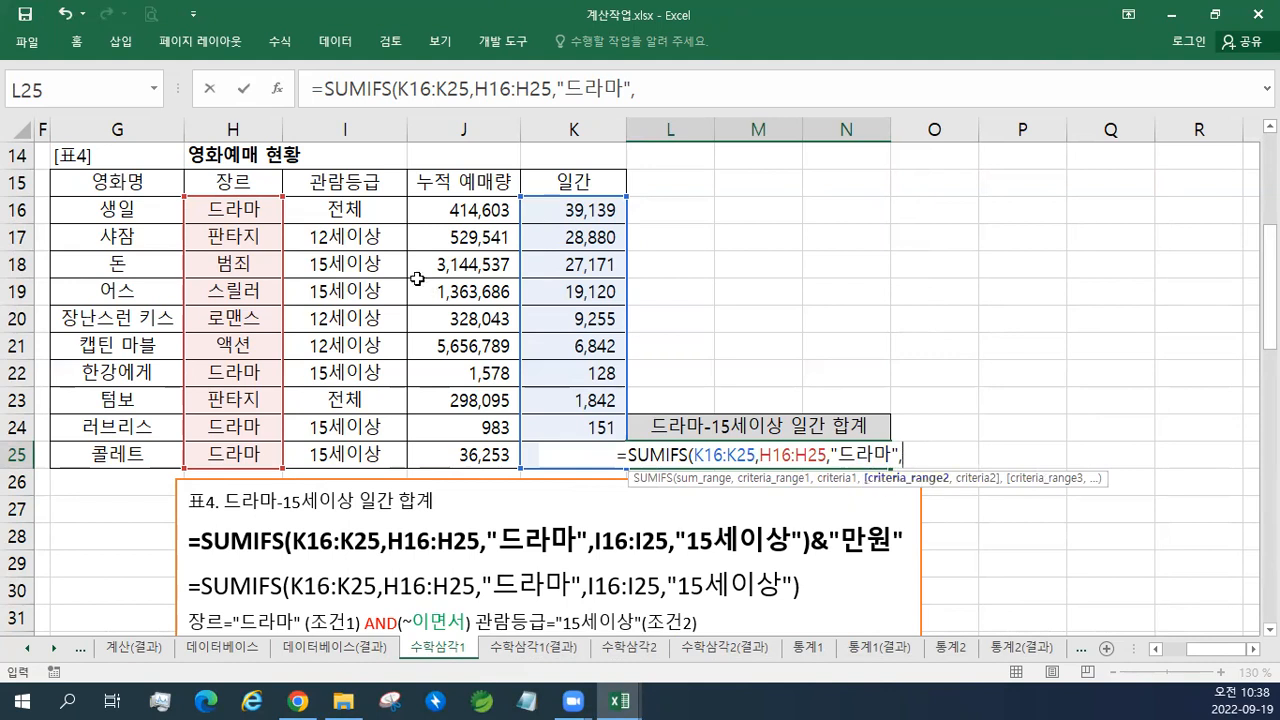
left_click_drag(350, 209, 347, 455)
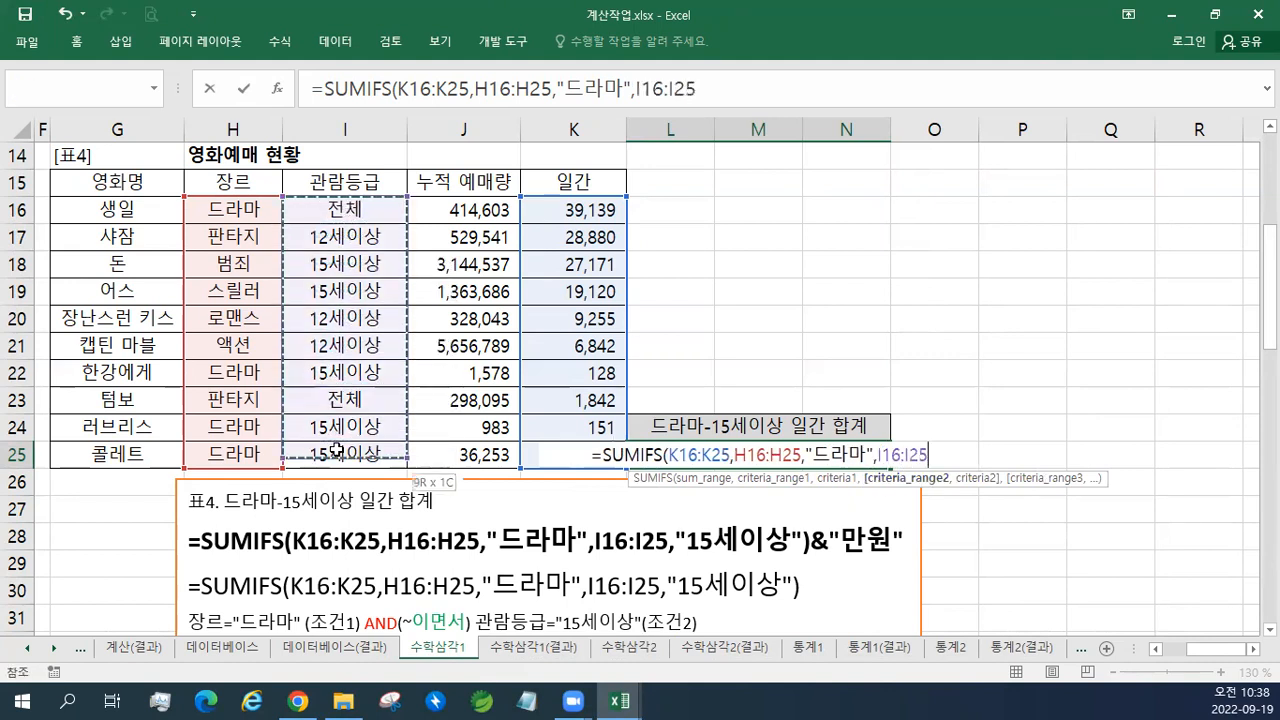
type(",")
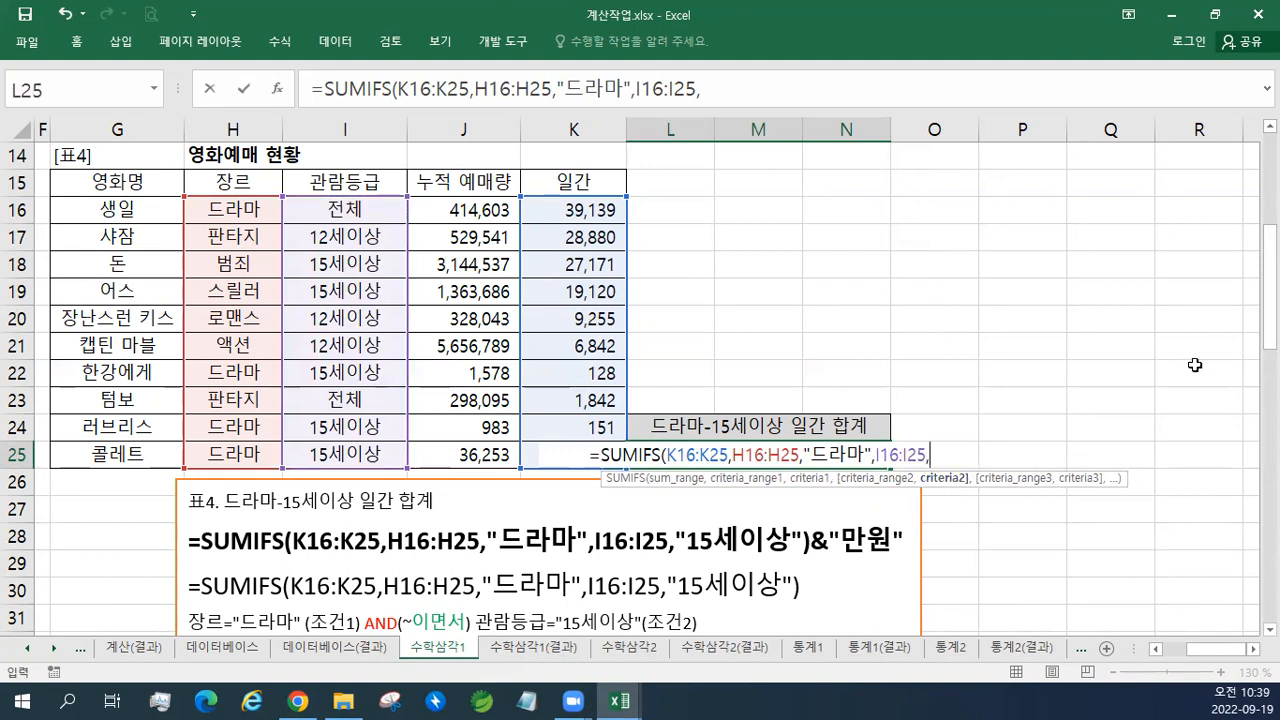
type("\"15")
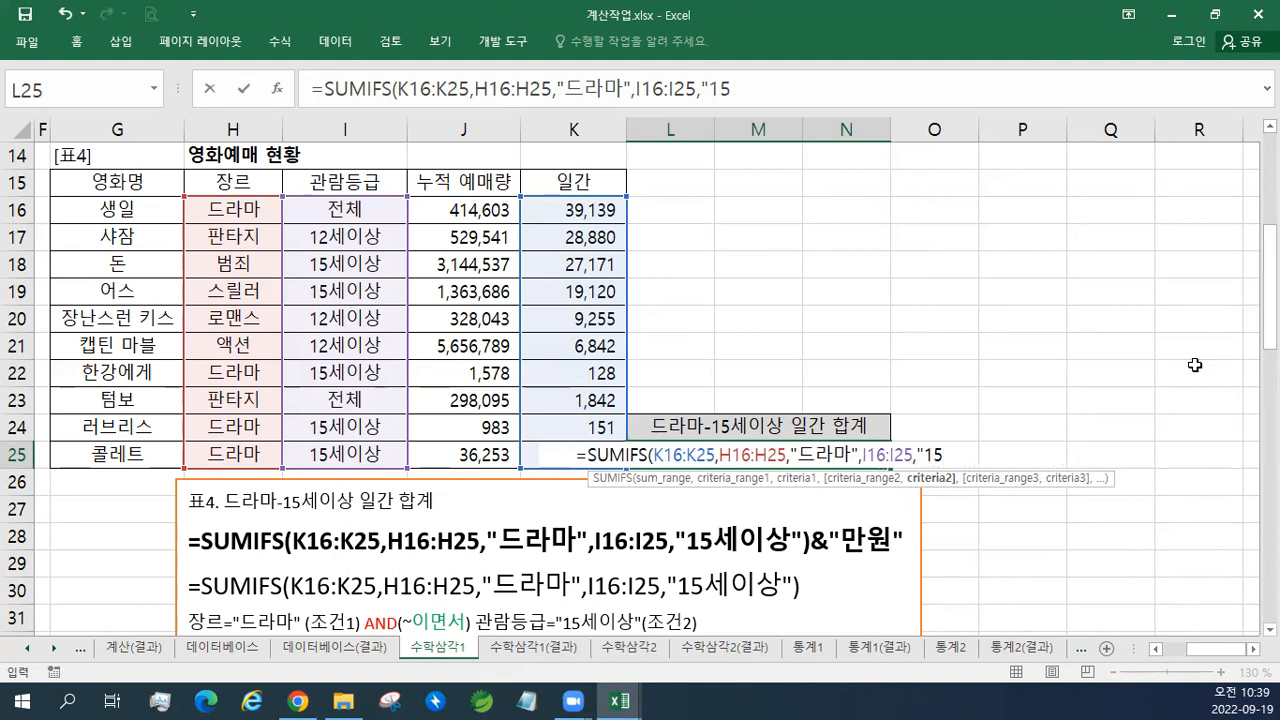
type("세이상")
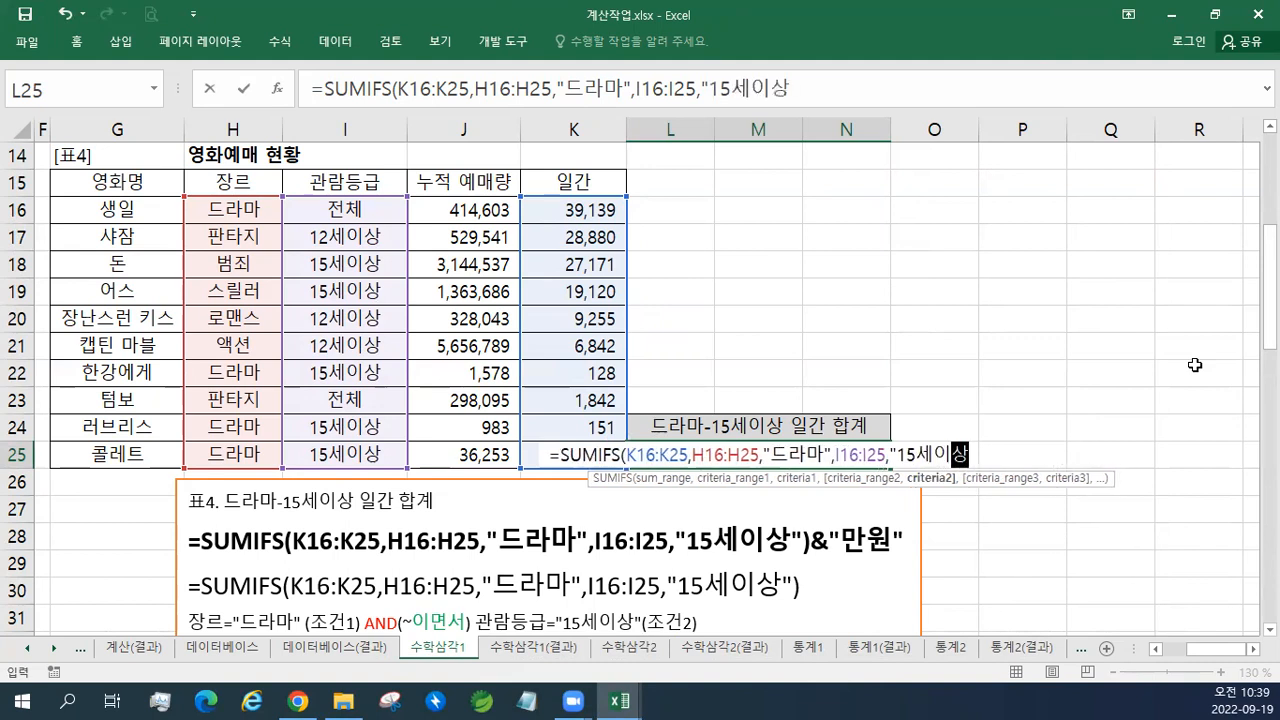
type("\"")
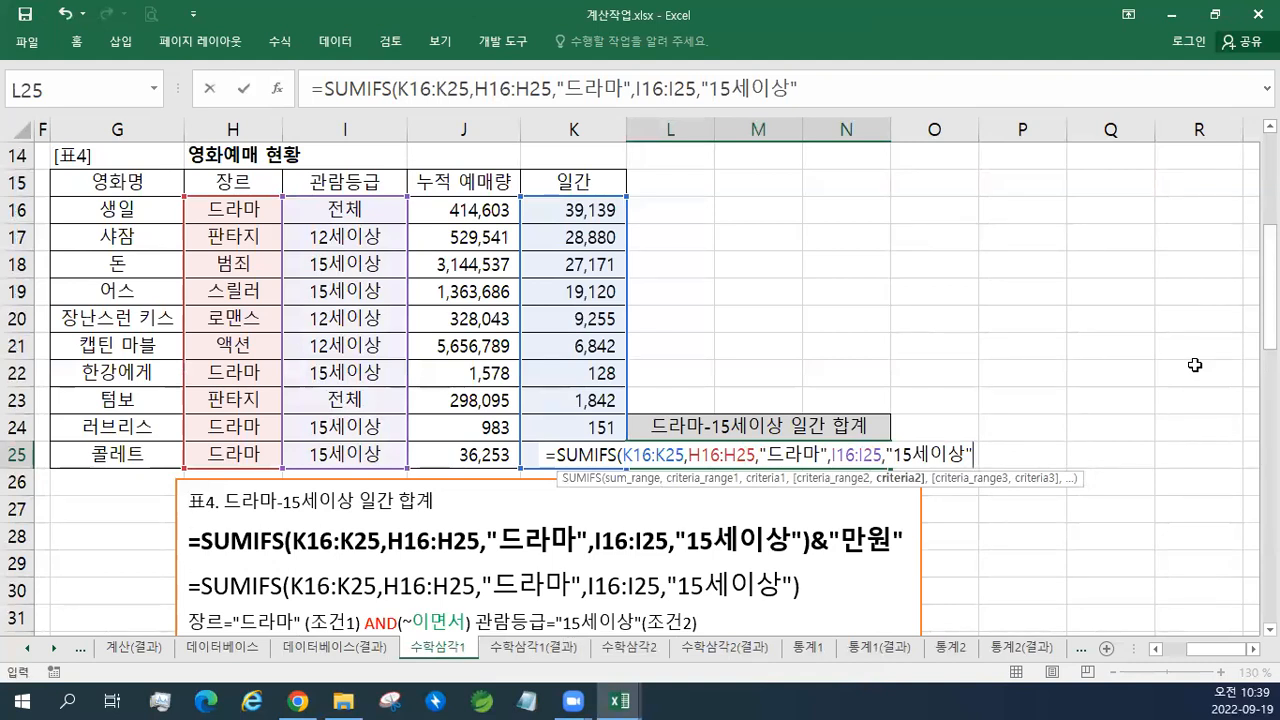
type(")")
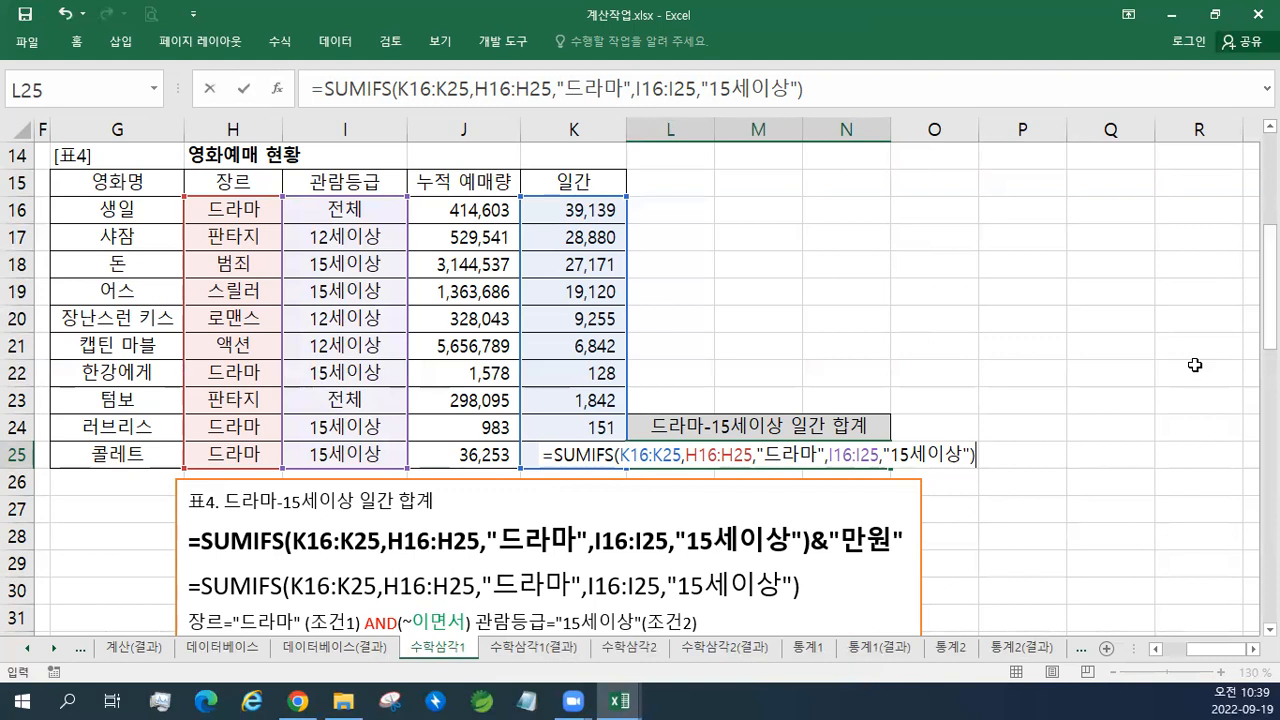
key("Return")
key("Up")
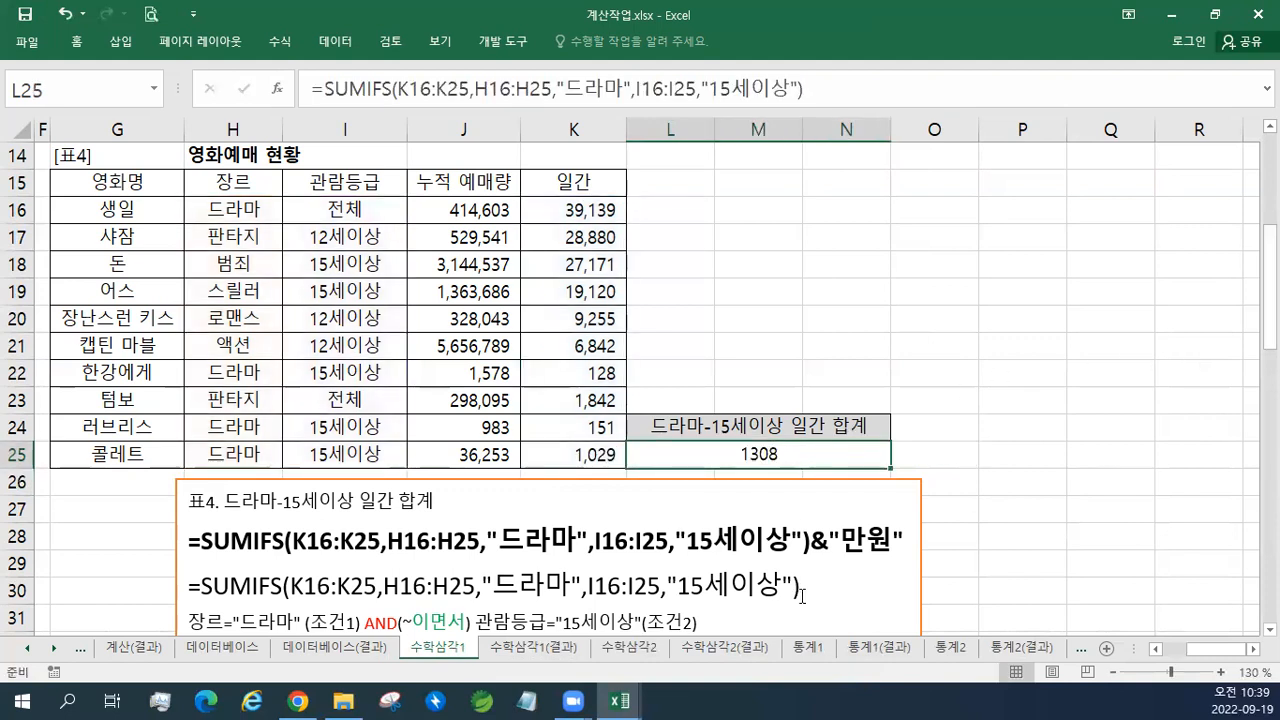
- Append &"만원" to the SUMIFS formula in L25 to give the daily total a unit
scroll(801, 596, "down", 2)
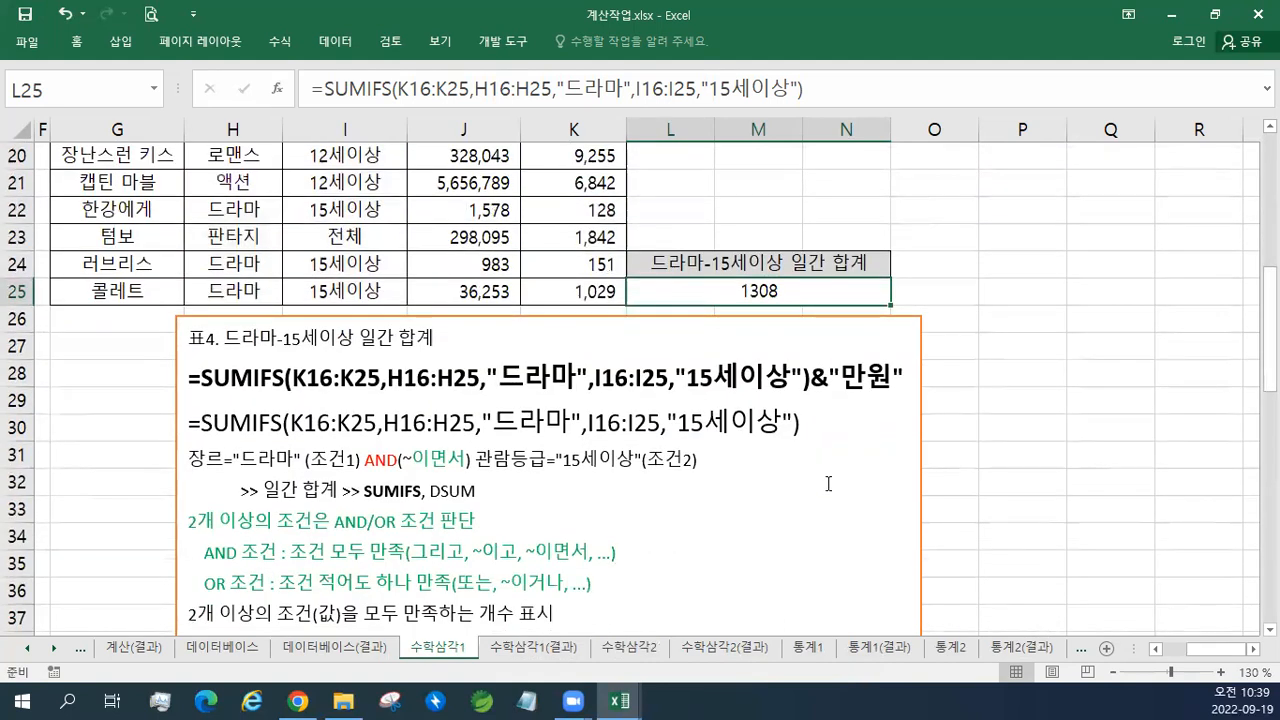
double_click(818, 293)
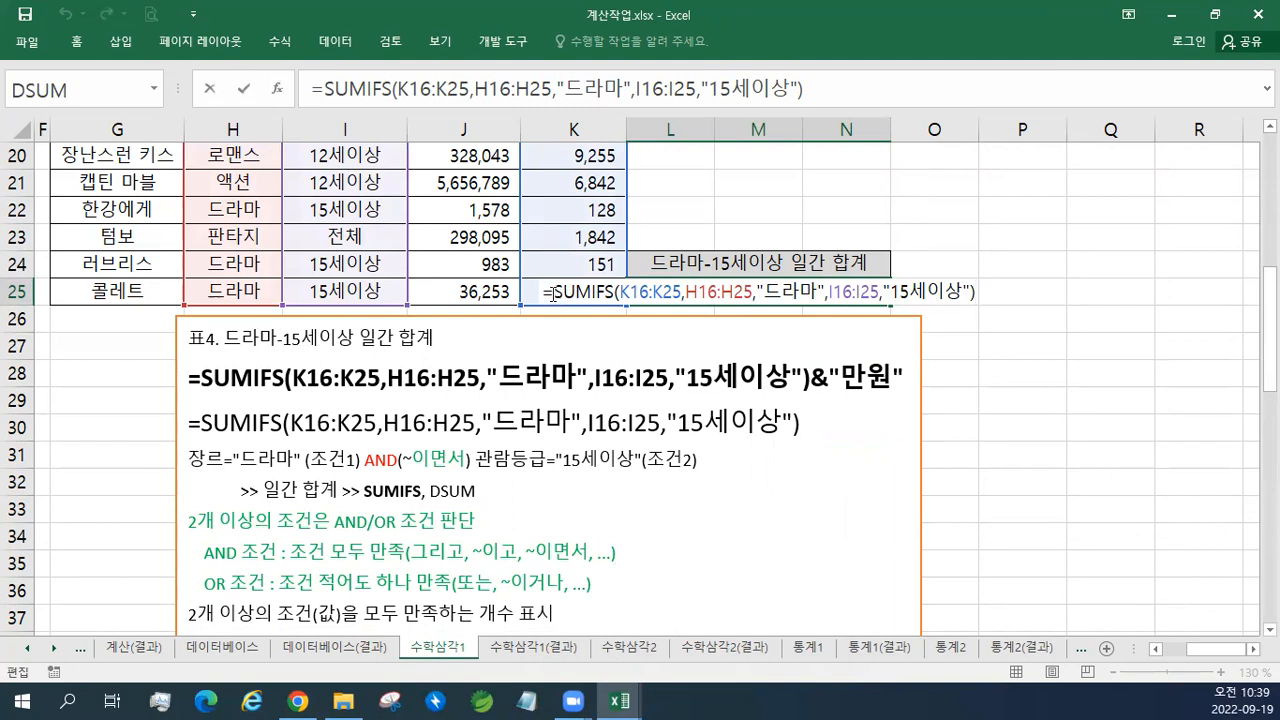
left_click_drag(565, 293, 1008, 293)
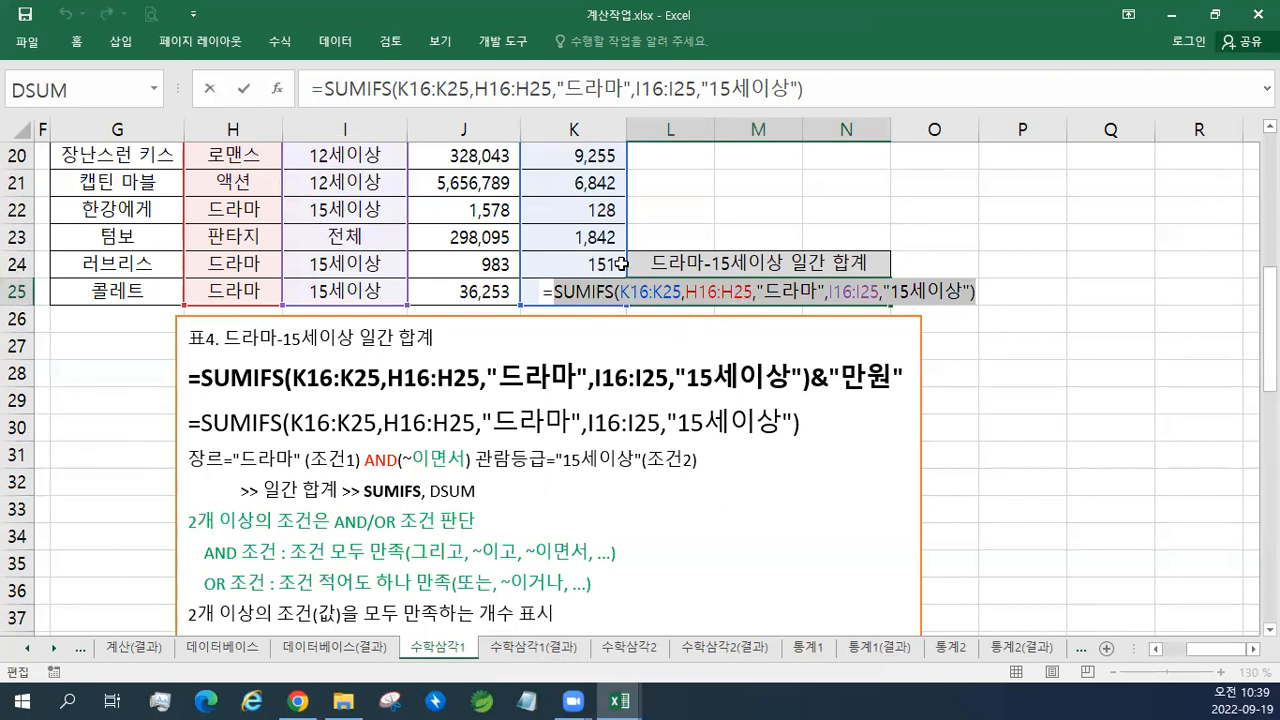
left_click(978, 291)
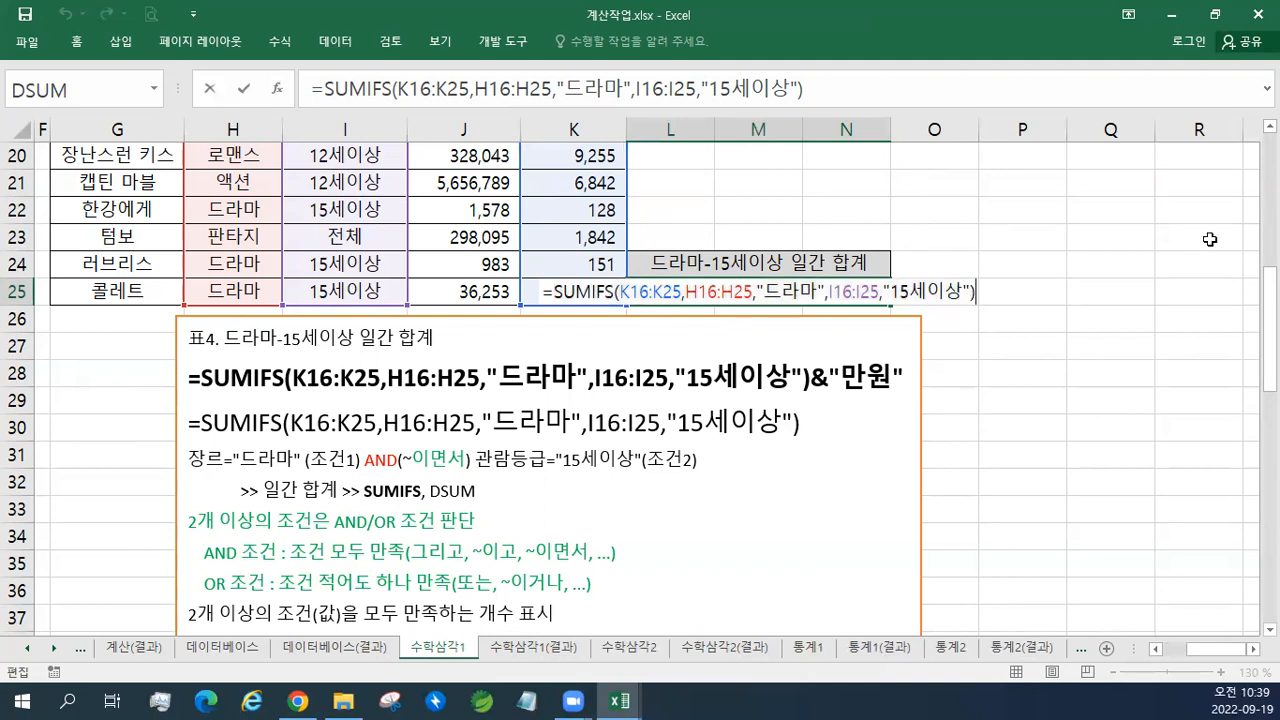
type("&")
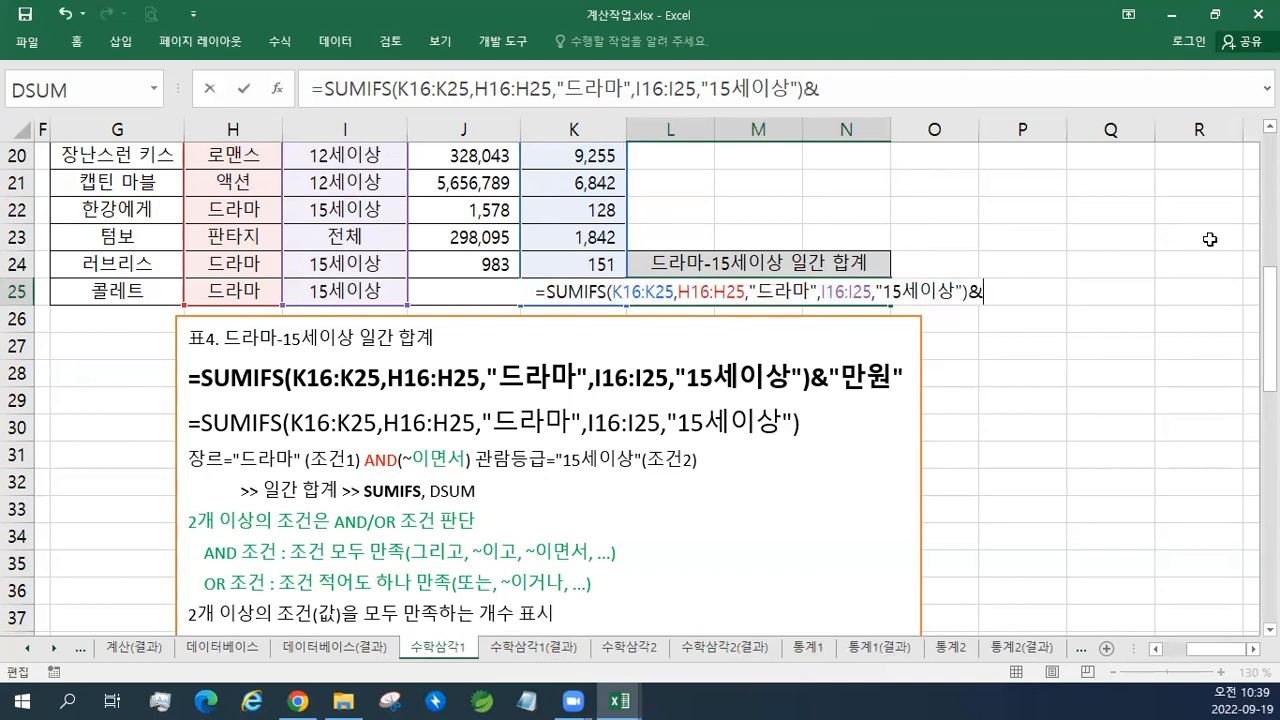
type("\"AK")
key("BackSpace")
key("BackSpace")
type("₩")
key("BackSpace")
type("만원")
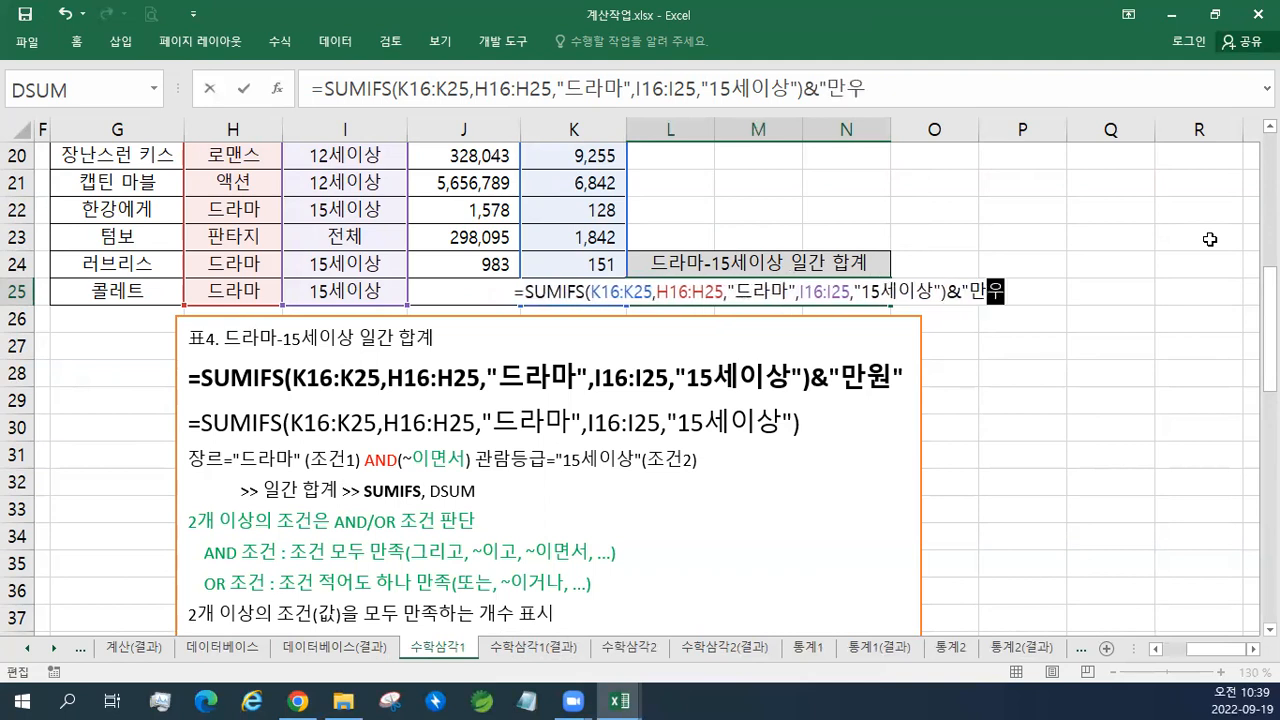
type("\"")
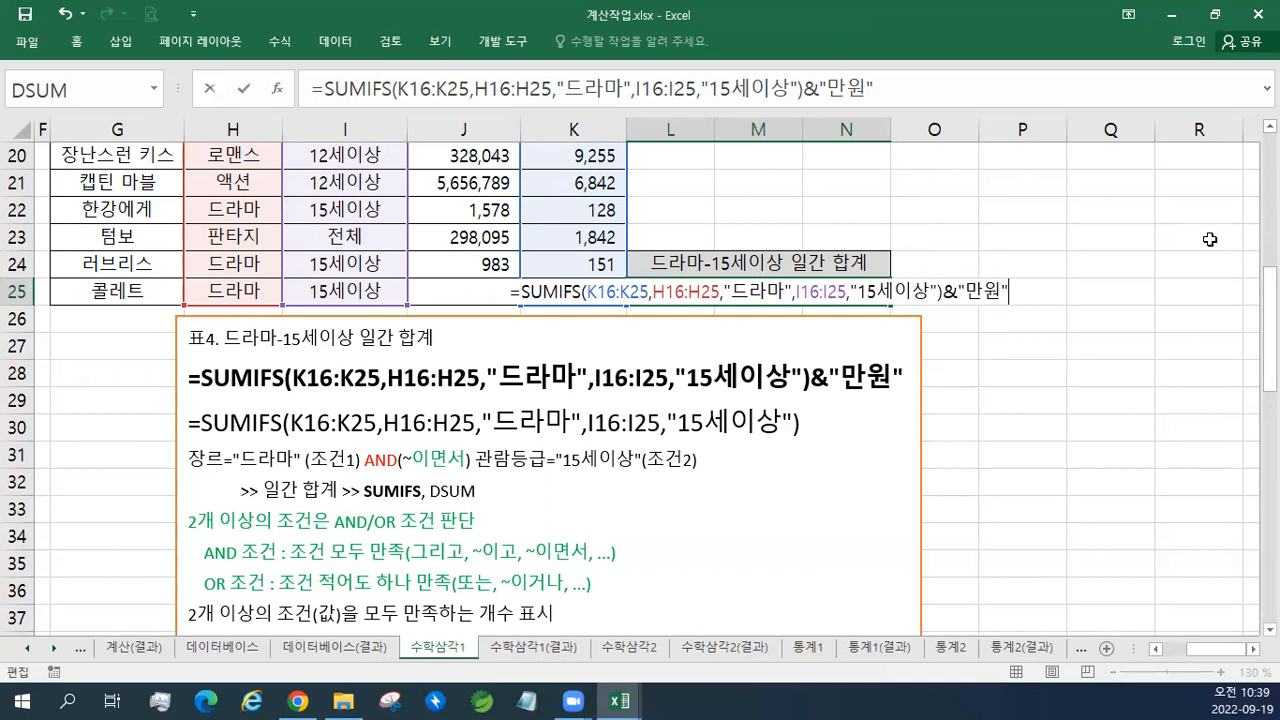
key("Return")
key("Up")
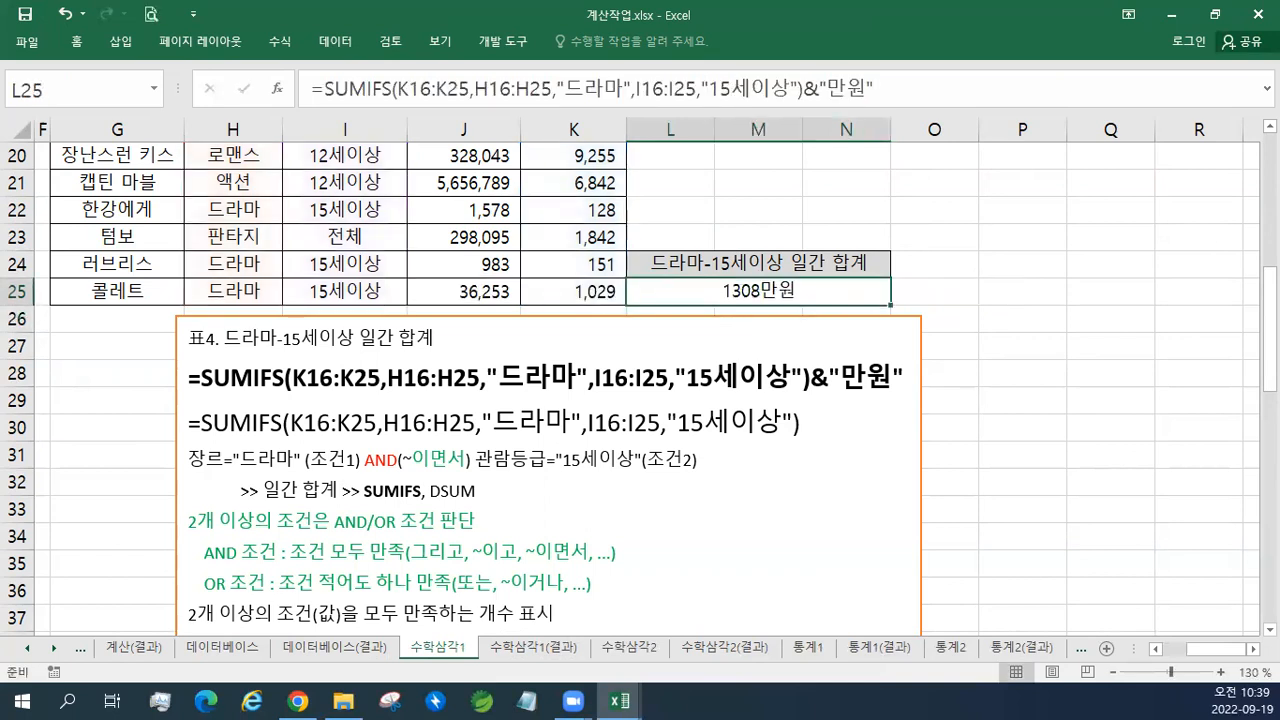
- Insert the SUMIF and MODE notes under "표3. 구입빈도 높은 고객의 구입총액 합계" above the 표4 notes, and color that heading red
left_click(548, 460)
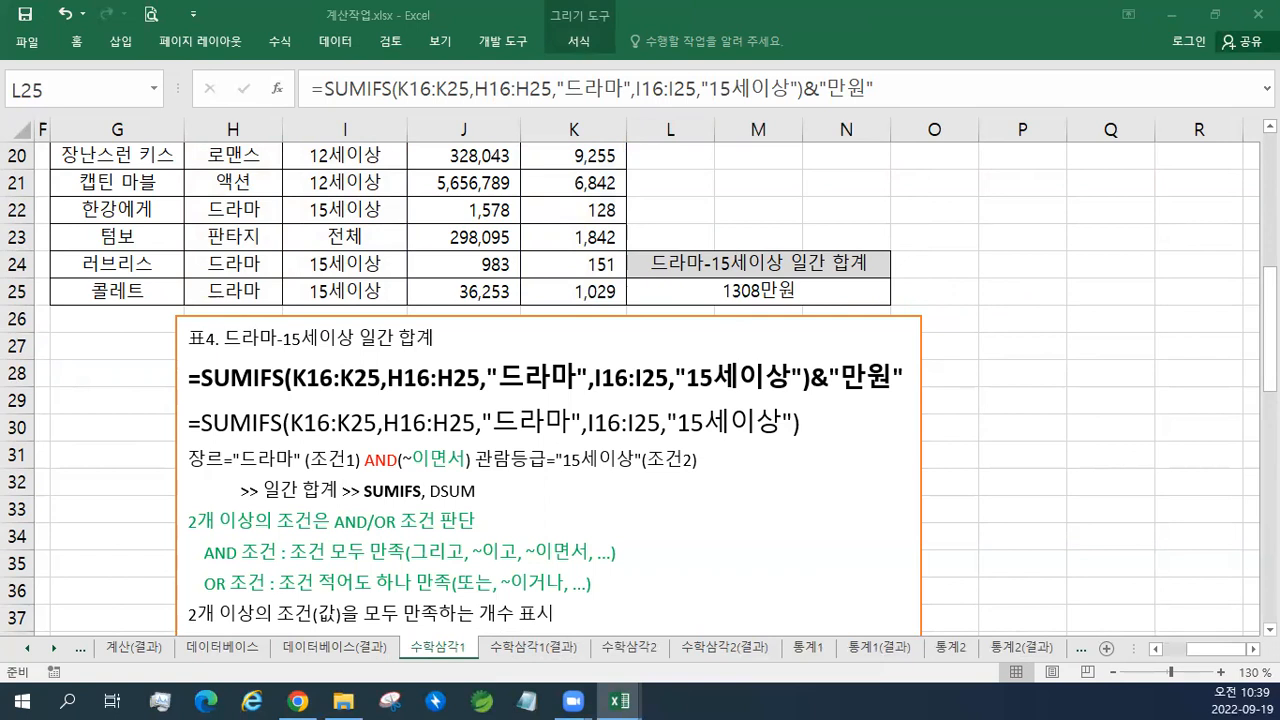
left_click(200, 345)
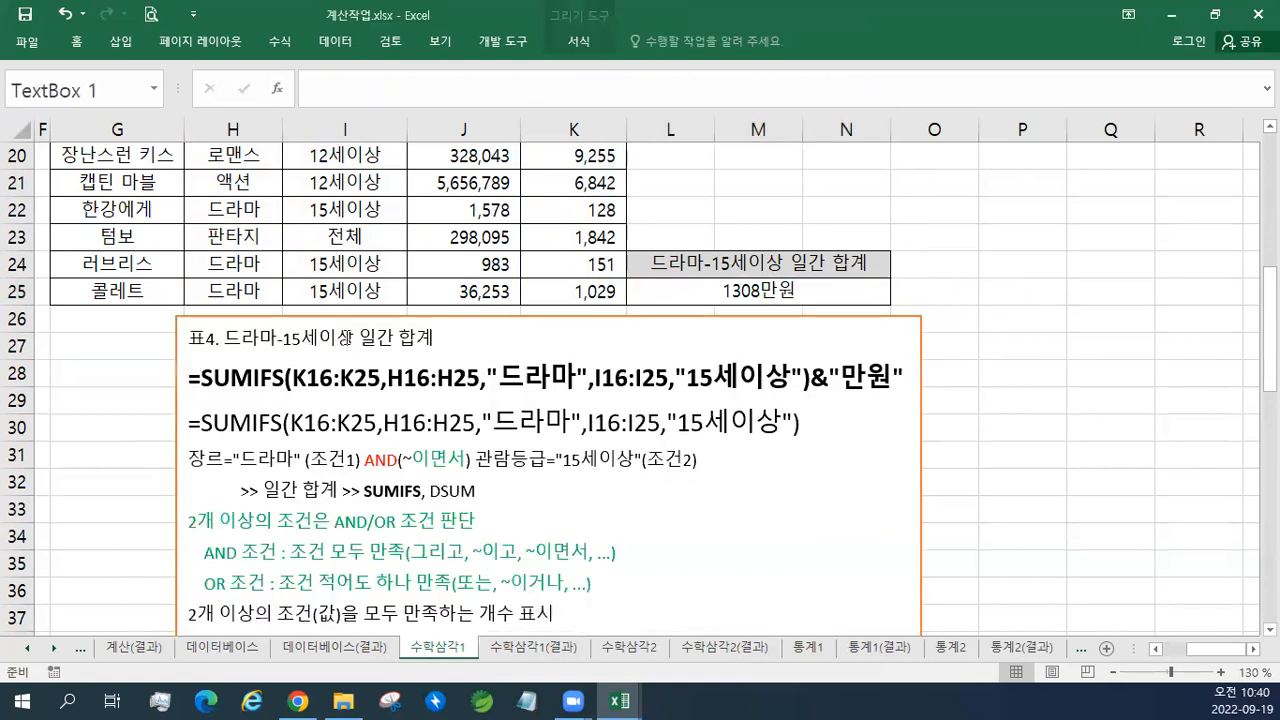
key("Return")
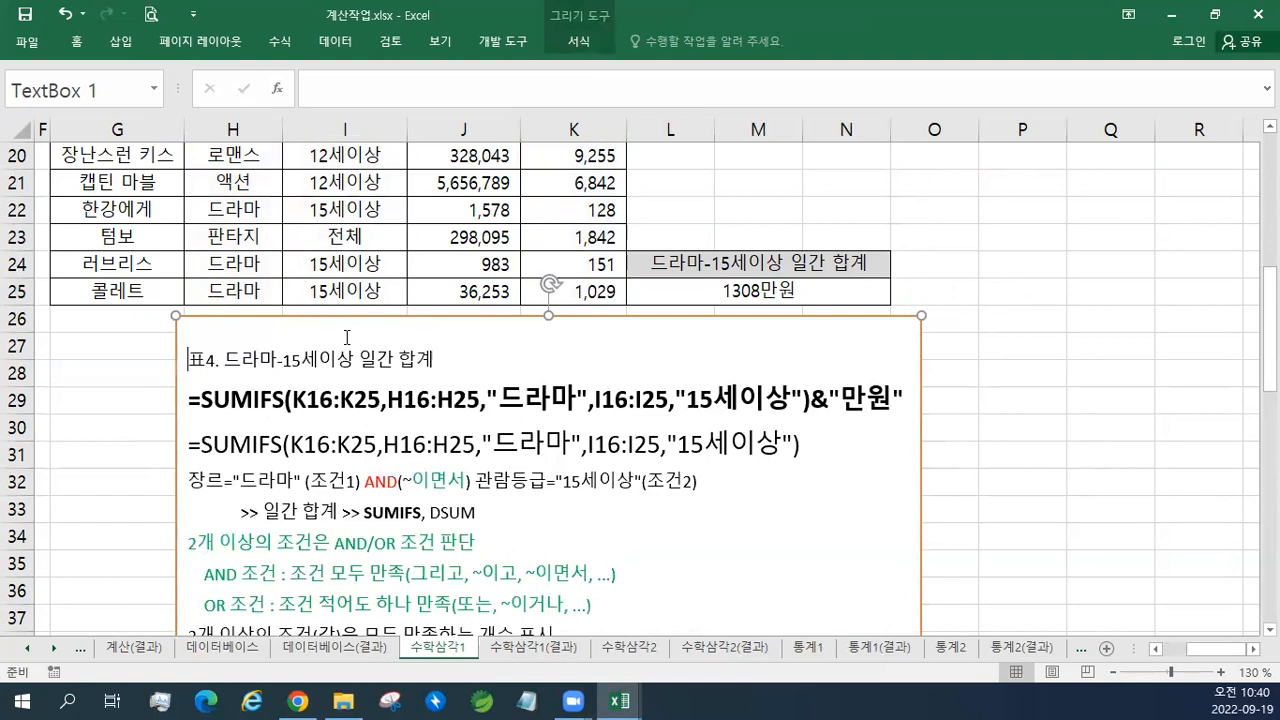
left_click(392, 329)
type("표3. 구입빈도 높은 고객의 구입총액 합계")
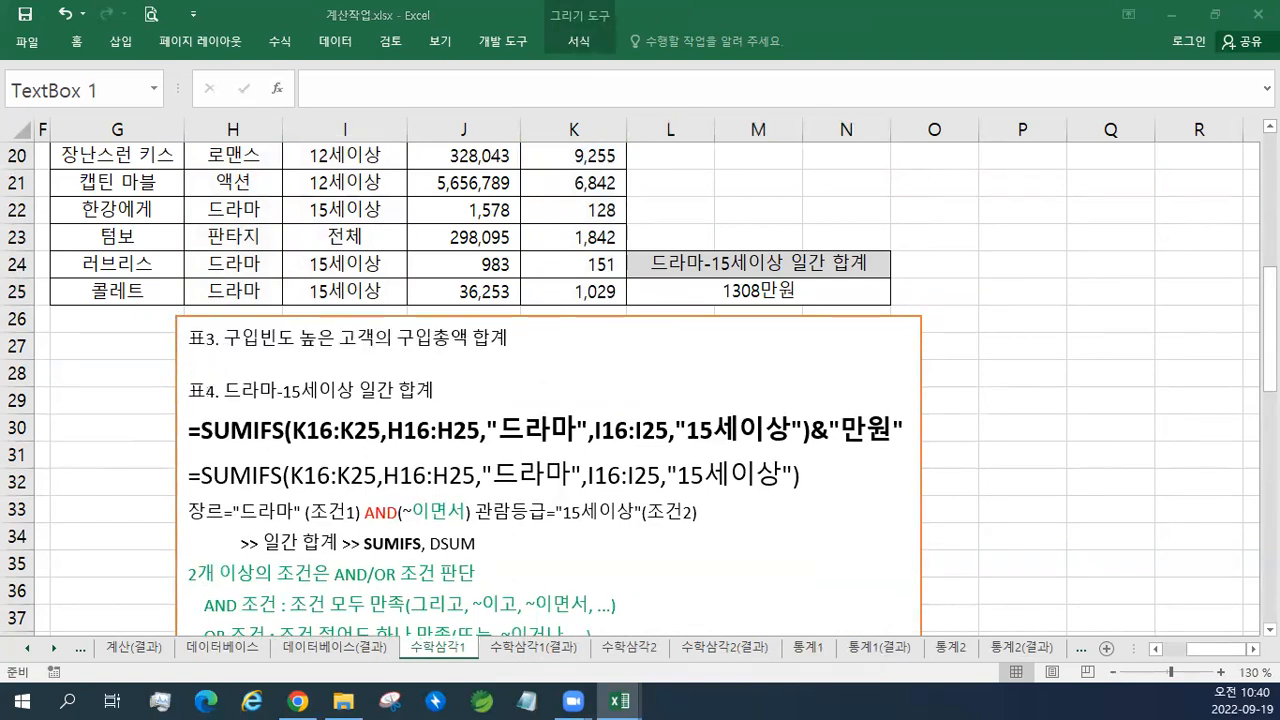
right_click(221, 357)
left_click(286, 439)
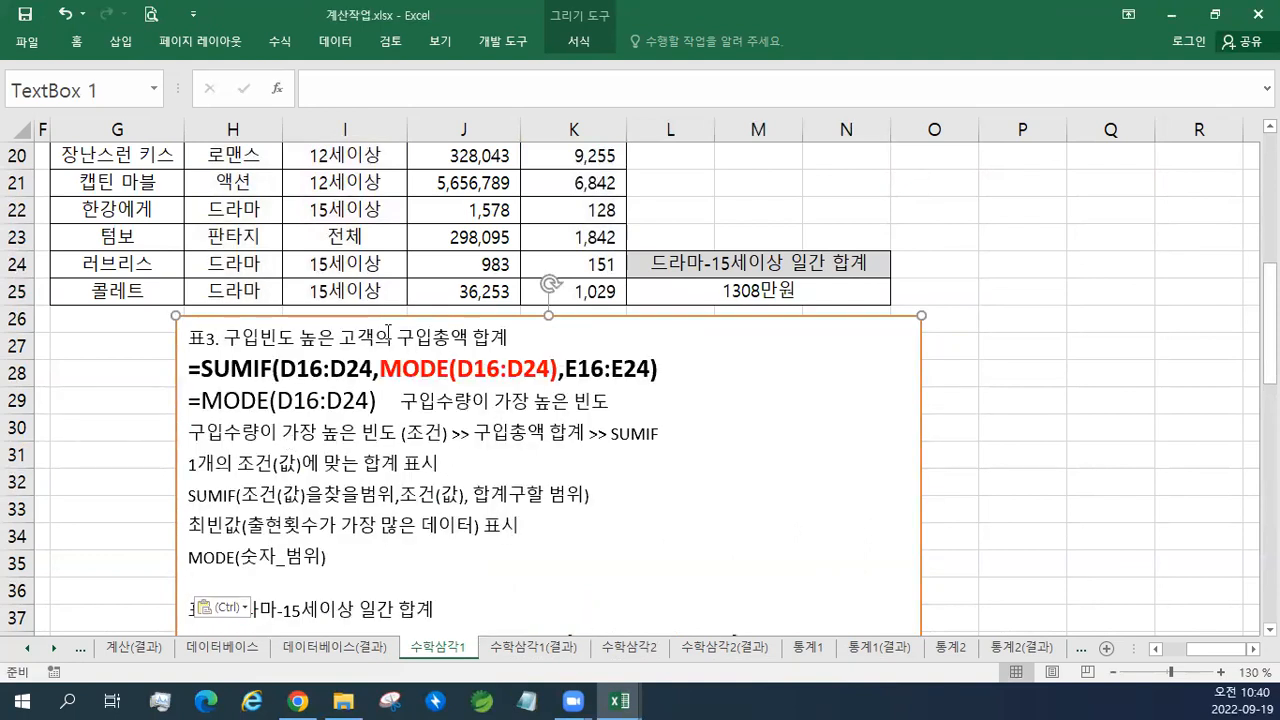
triple_click(389, 337)
left_click(509, 368)
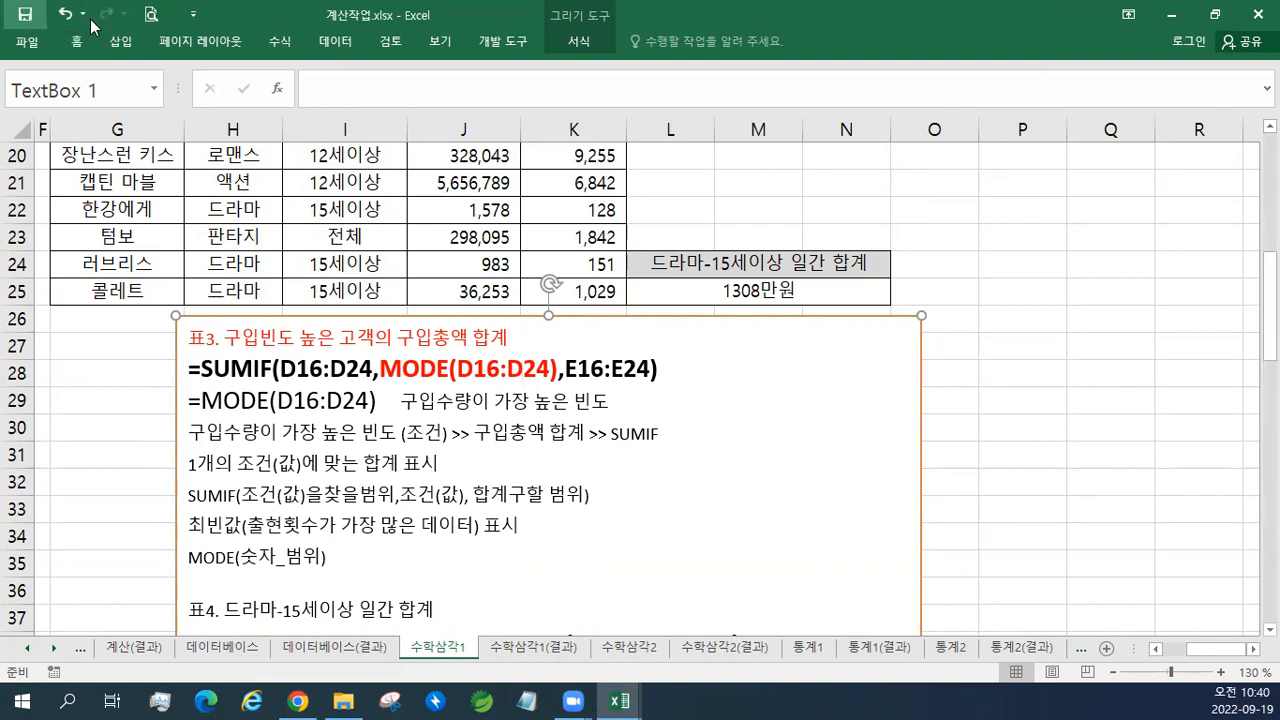
- Switch to the 수학삼각2 worksheet and show it in a maximized window
left_click(1217, 18)
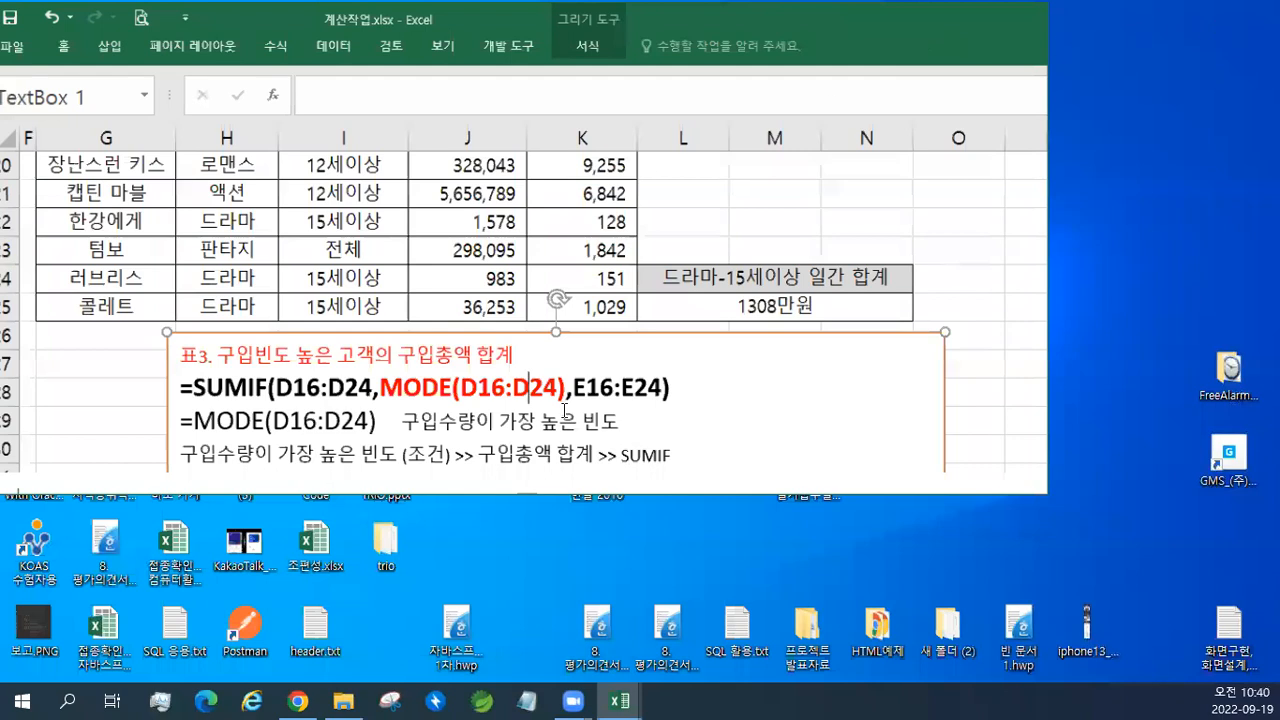
left_click(684, 466)
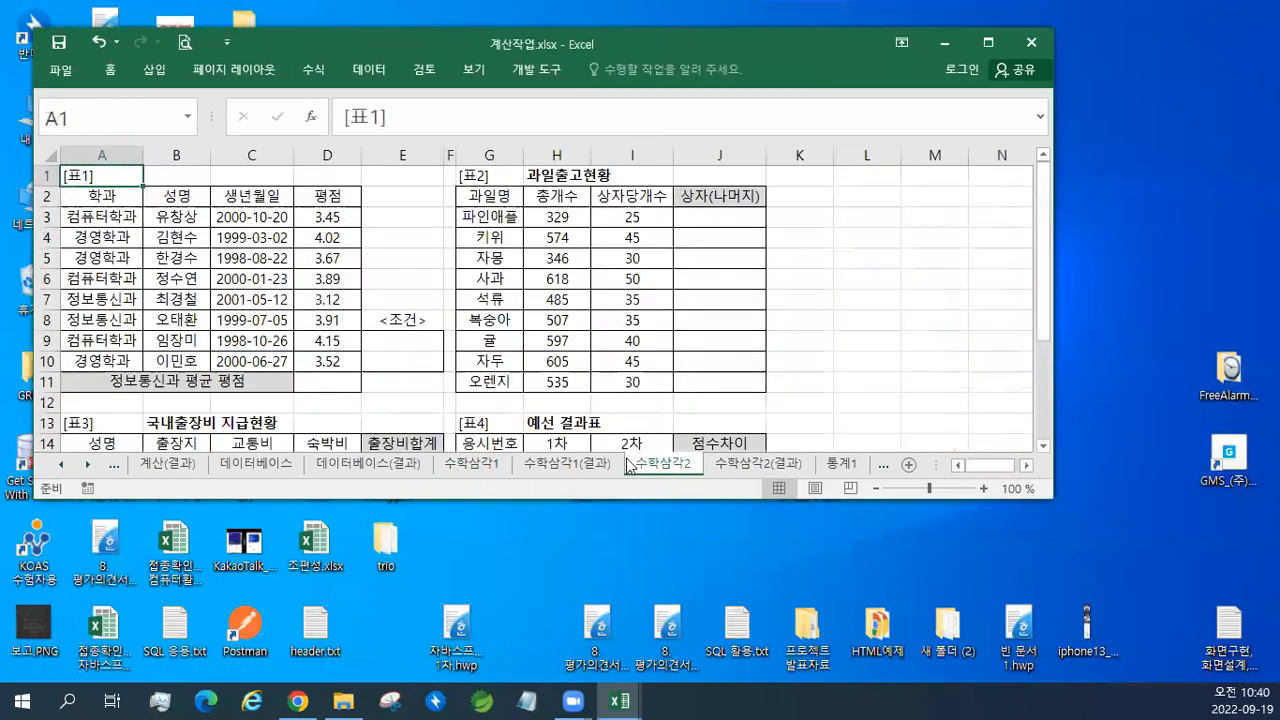
double_click(727, 39)
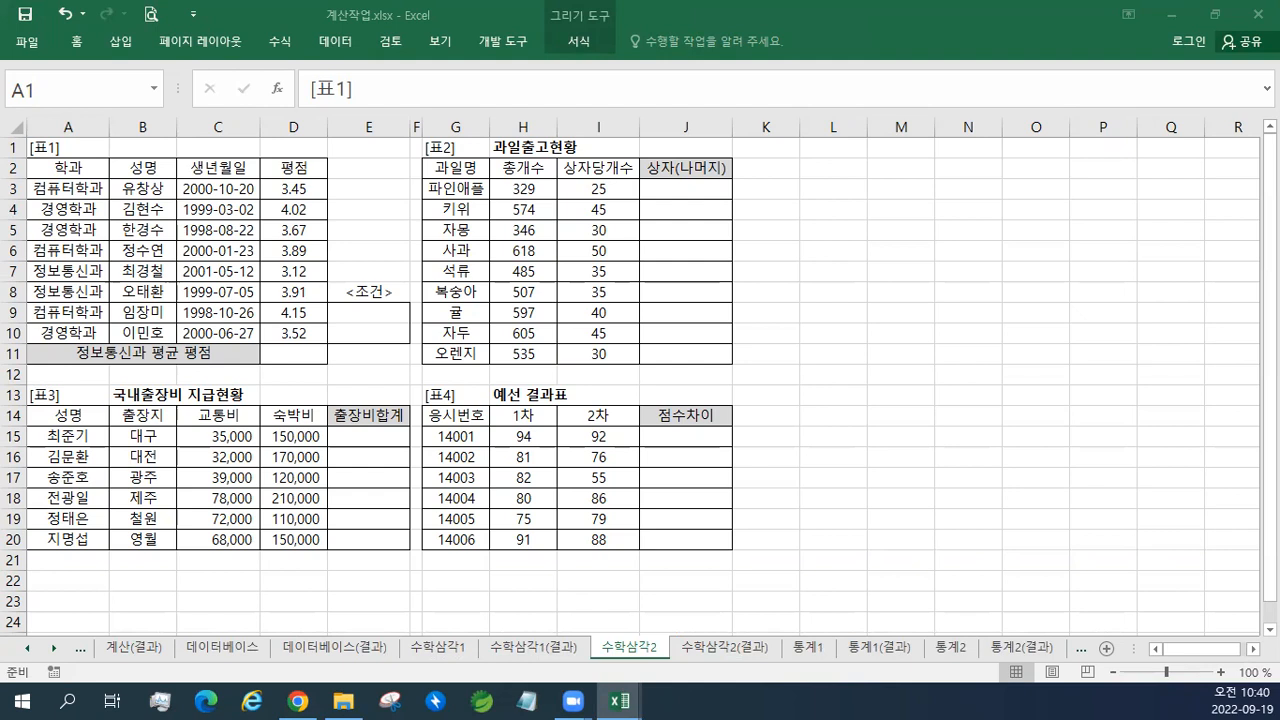
- Paste the copied red textbook reference 교재86페이지 into D1 above table 1 and J13 above table 4
key("ctrl+c")
left_click(369, 147)
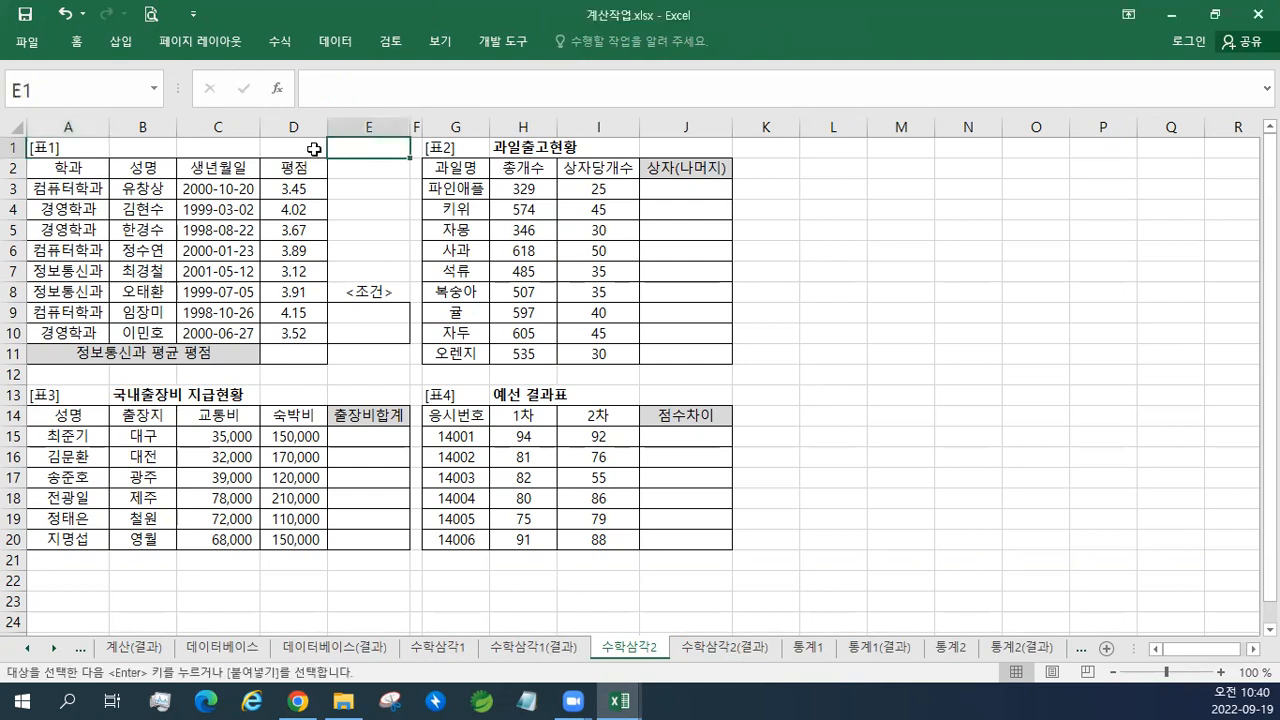
left_click(313, 148)
key("ctrl+v")
left_click(660, 395)
key("ctrl+v")
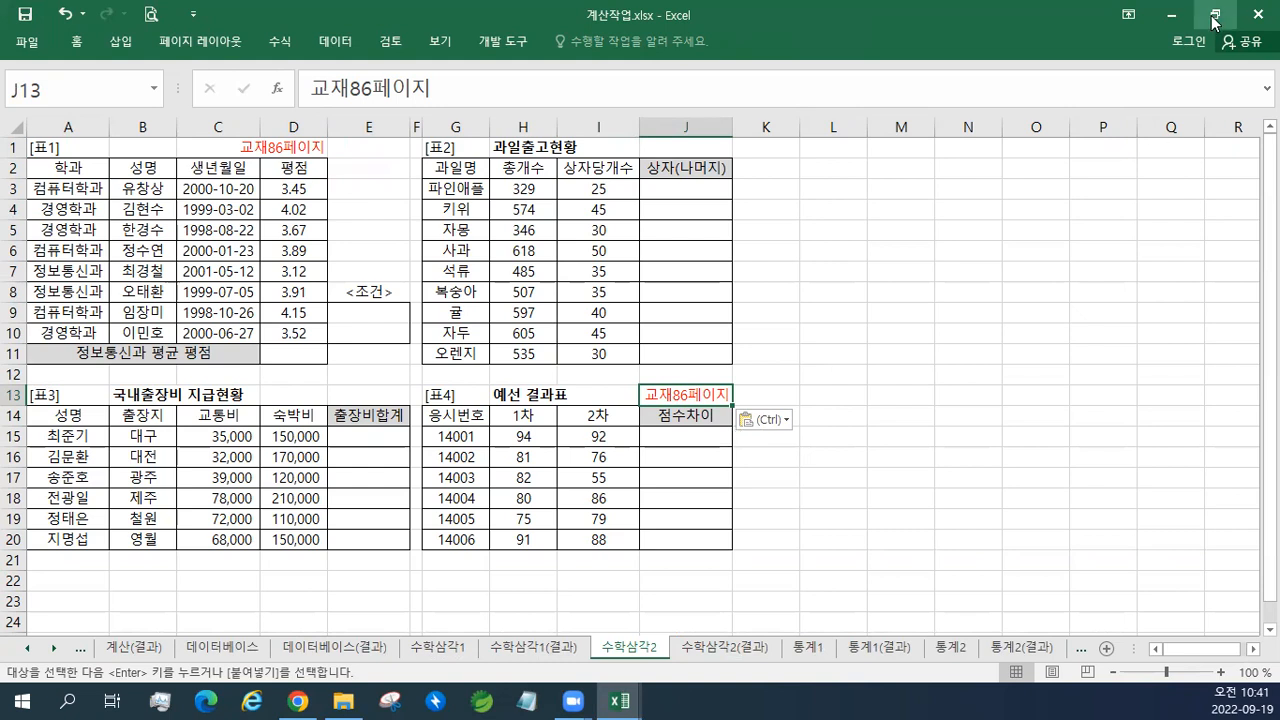
- Examine the 1차 scores in H15:H20 and the 2차 scores in I15:I20 of the 예선 결과표 table
left_click(1253, 649)
left_click(1253, 649)
left_click(1253, 649)
left_click(1253, 649)
left_click(1253, 649)
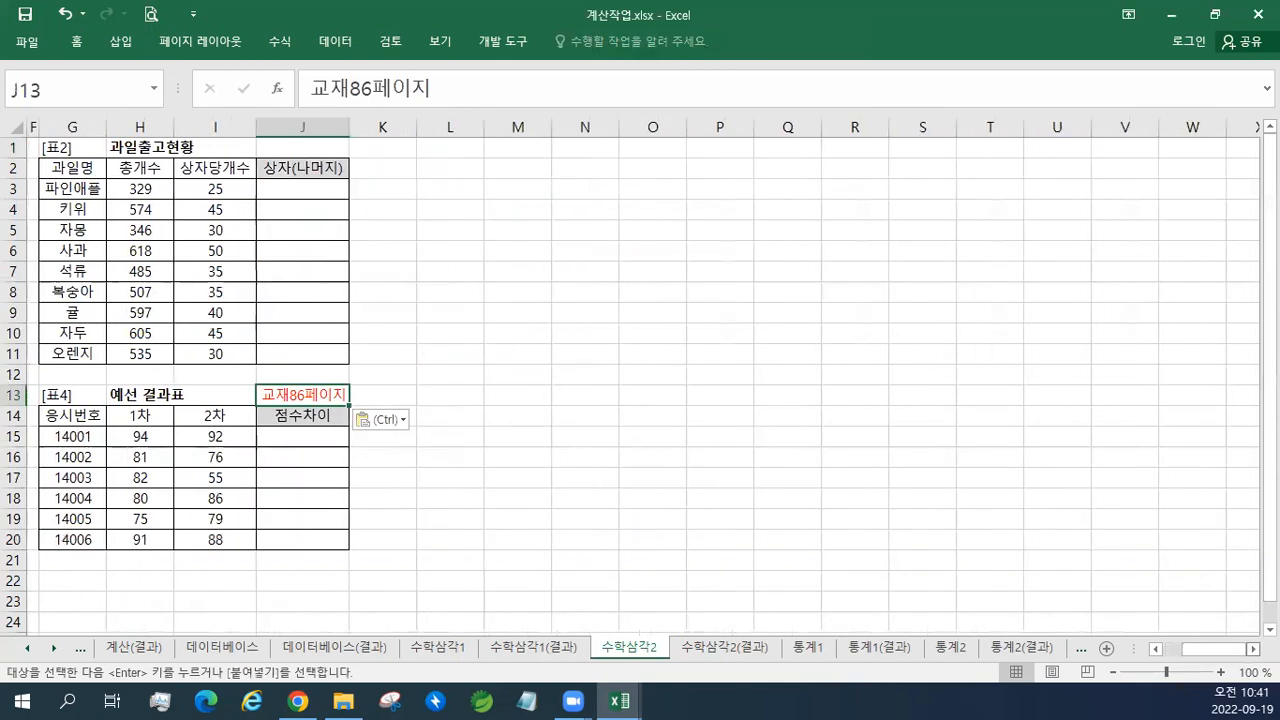
left_click(1270, 630)
left_click(1270, 630)
left_click(1270, 630)
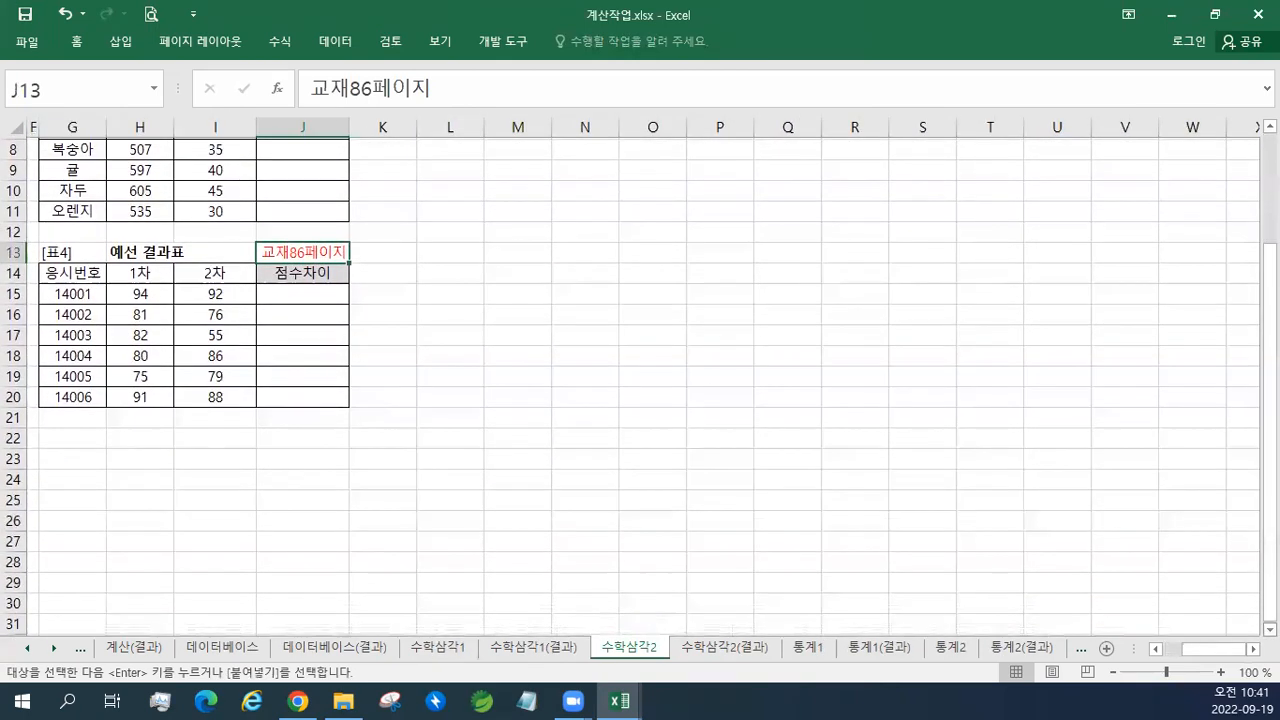
left_click(651, 435)
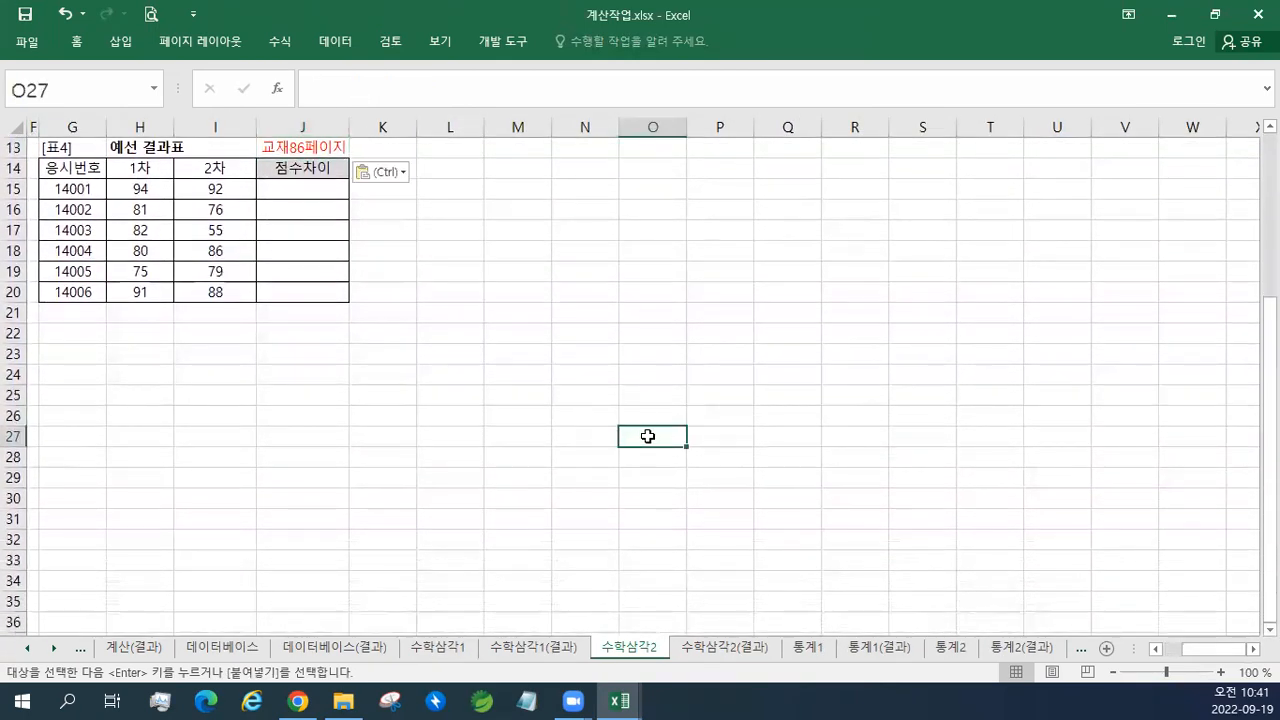
scroll(648, 436, "up", 1, "ctrl")
scroll(648, 436, "up", 1, "ctrl")
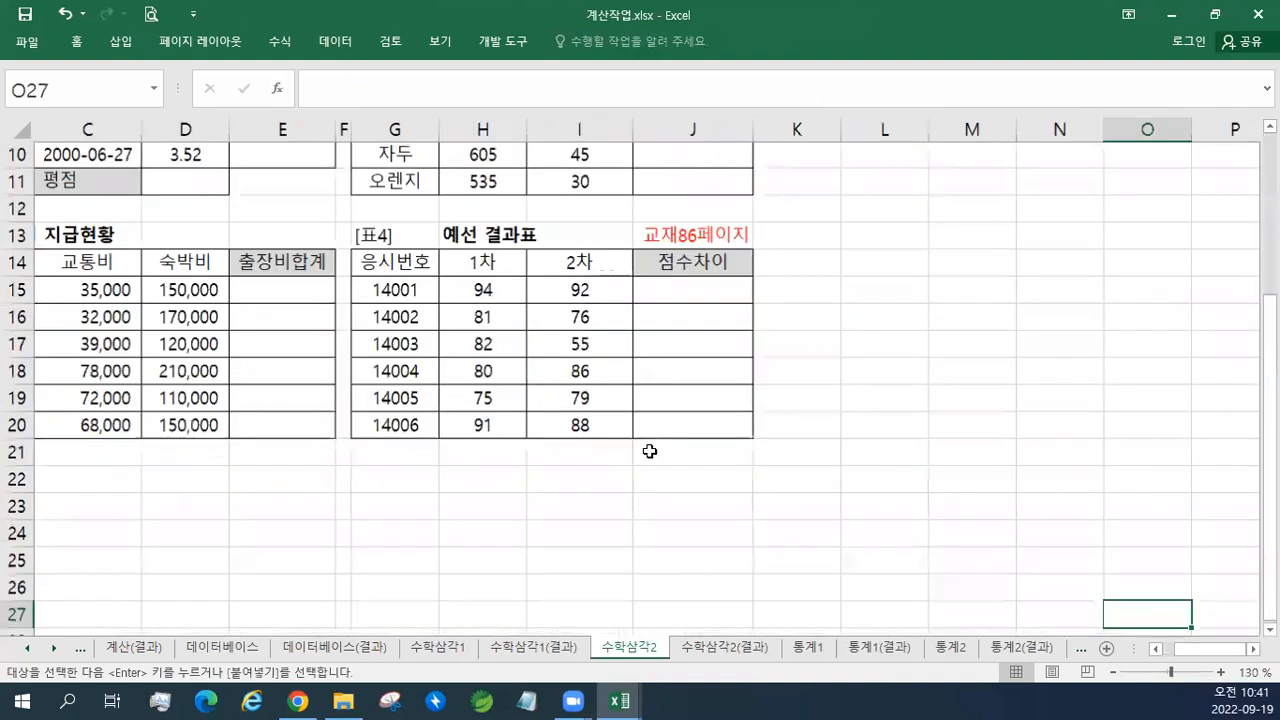
left_click(1253, 649)
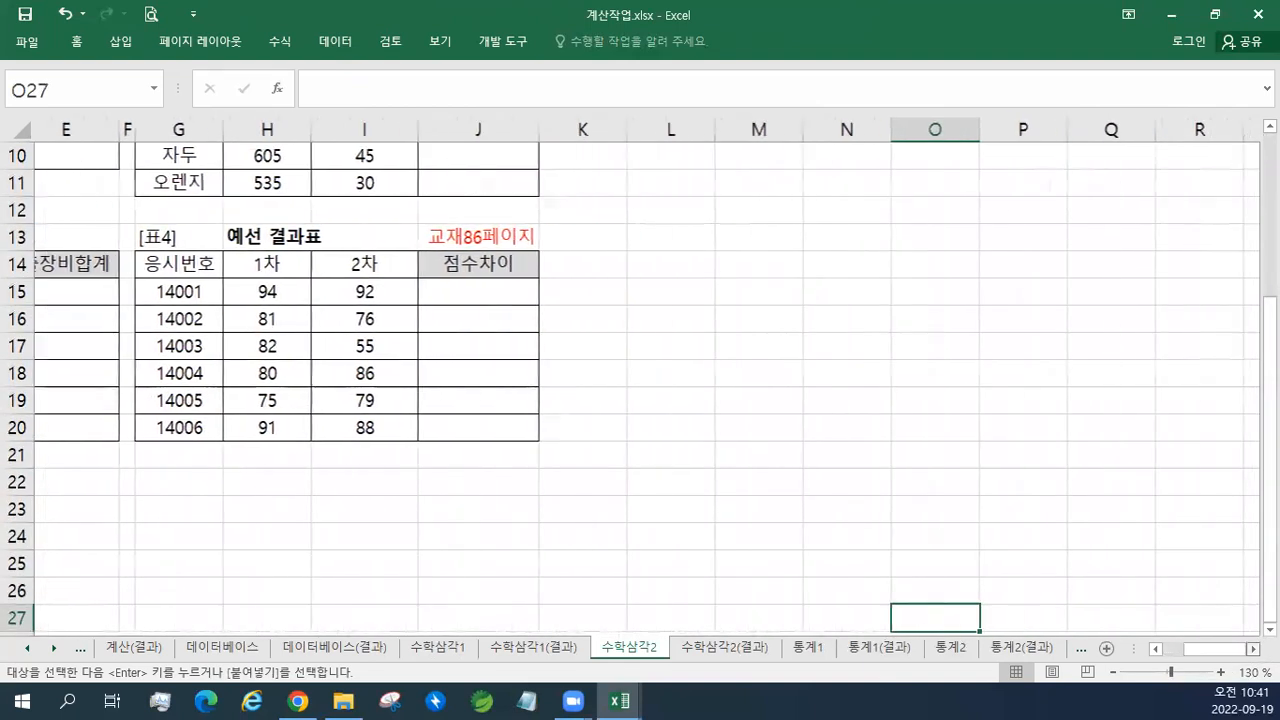
scroll(640, 388, "down", 1)
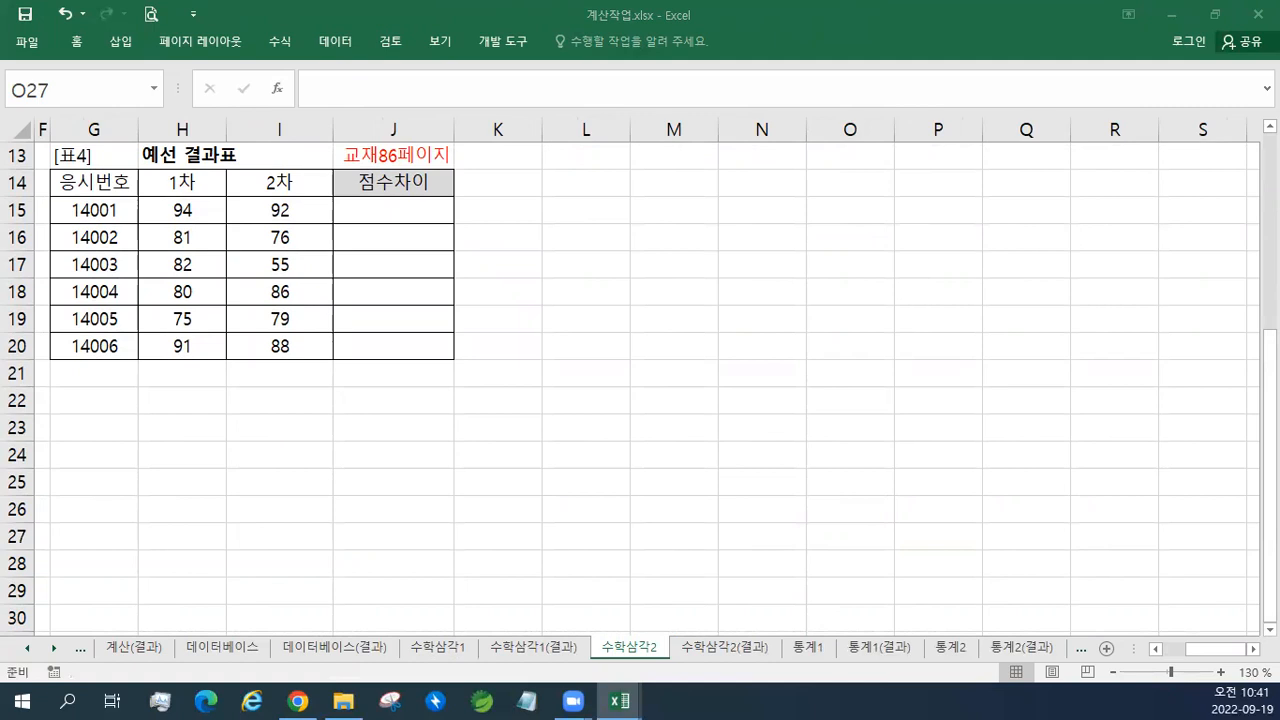
left_click_drag(186, 210, 178, 343)
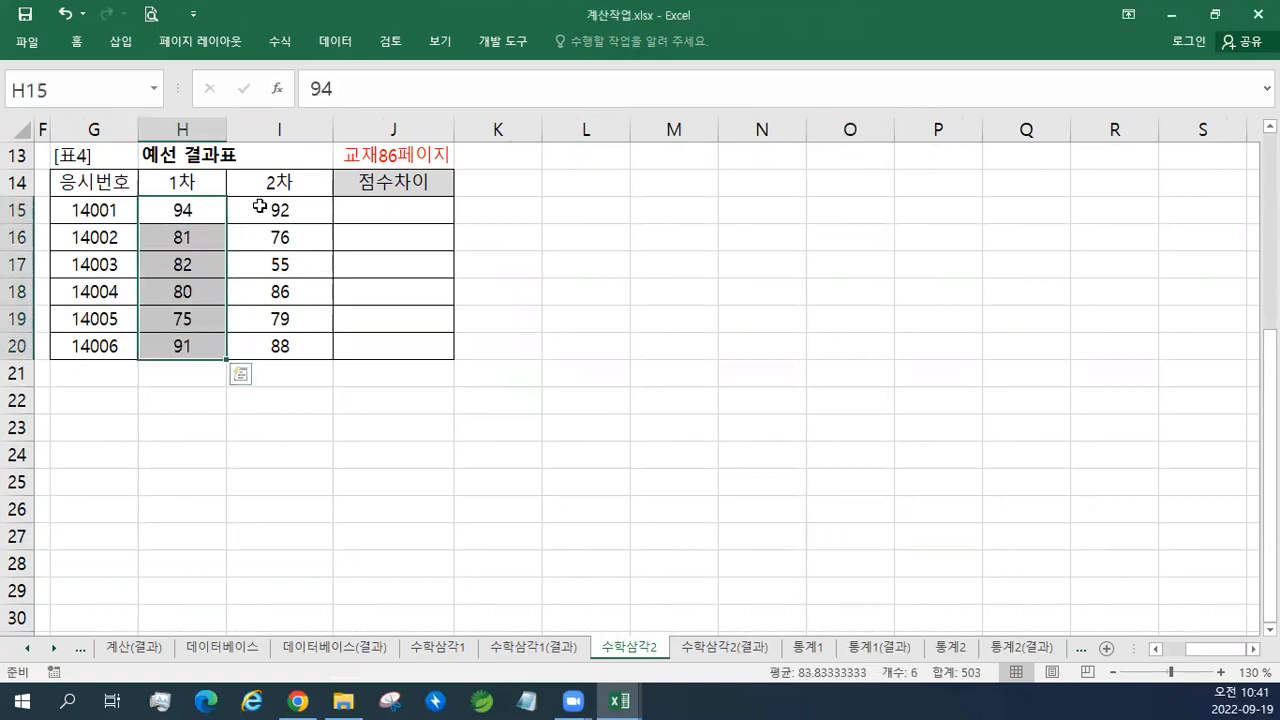
left_click_drag(260, 206, 263, 345)
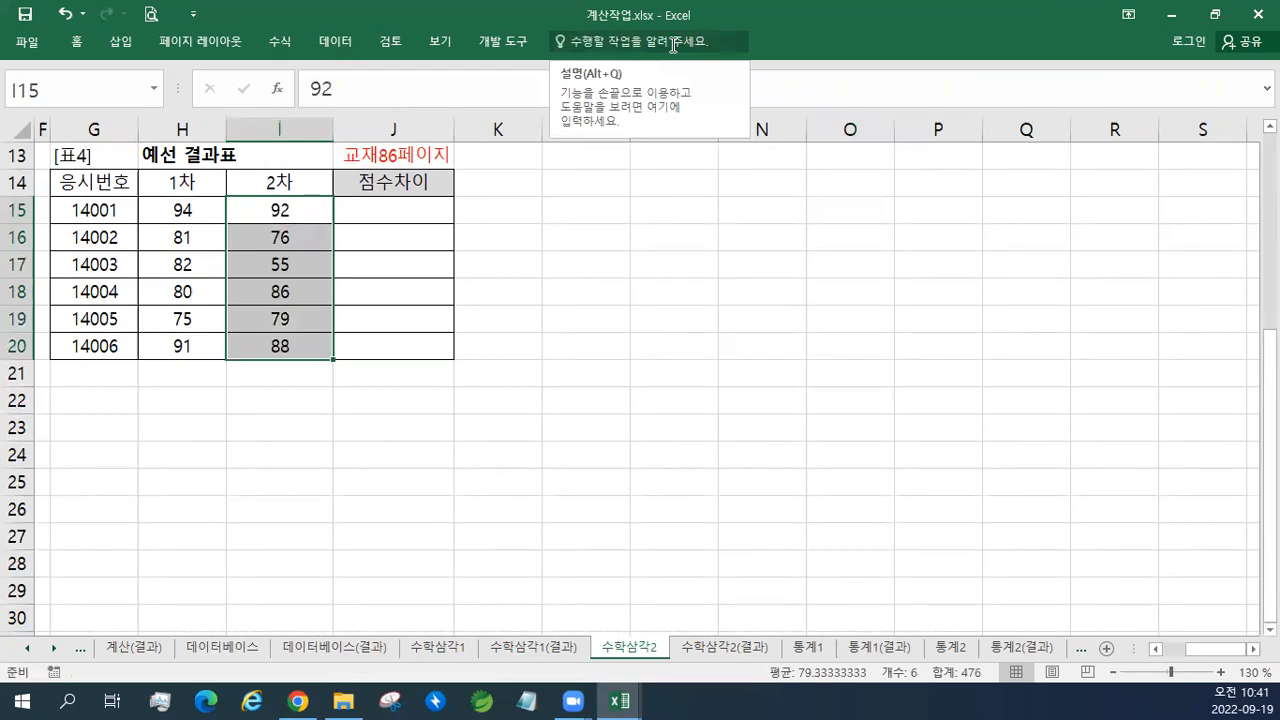
- Insert a text box beside table 4 and paste the copied "표4. 점수차이" ABS notes into it
left_click(306, 179)
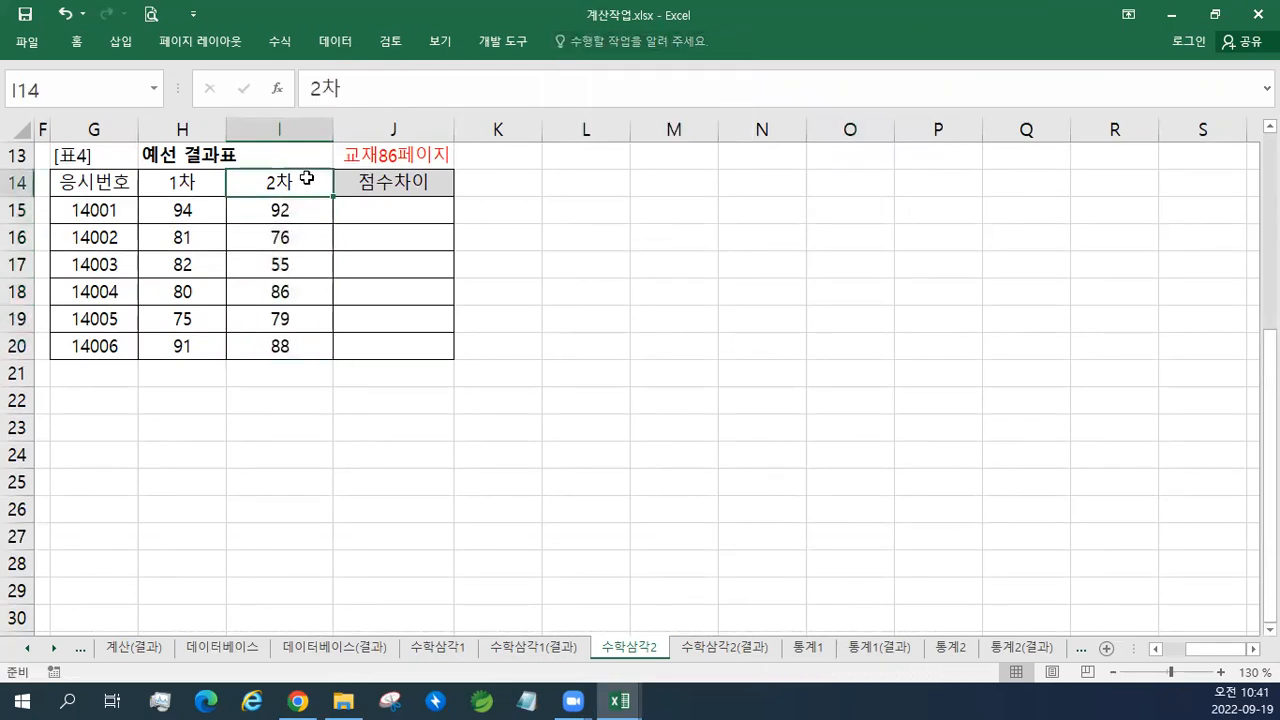
left_click(279, 40)
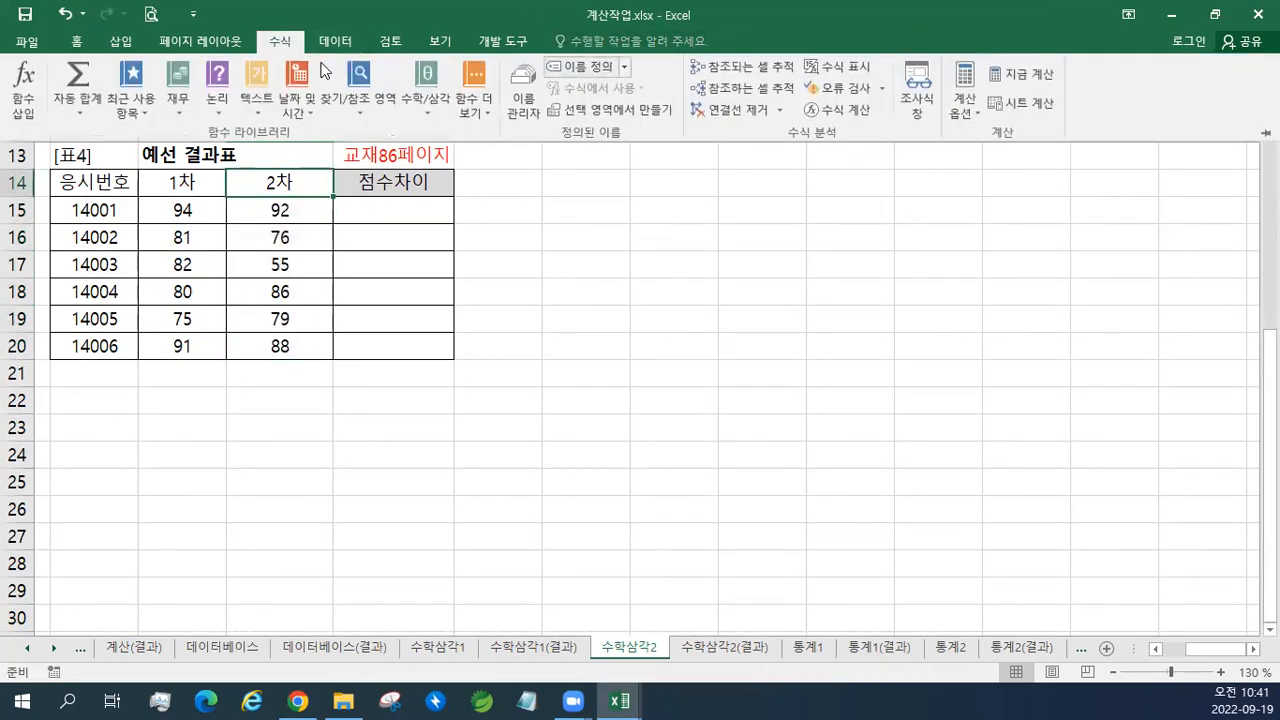
left_click(120, 41)
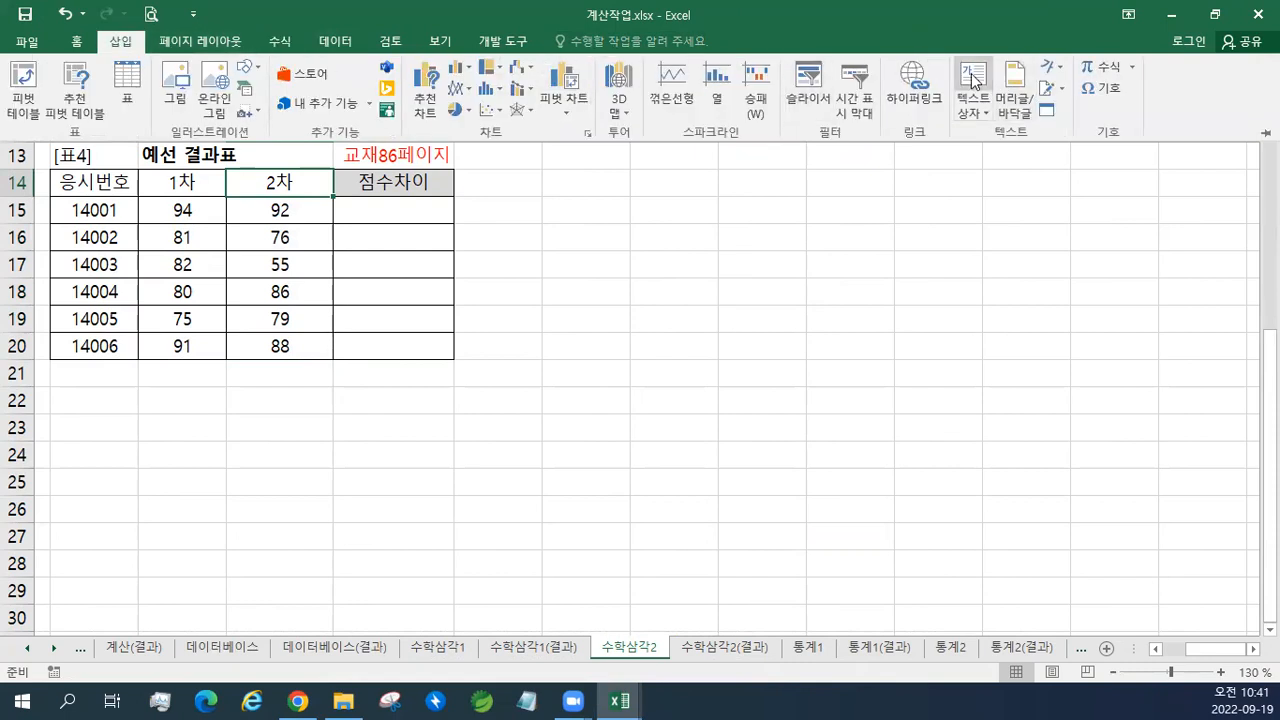
left_click(1005, 88)
left_click(500, 226)
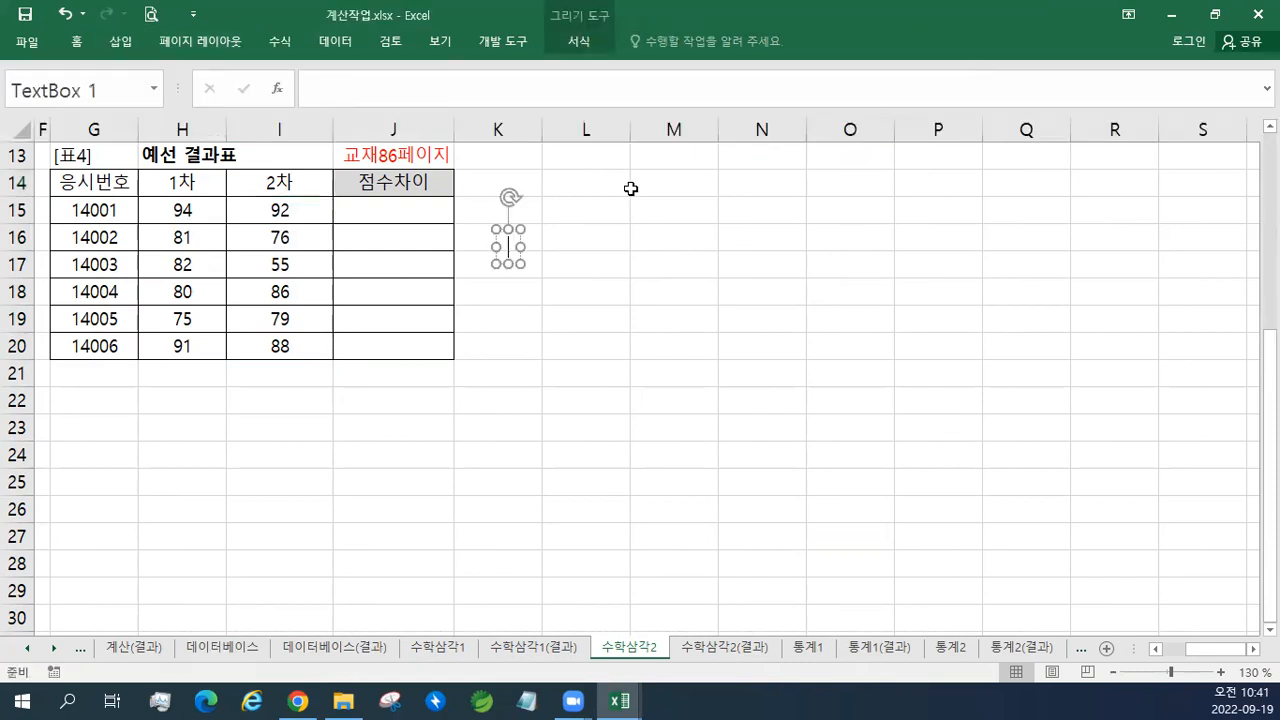
key("ctrl+v")
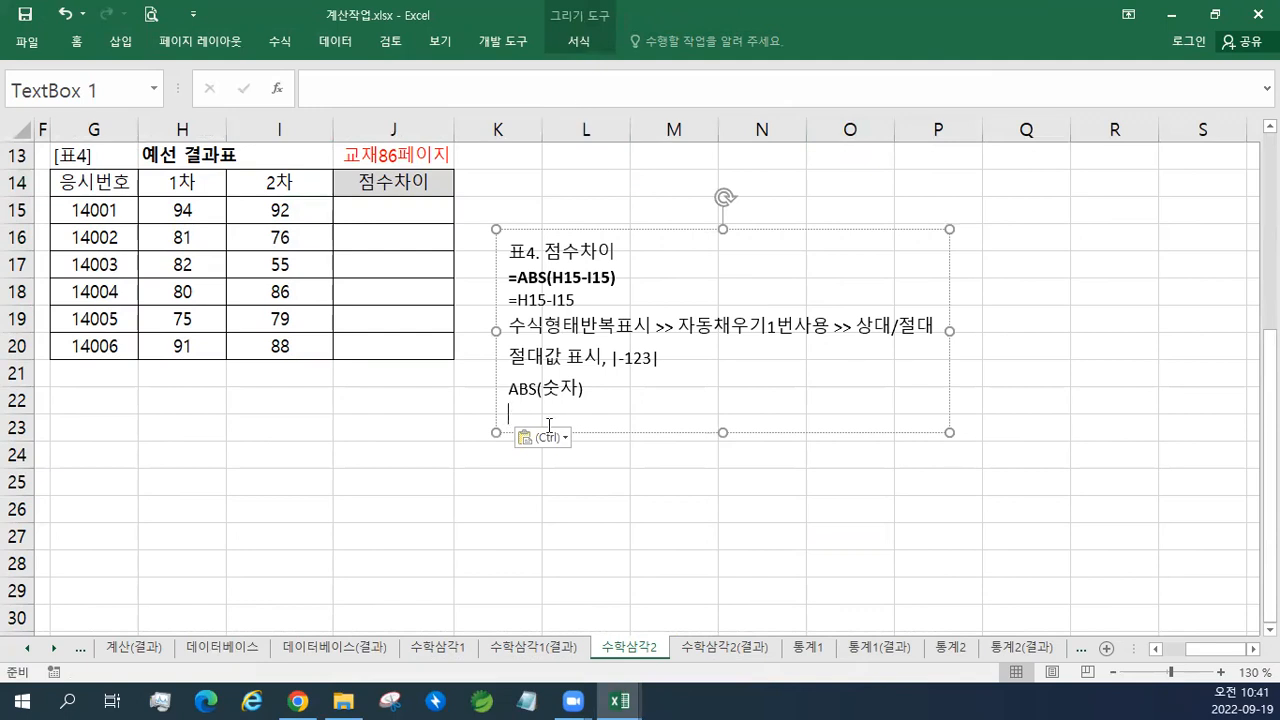
- Change the paste formatting of the 표4 notes so the formula lines are larger, and give the text box the orange-outline style
left_click(556, 440)
left_click(562, 494)
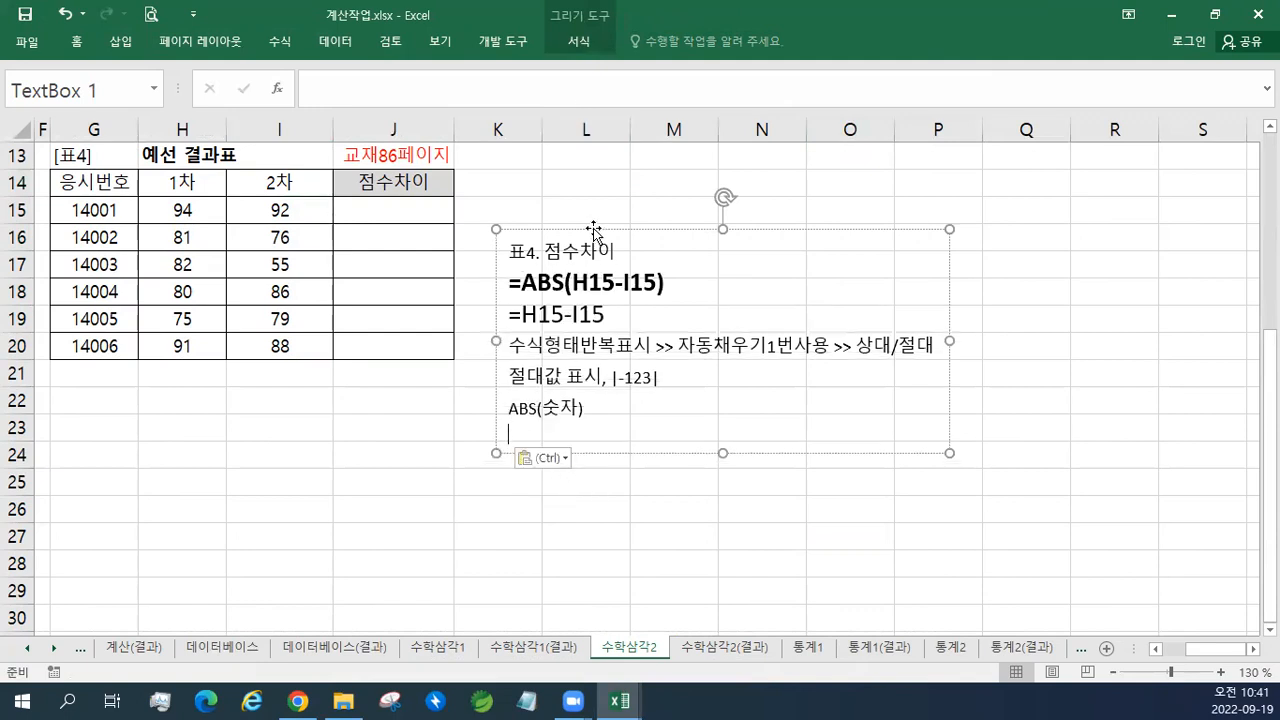
left_click(579, 41)
left_click(388, 92)
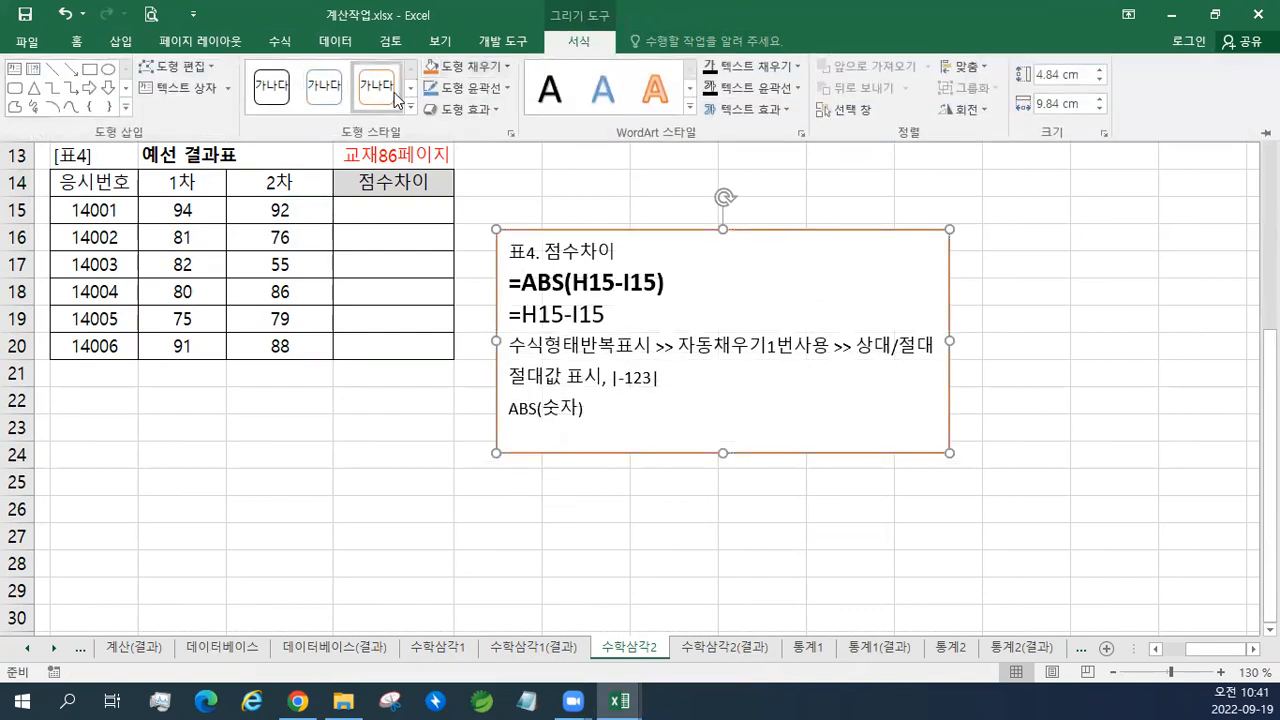
- Examine the absolute-value notes in the text box and the empty 점수차이 cells J15:J20
left_click(524, 375)
left_click_drag(596, 406, 502, 380)
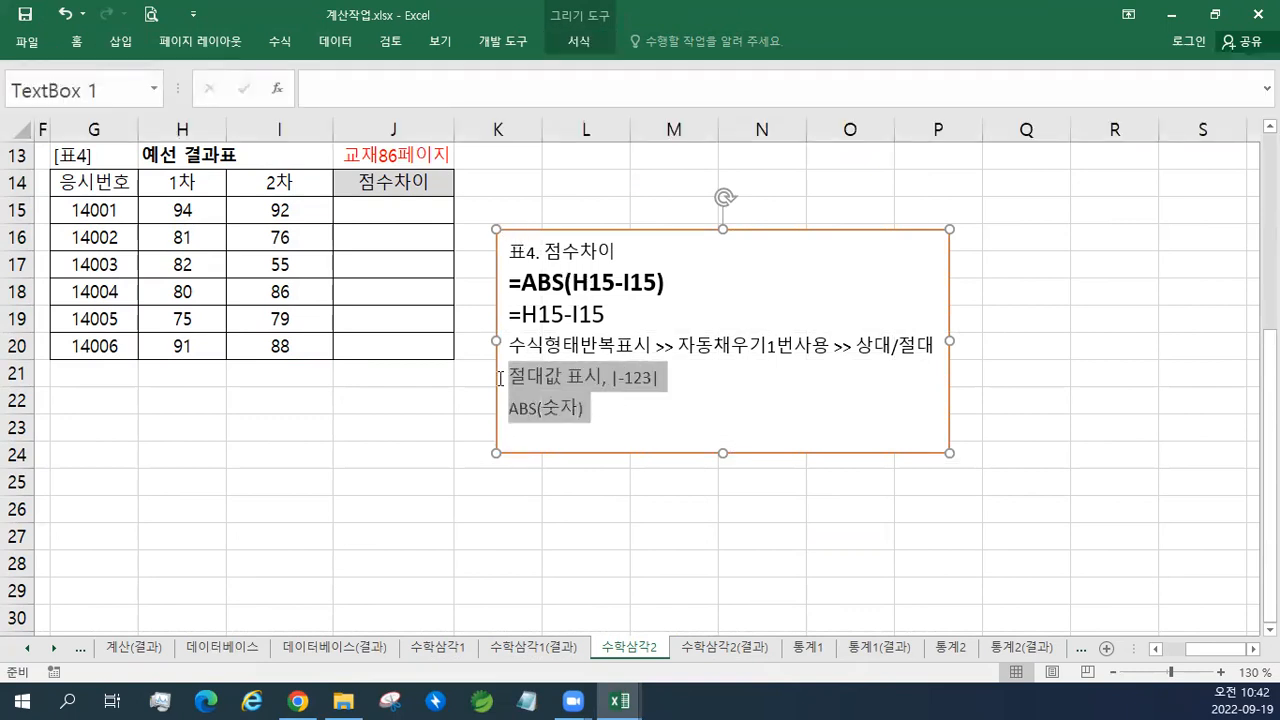
left_click(598, 402)
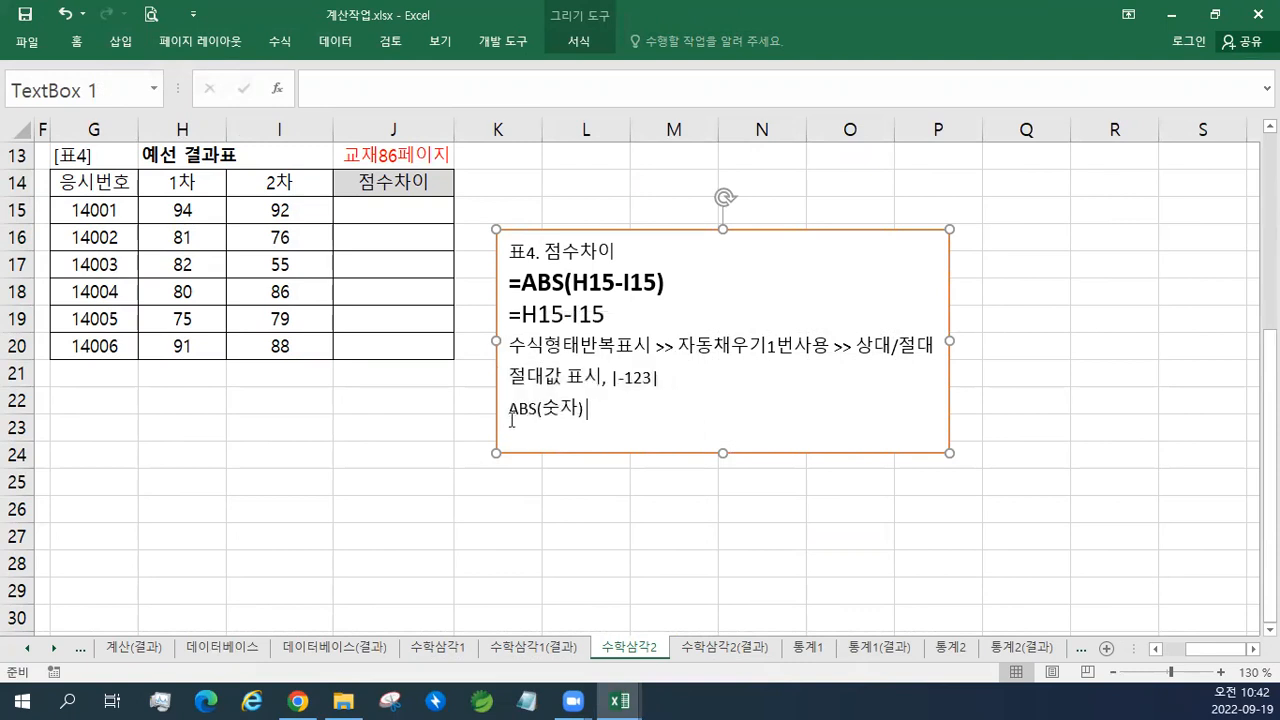
left_click(402, 212)
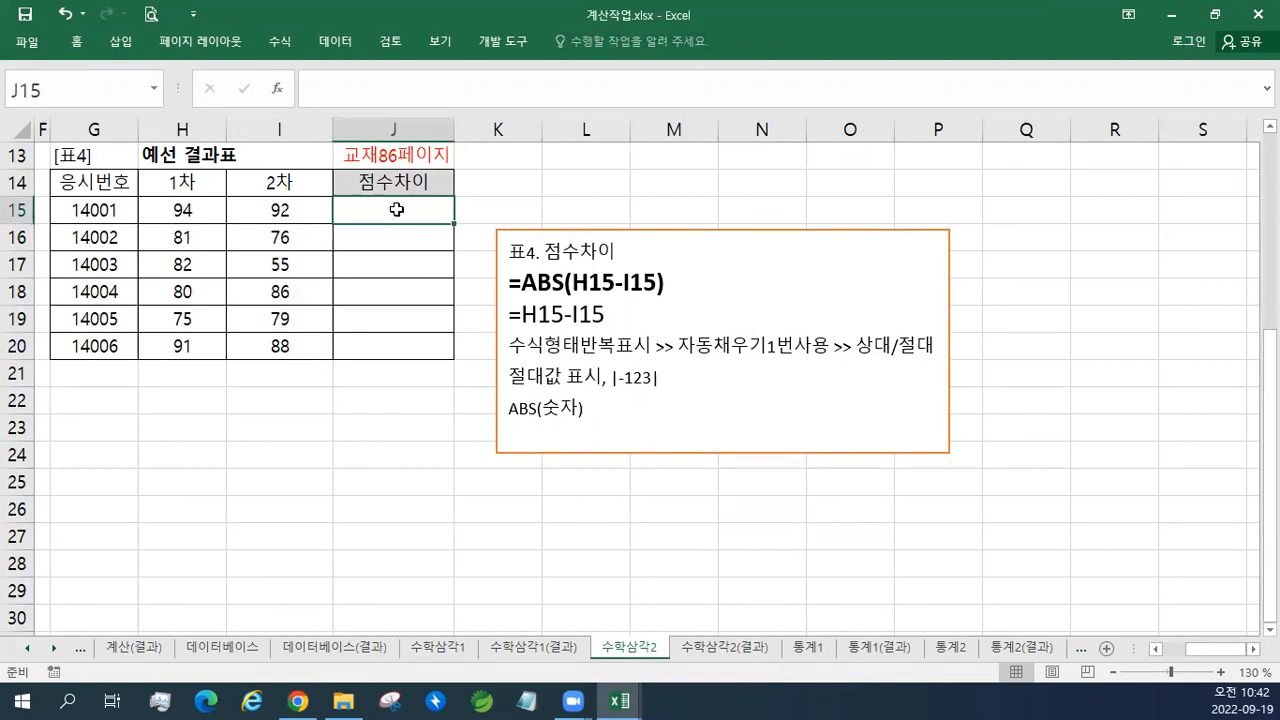
key("Down")
key("Down")
key("Down")
key("Down")
key("Down")
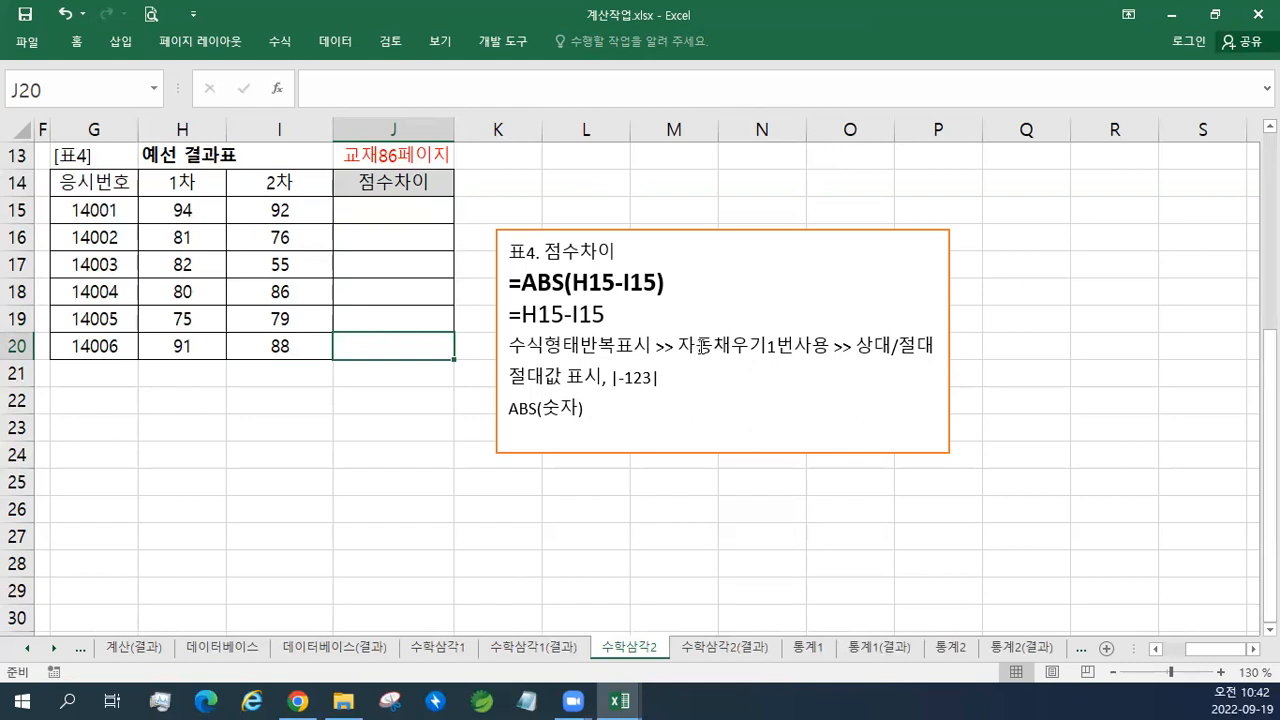
left_click(436, 214)
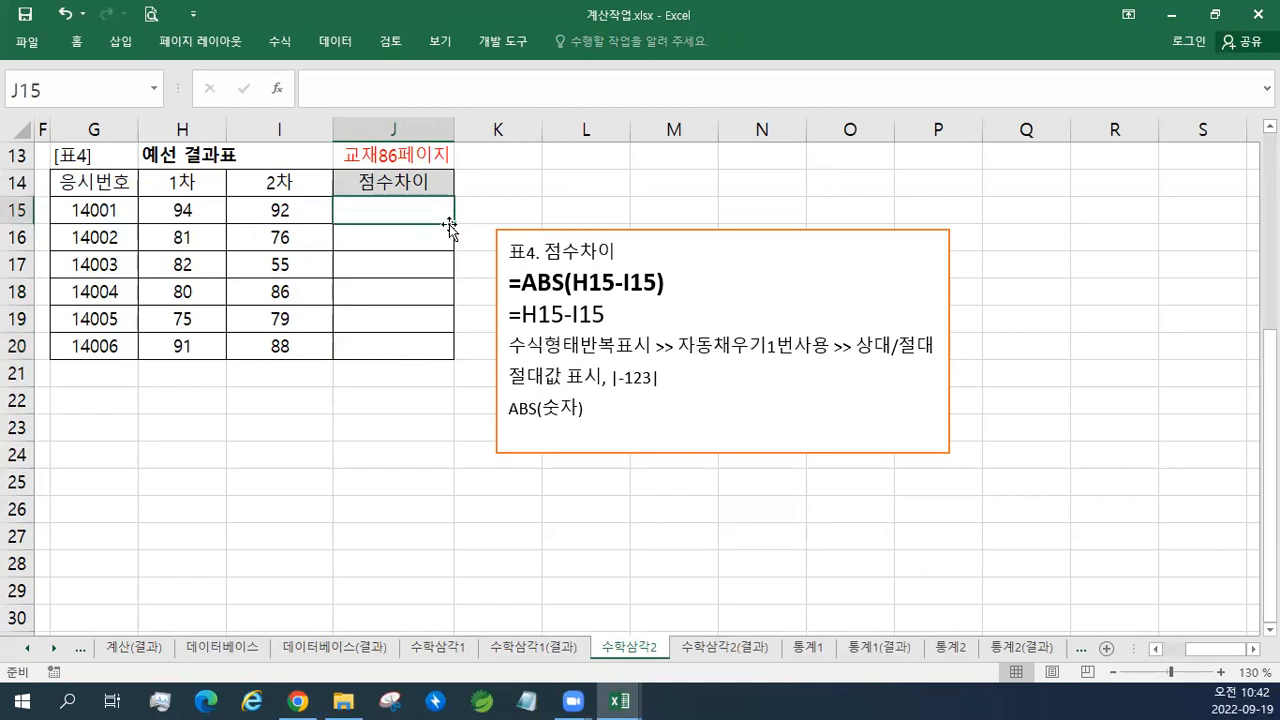
left_click_drag(454, 224, 455, 356)
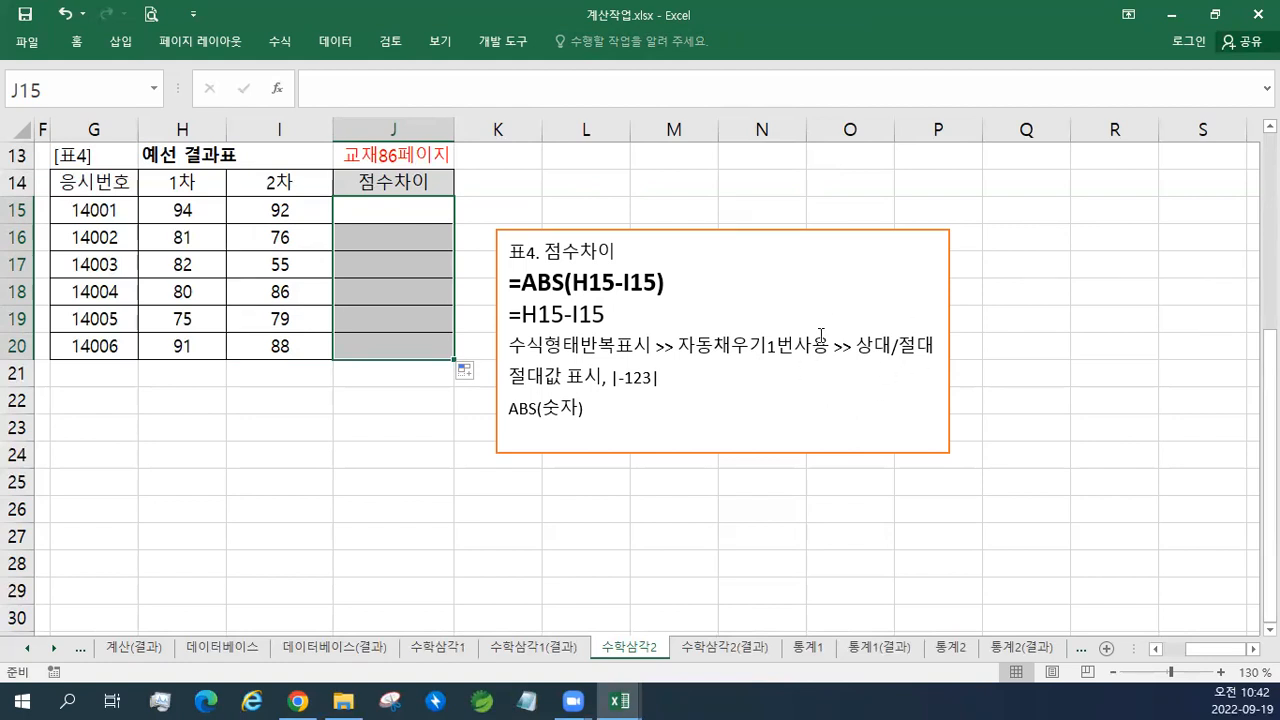
- Enter =H15-I15 in J15 as the score difference and fill it down to J20
left_click(375, 210)
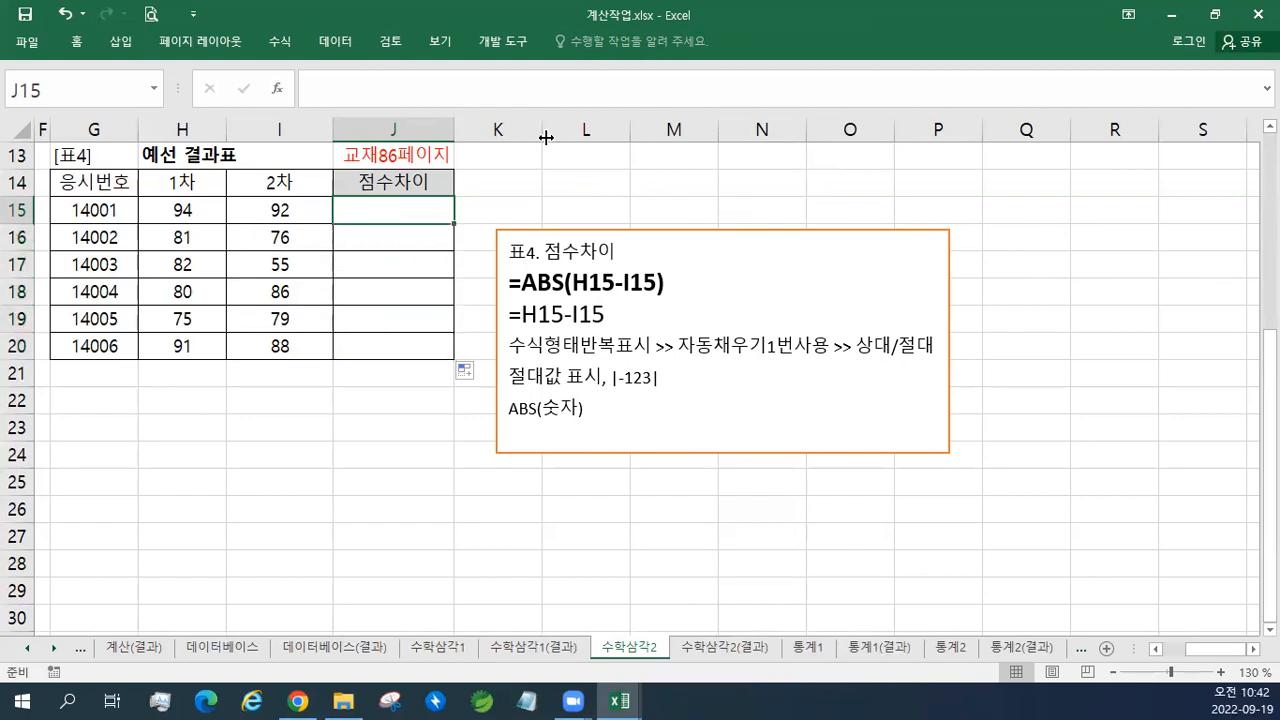
type("=")
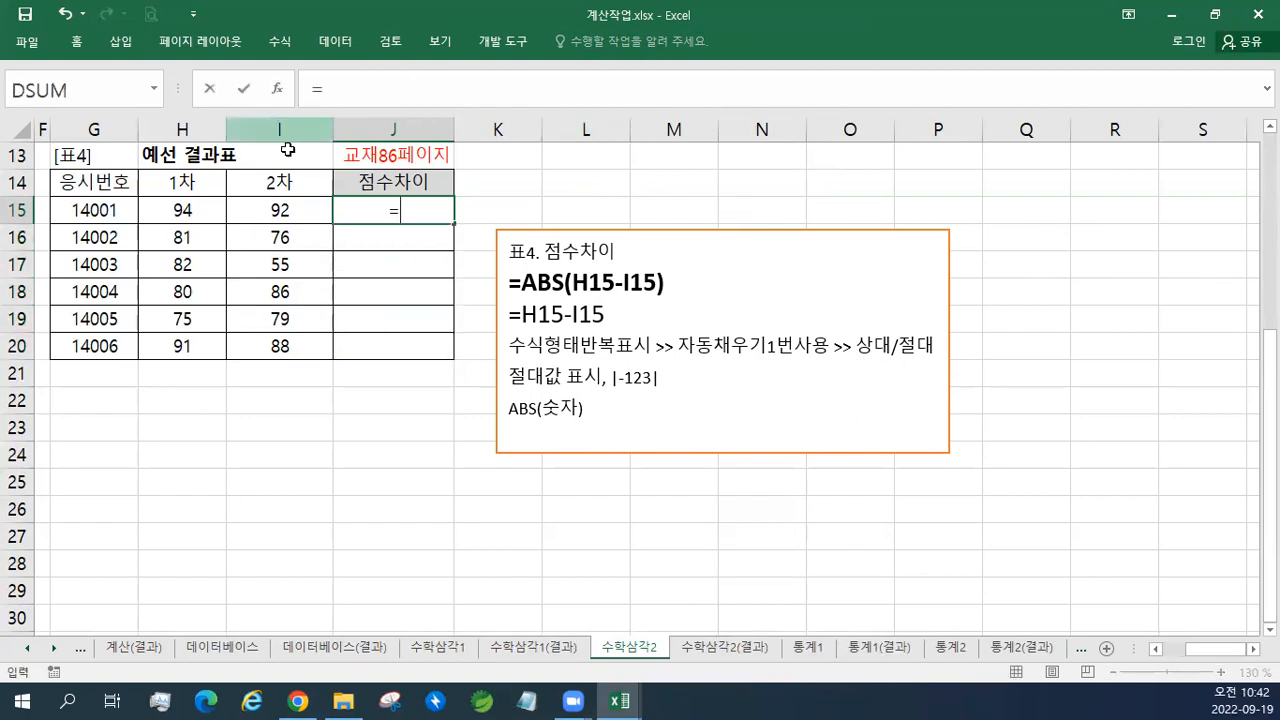
left_click(202, 208)
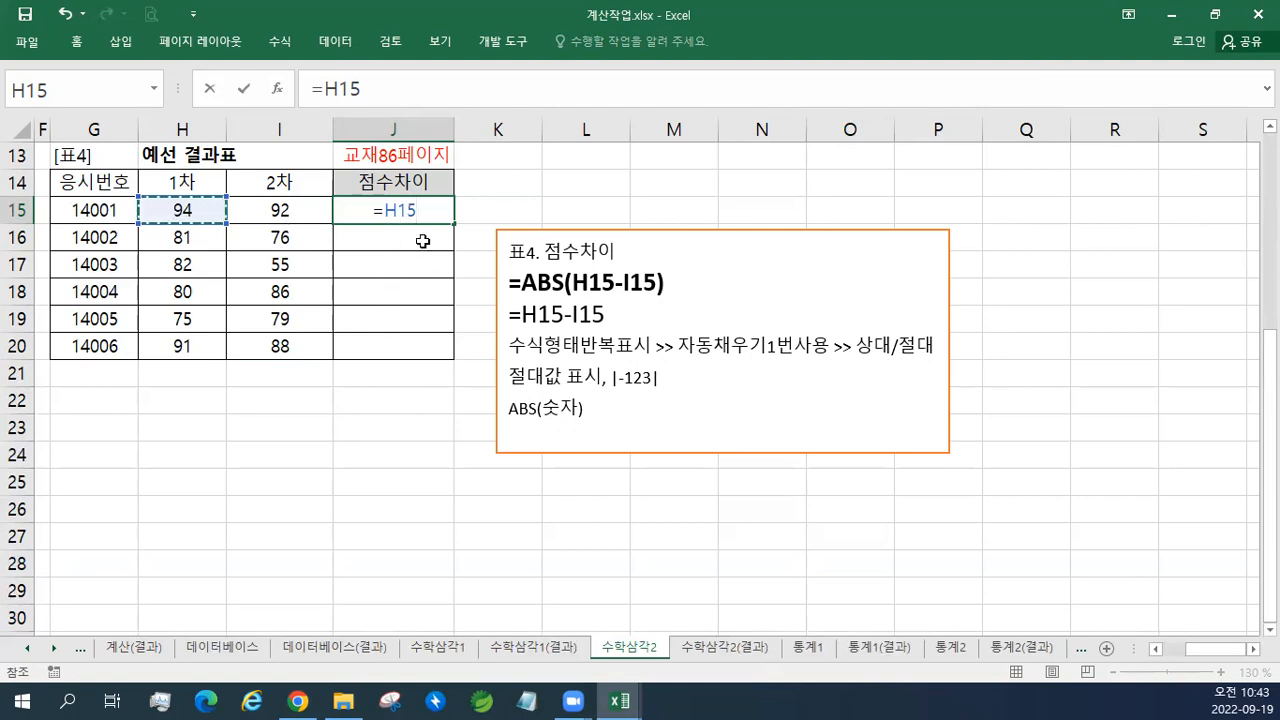
type("-")
left_click(279, 210)
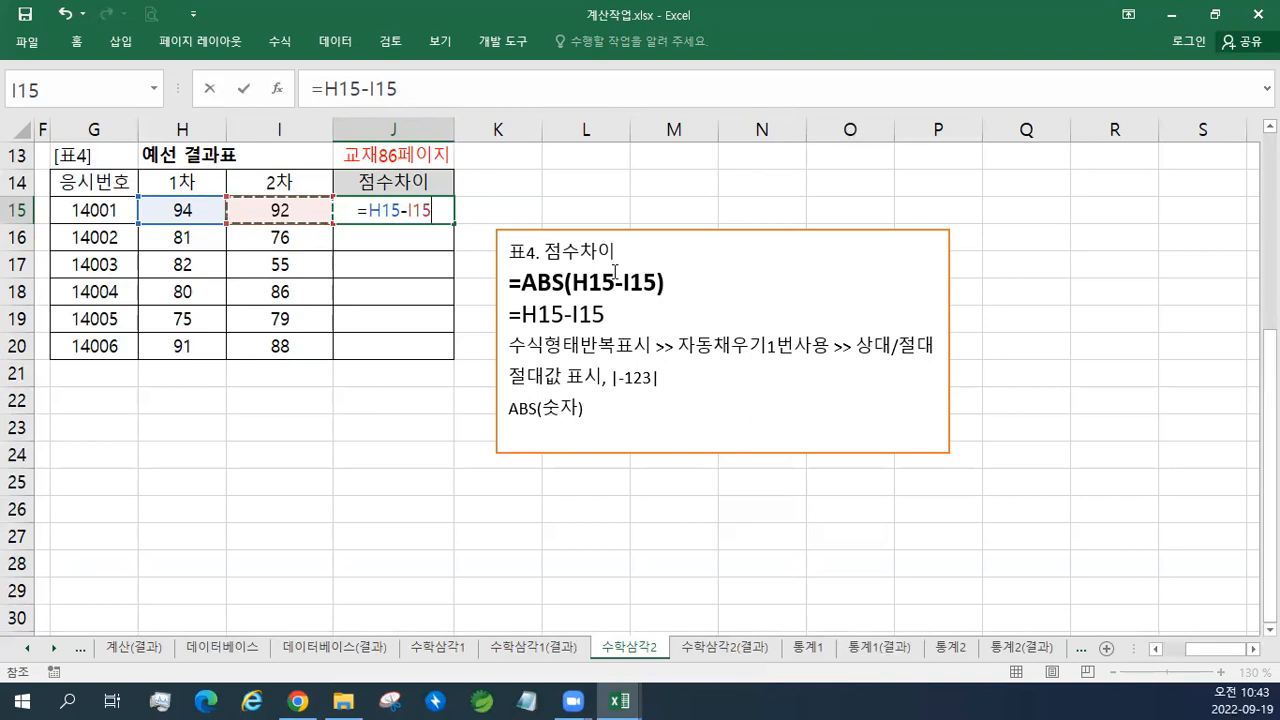
key("Return")
key("Up")
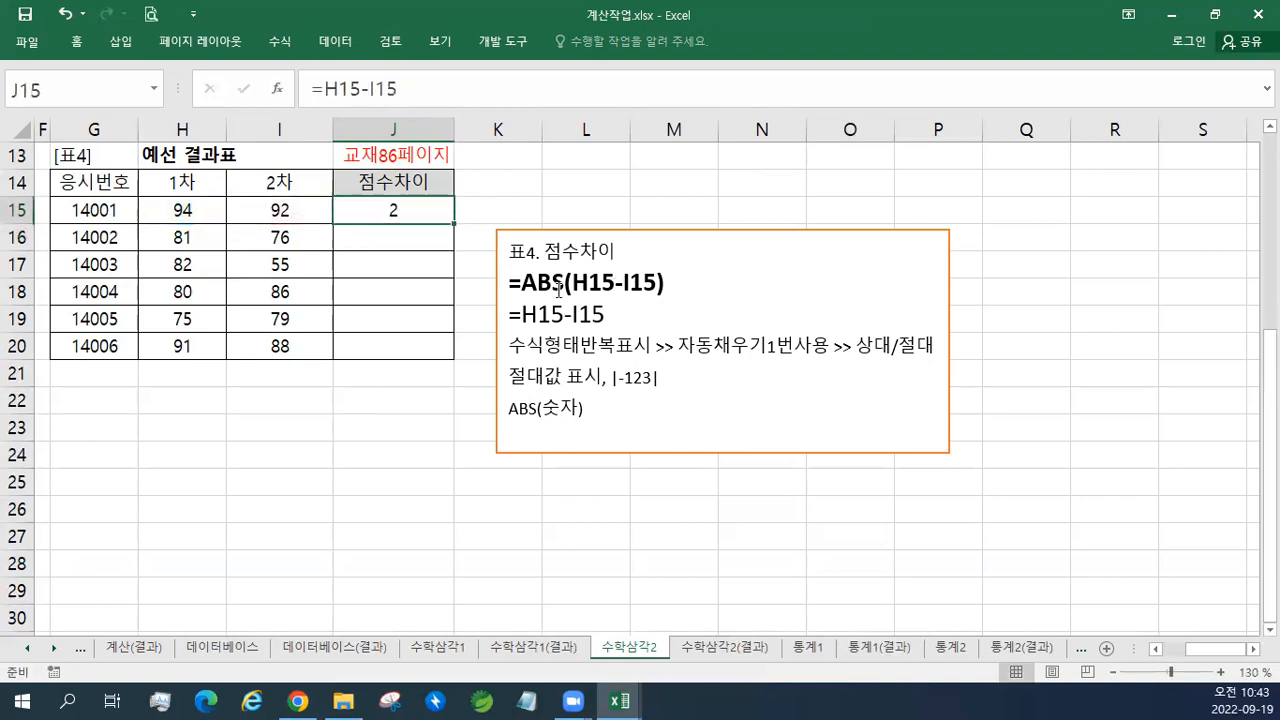
left_click_drag(453, 228, 456, 360)
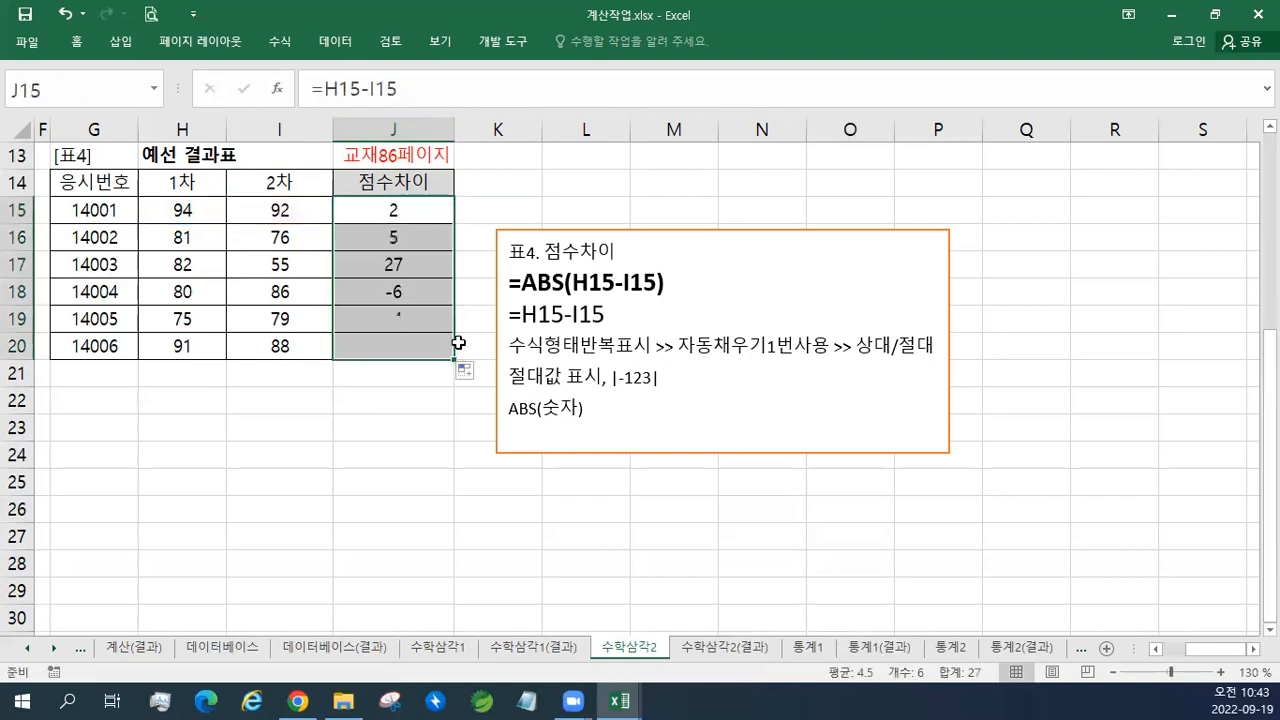
- Compare the 점수차이 result in J18 with the 1차 and 2차 scores in H18:I18
left_click(429, 298)
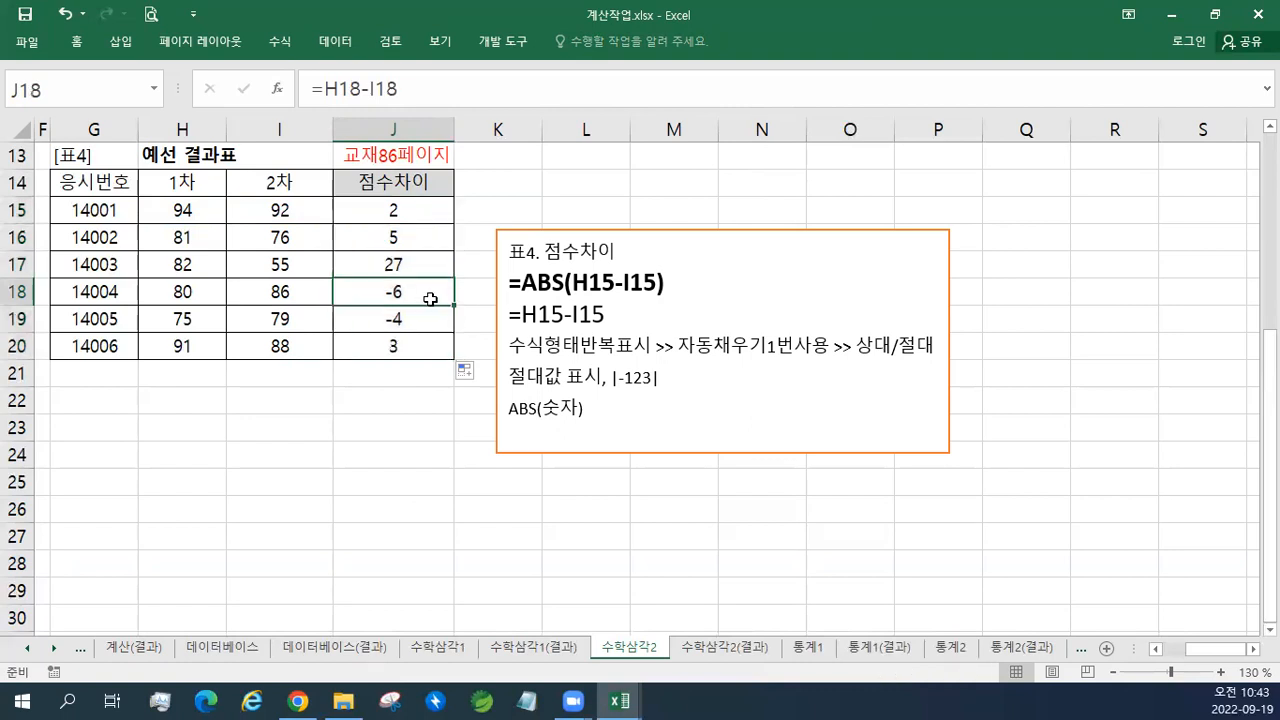
left_click_drag(190, 297, 228, 293)
left_click_drag(211, 293, 265, 291)
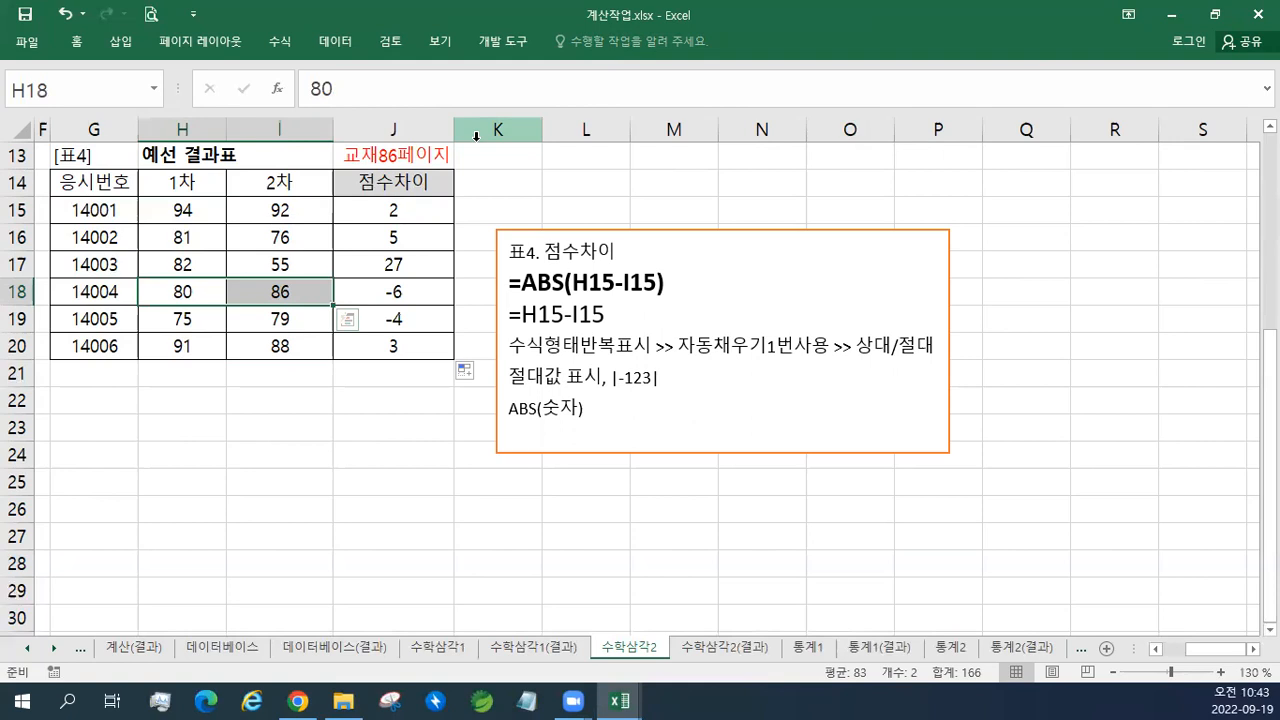
scroll(470, 160, "up", 1)
scroll(420, 240, "down", 1)
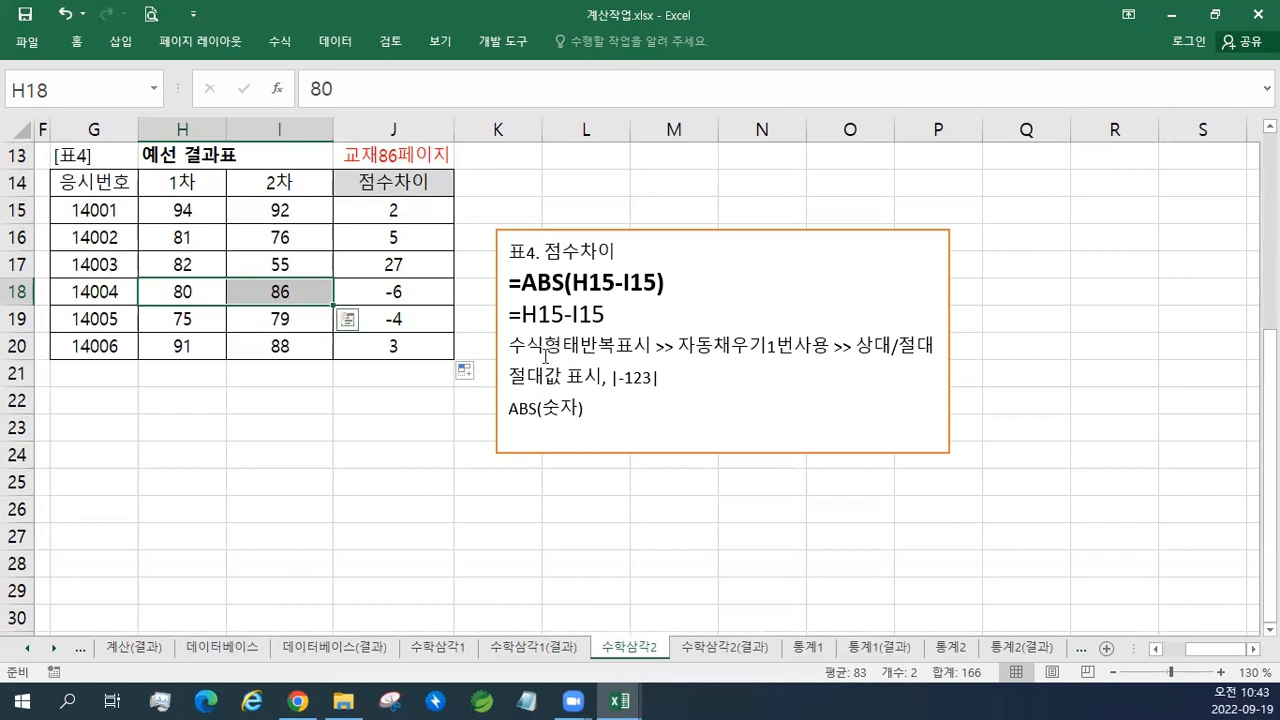
- Wrap the J15 formula in ABS as =ABS(H15-I15) and fill it down to J20
left_click(408, 211)
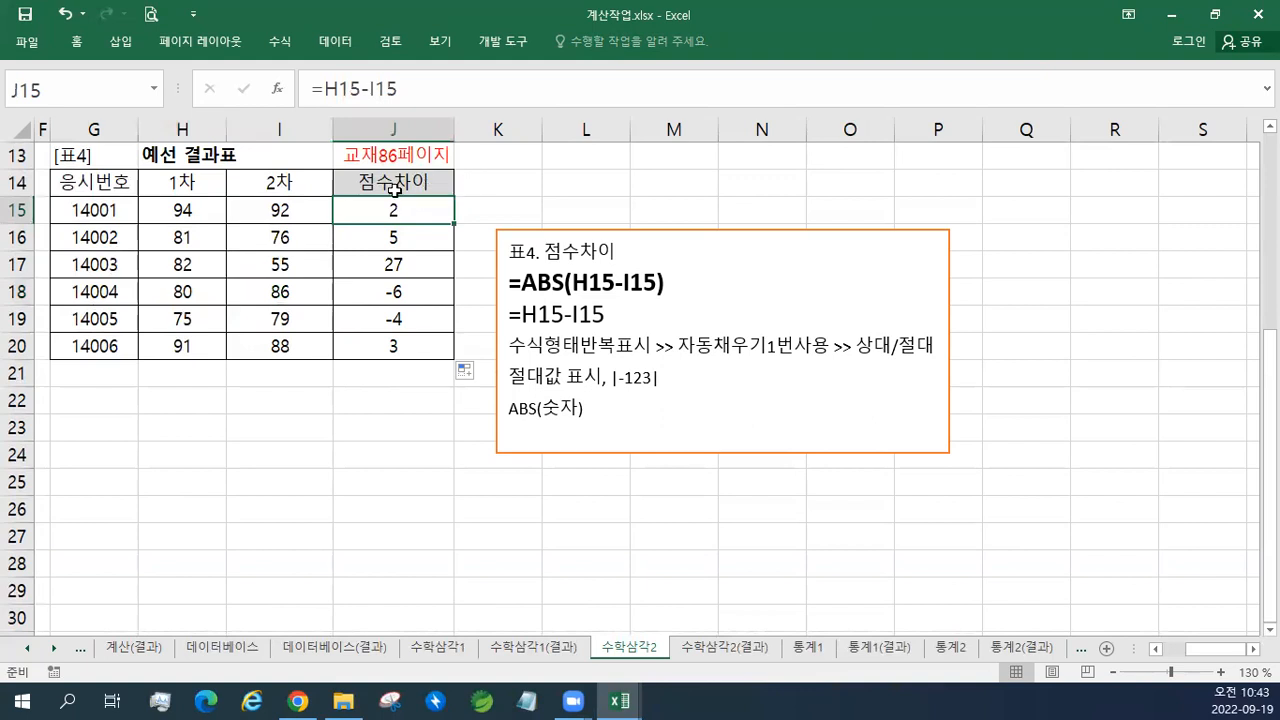
key("F2")
type("ㅁ")
key("BackSpace")
type("ABS")
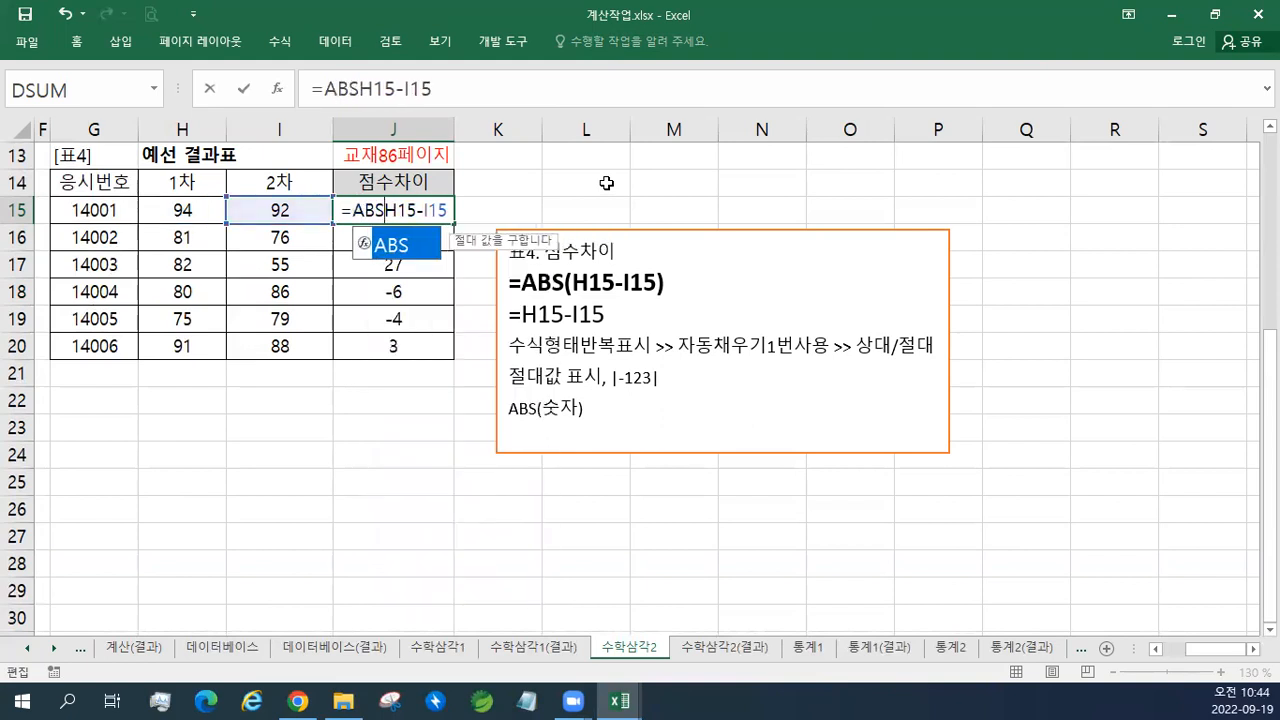
key("Tab")
left_click_drag(389, 204, 452, 208)
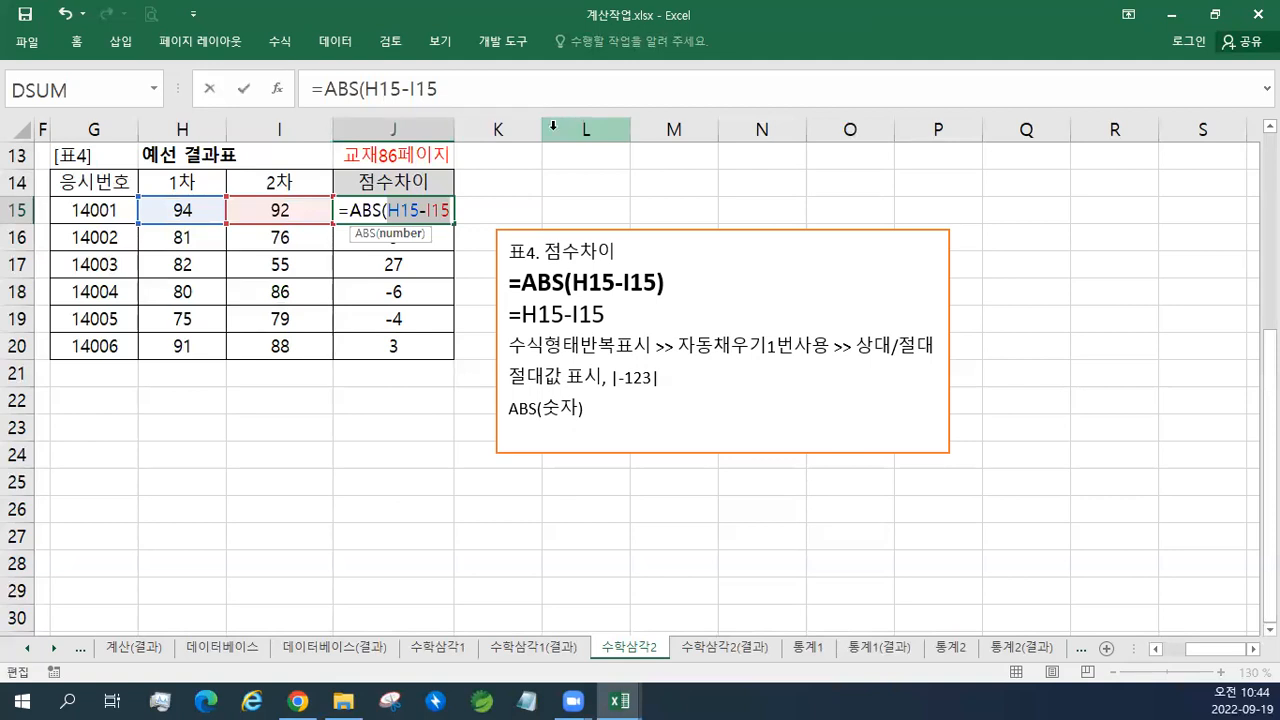
left_click(450, 211)
type(")")
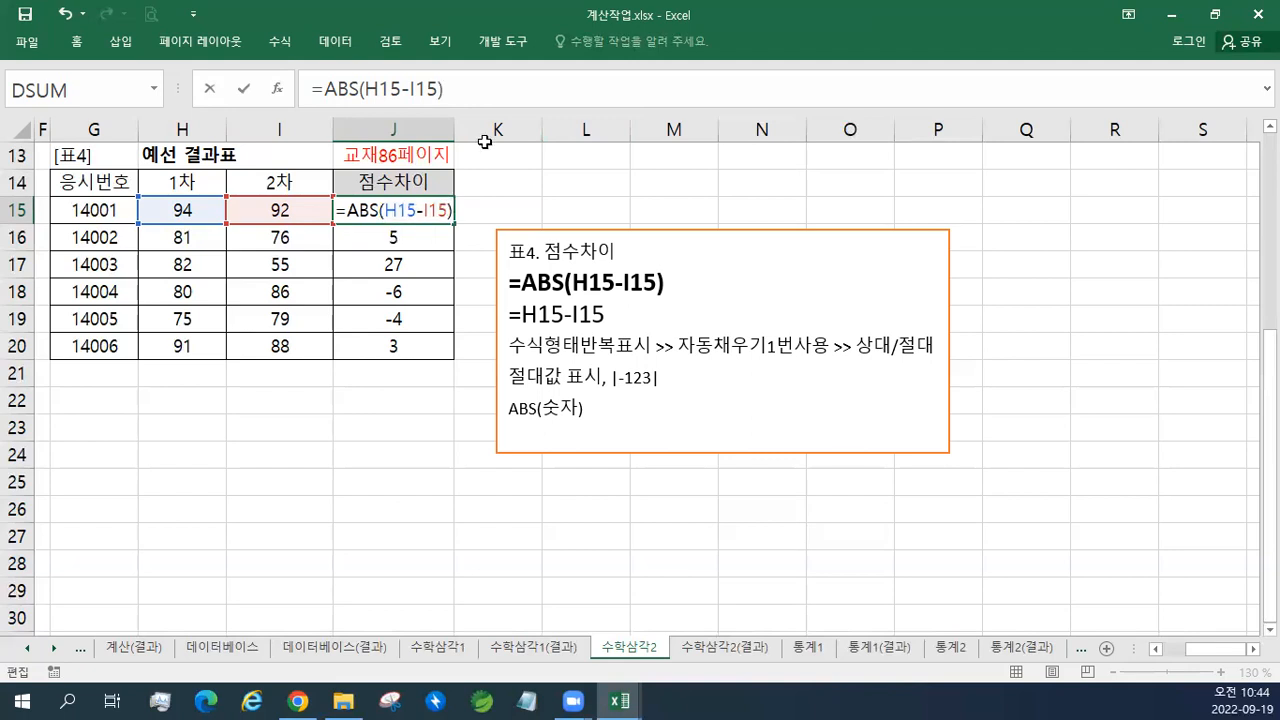
key("Return")
key("Up")
left_click_drag(457, 222, 455, 358)
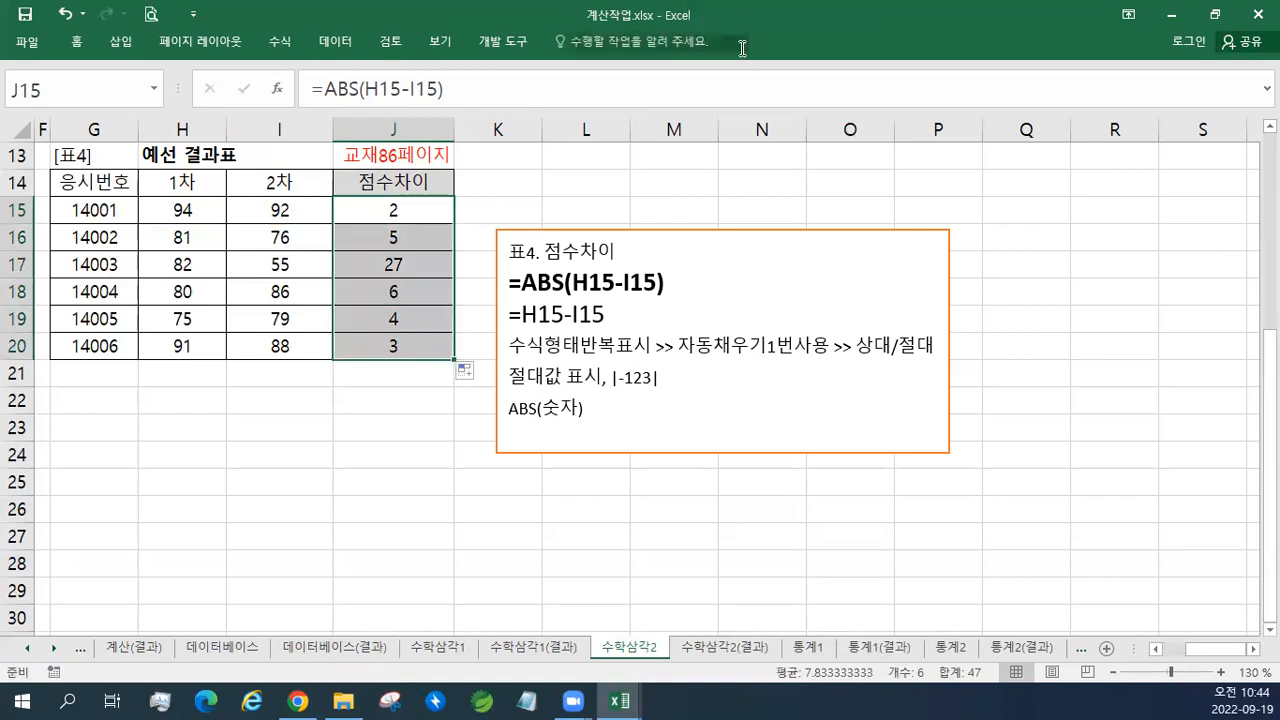
- Move the notes text box over table 4, aligned with column G and starting just below row 15
left_click(722, 350)
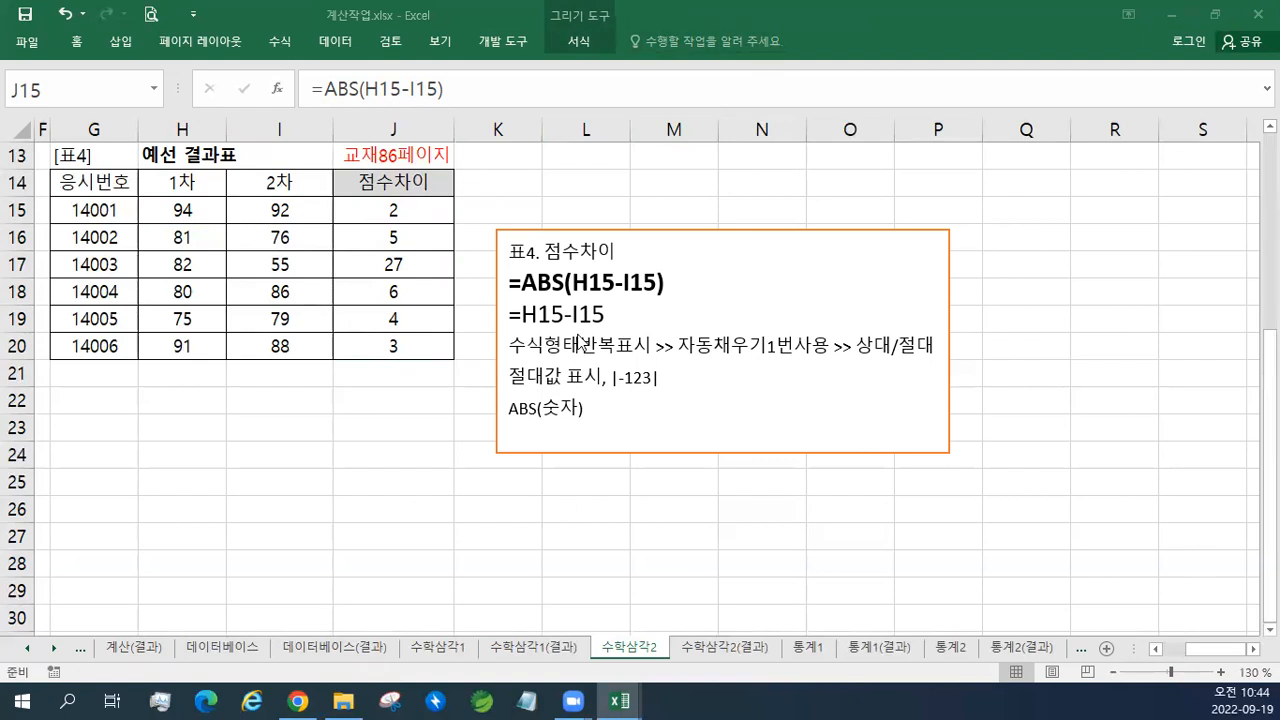
left_click(607, 230)
left_click_drag(607, 230, 159, 220)
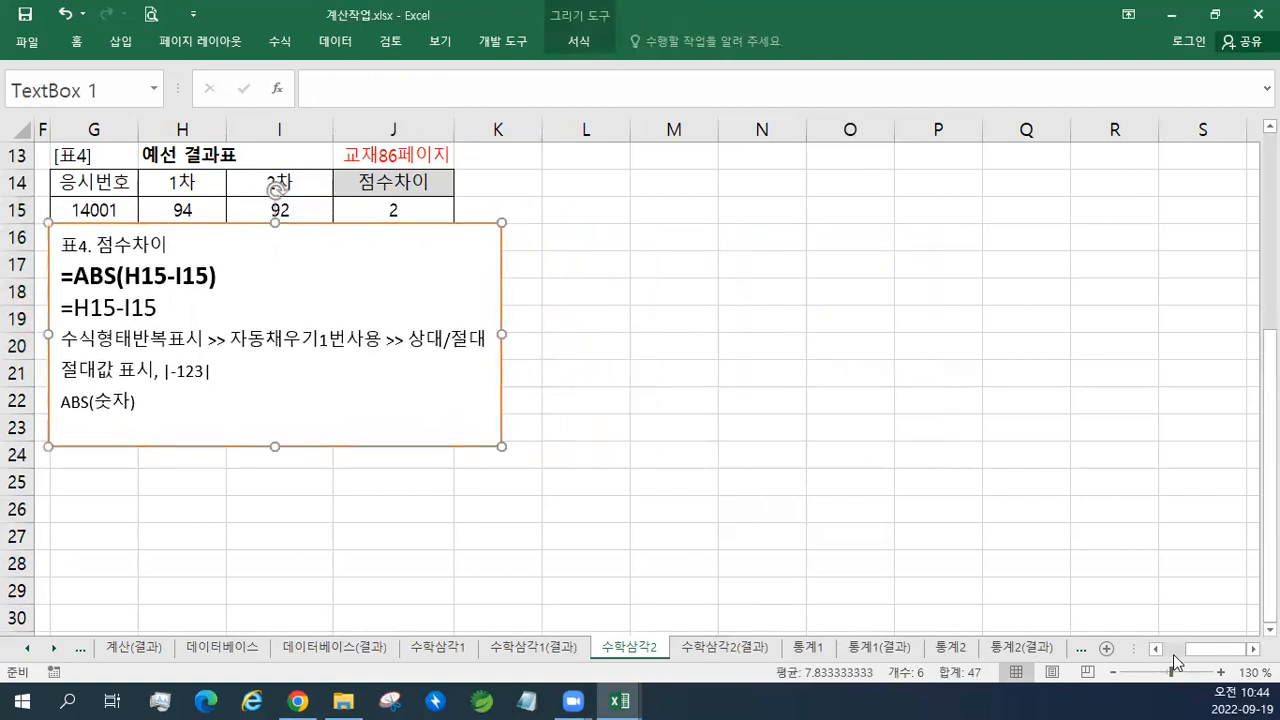
- Insert the "표3. 출장비 합계" SUM and ROUNDDOWN notes above the 표4 notes, with the formula lines in larger text
scroll(1173, 654, "left", 3)
left_click(559, 247)
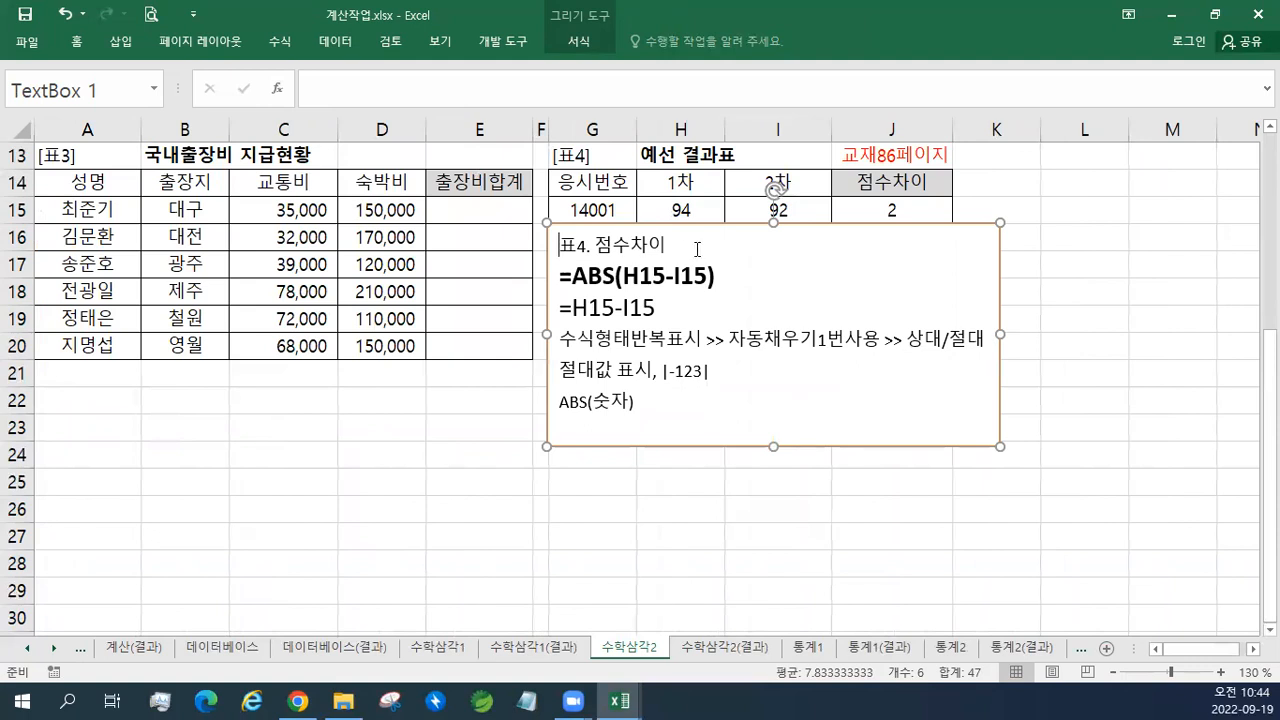
key("Return")
left_click(590, 240)
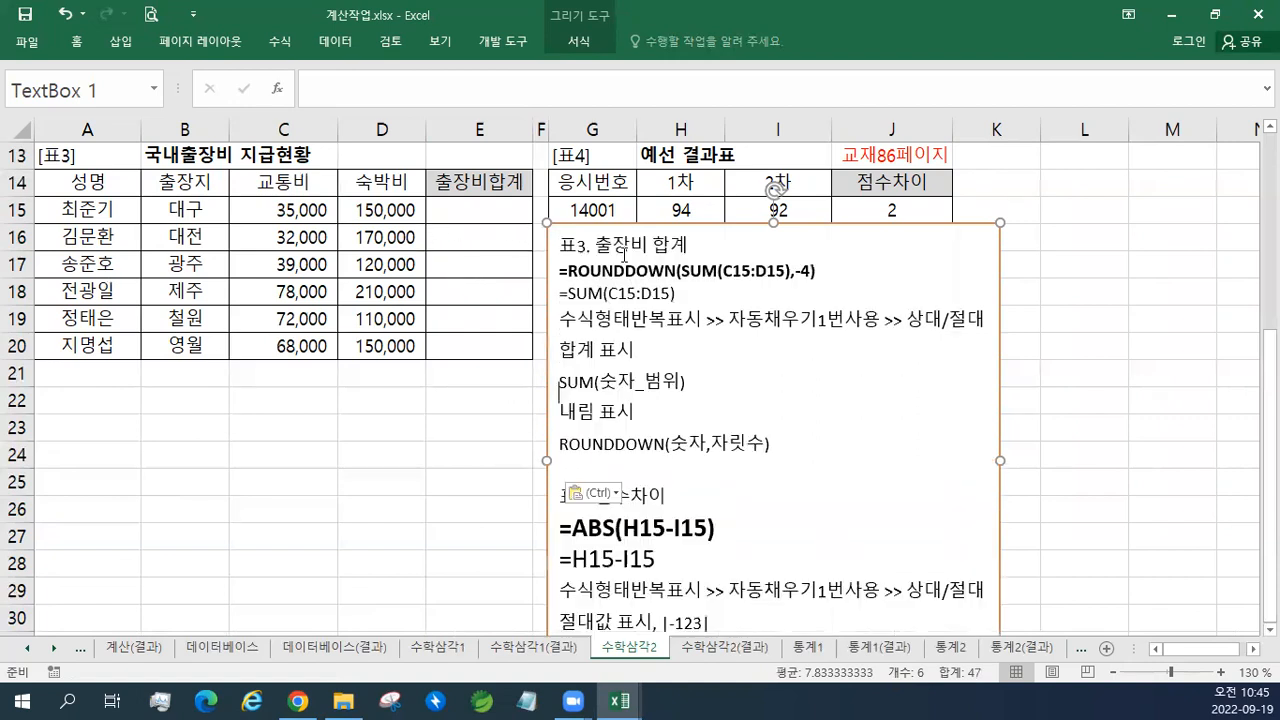
type("표3. 출장비 합계 =ROUNDDOWN(SUM(C15:D15),-4) =SUM(C15:D15) 수식형태반복표시 >> 자동채우기1번사용 >> 상대/절대 합계 표시 SUM(숫자_범위) 내림 표시 ROUNDDOWN(숫자,자릿수)")
left_click(607, 494)
left_click(609, 500)
left_click(610, 540)
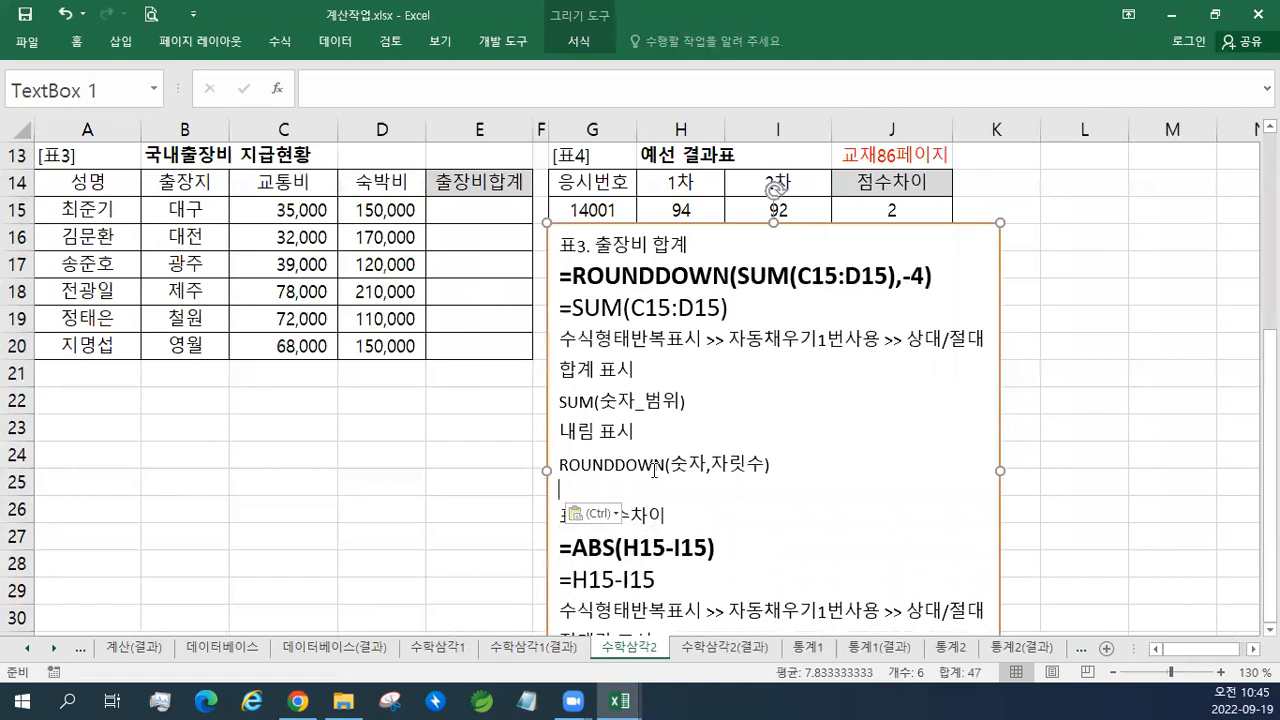
- Examine the empty 출장비합계 cells E15:E20 of the 국내출장비 지급현황 table
left_click(488, 210)
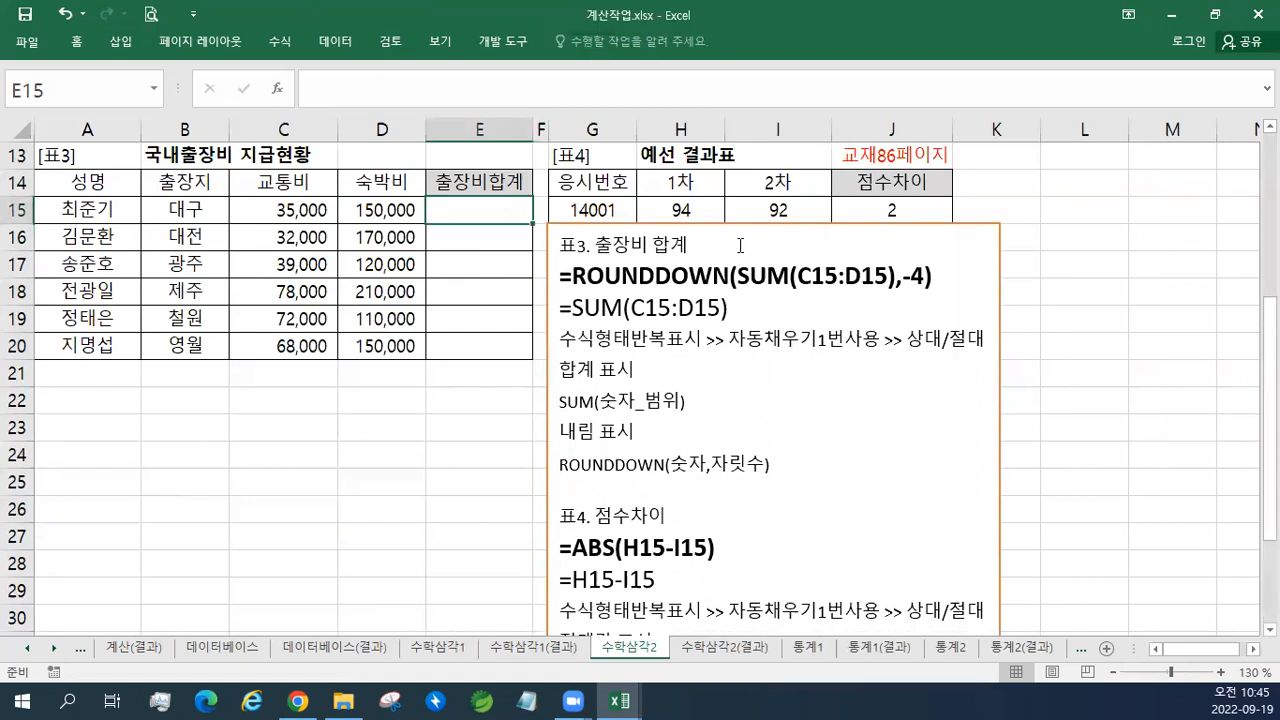
left_click(464, 246)
left_click(467, 265)
left_click(491, 292)
left_click(498, 319)
left_click(490, 346)
left_click_drag(486, 211, 489, 346)
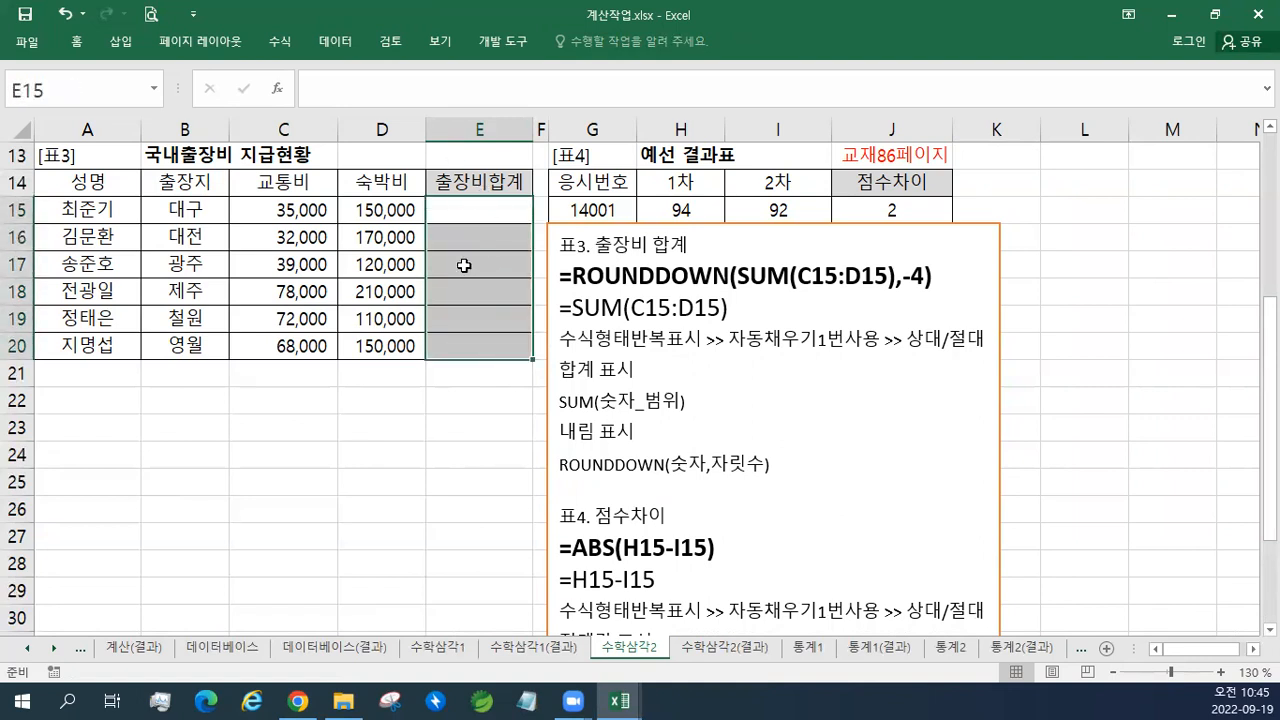
left_click(474, 213)
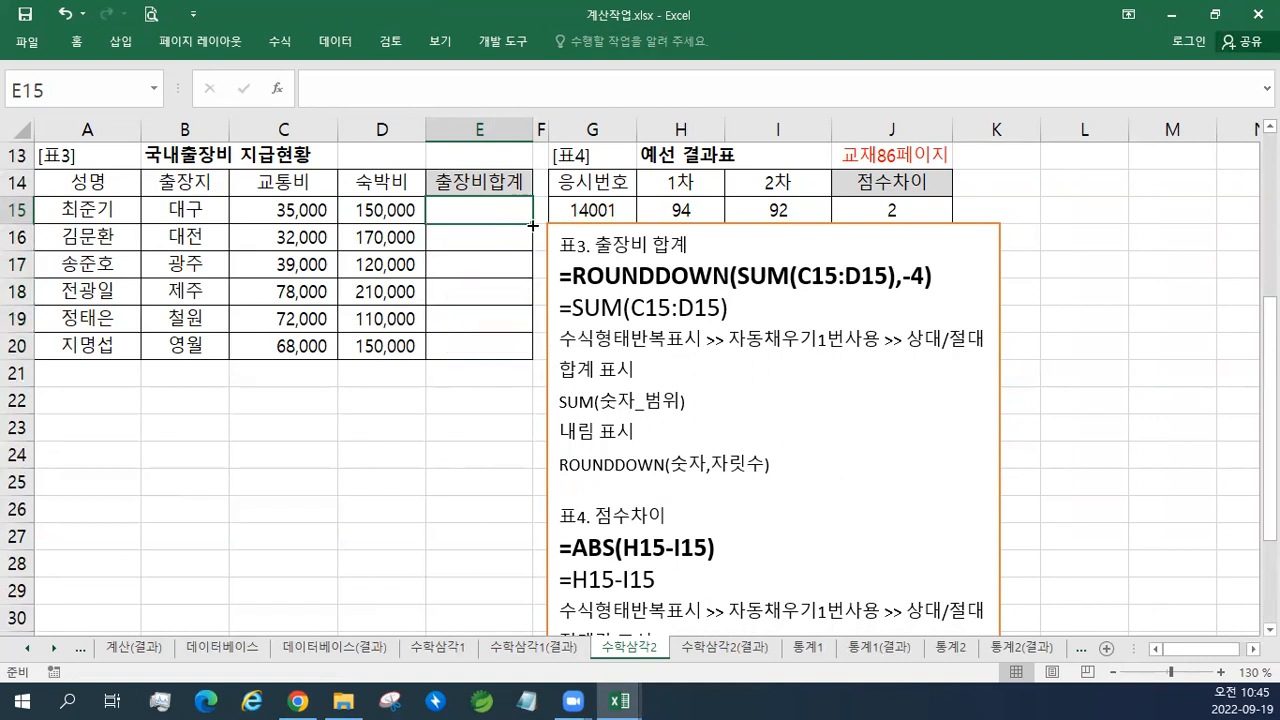
- Enter =SUM(C15:D15) in E15 as the first 출장비합계 value of table 3
left_click_drag(533, 226, 528, 361)
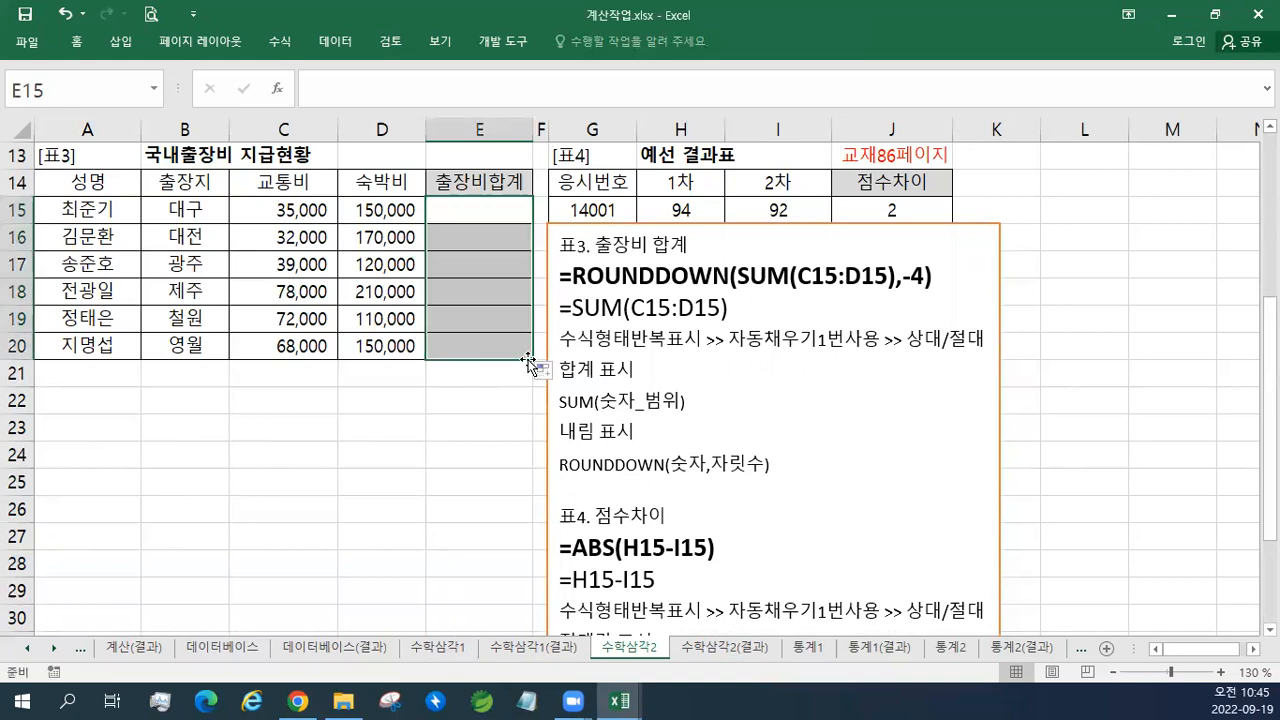
left_click(491, 211)
type("=")
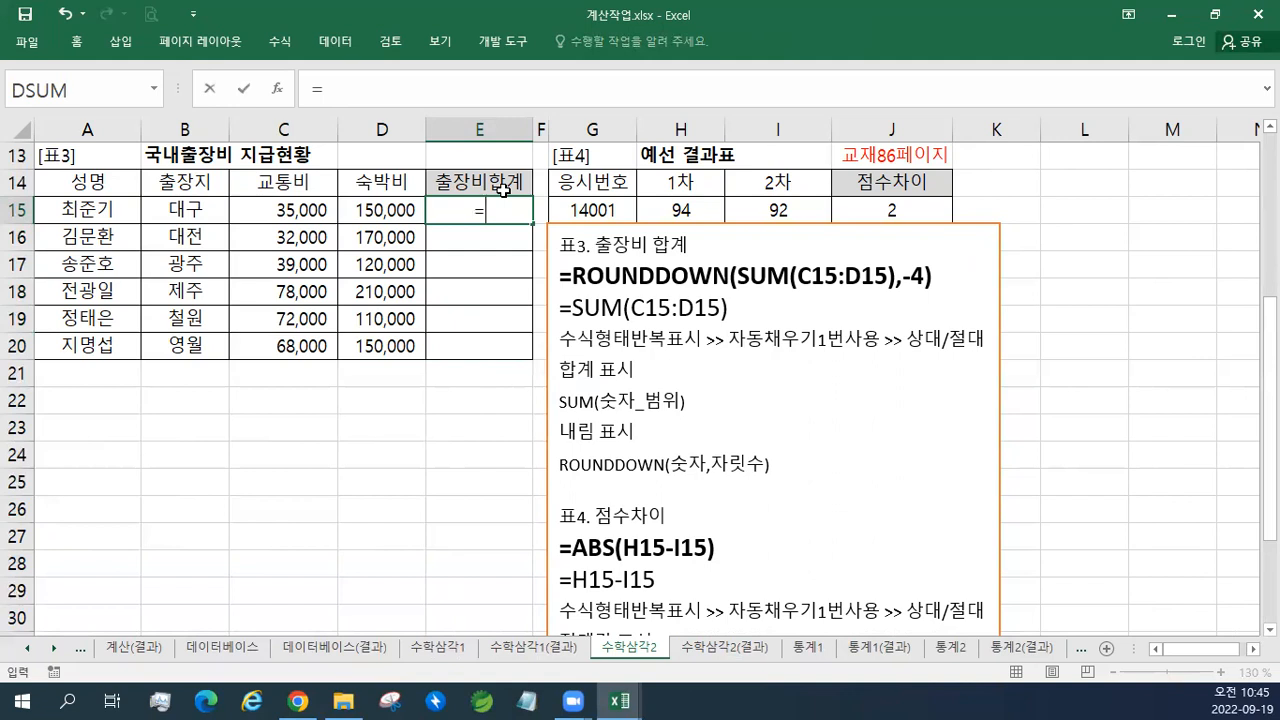
type("SUM(")
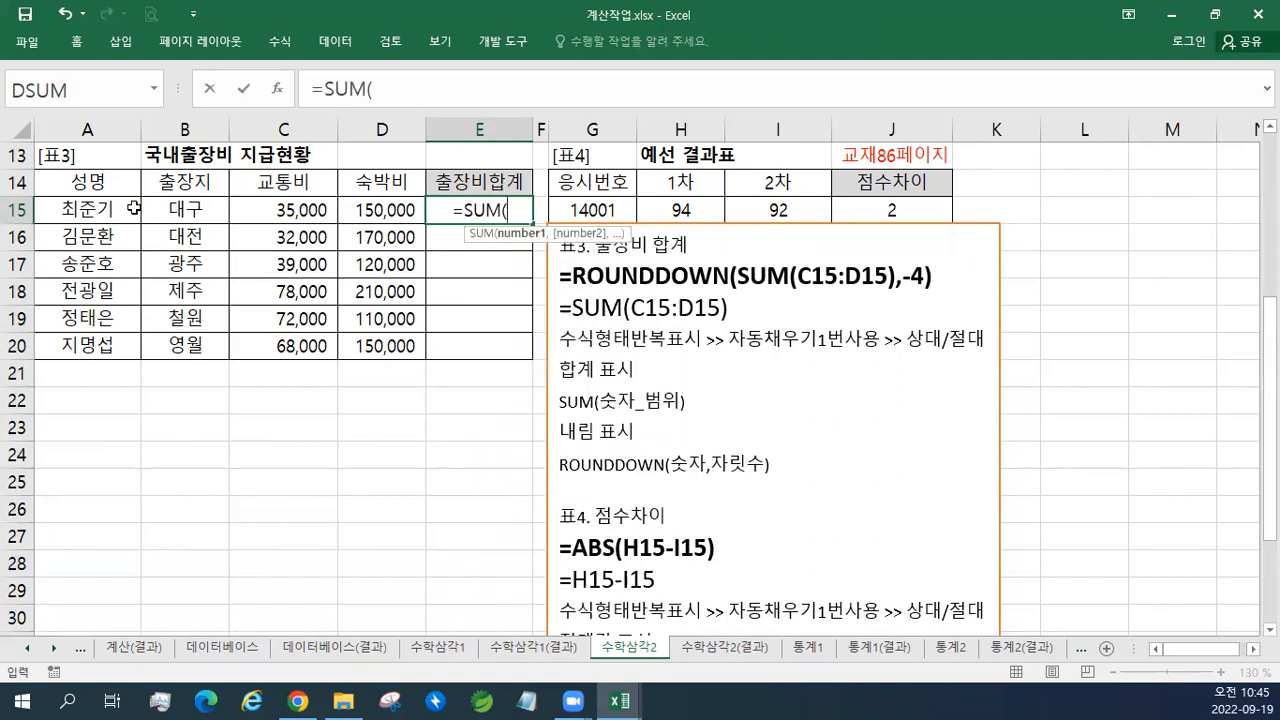
left_click_drag(321, 209, 346, 210)
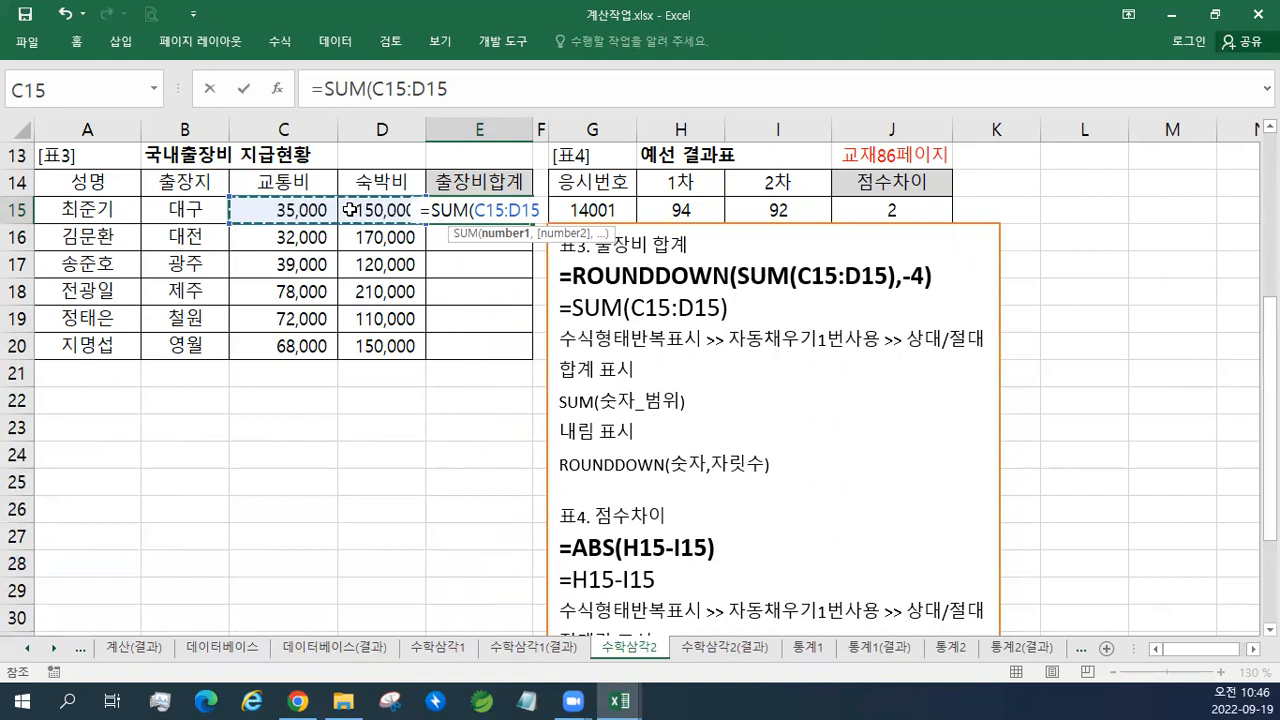
type(")")
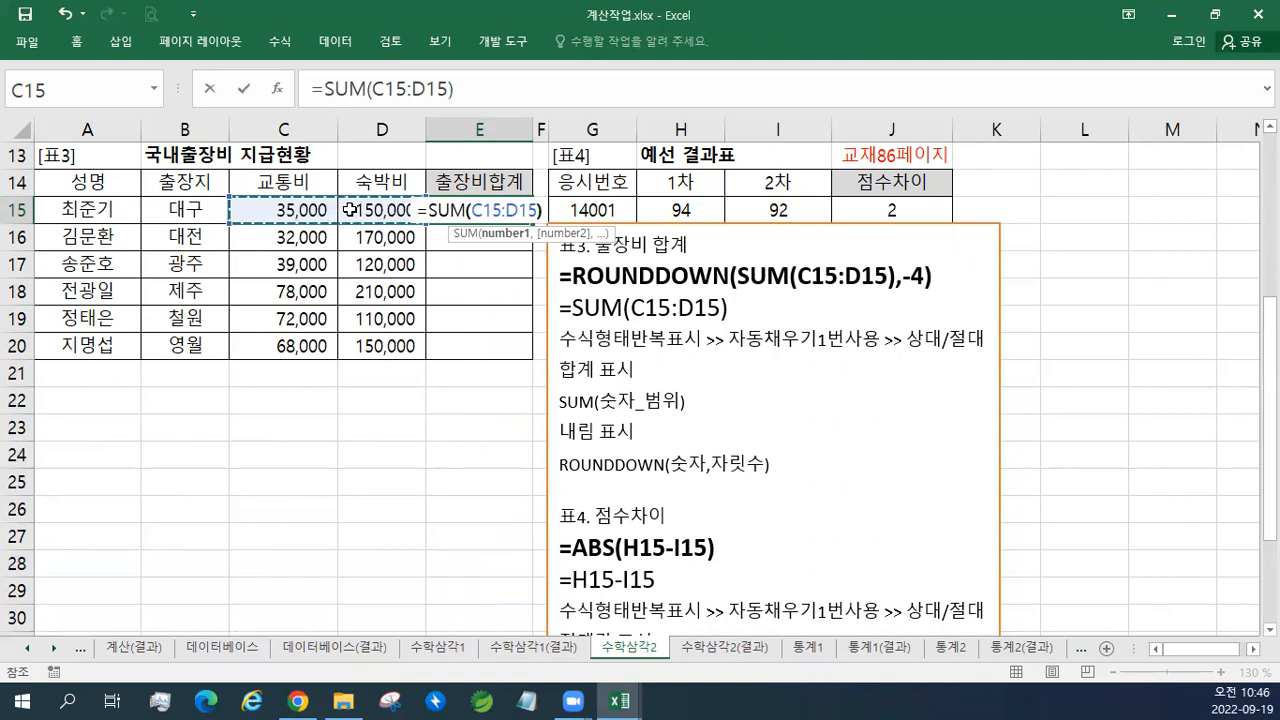
key("Return")
key("Up")
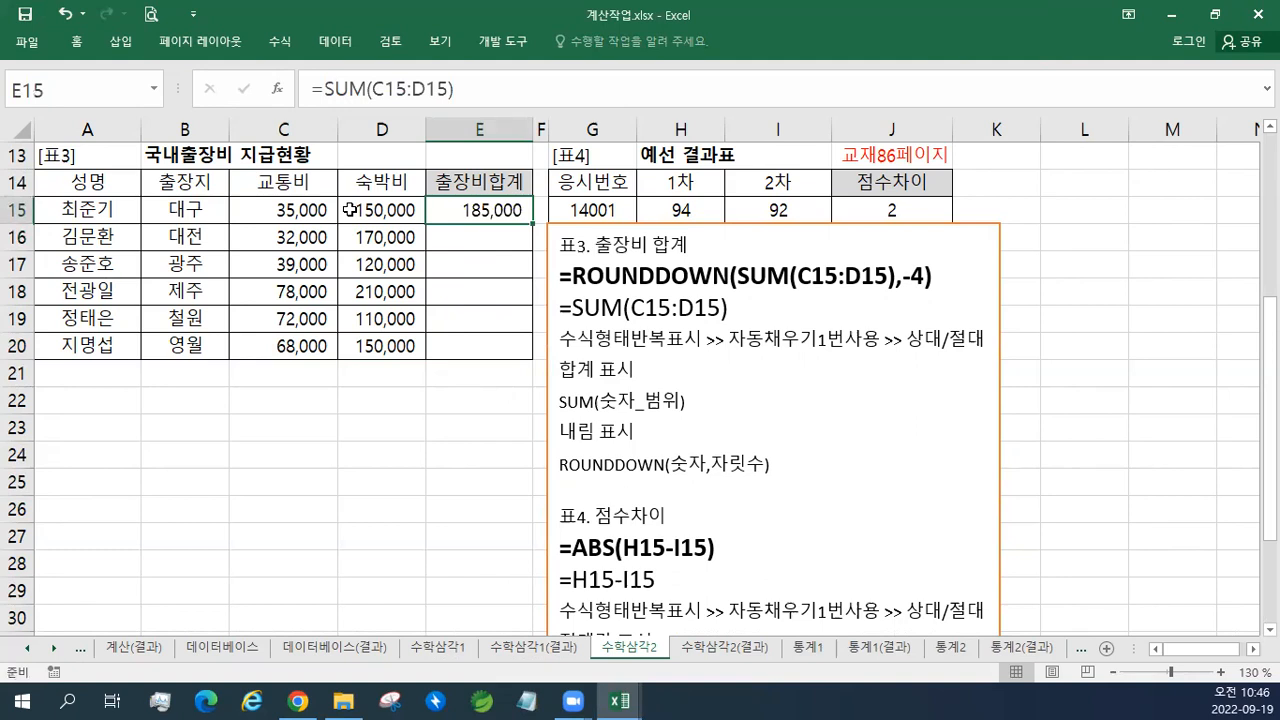
- Switch to the workbook 엑셀기능정리_컴활2급실기.xlsm and show its 함수_통계 sheet
left_click(622, 700)
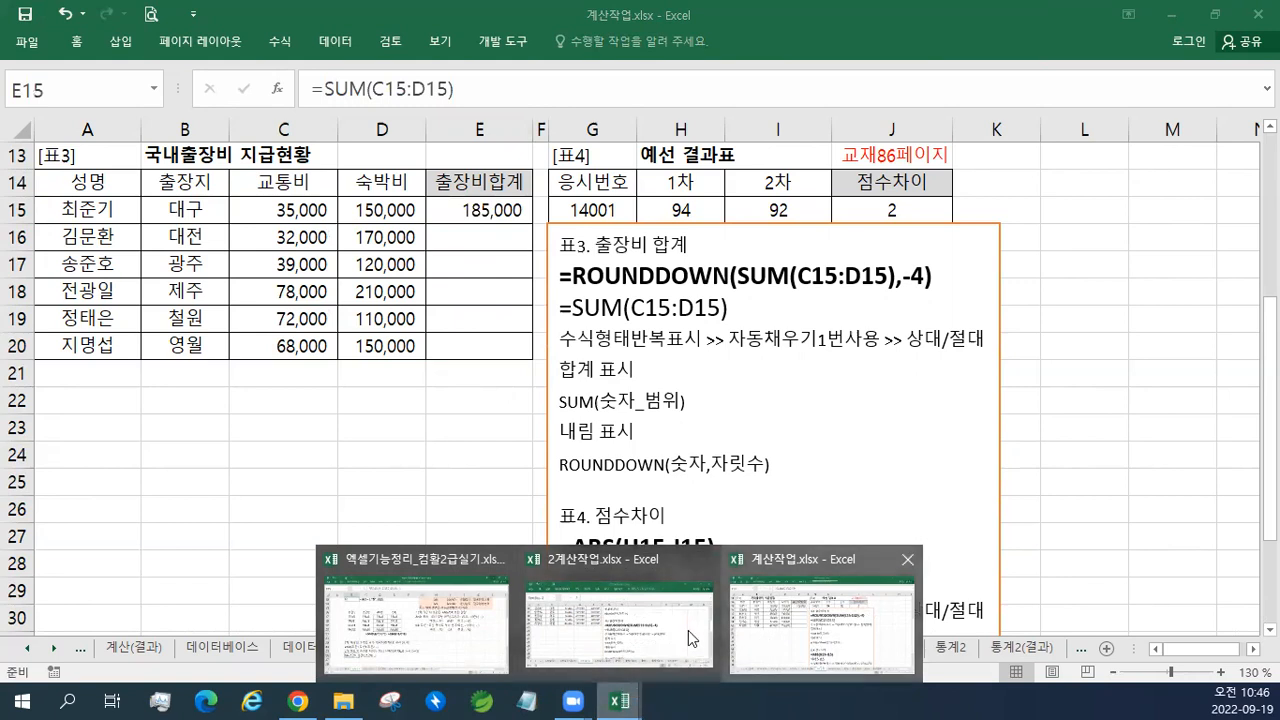
left_click(447, 618)
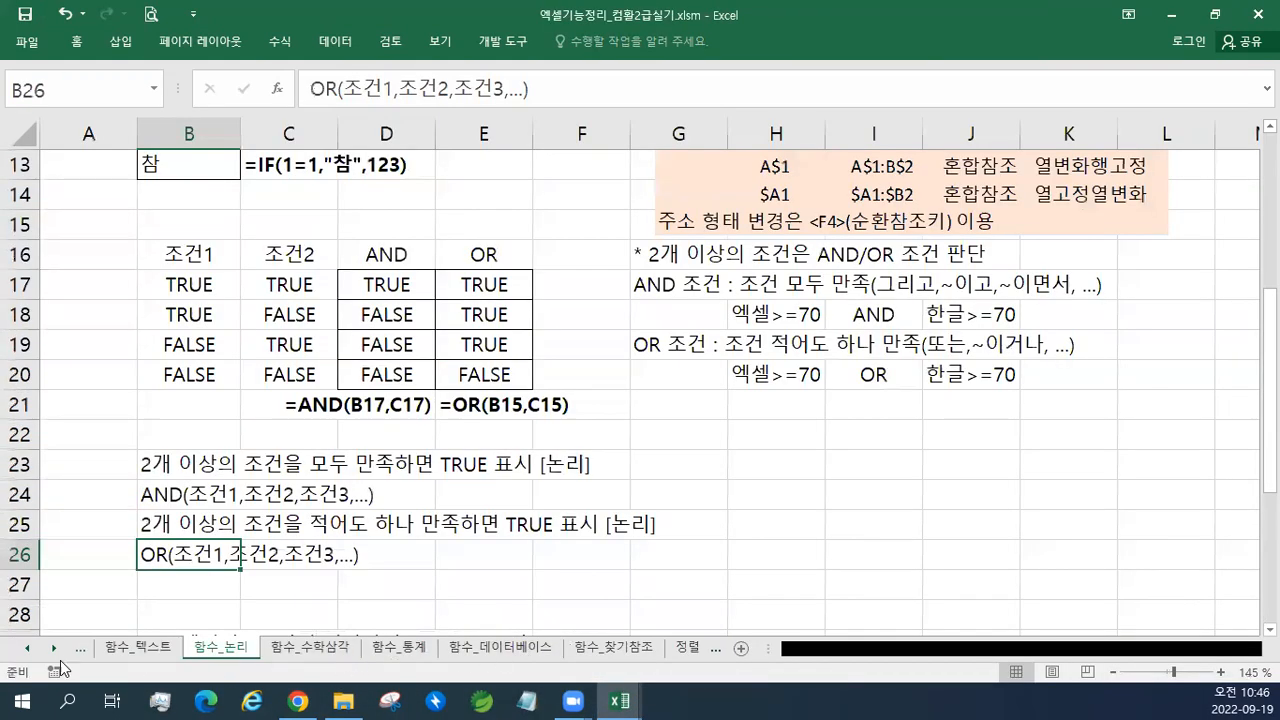
left_click(51, 649)
left_click(51, 649)
left_click(51, 649)
left_click(51, 649)
left_click(51, 649)
left_click(29, 649)
left_click(29, 649)
left_click(29, 649)
left_click(29, 649)
left_click(29, 649)
left_click(29, 649)
left_click(513, 648)
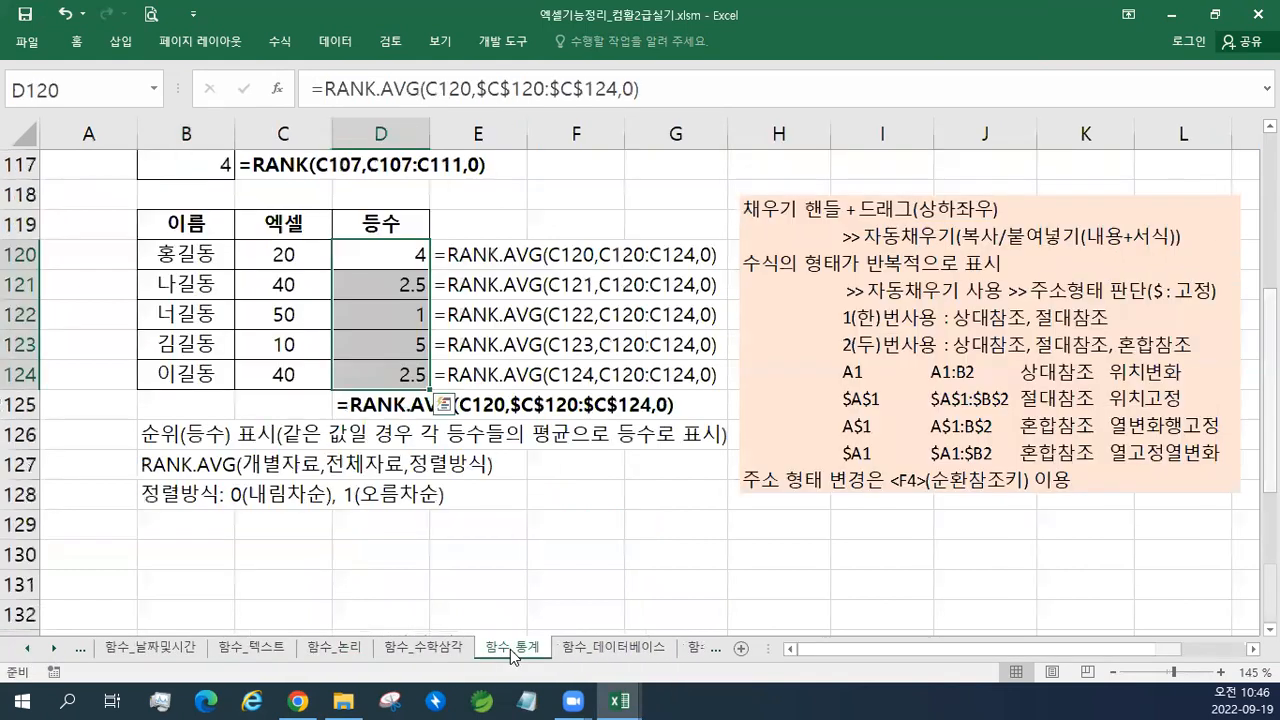
- Review the fill-handle and relative/absolute reference notes on 함수_통계, moving the notes picture up beside the RANK.EQ explanation
scroll(492, 497, "up", 4)
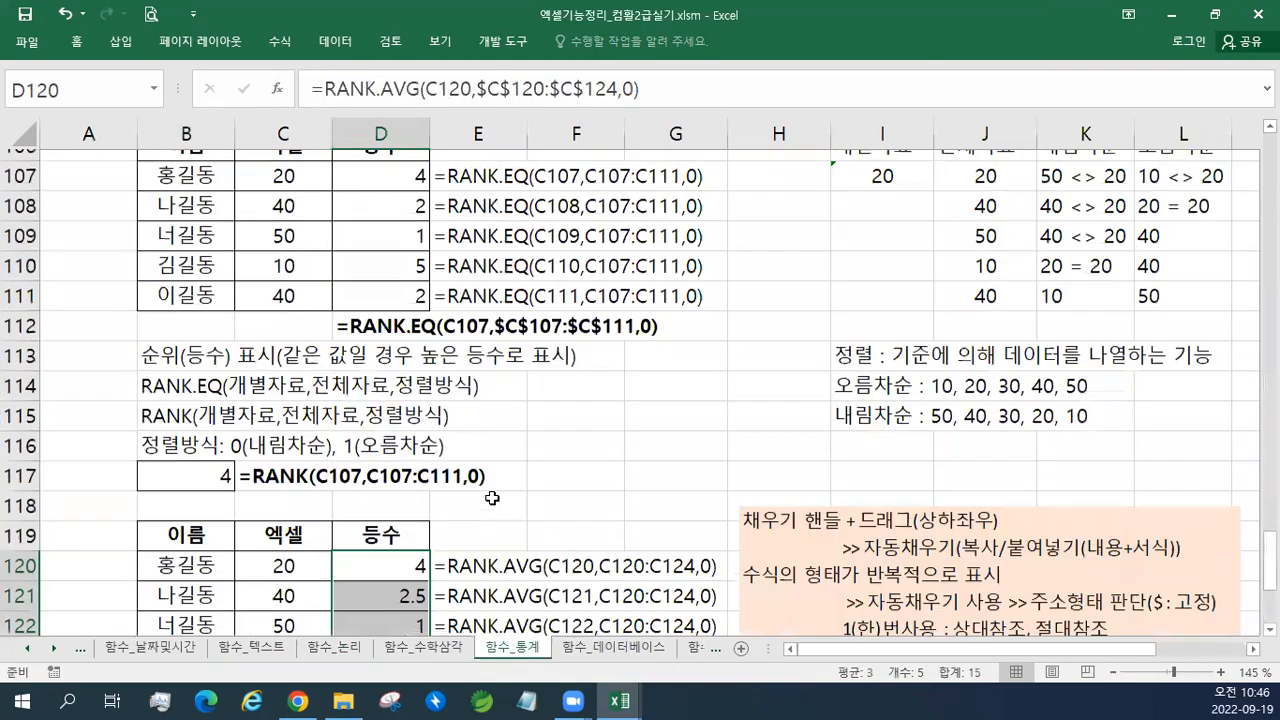
scroll(492, 497, "up", 2)
scroll(495, 494, "up", 1)
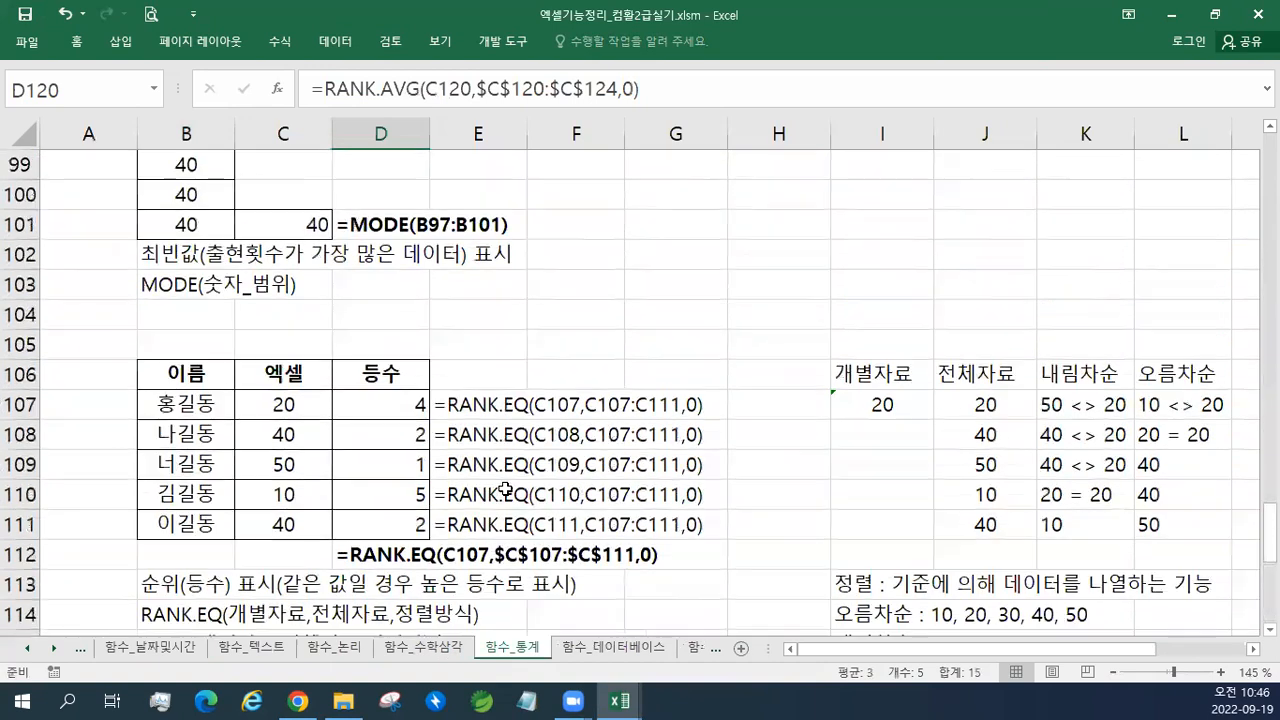
scroll(505, 488, "down", 2)
scroll(505, 489, "down", 1)
left_click_drag(846, 556, 820, 268)
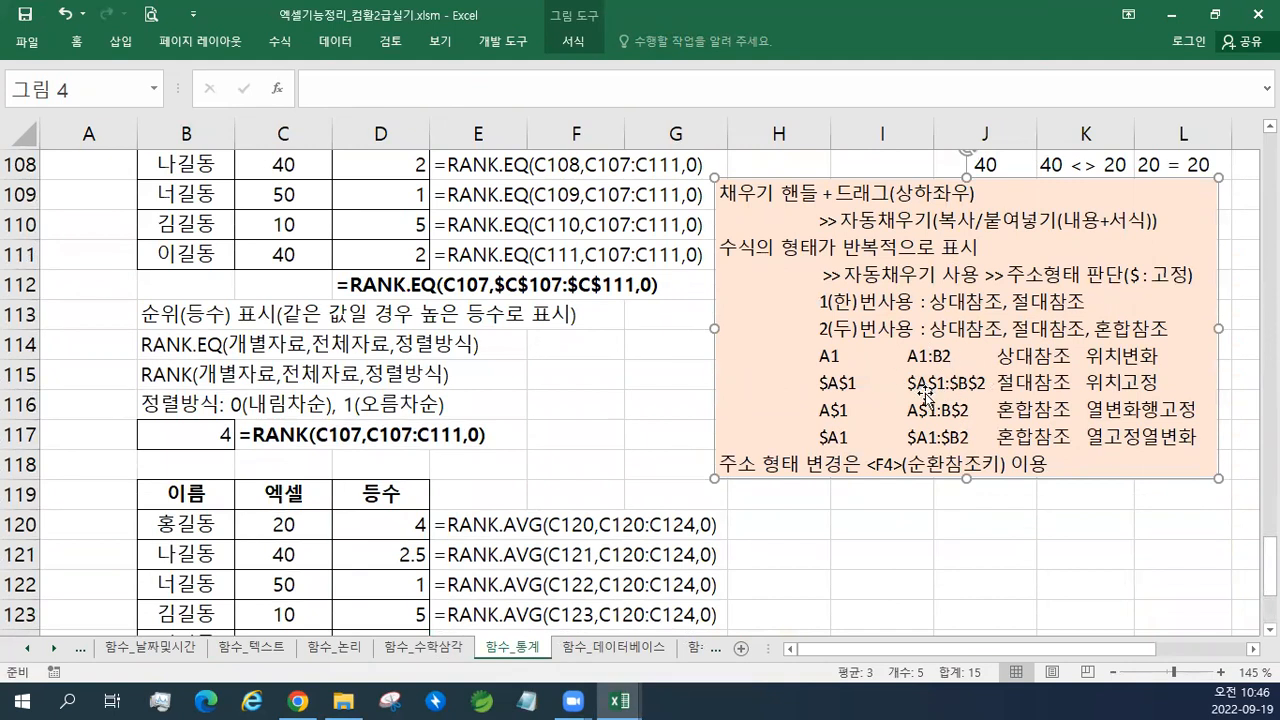
- Return to 계산작업.xlsx and fill the E15 SUM formula down to E20
left_click(1172, 22)
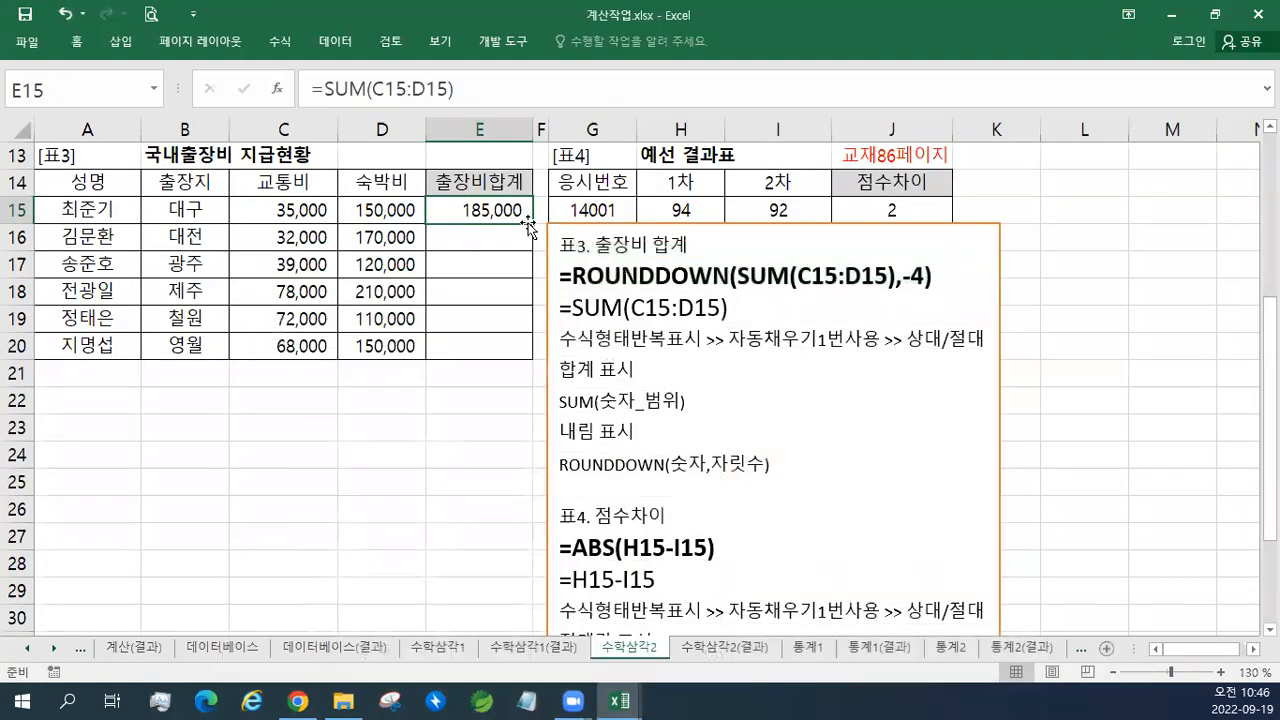
left_click_drag(533, 224, 541, 363)
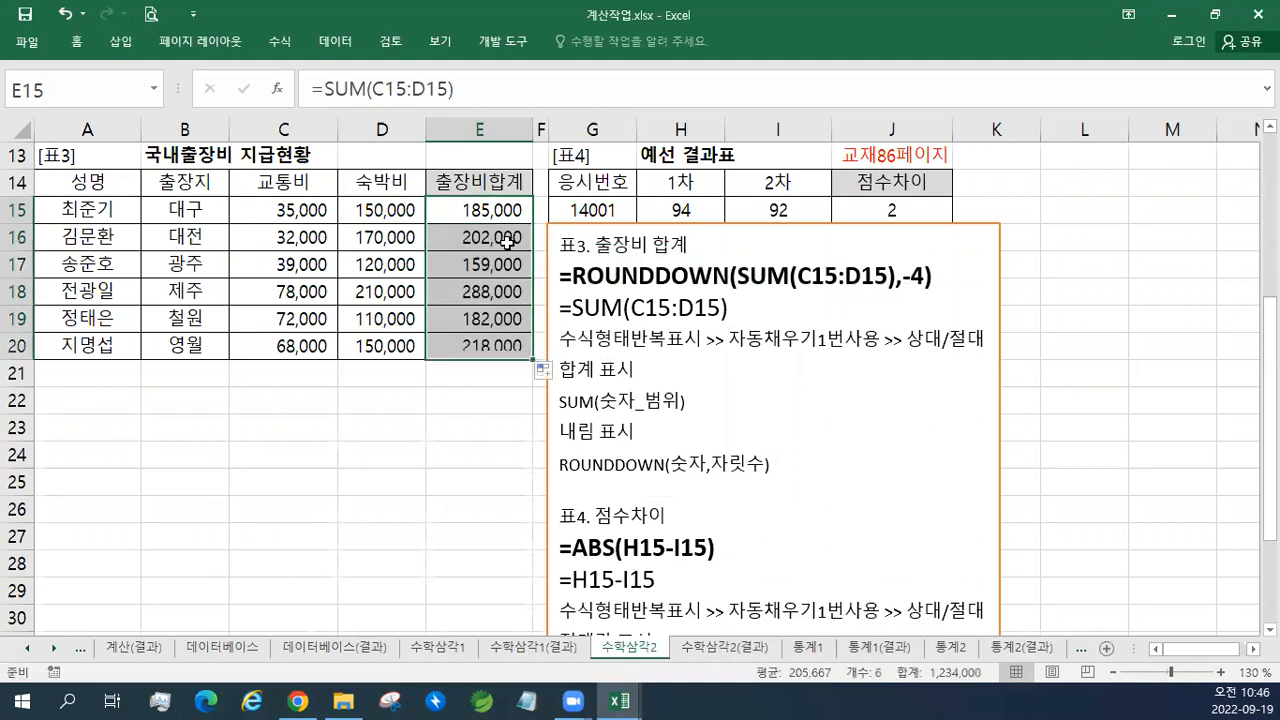
- Wrap the E15 formula in ROUNDDOWN as =ROUNDDOWN(SUM(C15:D15),-4) and fill it down to E20
left_click(498, 212)
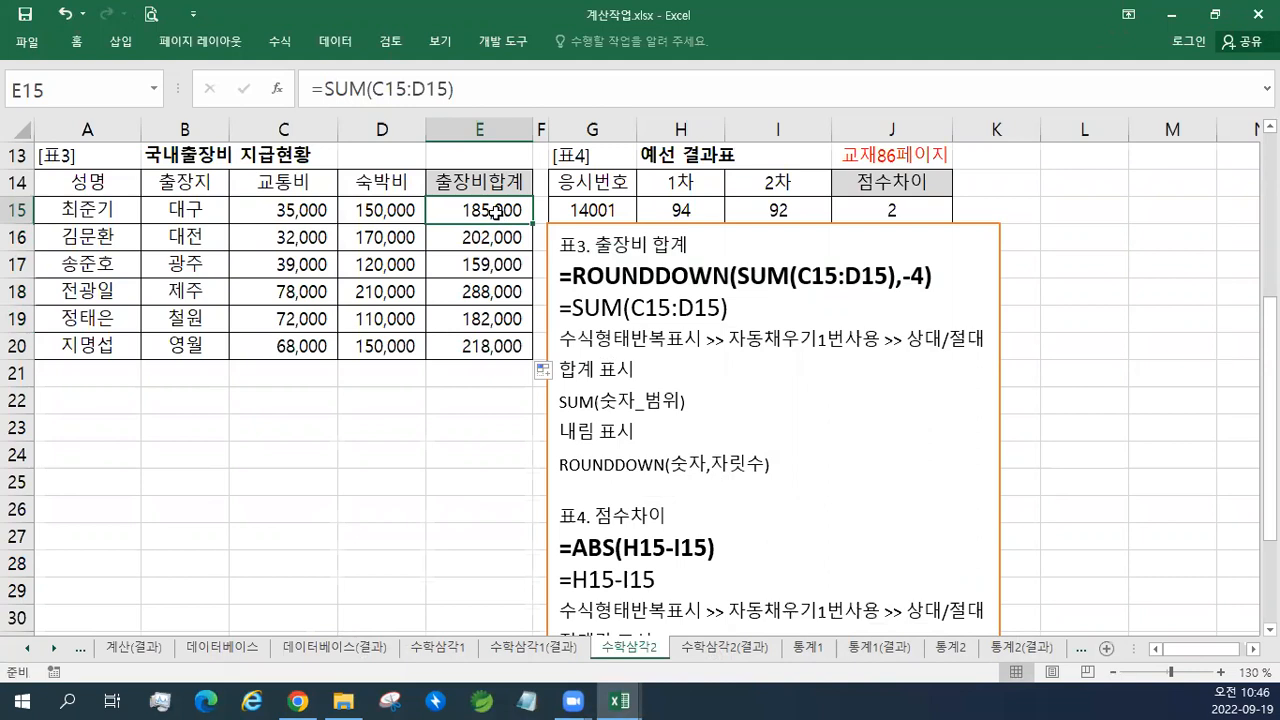
double_click(496, 211)
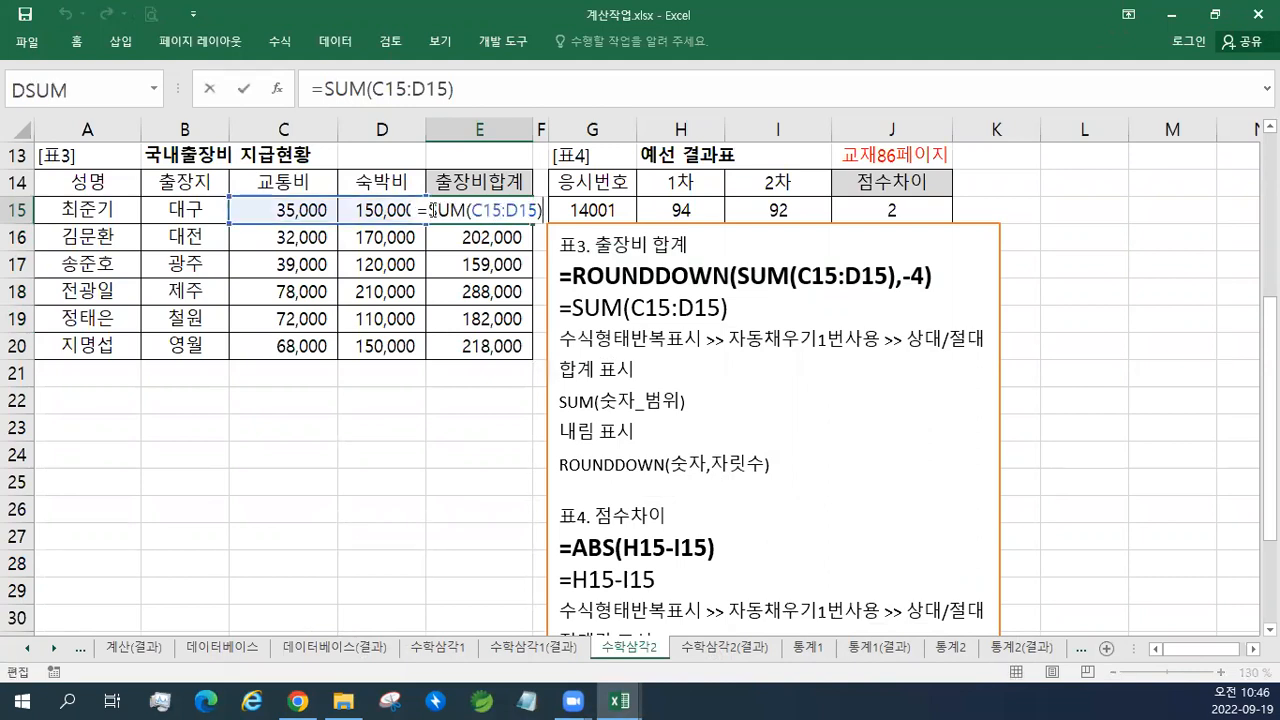
type("ROUND")
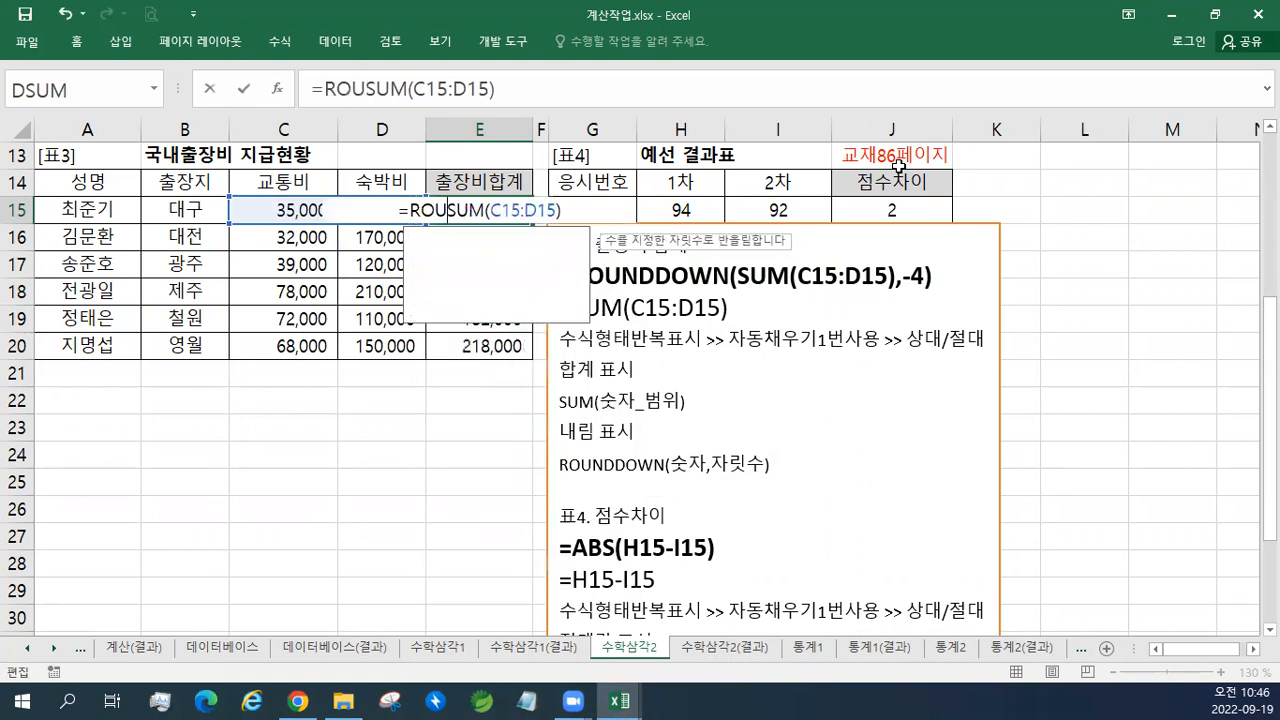
type("DOWN")
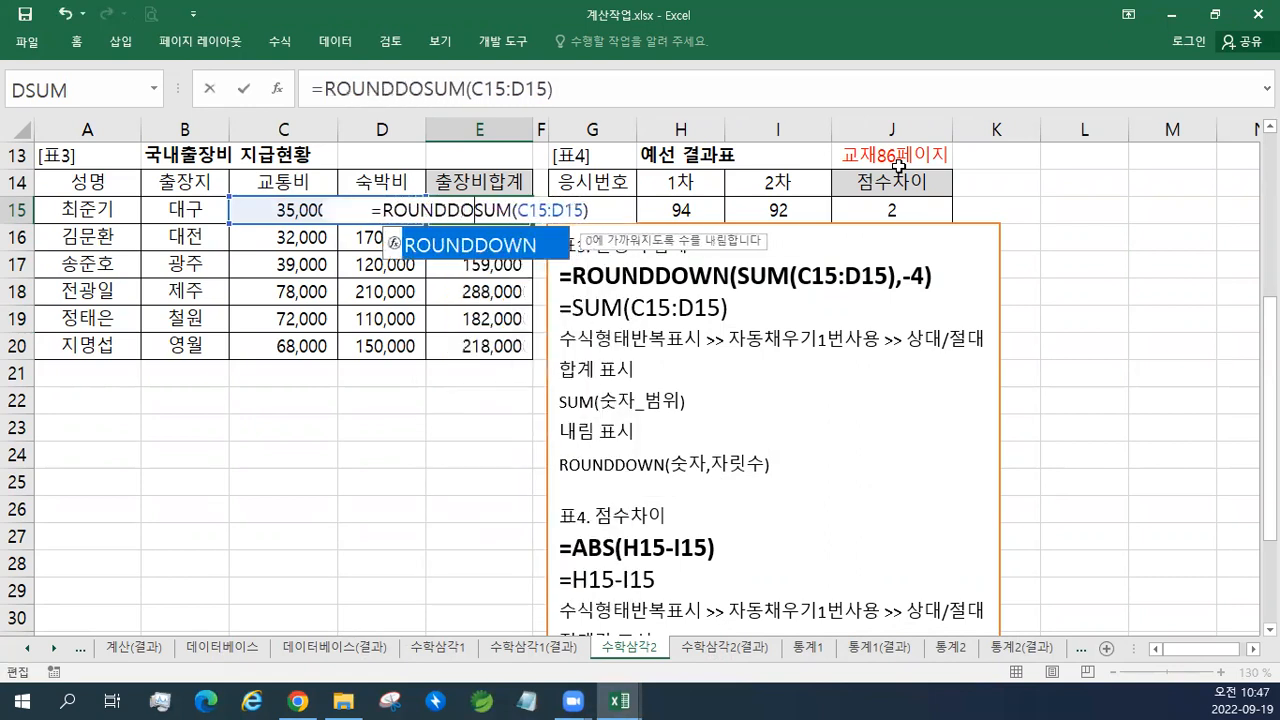
type("(")
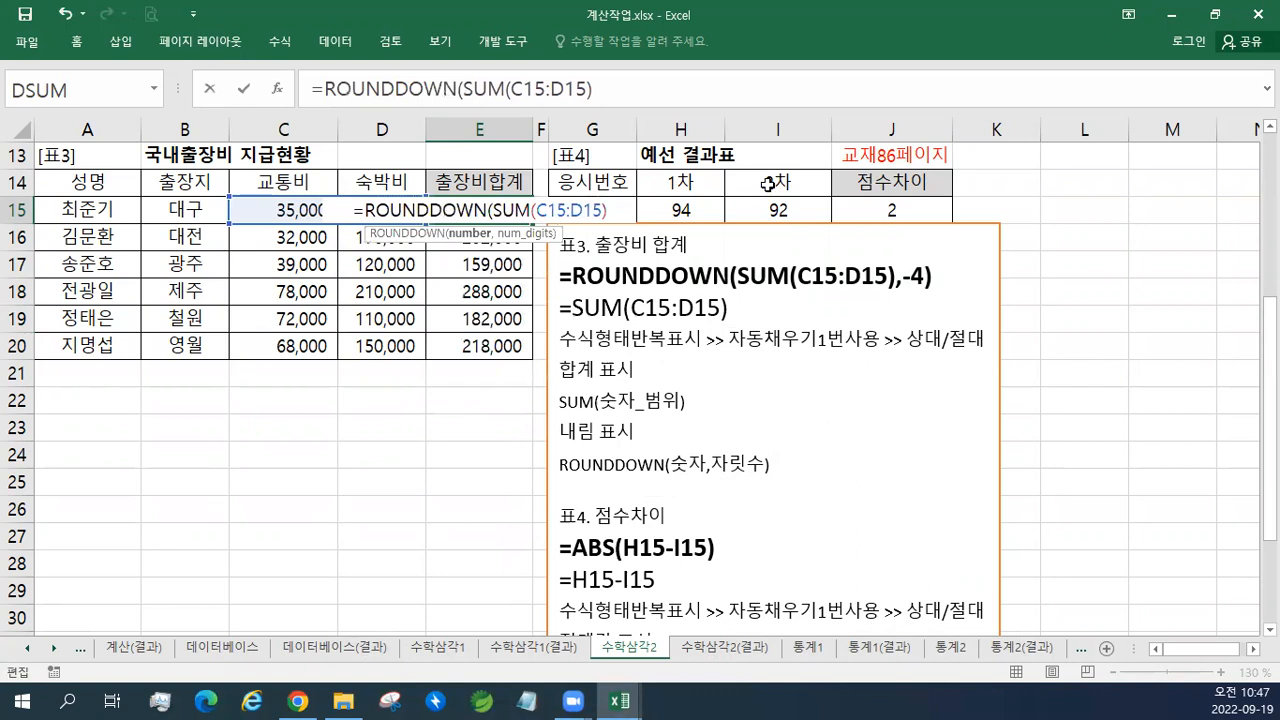
left_click_drag(496, 213, 608, 211)
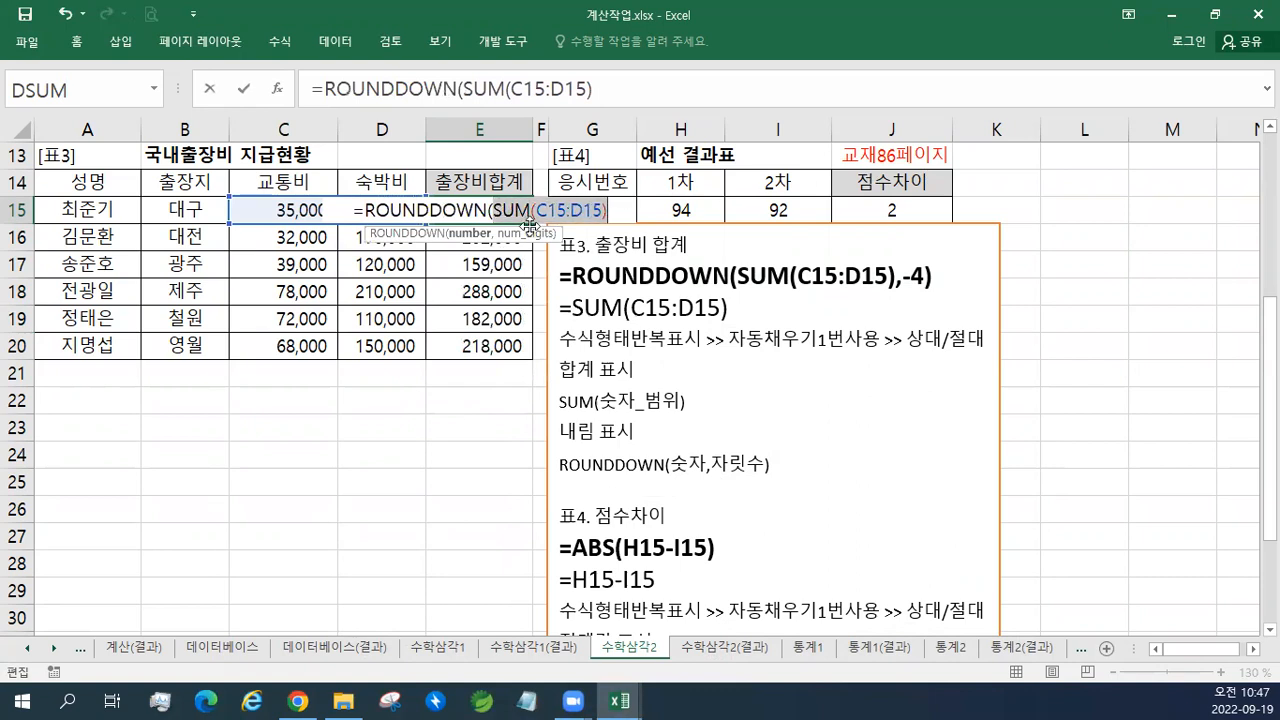
left_click(606, 212)
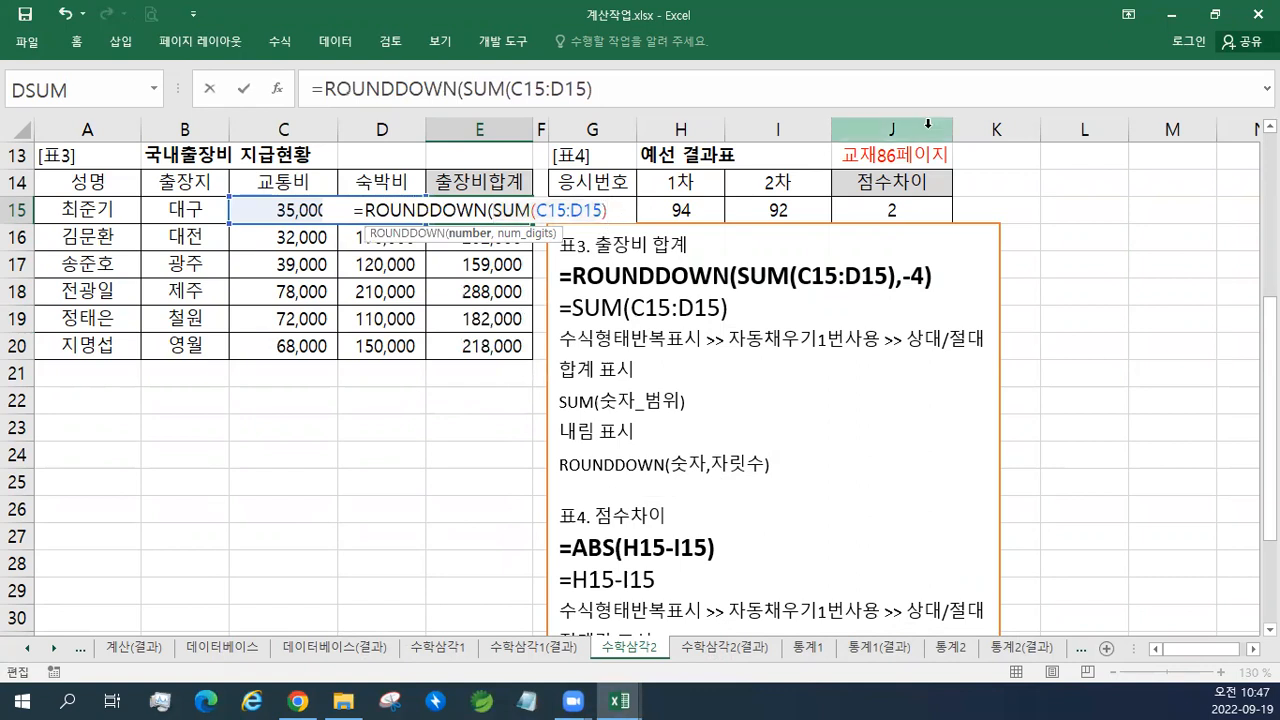
type(",")
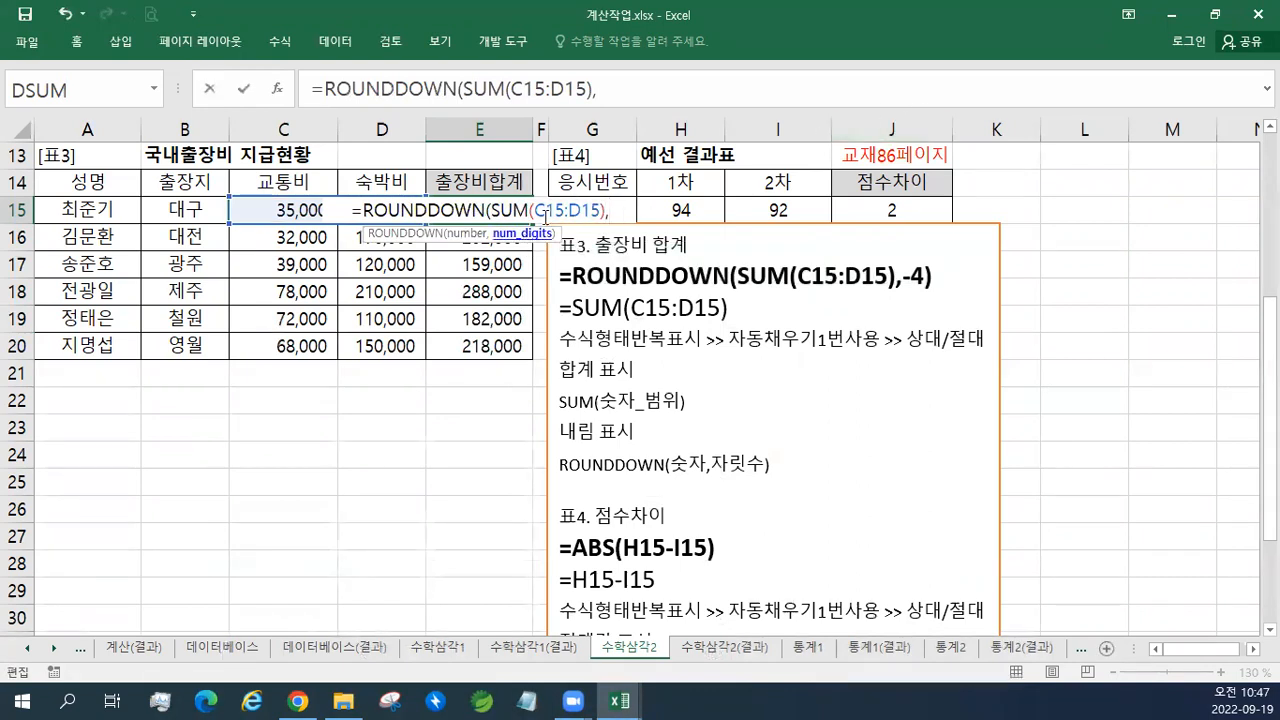
type("-4")
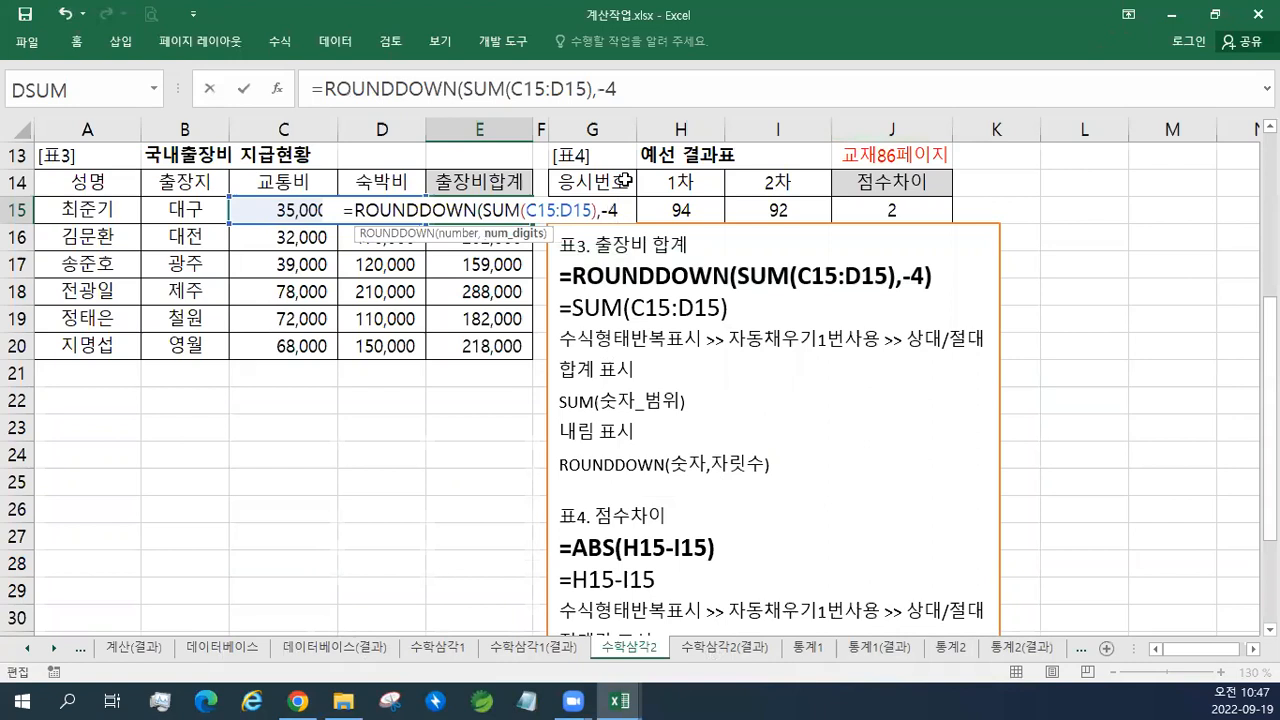
type(")")
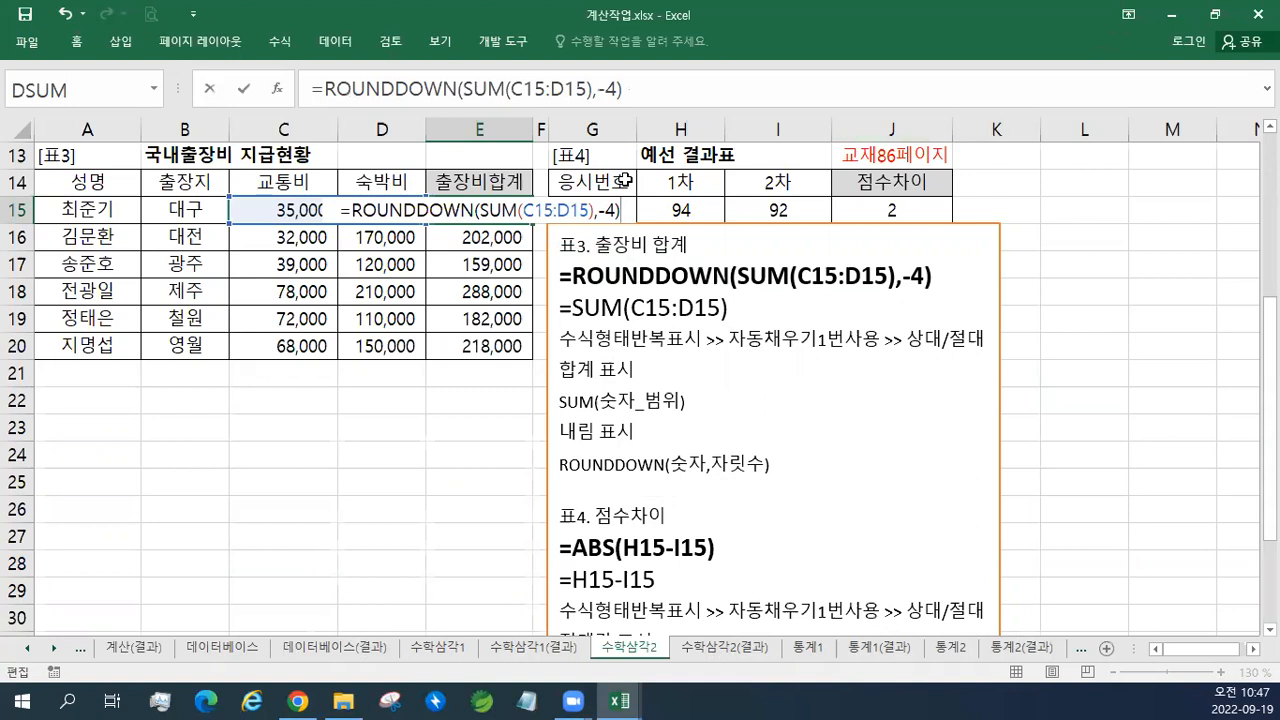
key("ctrl+Return")
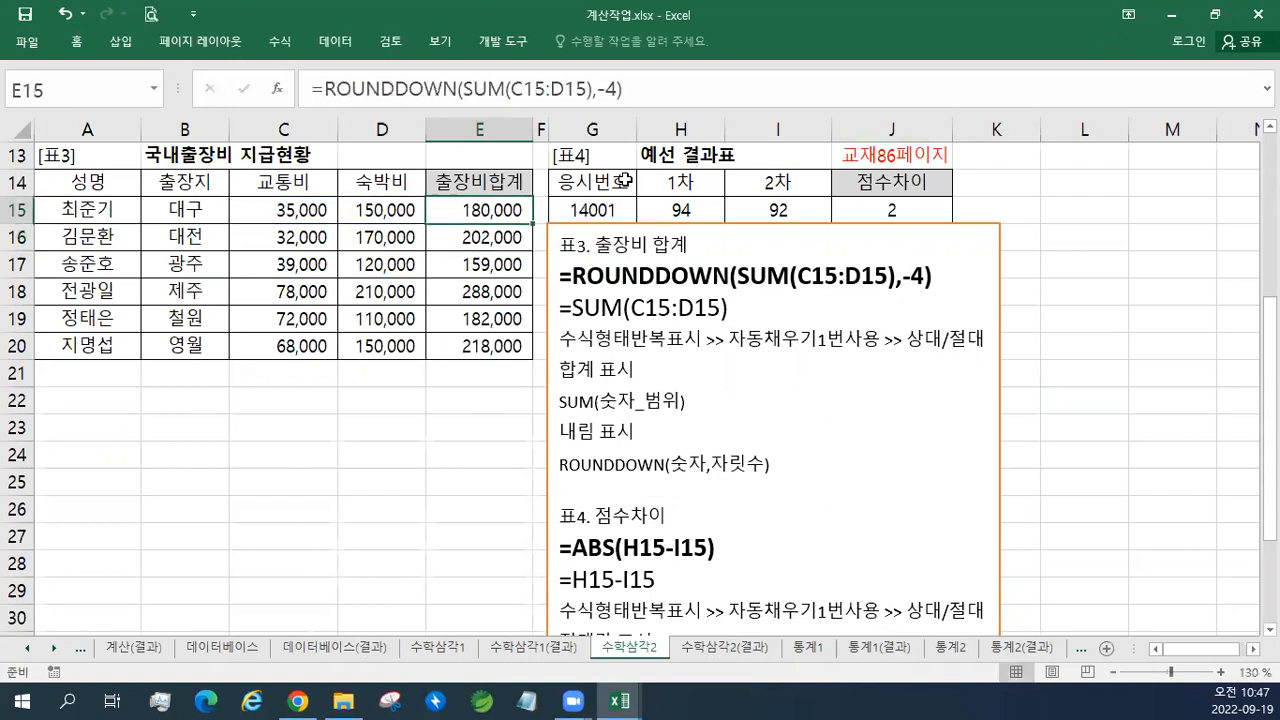
left_click_drag(533, 223, 510, 356)
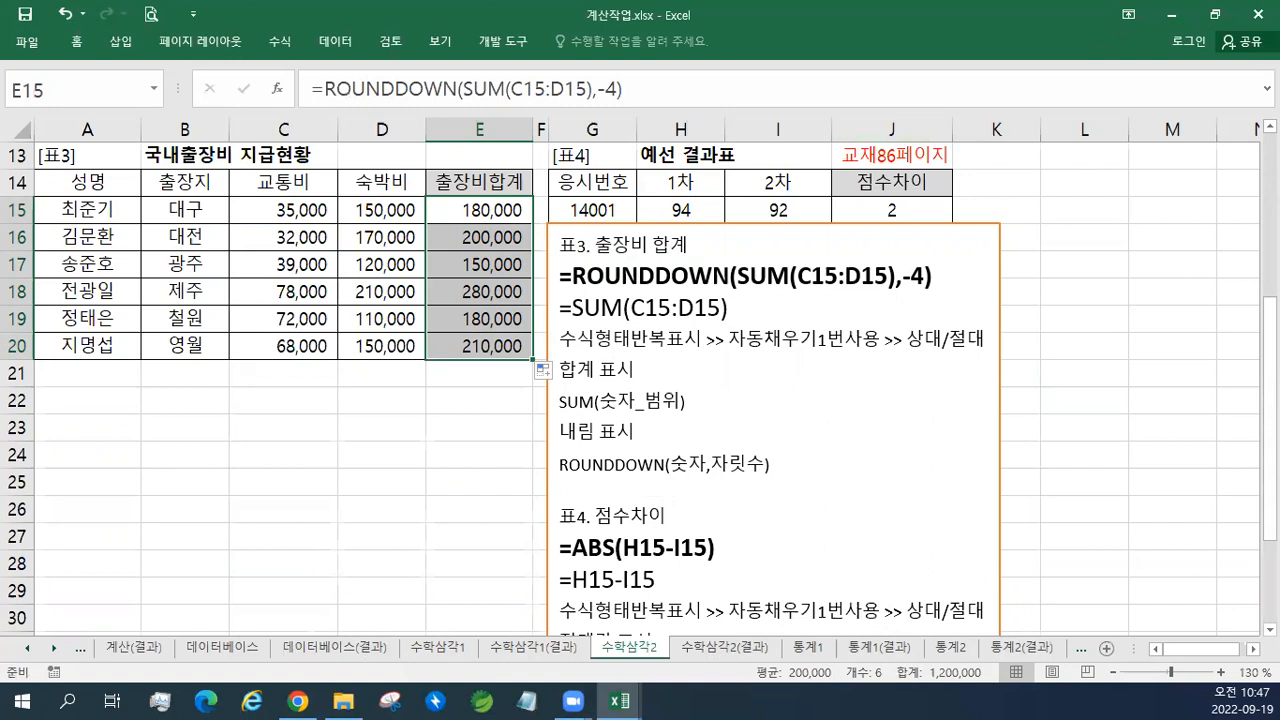
- Move the notes text box up over table 2, aligned with column G and starting just below row 1
left_click(774, 400)
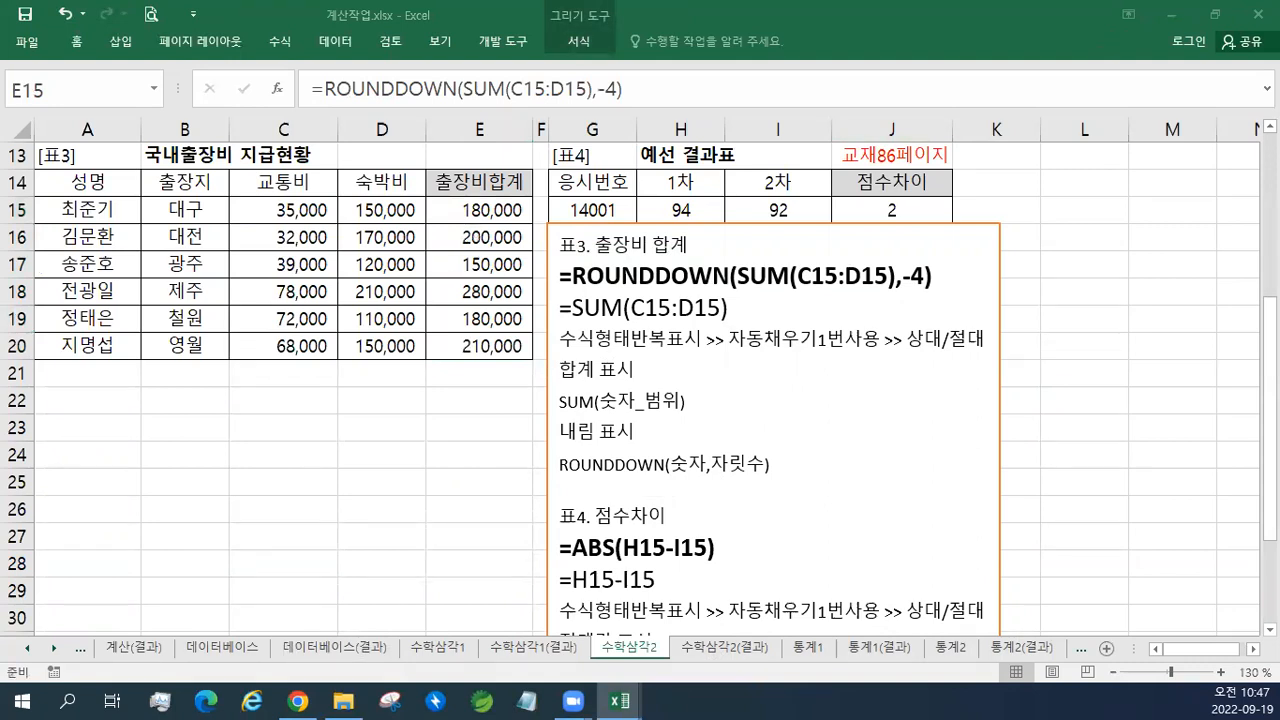
left_click(736, 228)
left_click_drag(736, 228, 736, 198)
scroll(736, 198, "up", 4)
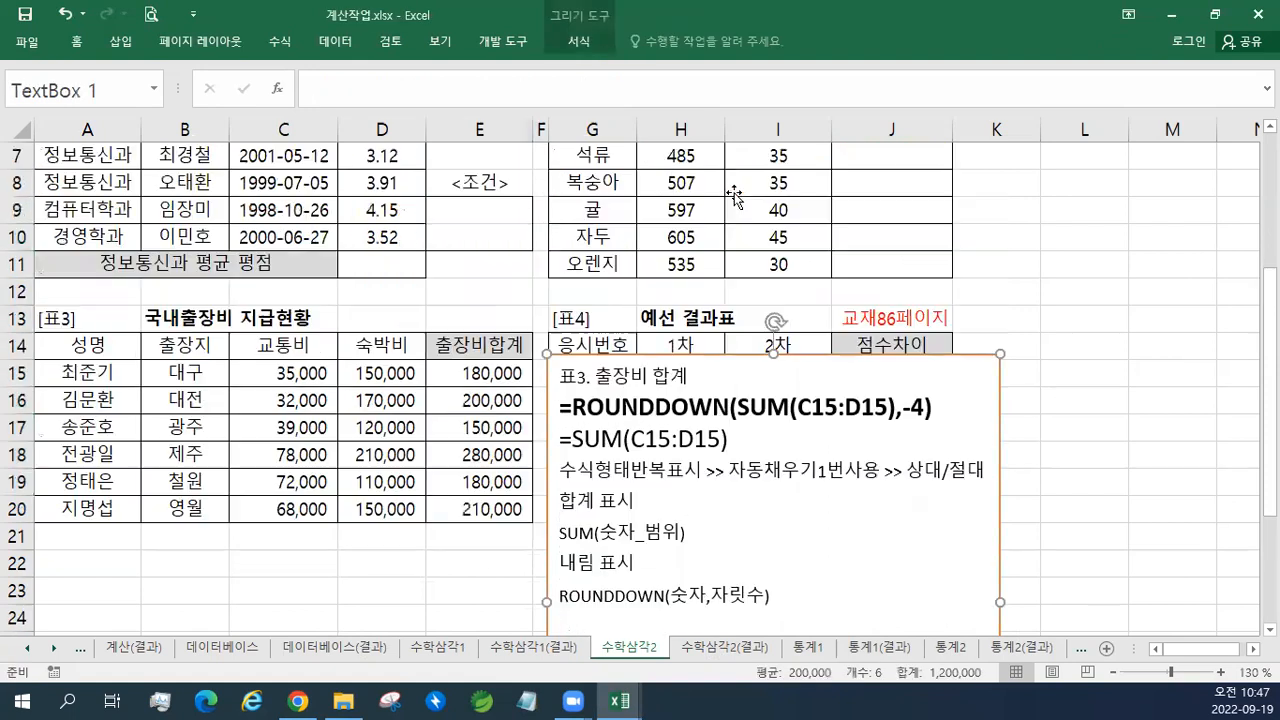
left_click_drag(734, 519, 734, 159)
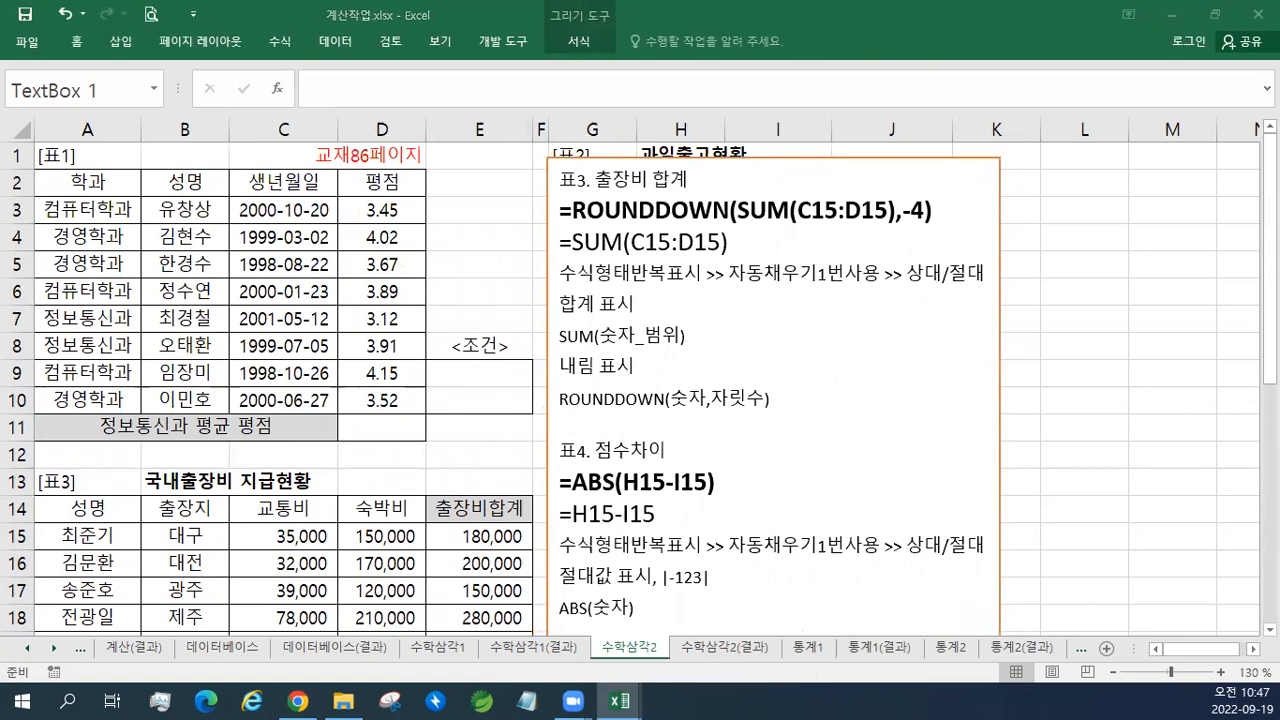
- Insert the heading "표1. 정보통신과 평균 평점" above the 표3 notes in the text box, leaving blank lines beneath it
left_click(628, 180)
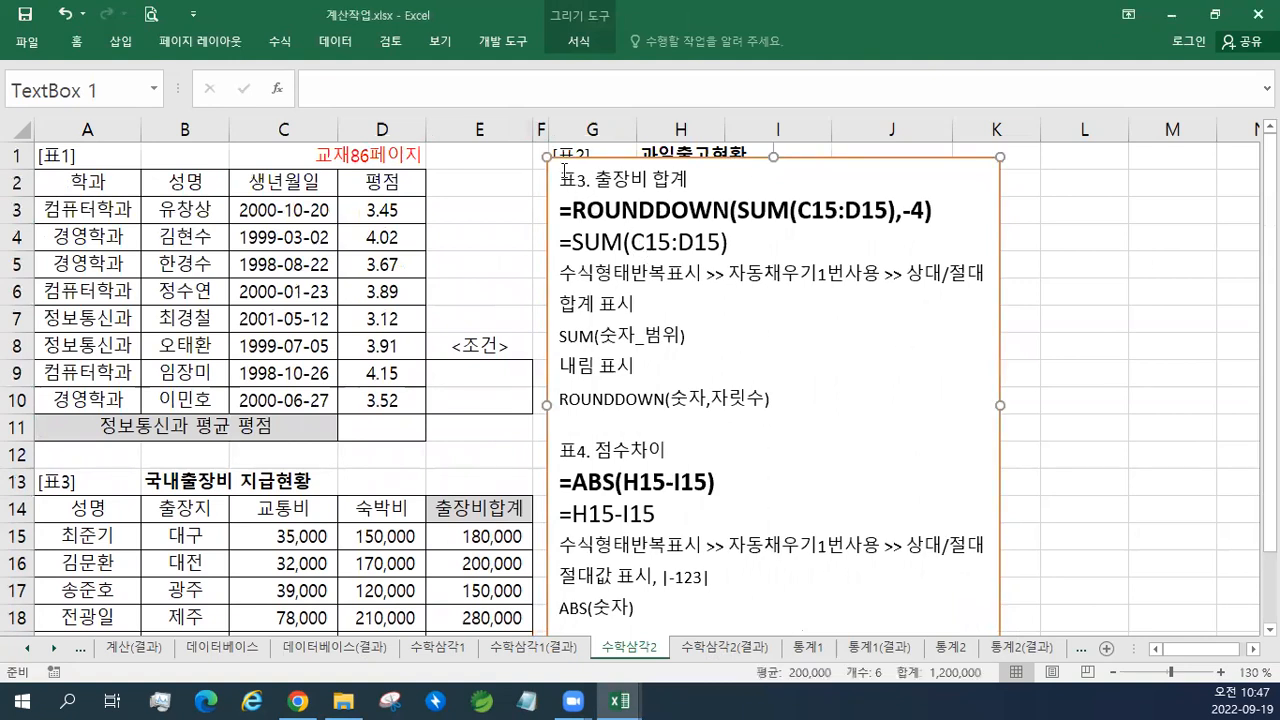
key("Return")
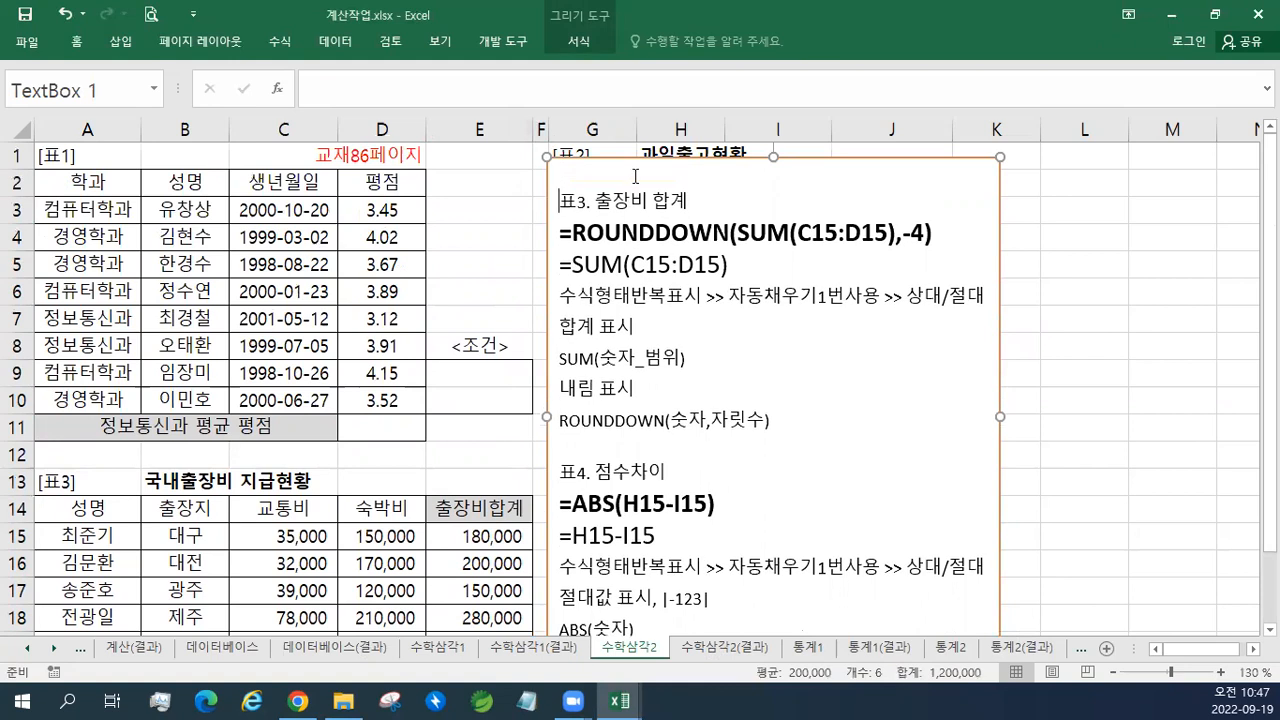
key("Up")
type("표1. 정보통신과 평균 평점")
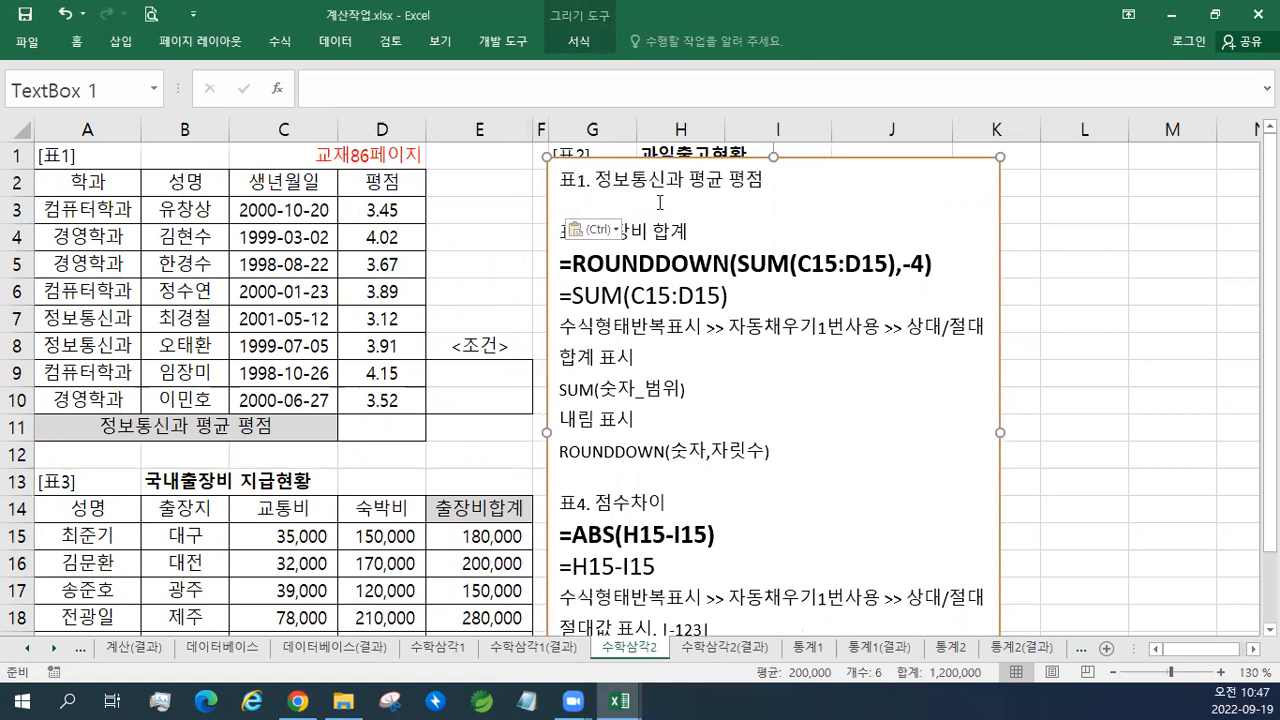
key("Return")
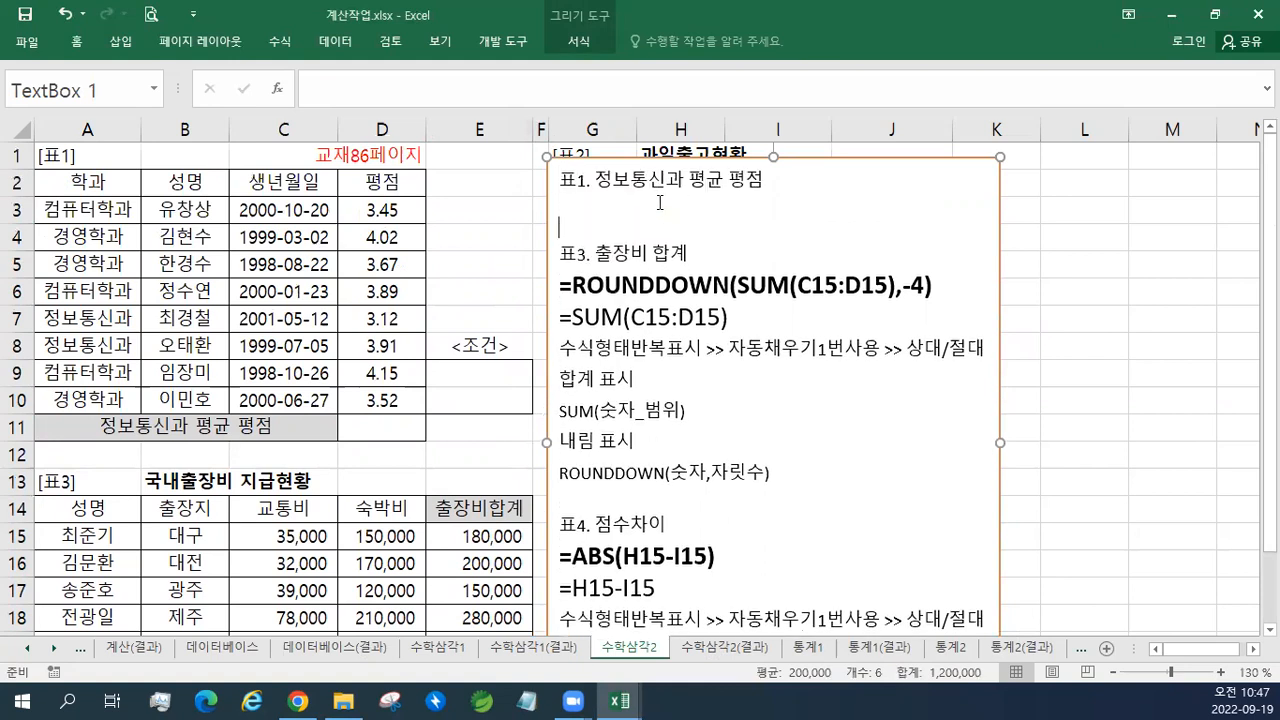
left_click(659, 203)
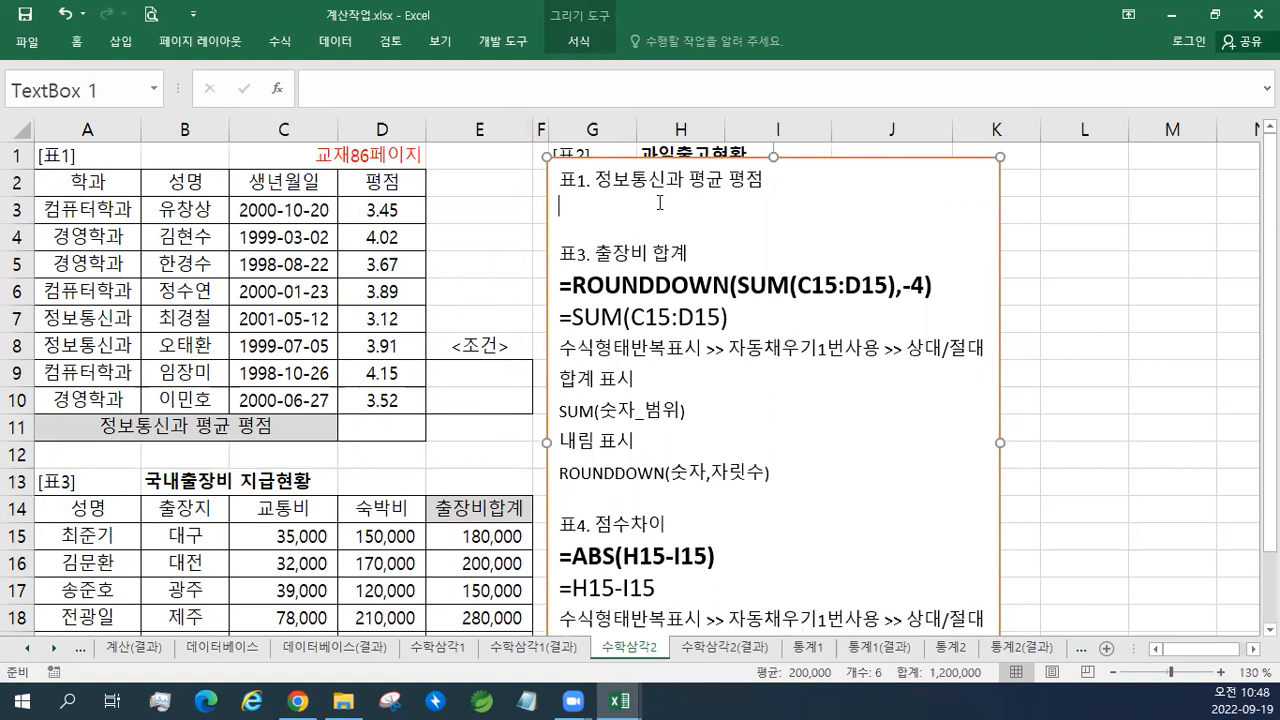
left_click(14, 16)
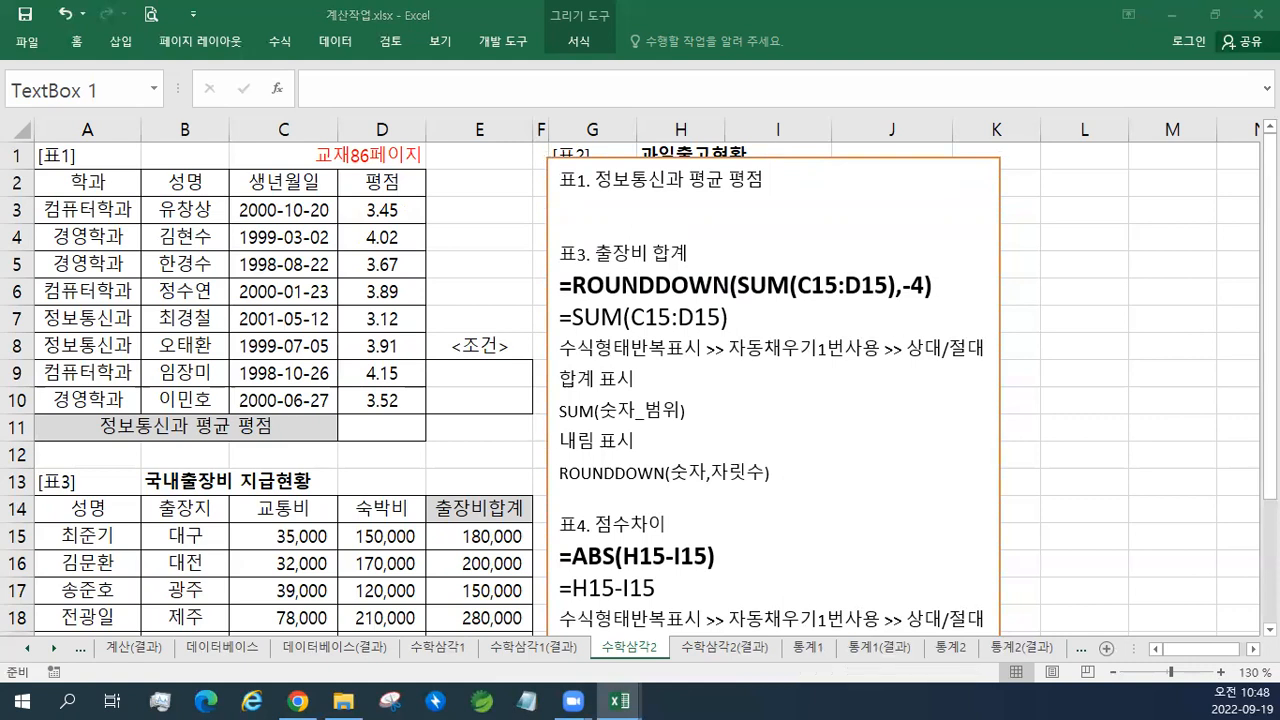
- Below the 표1 heading, add criteria notes for 학과="정보통신과" and syntax notes for DAVERAGE(데이터베이스_셀범위,계산할필드명_셀주소,조건_셀범위) and ROUND(숫자,자릿수)
left_click(578, 210)
type("조건 작성 >> 특정 셀 범위 O\t필드명\t학과 \t조건(기준)값\t정보통신과 학과=\"정보통신과\" (조건) >> 평점 평균 >> AVERAGEIF, DAVERAGE")
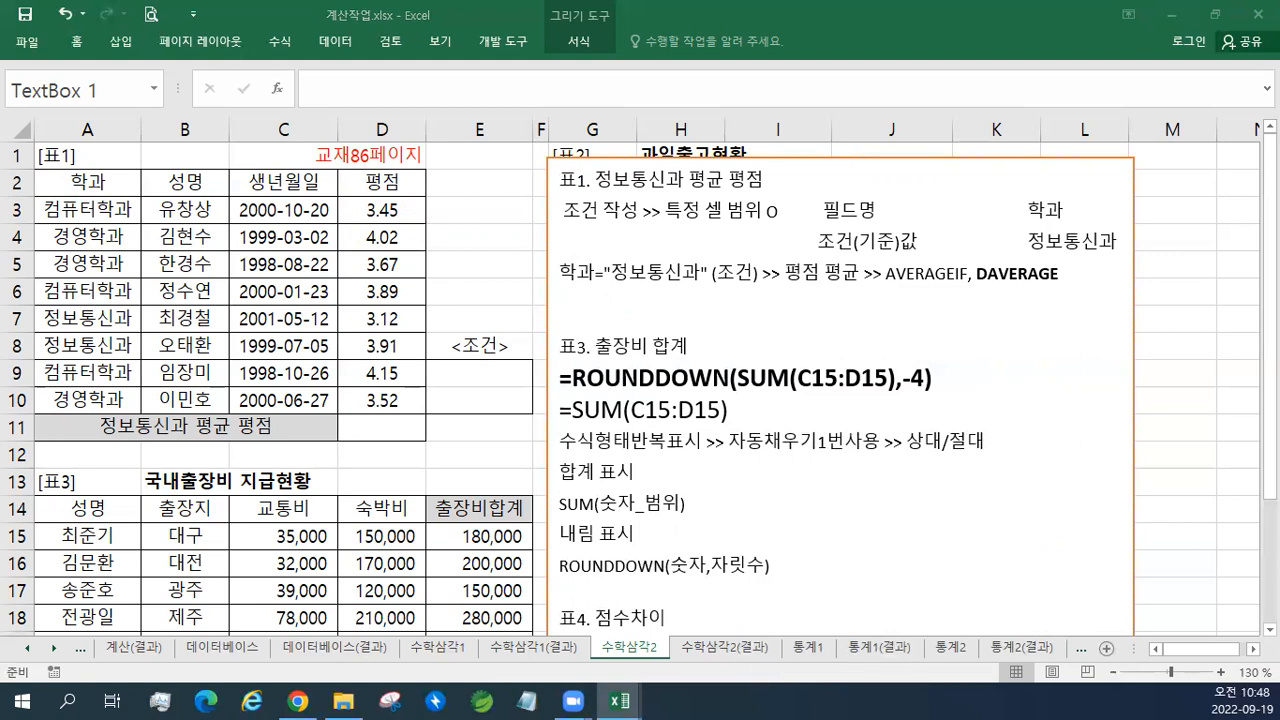
left_click(644, 318)
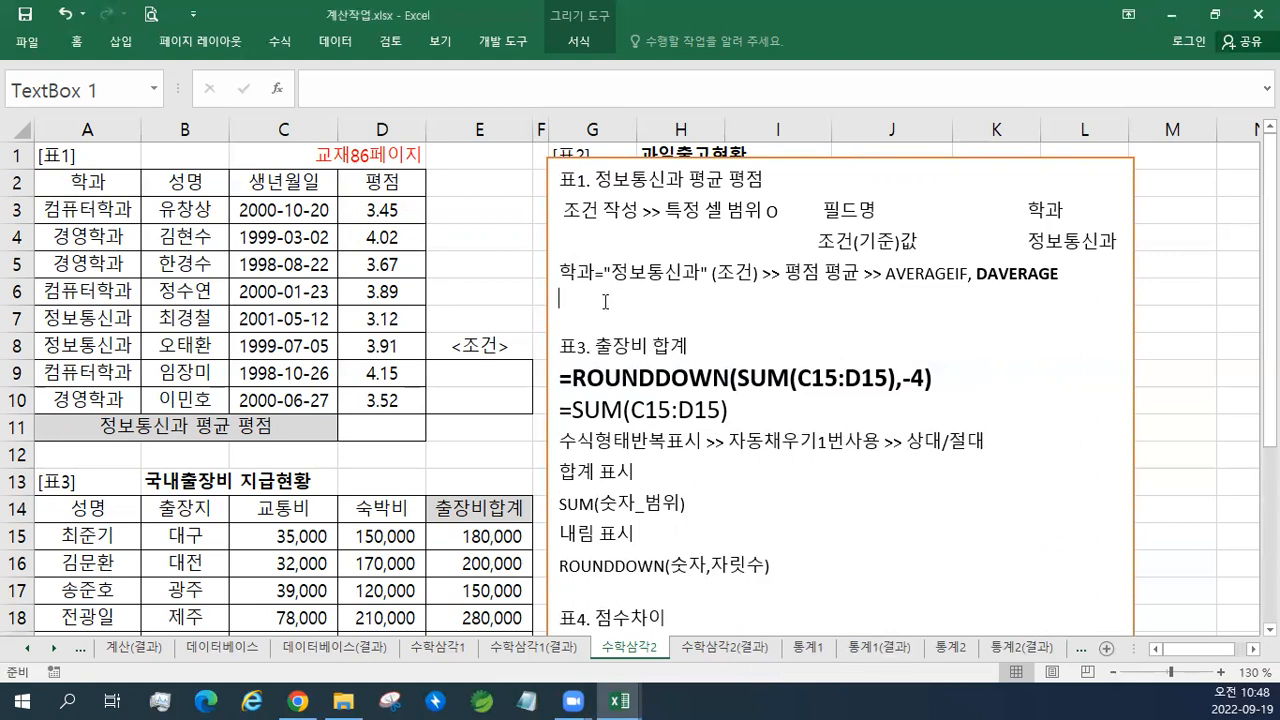
type("데이터베이스에서 조건에 맞는 레코드를 대상으로 특정 필드의 평균 표시 DAVERAGE(데이터베이스_셀범위,계산할필드명_셀주소,조건_셀범위) 반올림 표시 ROUND(숫자,자릿수)")
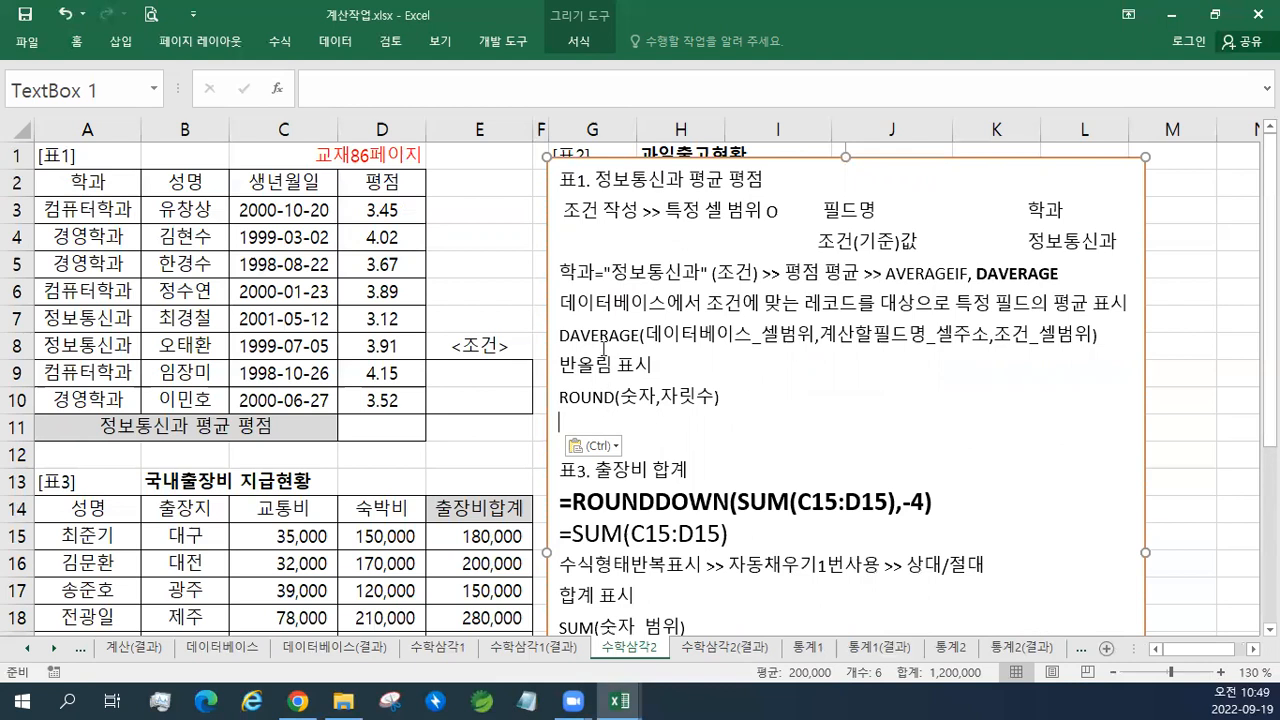
left_click_drag(567, 271, 731, 277)
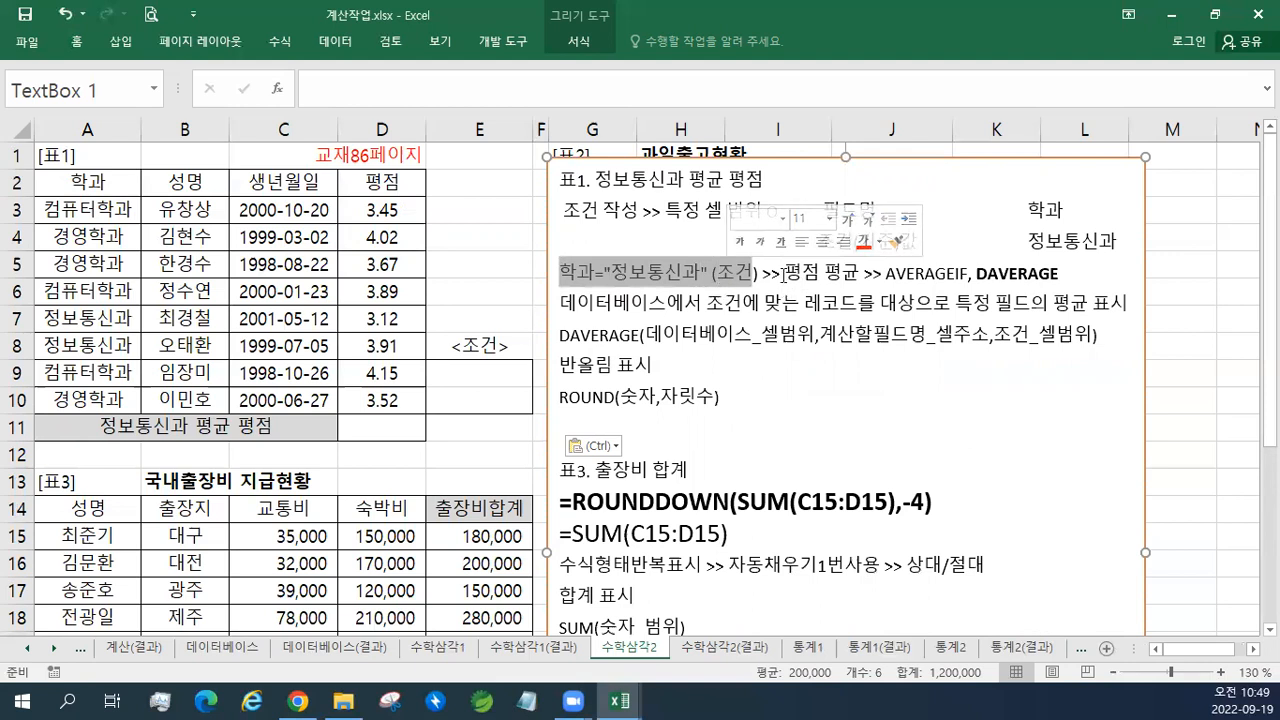
left_click_drag(763, 273, 858, 276)
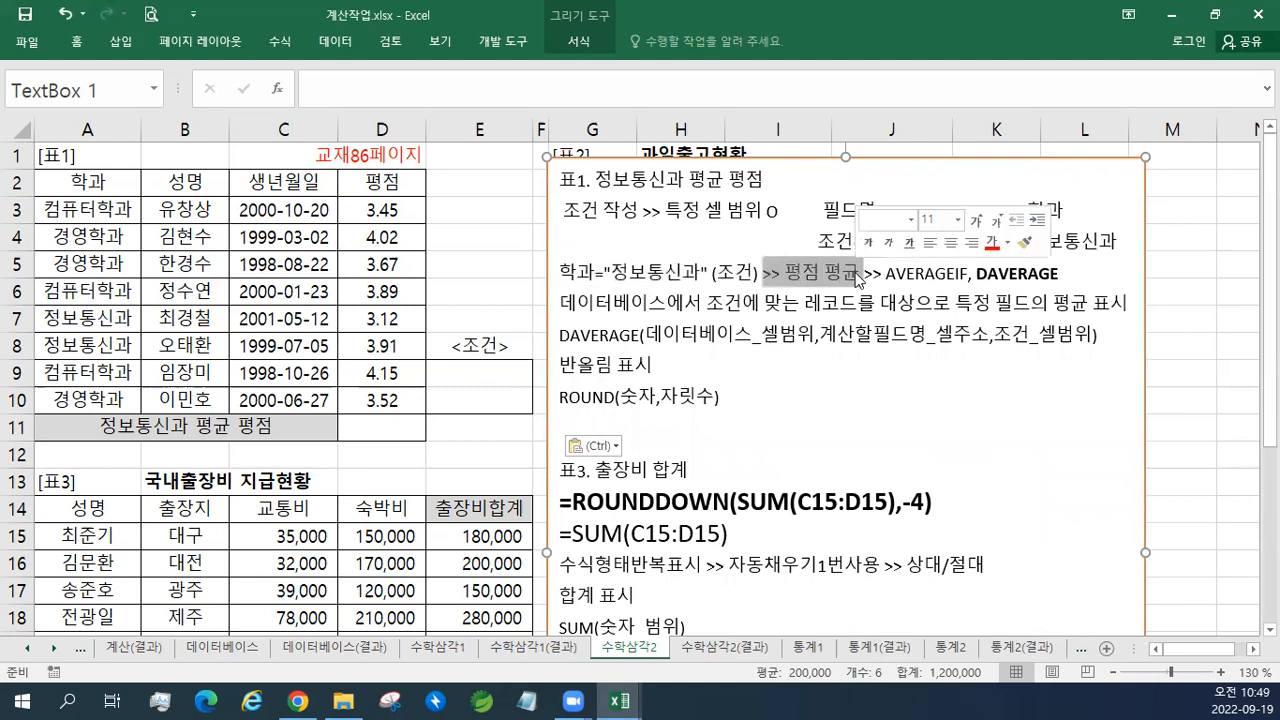
left_click_drag(646, 273, 706, 274)
left_click(819, 273)
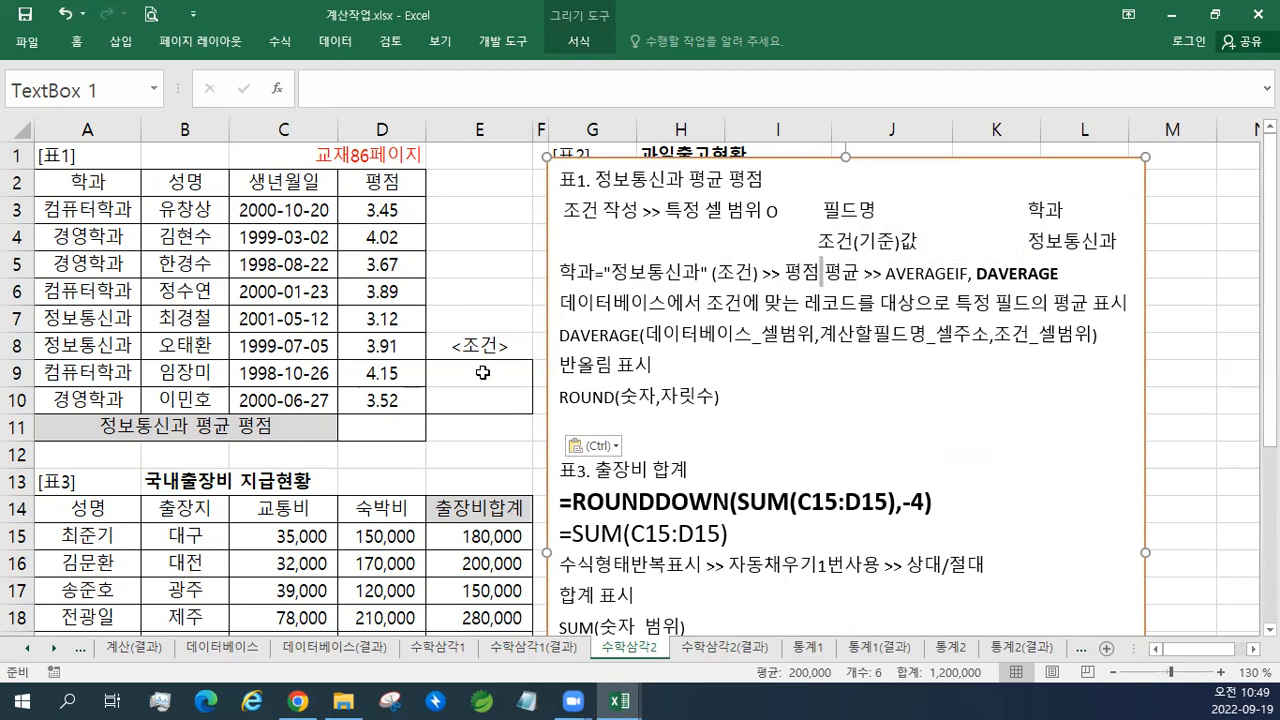
- Fill in the criteria range under <조건> with the field name 학과 in E9 and the value 정보통신과 in E10
left_click_drag(481, 382, 477, 394)
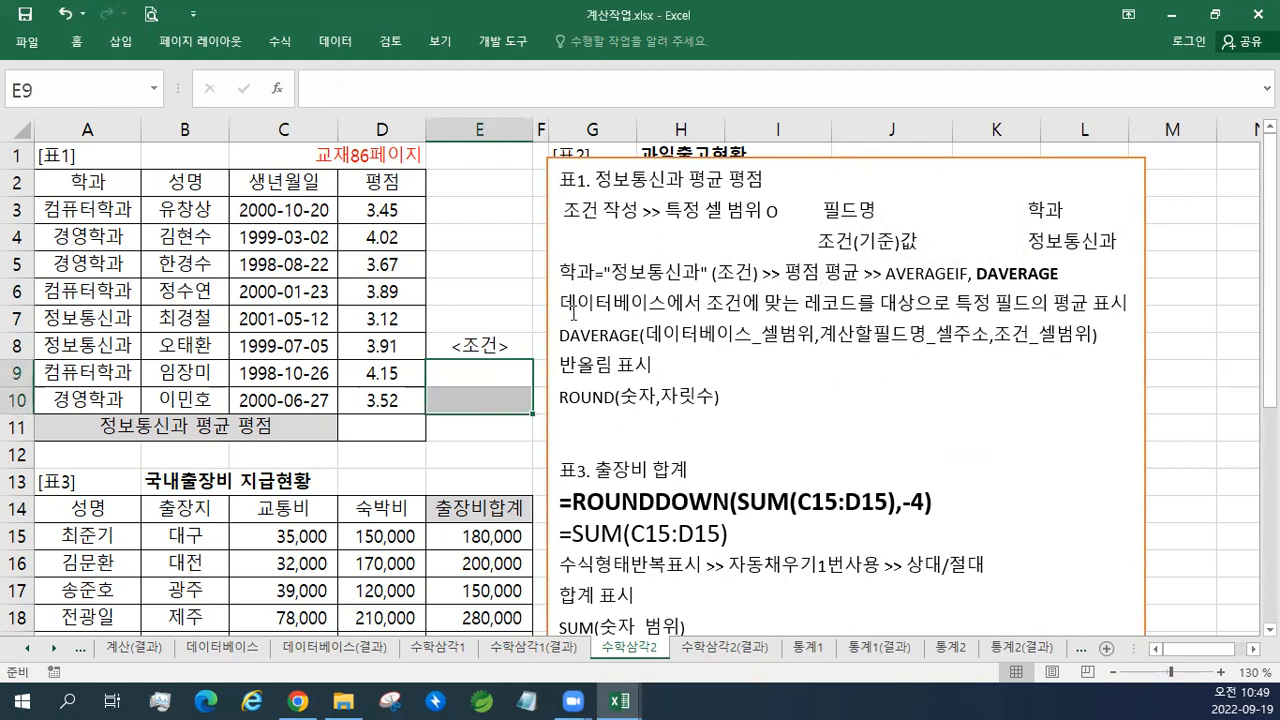
left_click(481, 371)
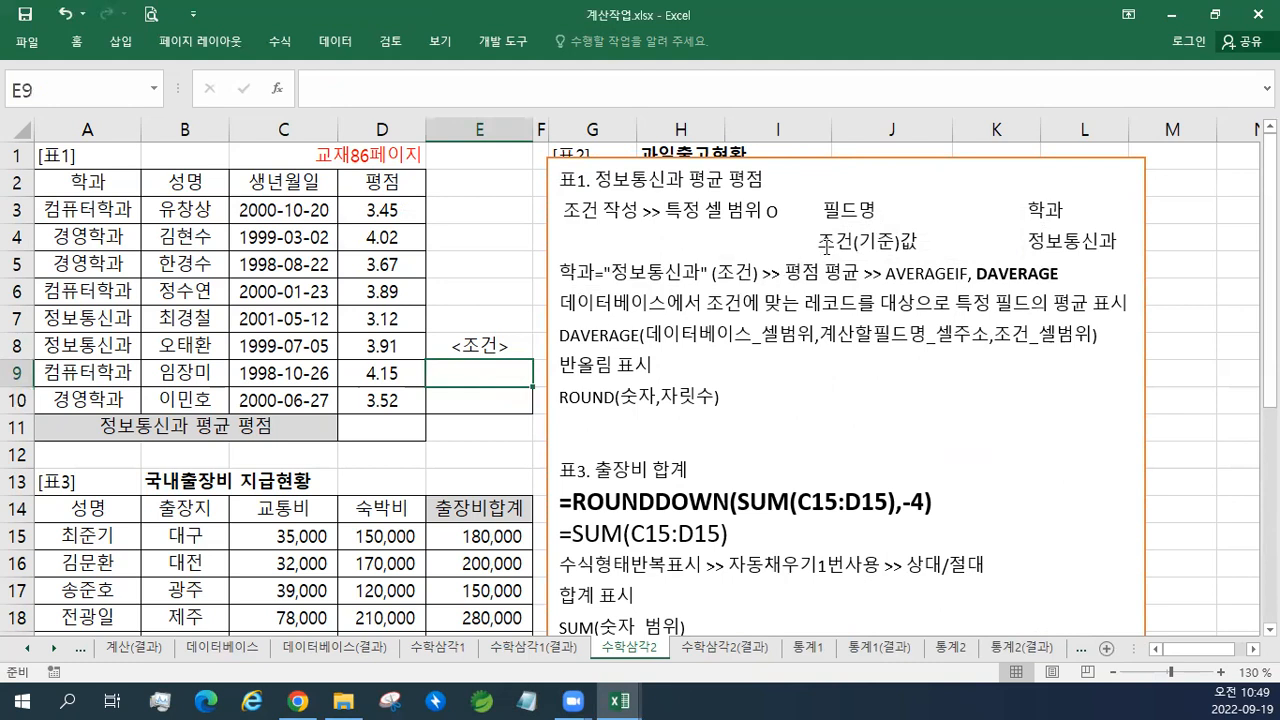
type("GK")
key("BackSpace")
key("BackSpace")
type("학과")
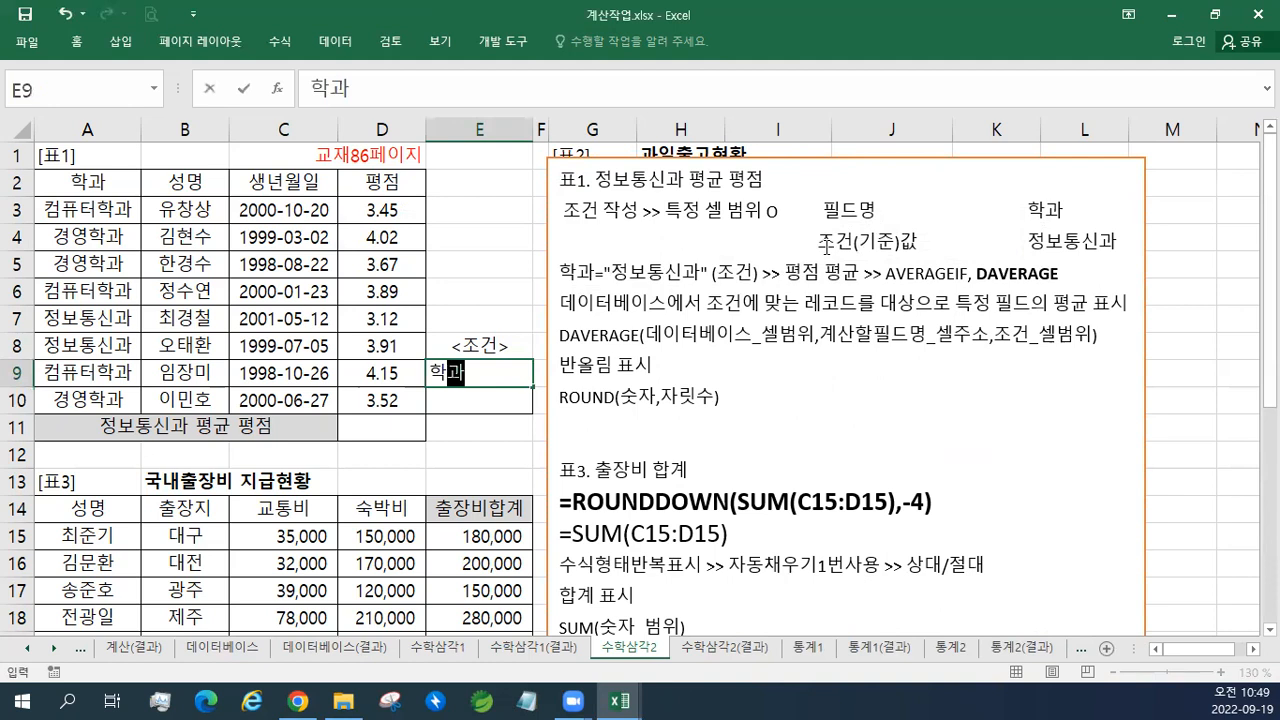
key("Return")
type("정보통신고")
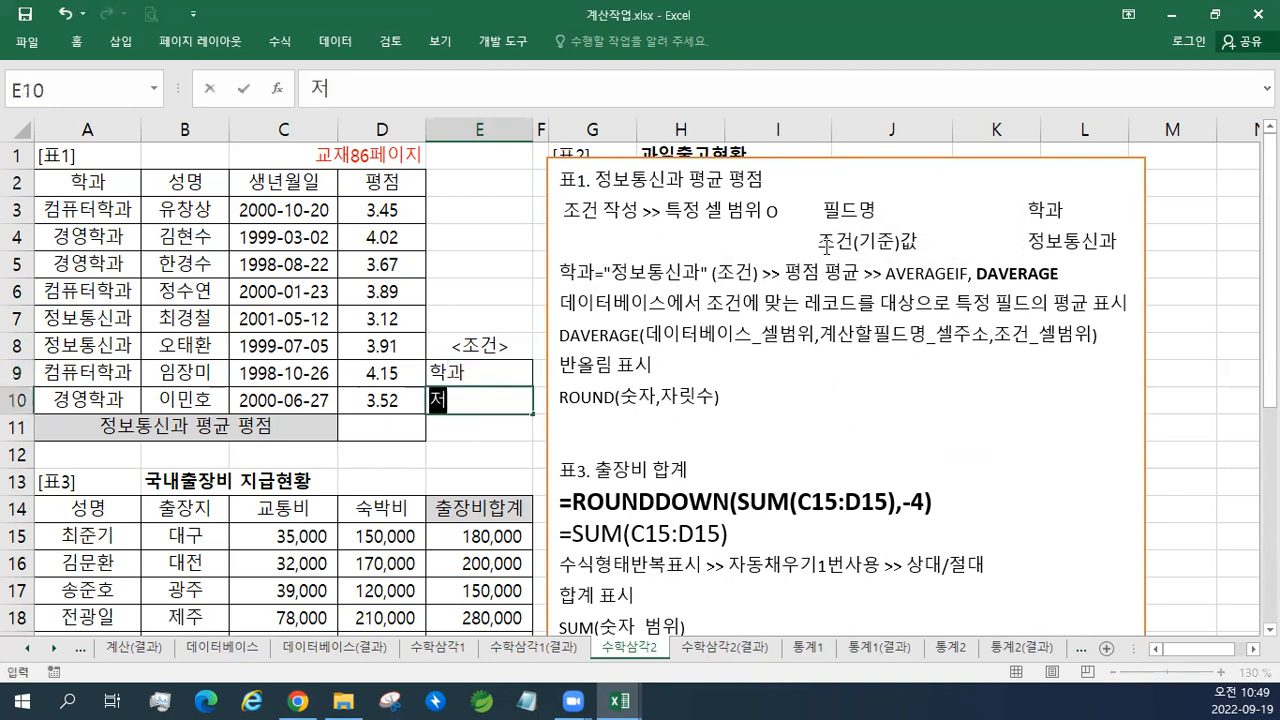
type("ㅏ")
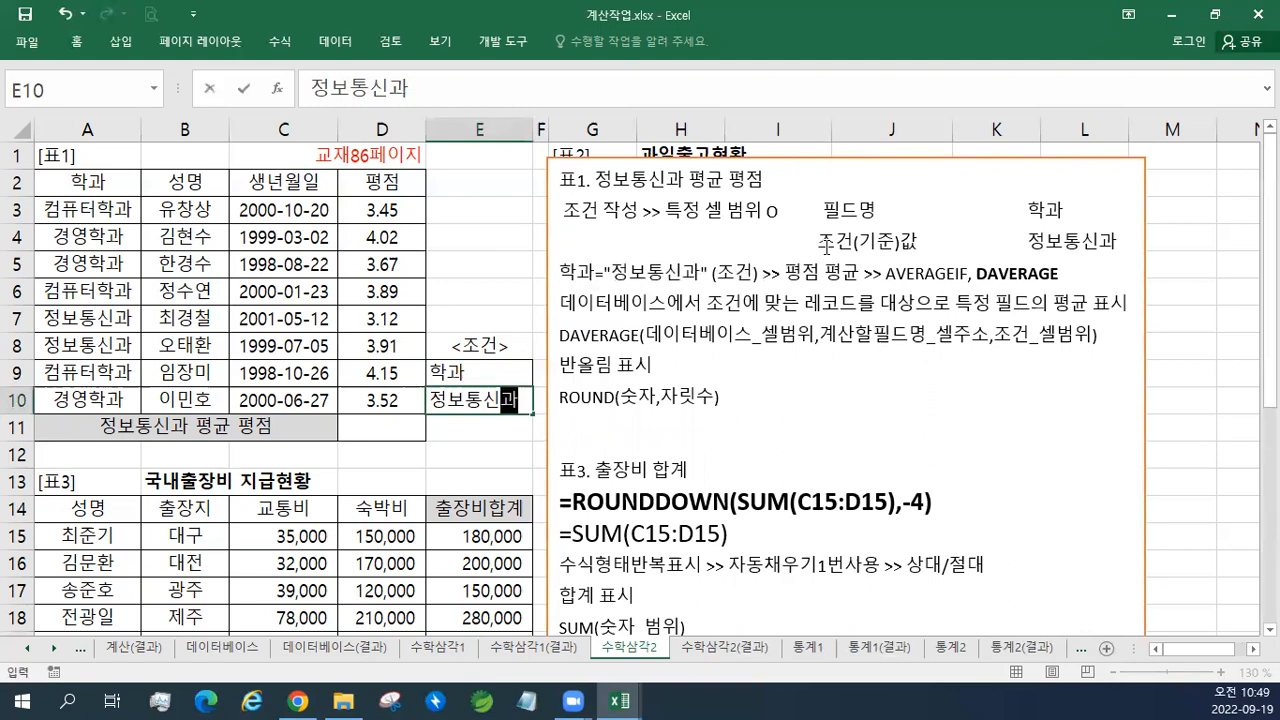
key("Return")
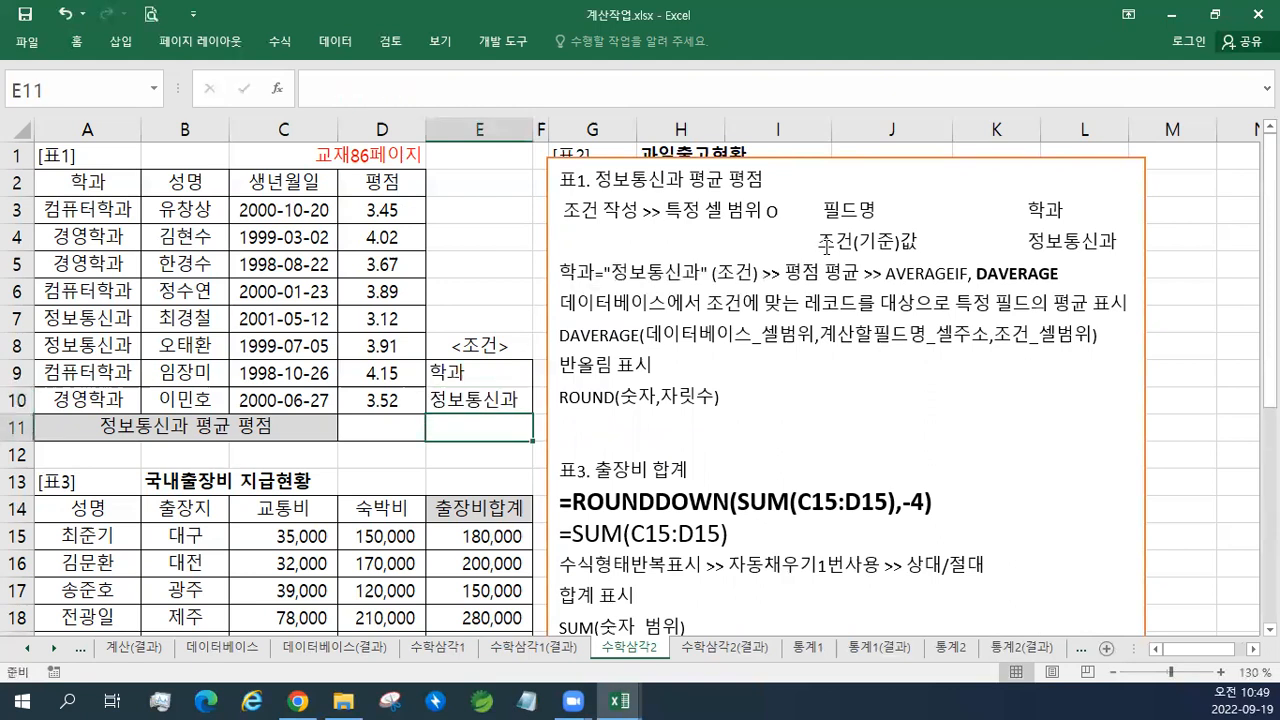
- Enter =DAVERAGE(A2:D10,D2,E9:E10) in D11 to average the 평점 field for 정보통신과
left_click(402, 426)
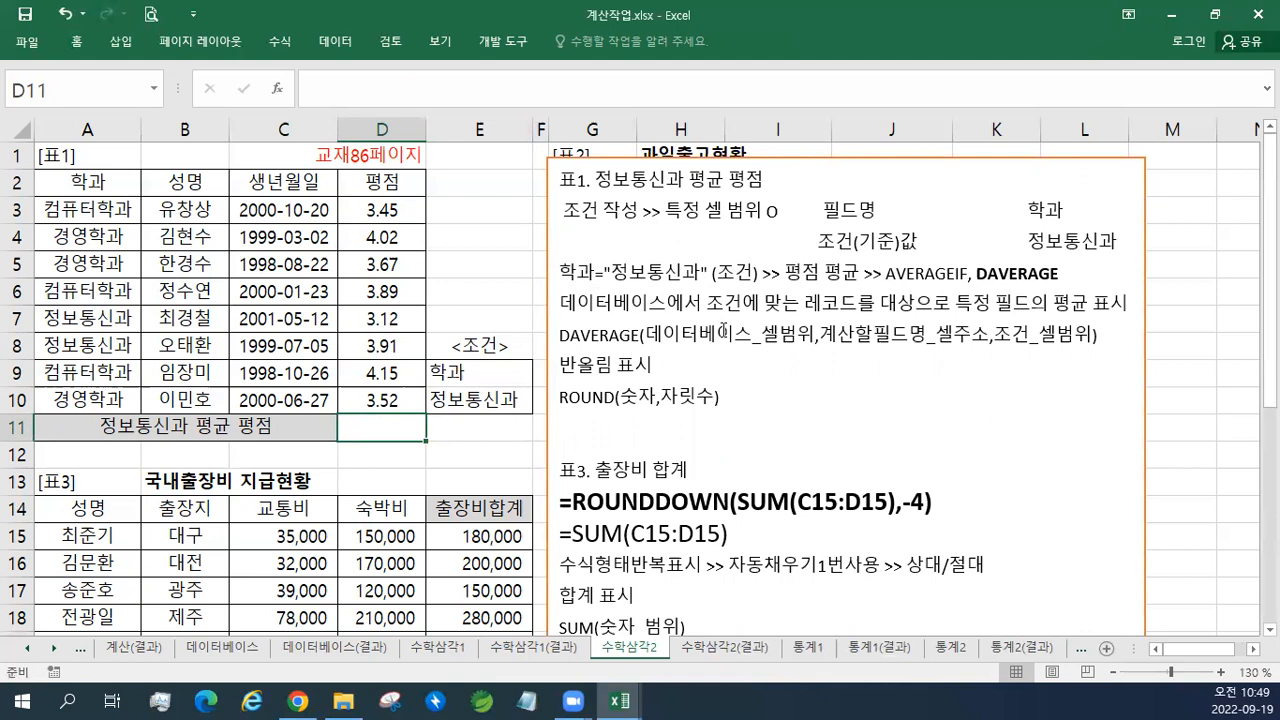
type("=")
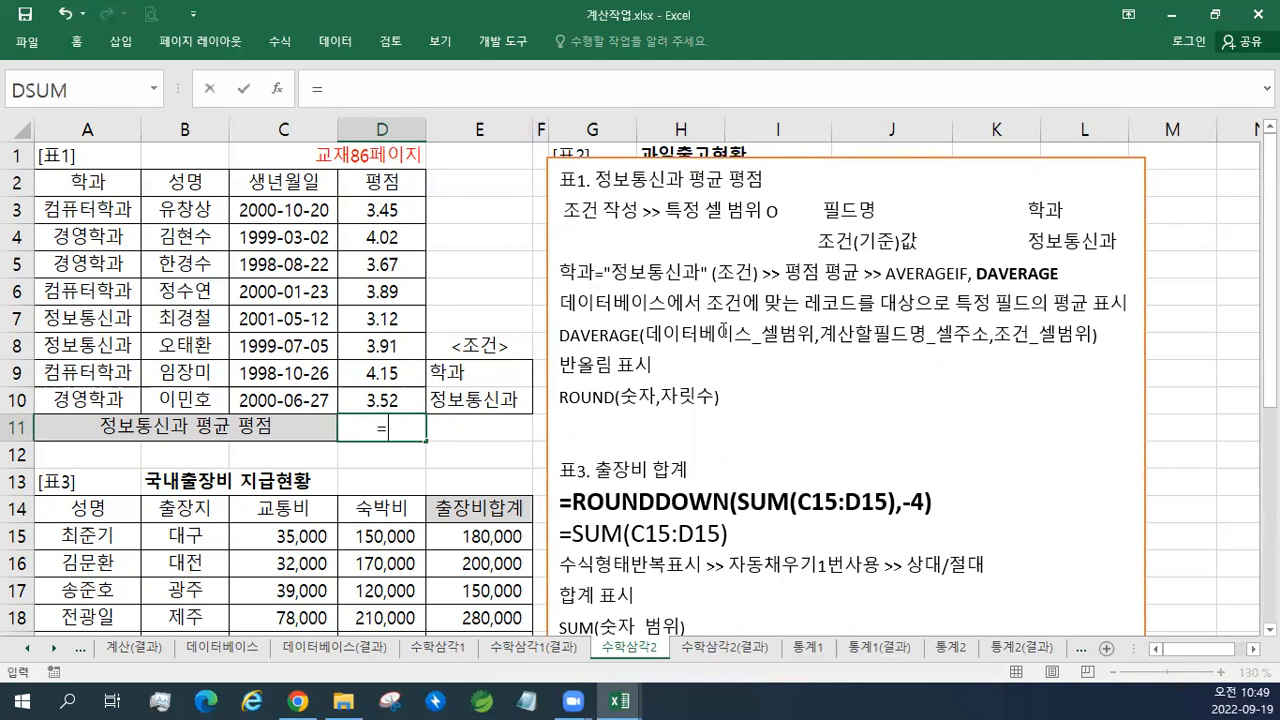
type("ㅇ")
key("BackSpace")
key("BackSpace")
type("=DAV")
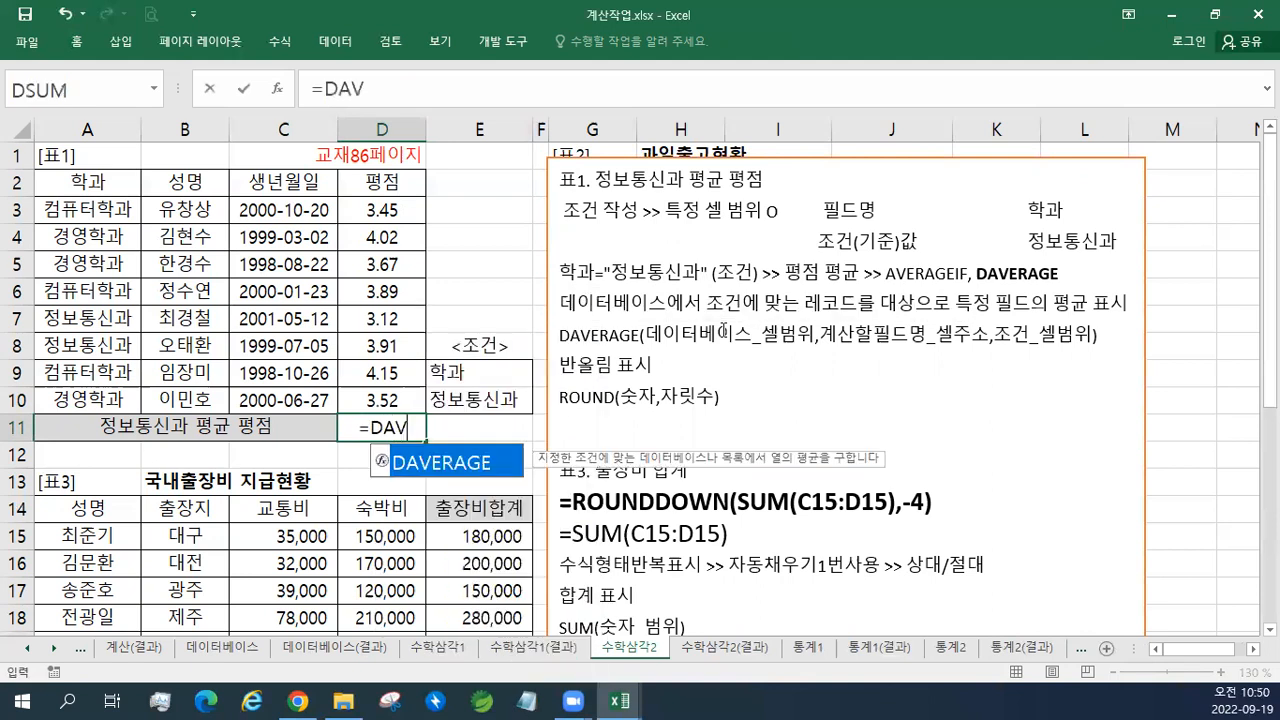
type("ERAGE(")
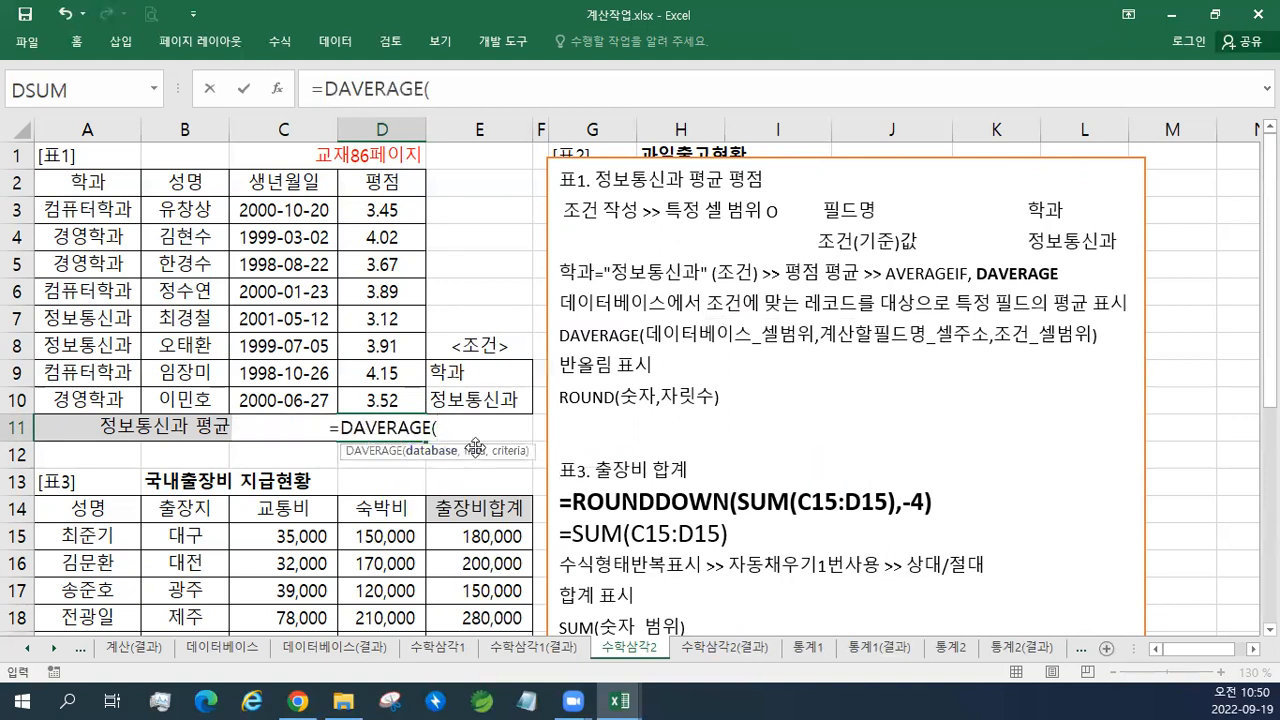
left_click_drag(118, 195, 372, 404)
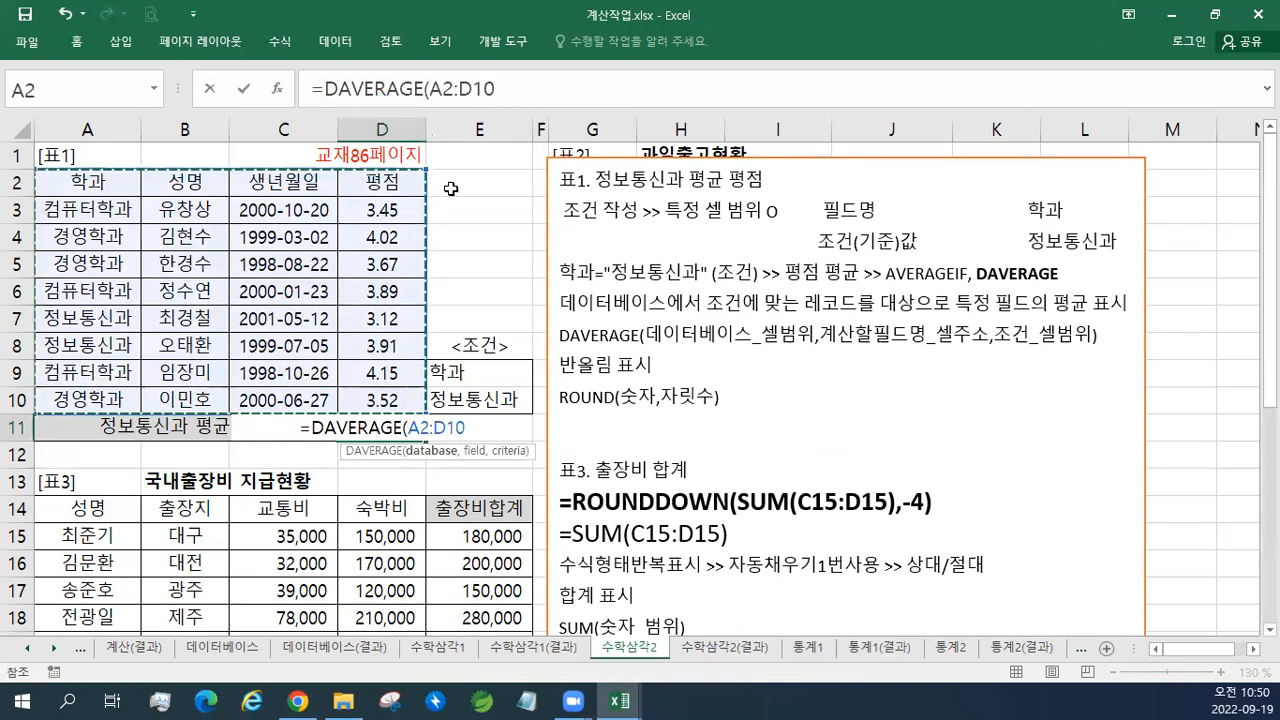
type(",")
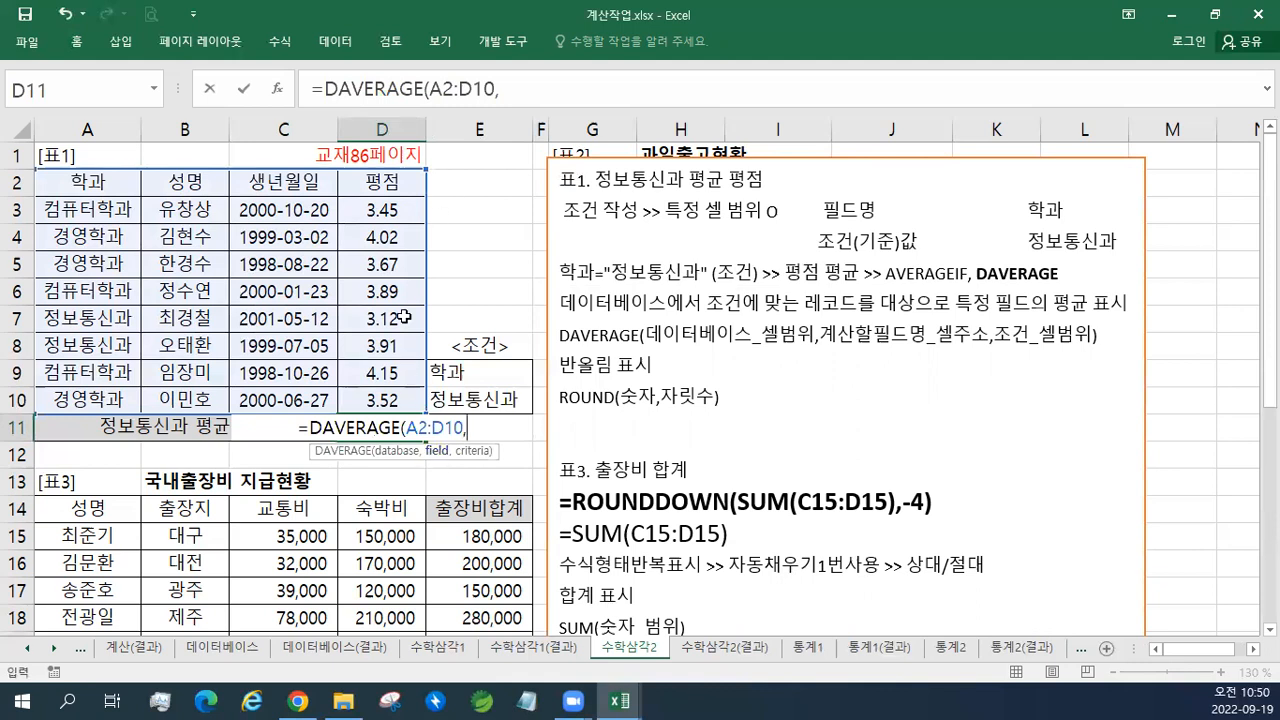
left_click(384, 190)
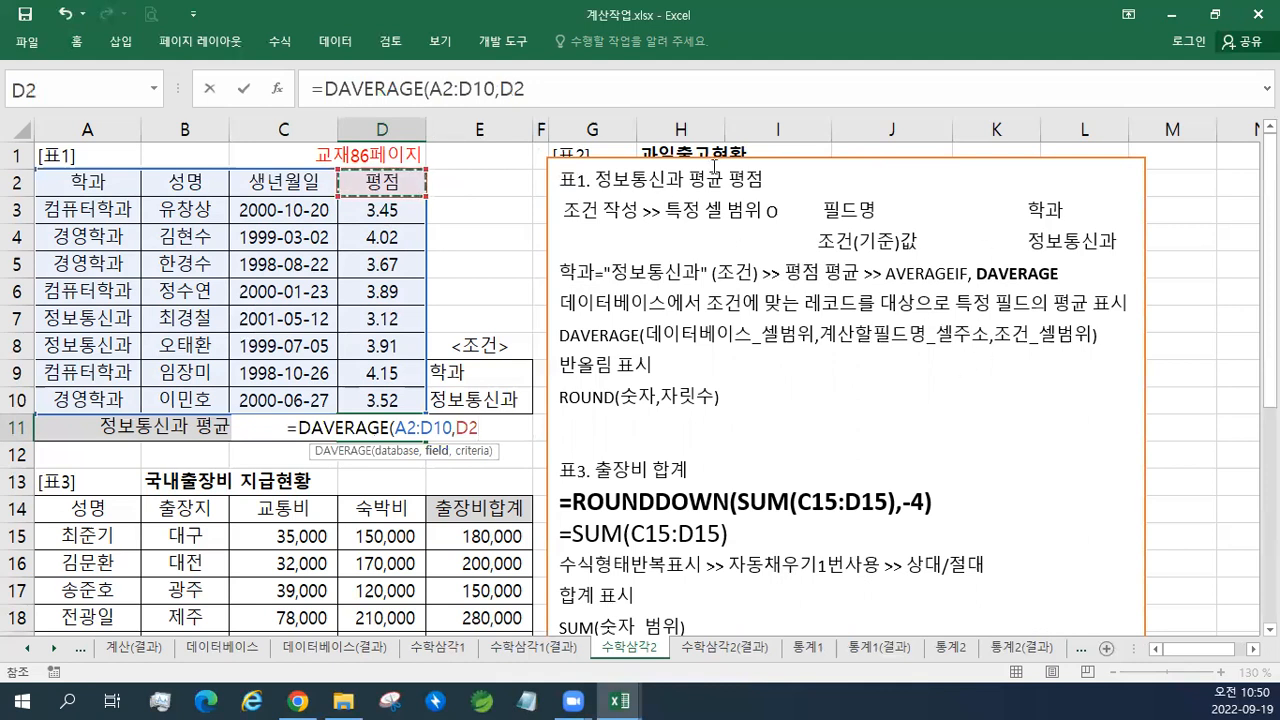
type(",")
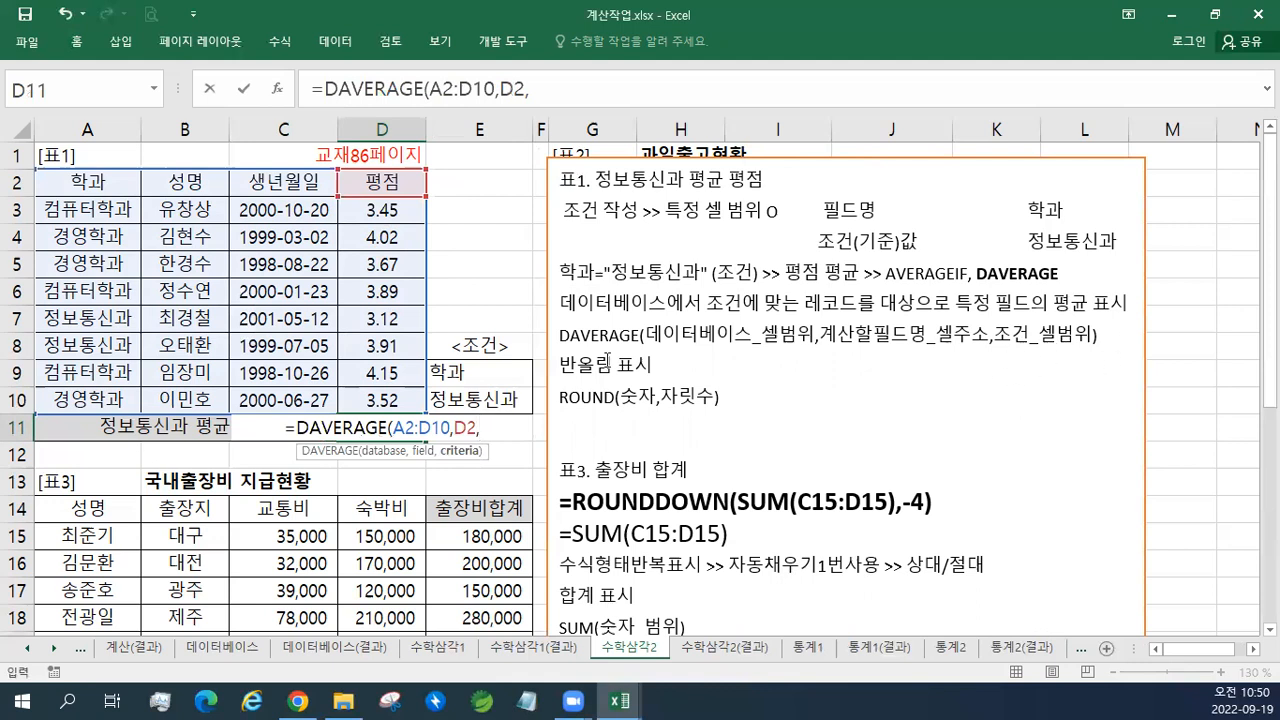
left_click_drag(505, 370, 502, 398)
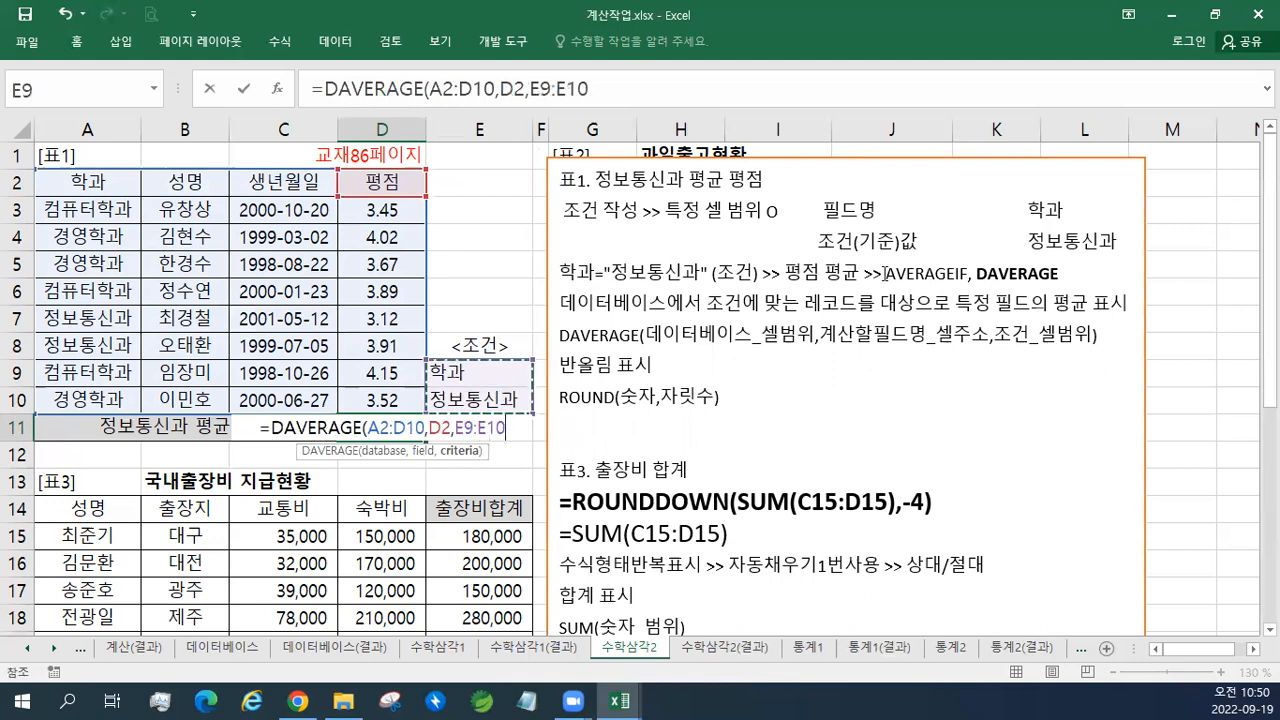
key("Return")
key("Up")
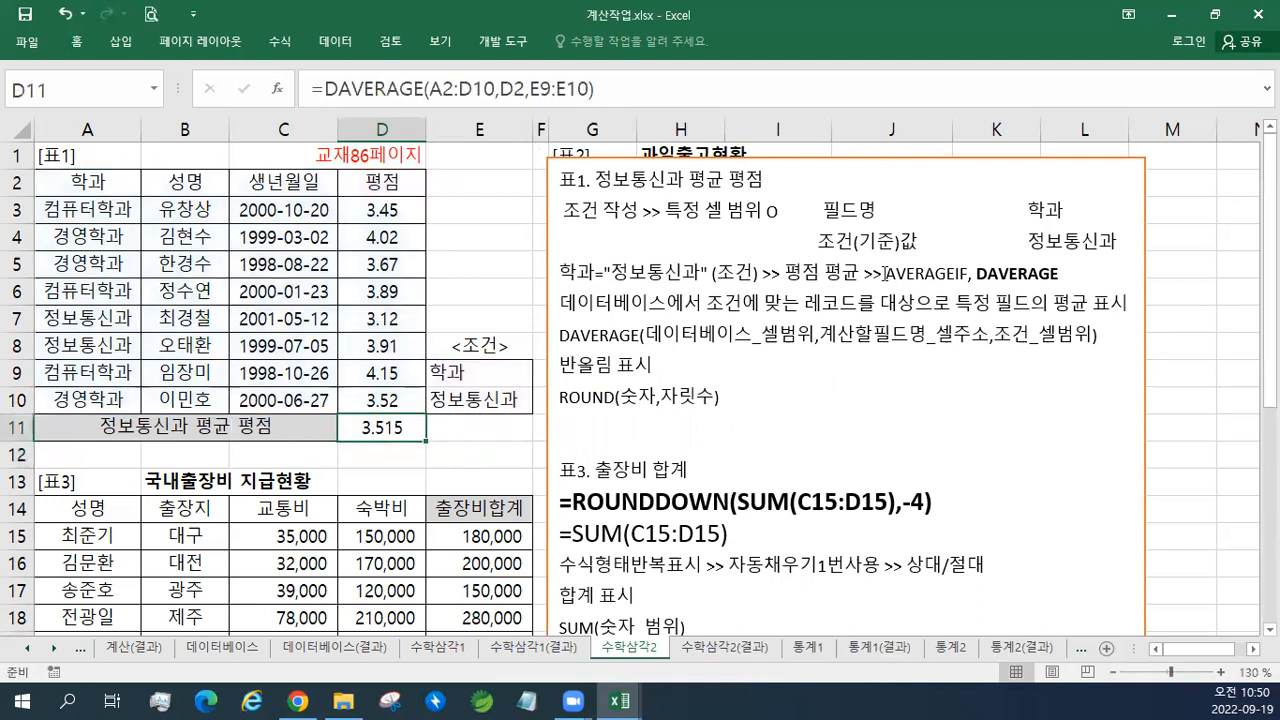
- Paste the formulas =ROUND(DAVERAGE(A2:D10,D2,E9:E10),2) and =DAVERAGE(A2:D10,D2,E9:E10) beneath the 표1 heading in the notes, keeping their source formatting
left_click(720, 397)
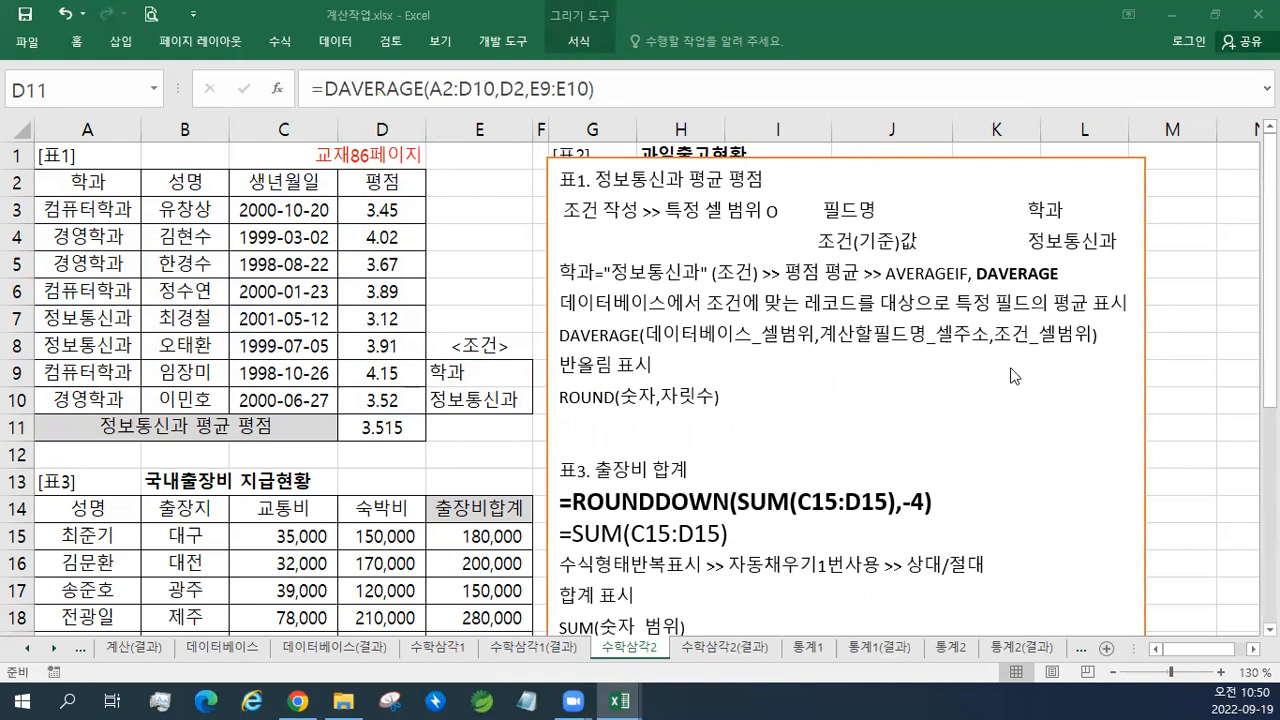
left_click(787, 186)
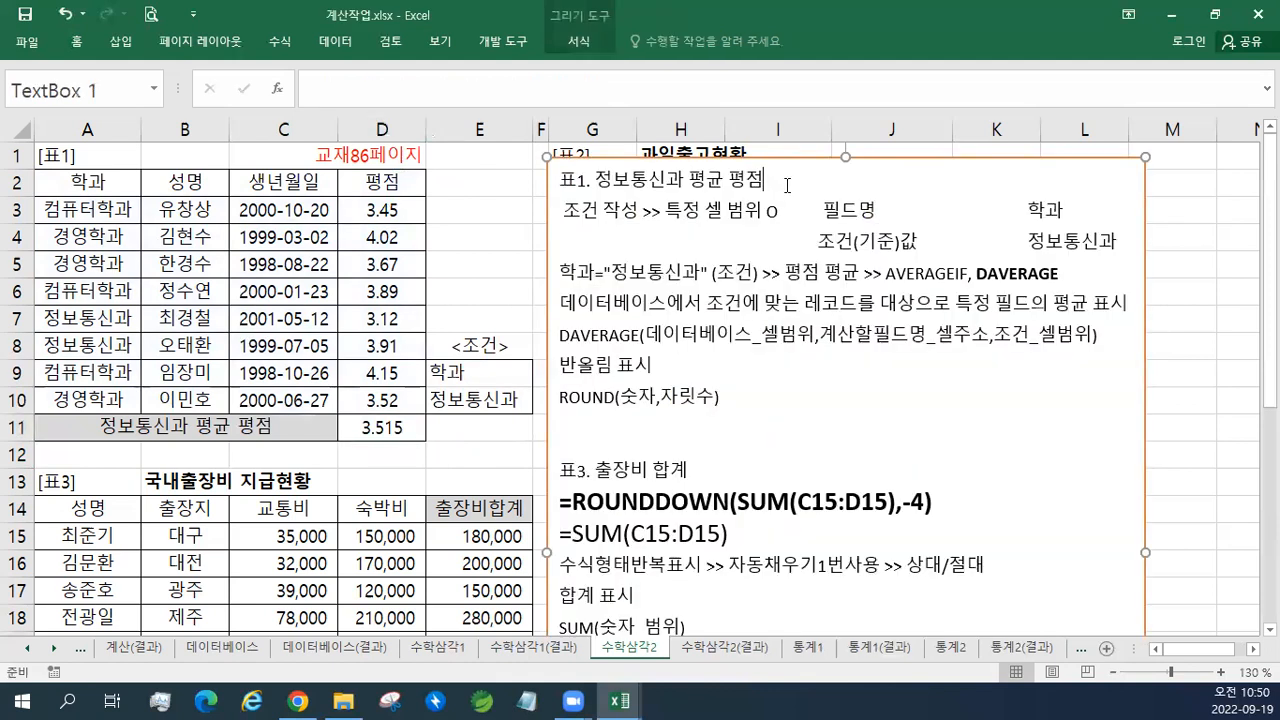
key("ctrl+v")
left_click(607, 278)
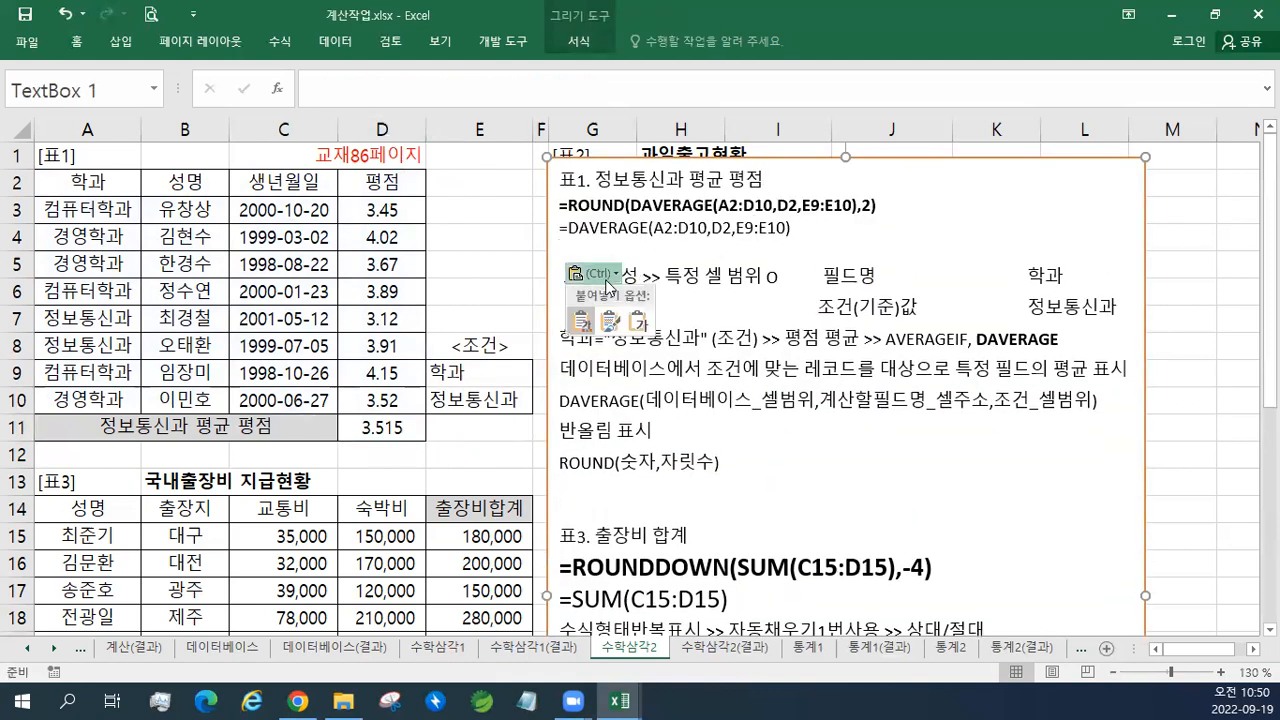
left_click(624, 318)
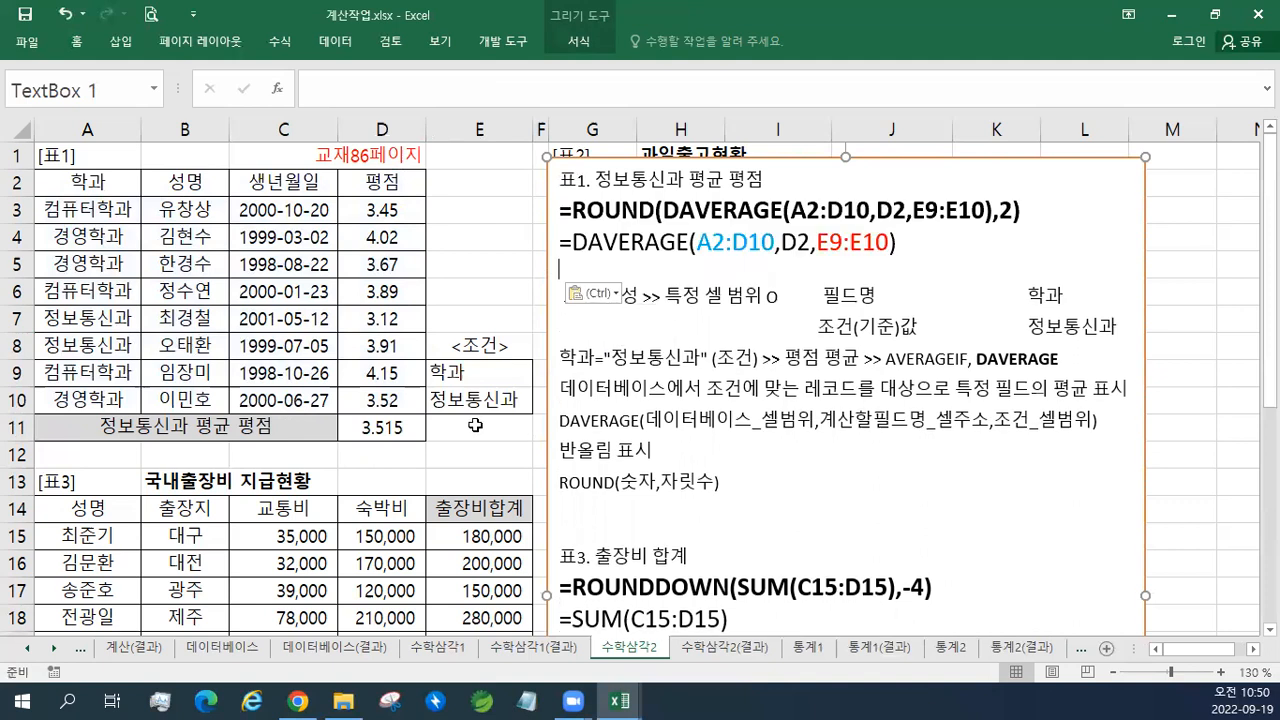
- Wrap the D11 formula in ROUND as =ROUND(DAVERAGE(A2:D10,D2,E9:E10),2) and save the workbook
left_click(401, 426)
double_click(401, 426)
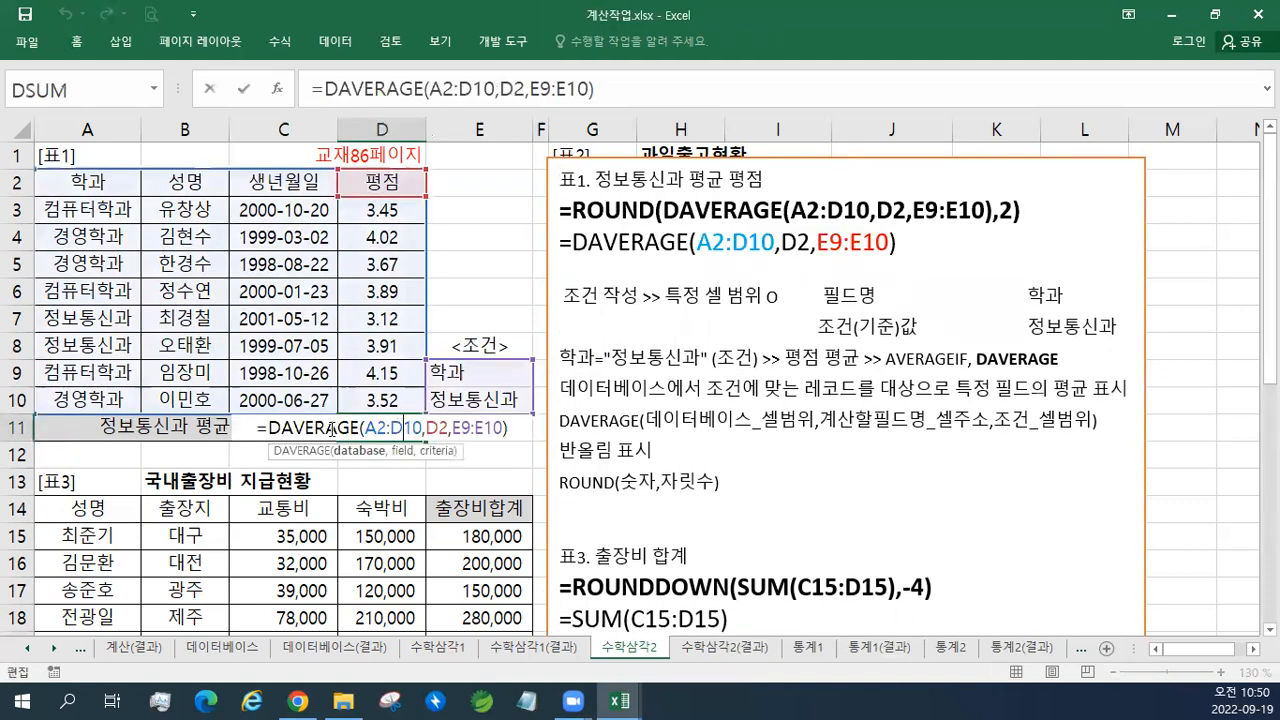
type("ROUND")
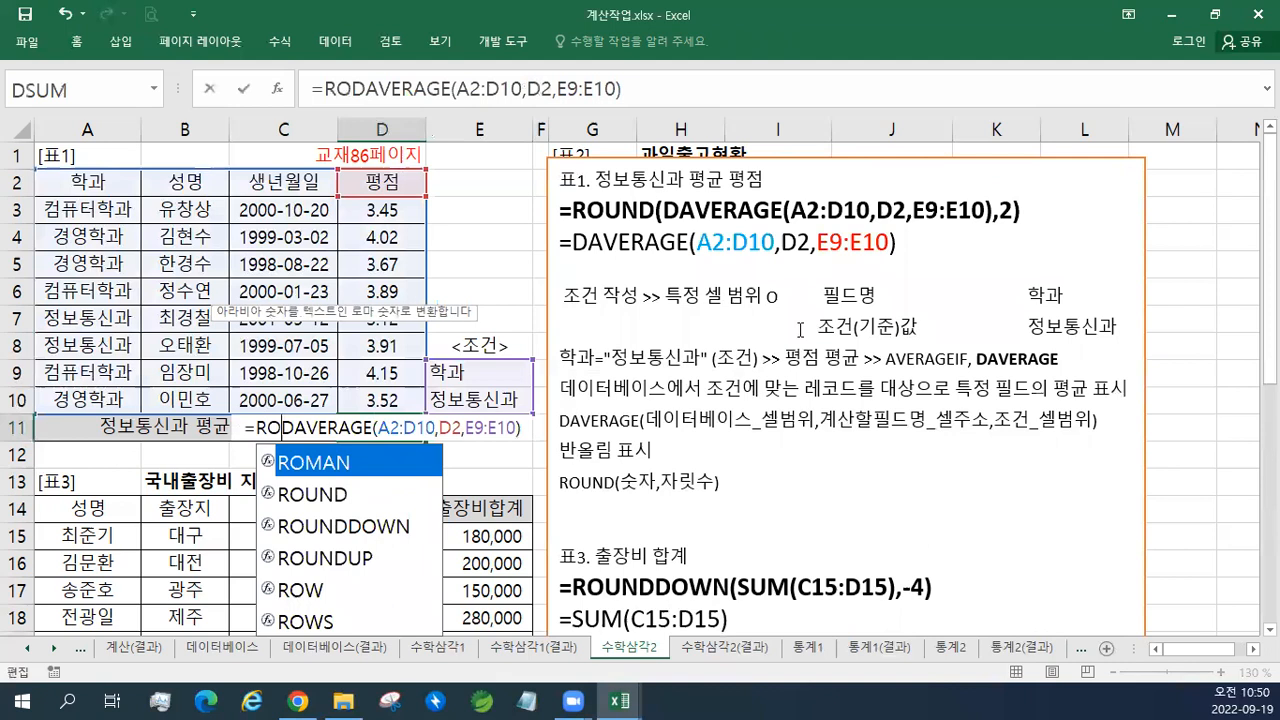
type("(")
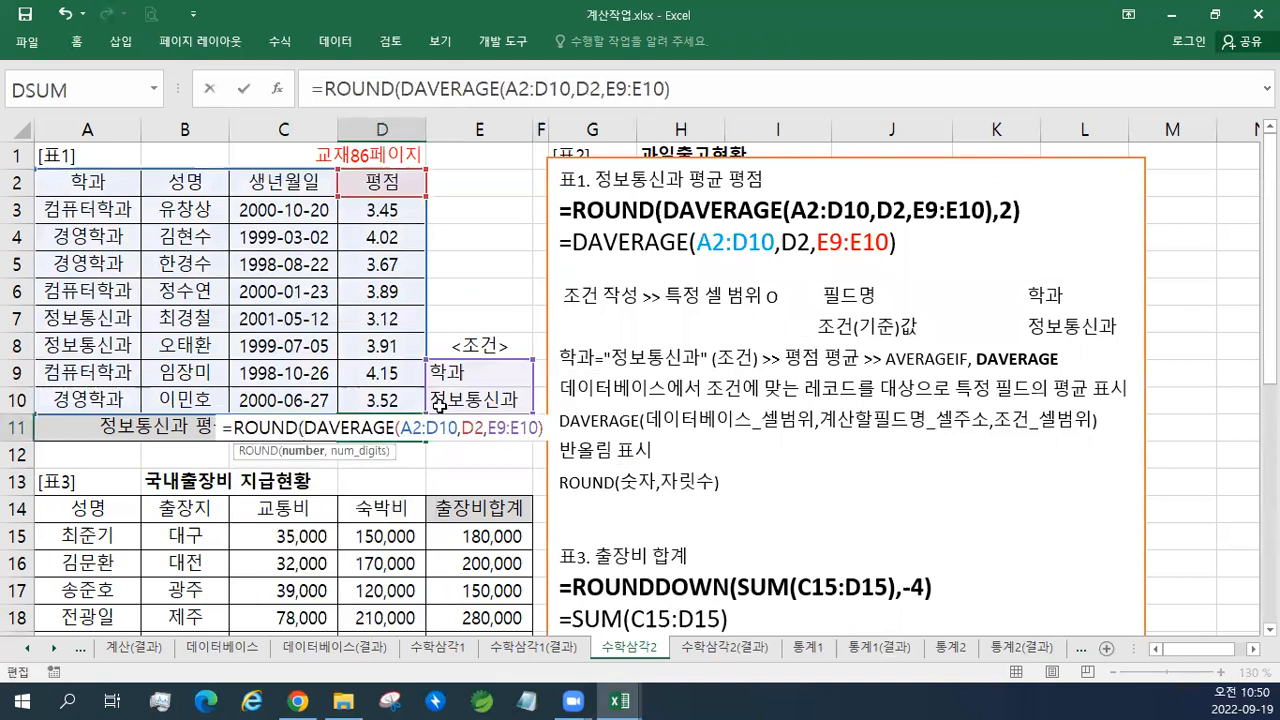
left_click_drag(306, 430, 544, 430)
left_click(544, 430)
type(",")
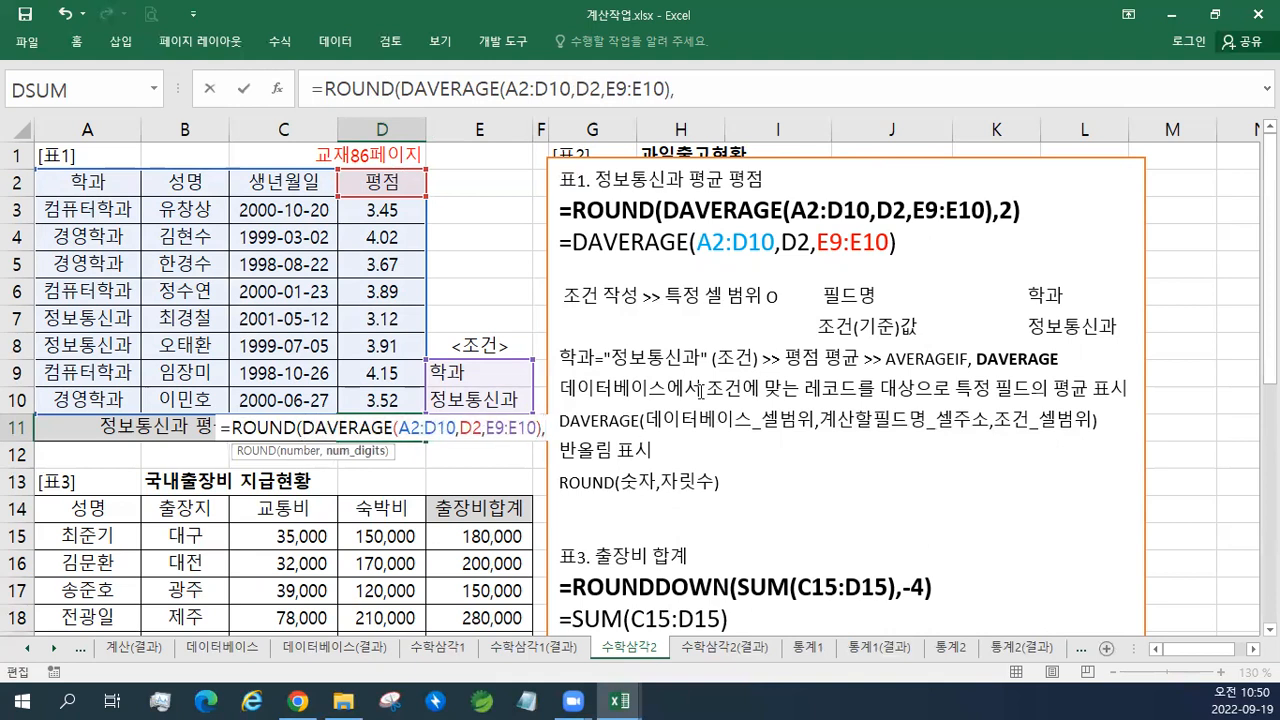
type("2")
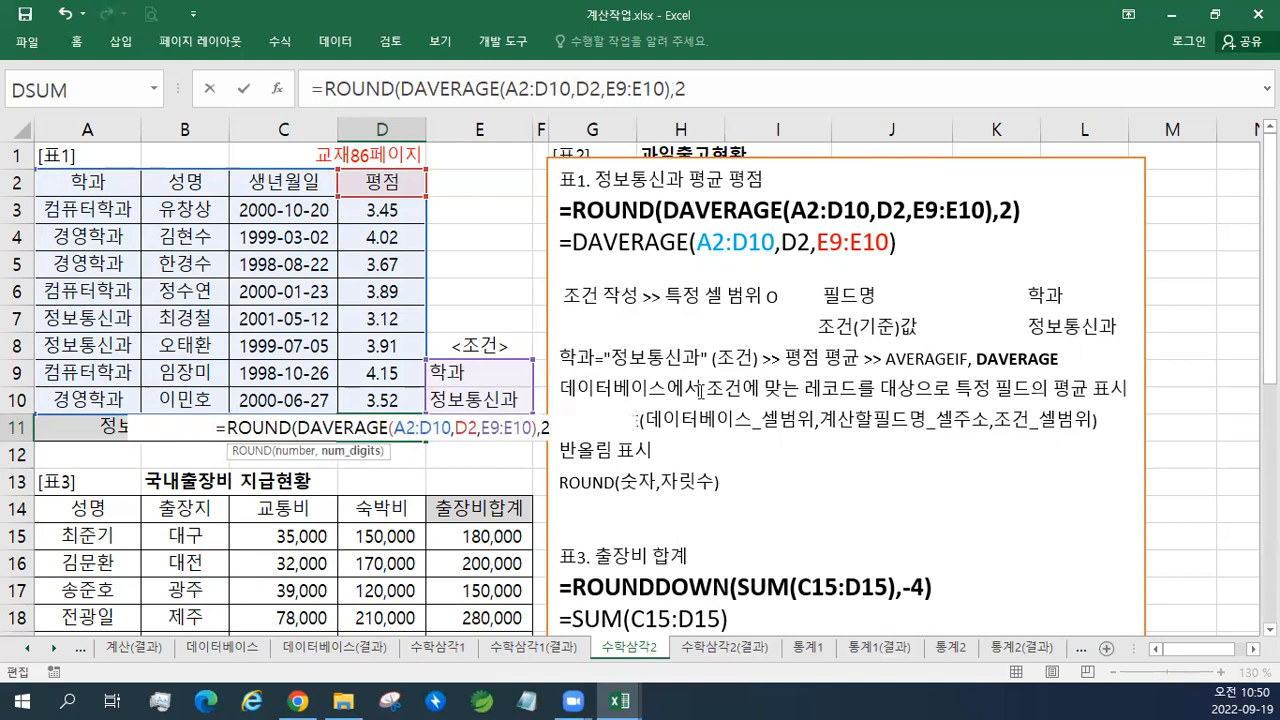
type(")")
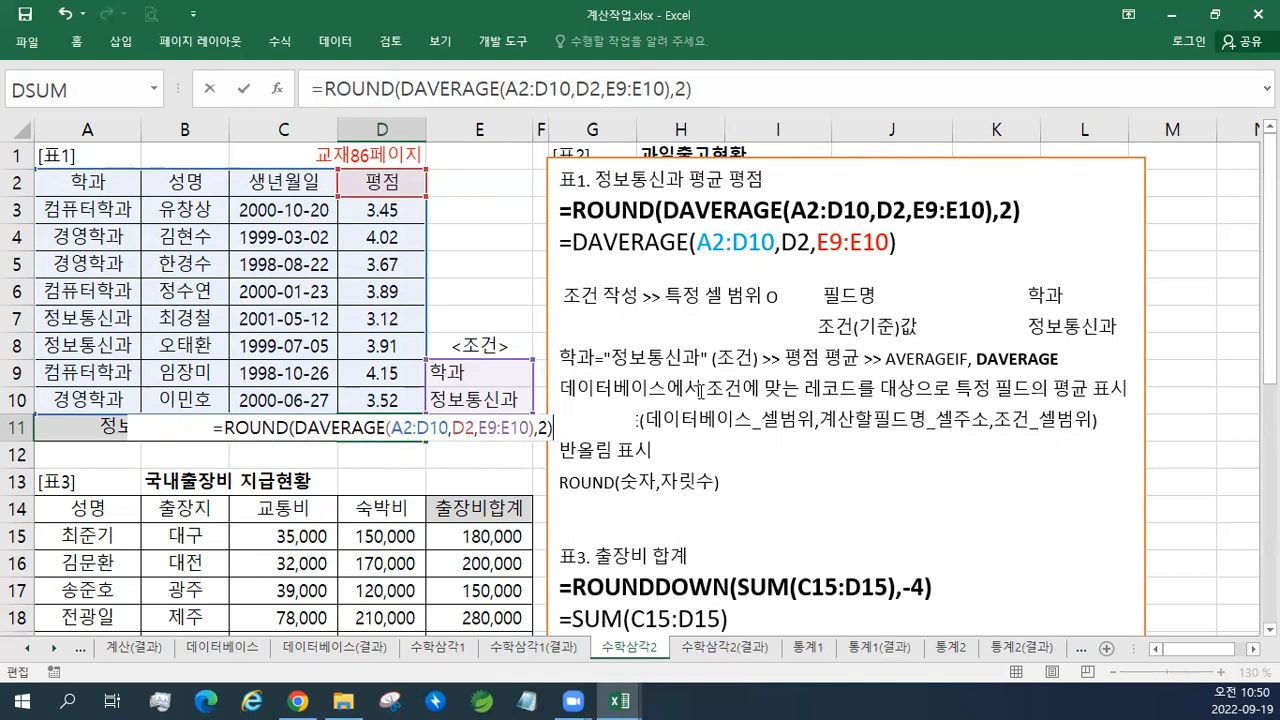
key("ctrl+Return")
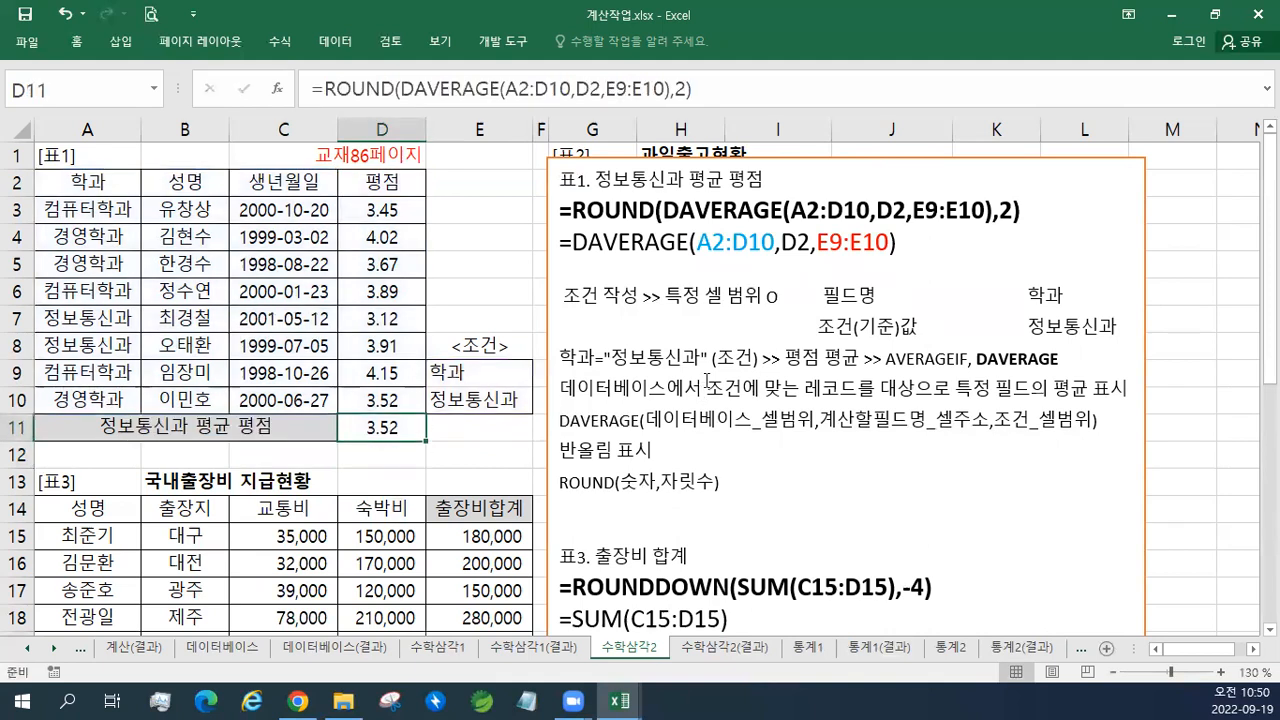
left_click(1028, 212)
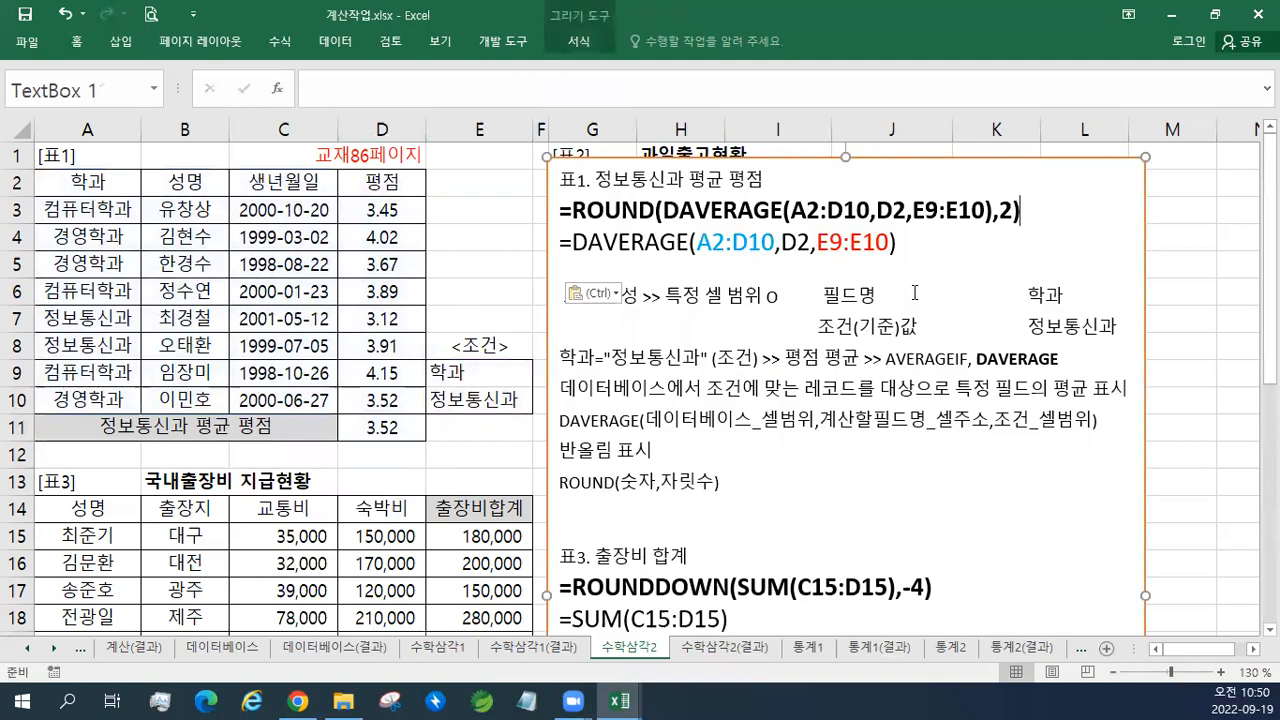
left_click(23, 15)
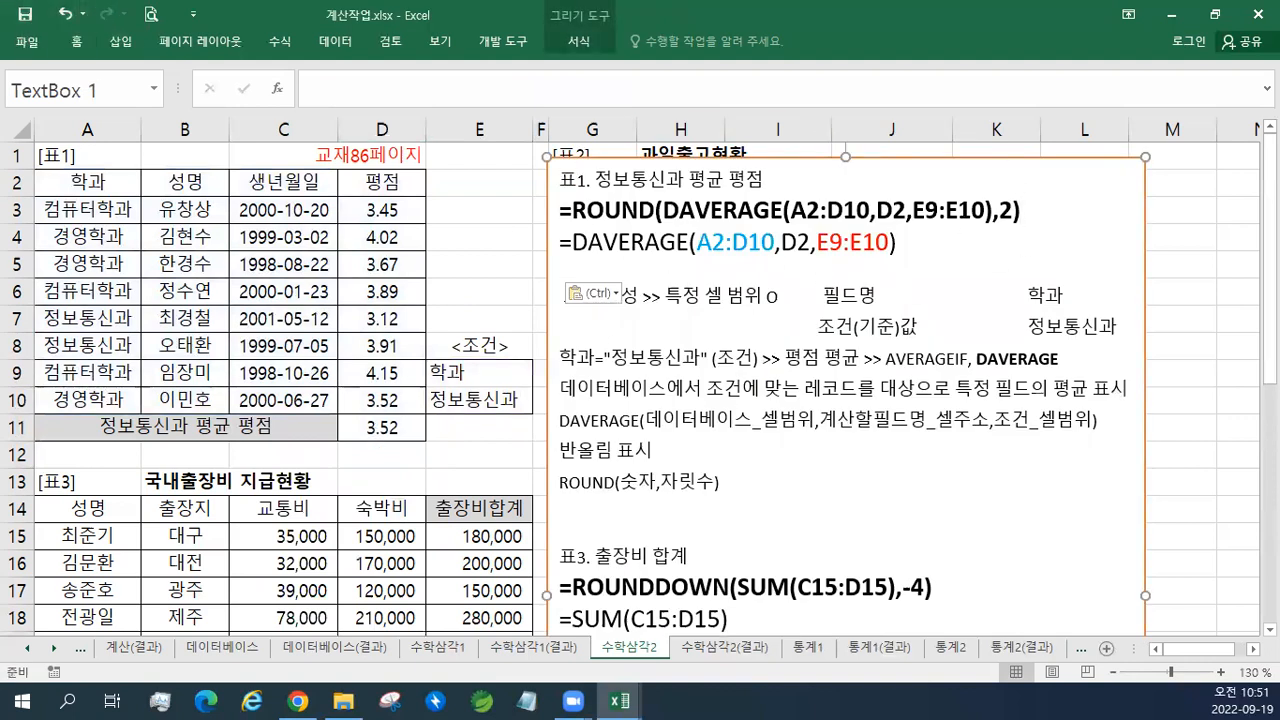